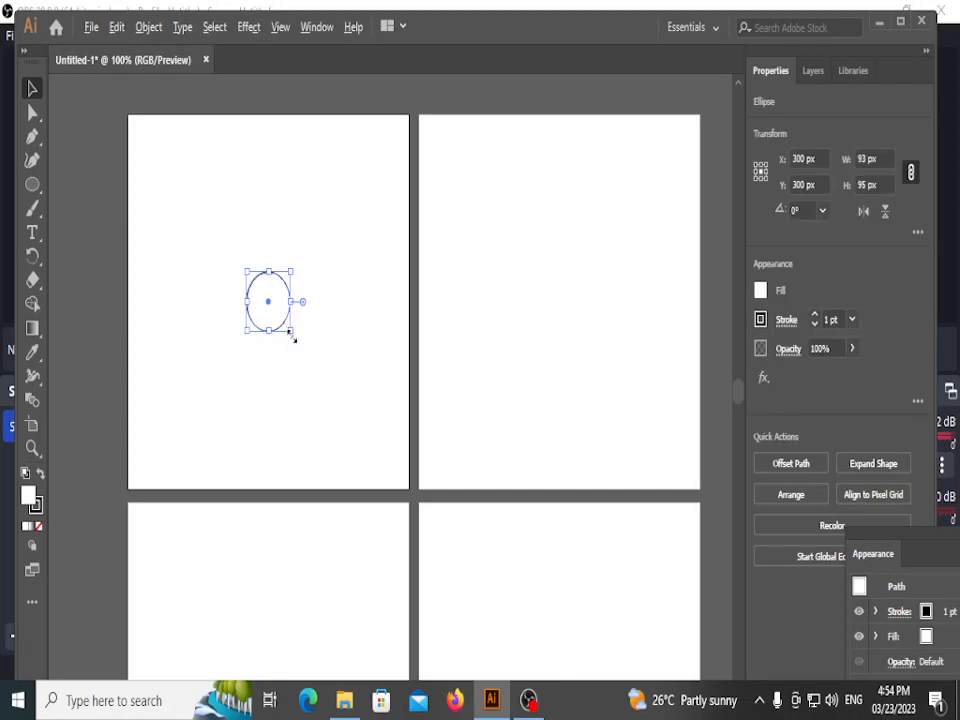
Step: Enlarge the small circle outward from its center on the first artboard and deselect it
left_click_drag(291, 332, 304, 340)
left_click(320, 368)
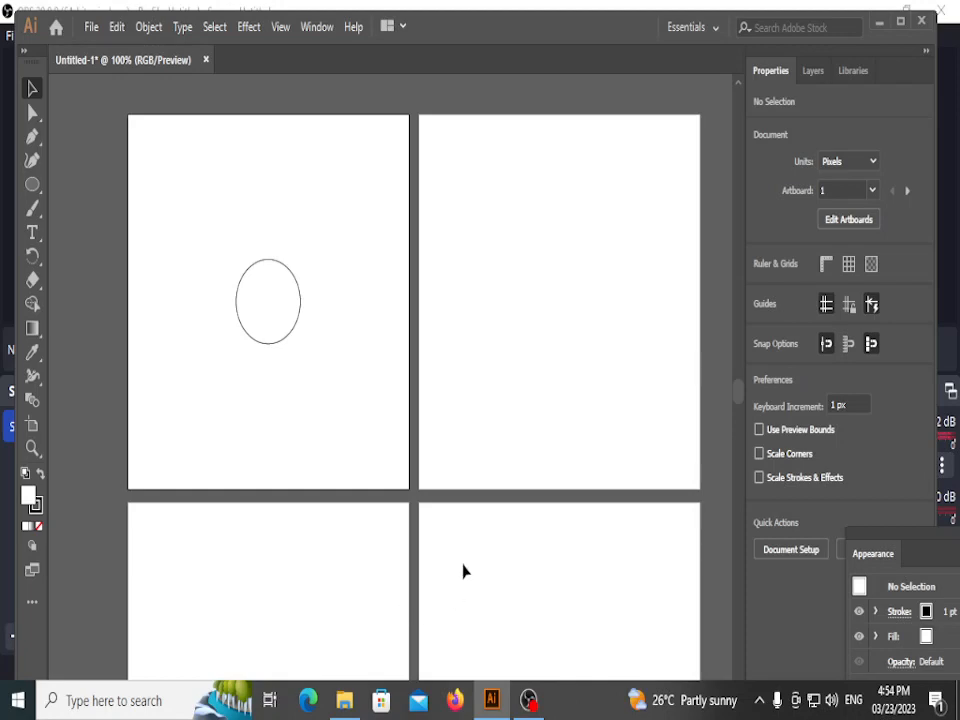
Step: Switch to Google Chrome in a maximized window and search Google for "font 1001"
left_click(491, 700)
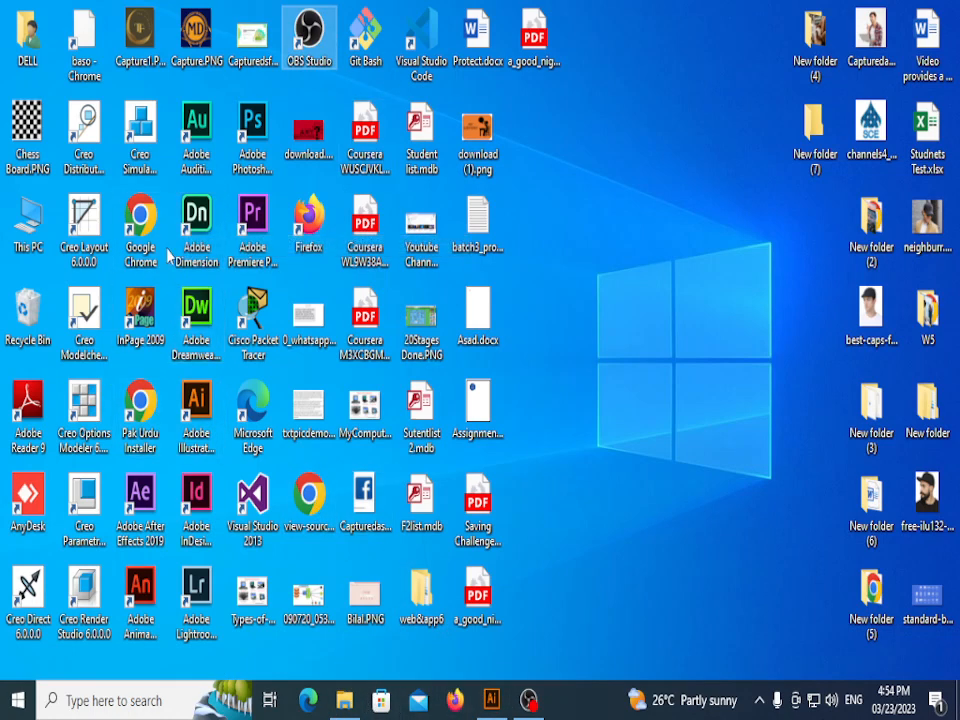
left_click(155, 220)
double_click(156, 220)
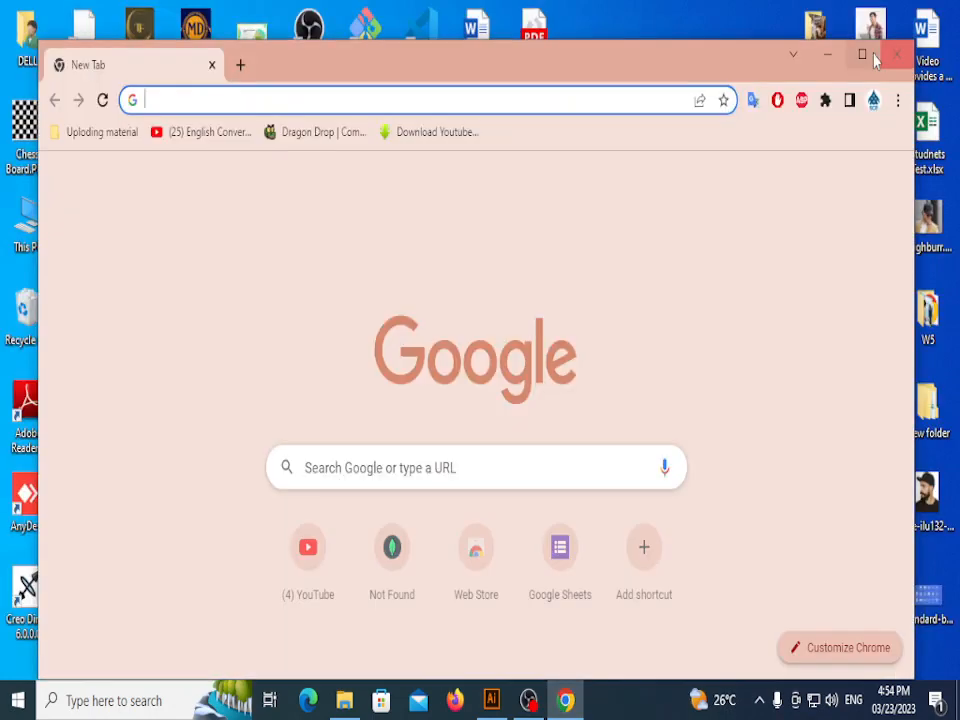
left_click(866, 55)
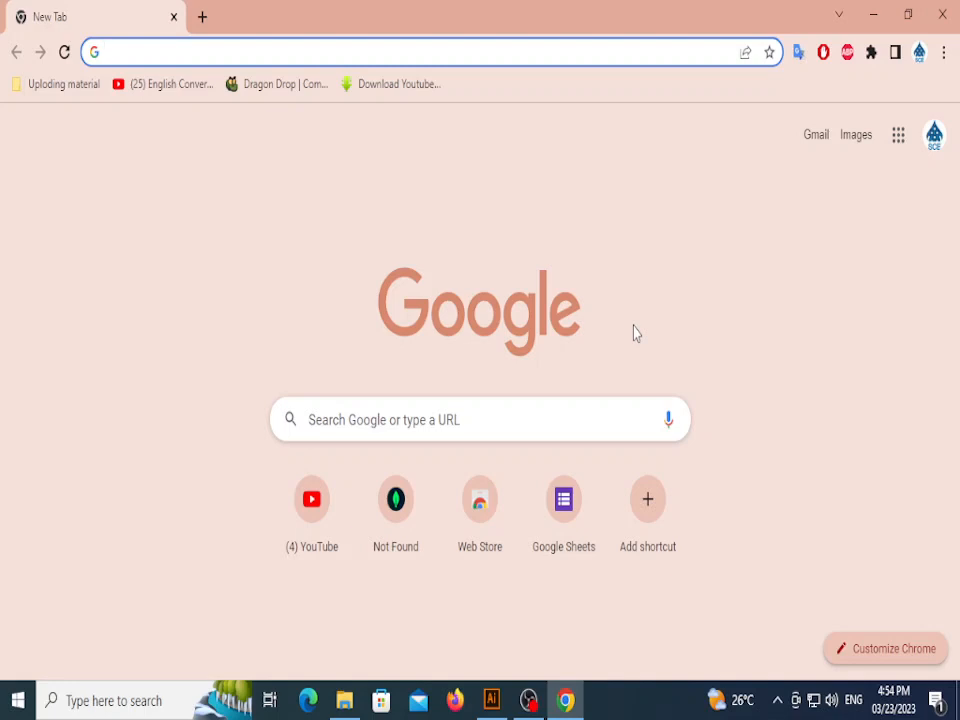
type("font 1")
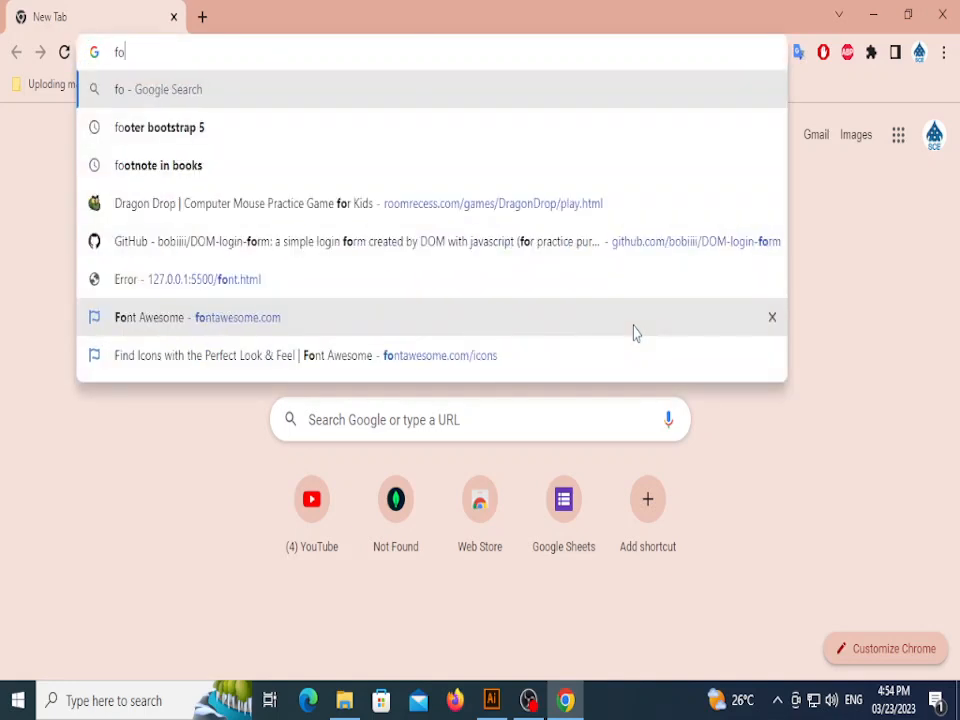
type("00")
key("Return")
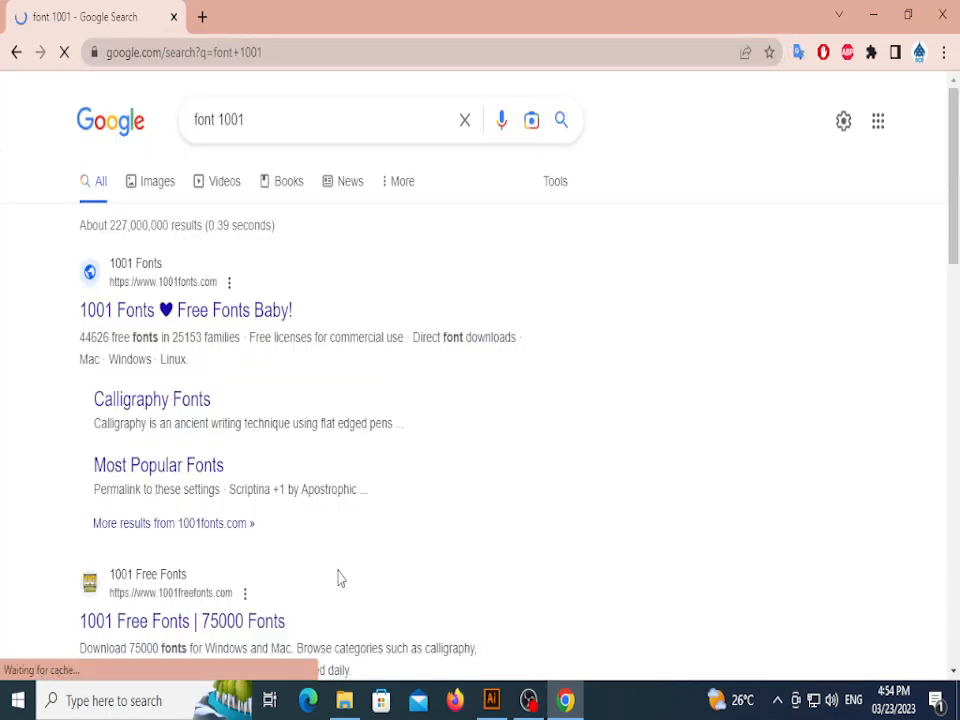
Step: Open the 1001 Free Fonts search result in a new tab and switch to that tab
scroll(336, 575, "down", 1)
right_click(252, 535)
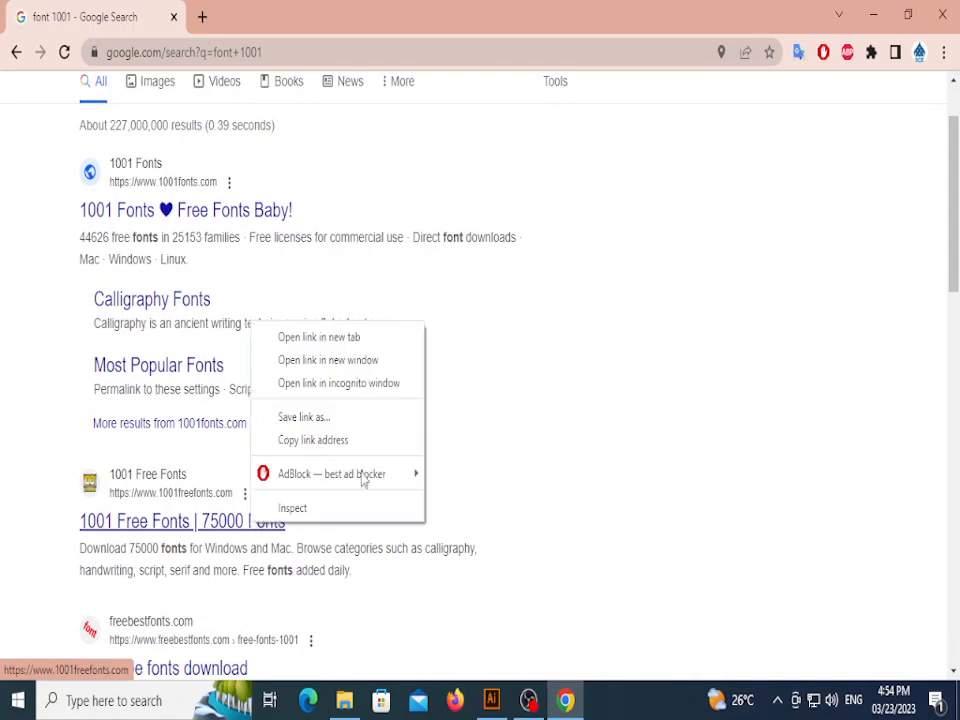
left_click(364, 340)
left_click(218, 10)
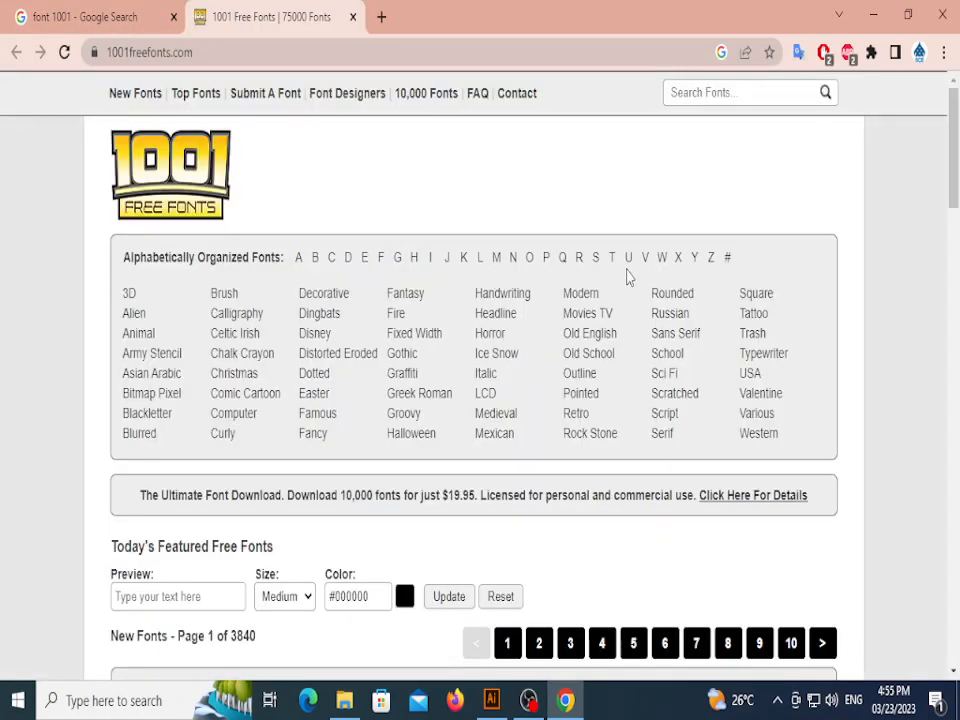
Step: Open the Outline font category and look through its fonts
left_click(585, 377)
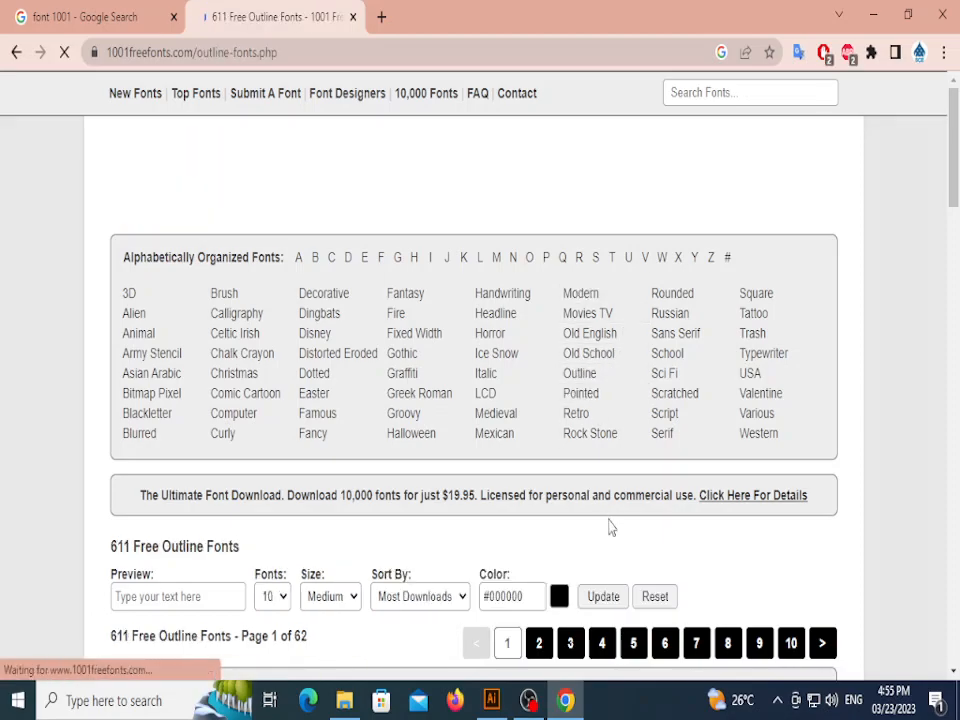
scroll(612, 528, "down", 10)
scroll(612, 528, "up", 10)
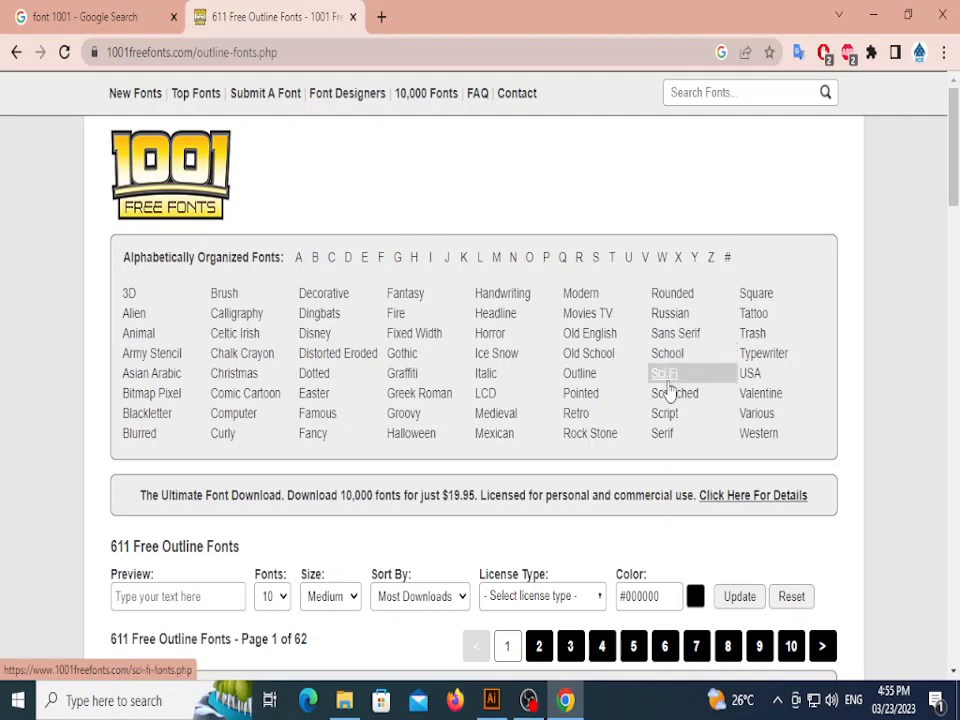
Step: Open the Serif font category and look through the fonts on its first page
left_click(668, 436)
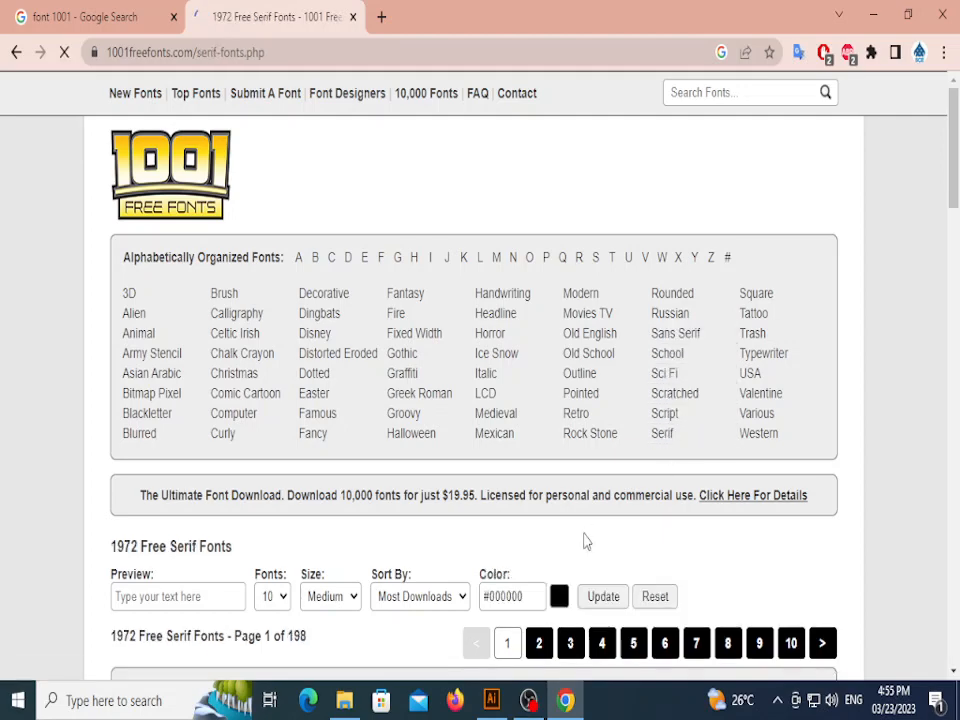
scroll(587, 540, "down", 12)
scroll(587, 540, "down", 11)
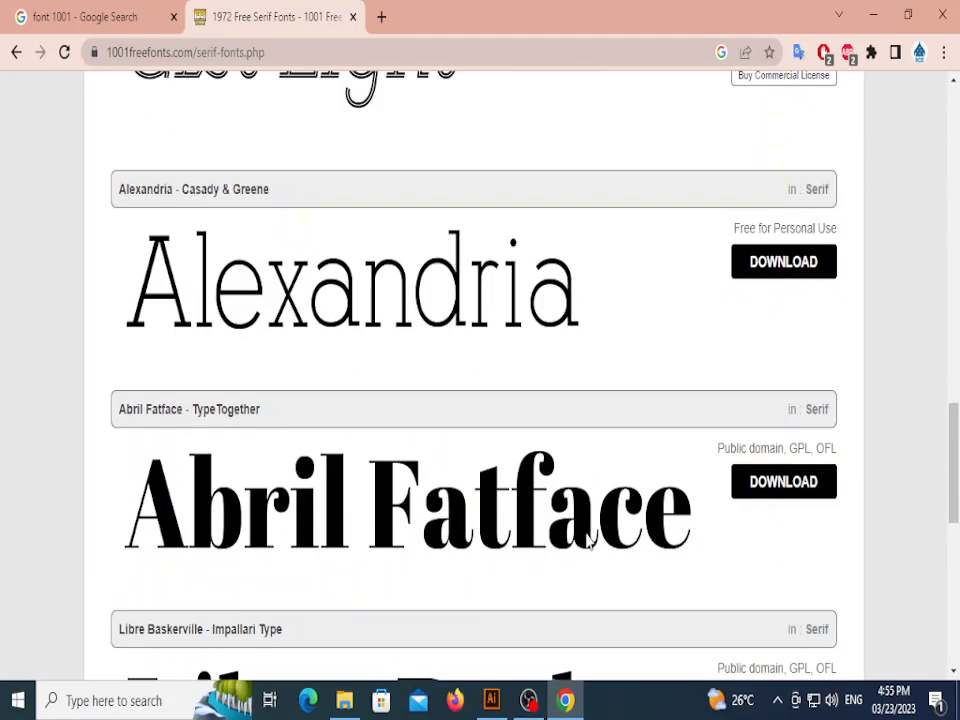
scroll(592, 541, "up", 7)
scroll(592, 541, "up", 9)
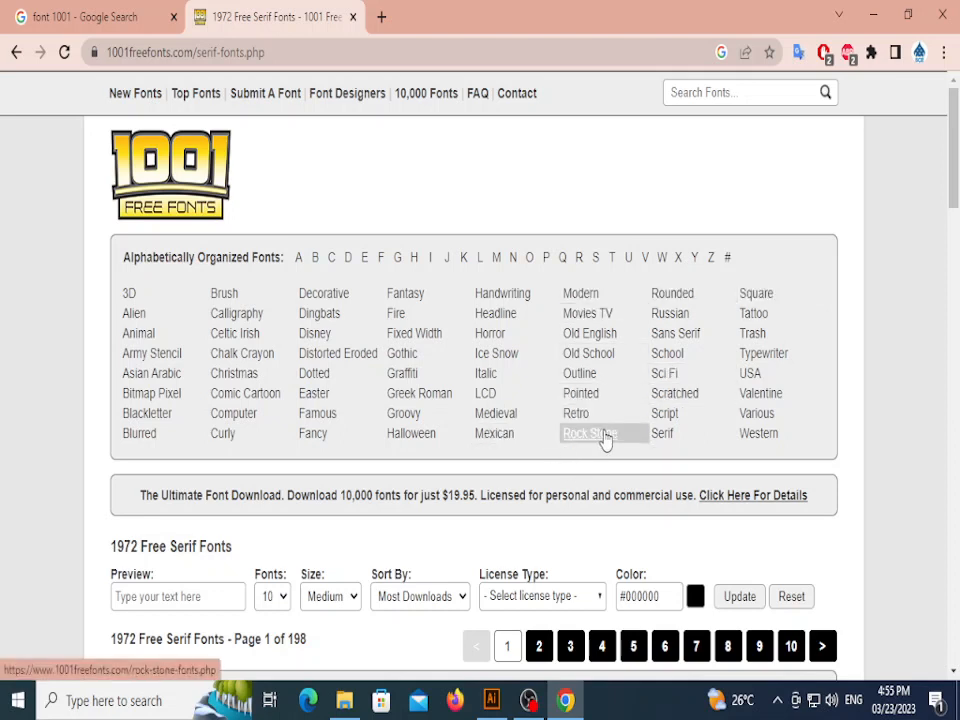
Step: Open the Sci Fi font category and look over its first fonts
left_click(674, 381)
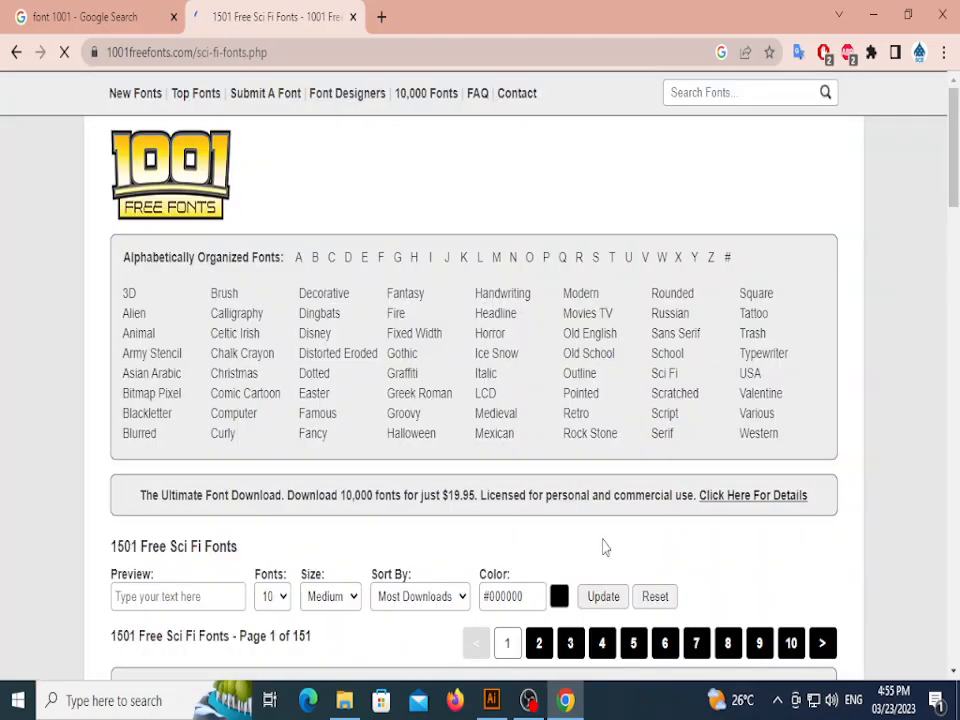
scroll(603, 545, "down", 4)
scroll(603, 545, "down", 2)
scroll(603, 545, "up", 6)
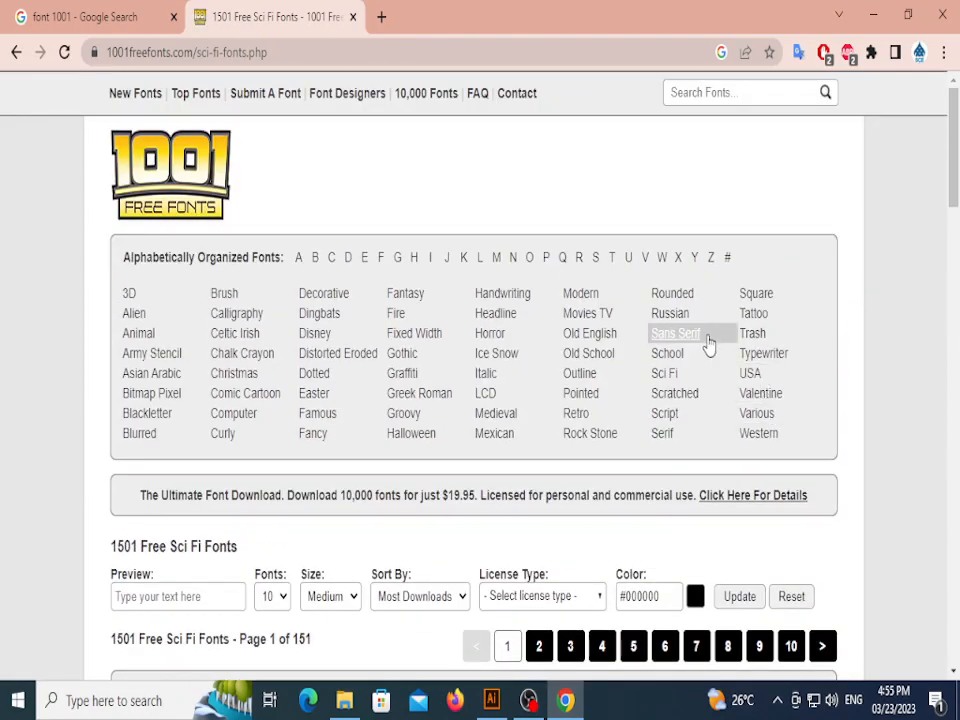
Step: Open the Sans Serif font category and download the Josefin Sans font from its first page
left_click(705, 420)
scroll(576, 538, "down", 10)
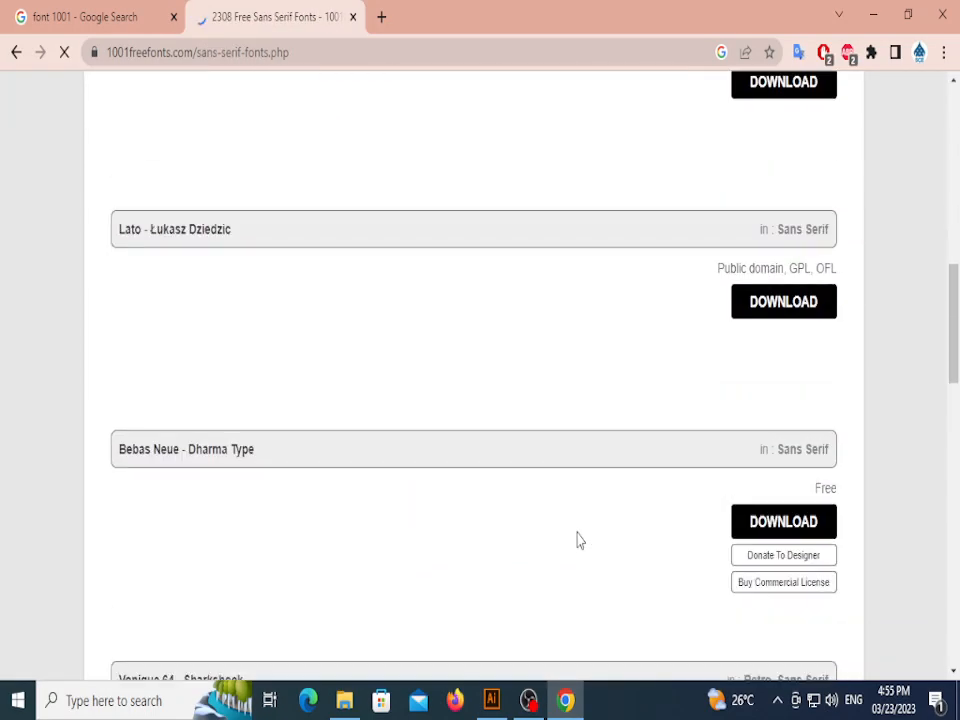
scroll(578, 541, "up", 6)
scroll(578, 538, "down", 9)
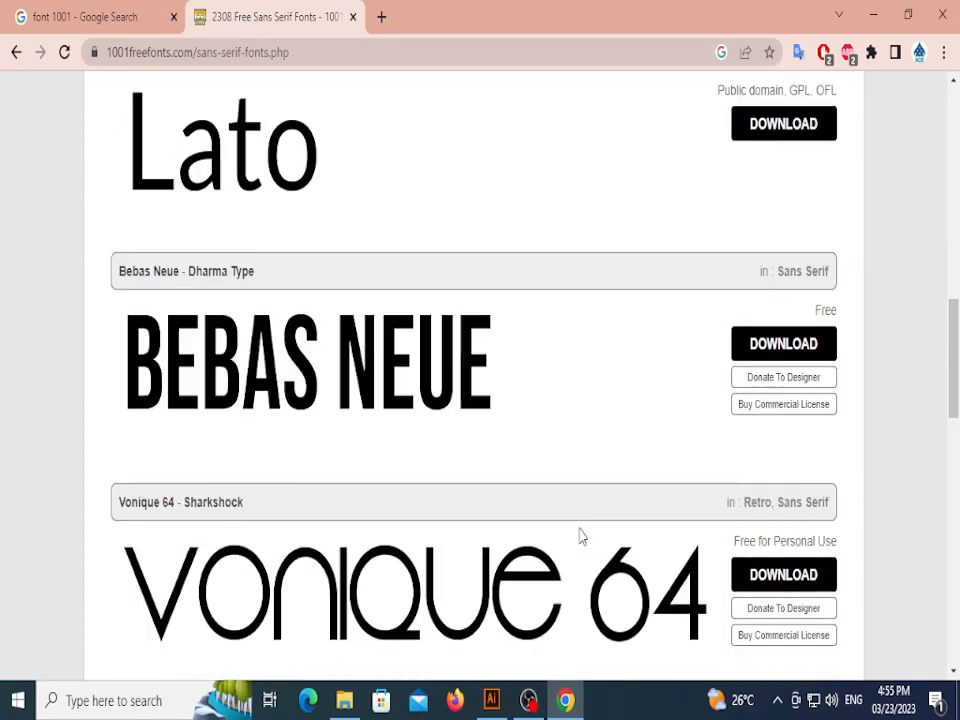
scroll(581, 538, "down", 9)
scroll(581, 538, "up", 3)
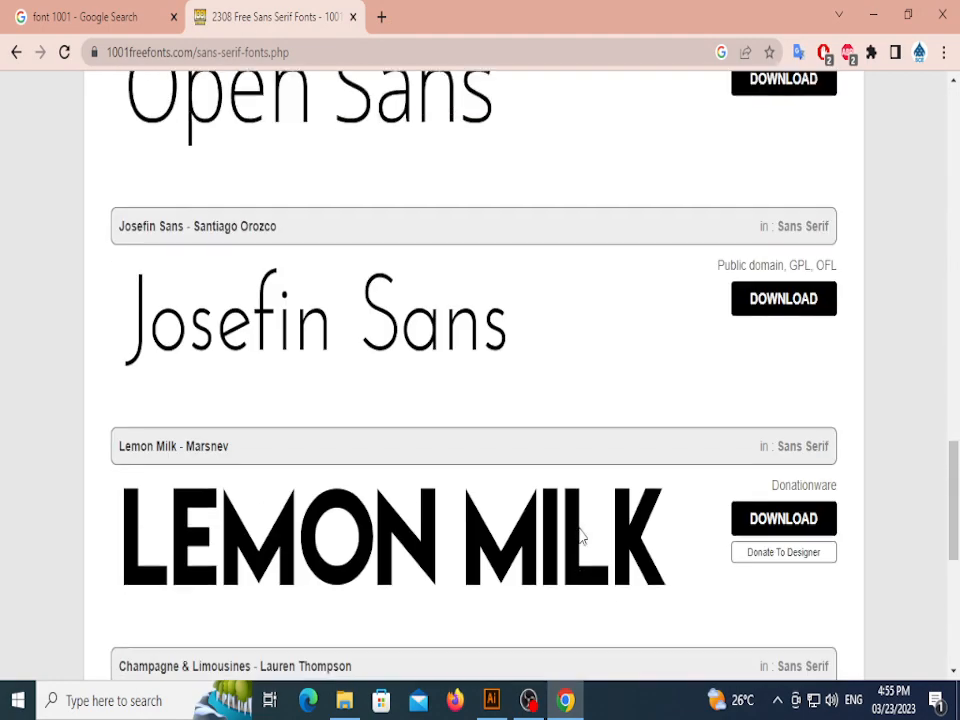
left_click(763, 315)
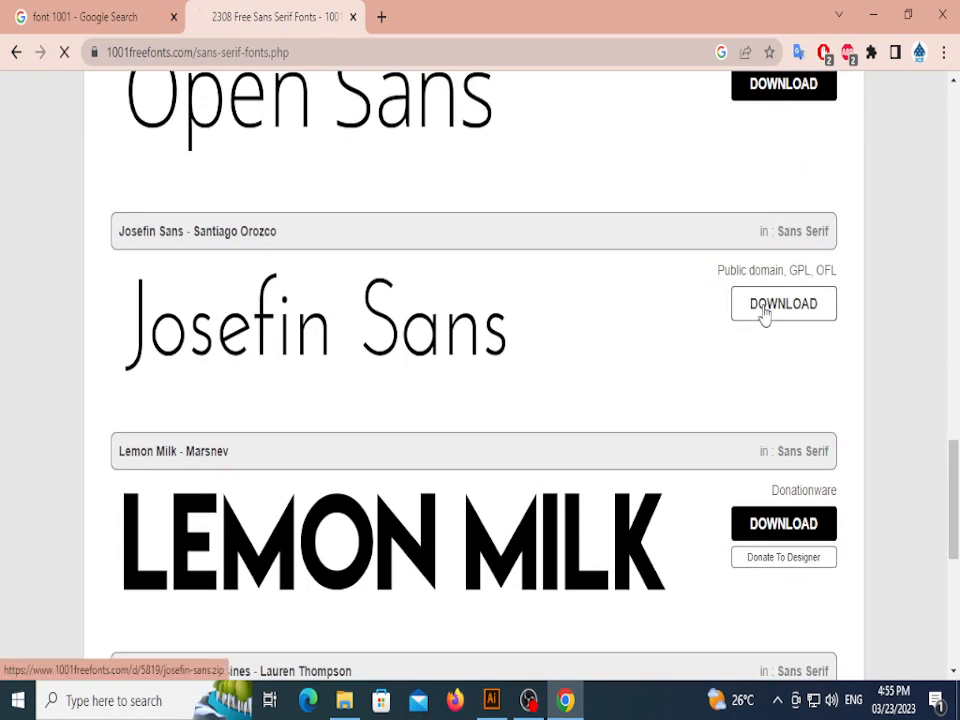
Step: Browse on to page 3 of the Sans Serif fonts and download Julius Sans One
scroll(595, 383, "down", 5)
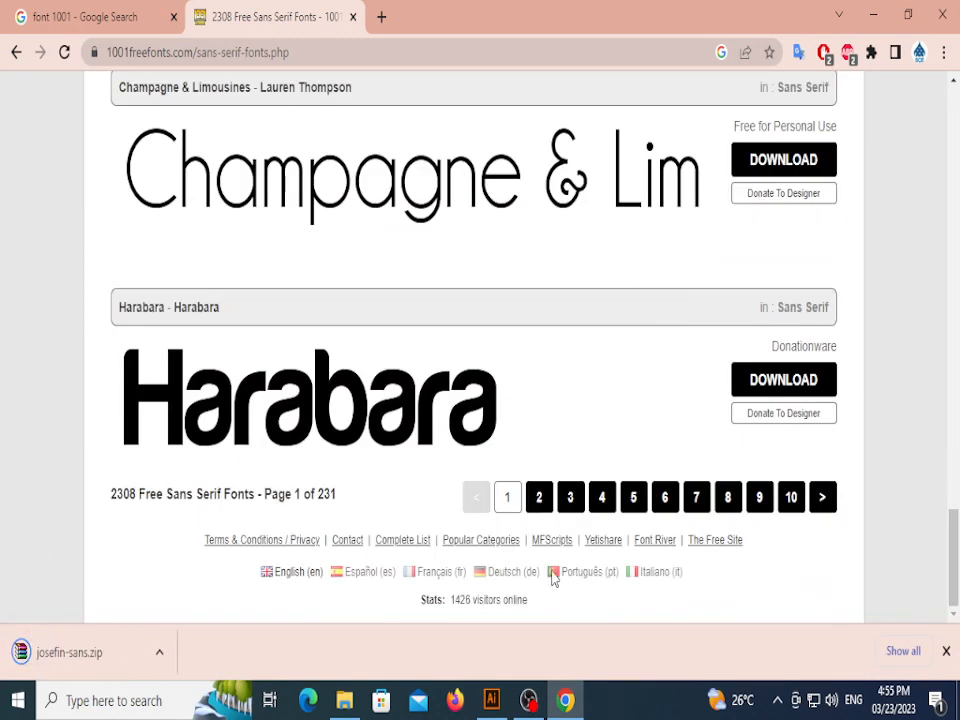
left_click(540, 497)
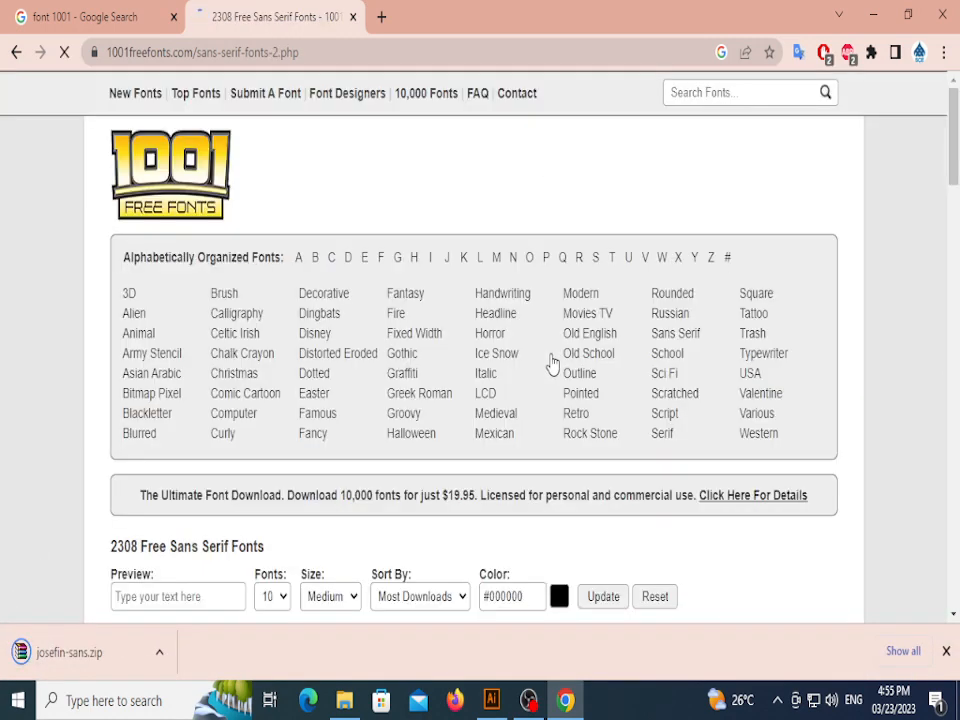
scroll(551, 364, "down", 10)
scroll(551, 364, "down", 15)
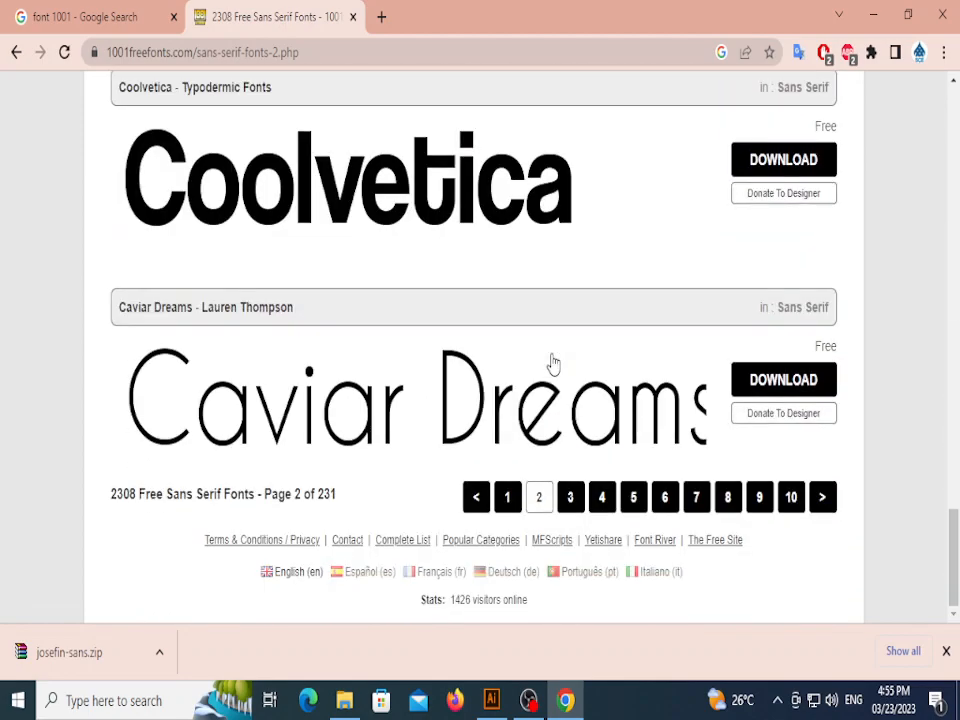
left_click(573, 503)
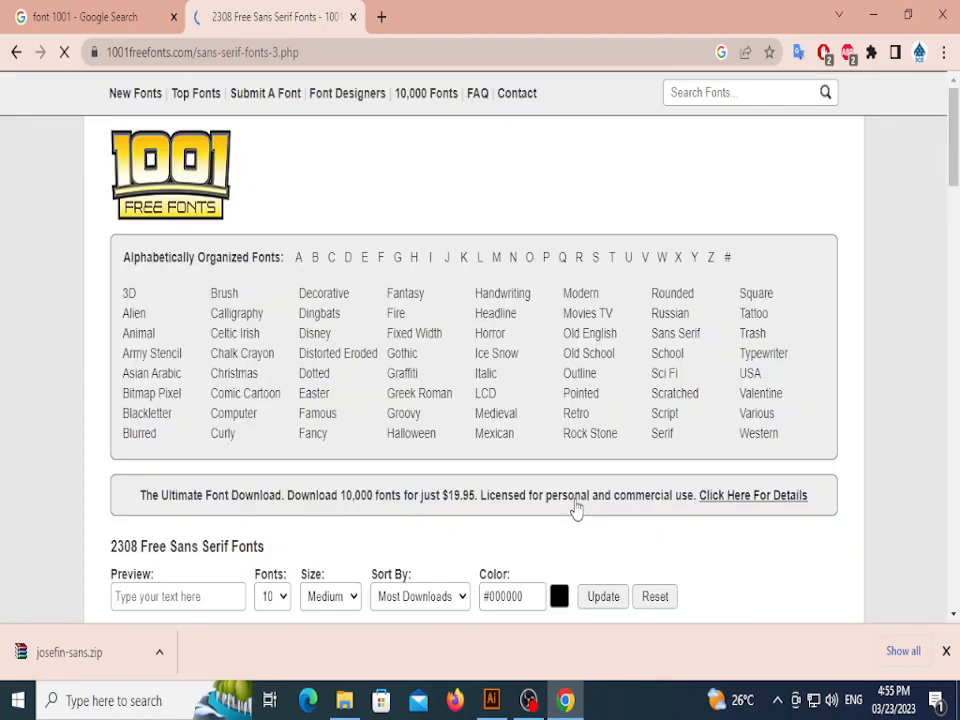
scroll(578, 510, "down", 15)
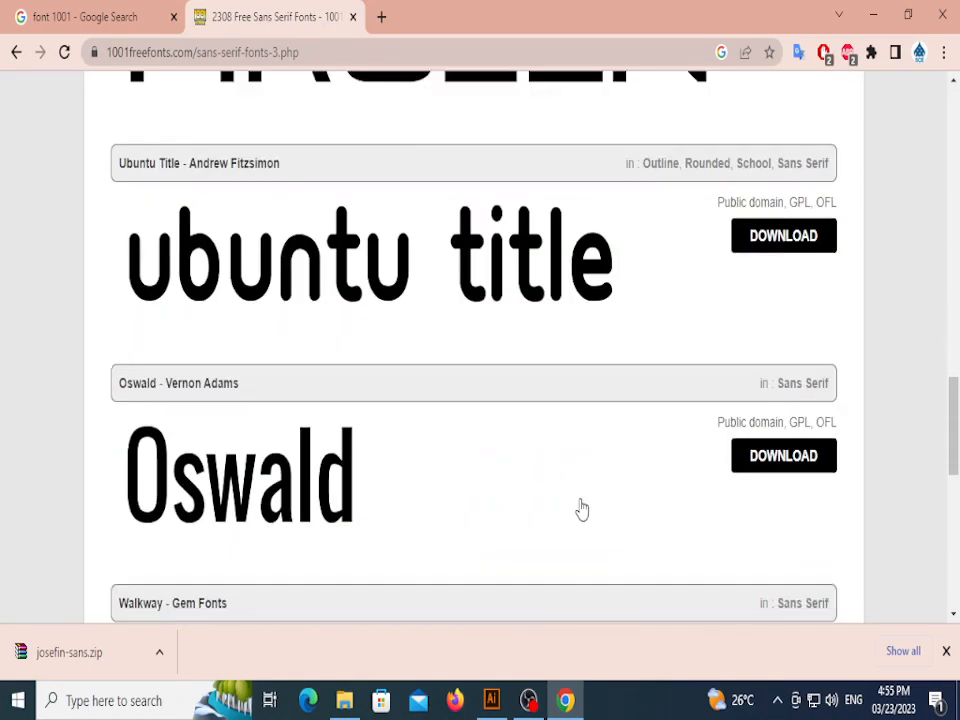
scroll(581, 509, "up", 1)
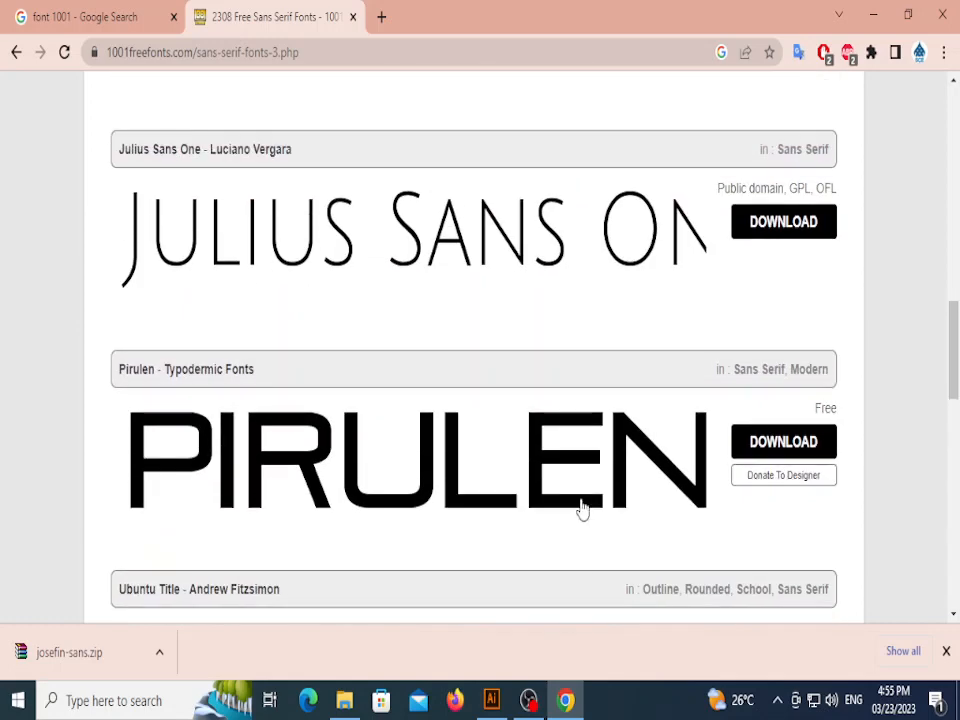
left_click(768, 228)
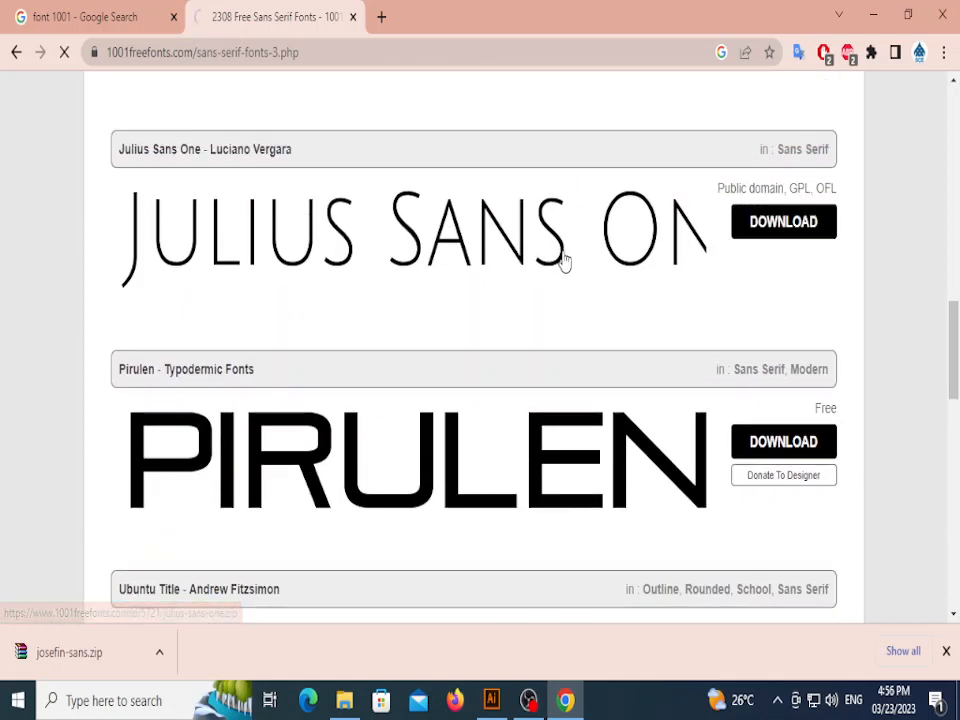
Step: Download the Walkway and Ormont Light fonts from page 3 of the Sans Serif category
scroll(612, 478, "down", 9)
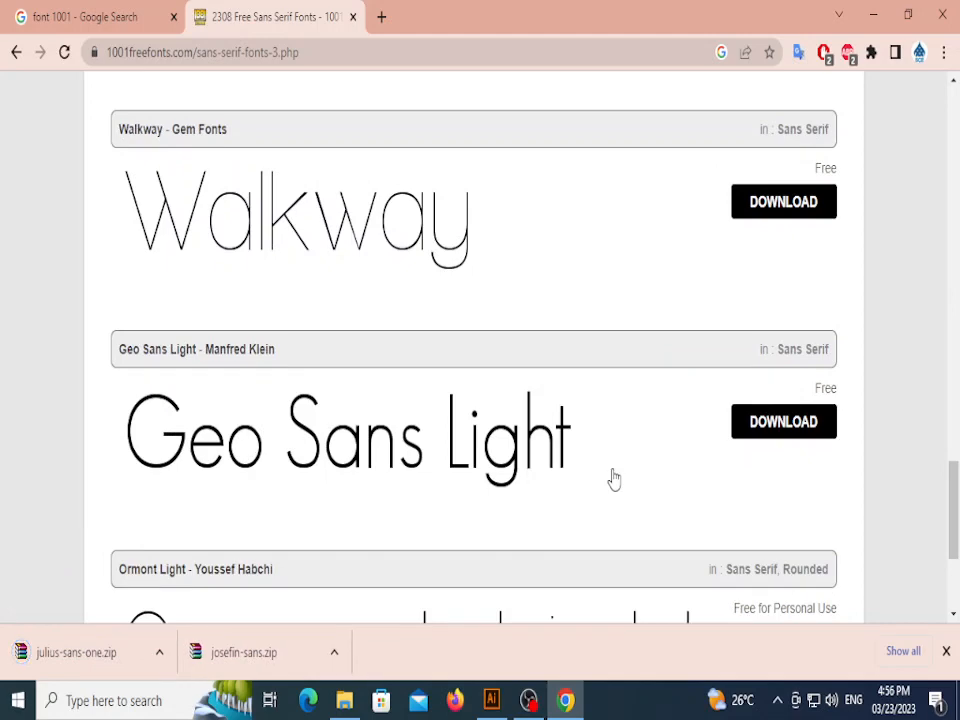
scroll(611, 476, "down", 3)
scroll(612, 476, "up", 4)
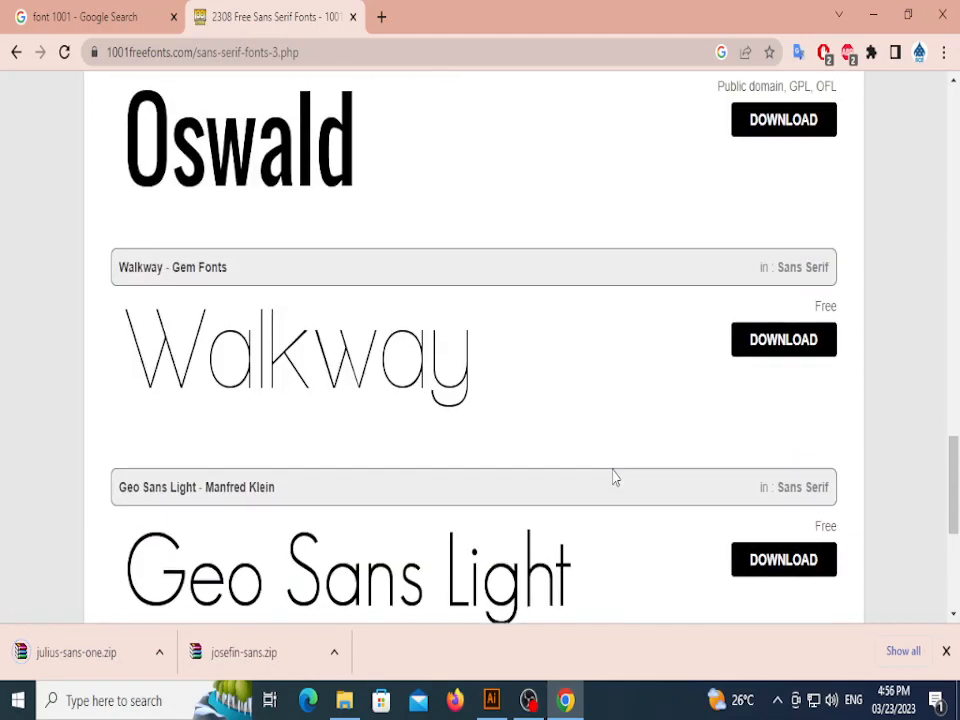
left_click(787, 343)
scroll(628, 418, "down", 4)
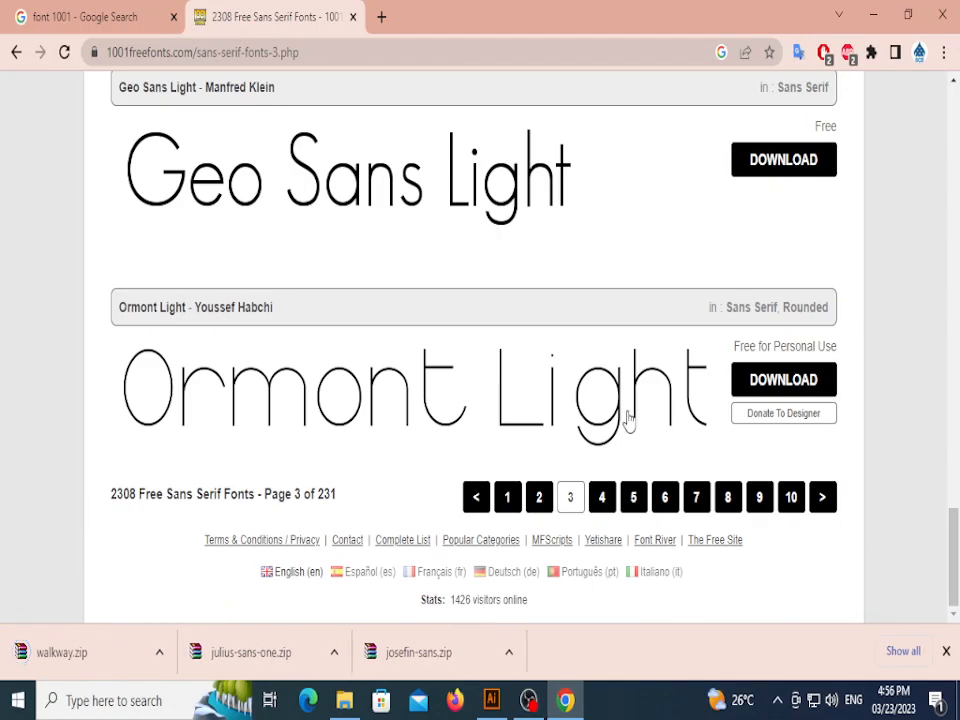
left_click(758, 381)
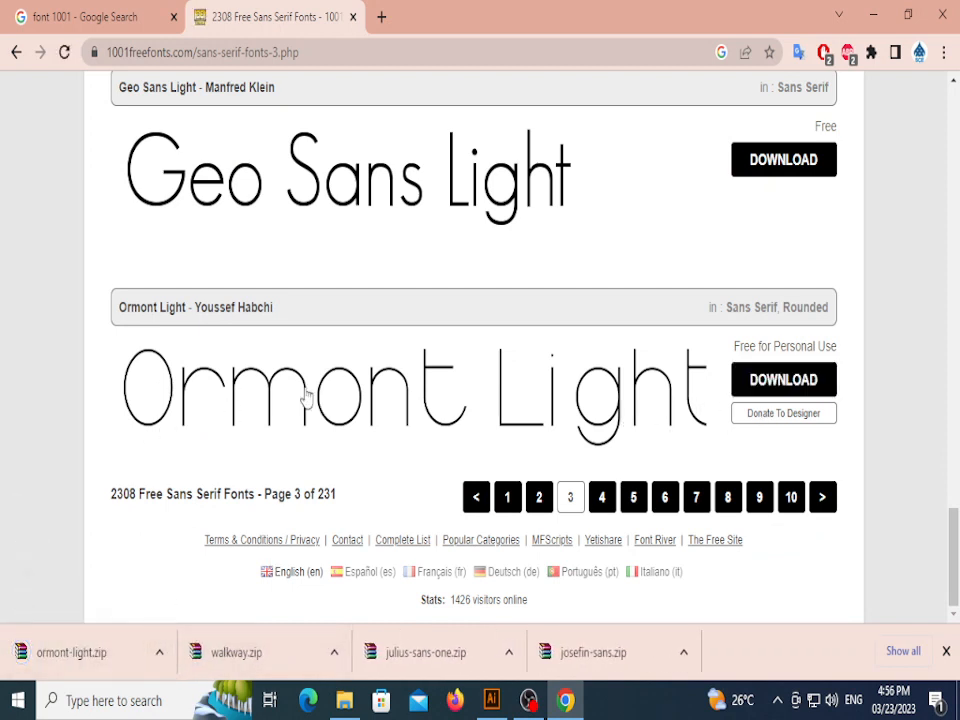
Step: Show the downloaded ormont-light.zip in its folder, open it in WinRAR and dismiss the popup window
left_click(158, 652)
left_click(204, 584)
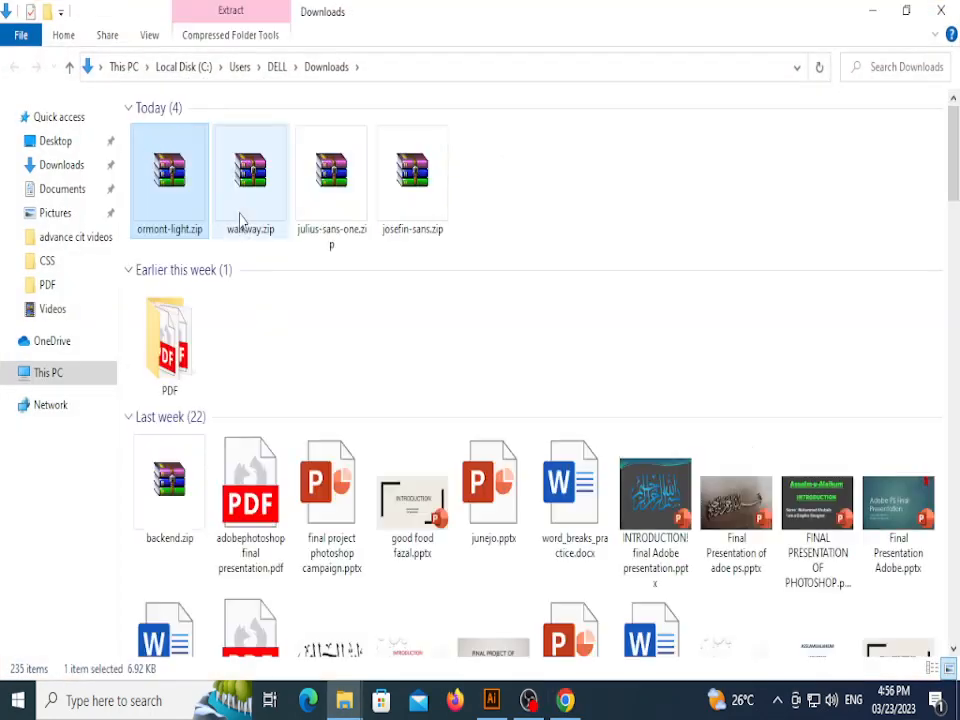
double_click(156, 165)
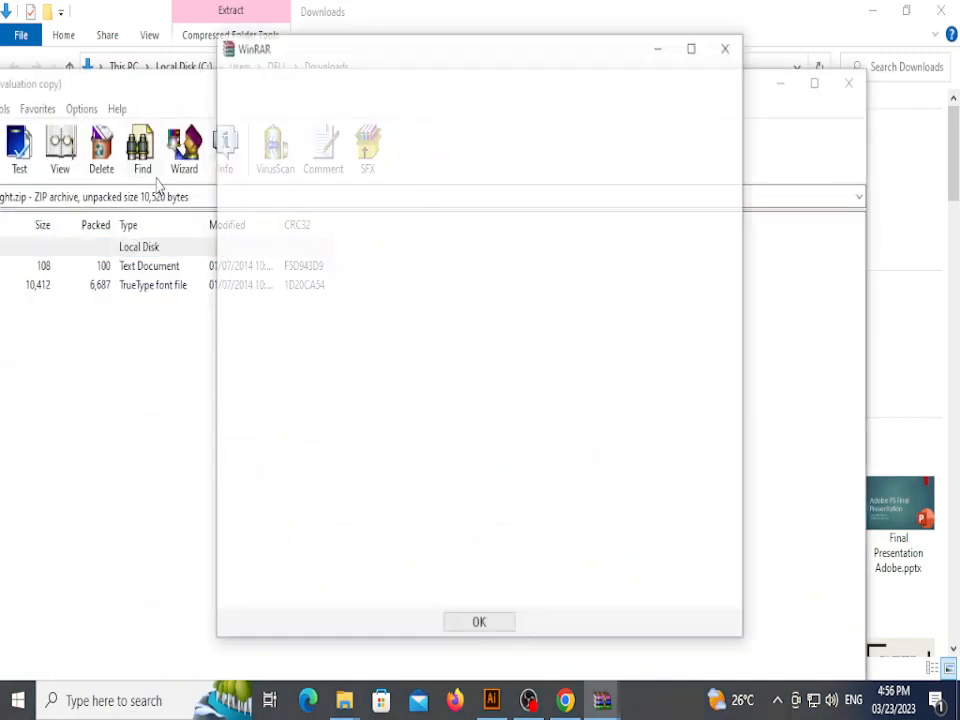
left_click(729, 45)
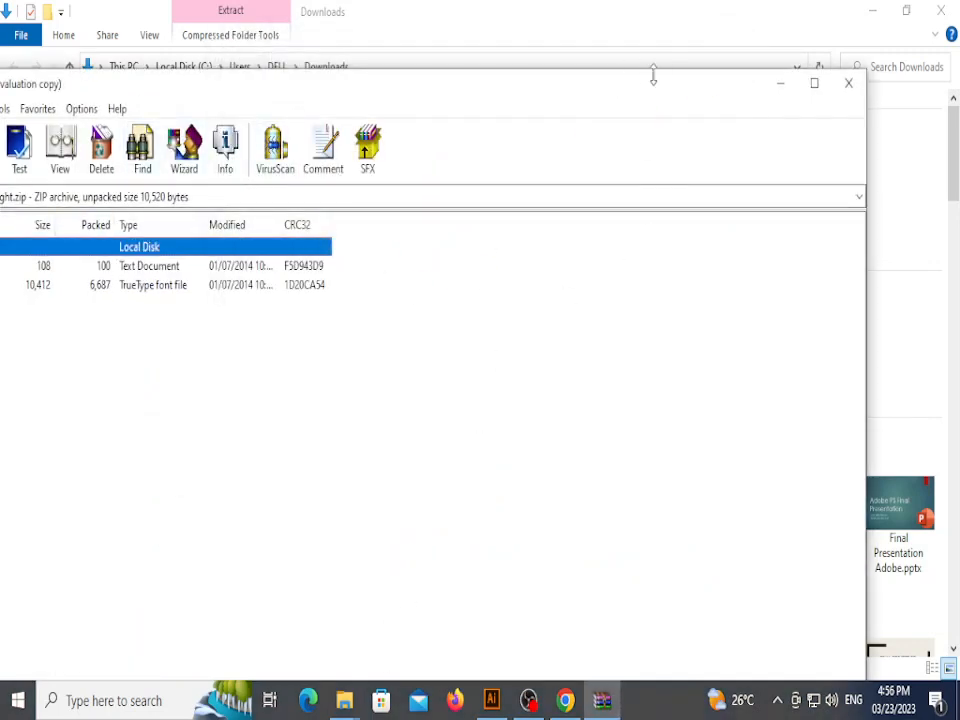
Step: Bring the archive's file list into view, open Ormont_Light.ttf and install the font
left_click_drag(632, 92, 829, 88)
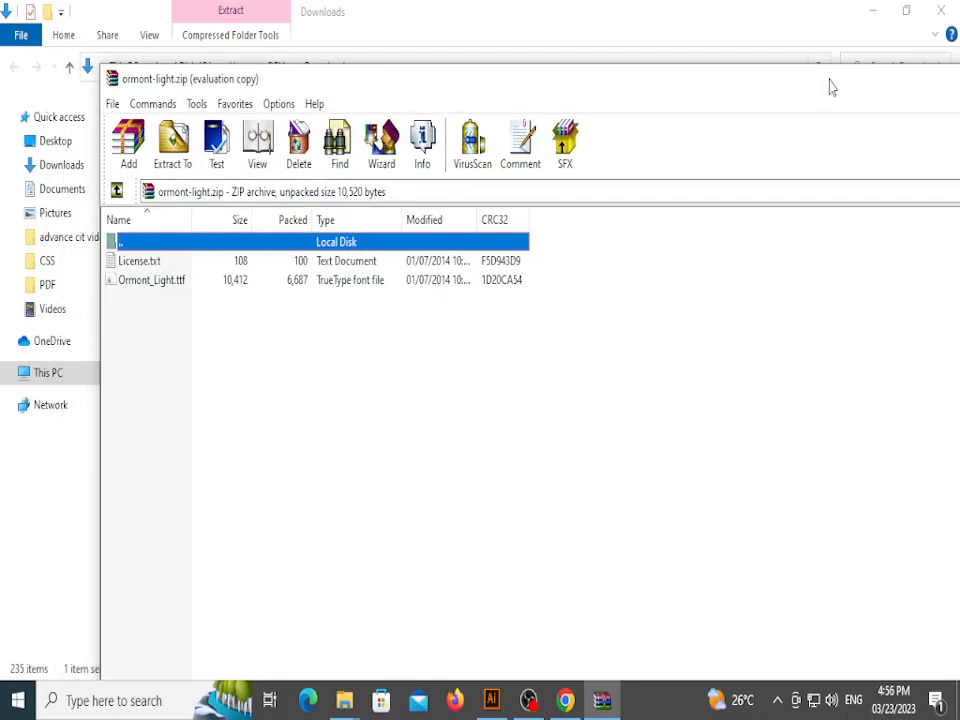
double_click(184, 287)
left_click(182, 210)
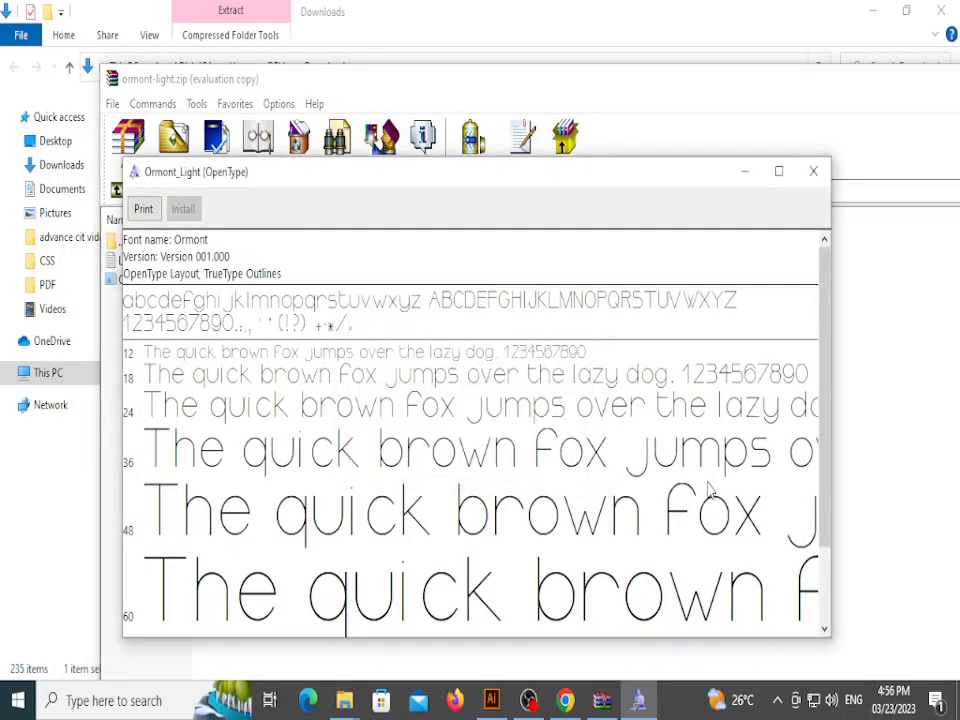
Step: Minimize the font preview, switch to Adobe Illustrator and add the text "AB" below the ellipse on the first artboard
left_click(745, 172)
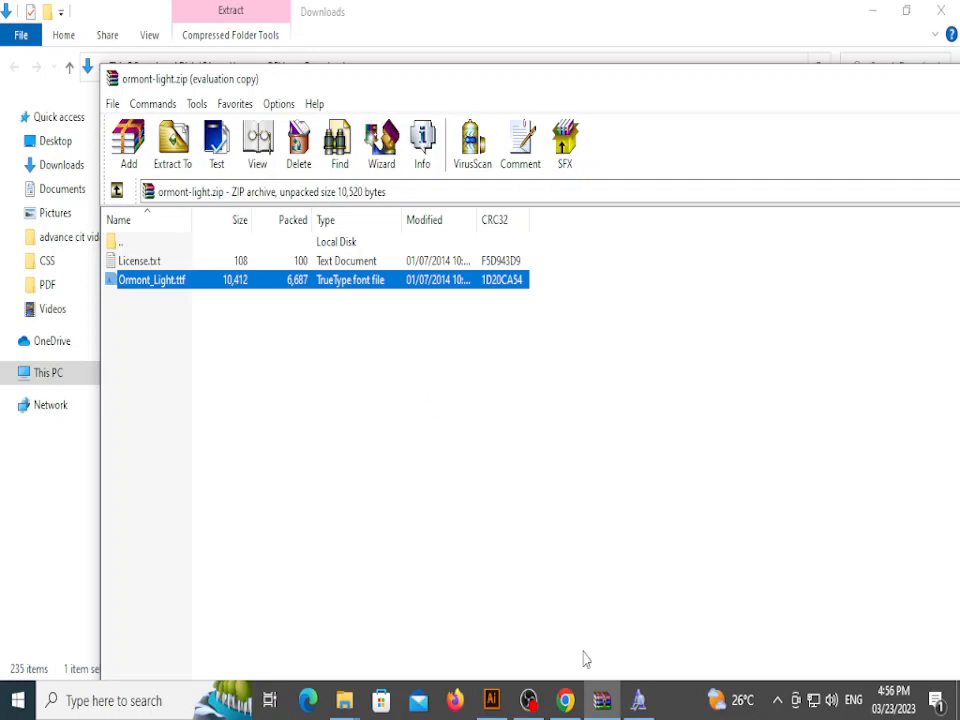
left_click(494, 705)
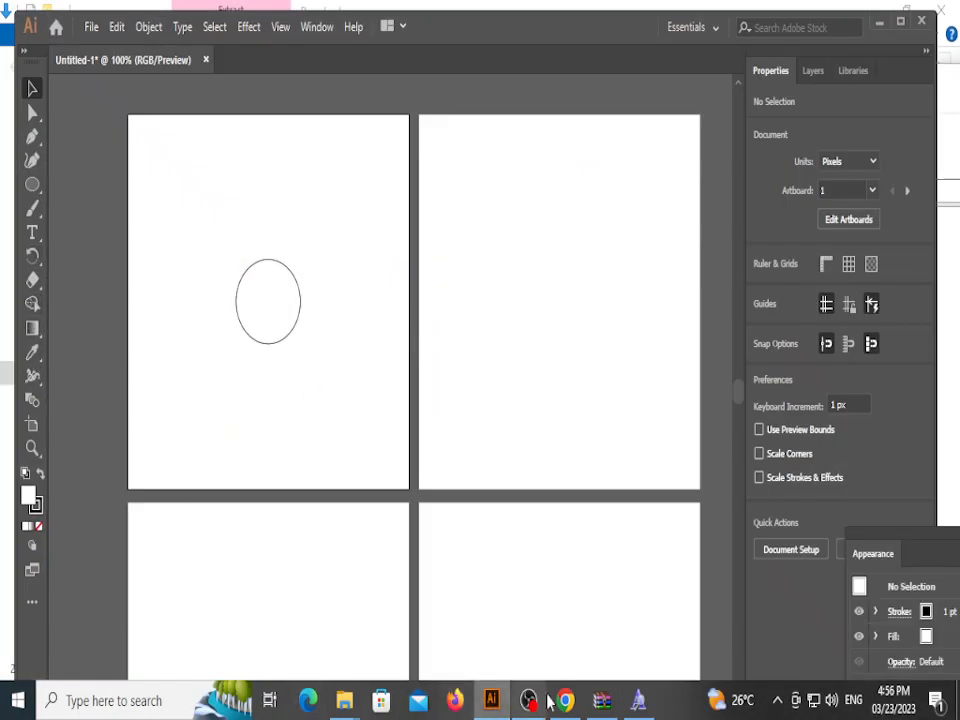
left_click(603, 700)
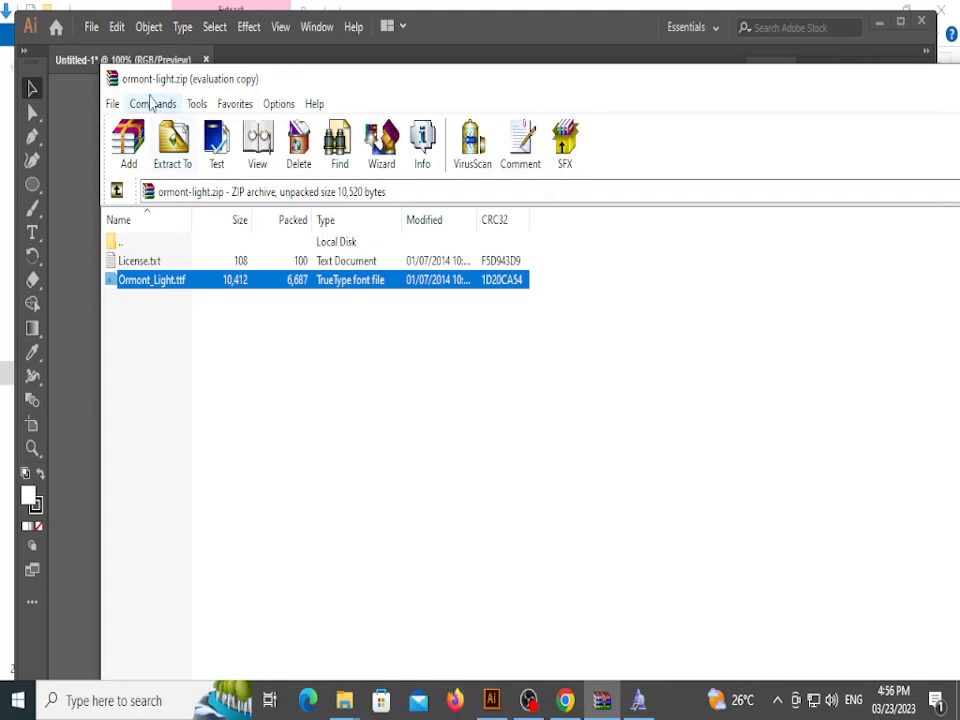
left_click(603, 700)
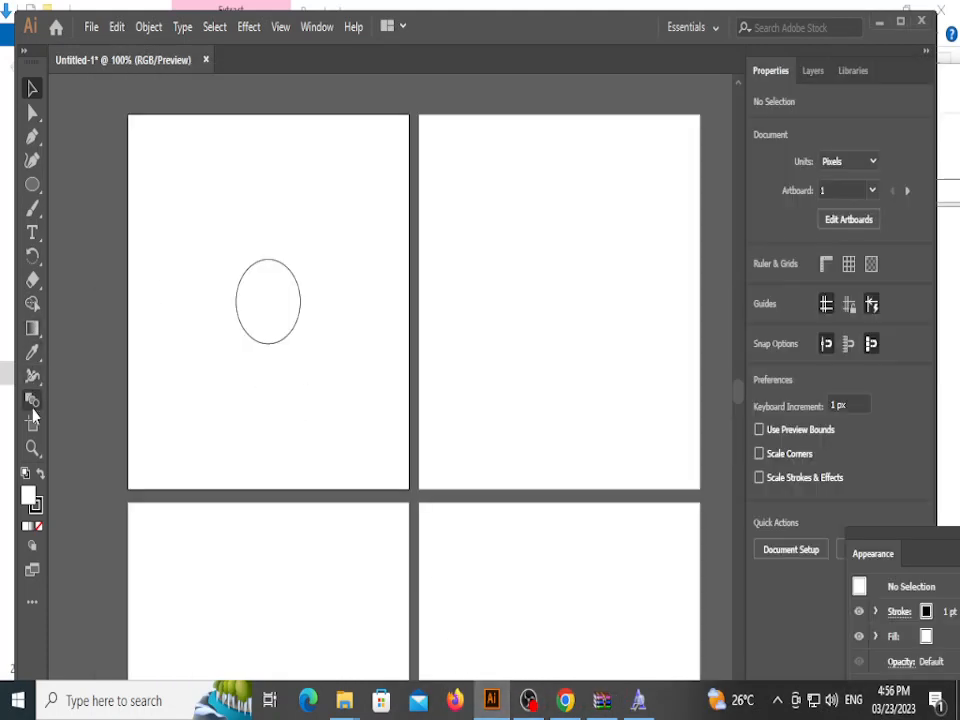
key("t")
left_click(235, 402)
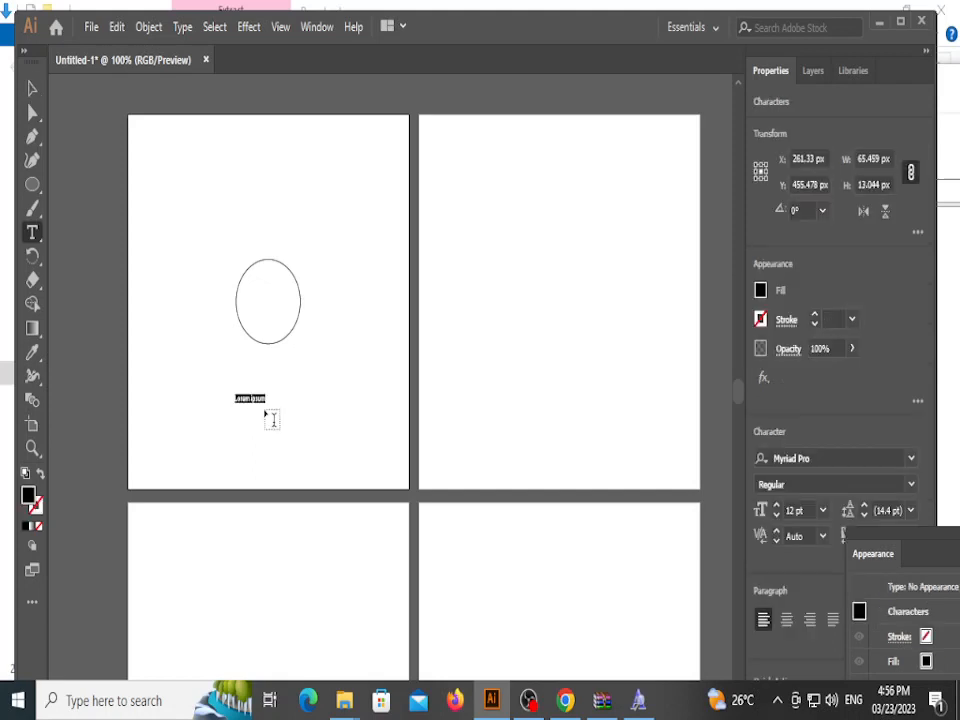
type("A")
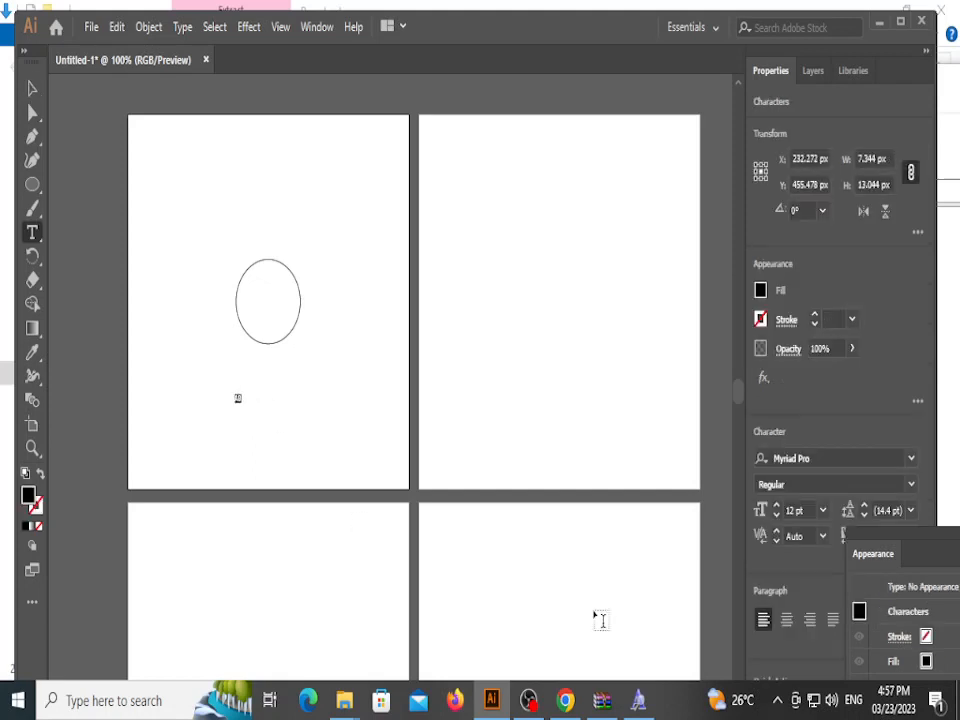
type("B")
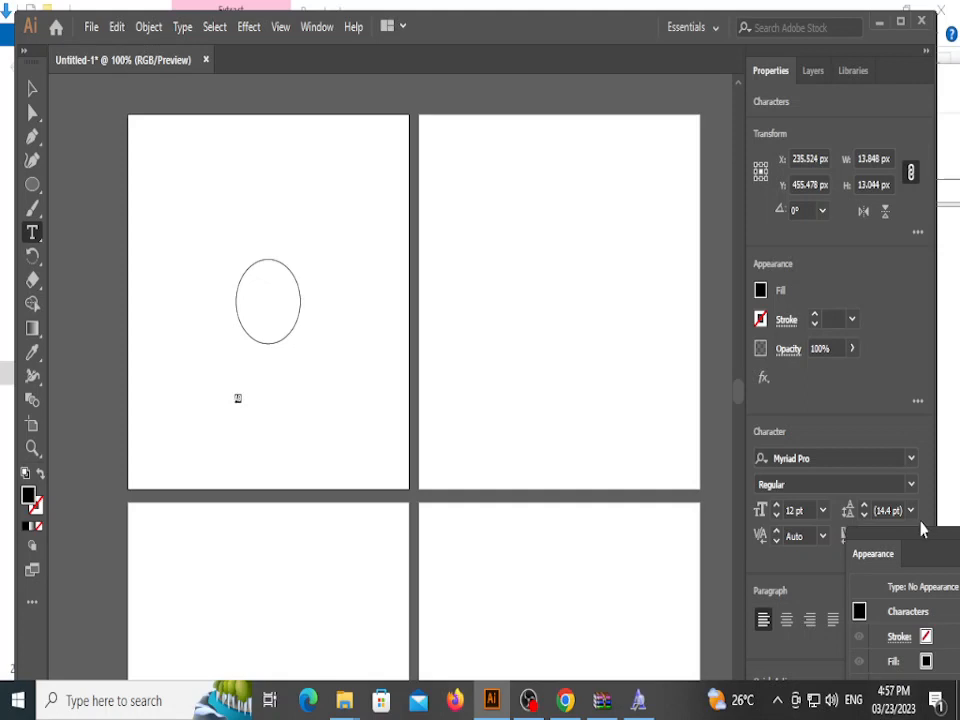
Step: Search the font list for "orm" and apply the Ormont_Light font to the AB text
left_click(912, 459)
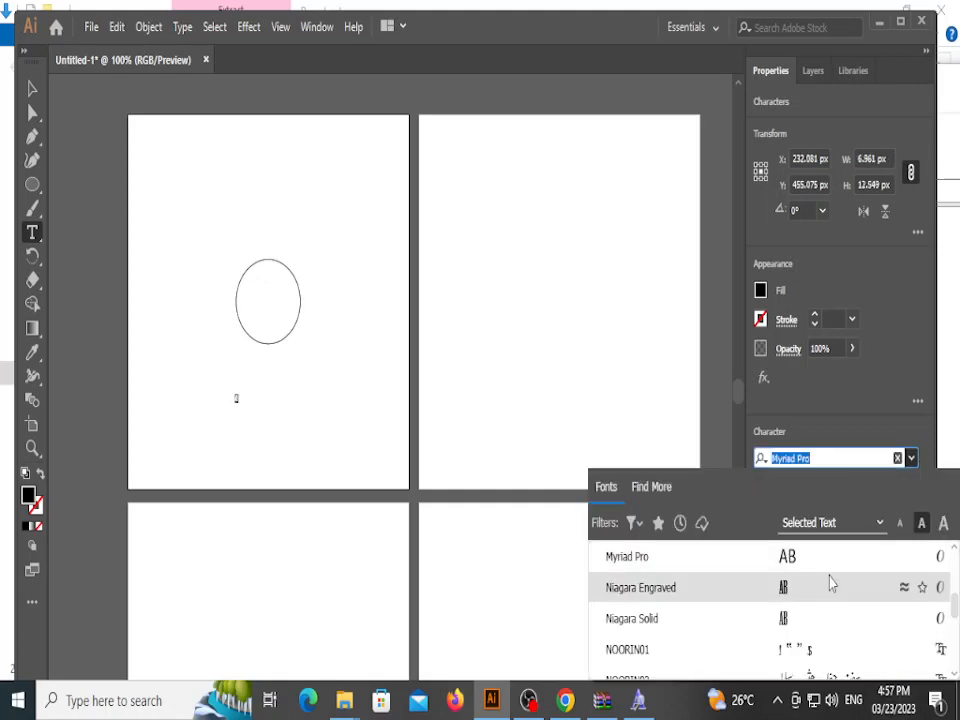
type("m")
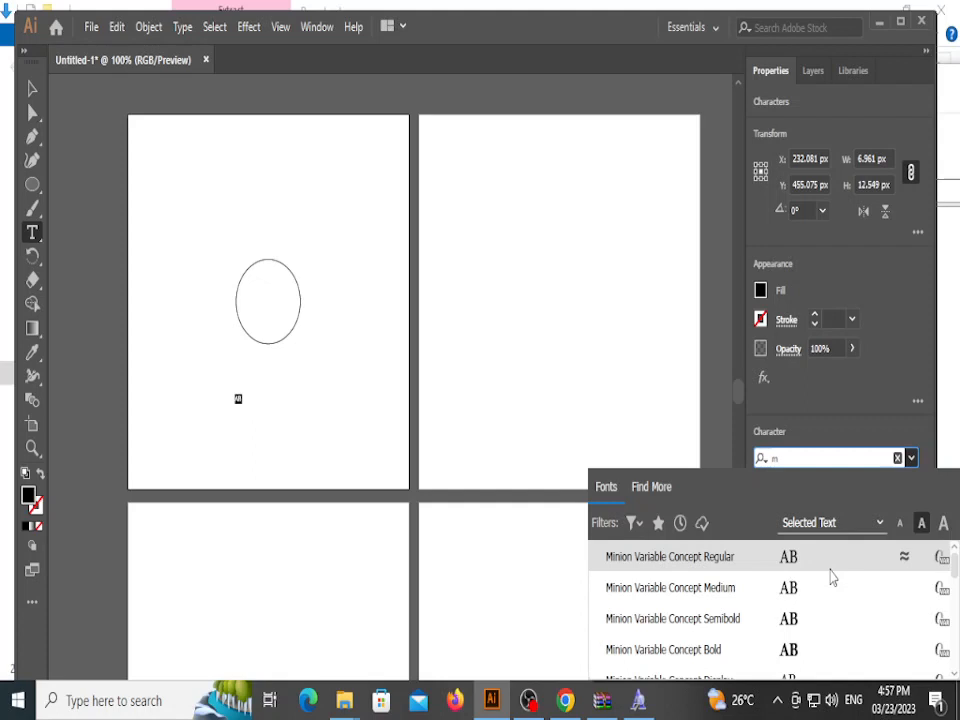
type("m")
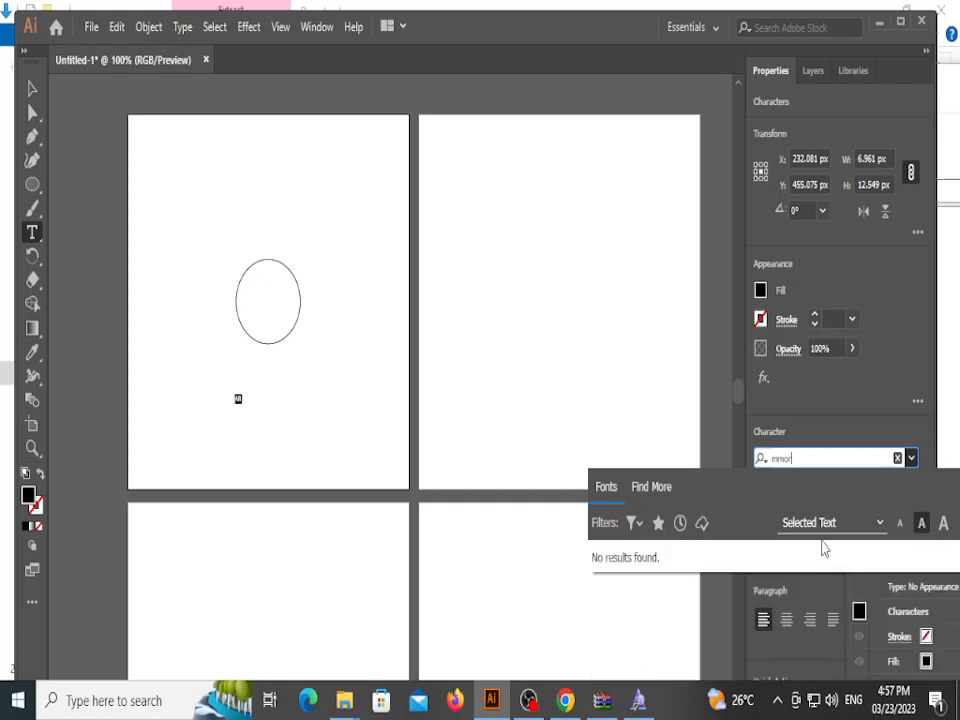
key("BackSpace")
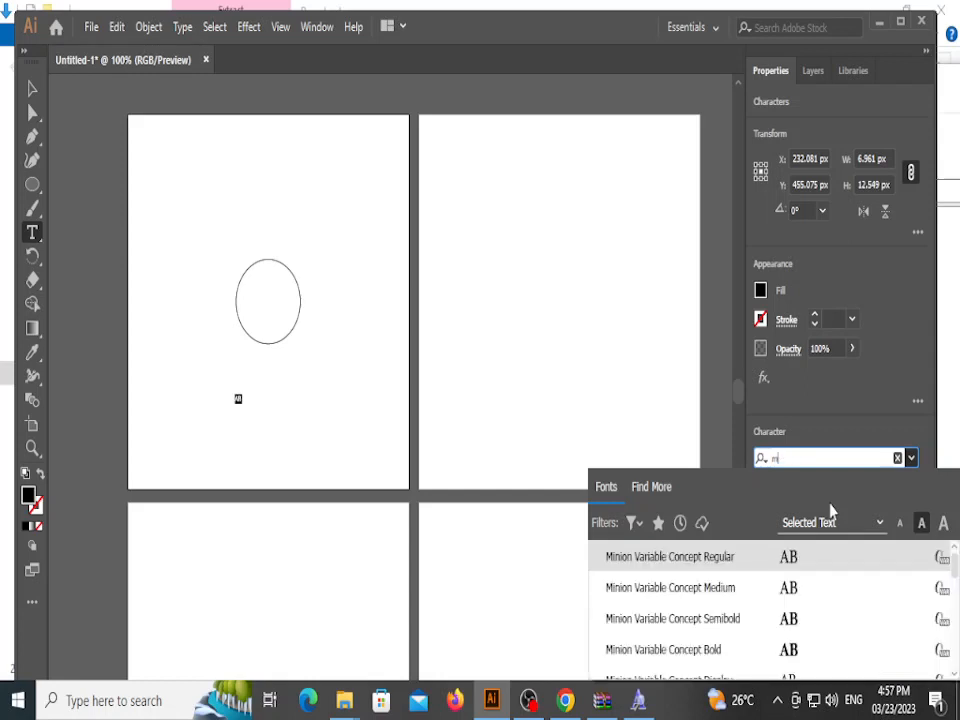
key("BackSpace")
type("a")
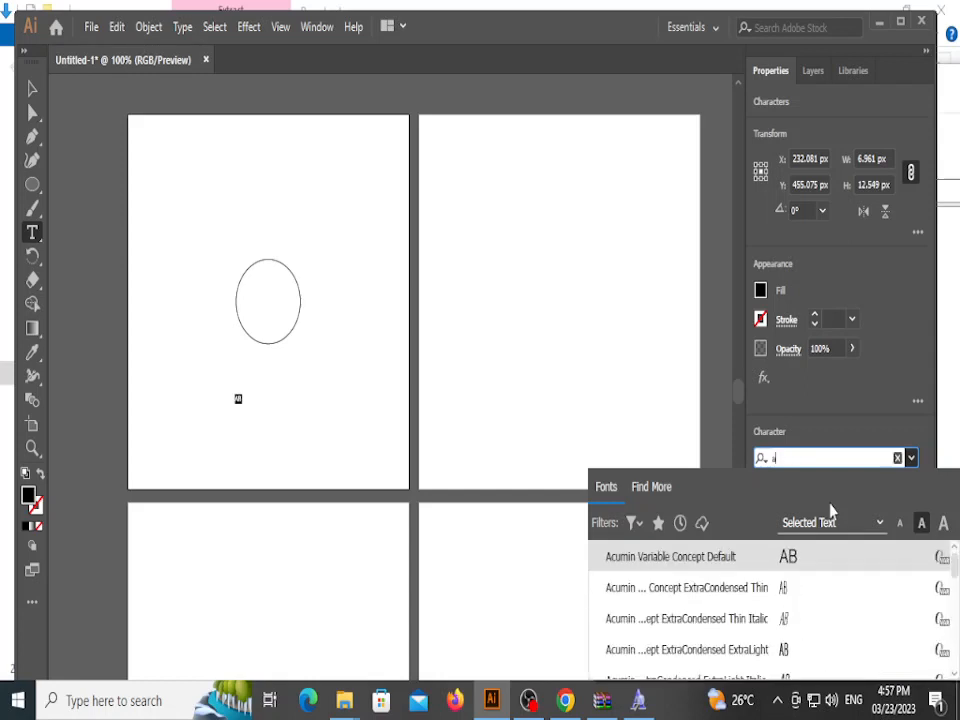
type("r,")
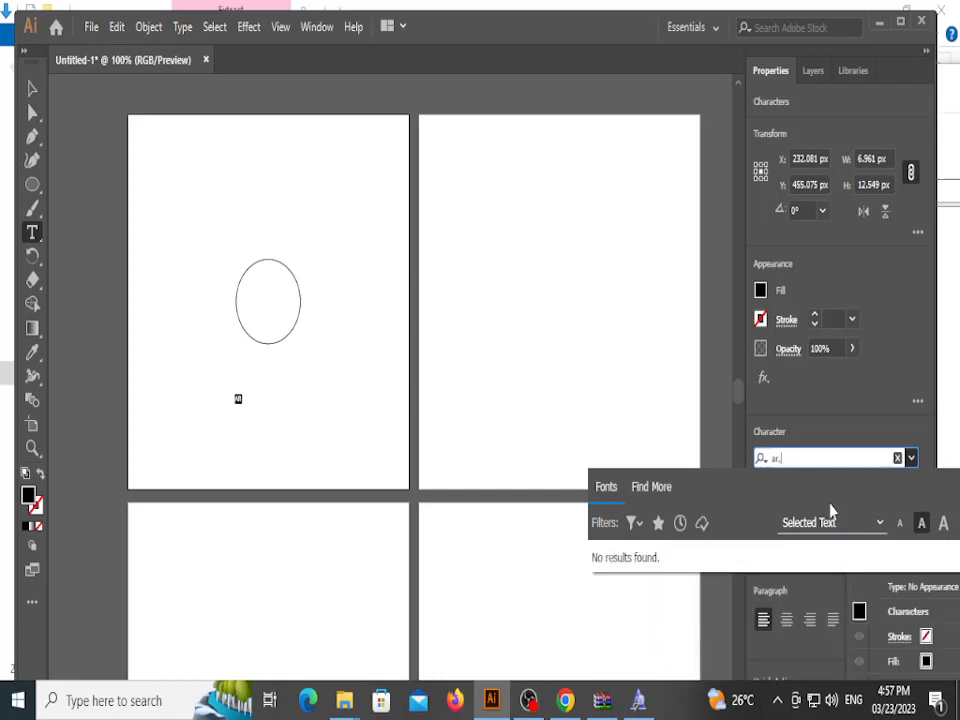
key("BackSpace")
key("BackSpace")
key("BackSpace")
type("orm")
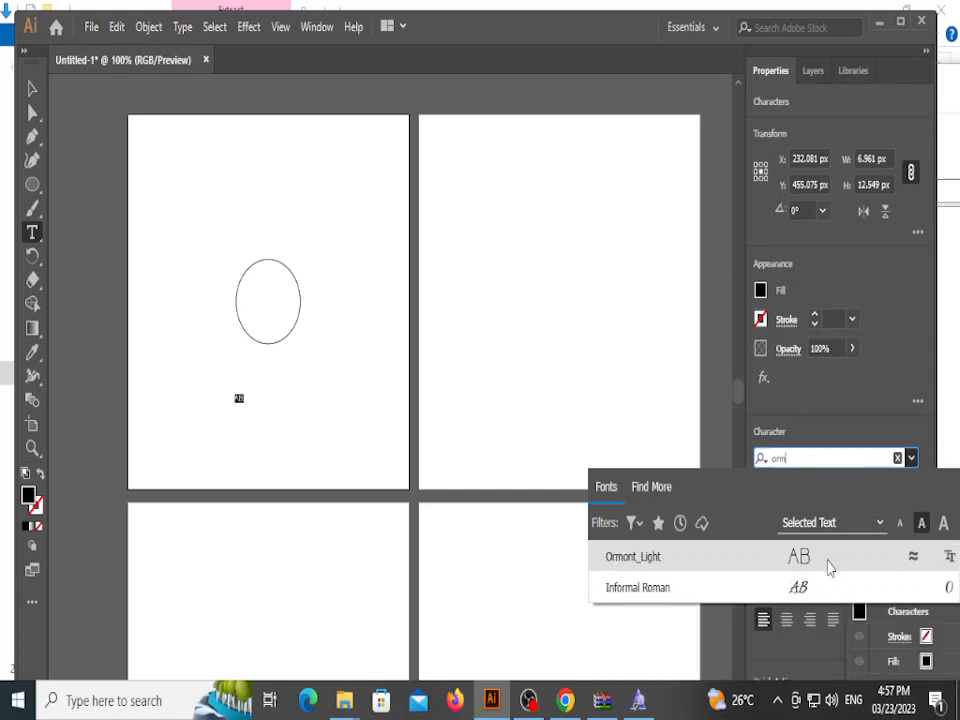
left_click(827, 562)
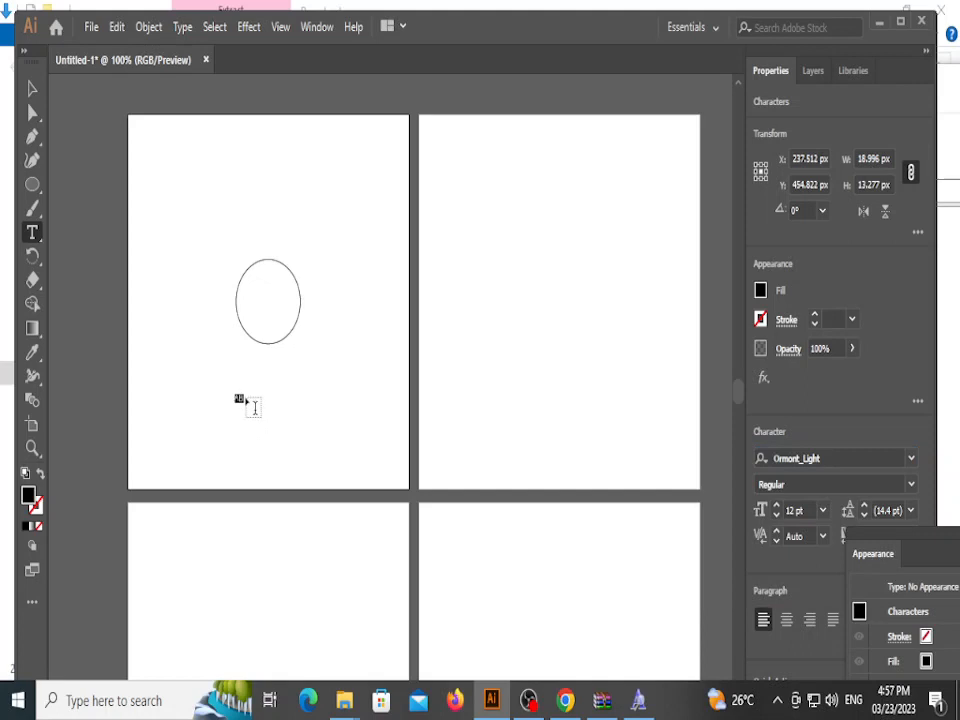
Step: Enlarge the AB text to 103 pt, finish editing it and select it as an object
left_click_drag(775, 507, 775, 508)
left_click(775, 511)
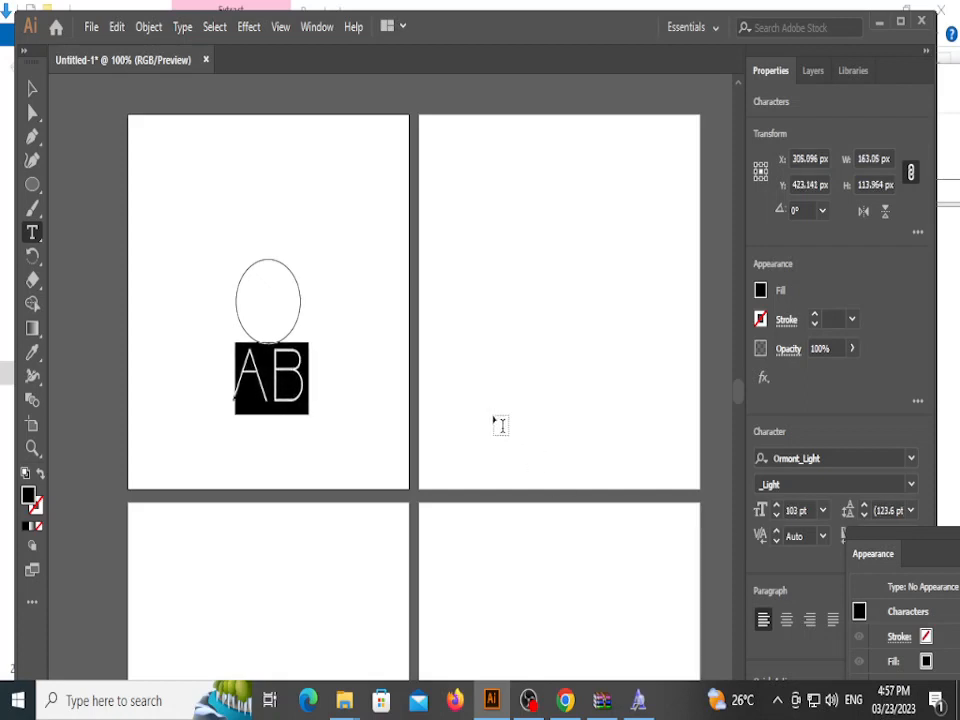
left_click(33, 89)
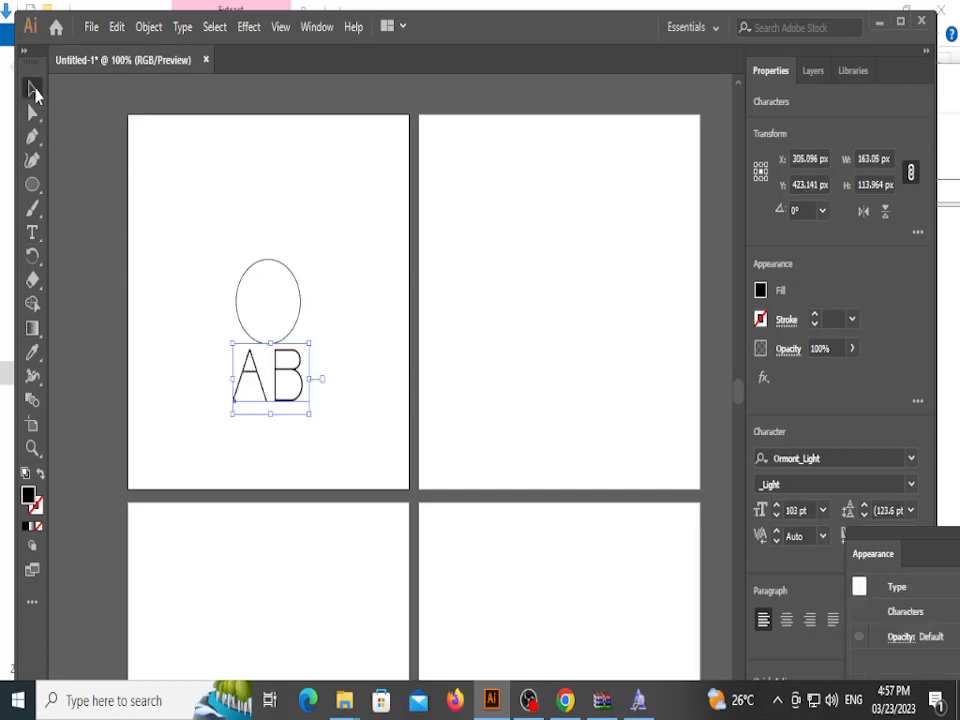
left_click(368, 389)
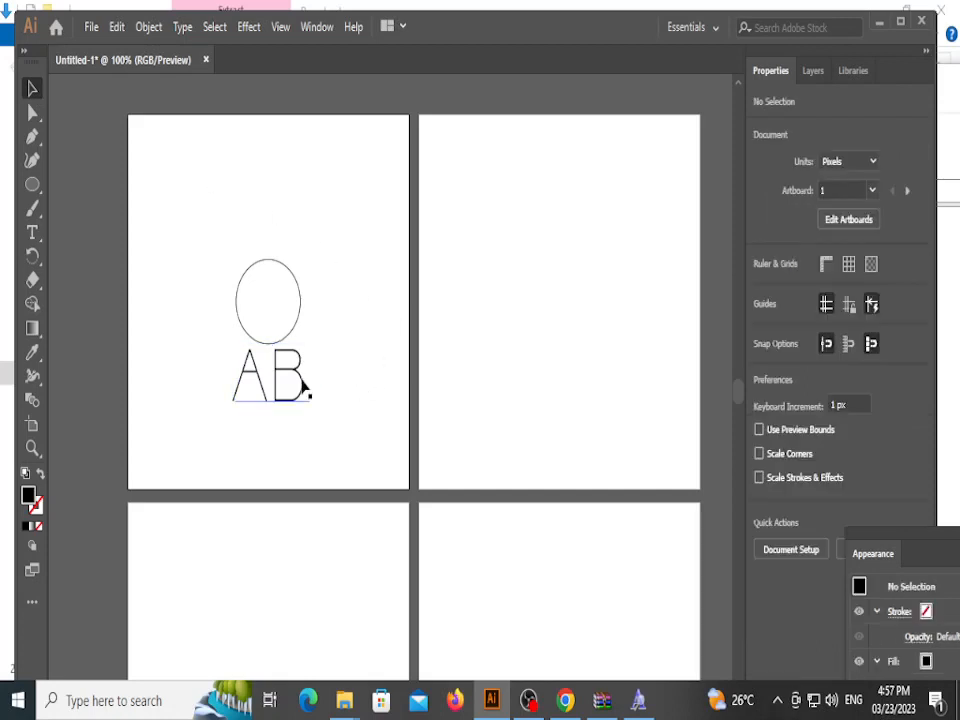
left_click(304, 386)
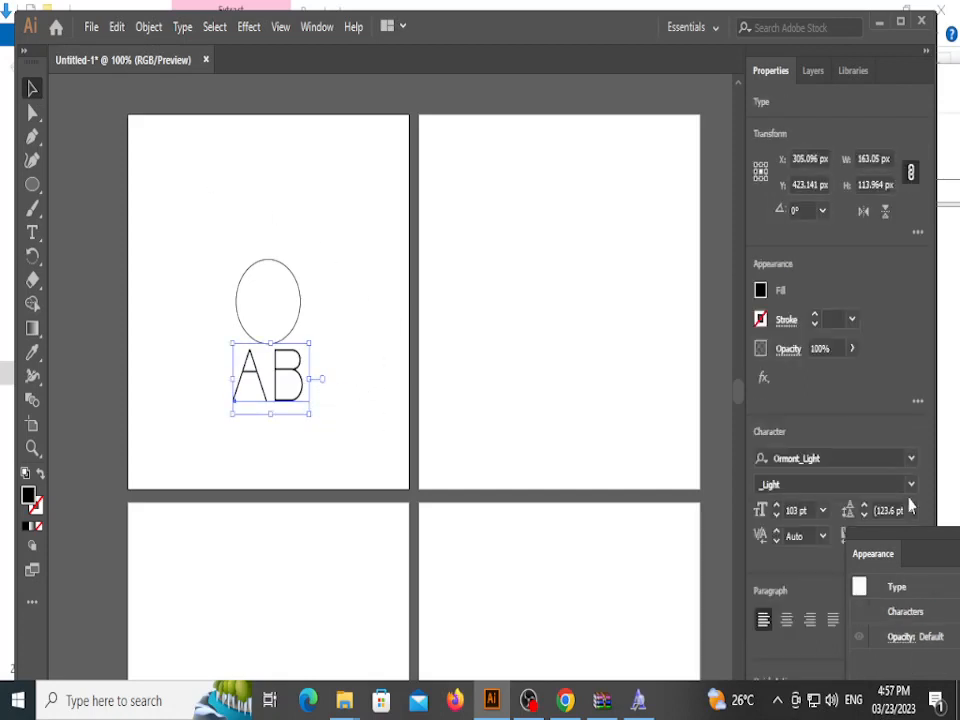
left_click(911, 487)
left_click(911, 487)
Step: Convert the AB text to outlines
key("ctrl+plus")
key("ctrl+plus")
key("ctrl+plus")
key("ctrl+plus")
key("ctrl+plus")
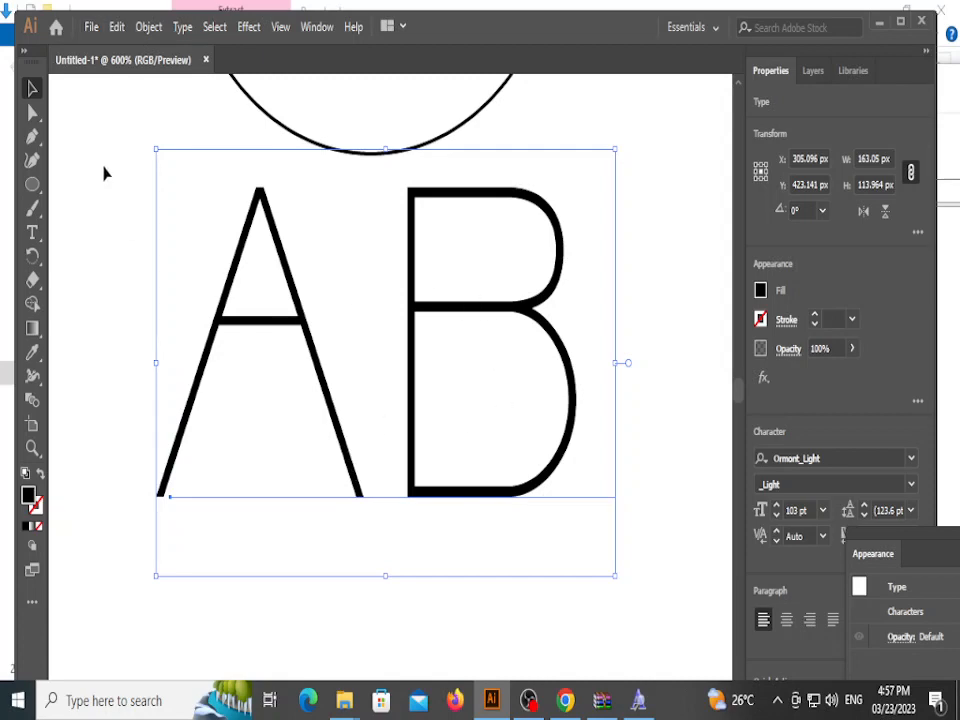
left_click(146, 27)
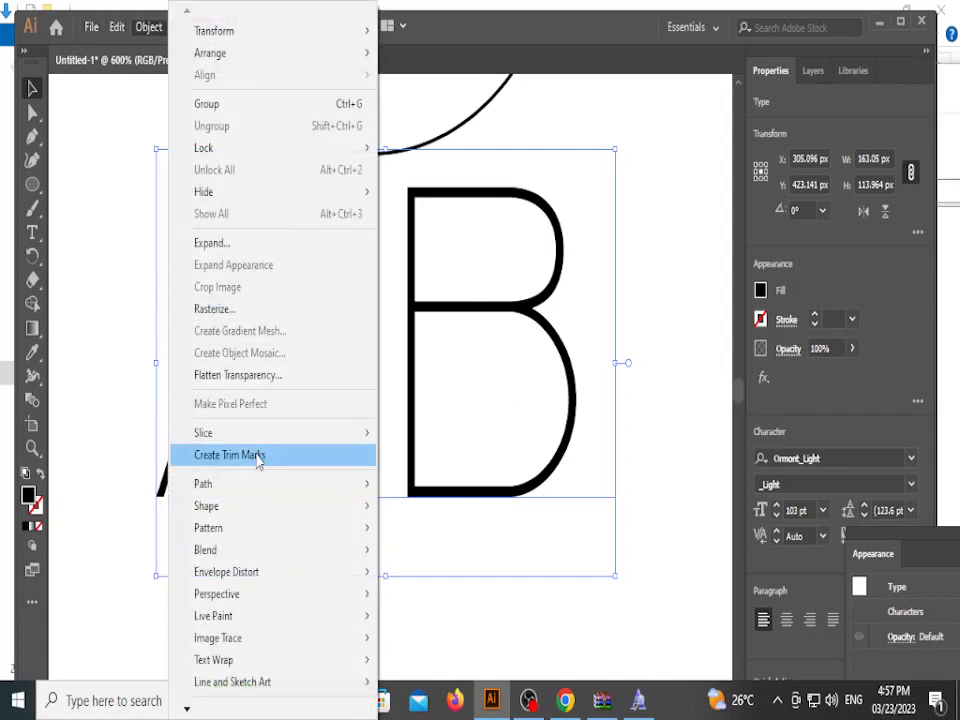
left_click(150, 27)
left_click(182, 27)
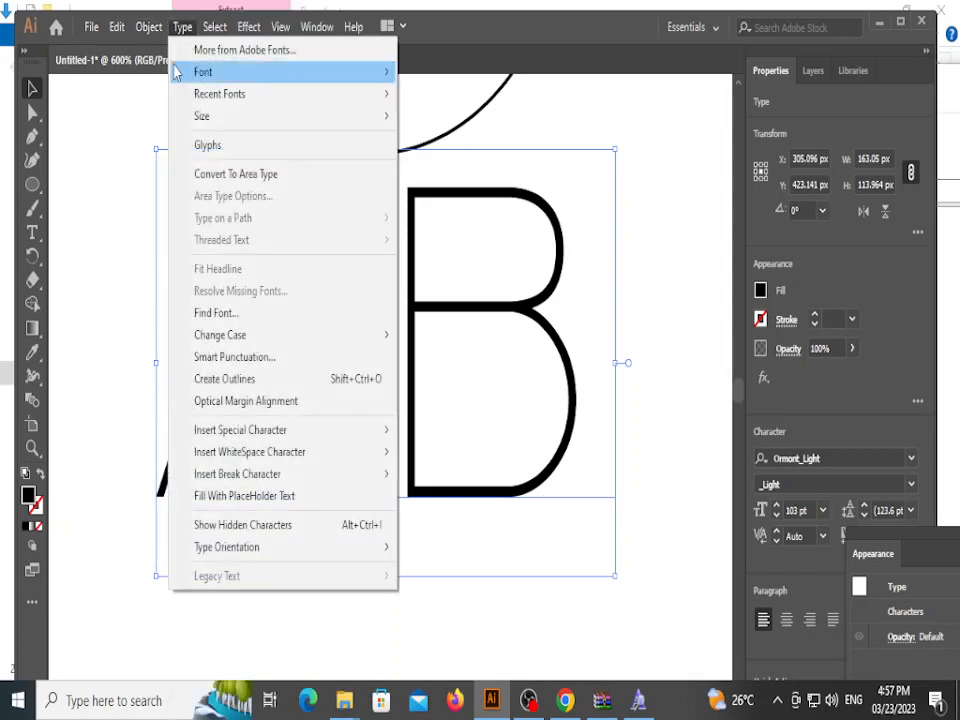
left_click(274, 378)
Step: Ungroup the outlined AB lettering and shift the B and the A slightly sideways as separate objects
right_click(541, 320)
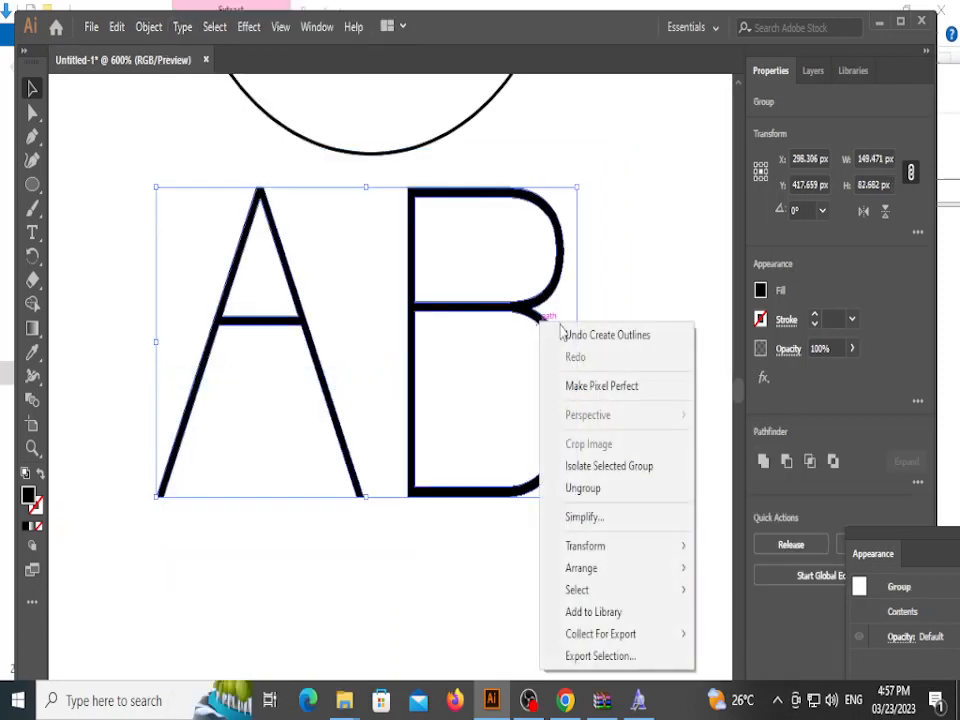
left_click(611, 486)
left_click(653, 377)
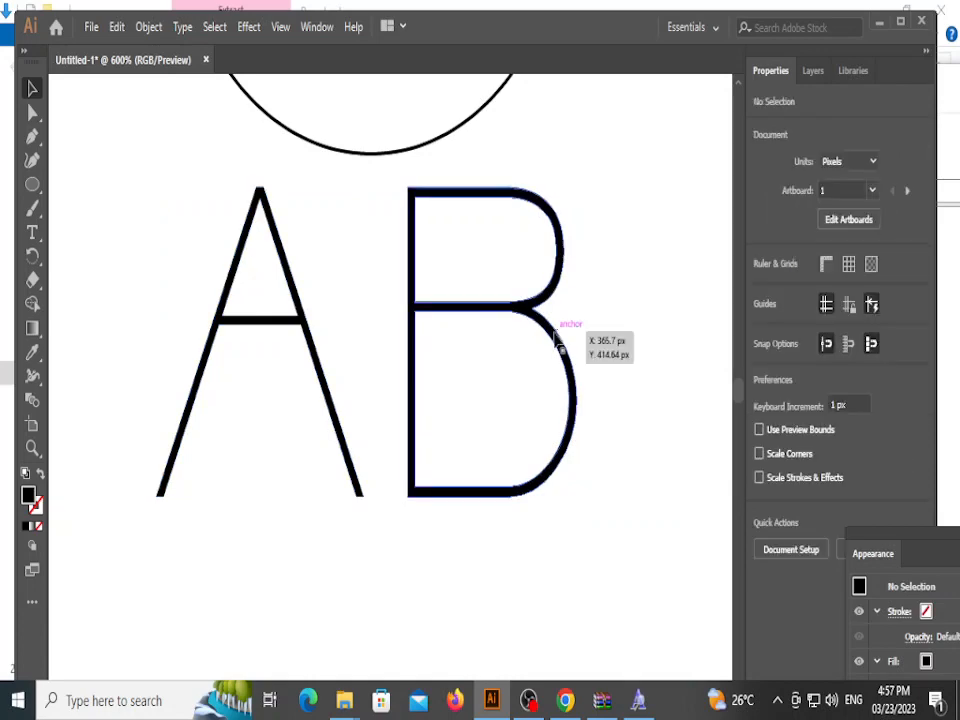
left_click_drag(568, 332, 593, 332)
left_click_drag(316, 348, 325, 348)
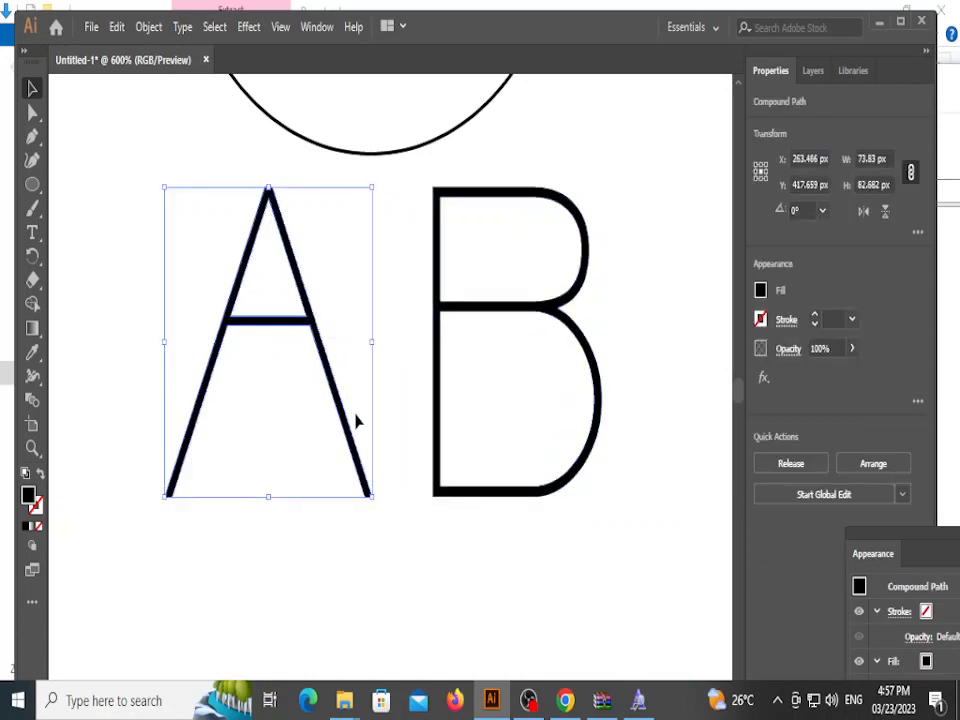
Step: Move the letter A up into the ellipse
scroll(262, 345, "up", 2)
scroll(273, 357, "down", 6)
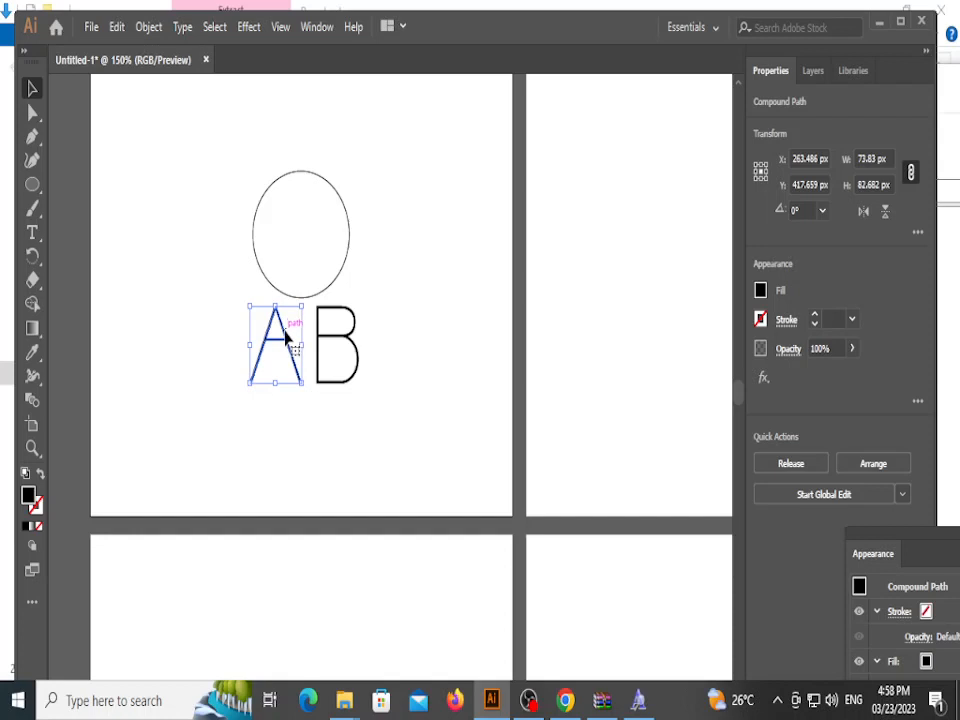
left_click_drag(287, 340, 310, 222)
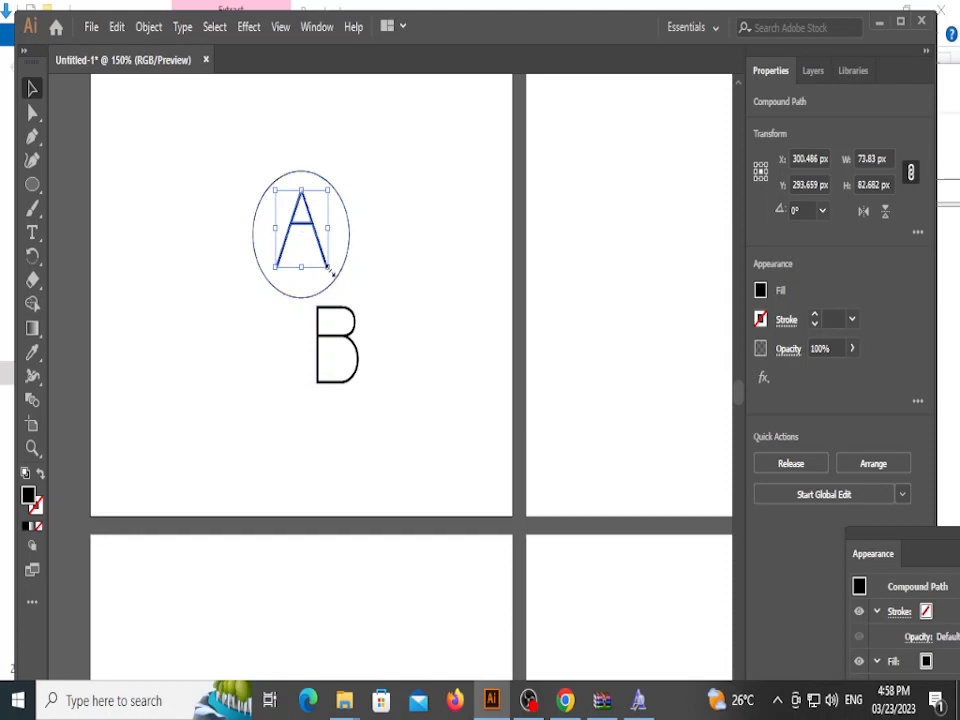
Step: Rotate the letter A to about 351° and enlarge it to about 100 × 119 px inside the ellipse
scroll(330, 270, "up", 3)
left_click_drag(326, 270, 309, 300)
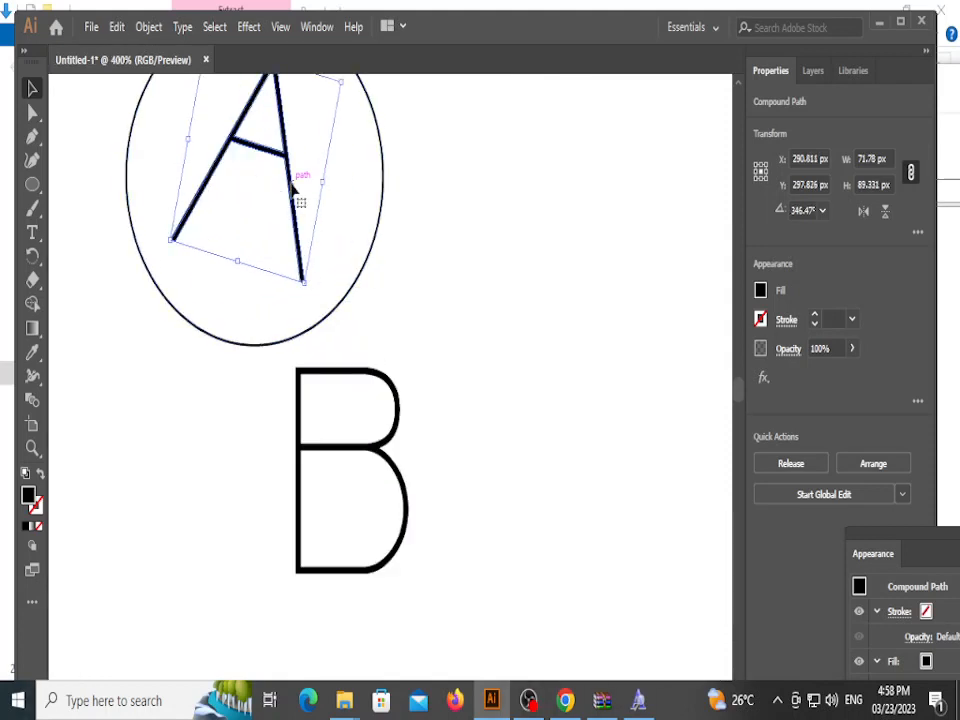
mouse_move(296, 195)
left_mouse_down()
mouse_move(313, 199)
mouse_move(280, 209)
left_mouse_up()
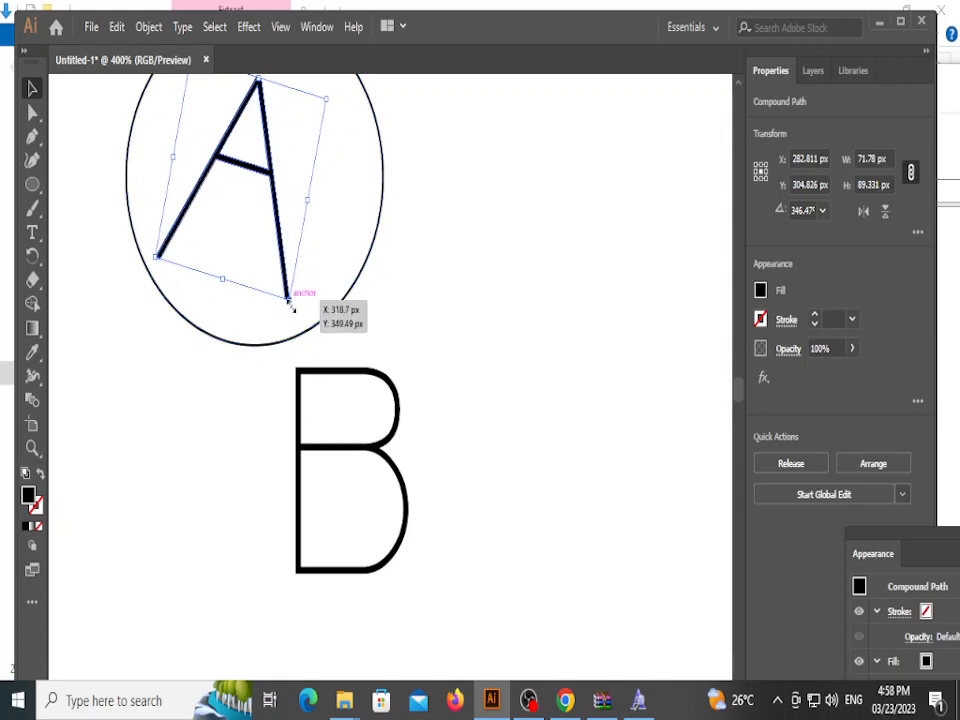
left_click_drag(289, 306, 296, 302)
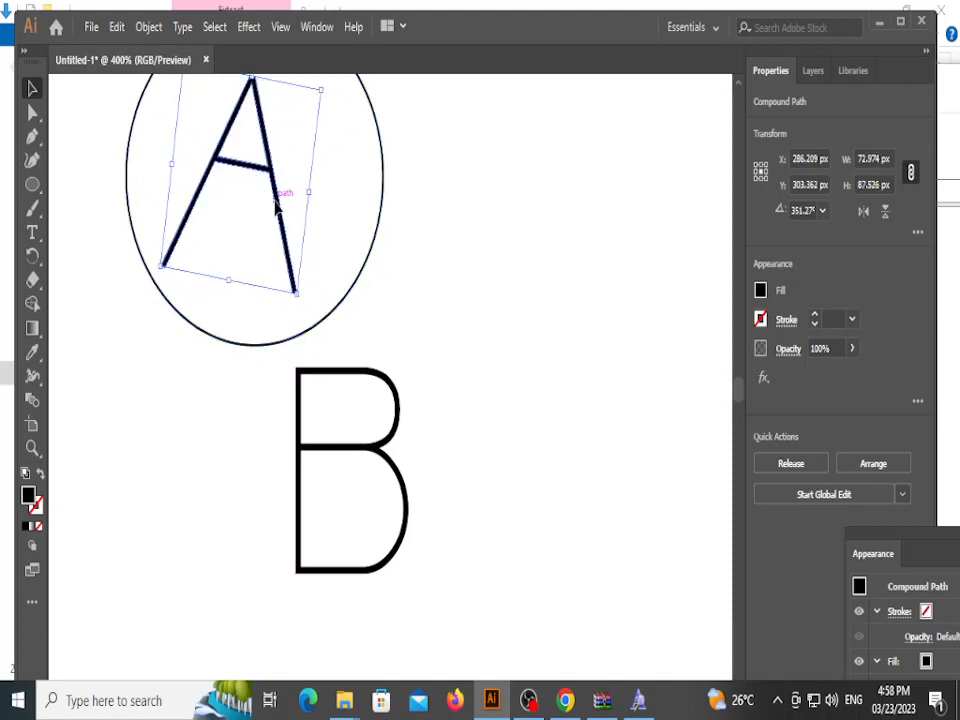
scroll(332, 208, "down", 3)
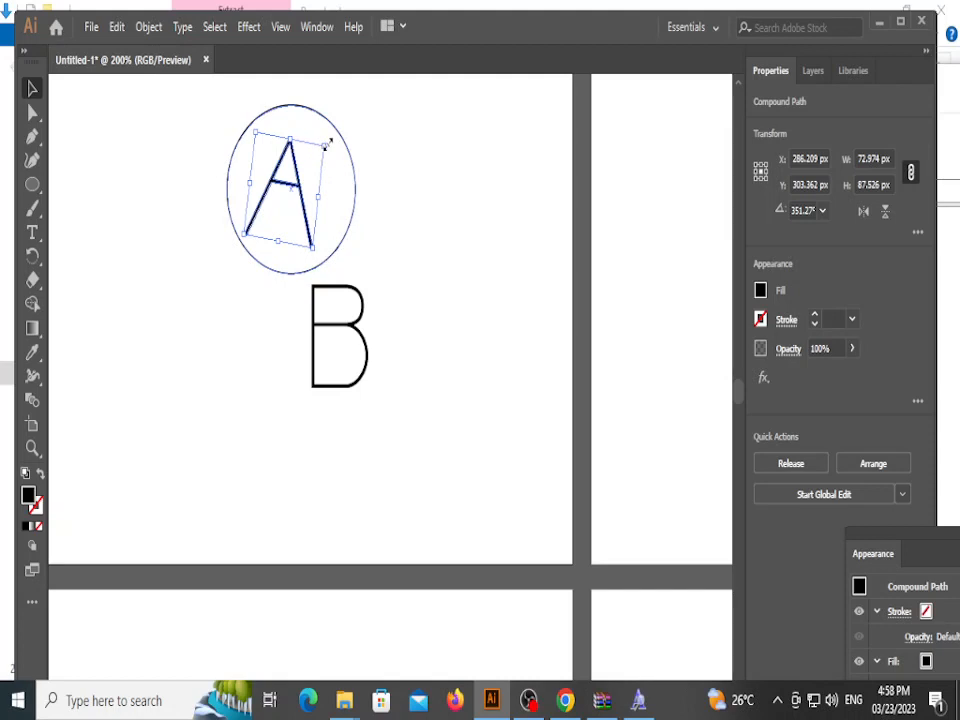
left_click_drag(327, 145, 355, 104)
left_click(414, 231)
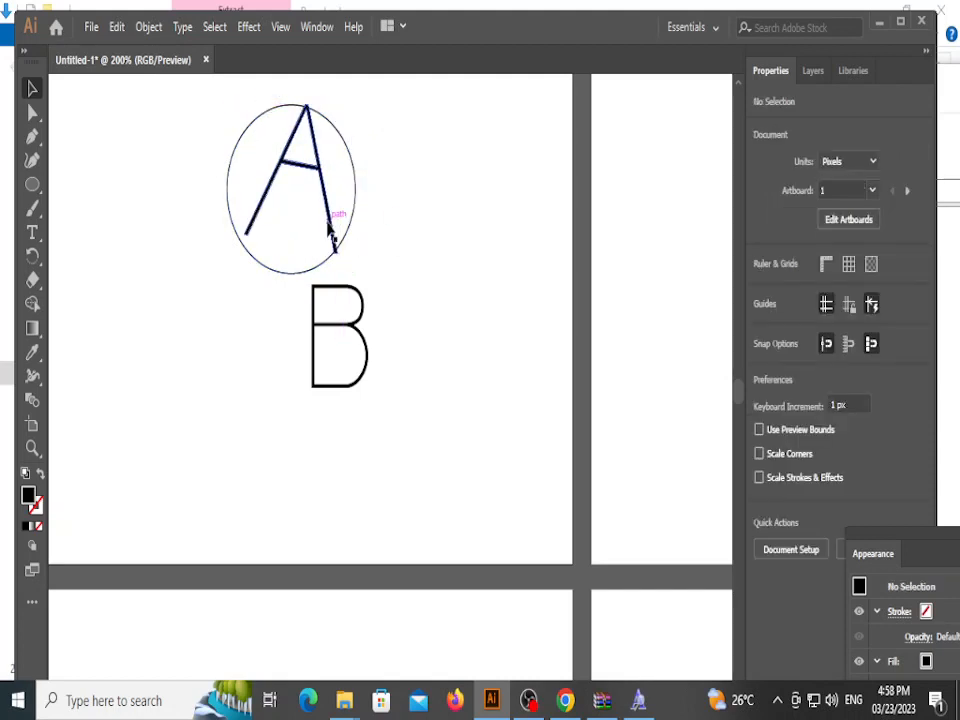
Step: Delete the outlined letters A and B, keeping only the ellipse
left_click(333, 238)
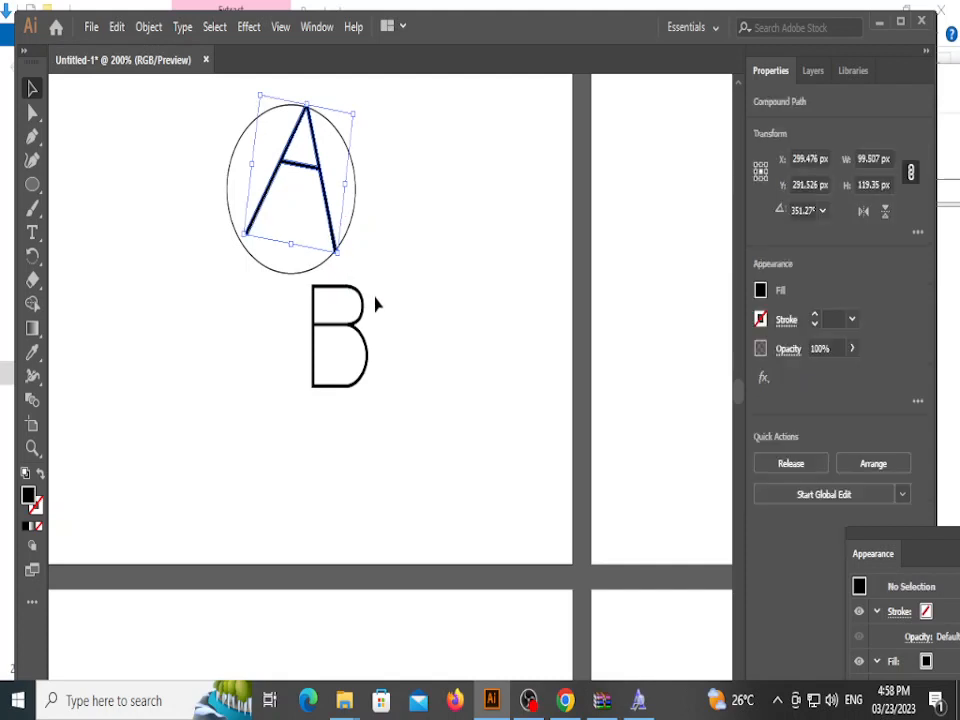
key("Delete")
left_click(369, 340)
key("Delete")
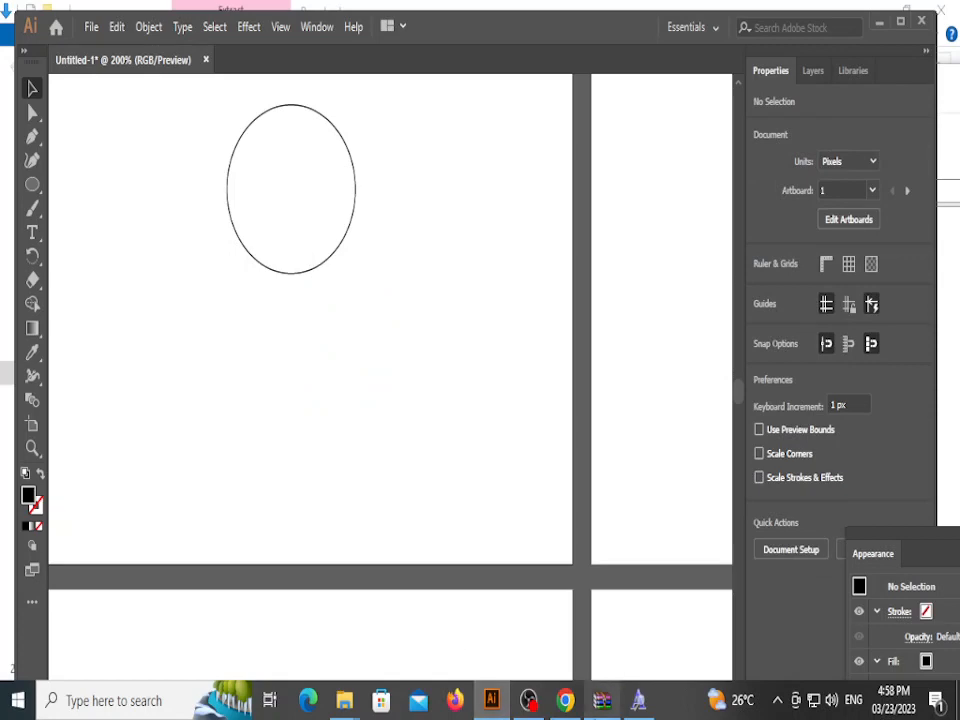
Step: Switch to Chrome, open the downloaded walkway.zip archive, dismiss the WinRAR notice and bring the archive's full file list into view
left_click(565, 700)
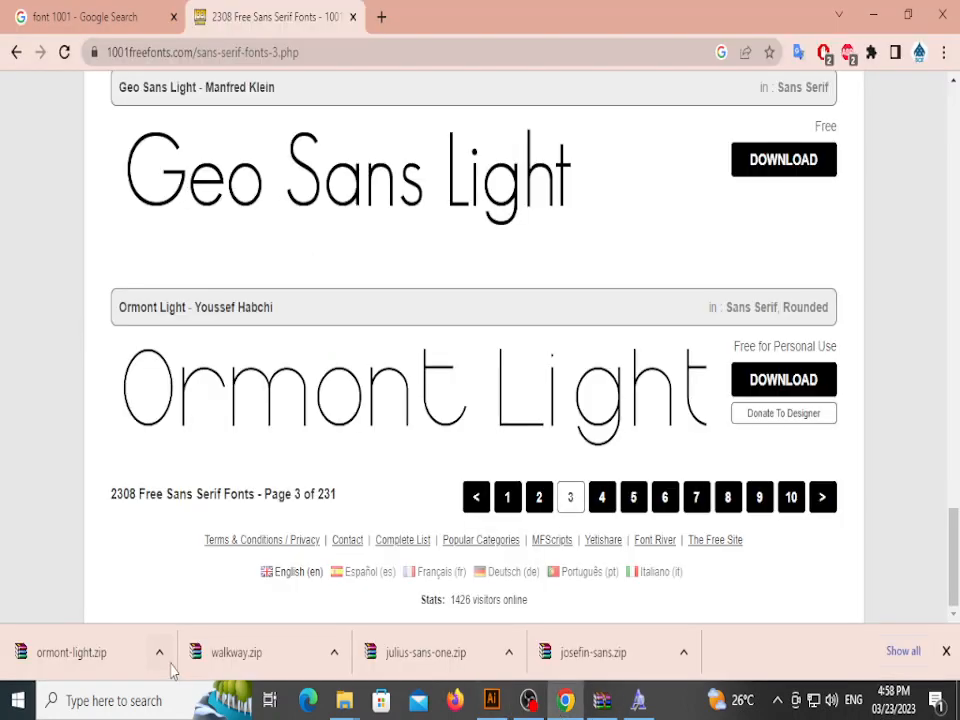
left_click(334, 652)
left_click(300, 645)
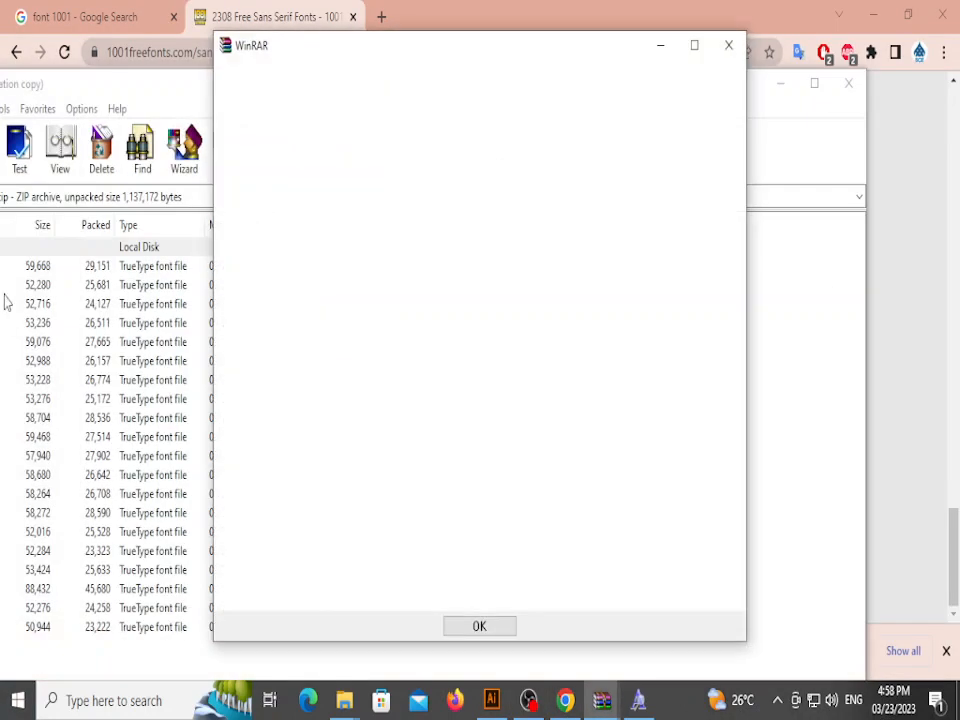
left_click(723, 49)
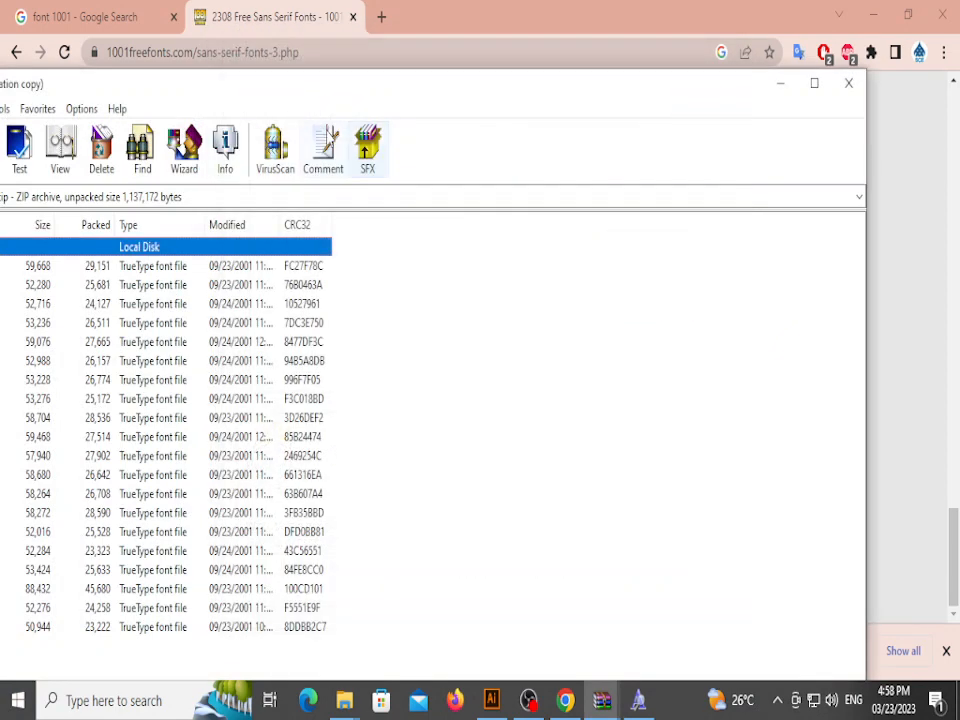
left_click_drag(283, 88, 558, 59)
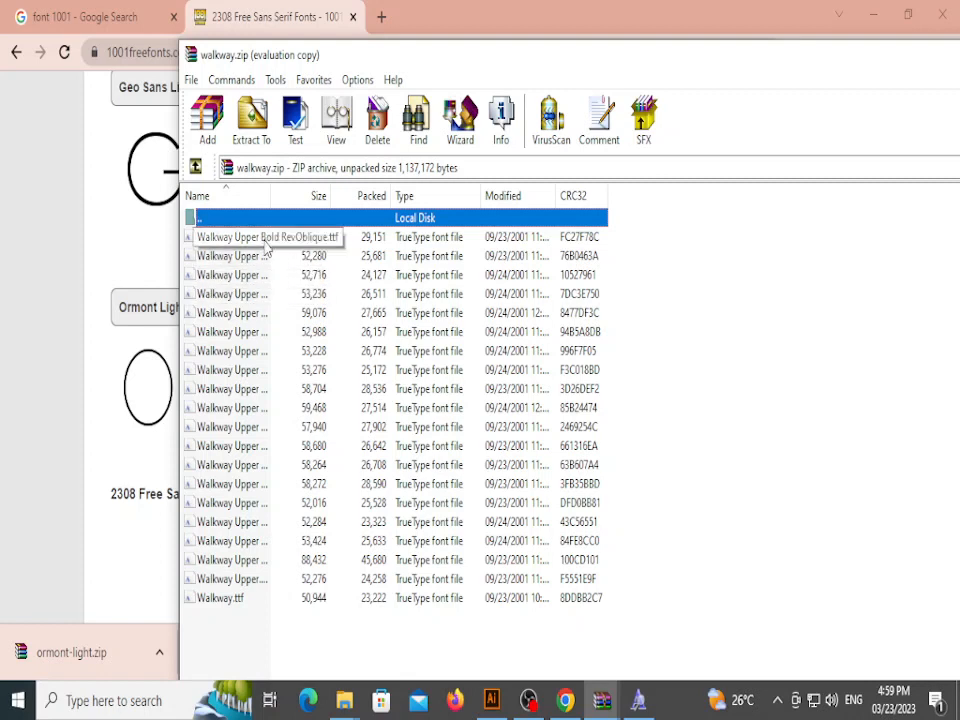
Step: Install the Walkway Upper Oblique font from the archive and close its preview
left_click(251, 447)
double_click(251, 447)
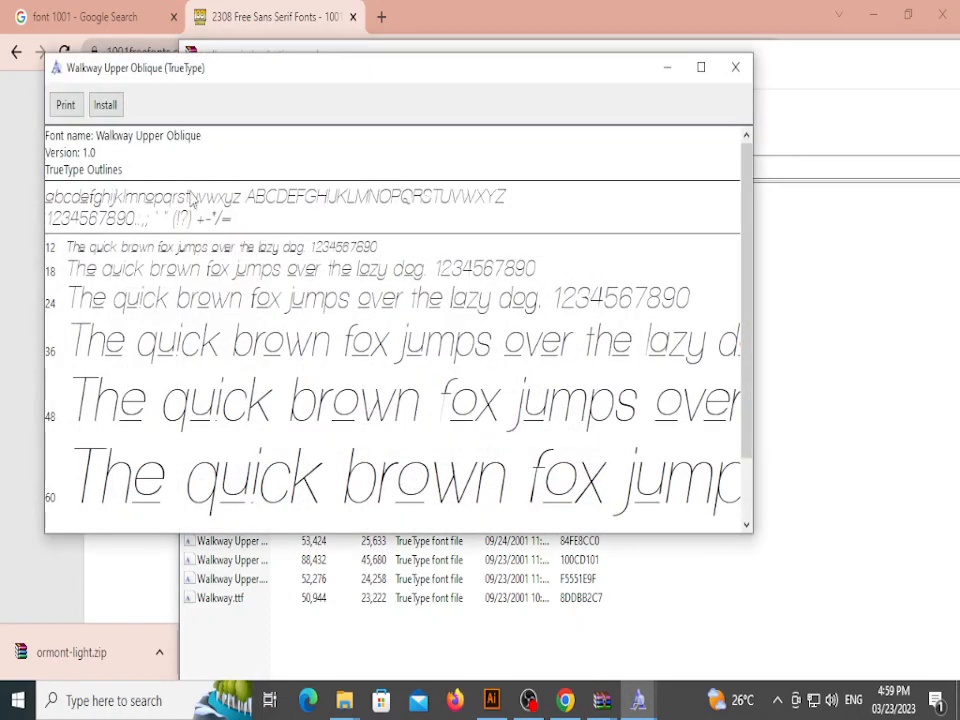
left_click(105, 104)
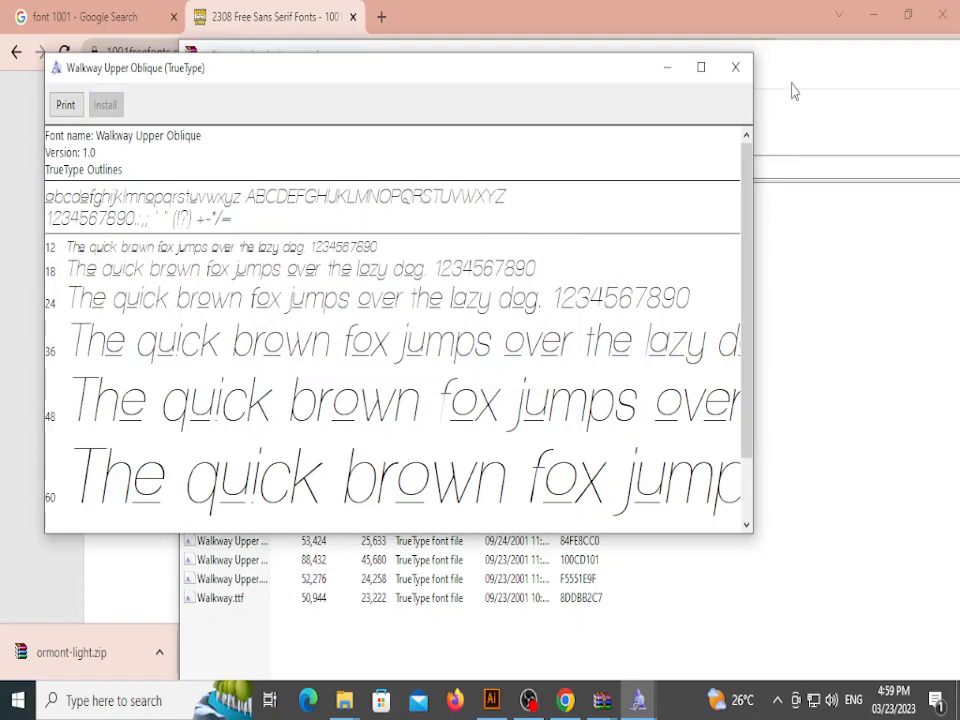
left_click(735, 67)
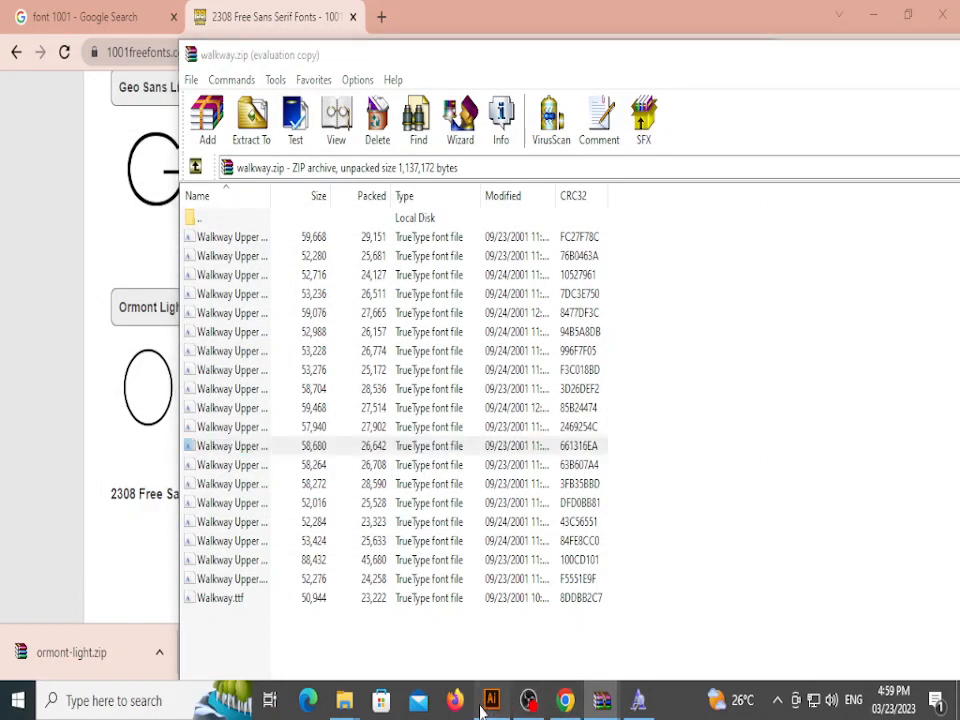
Step: Switch to Illustrator and add the point text "AB" below the ellipse
left_click(491, 700)
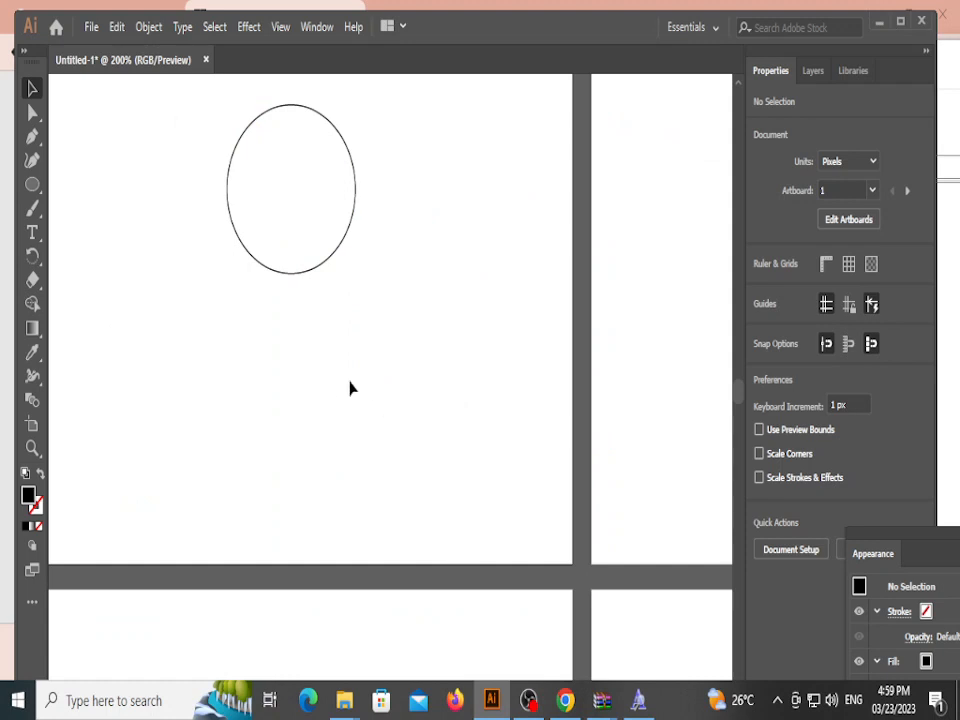
key("t")
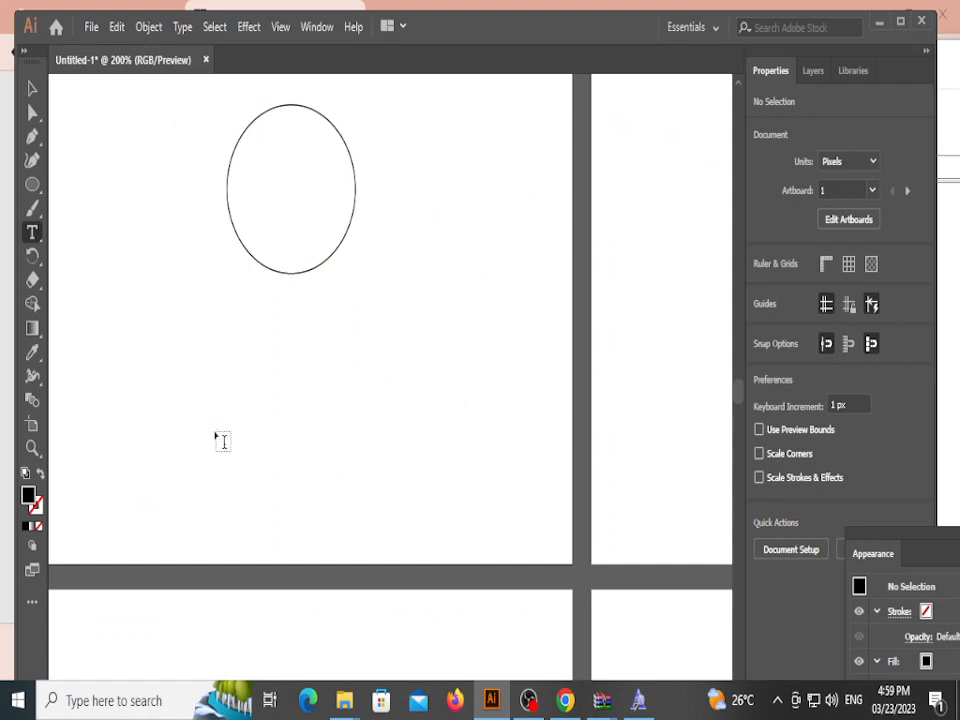
left_click(214, 429)
type("a")
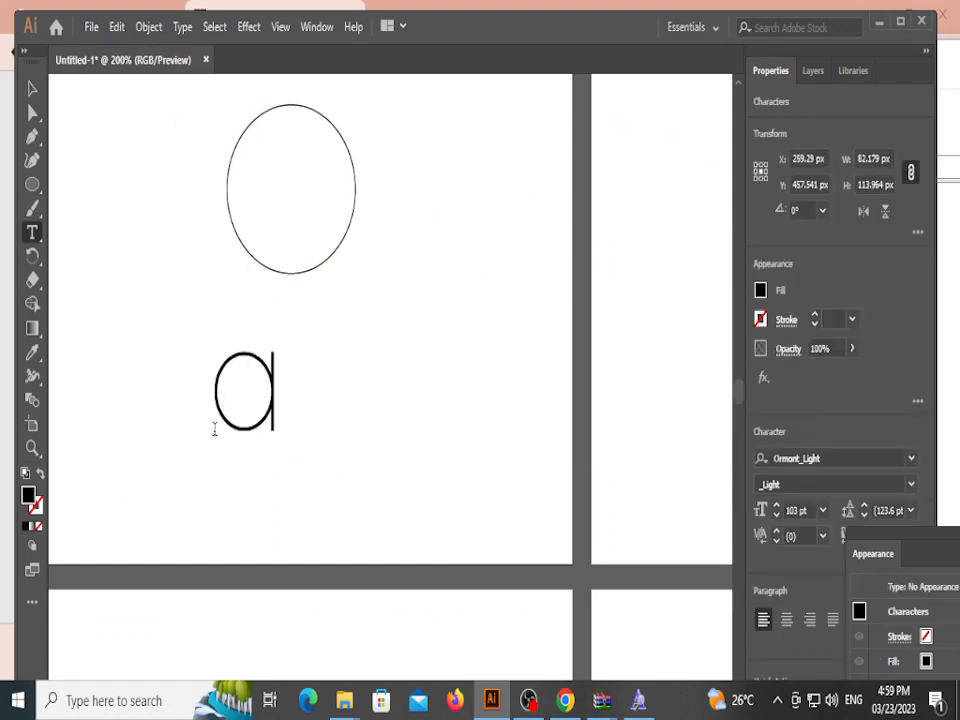
key("BackSpace")
type("AV")
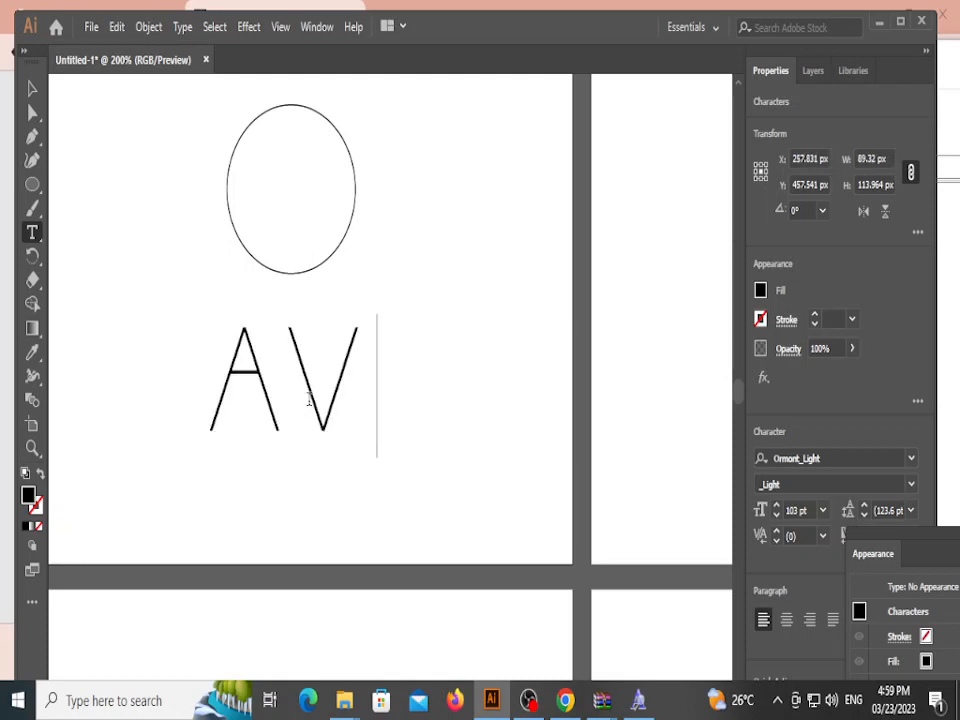
key("BackSpace")
type("B")
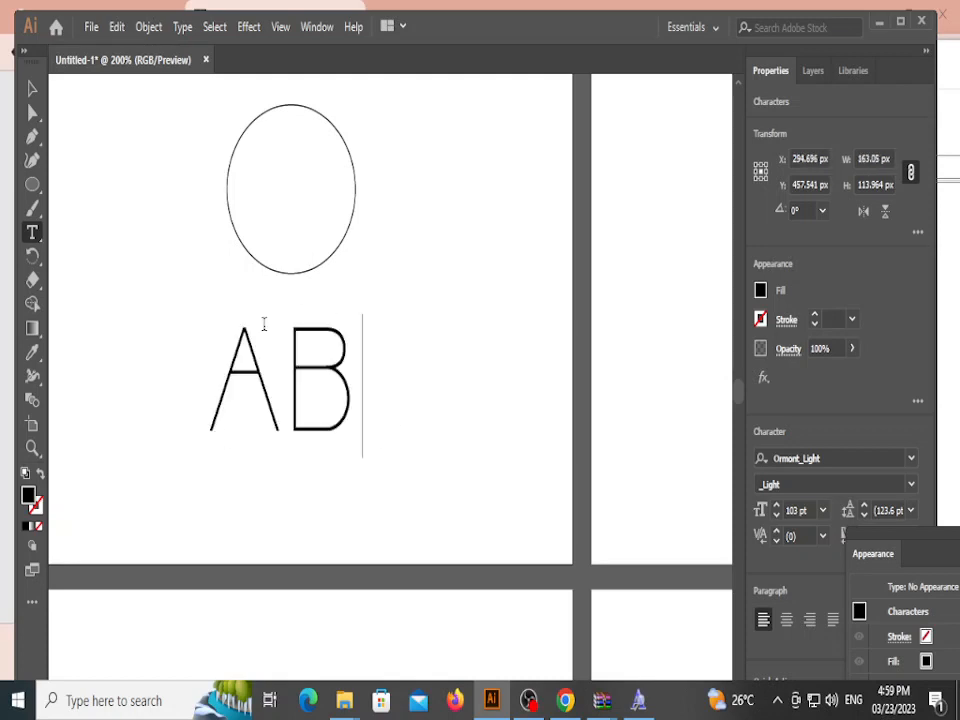
left_click(31, 88)
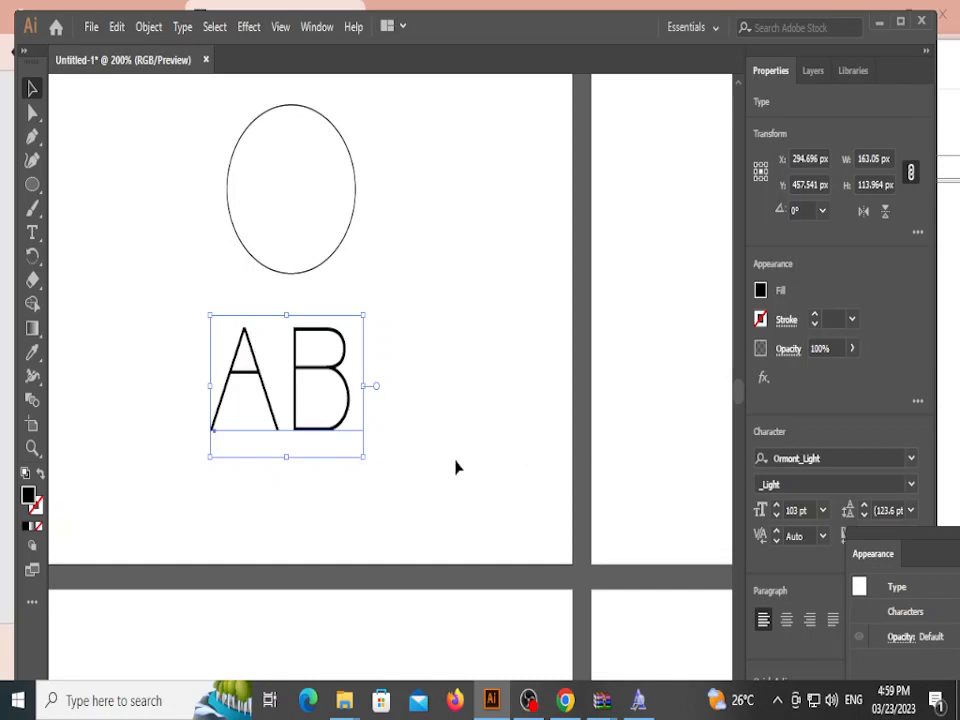
Step: Set the font of the whole AB text to Walkway Upper Oblique
double_click(323, 410)
key("ctrl+a")
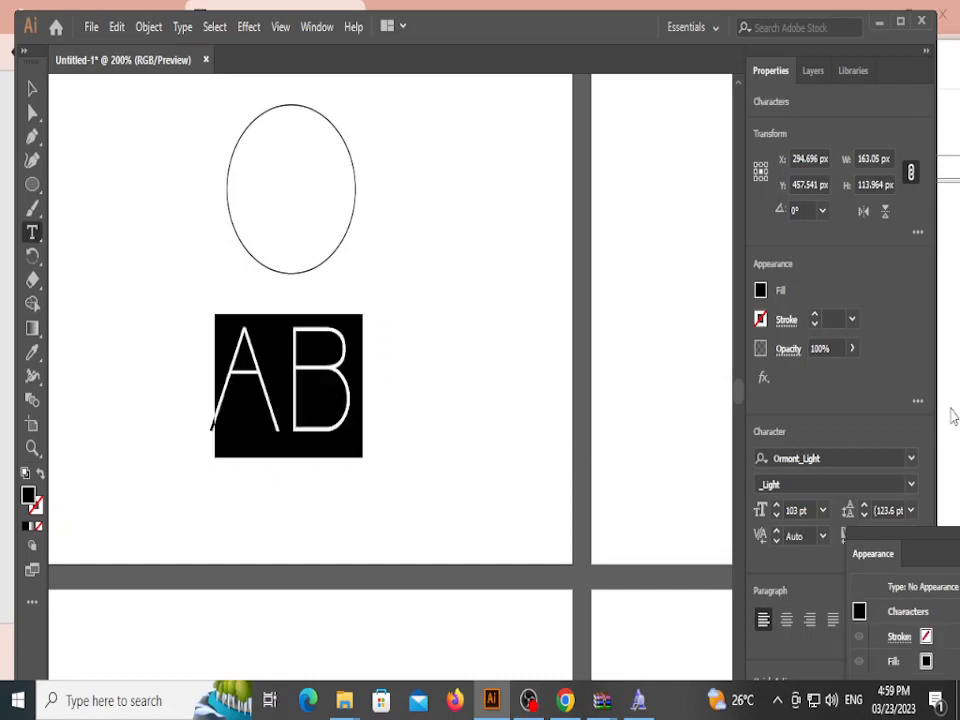
left_click(911, 460)
type("WALK")
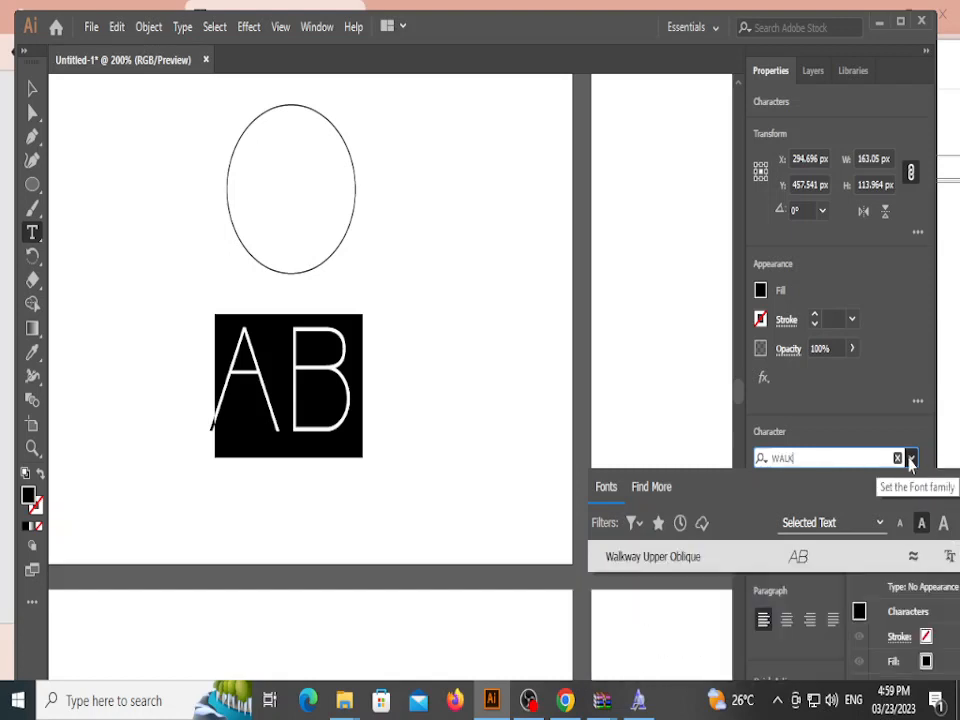
left_click(733, 558)
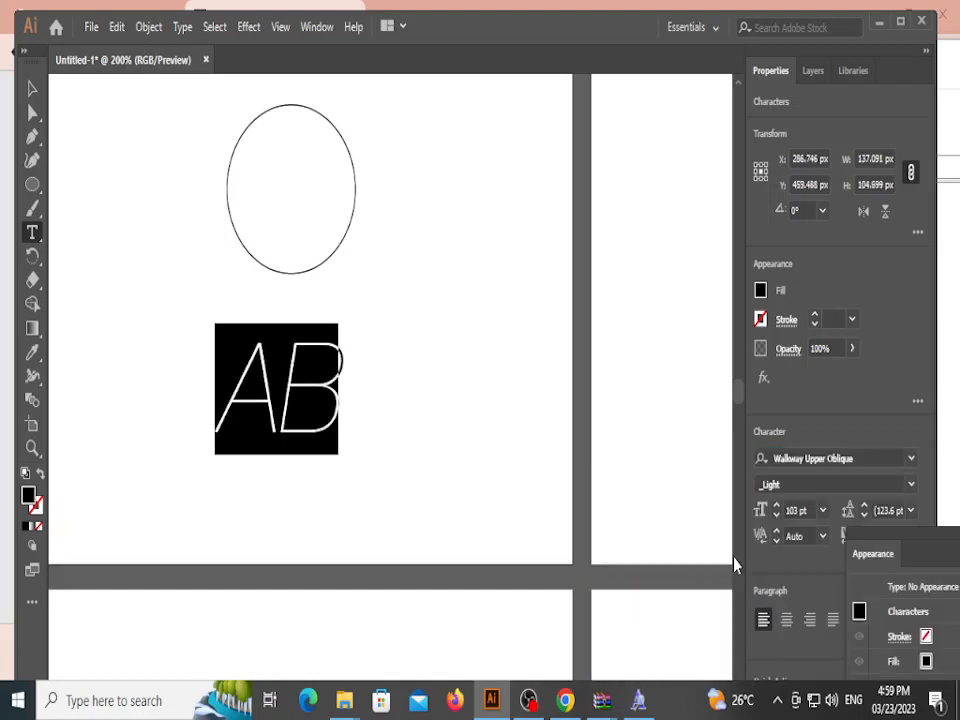
left_click(258, 400)
Step: Move the AB text up so that it overlaps the ellipse and convert it to outlines
left_click(32, 88)
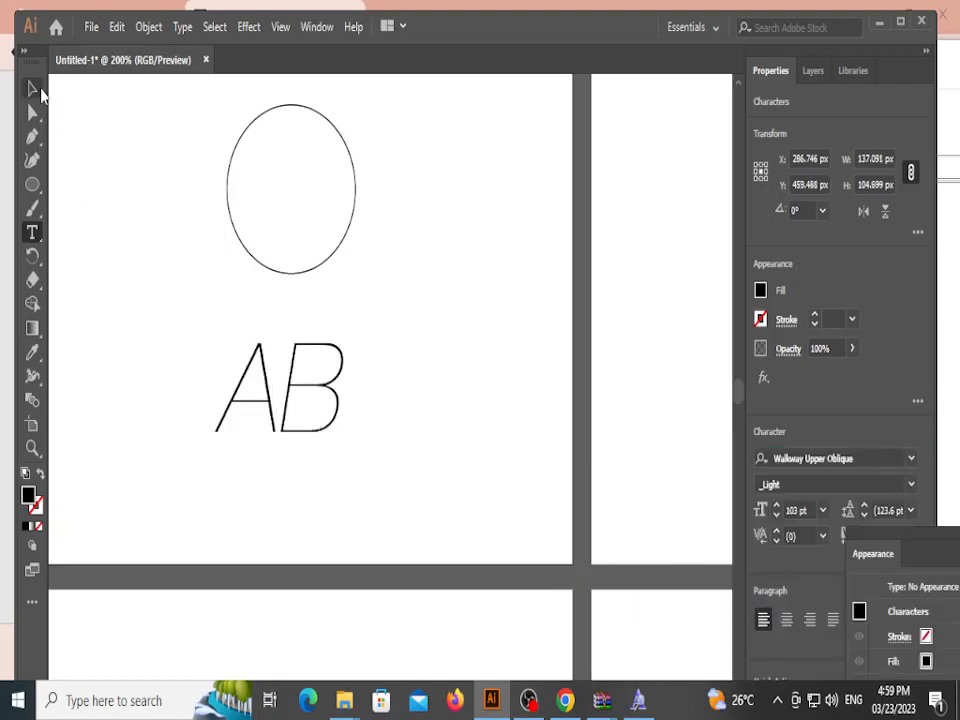
left_click_drag(338, 394, 358, 194)
left_click(182, 27)
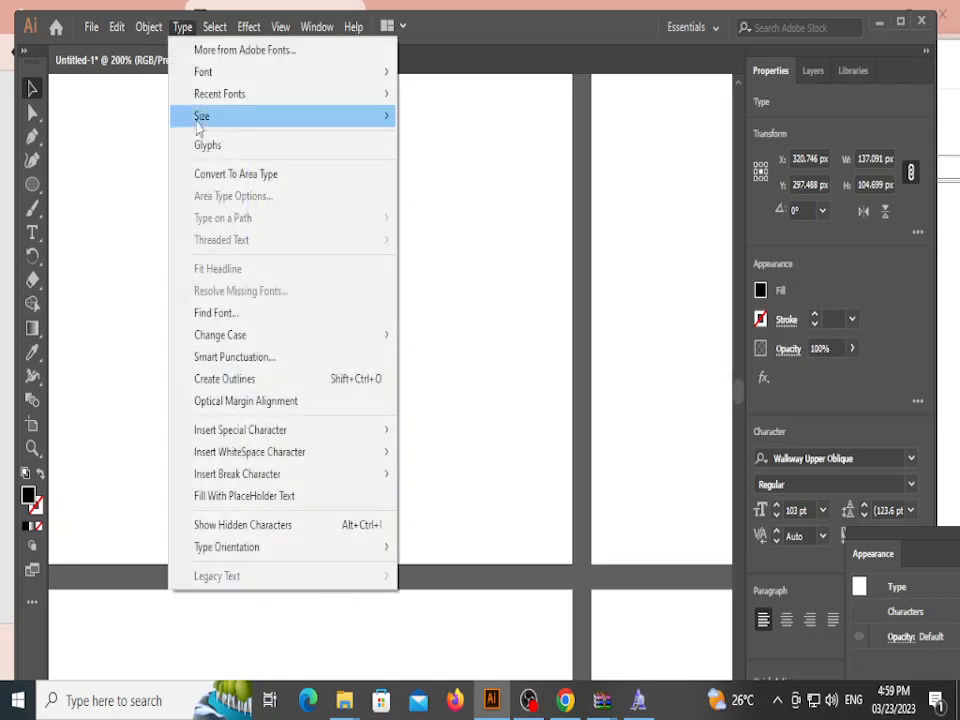
left_click(309, 379)
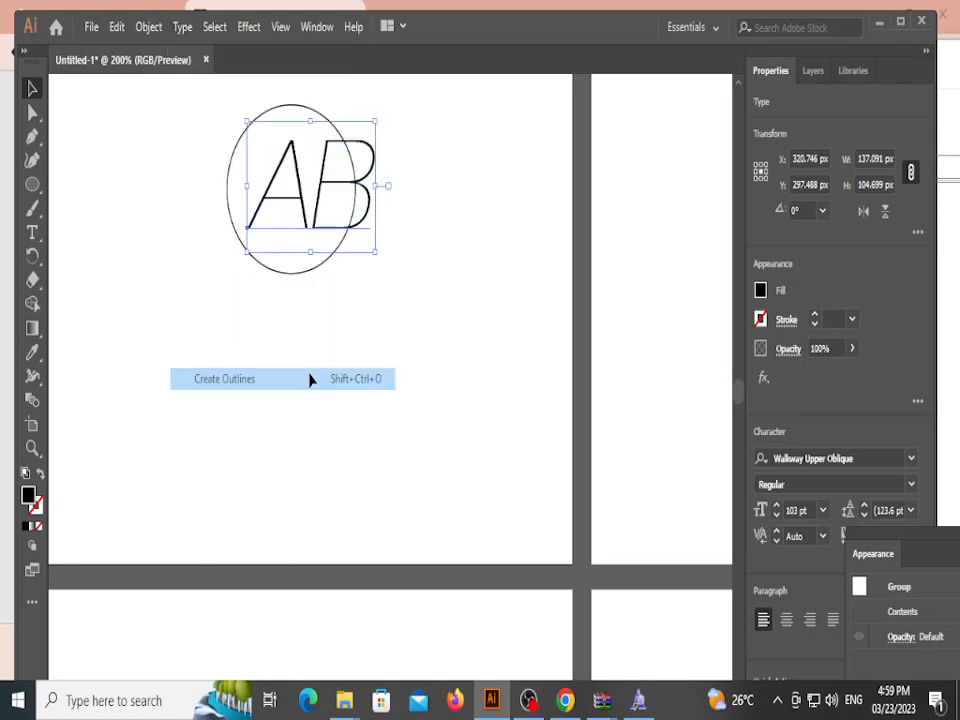
left_click(386, 285)
Step: Shift the outlined AB lettering slightly right and down, and ungroup it into separate letters
left_click(325, 175)
right_click(325, 169)
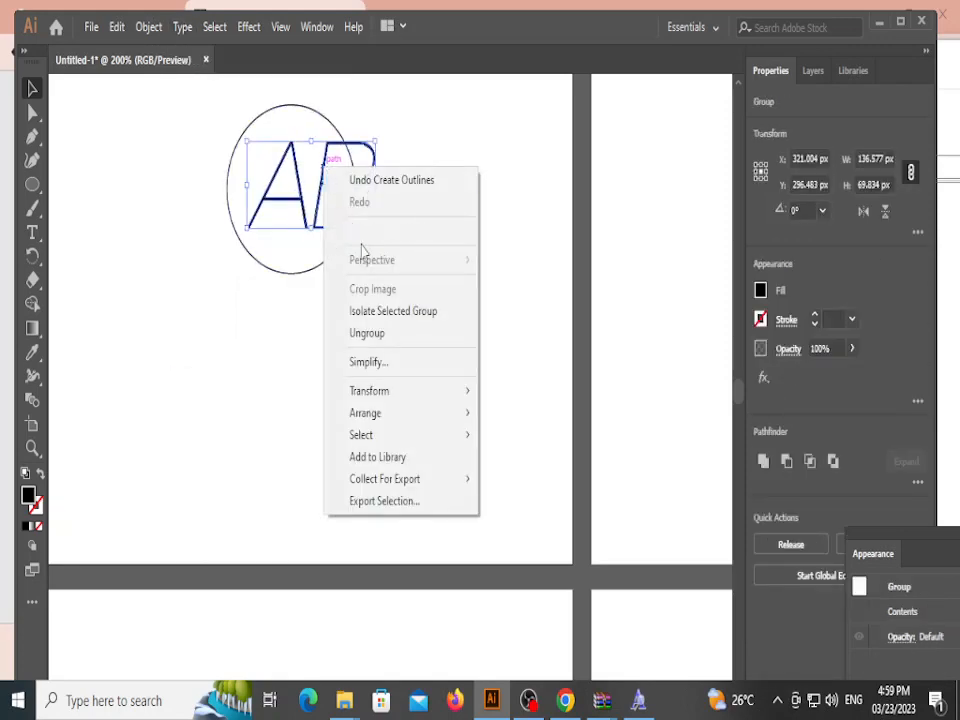
left_click(386, 334)
left_click(501, 268)
left_click_drag(330, 184, 337, 200)
right_click(335, 199)
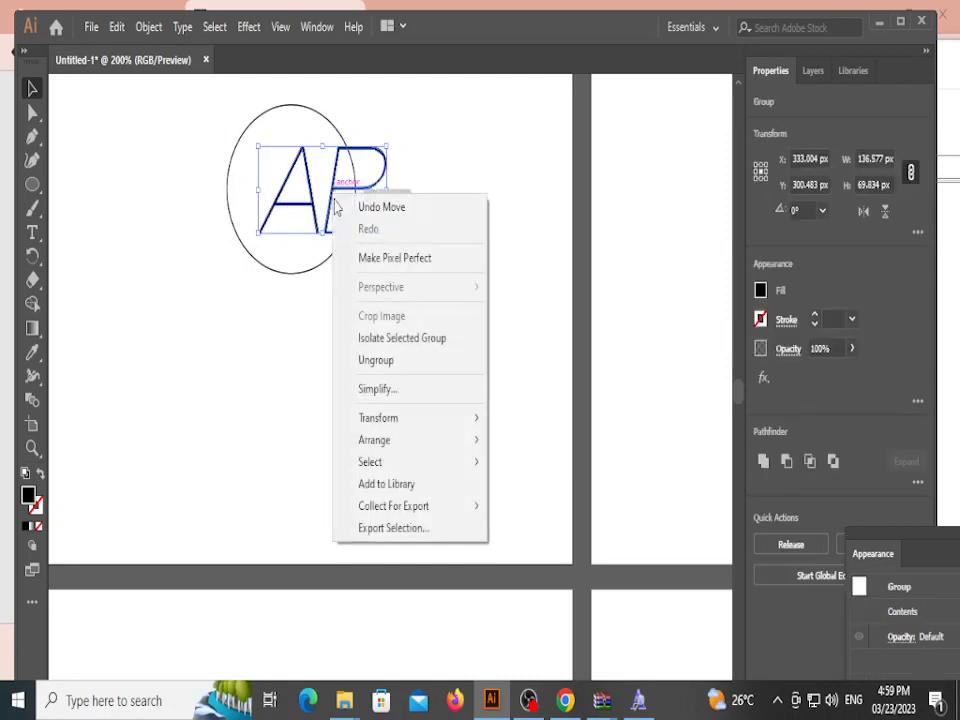
left_click(378, 360)
left_click(347, 210)
Step: Enlarge the letter A to about 94 × 101 px and move it up within the ellipse
left_click(313, 208)
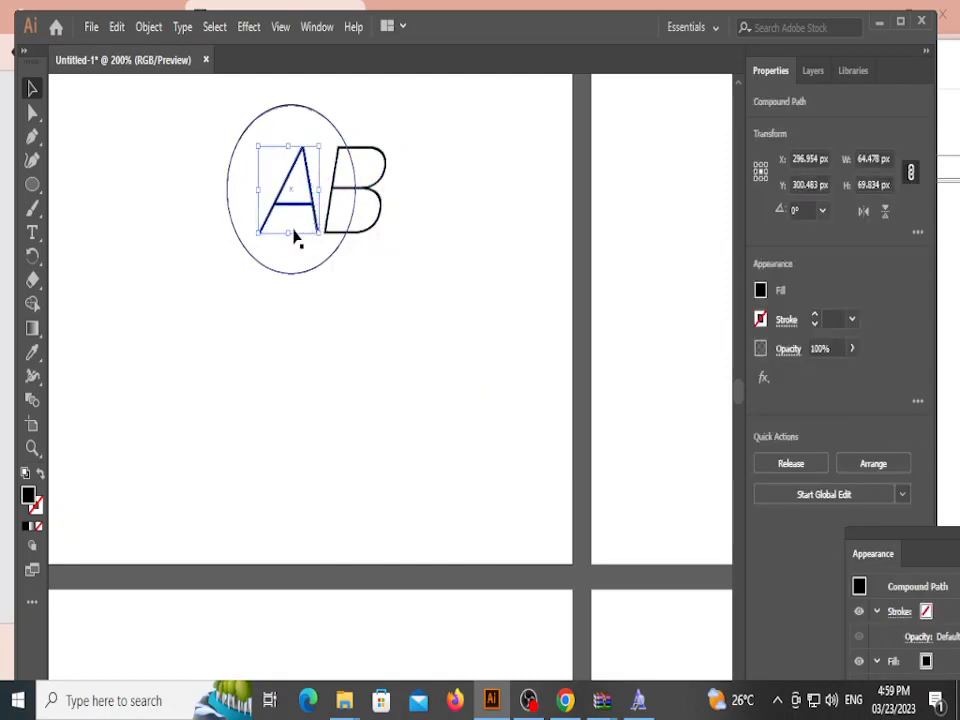
left_click_drag(258, 232, 230, 259)
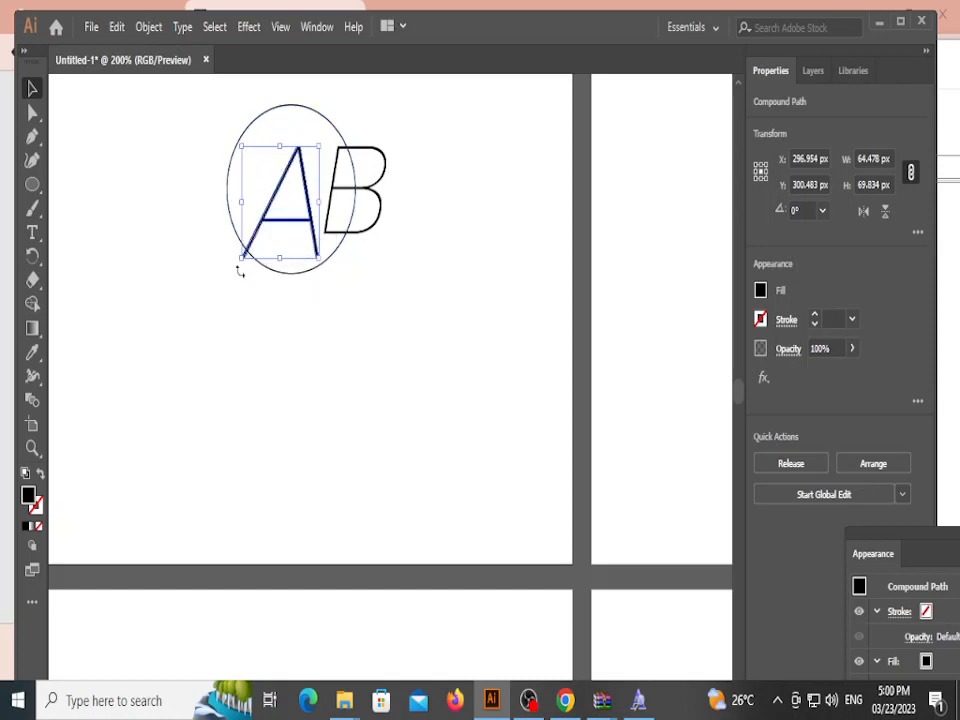
left_click_drag(296, 155, 296, 136)
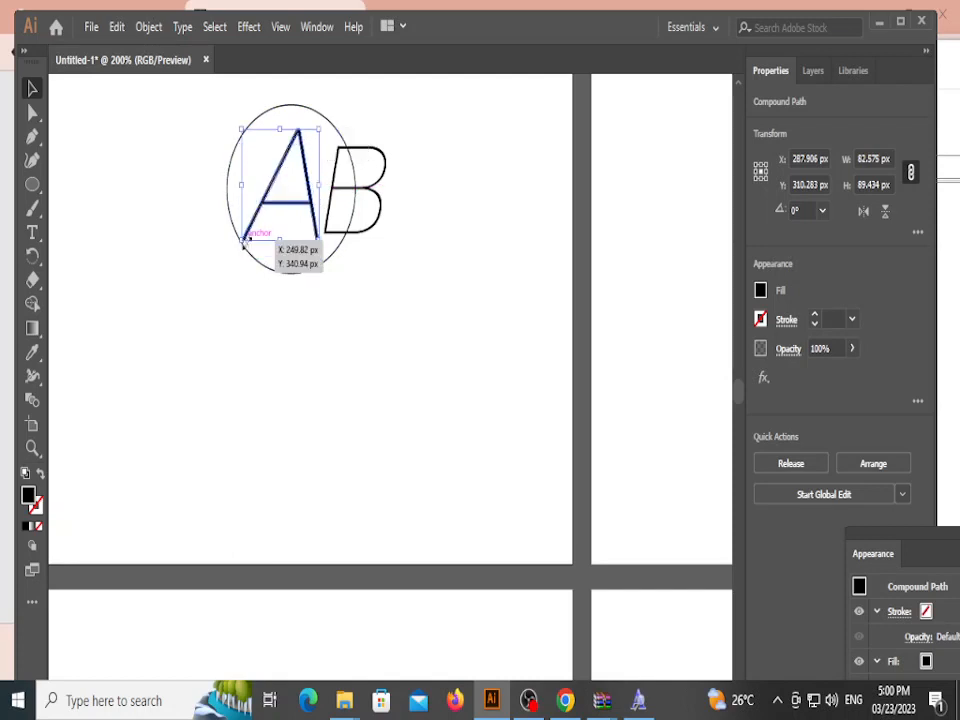
left_click_drag(240, 245, 230, 256)
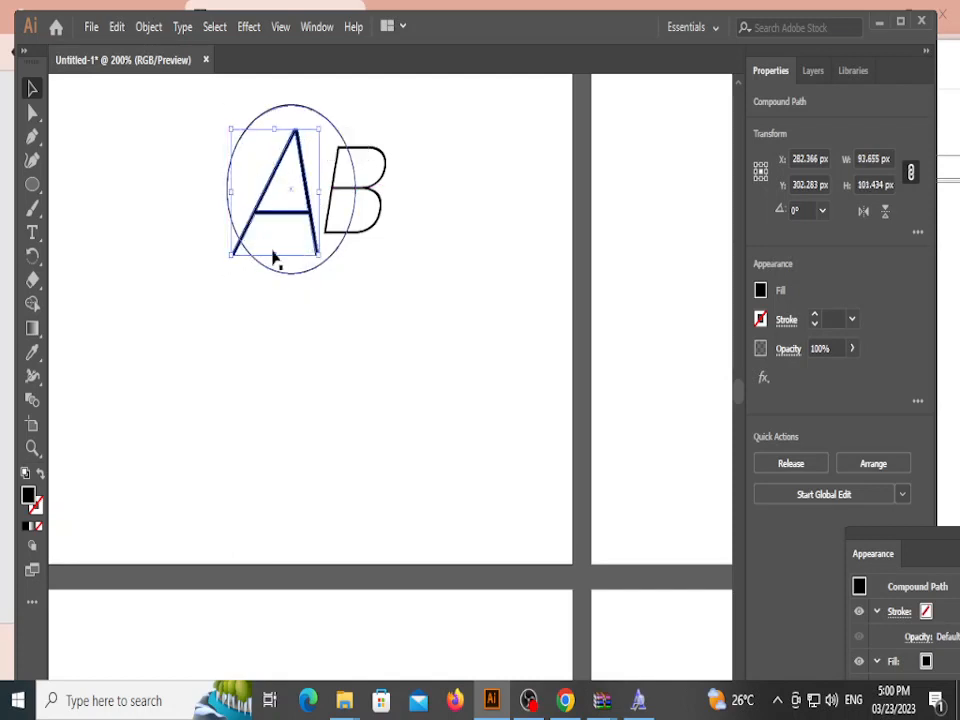
Step: Use Puppet Warp to stretch the A's left leg downward and outward, well beyond the ellipse
left_click(33, 304)
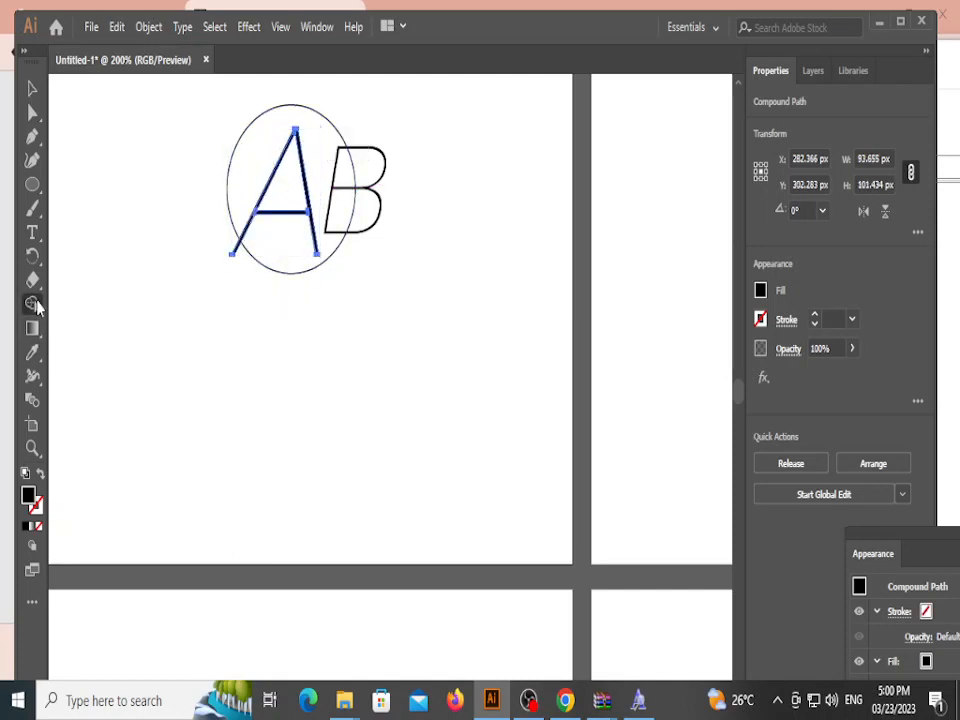
scroll(295, 247, "up", 3)
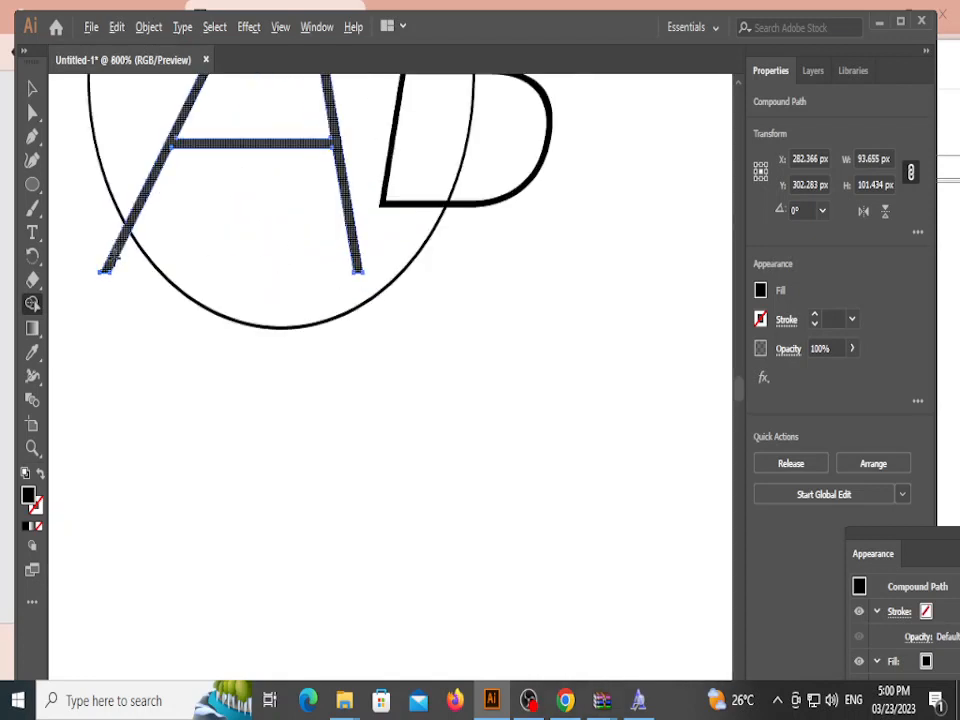
scroll(118, 251, "up", 2)
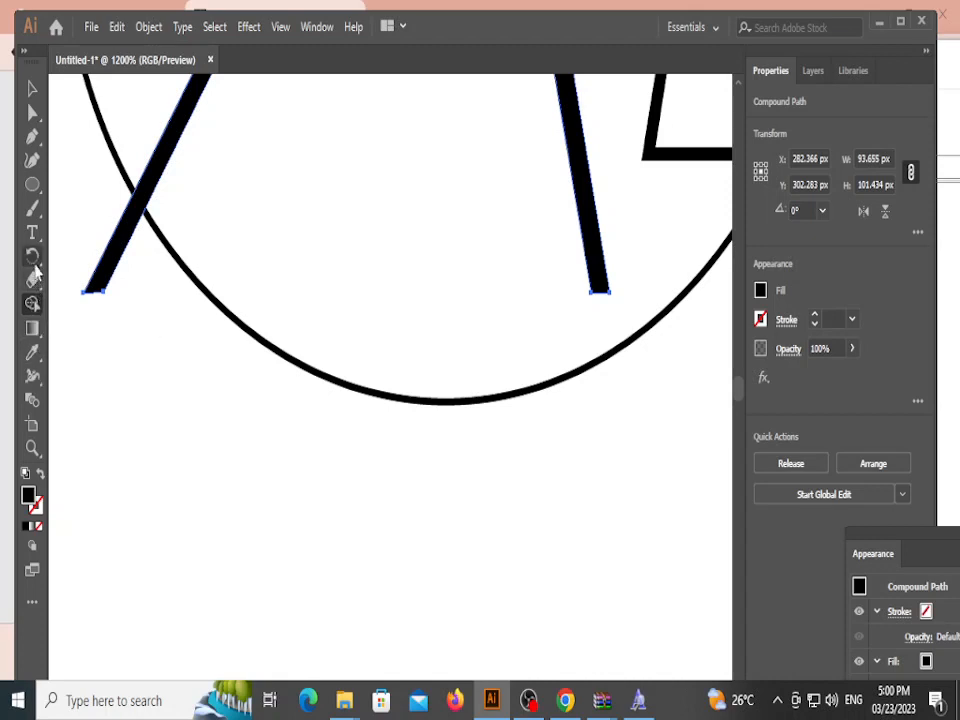
left_click(33, 330)
left_click(34, 352)
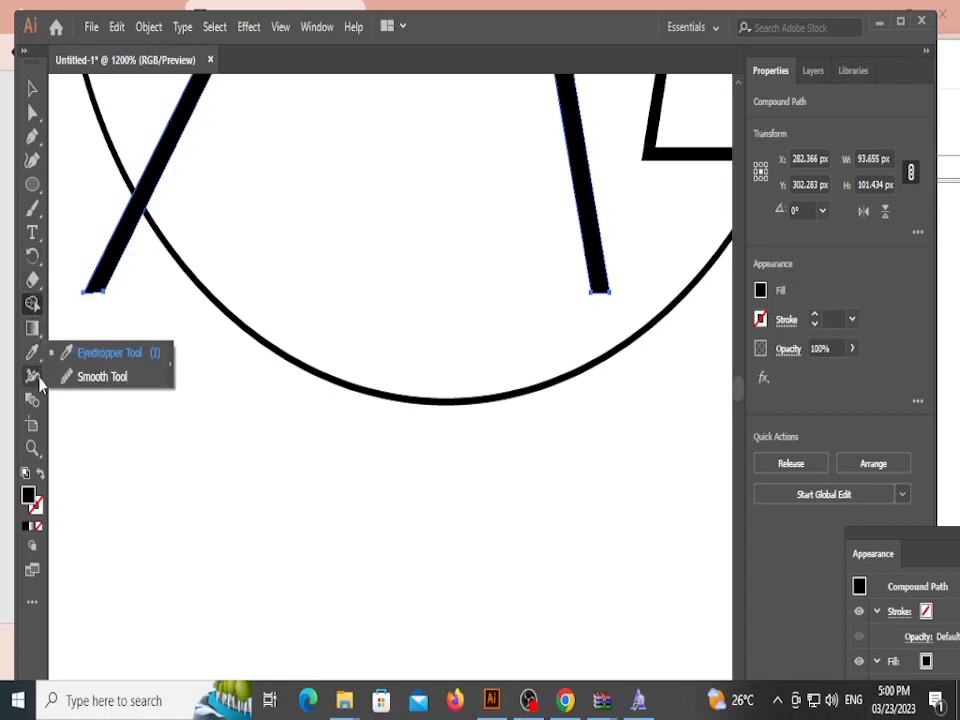
left_click(34, 368)
left_click(95, 400)
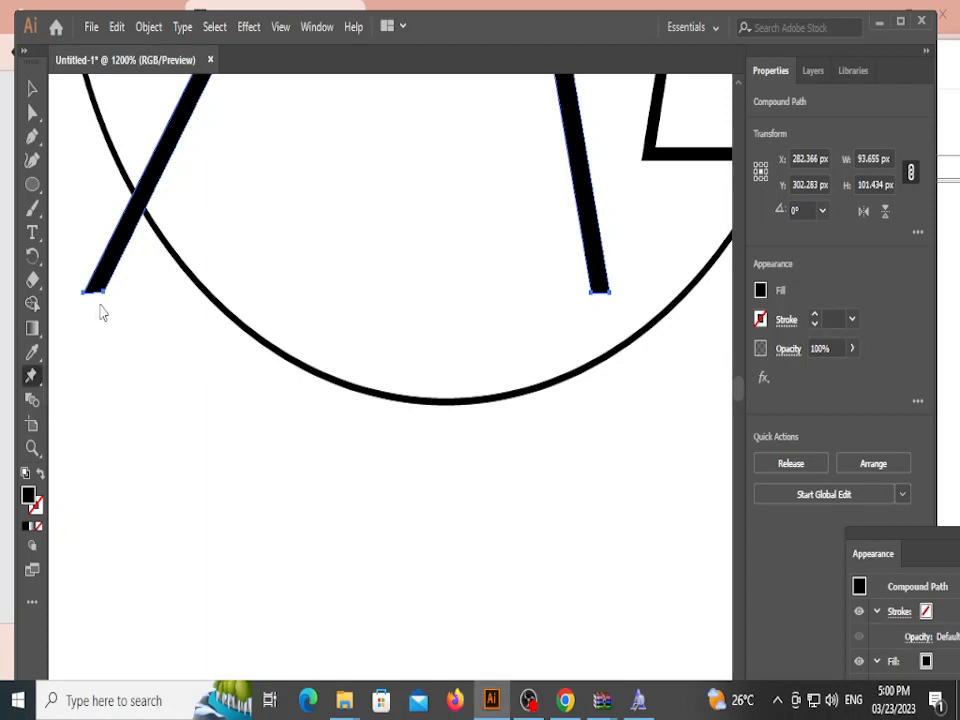
left_click(95, 284)
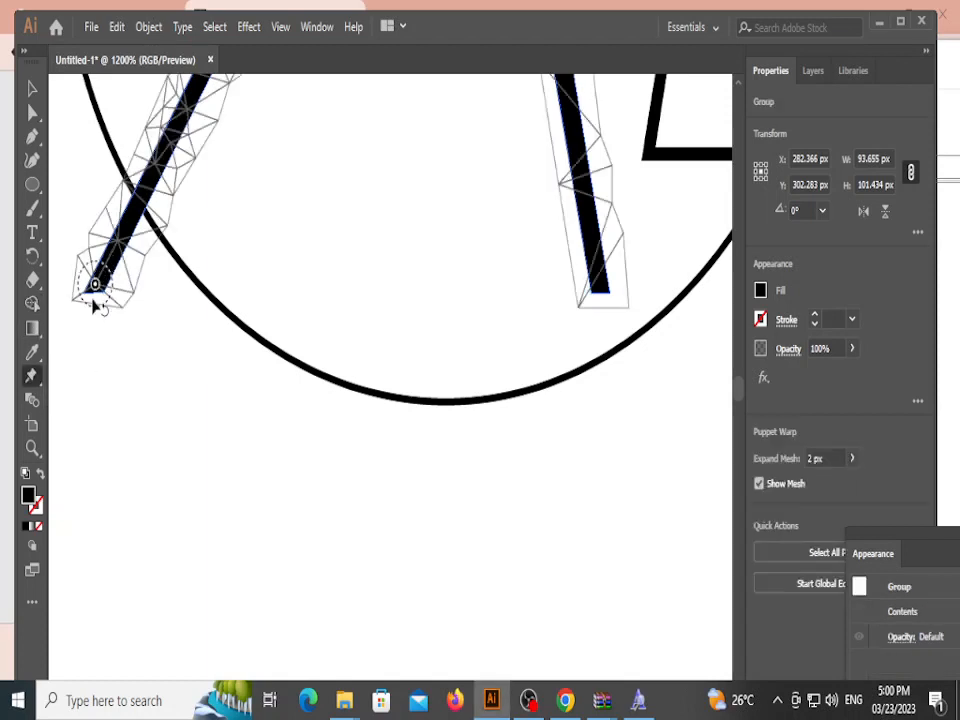
left_click_drag(95, 286, 66, 376)
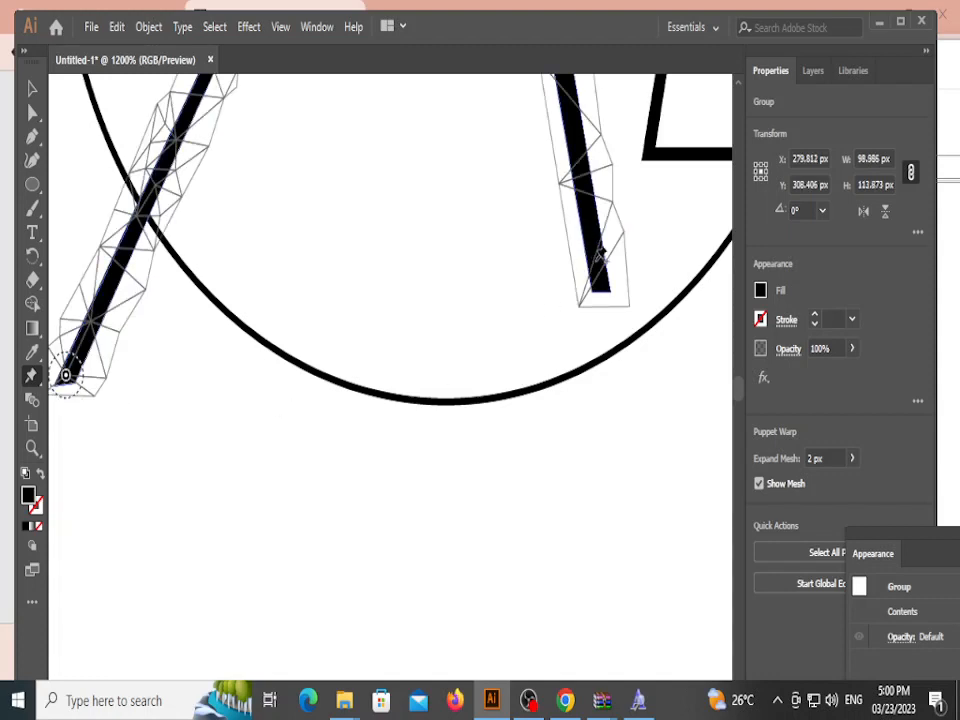
Step: Stretch the A's right leg down past the ellipse outline with Puppet Warp and pull its left foot back up towards the outline
left_click(600, 284)
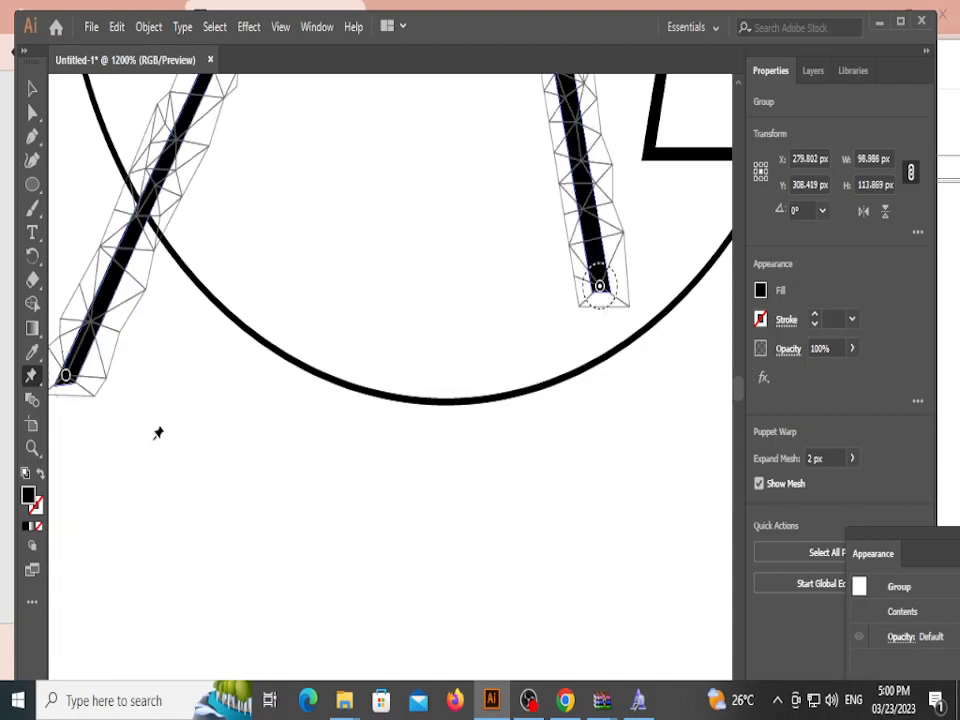
left_click_drag(600, 287, 619, 370)
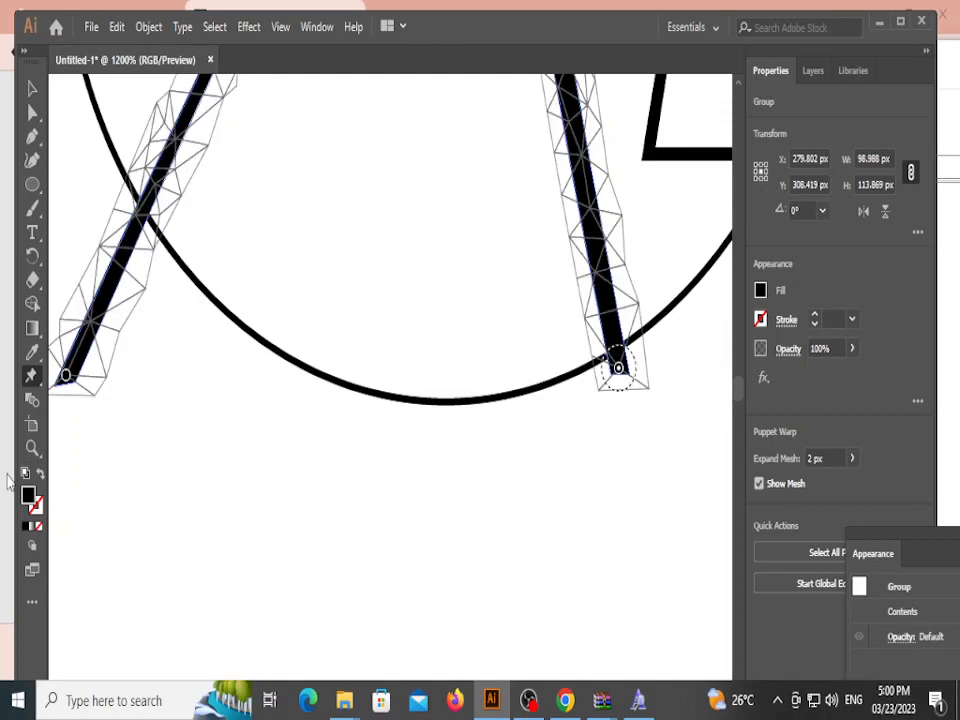
left_click_drag(64, 378, 105, 283)
scroll(375, 377, "down", 3)
scroll(377, 377, "down", 3)
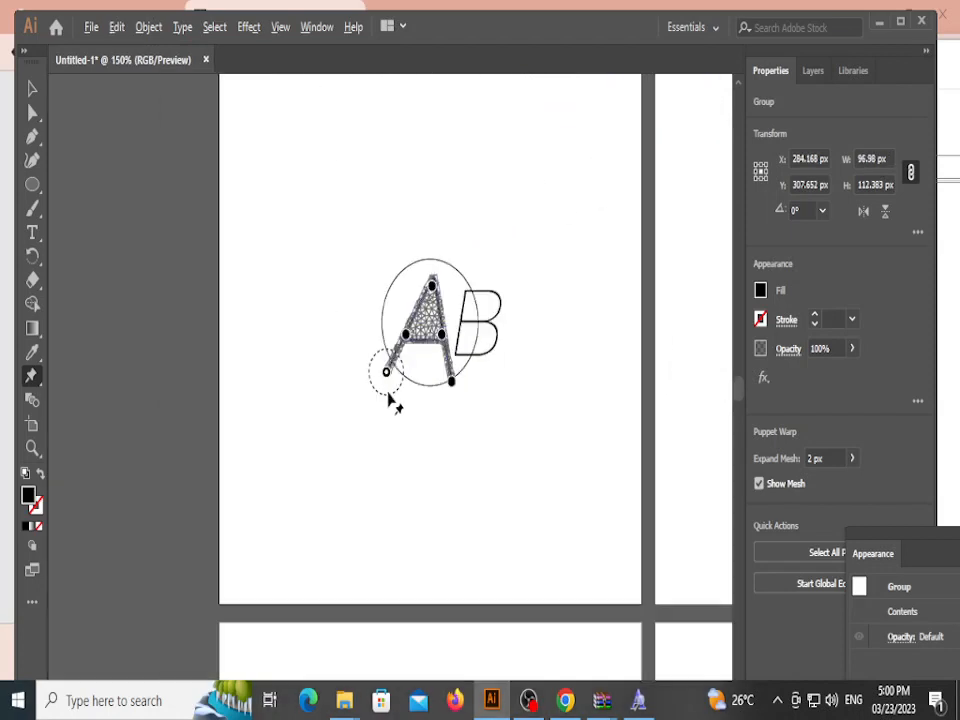
Step: Move the letter A left within the ellipse and rotate it clockwise to 349.5° so its longer leg stands almost upright
left_click(32, 88)
left_click(302, 373)
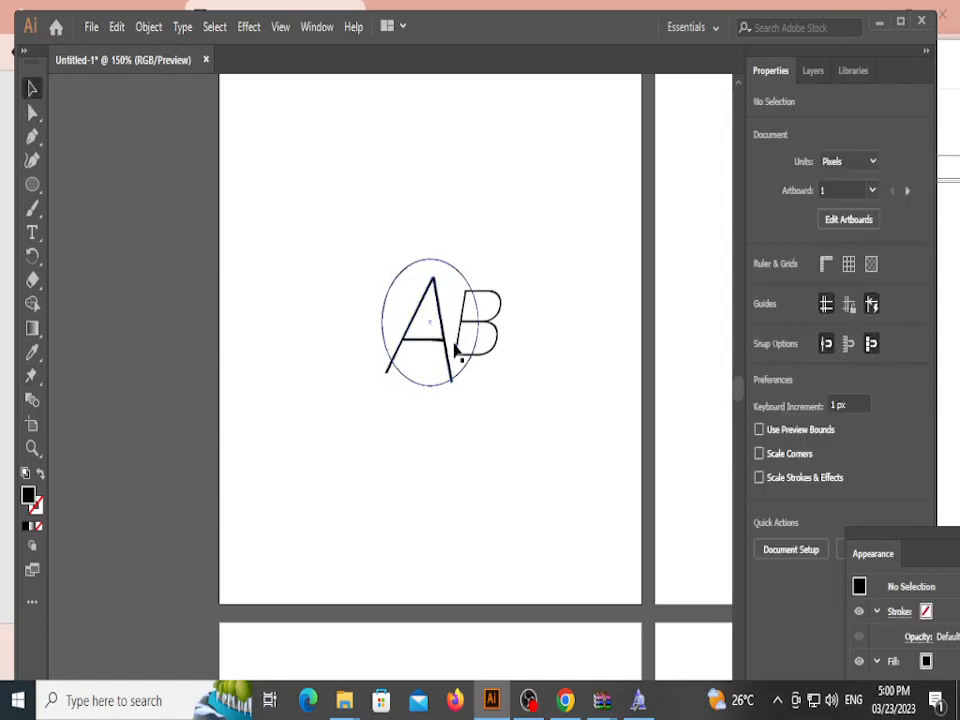
left_click(440, 338)
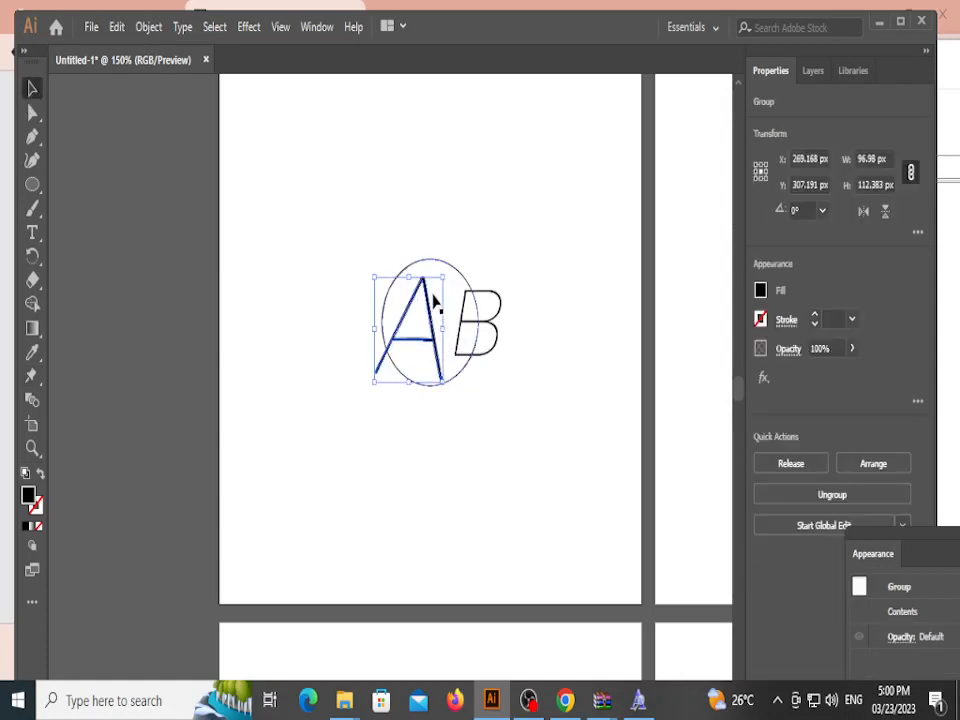
left_click_drag(446, 269, 452, 275)
left_click(448, 387)
left_click(433, 372)
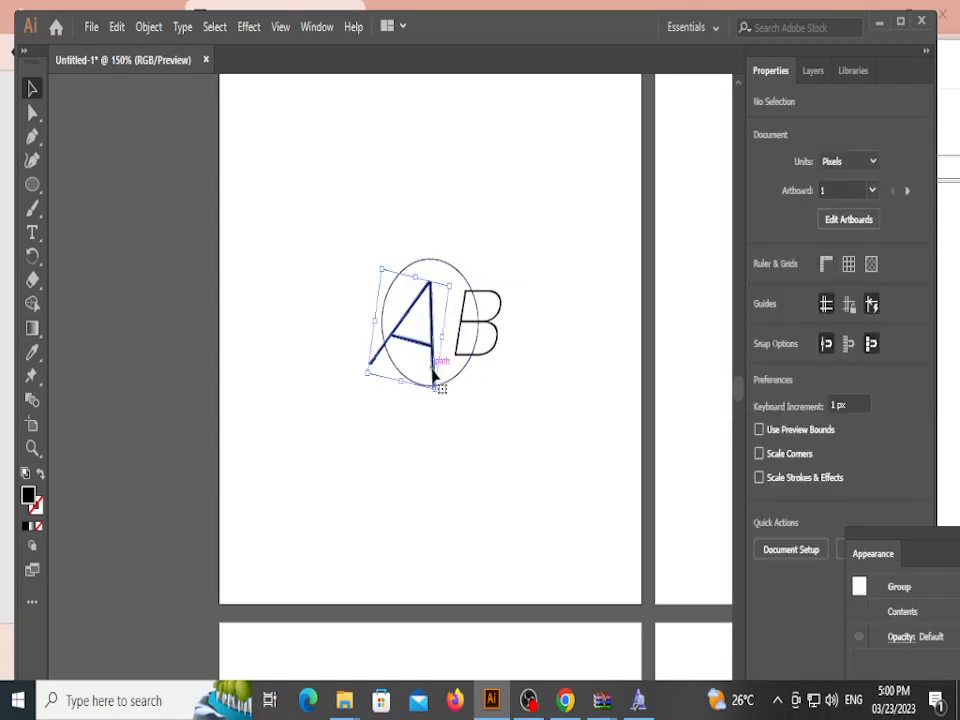
left_click(497, 342)
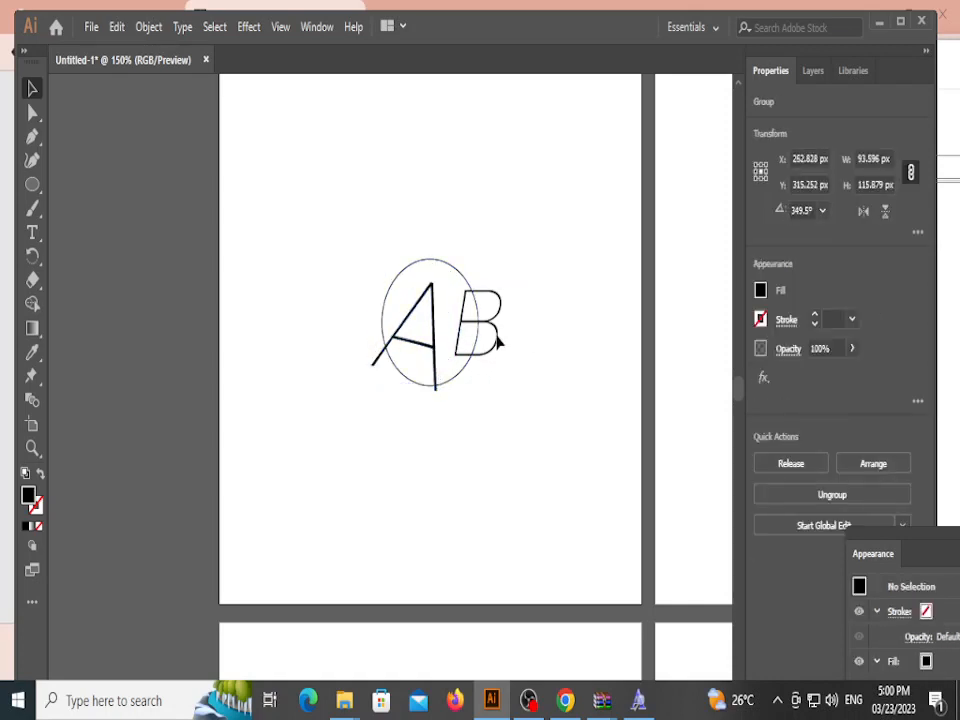
Step: Shrink the letter B to about 42 × 48 px, rotate it to 3° and place it inside the ellipse beside the A
left_click(498, 342)
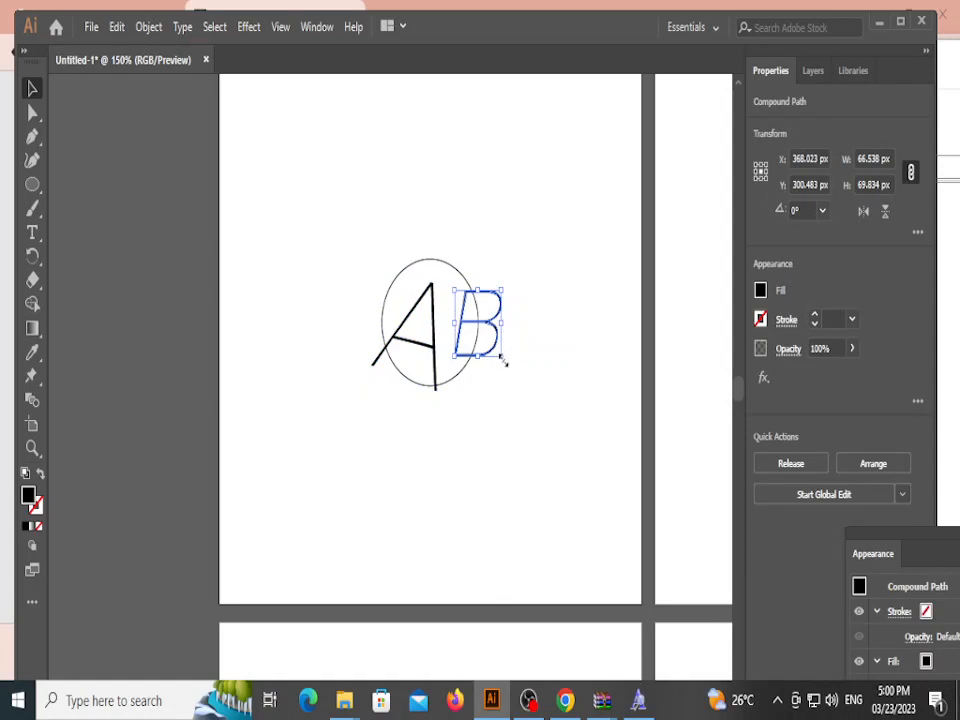
left_click_drag(503, 362, 464, 341)
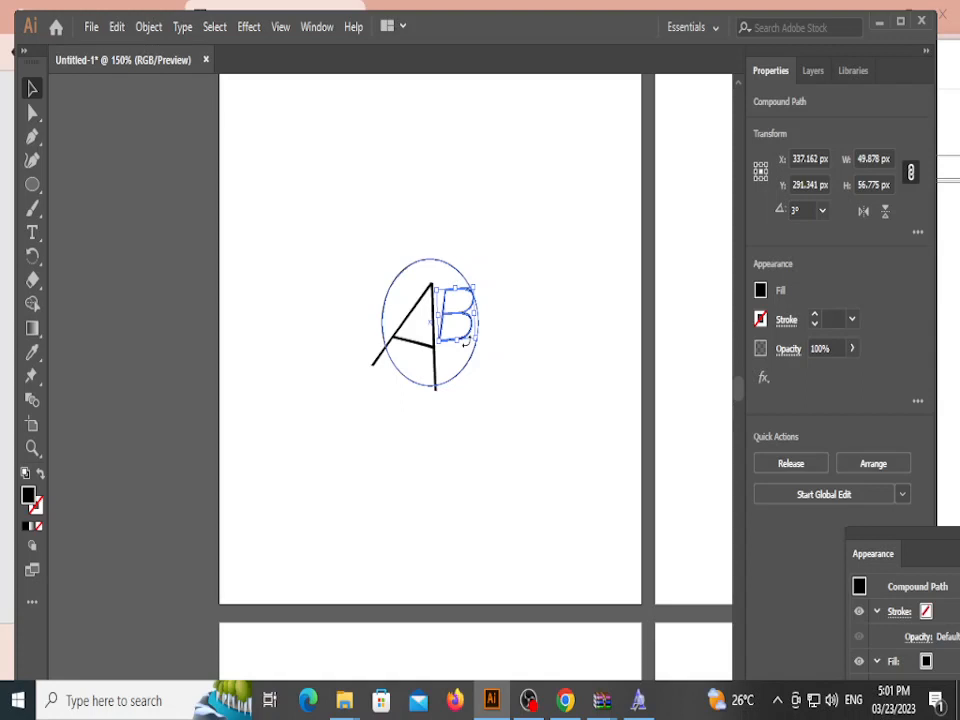
scroll(465, 344, "up", 5)
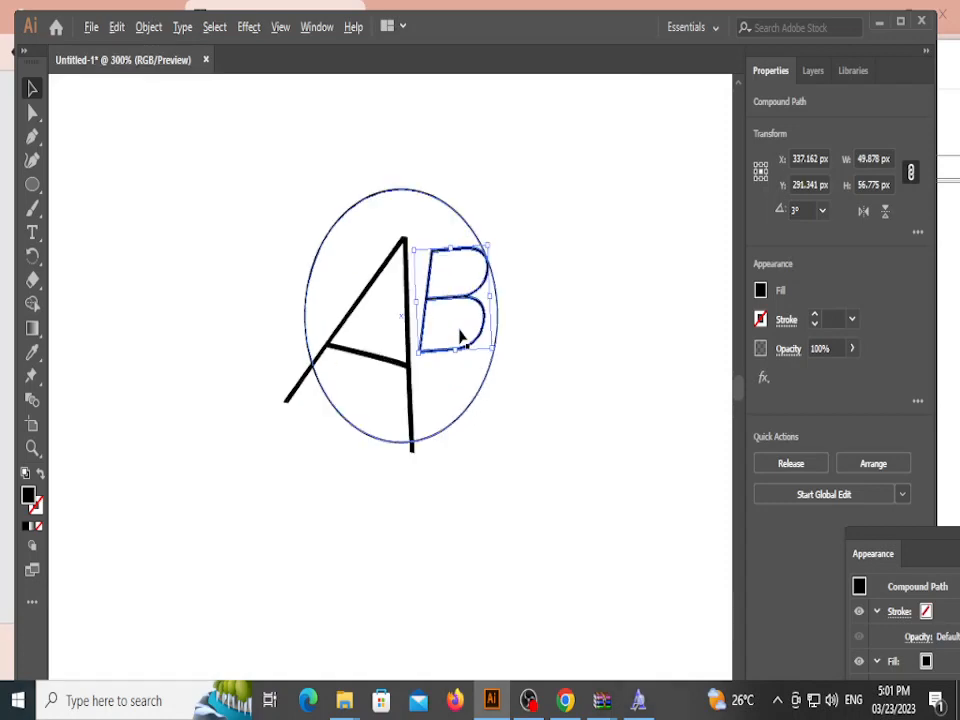
left_click_drag(561, 385, 518, 341)
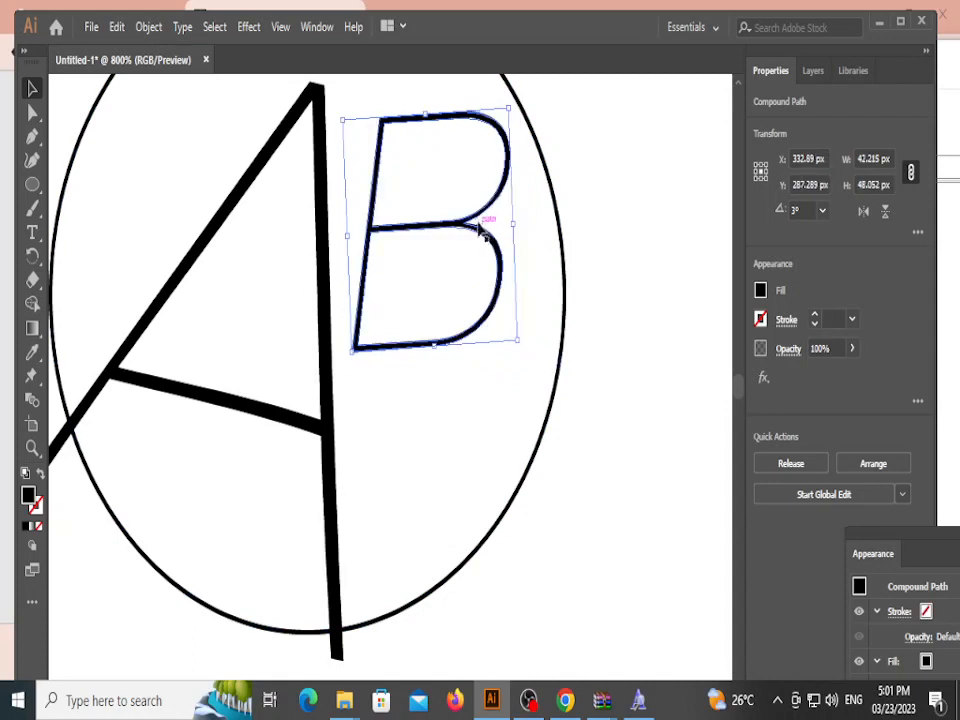
Step: Move the B up, rotate it to about 5.4° and enlarge it to about 46 × 55 px, overlapping the ellipse outline
left_click_drag(478, 223, 468, 194)
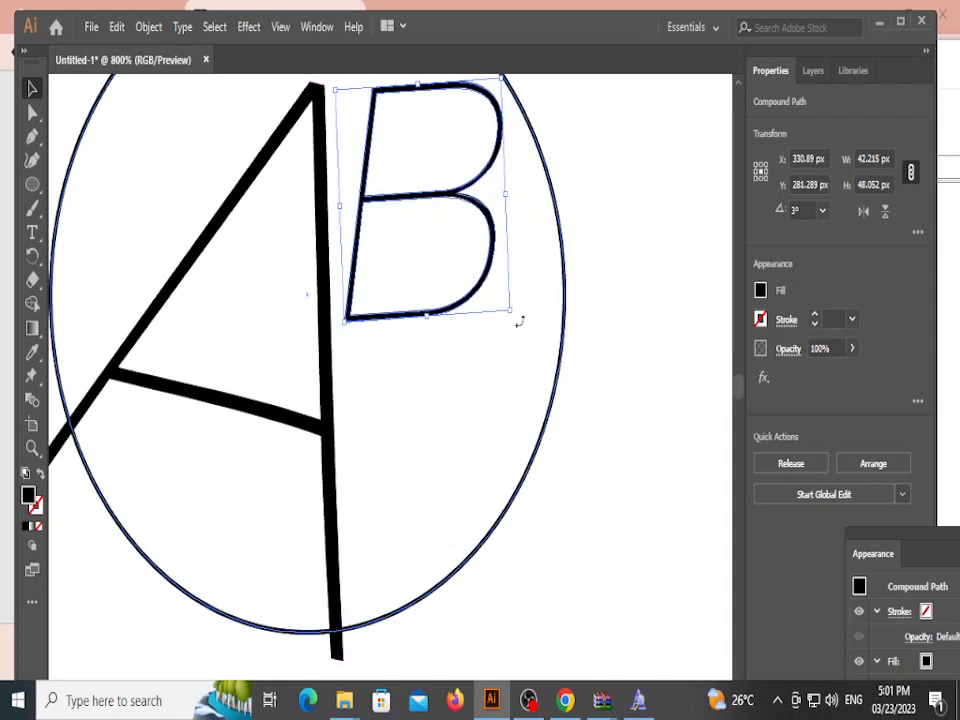
left_click_drag(519, 317, 516, 316)
scroll(520, 258, "up", 2)
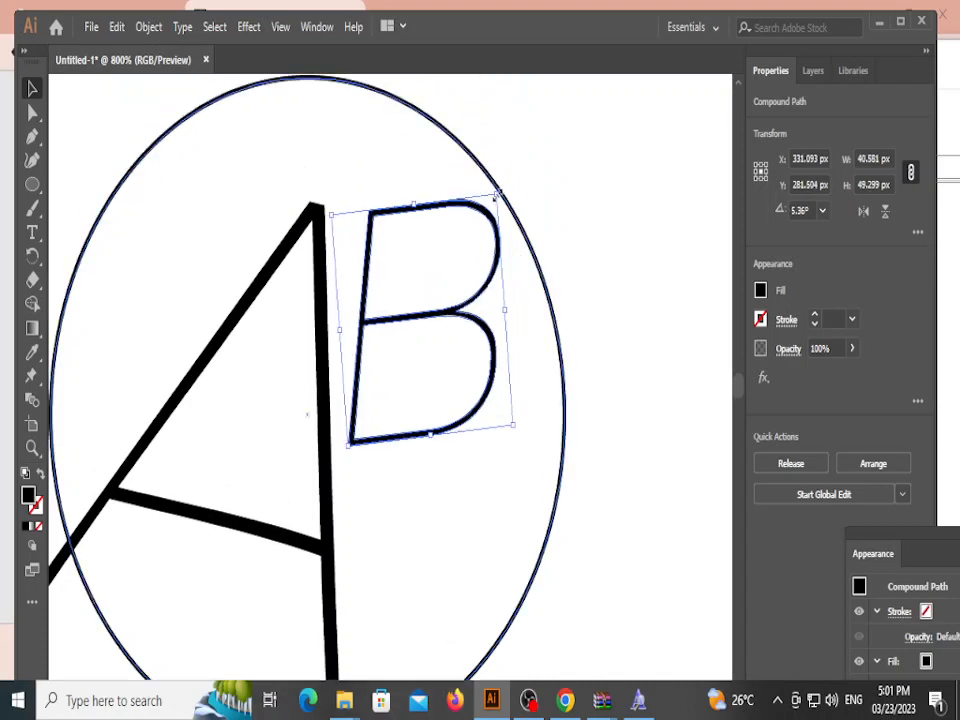
left_click_drag(497, 197, 515, 162)
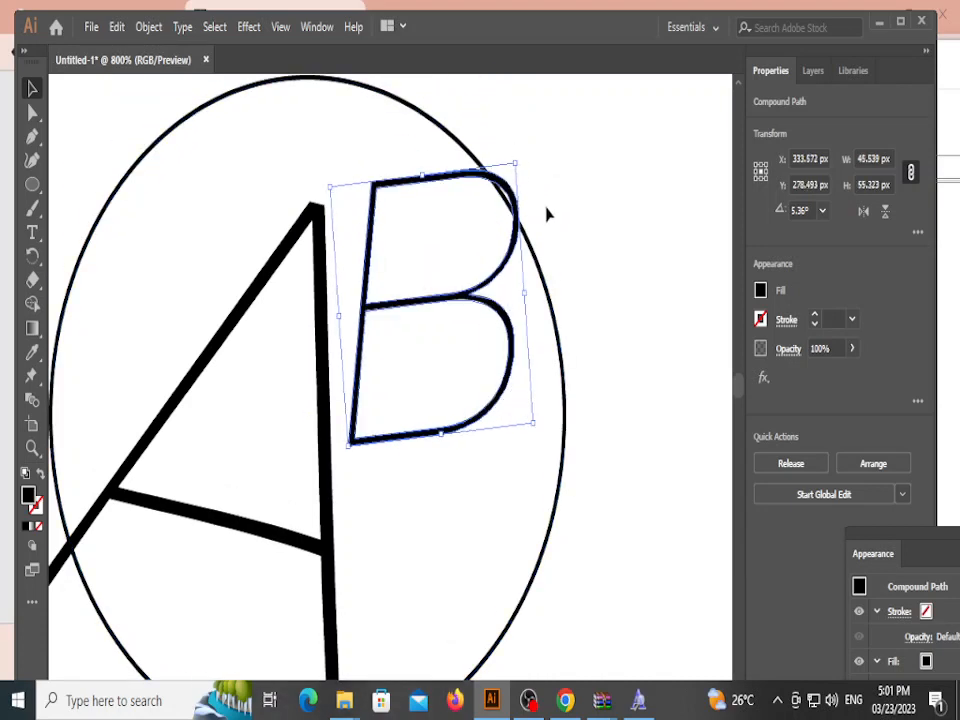
left_click(551, 222)
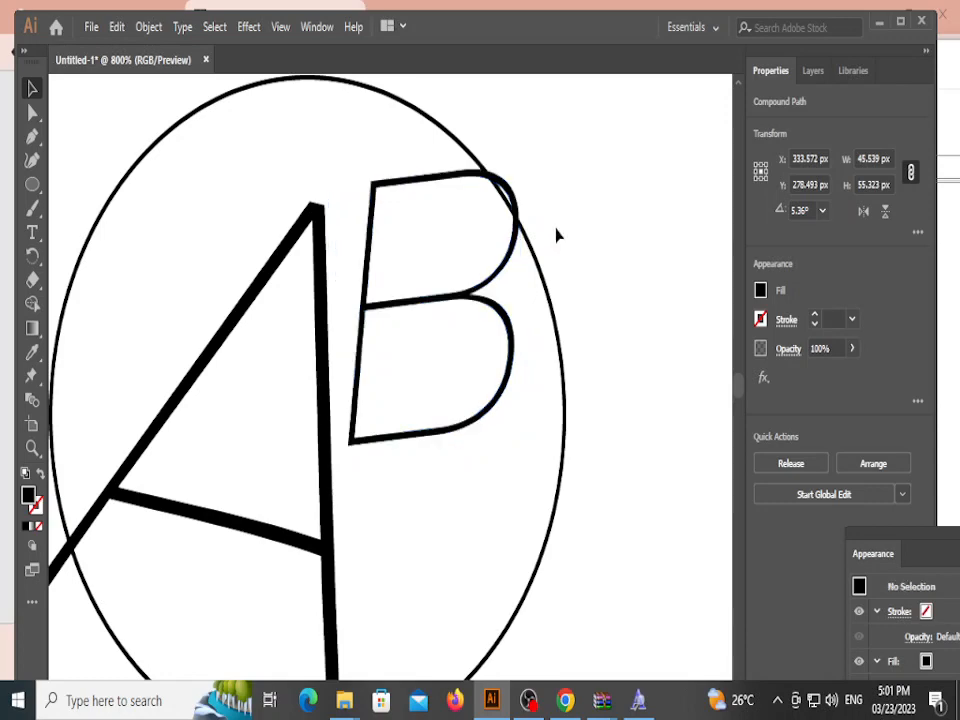
Step: Rotate the B to about 11.9° so its stem stands upright alongside the A, and nudge it 3 px down
left_click(362, 379)
left_click(328, 398, "shift")
key("ctrl+g")
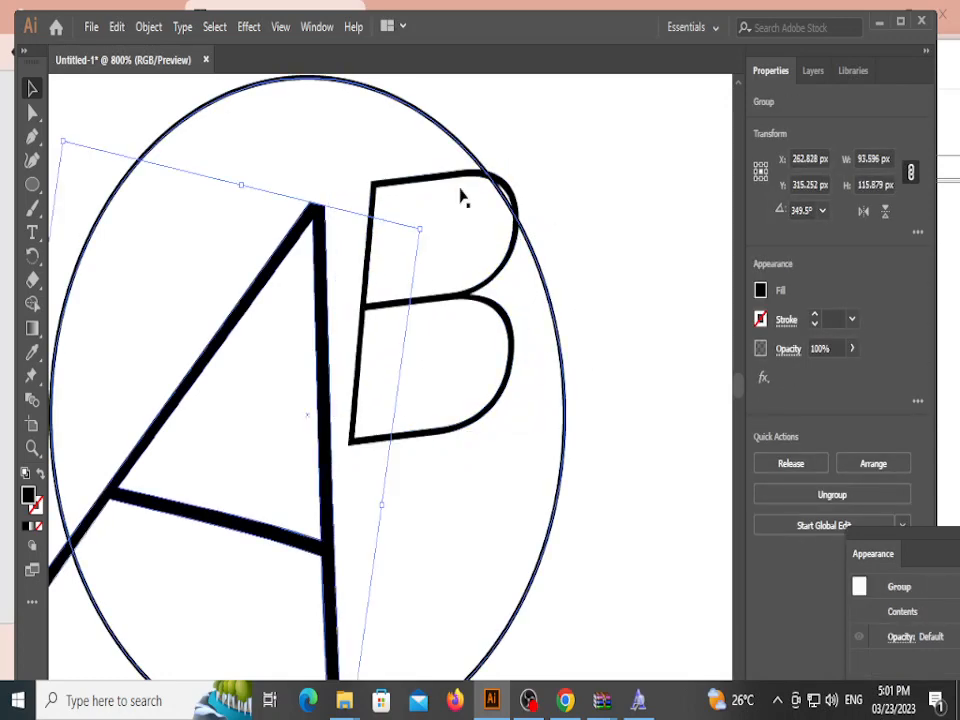
left_click(508, 186)
left_click_drag(521, 157, 510, 143)
left_click(576, 284)
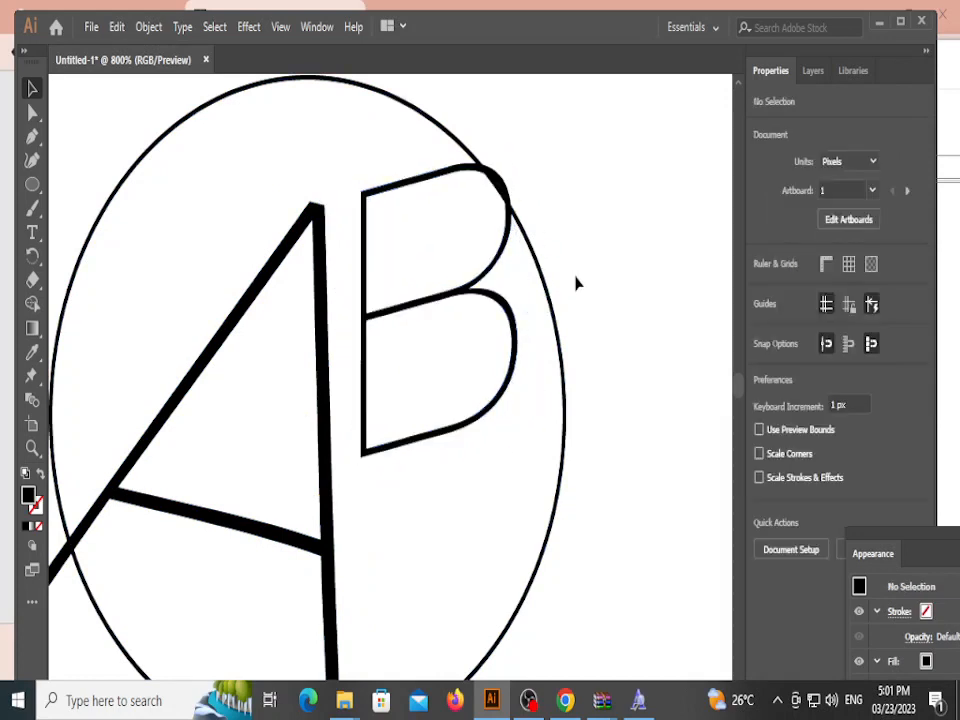
left_click(480, 425)
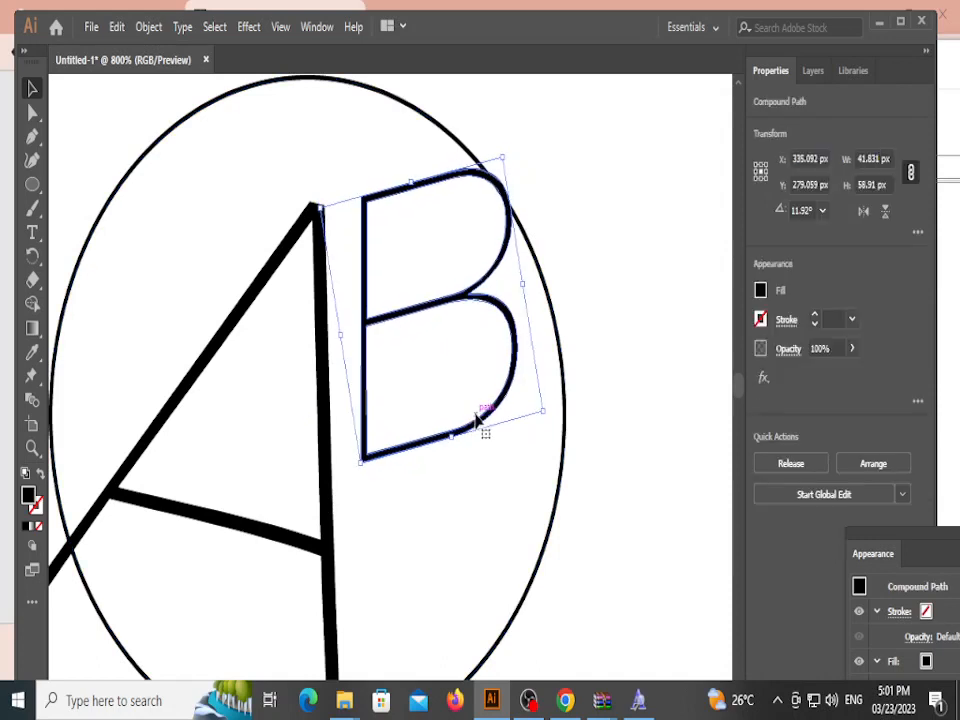
left_click(547, 320)
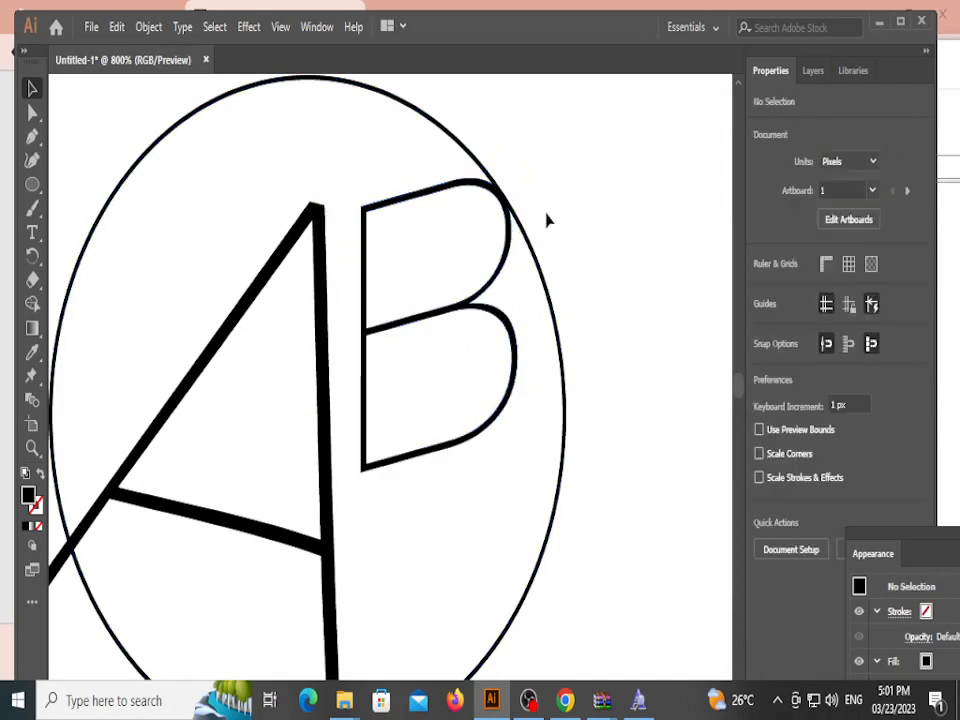
Step: Enlarge the B to about 44 × 62 px and nudge it 2 px down
left_click(497, 193)
left_click_drag(507, 163, 520, 148)
left_click(565, 225)
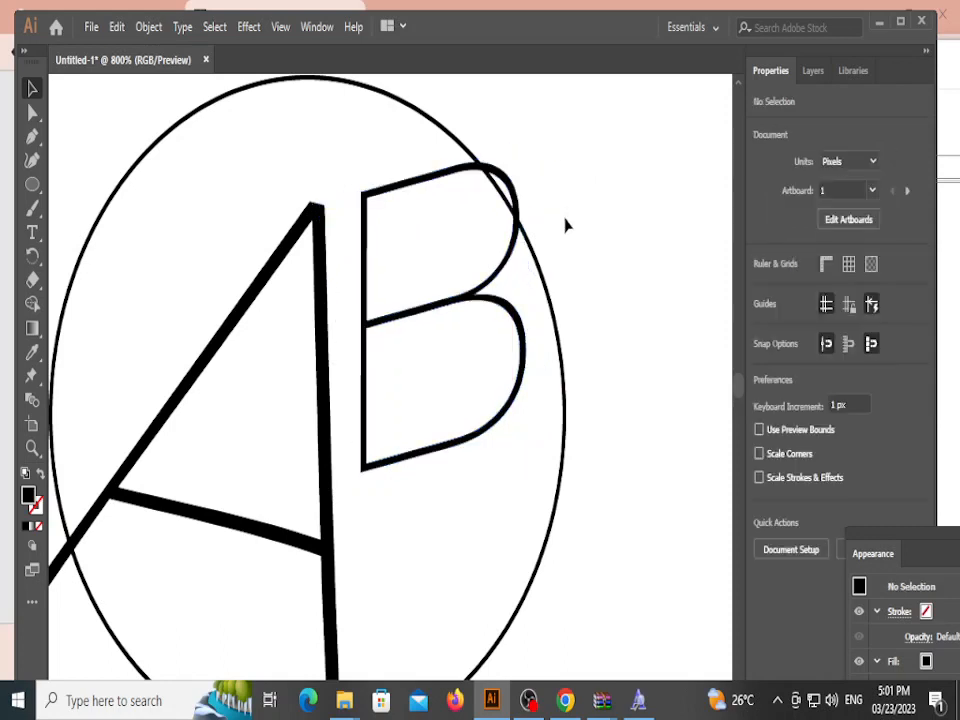
left_click(521, 345)
key("Down")
key("Down")
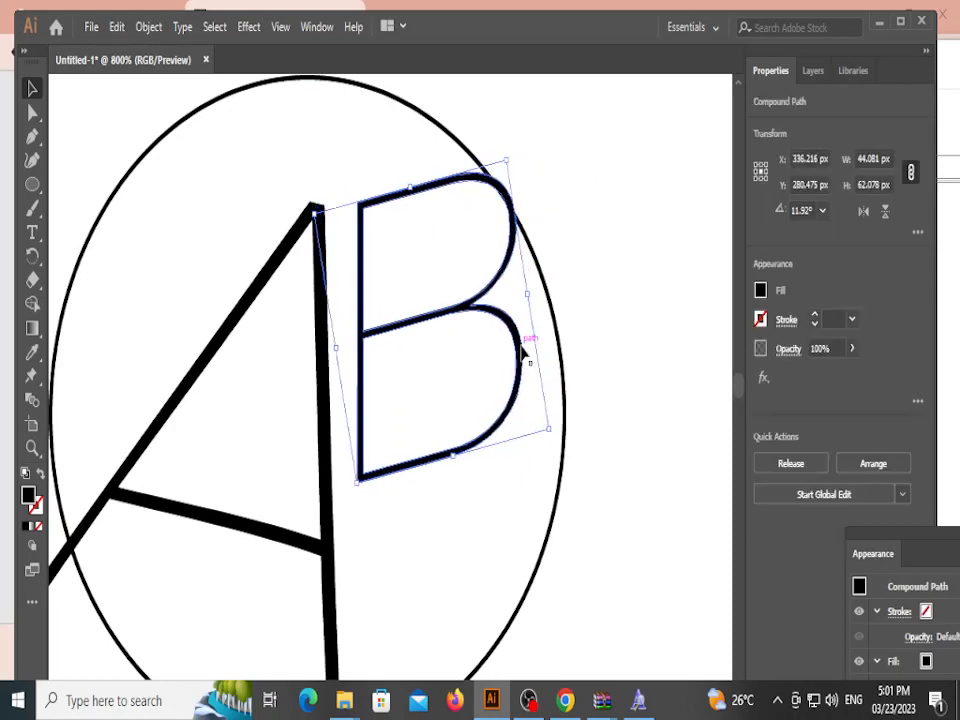
Step: Nudge the B 4 px left towards the A and enlarge it to about 47 × 66 px
key("Left")
key("Left")
key("Left")
key("Left")
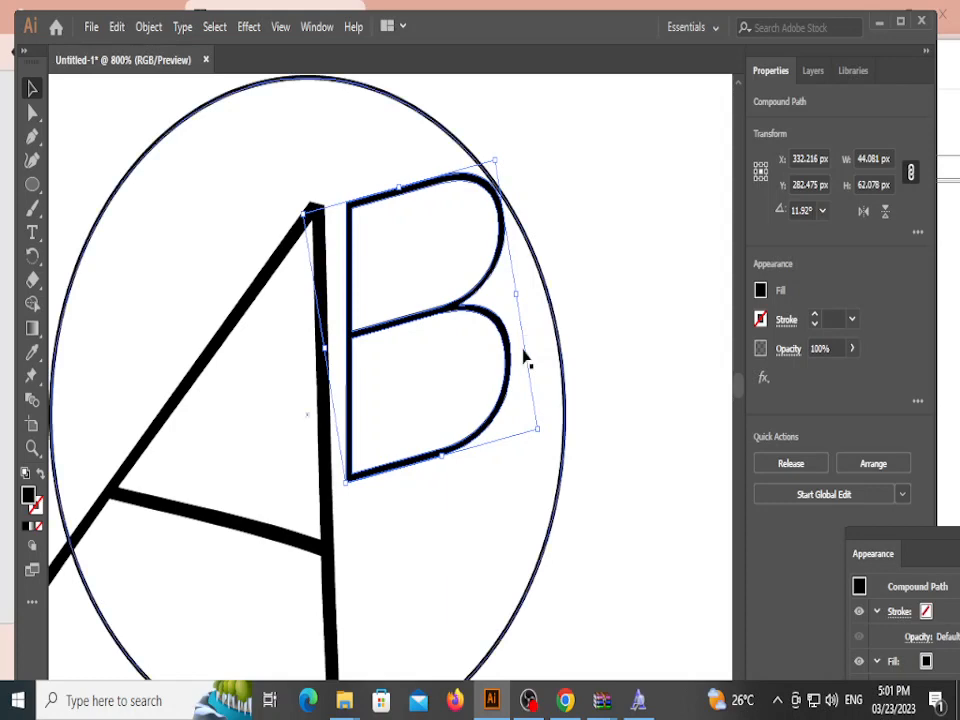
left_click_drag(500, 155, 508, 136)
left_click(563, 308)
Step: Examine the composition and the places where the A's legs and the B cross the ellipse outline
scroll(556, 365, "down", 2)
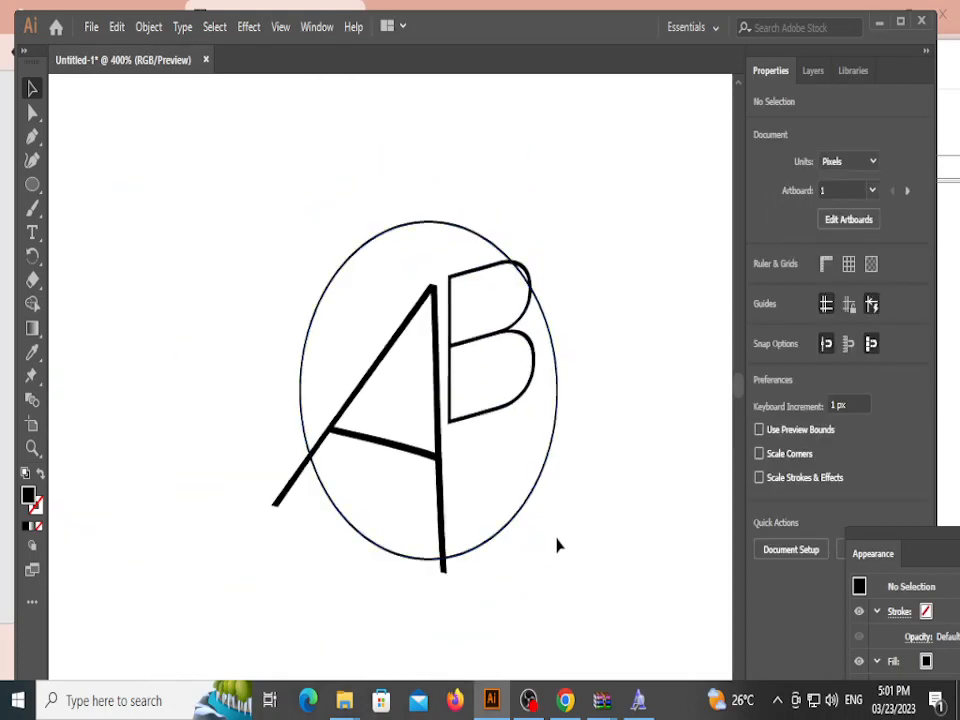
scroll(563, 555, "down", 2)
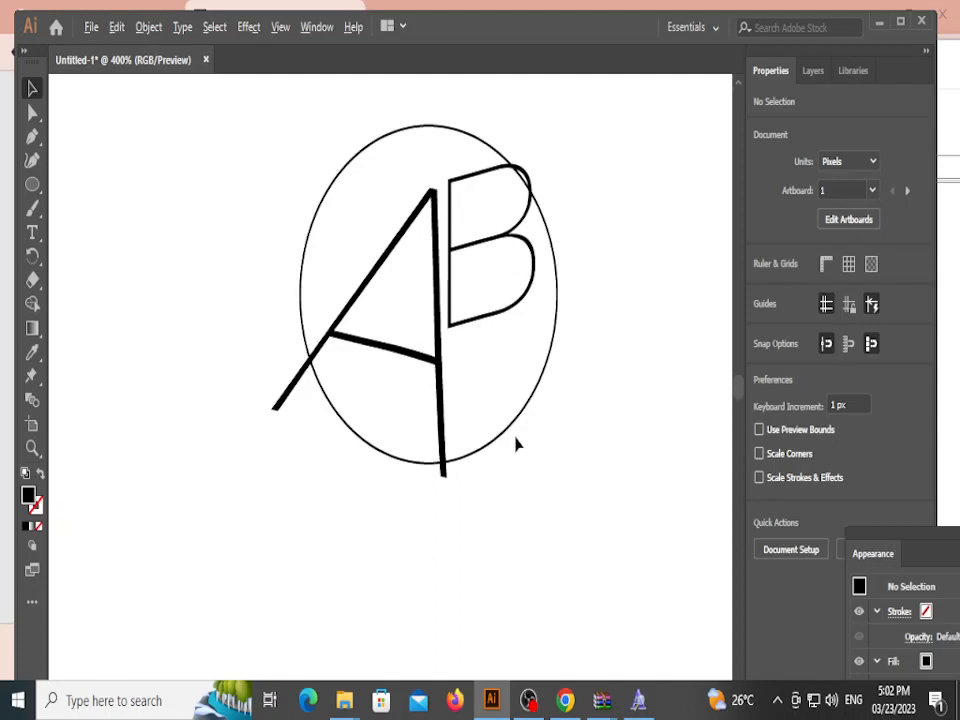
scroll(520, 445, "down", 3)
scroll(545, 514, "up", 4)
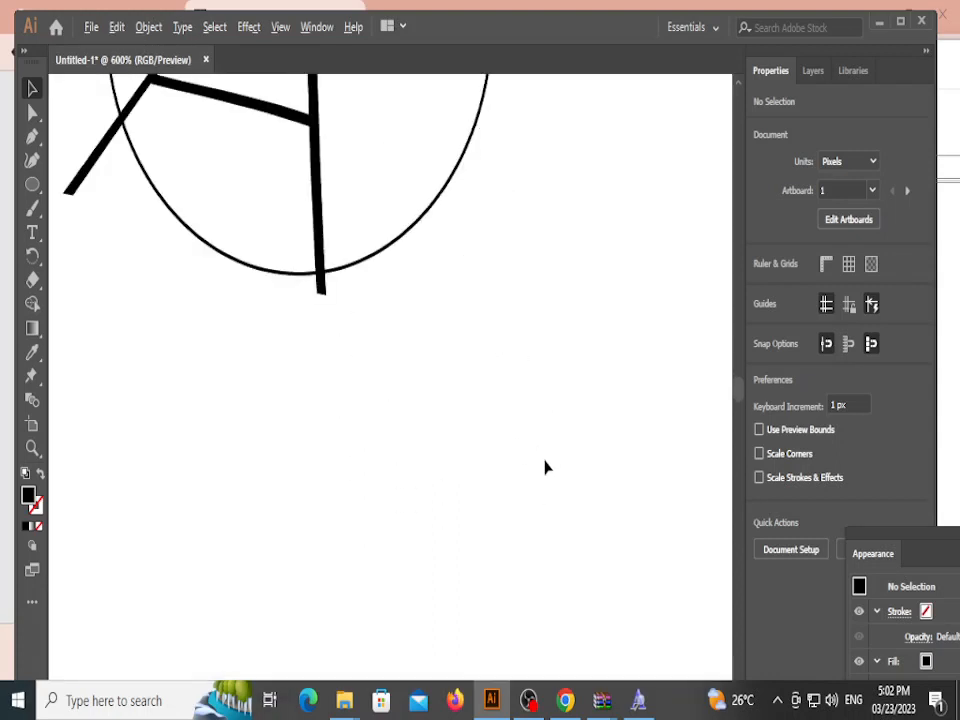
scroll(545, 467, "down", 1)
scroll(520, 135, "up", 4)
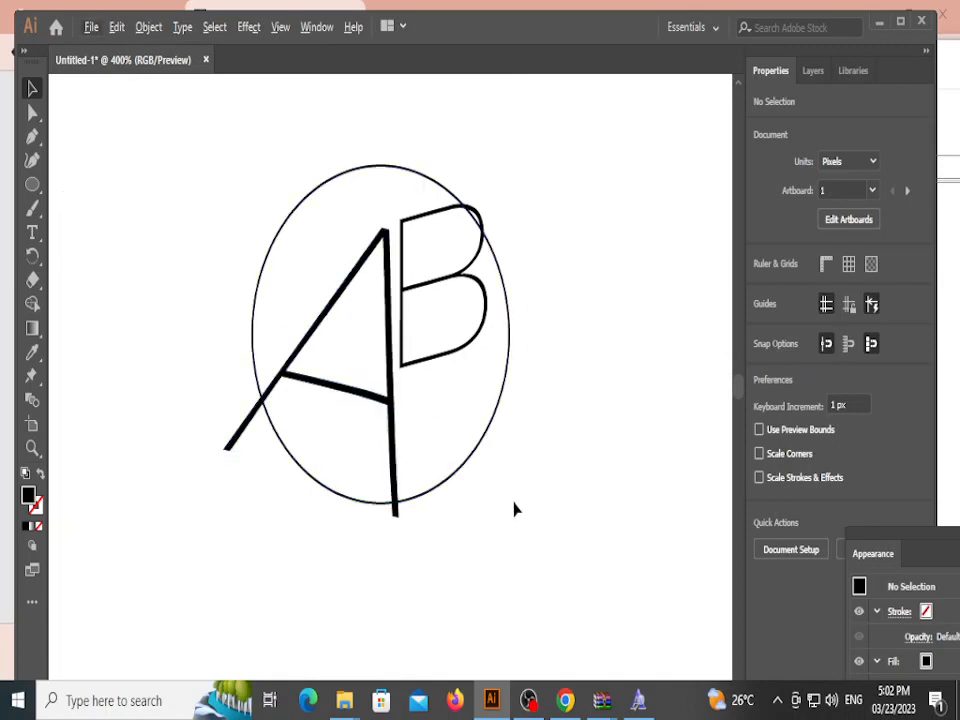
scroll(377, 530, "up", 2)
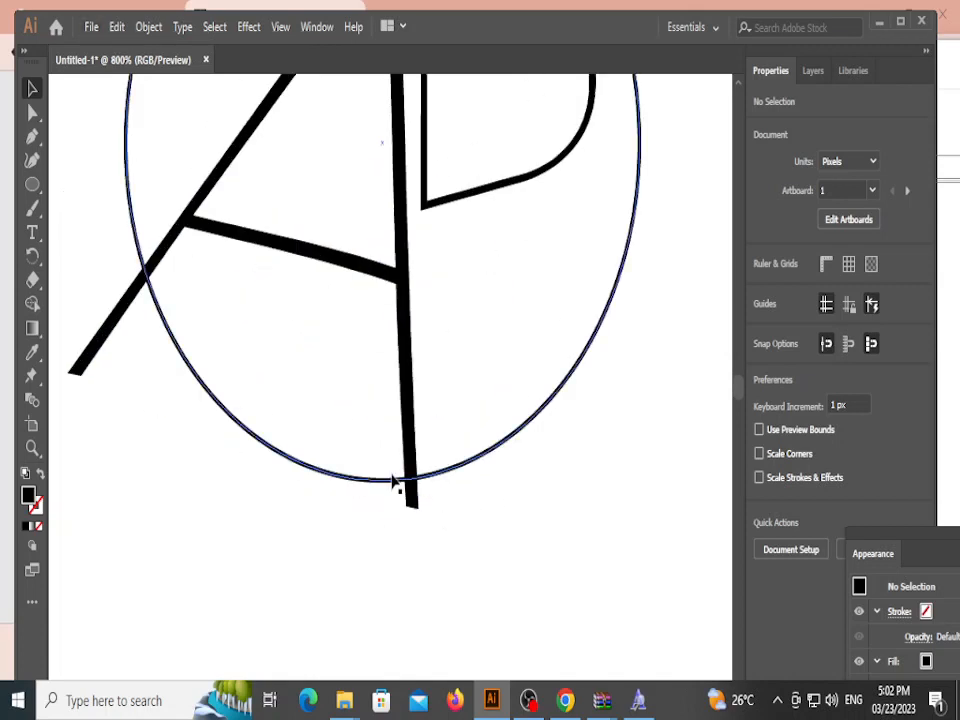
scroll(324, 446, "up", 6)
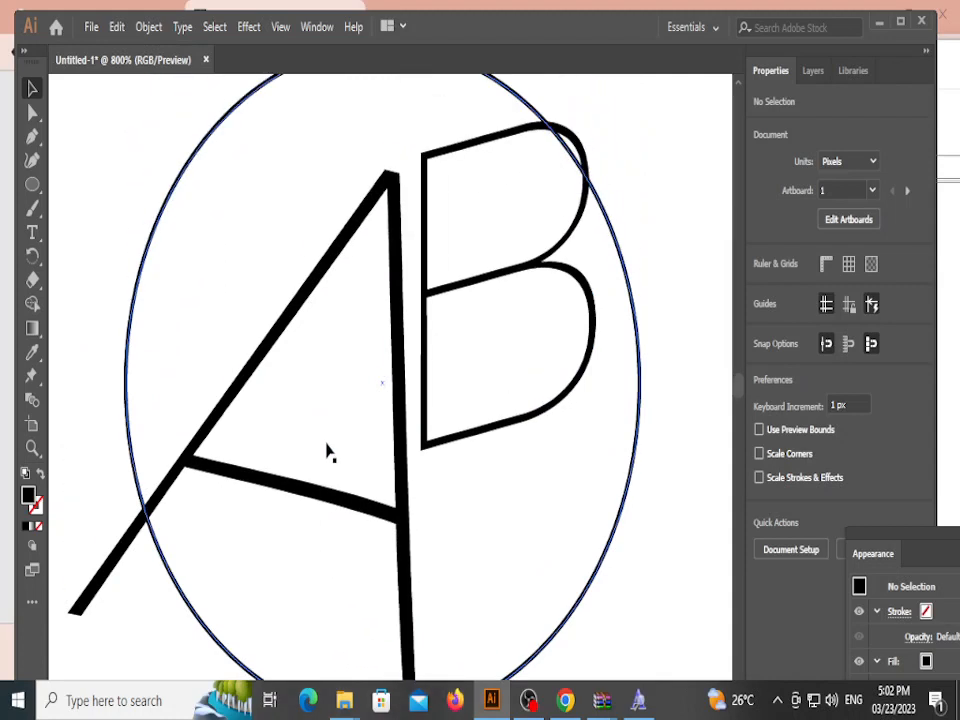
scroll(328, 450, "down", 7)
scroll(337, 450, "down", 2)
scroll(540, 454, "up", 10)
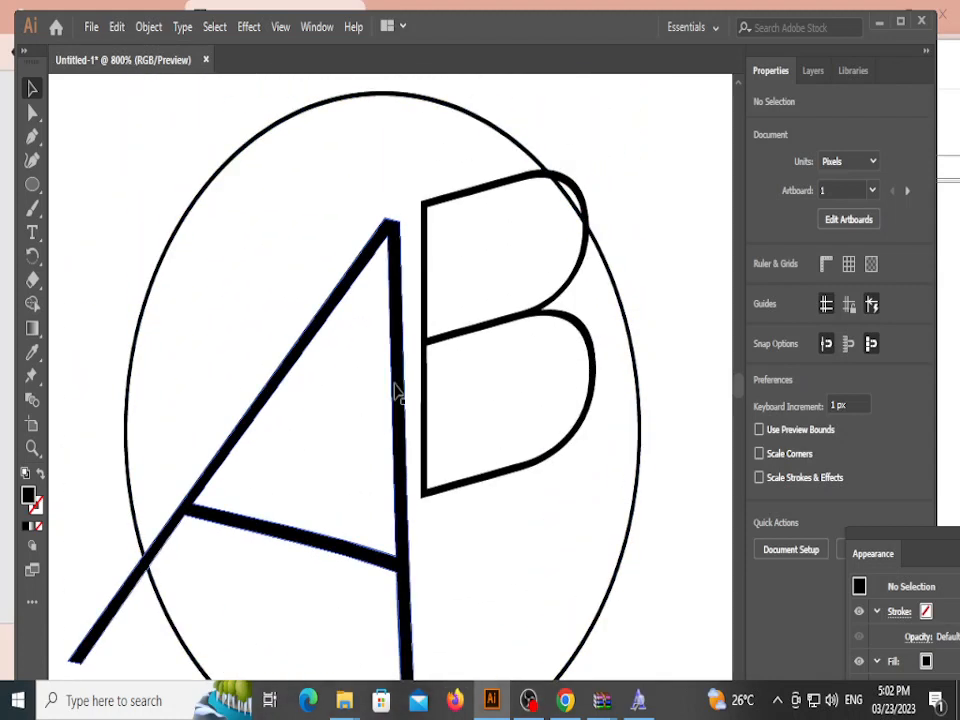
Step: Nudge the B 2 px down along the A's upright leg
left_click(497, 328)
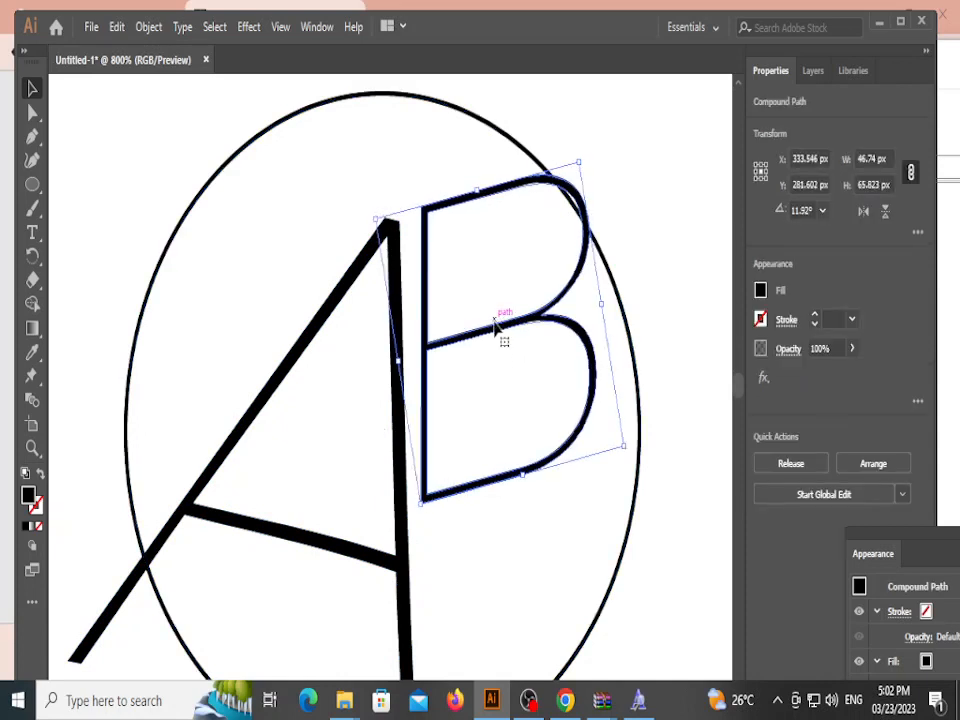
key("Down")
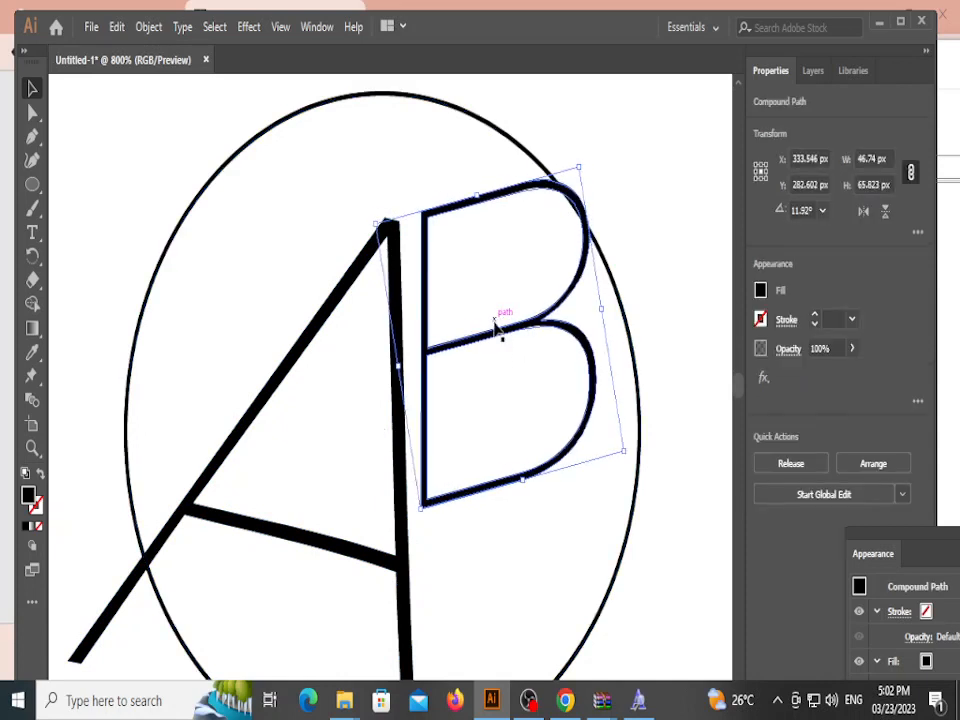
left_click(649, 221)
Step: Cut the ellipse path with the Scissors tool just right of where the A's upright leg crosses it
scroll(627, 359, "down", 3)
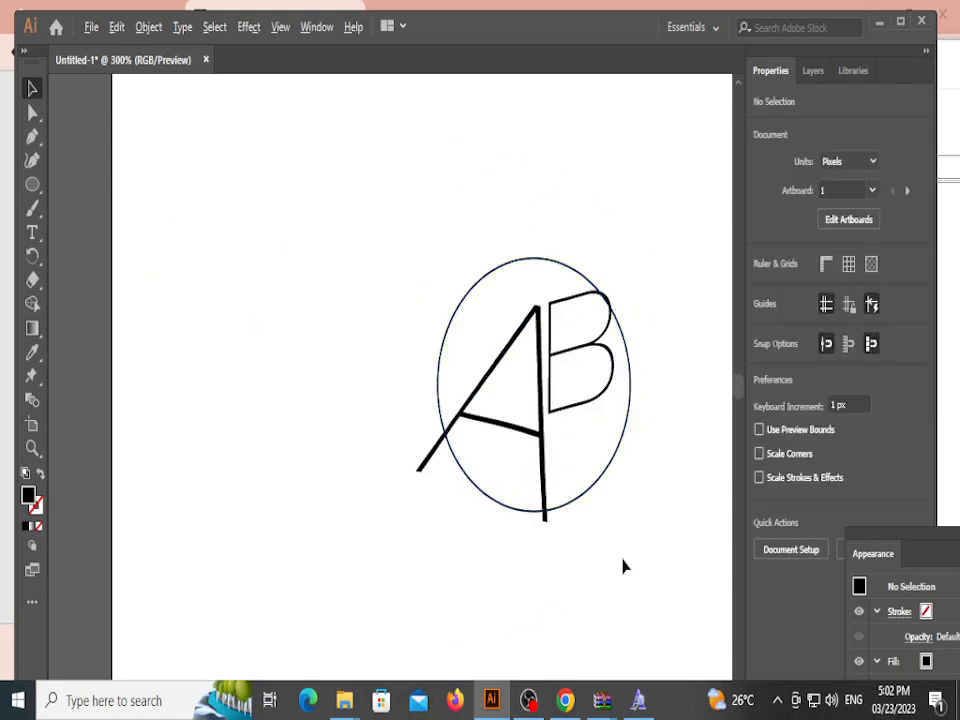
scroll(617, 581, "up", 1)
scroll(615, 585, "up", 1)
scroll(546, 581, "down", 3)
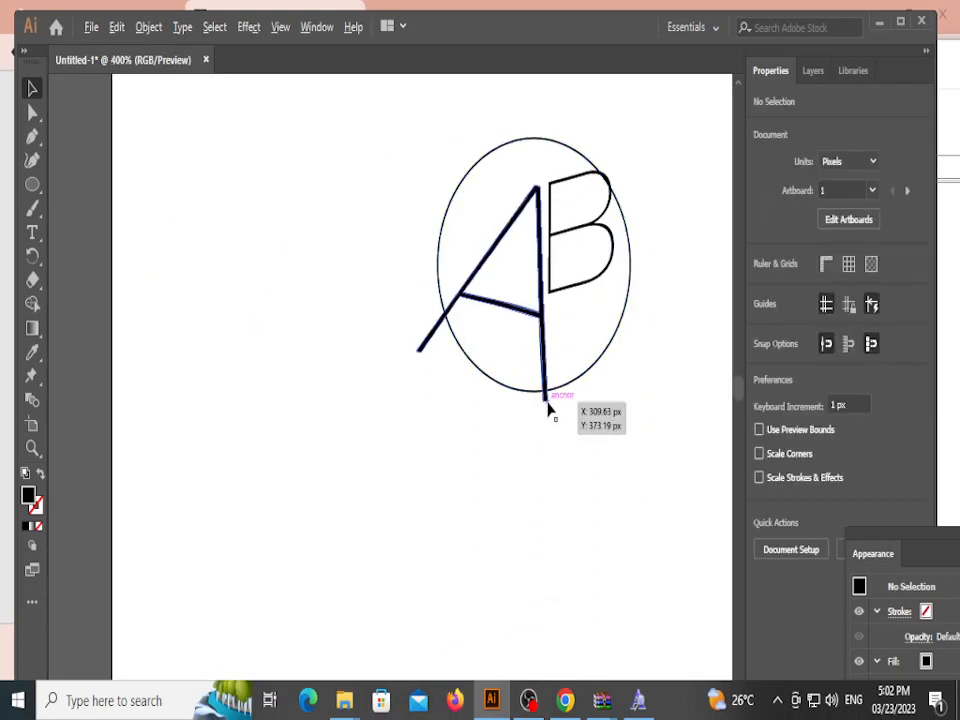
scroll(553, 411, "up", 4)
scroll(575, 374, "up", 2)
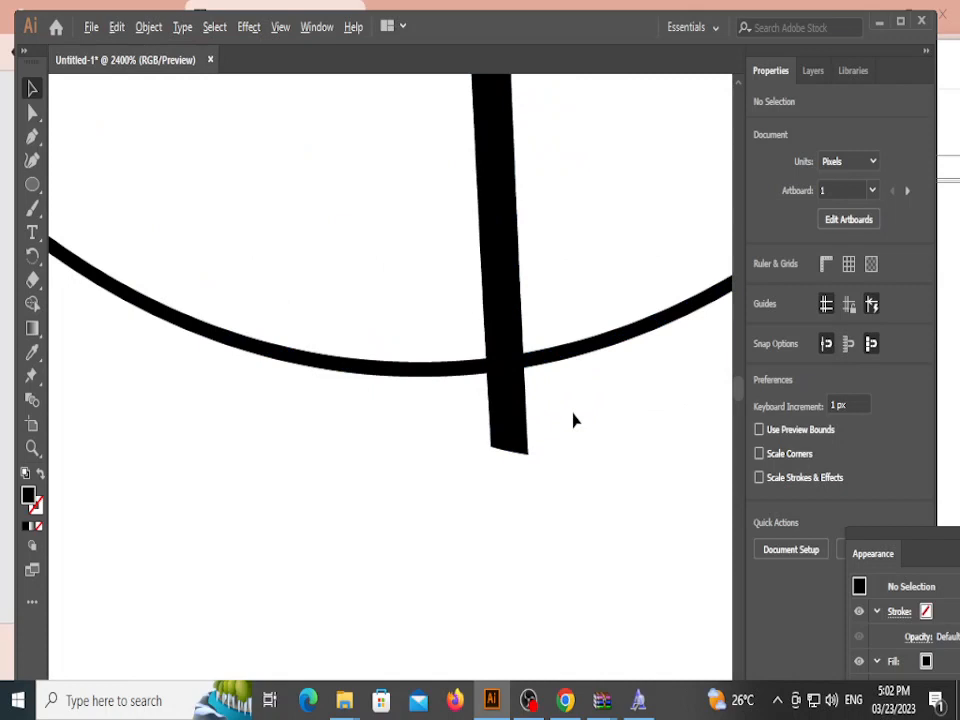
scroll(573, 420, "up", 2)
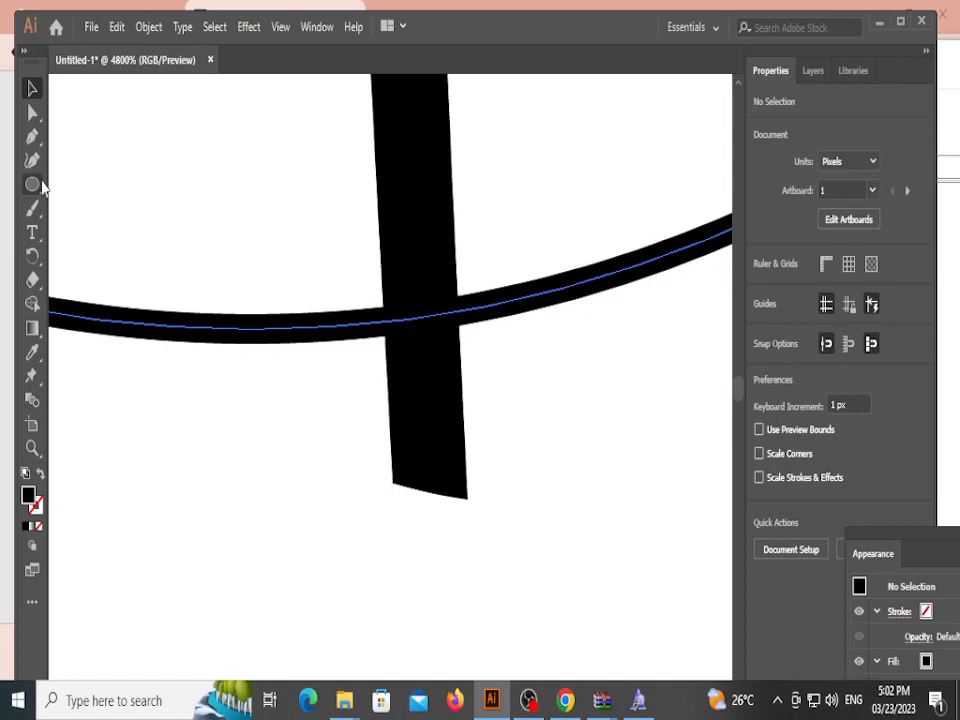
left_click(480, 315)
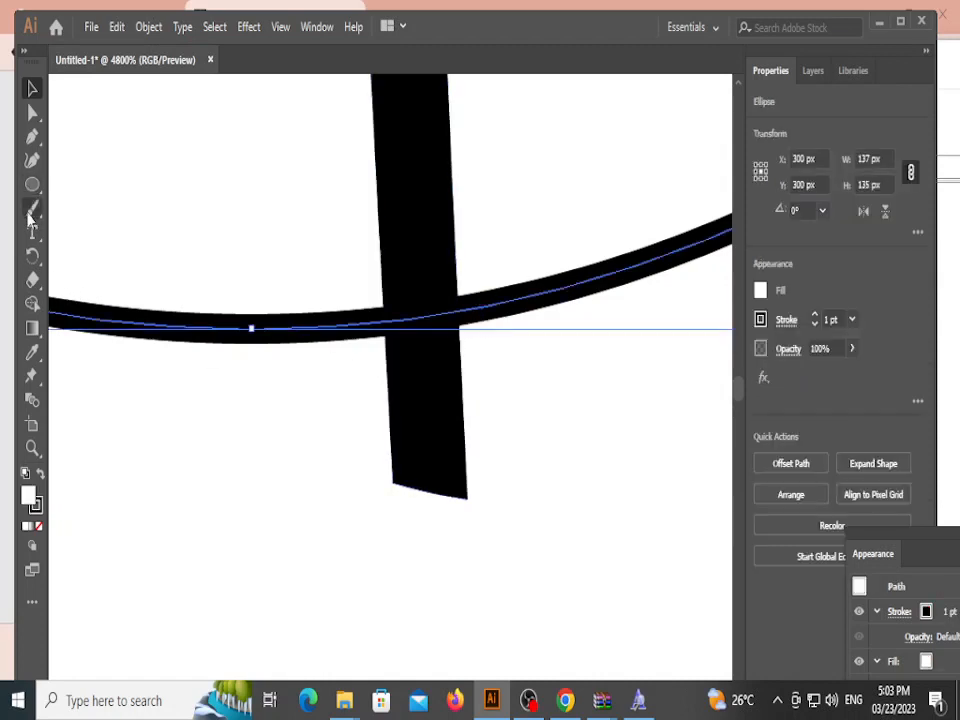
left_click_drag(32, 280, 60, 305)
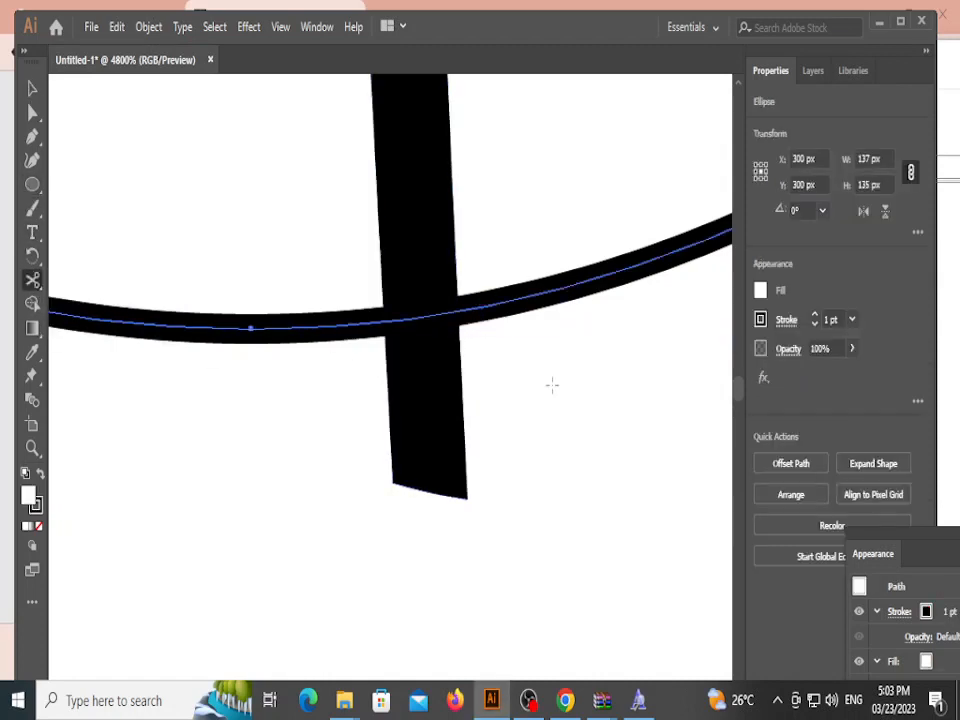
left_click(482, 309)
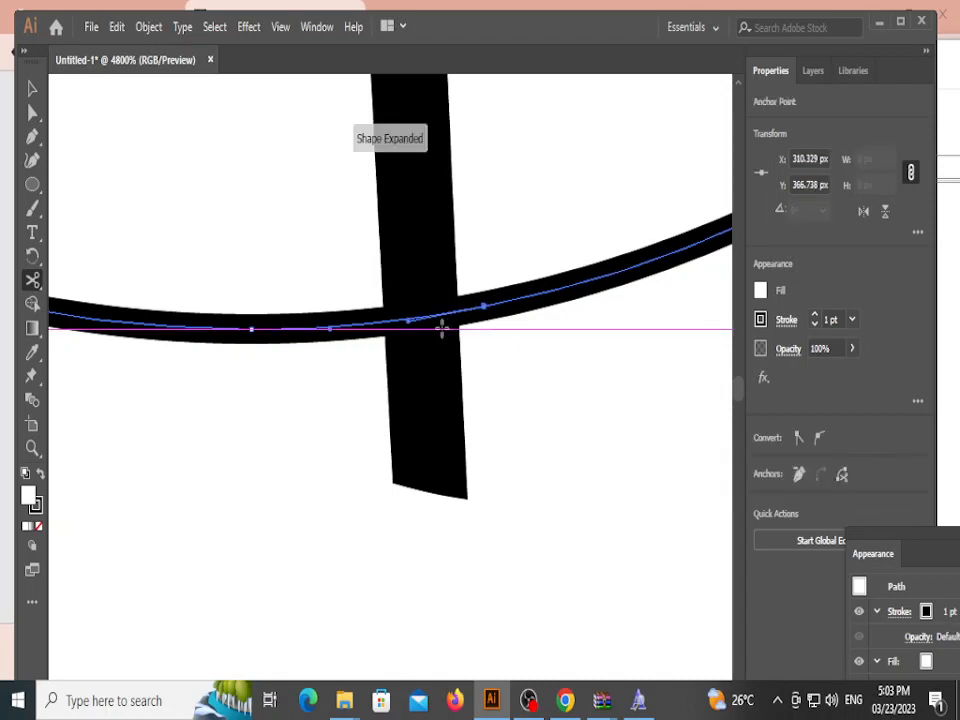
left_click(350, 323)
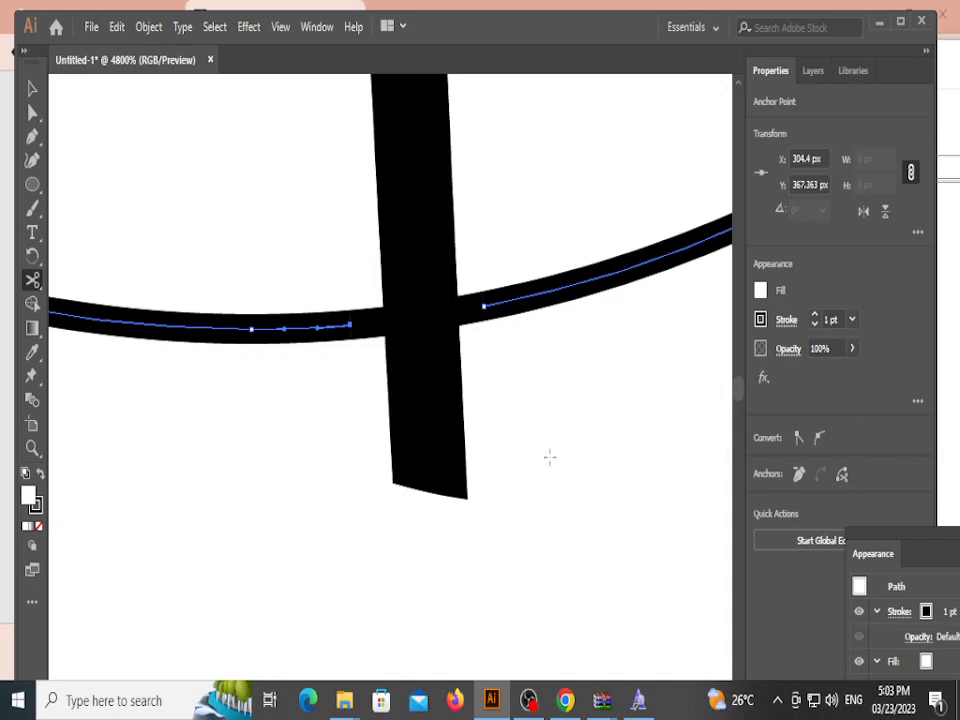
key("Delete")
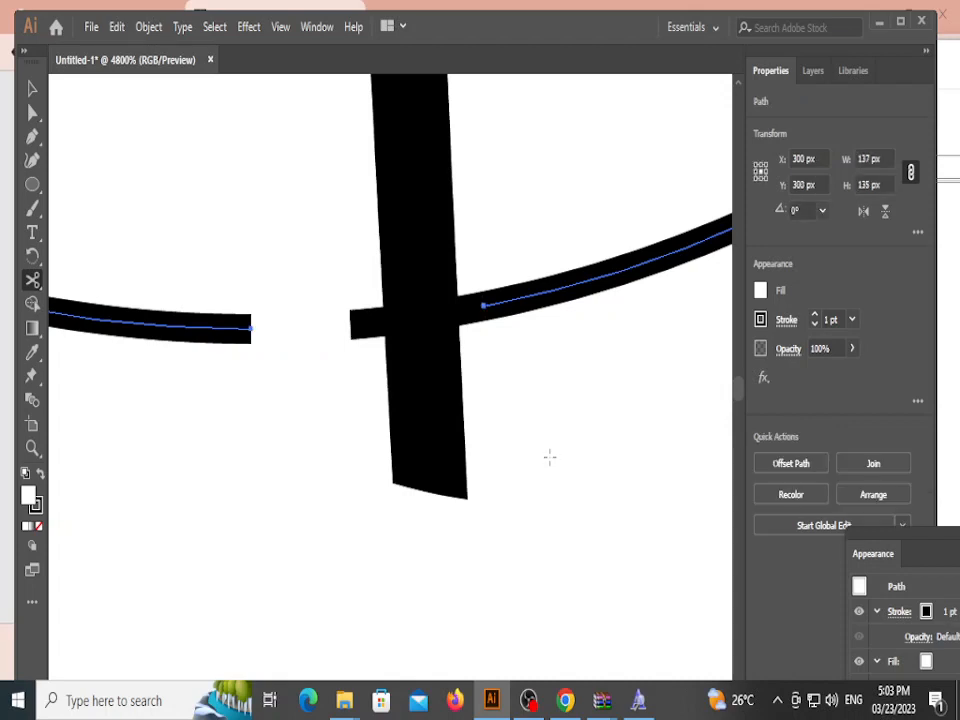
key("ctrl+z")
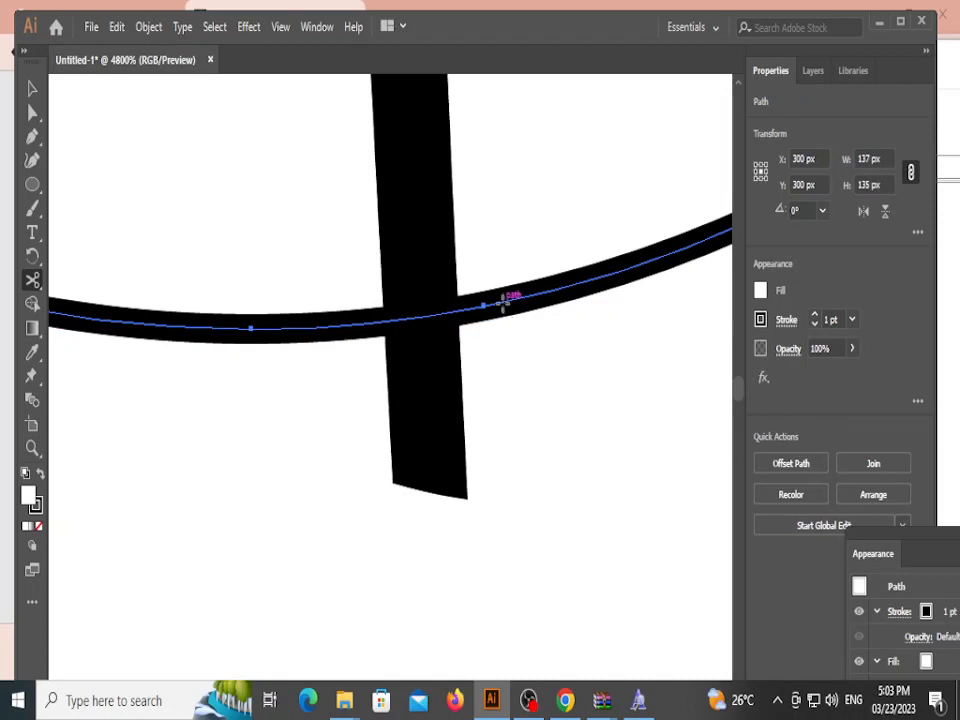
left_click(489, 301)
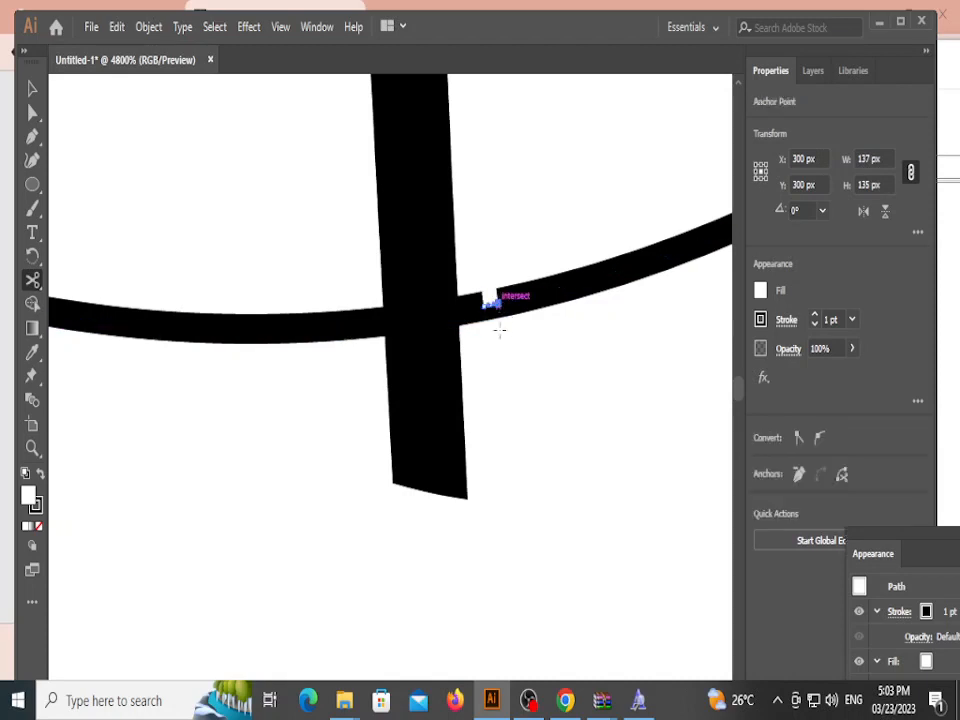
left_click(364, 322)
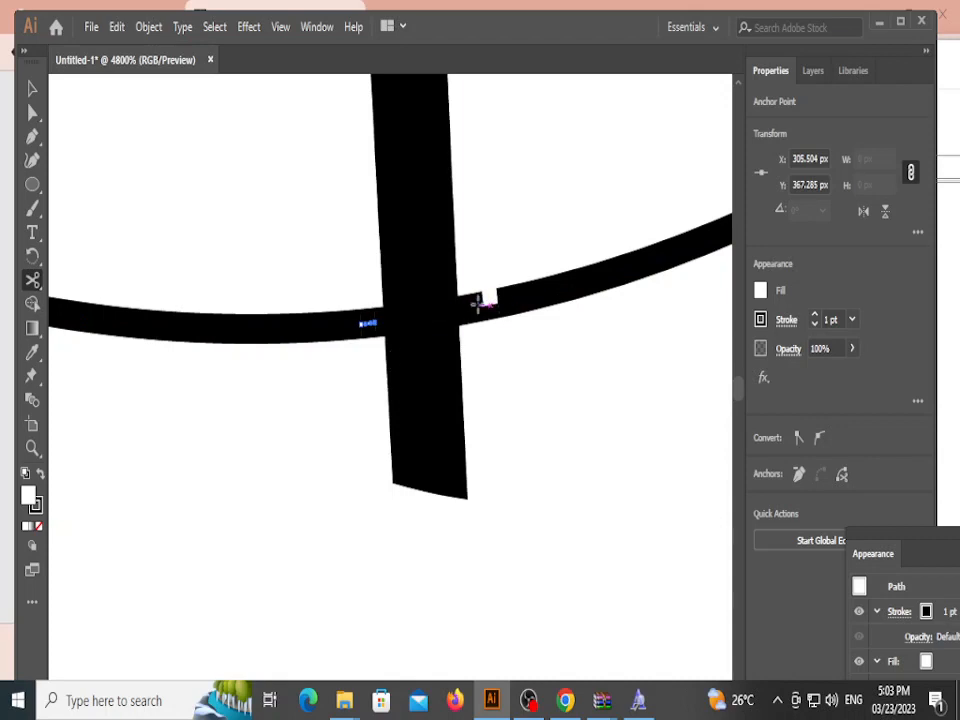
key("ctrl+z")
key("ctrl+z")
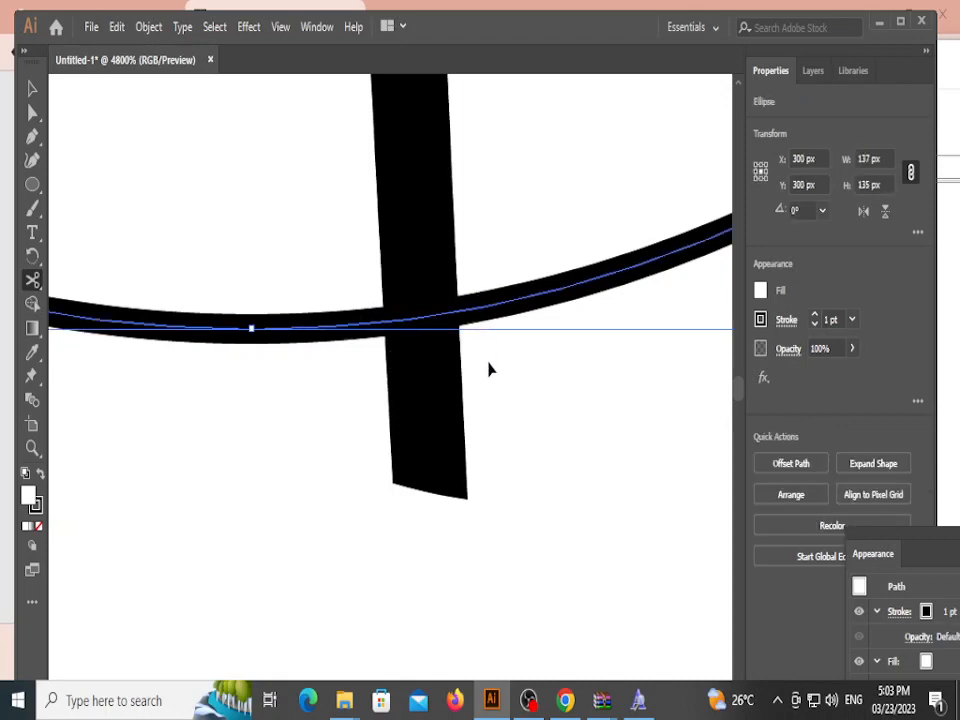
key("ctrl+z")
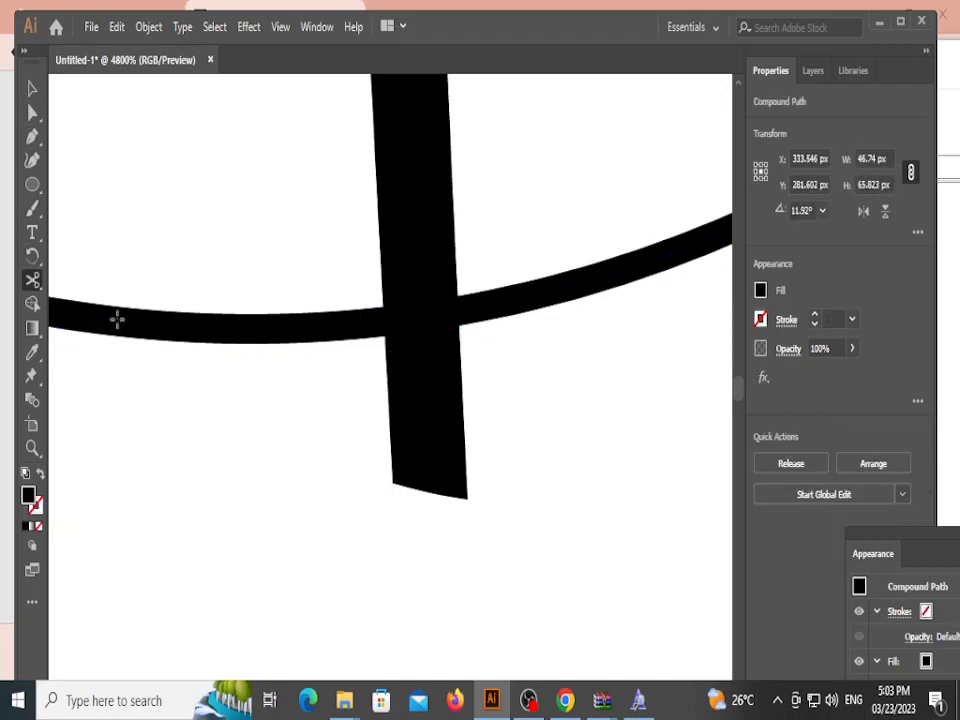
Step: Cut the ellipse with the Scissors tool on both sides of the A's upright leg and delete the crossing segment
left_click(357, 323)
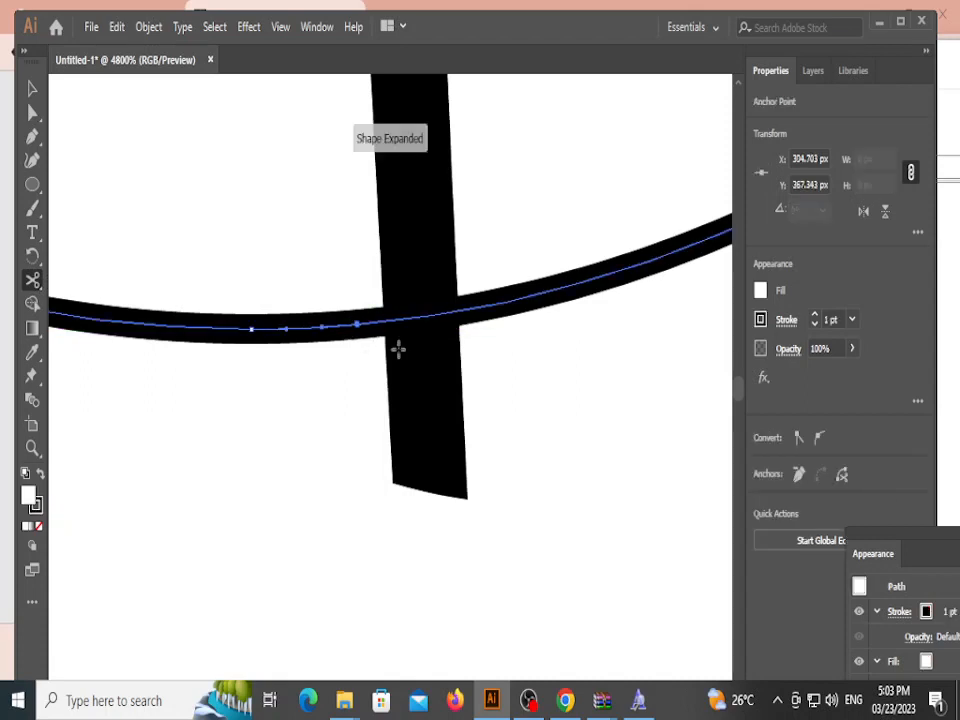
left_click(489, 305)
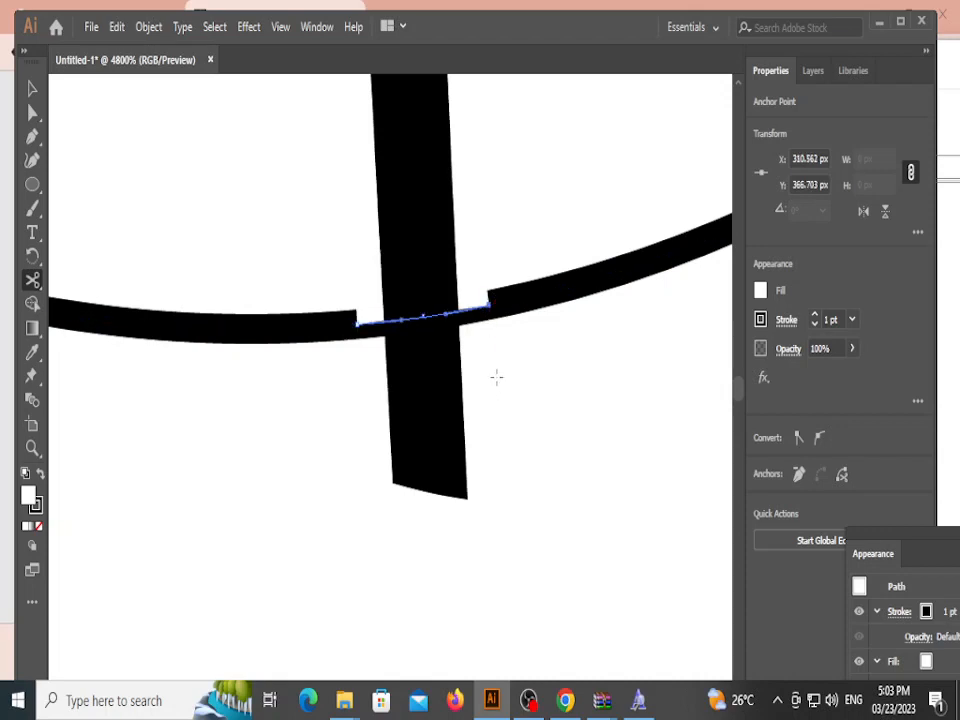
key("Delete")
key("v")
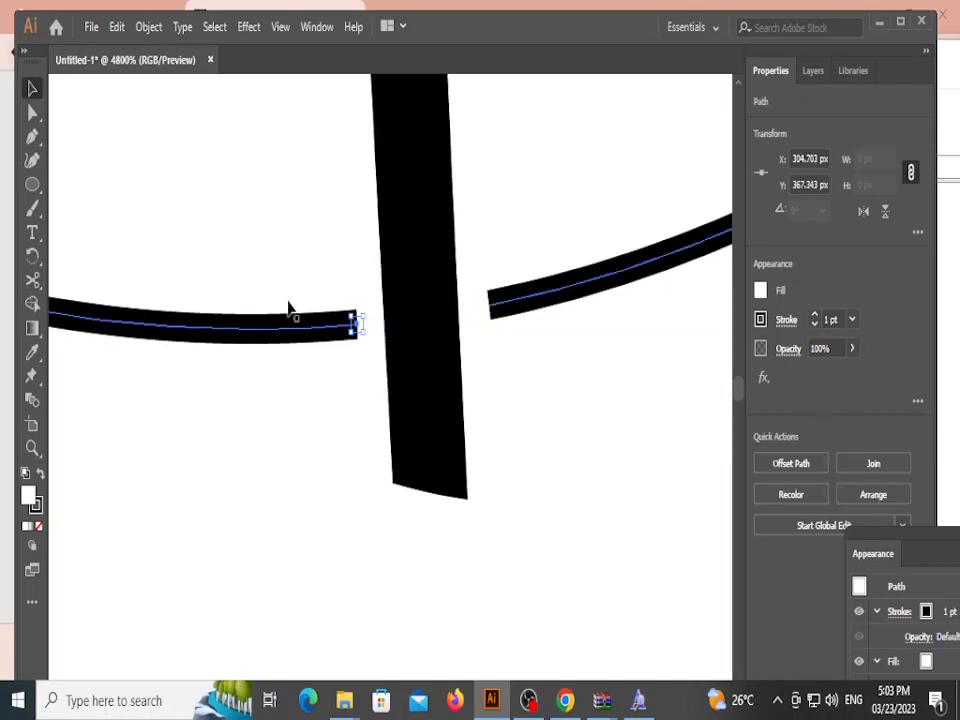
left_click(330, 285)
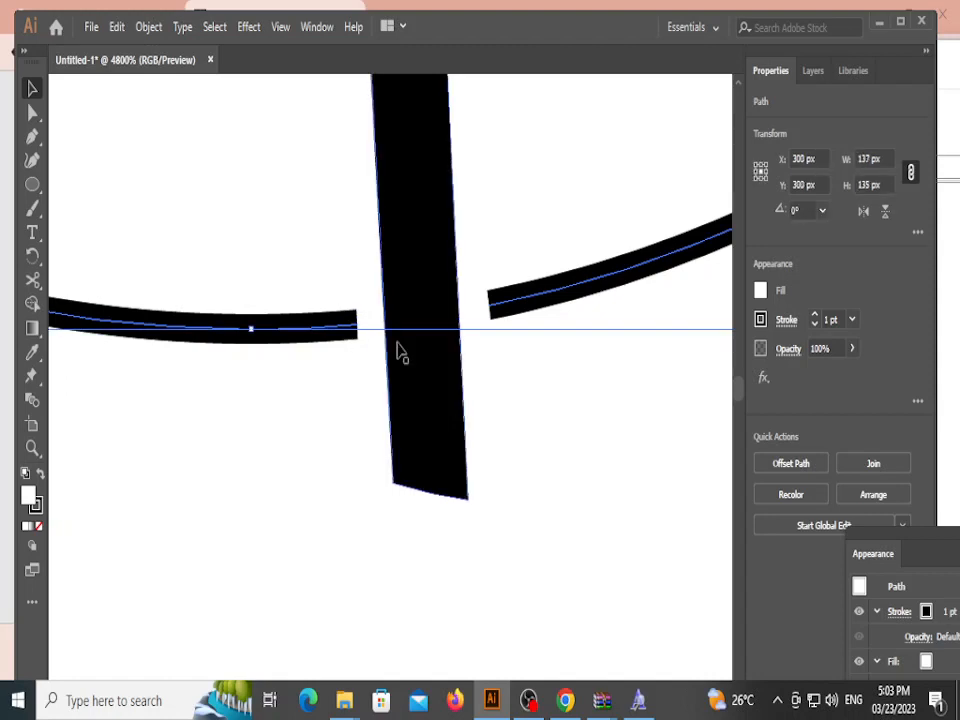
left_click(306, 410)
Step: Cut the ellipse on both sides of the A's slanted leg and delete the segment between the cuts
scroll(289, 430, "down", 5)
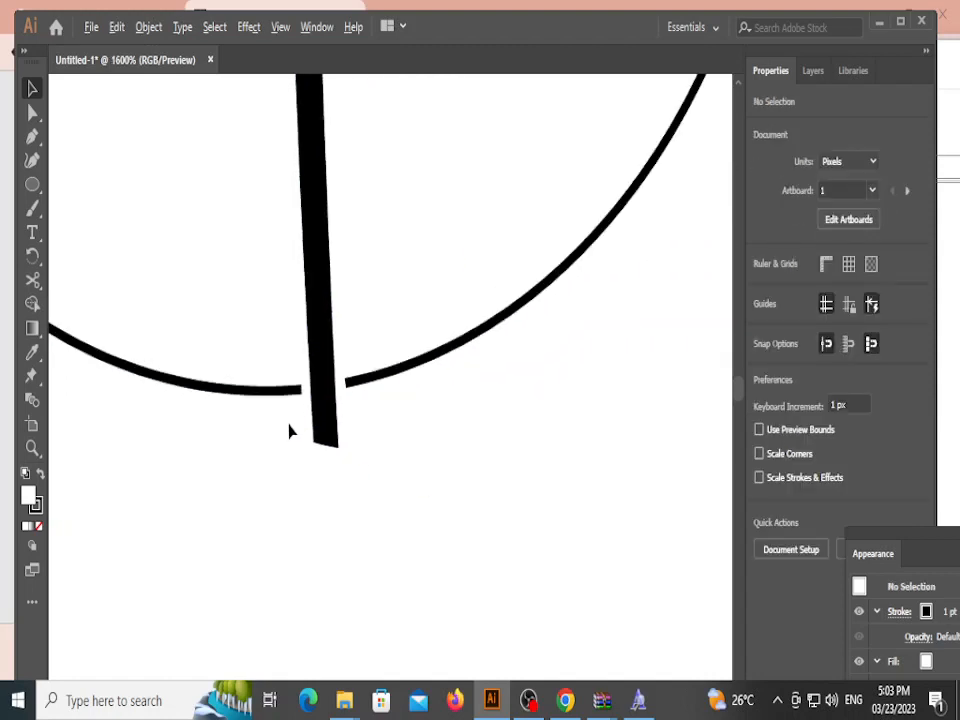
scroll(120, 320, "left", 3)
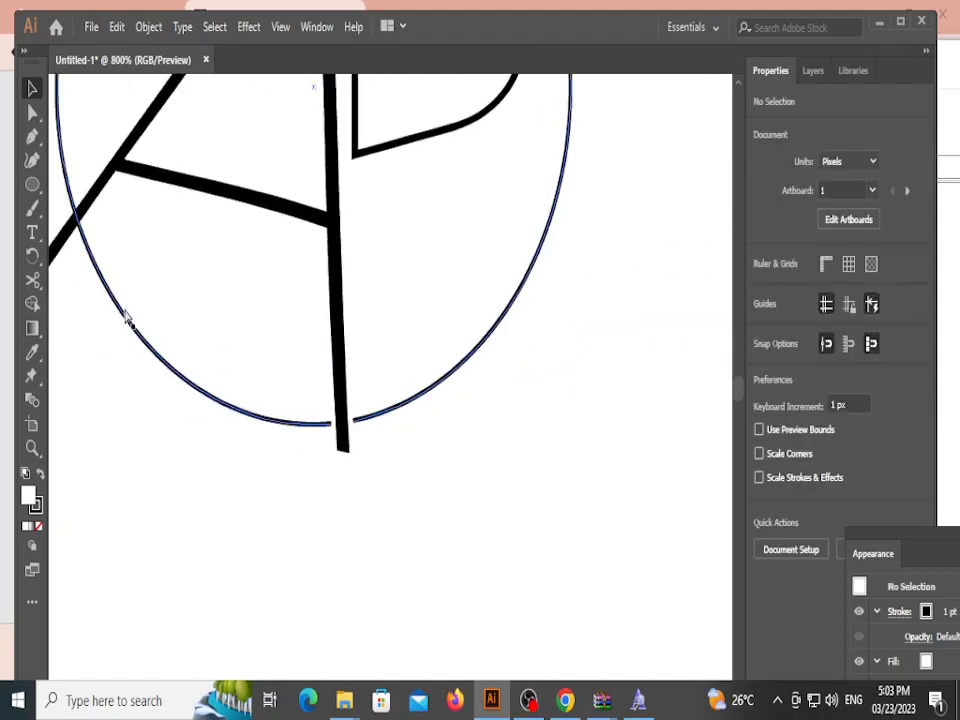
scroll(150, 193, "up", 1)
scroll(165, 254, "up", 6)
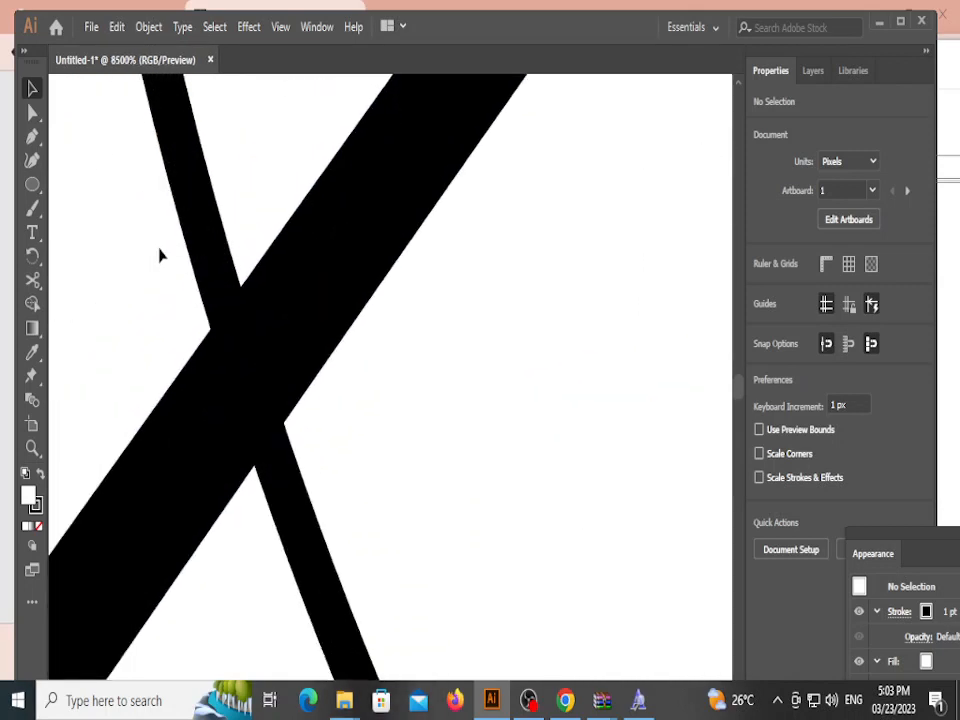
left_click(33, 280)
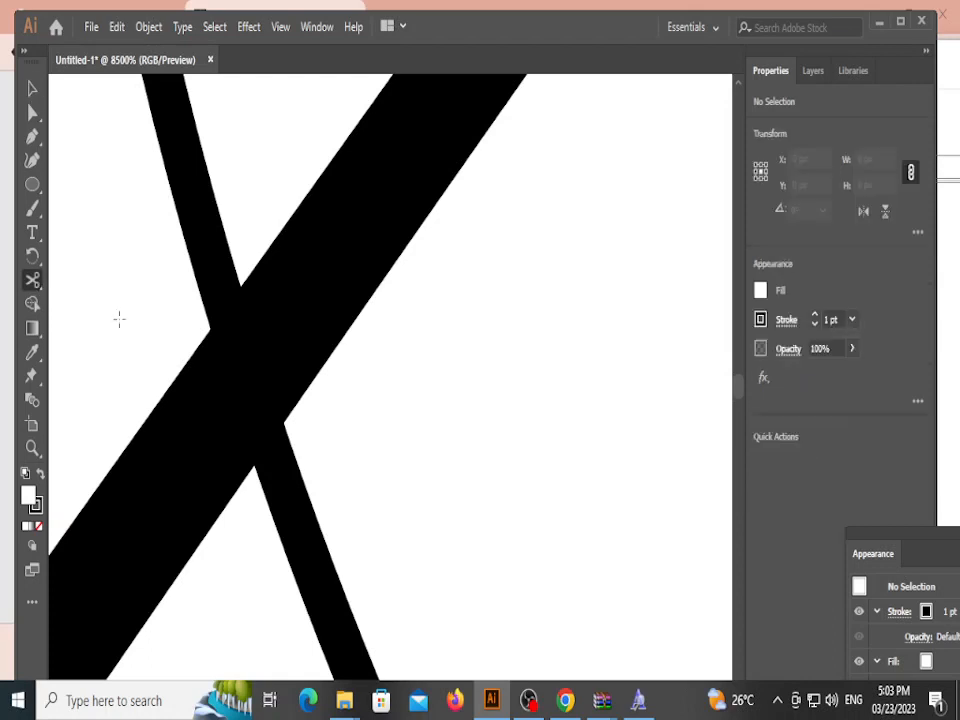
left_click(209, 253)
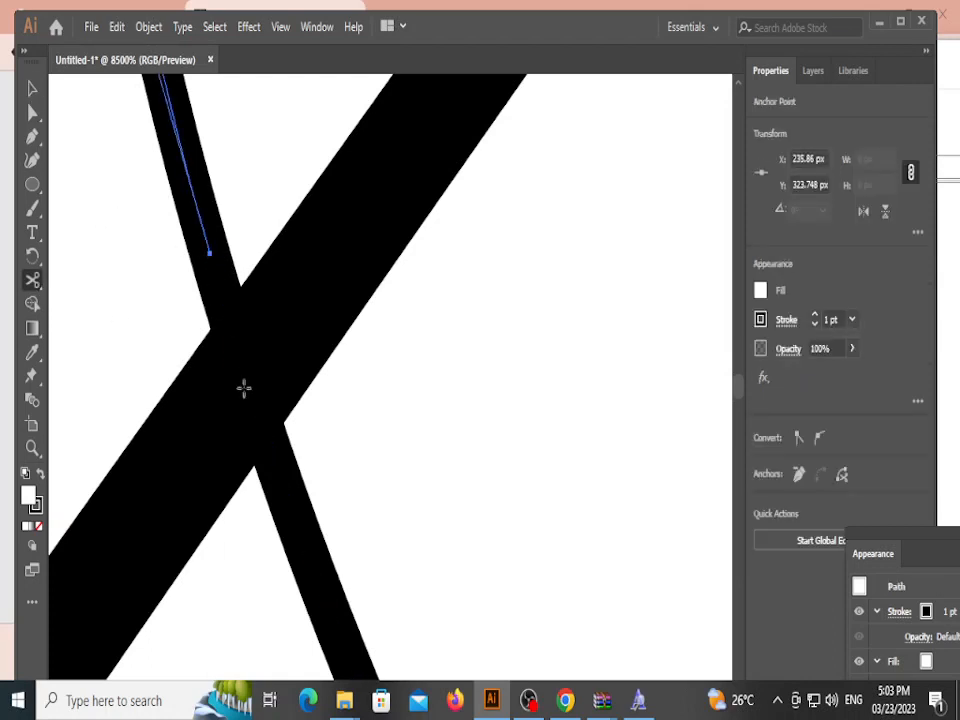
left_click(283, 482)
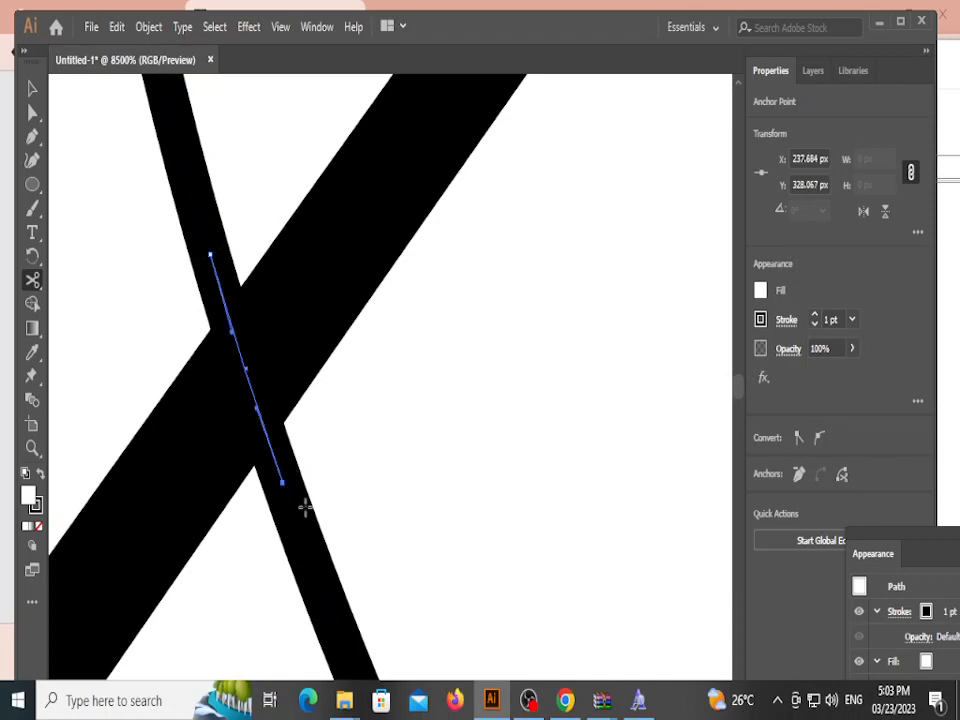
key("Delete")
left_click(32, 88)
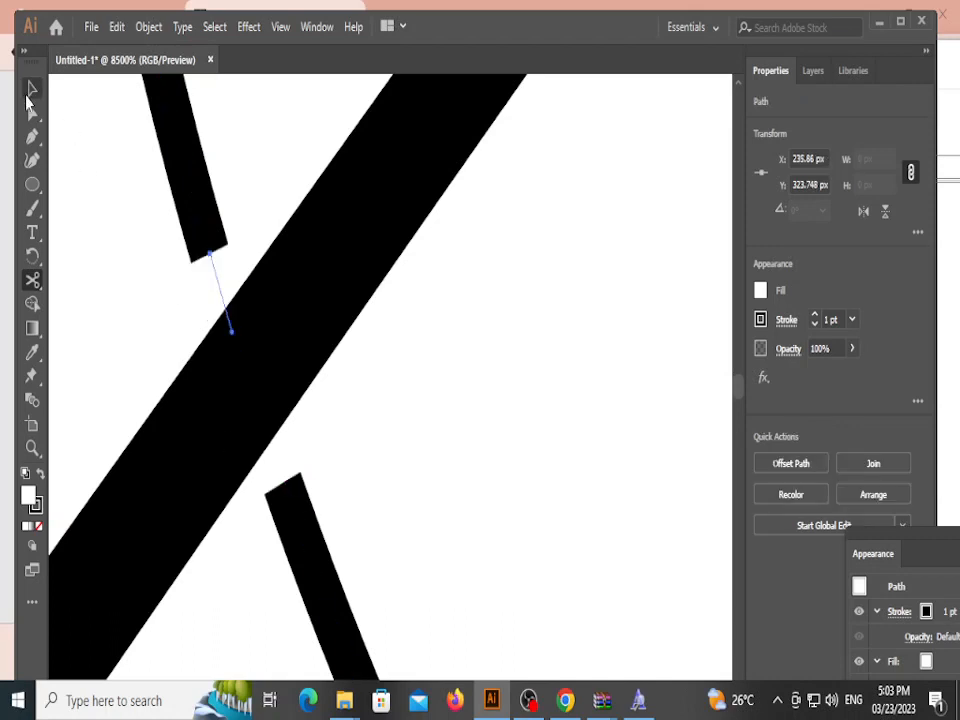
left_click(467, 398)
scroll(467, 399, "down", 3)
scroll(470, 430, "down", 3)
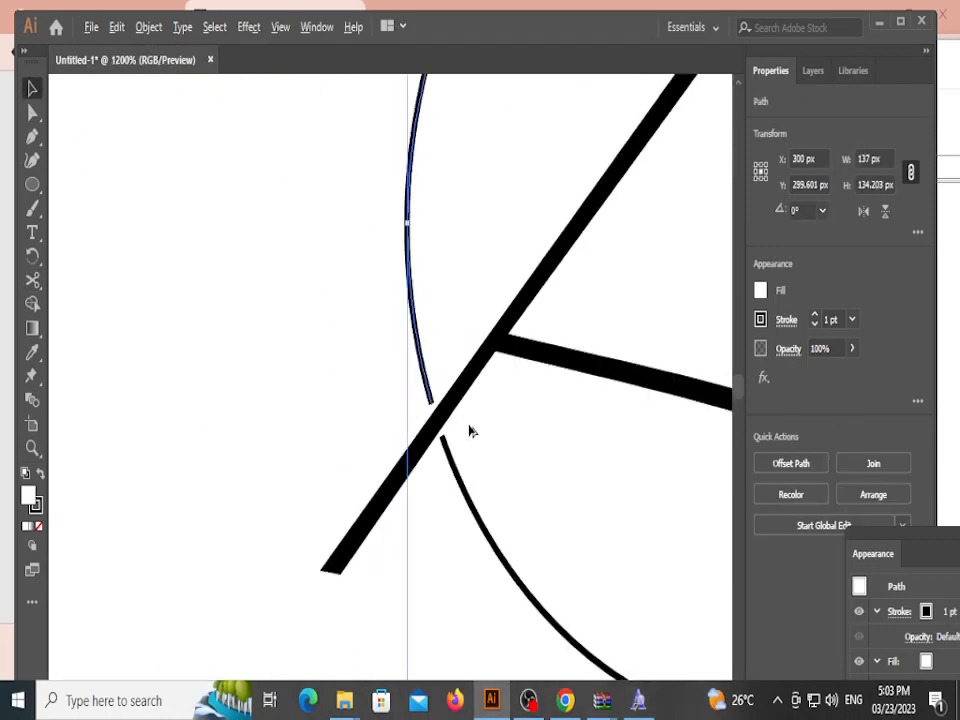
left_click(351, 435)
Step: Widen the gap at the A's upright leg by shifting the large ellipse piece 1 px right and pulling the lower-left arc's end back to X 303.5 px
scroll(351, 435, "down", 4)
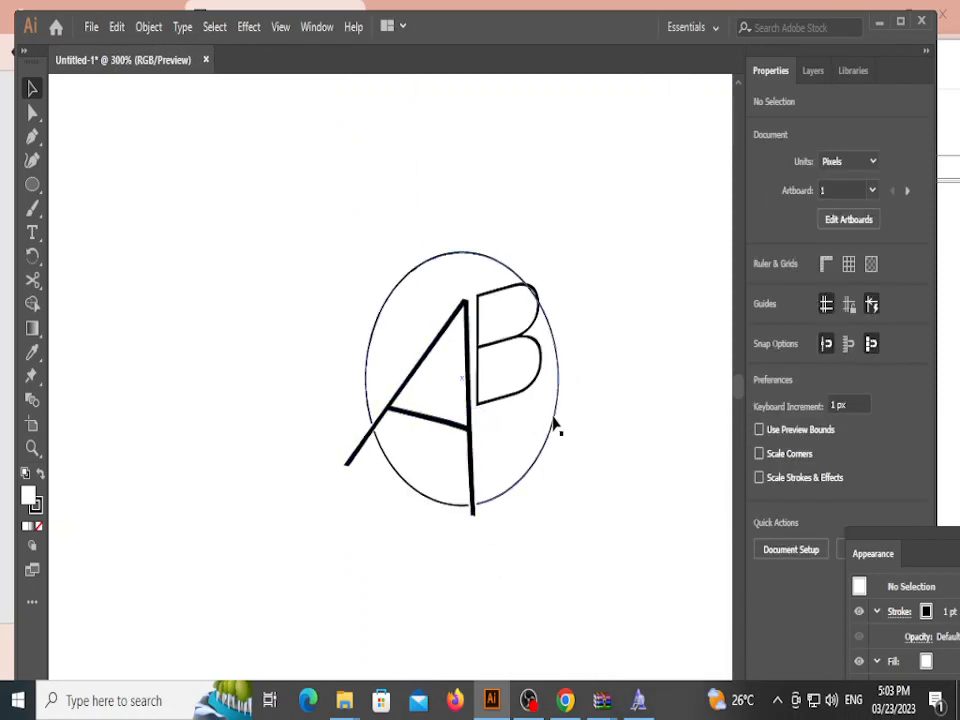
scroll(467, 514, "up", 8)
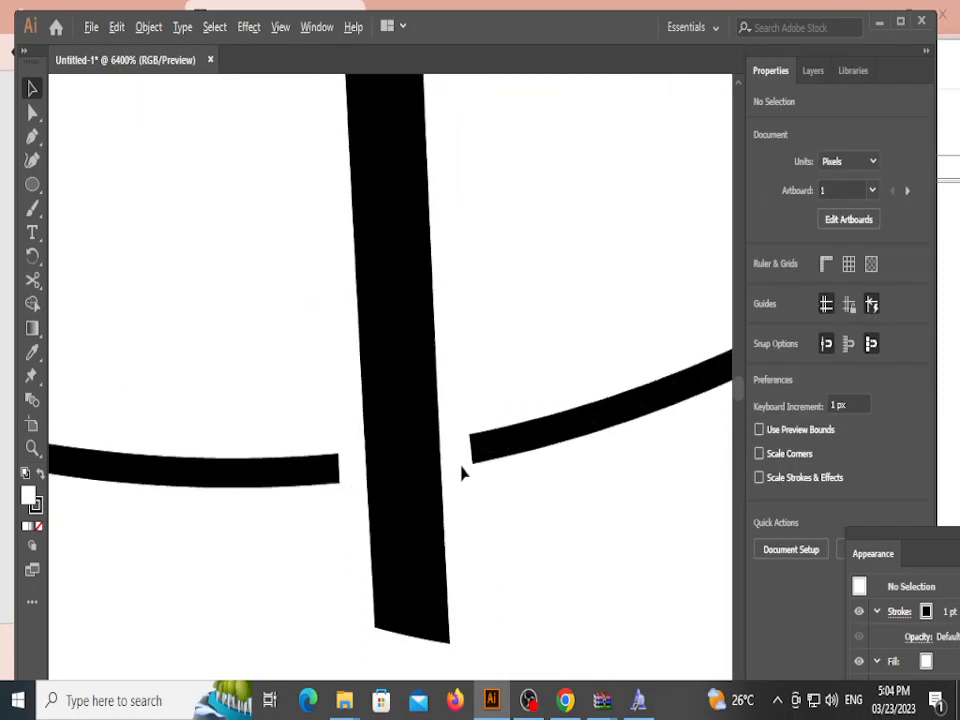
left_click(512, 447)
left_click(32, 112)
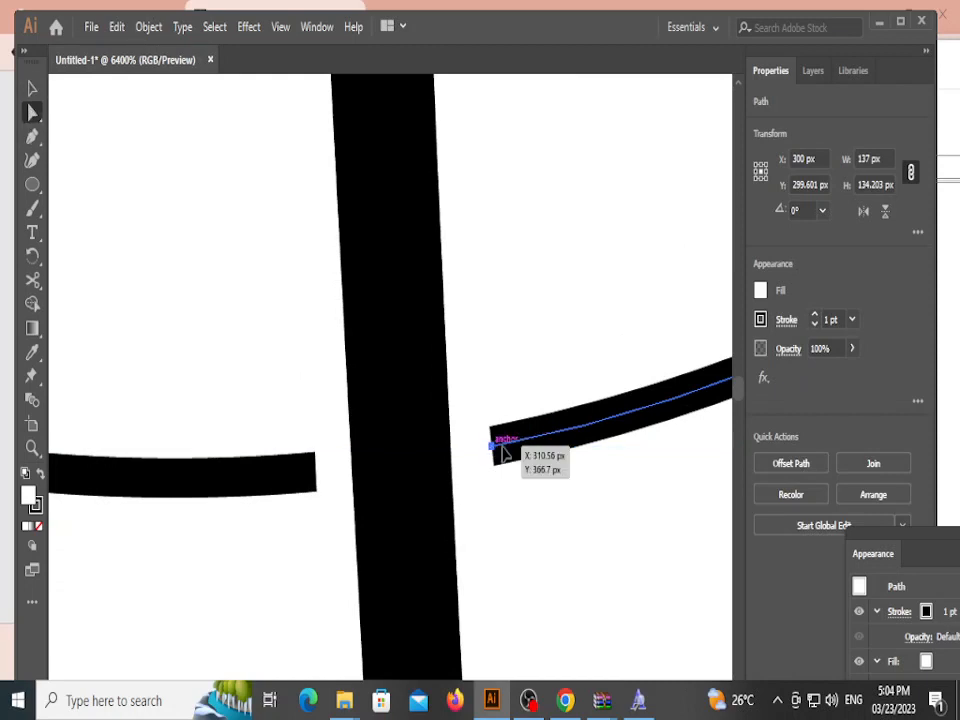
mouse_move(503, 452)
left_mouse_down()
mouse_move(529, 435)
mouse_move(538, 452)
left_mouse_up()
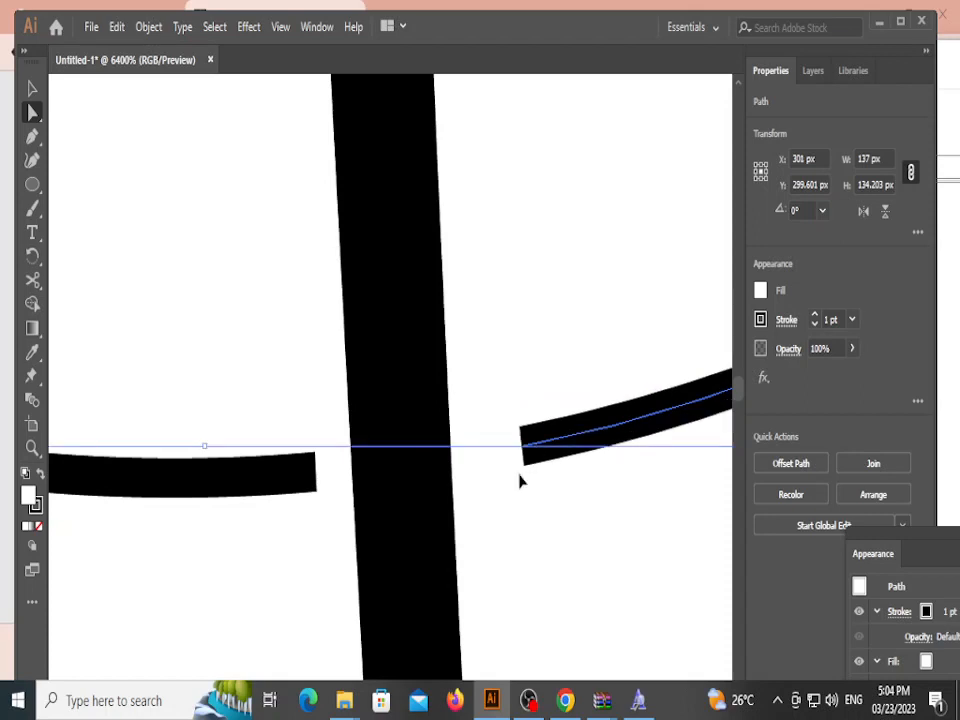
left_click(309, 476)
left_click_drag(315, 477, 286, 479)
left_click(326, 468)
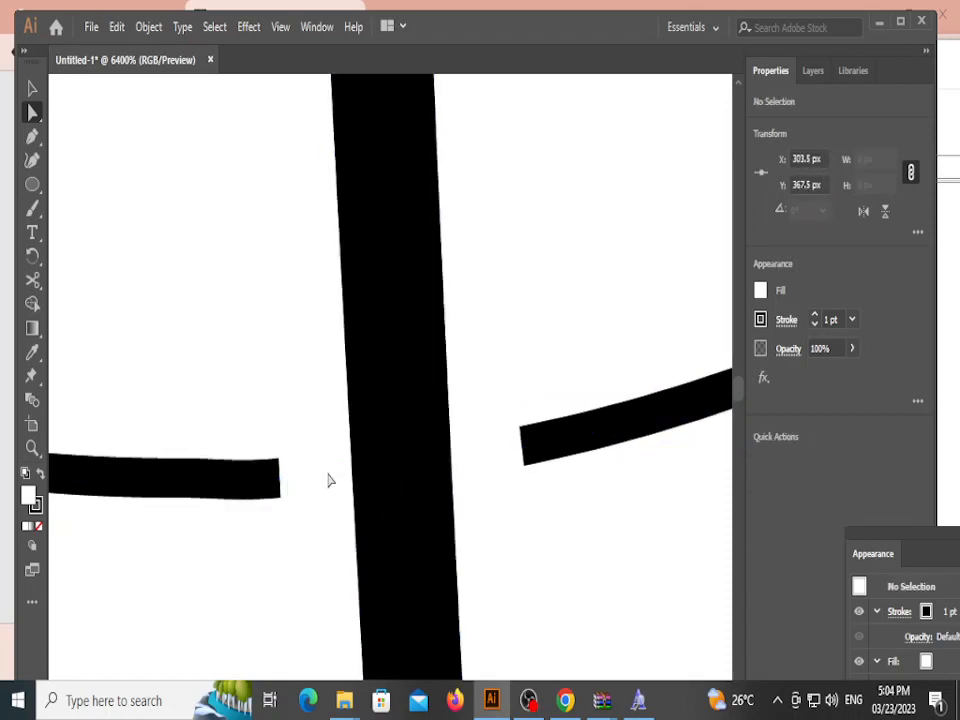
Step: Pull the upper ellipse end beside the A's slanted leg back to X 236.5 px, Y 322.5 px
scroll(330, 476, "down", 5)
scroll(111, 280, "up", 6)
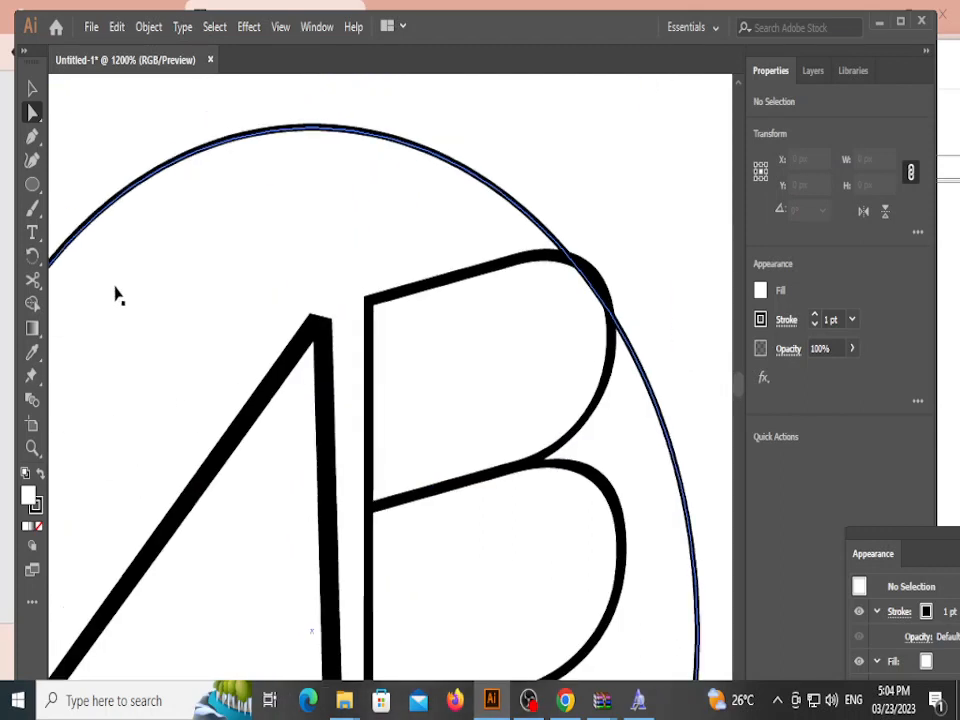
scroll(200, 368, "left", 4)
scroll(200, 376, "up", 8)
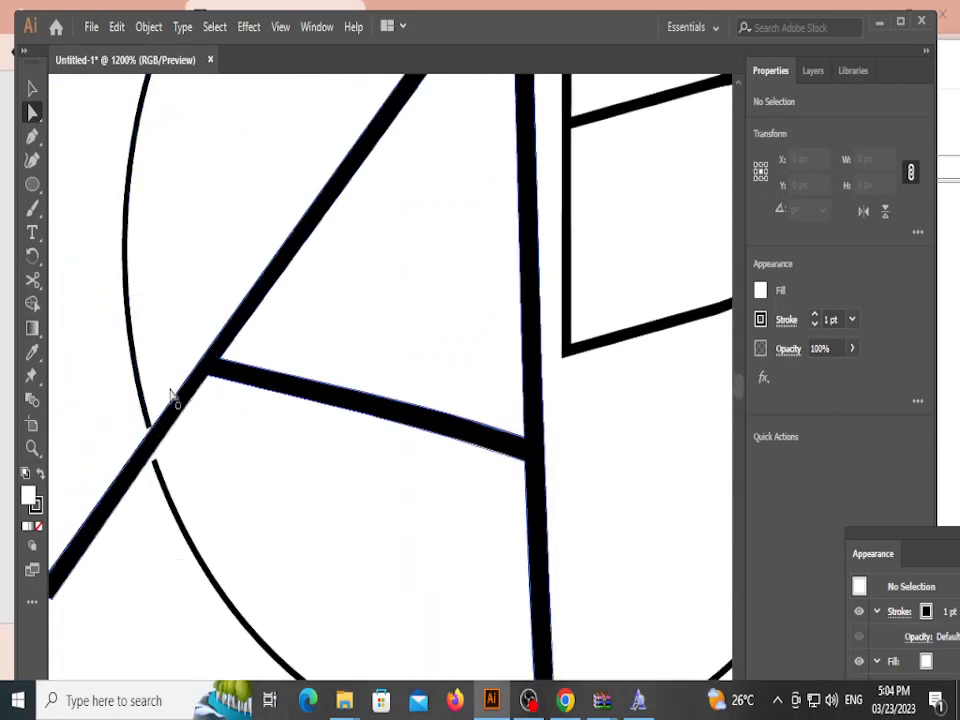
left_click(175, 481)
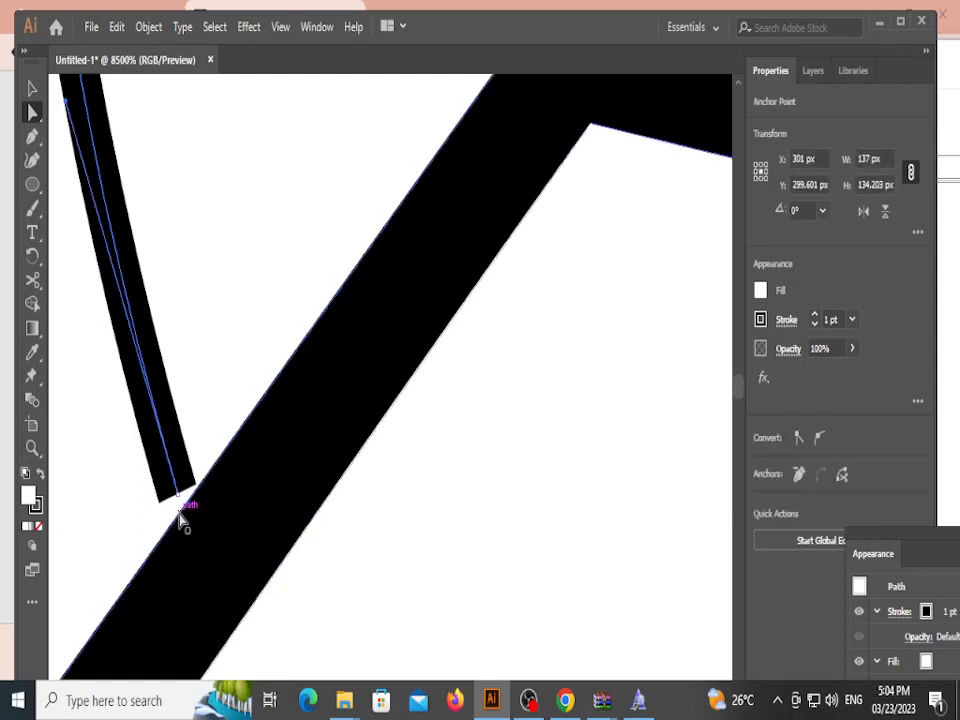
left_click_drag(178, 491, 164, 428)
Step: Pull the lower-left arc's upper end anchor slightly away from the A's slanted leg, following the arc's curve
scroll(171, 495, "down", 6)
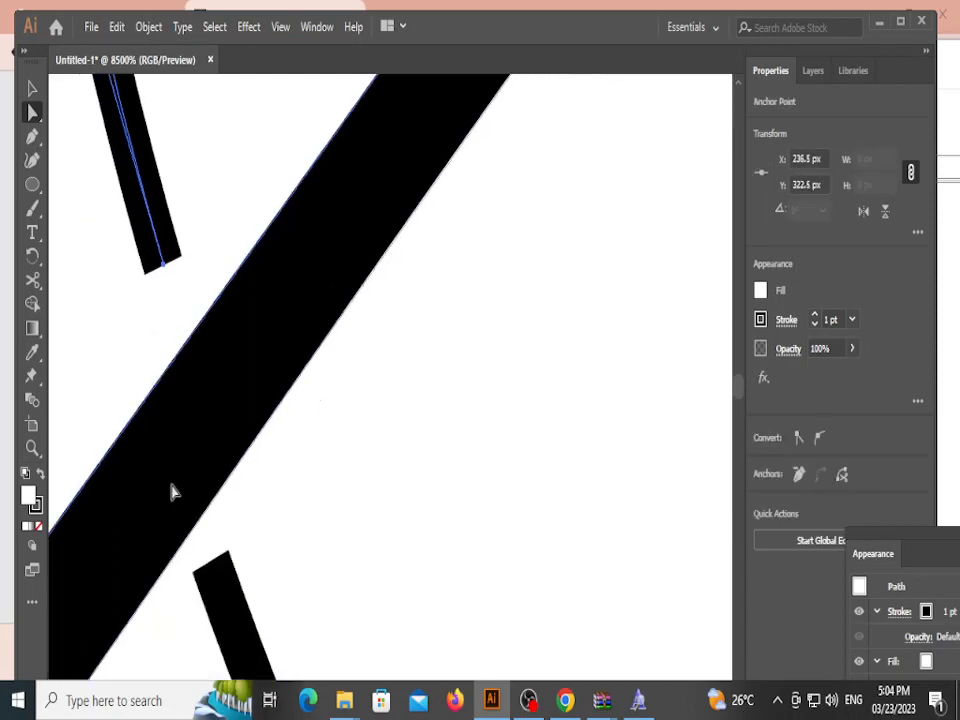
left_click(211, 405)
left_click(212, 409)
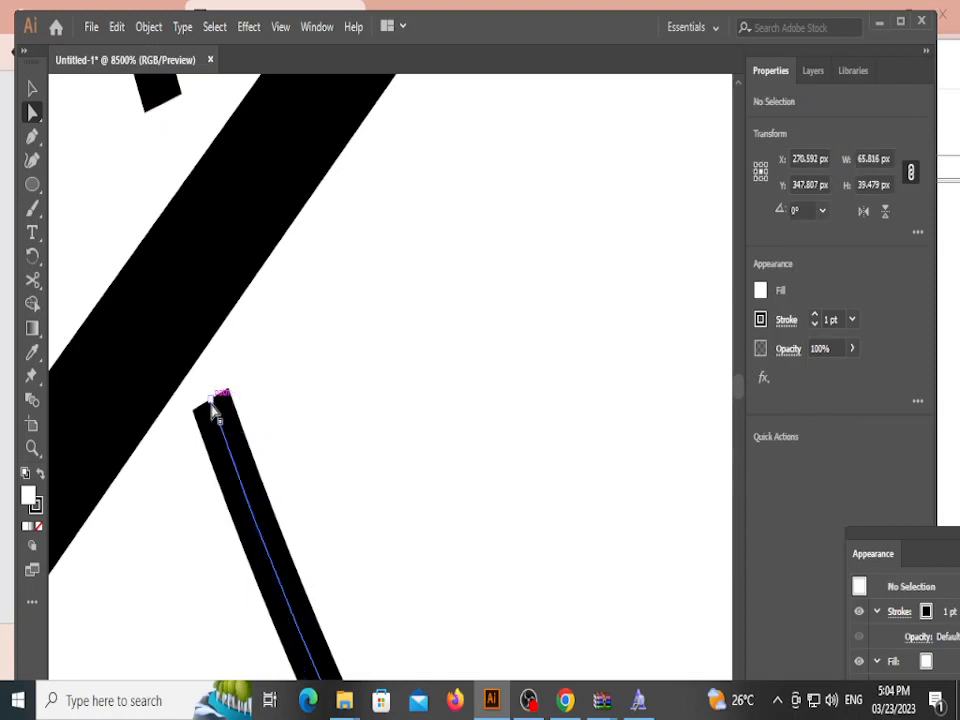
left_click_drag(215, 403, 250, 438)
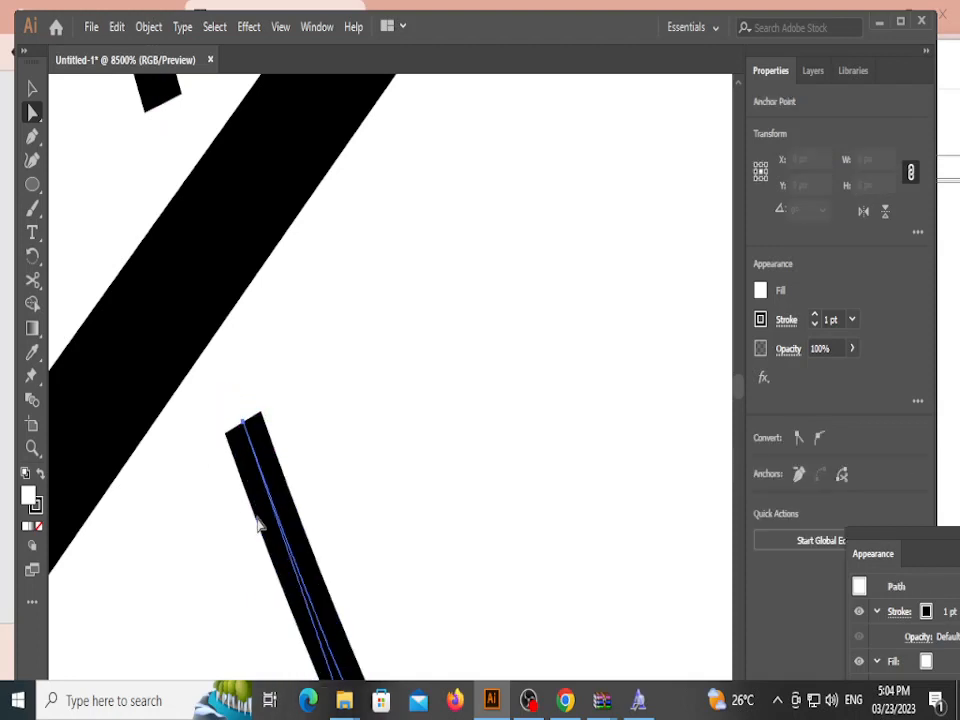
key("ctrl+z")
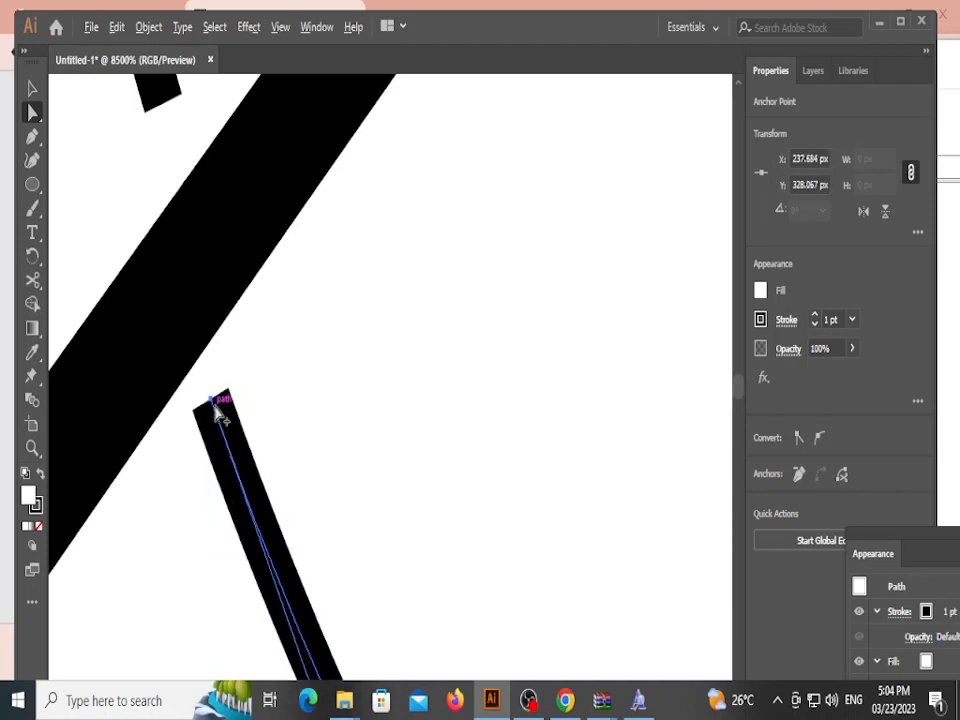
scroll(223, 407, "up", 4)
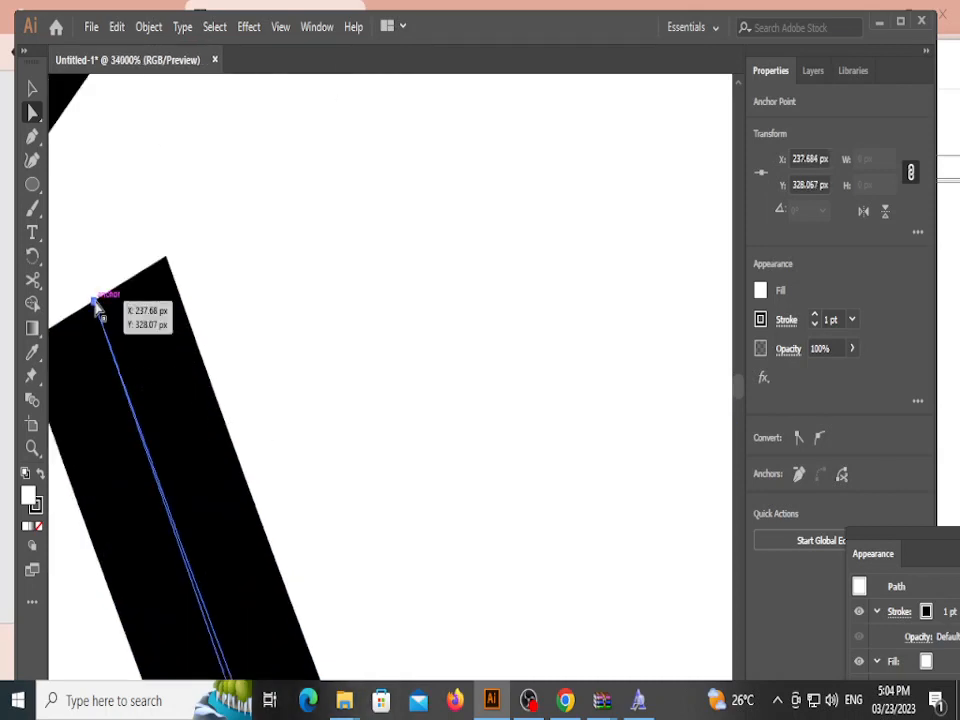
left_click_drag(96, 305, 157, 478)
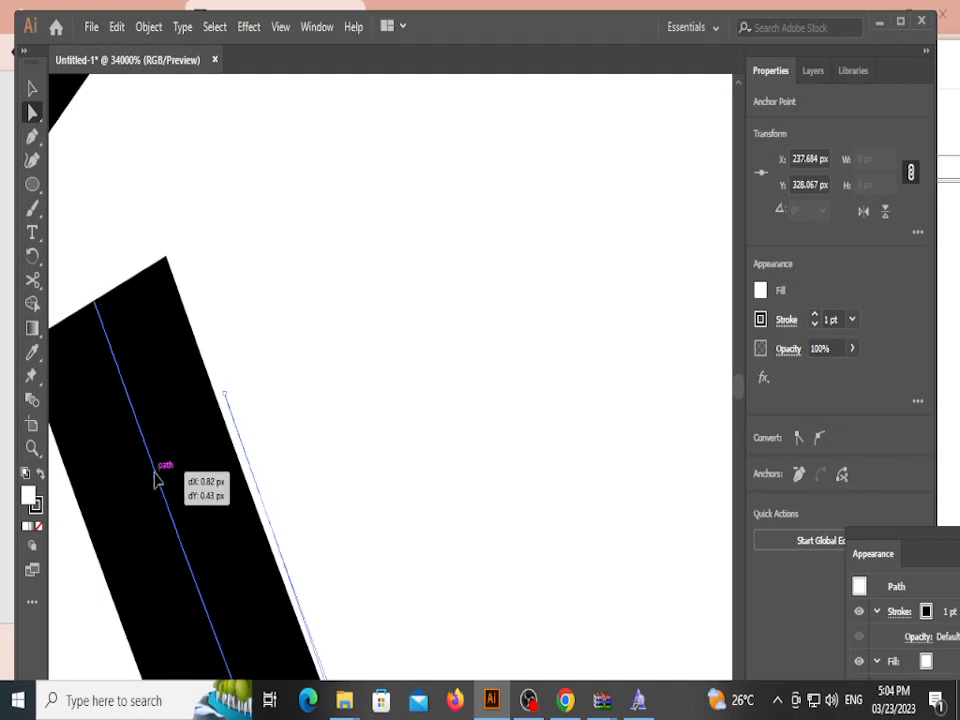
left_click_drag(155, 480, 167, 511)
left_click(243, 422)
scroll(238, 433, "down", 8)
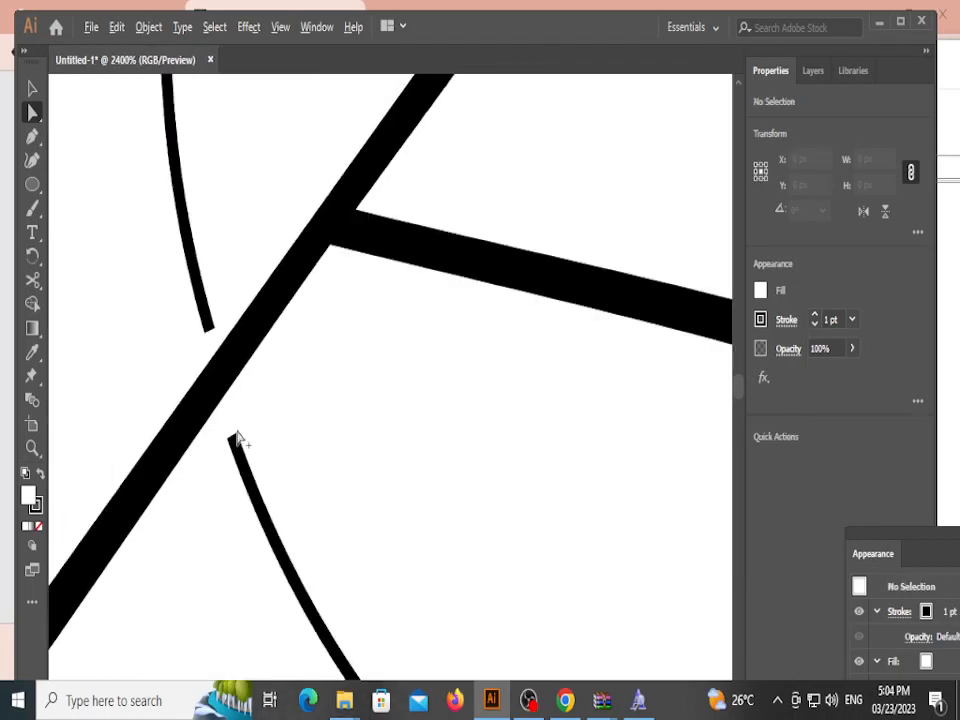
scroll(237, 437, "down", 5)
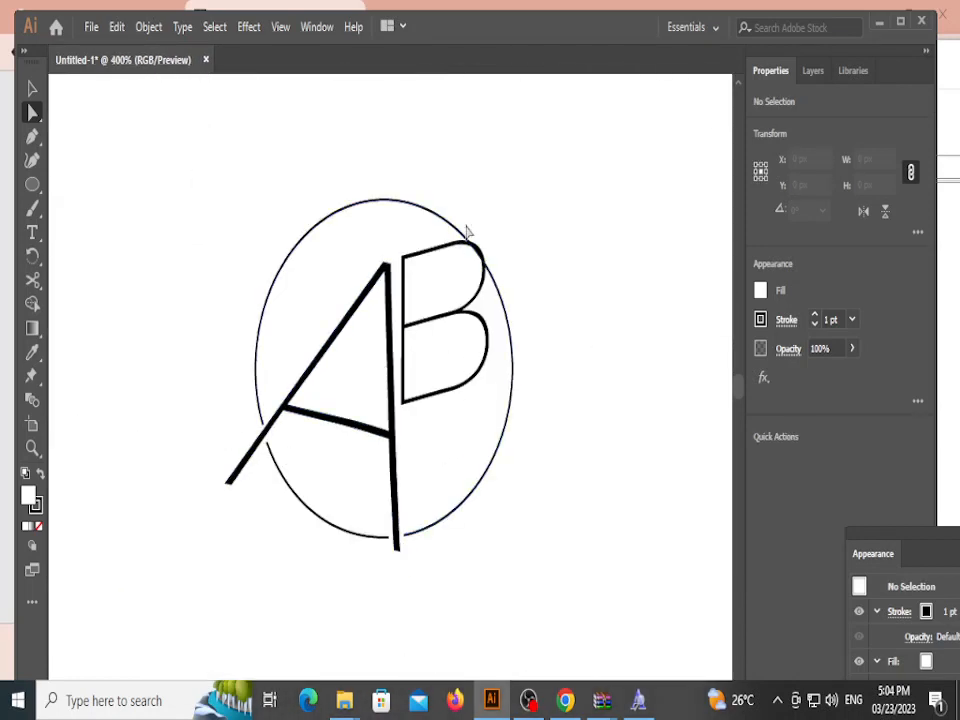
Step: Cut the ellipse outline just above and just below where it crosses the B's upper bowl, using the Scissors tool
scroll(482, 253, "up", 5)
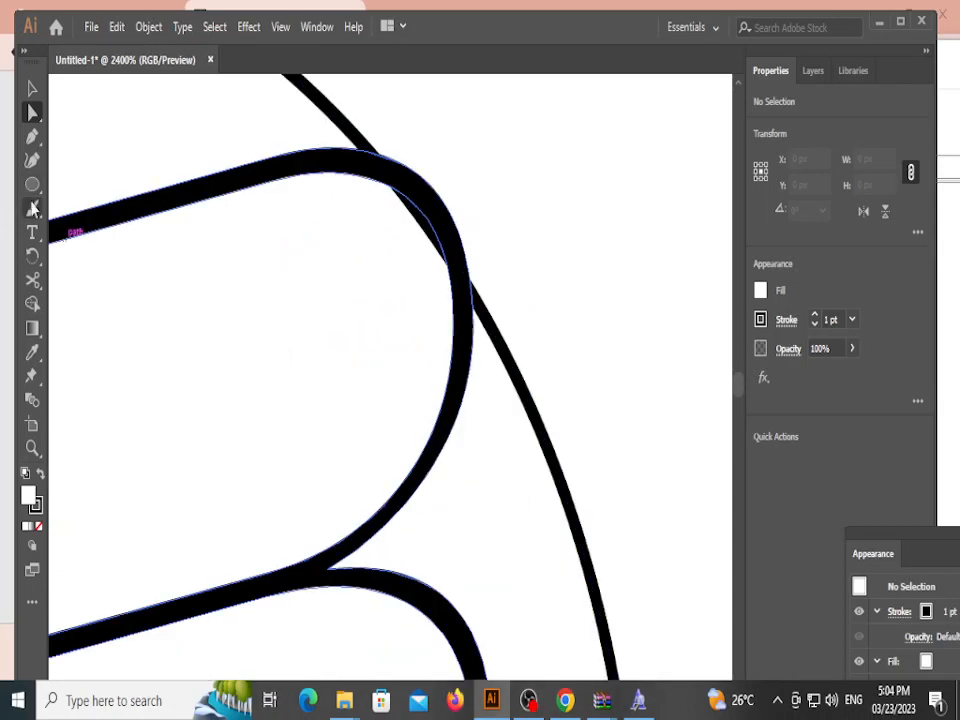
left_click(33, 280)
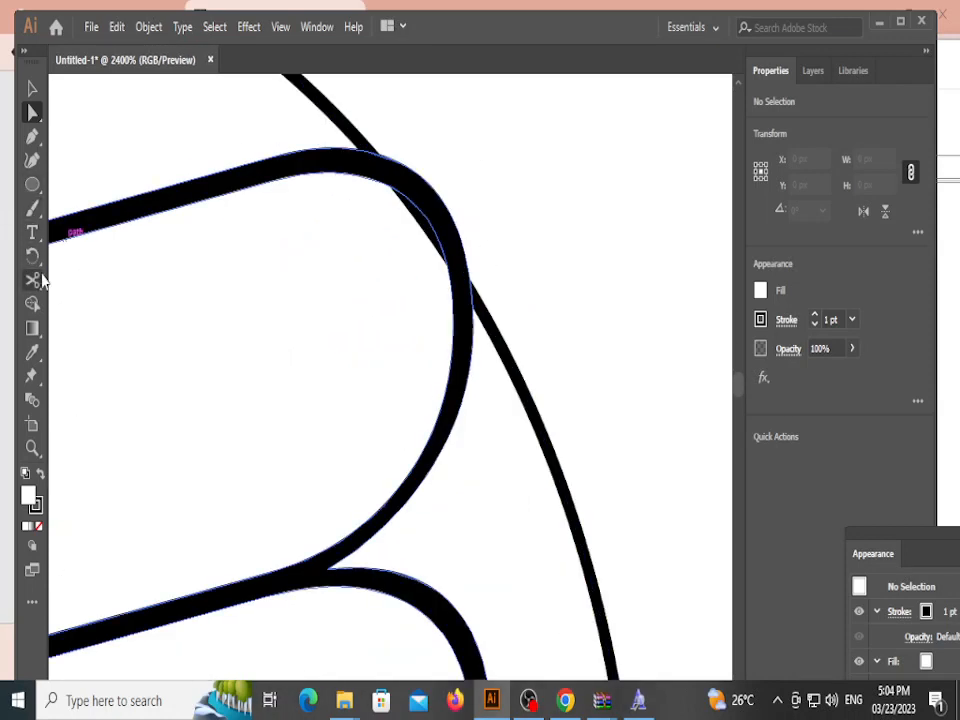
left_click(325, 105)
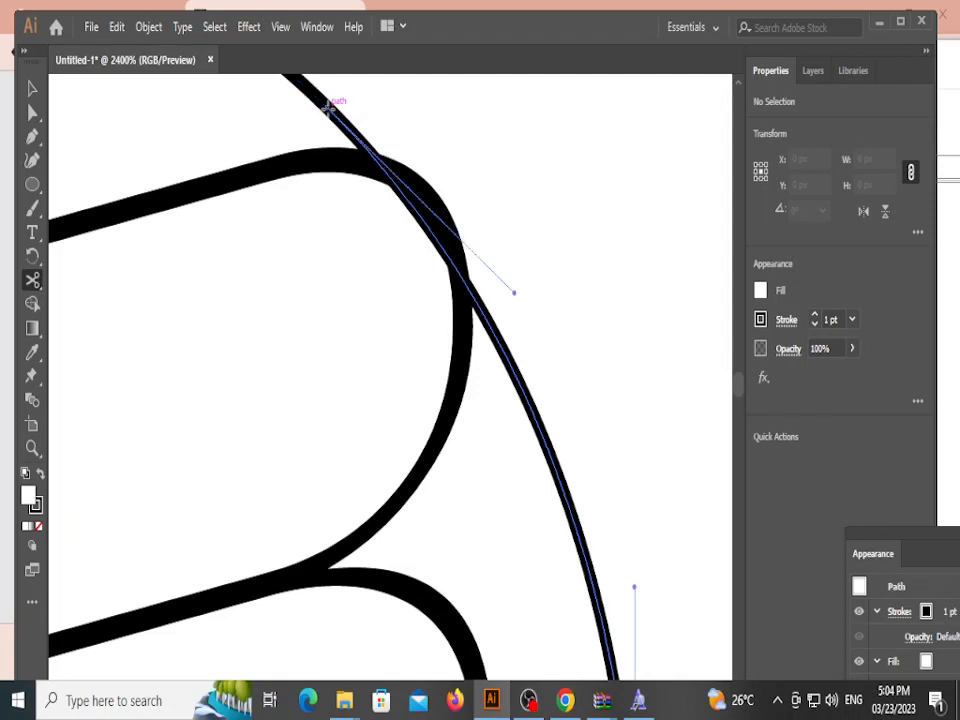
left_click(498, 341)
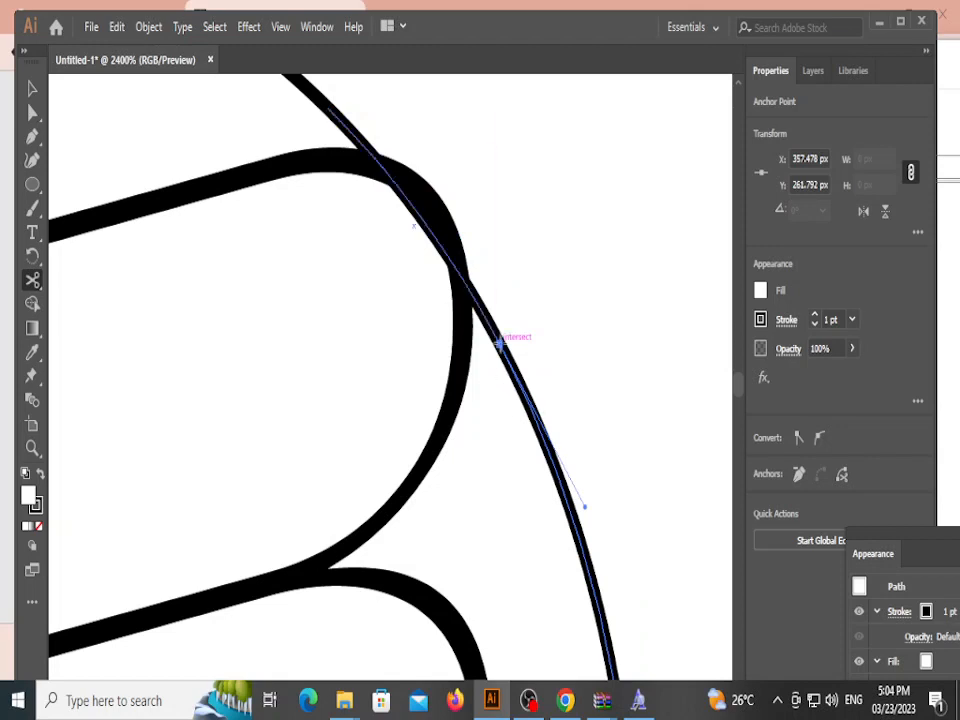
left_click(498, 341)
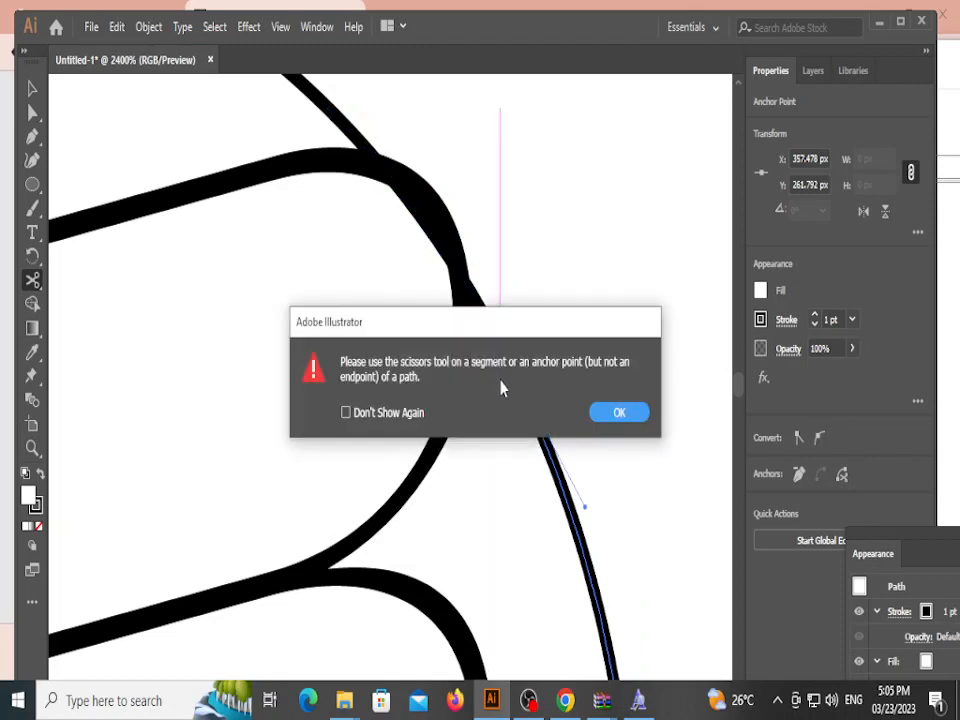
left_click(615, 414)
left_click(615, 414)
left_click(607, 416)
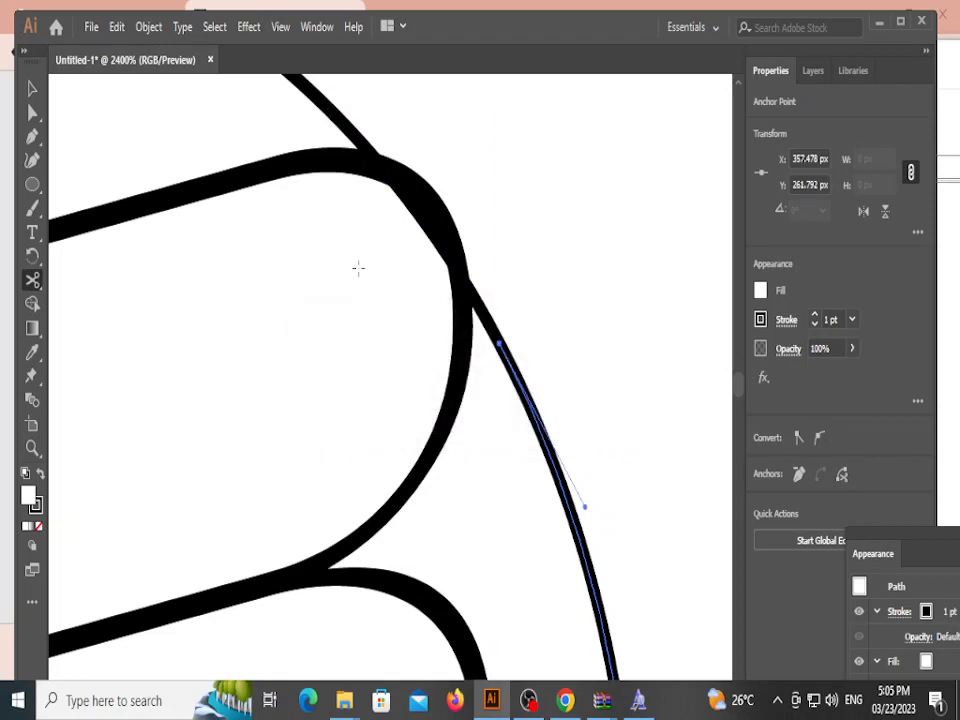
Step: Delete the cut ellipse segment that overlaps the B's upper bowl
left_click(31, 87)
left_click(628, 236)
left_click(495, 332)
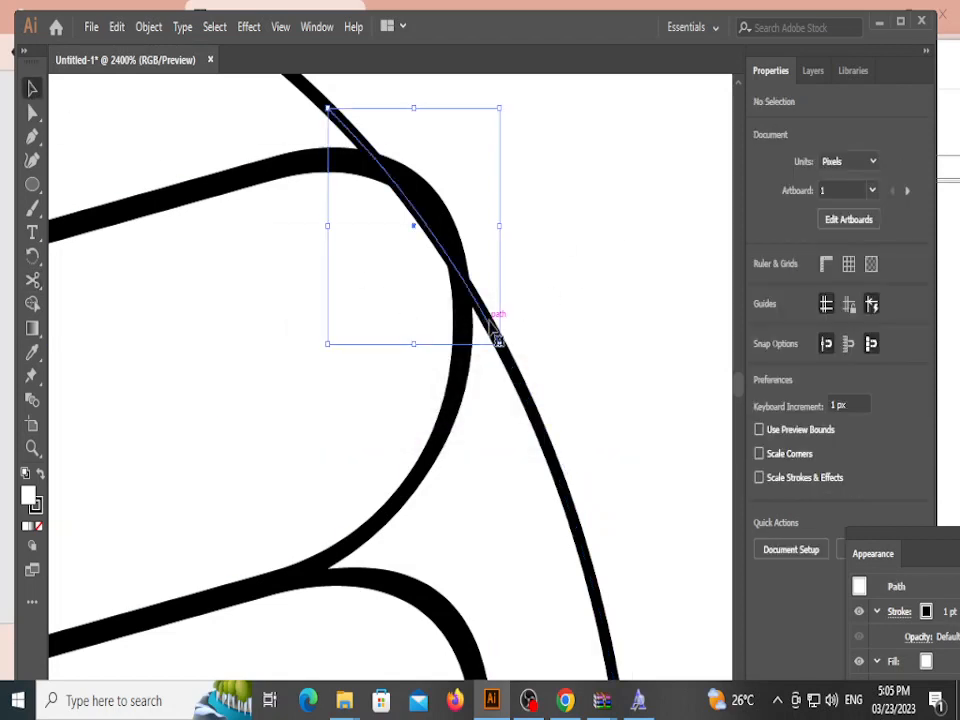
key("Delete")
left_click(144, 130)
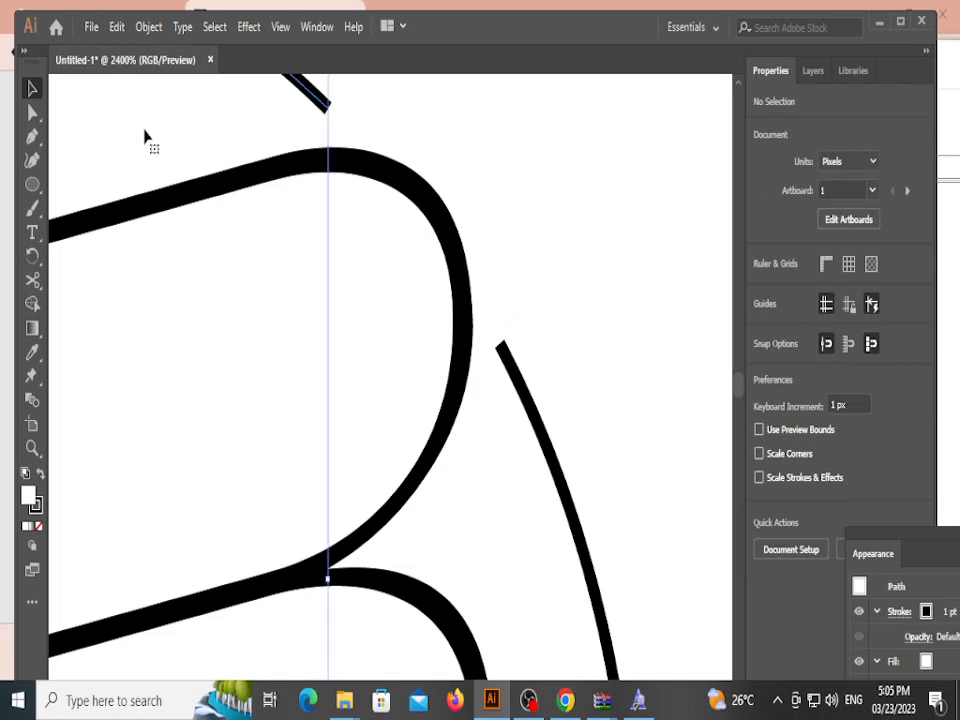
Step: Examine the monogram and the gaps in its ellipse outline, both up close and at full artboard size
scroll(144, 130, "down", 4)
scroll(152, 148, "down", 2)
left_click(339, 257)
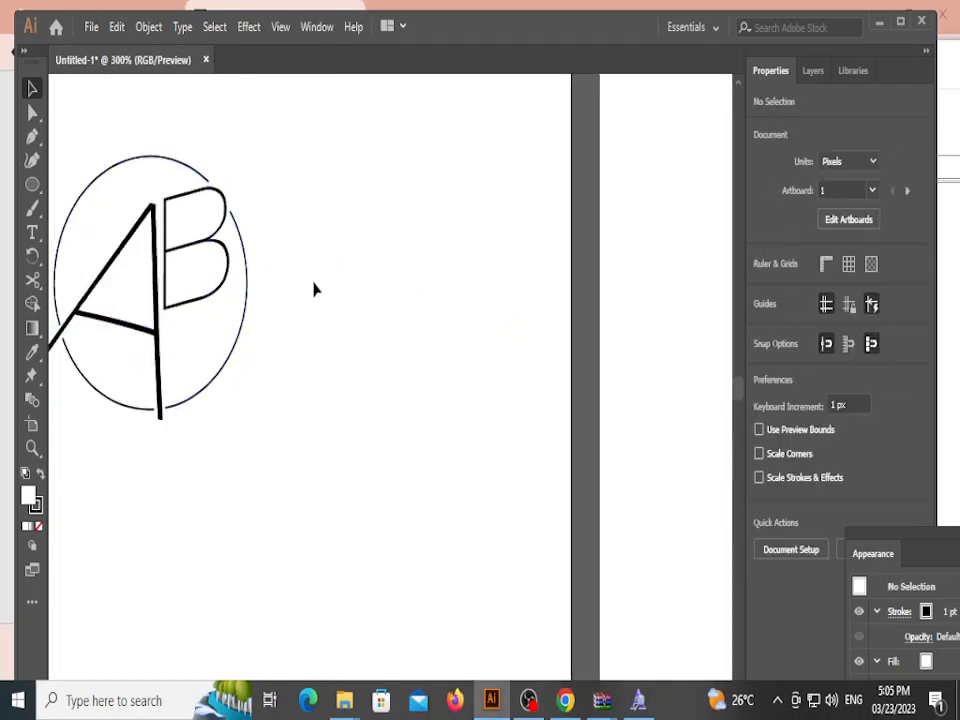
scroll(311, 340, "left", 6)
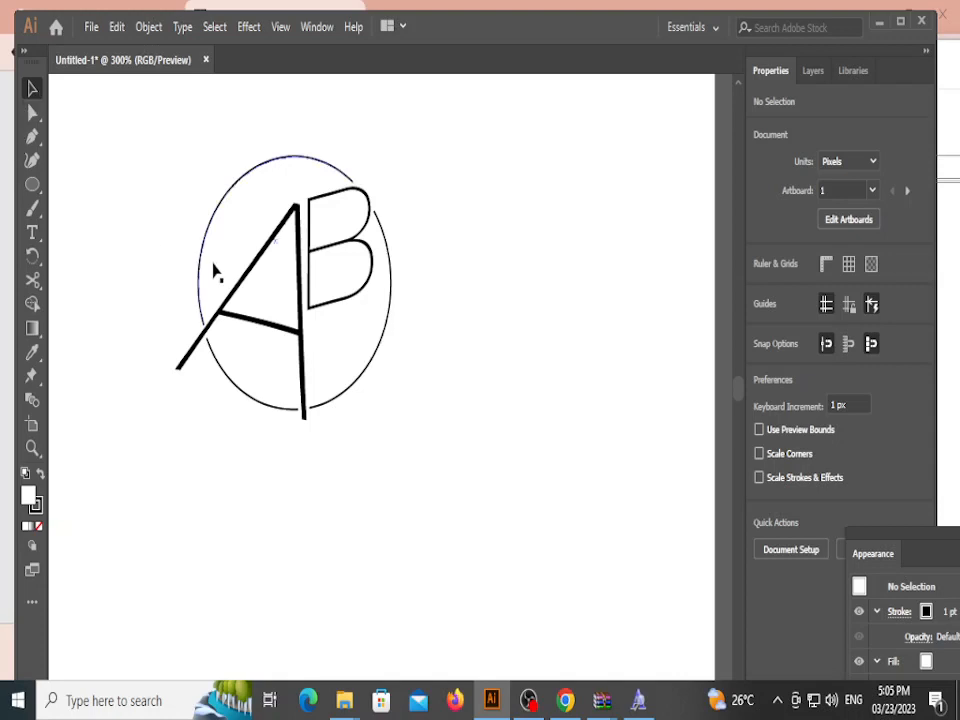
scroll(297, 453, "up", 6)
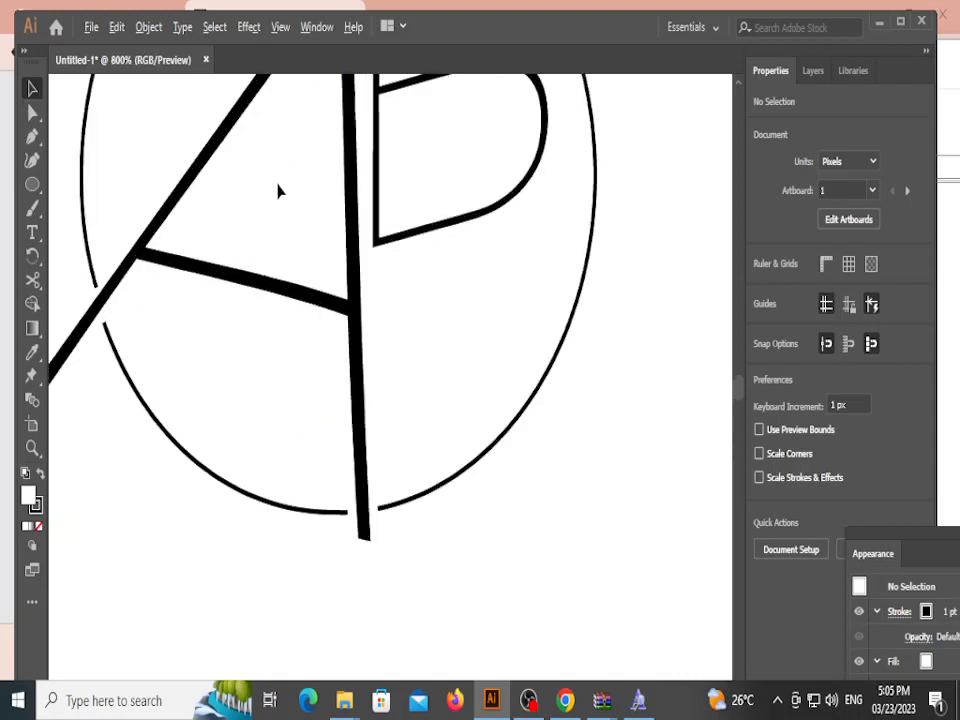
scroll(368, 357, "down", 8)
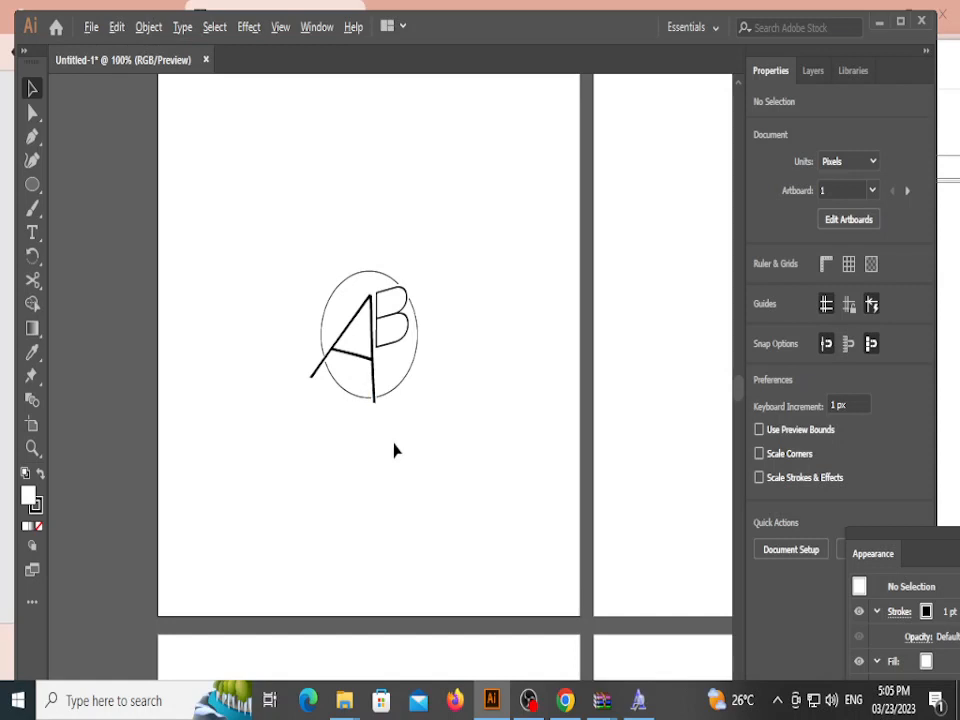
scroll(395, 450, "down", 1)
scroll(400, 455, "up", 4)
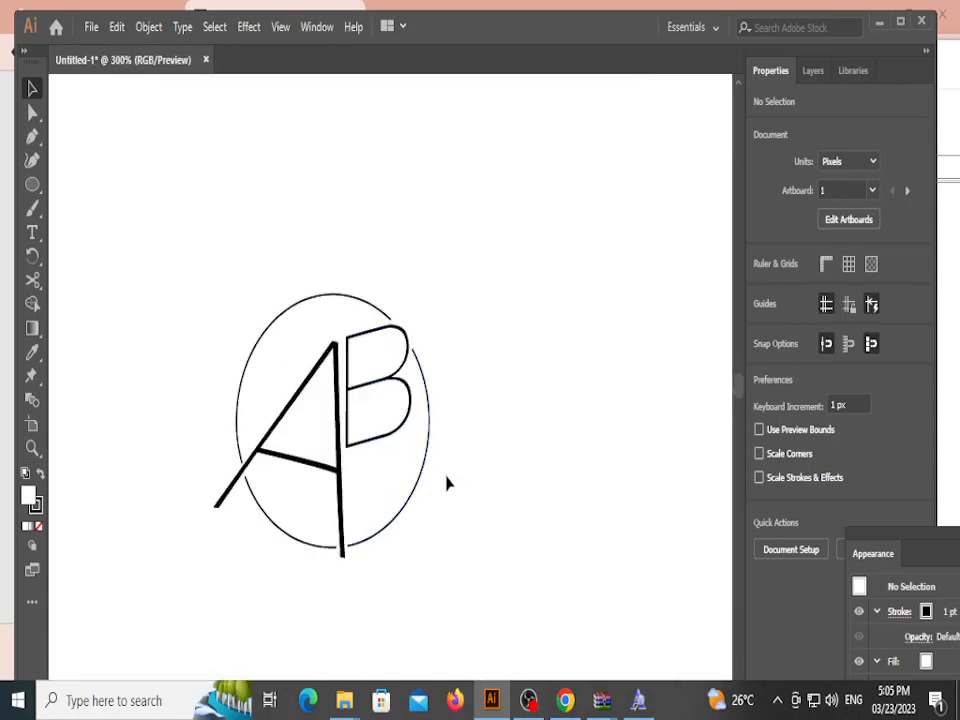
scroll(451, 476, "down", 3)
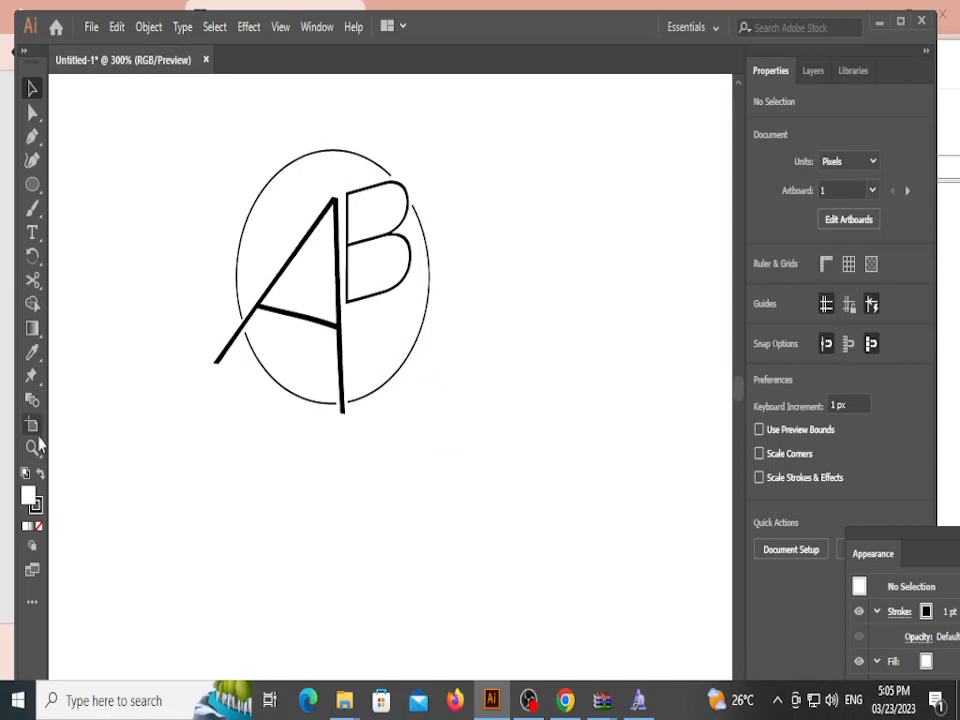
Step: Add the text CREATIVE in capitals as a new point type object beneath the monogram
left_click(34, 235)
left_click(270, 500)
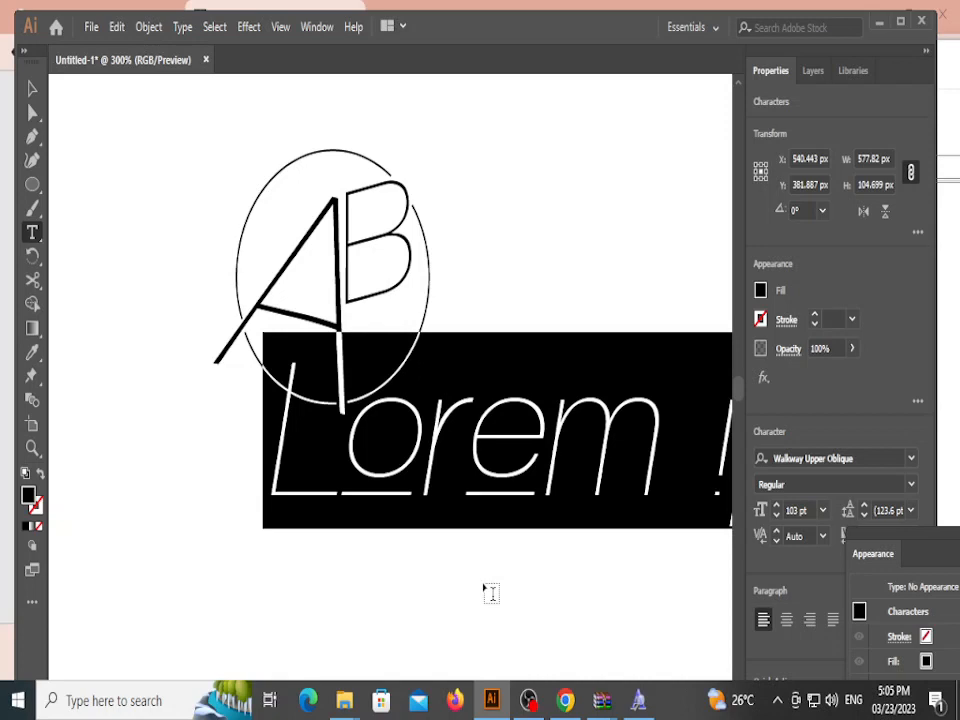
type("Cr")
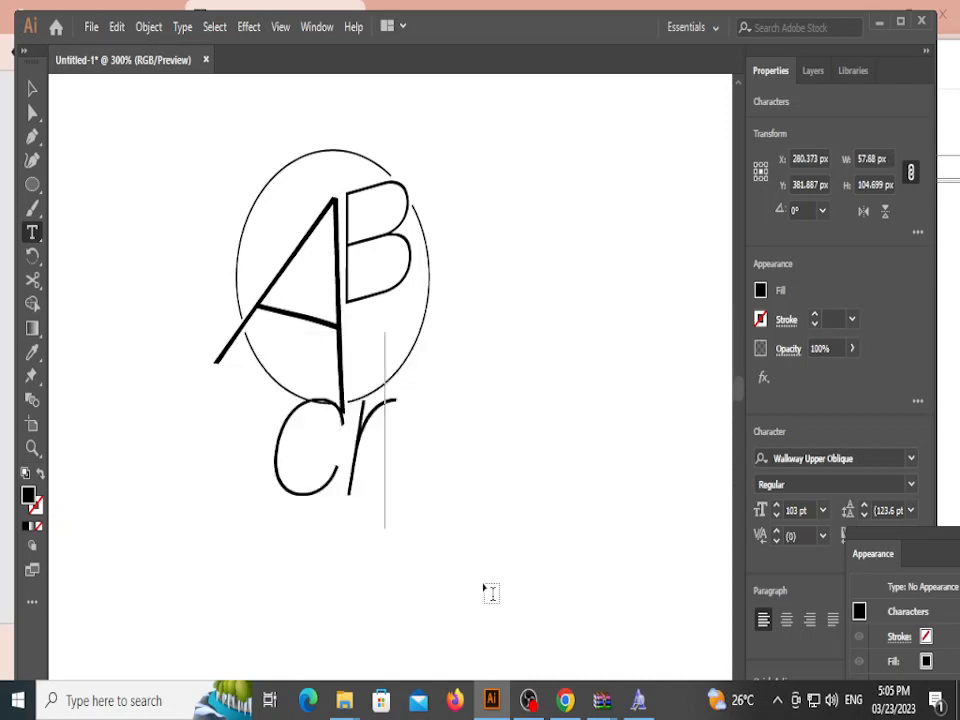
key("BackSpace")
type("RE")
key("BackSpace")
key("BackSpace")
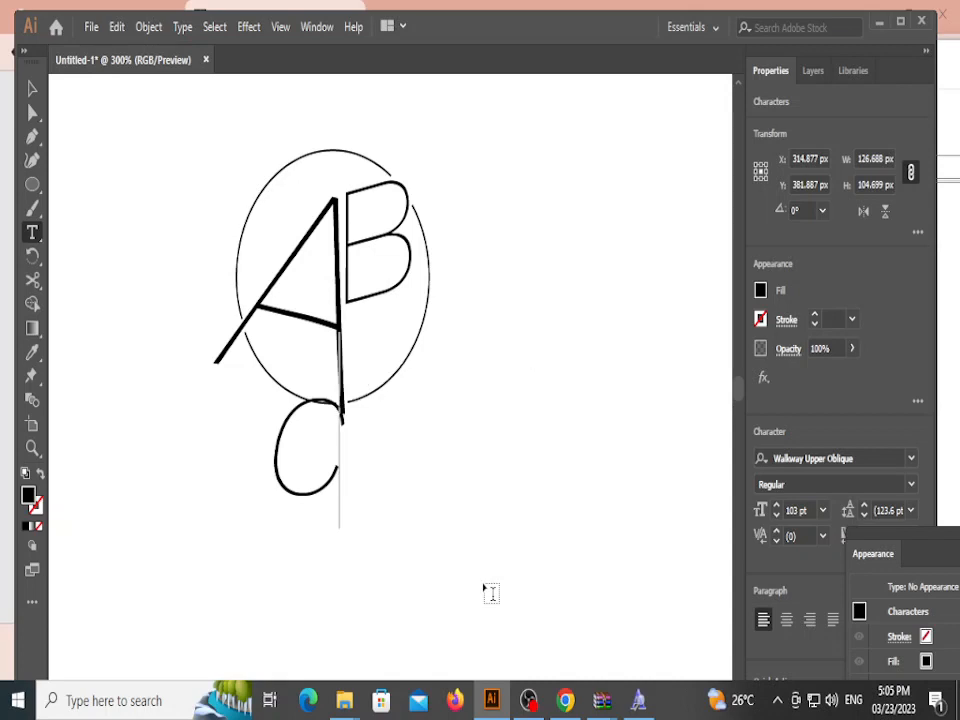
key("BackSpace")
type("CREA")
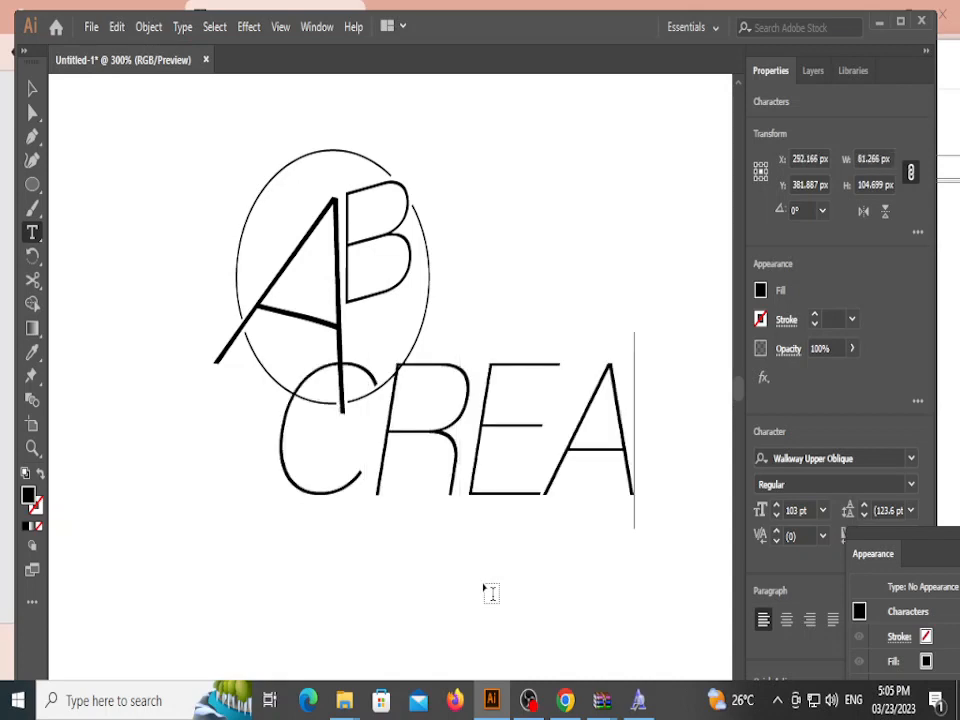
type("TIVE")
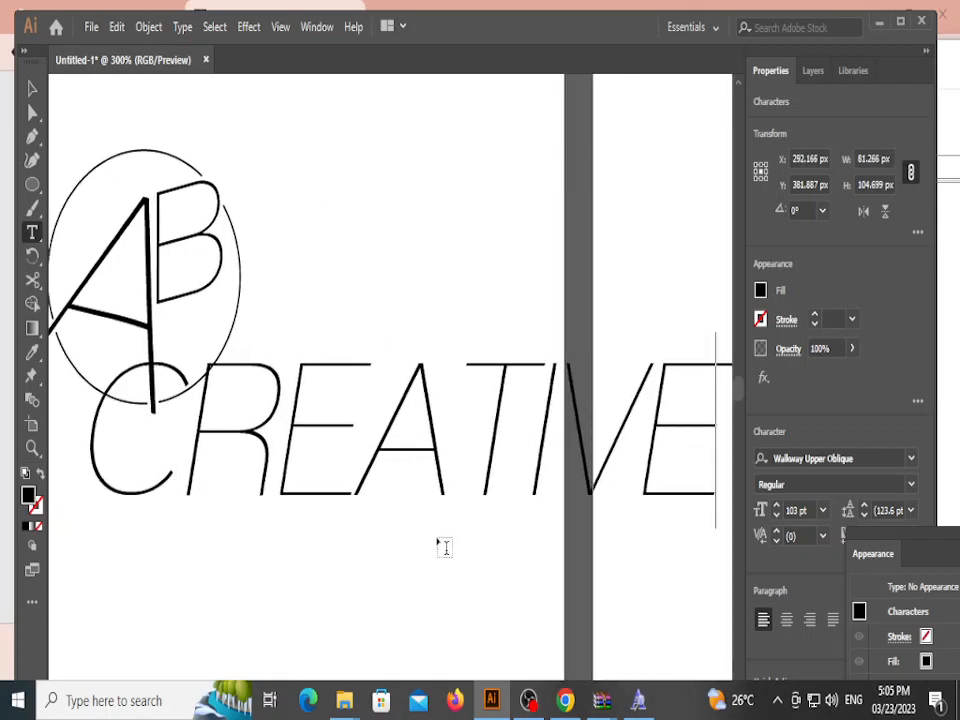
Step: Set the CREATIVE text in the Ormont_Light font at 27 pt
double_click(418, 486)
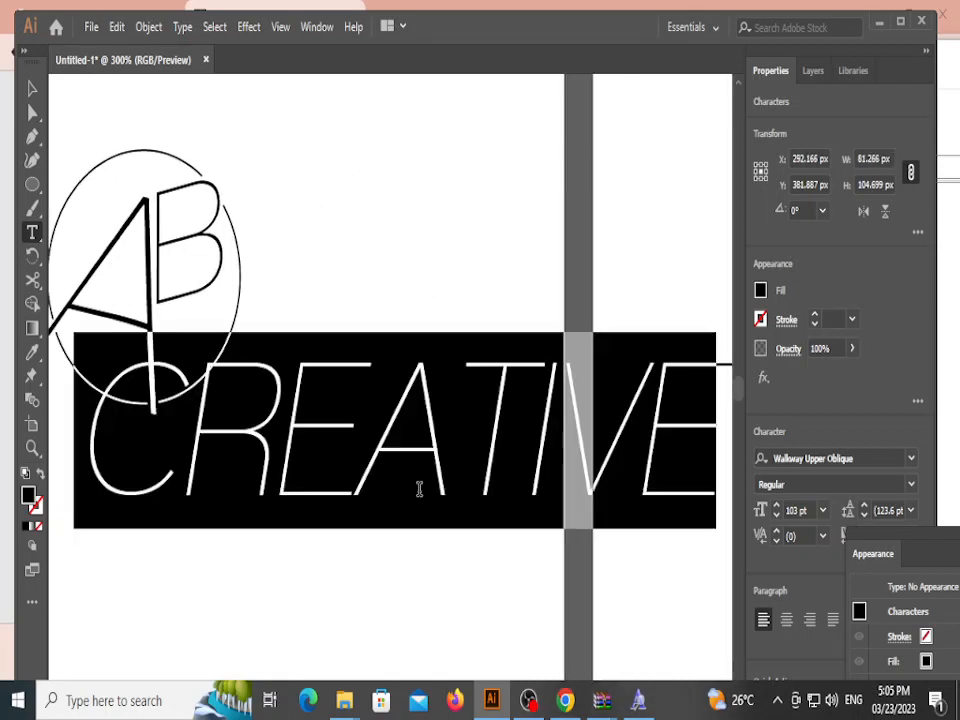
left_click(911, 484)
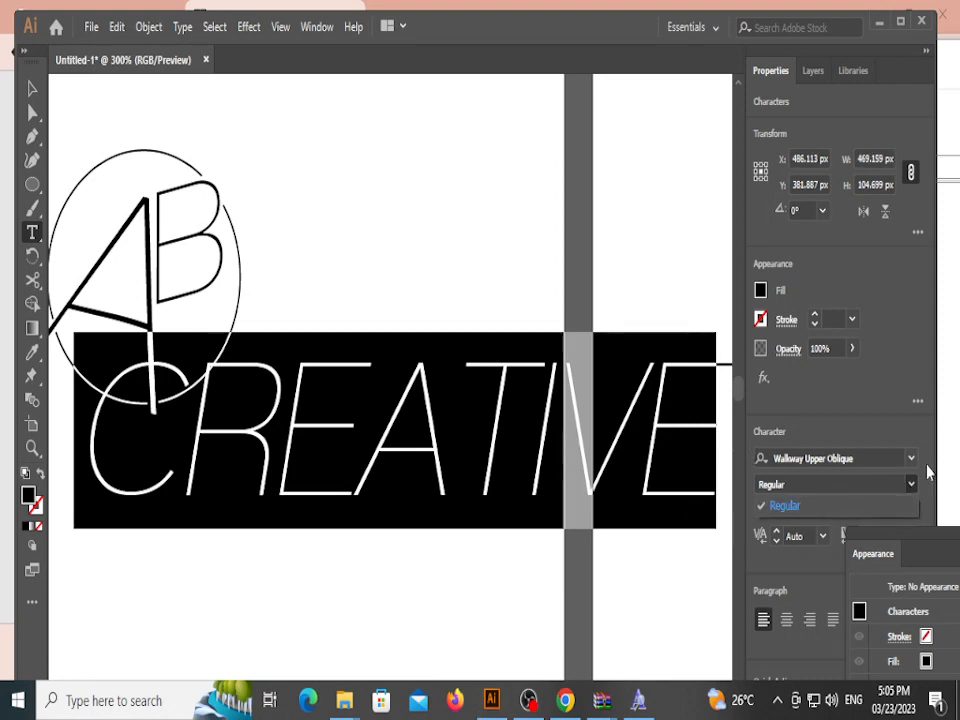
left_click(928, 472)
left_click(911, 458)
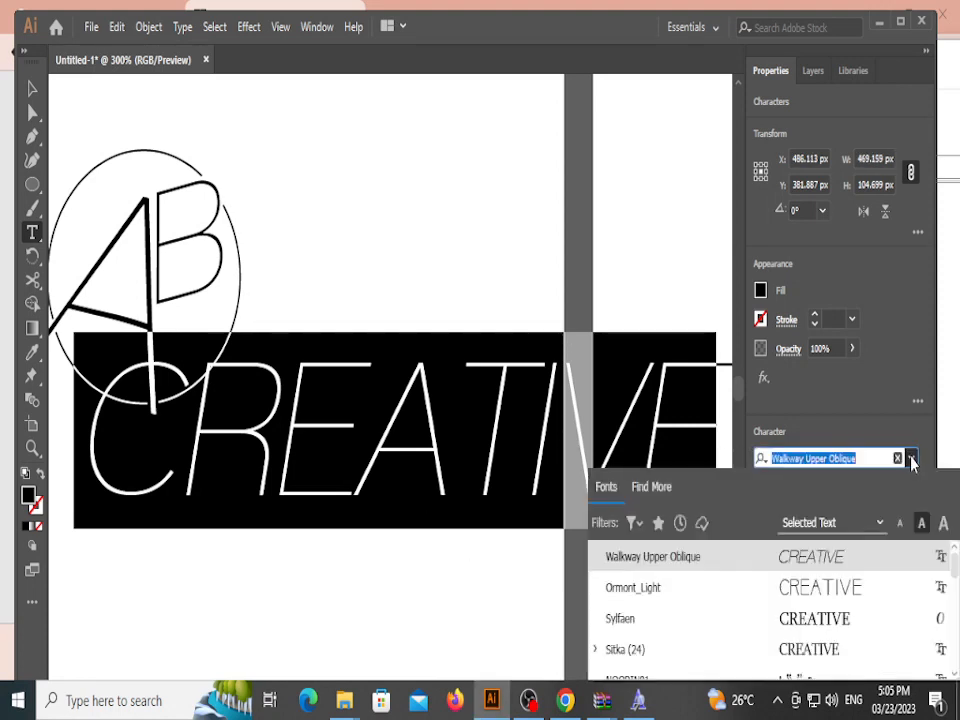
type("OR")
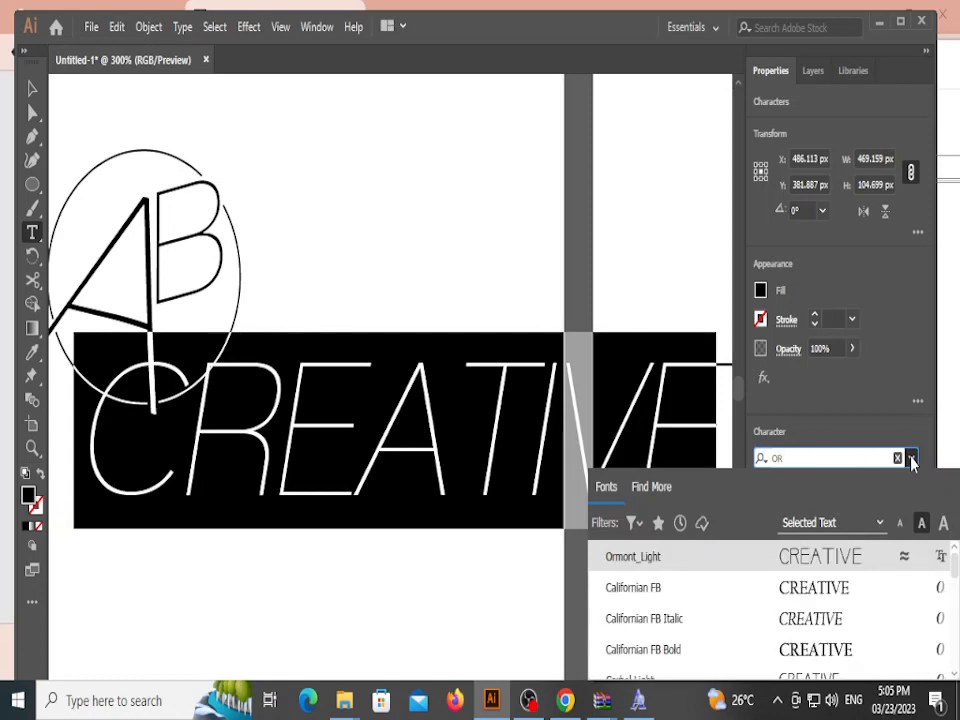
left_click(771, 567)
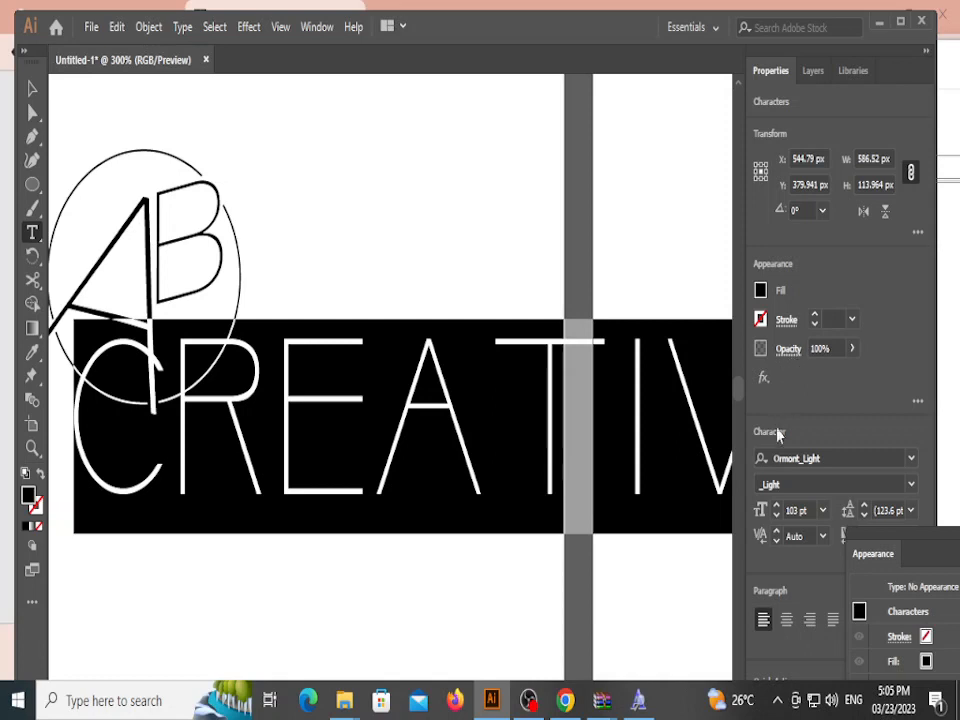
left_click_drag(777, 516, 777, 516)
left_click(33, 92)
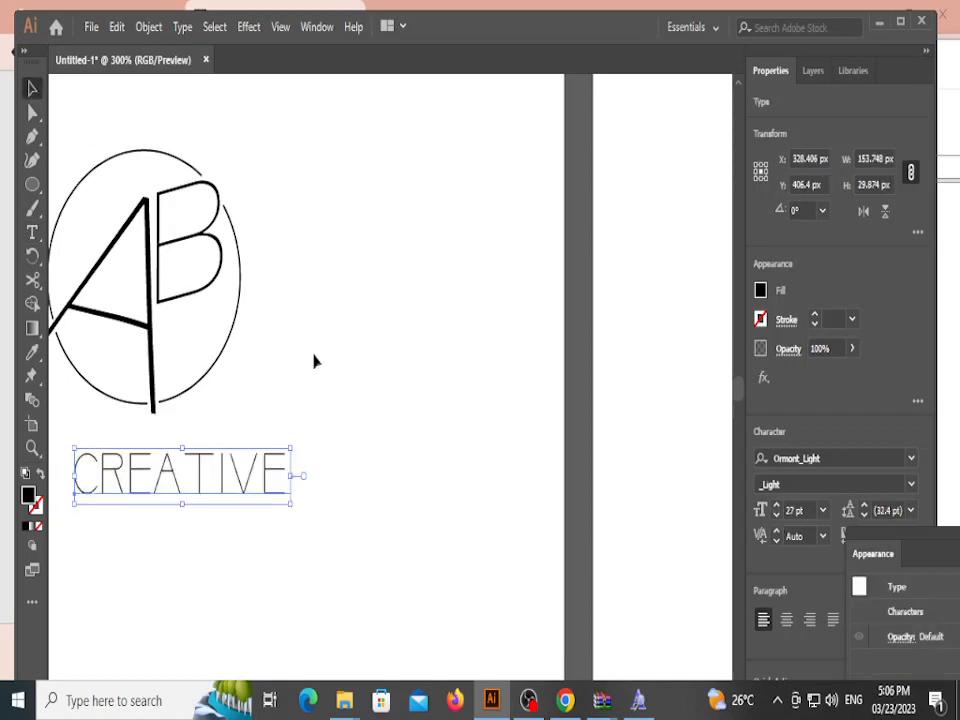
Step: Move the CREATIVE text under the monogram to about X 284.4 px, Y 401.4 px, and group the monogram's letters and ellipse pieces
left_click(315, 360)
left_click_drag(279, 476, 217, 464)
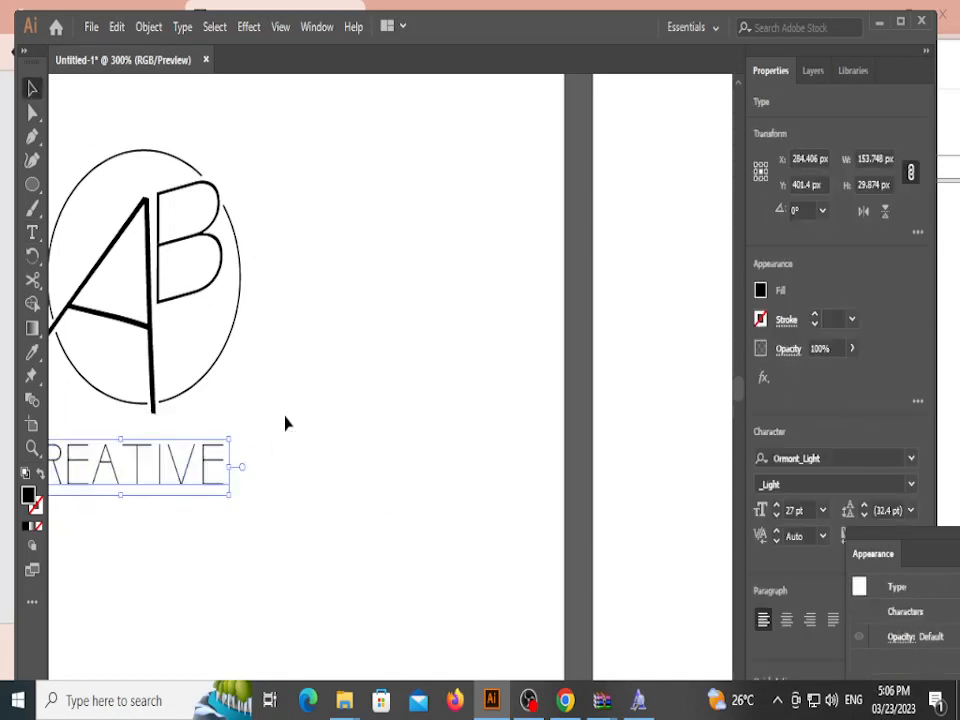
scroll(286, 422, "left", 5)
left_click_drag(194, 136, 449, 414)
key("ctrl+g")
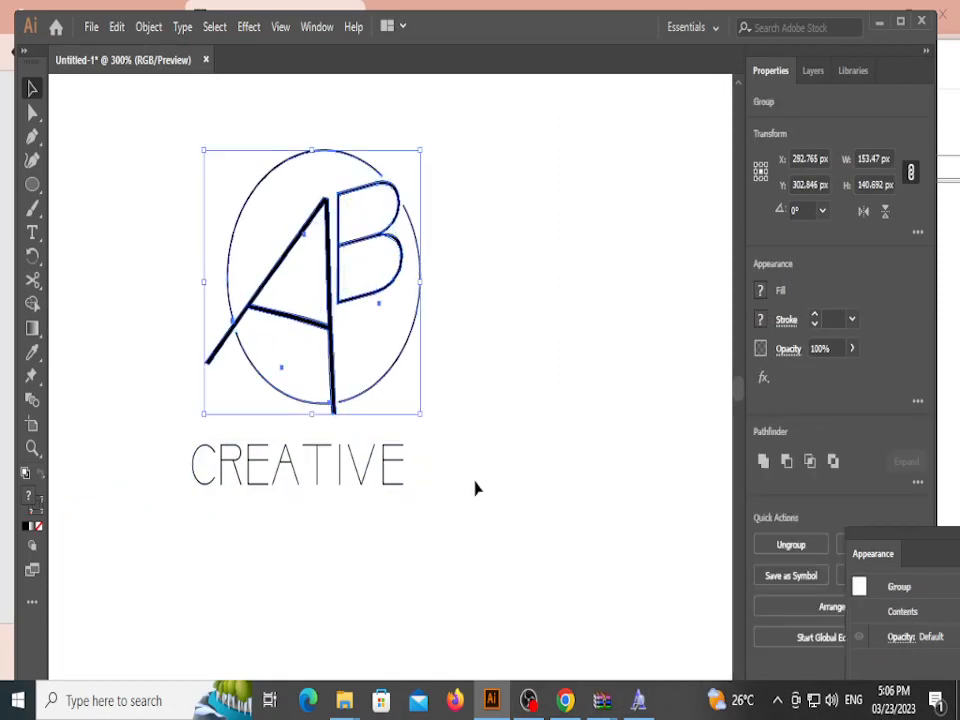
Step: Align the monogram group and the CREATIVE text on their horizontal centers, keeping the text below the monogram
left_click(390, 472)
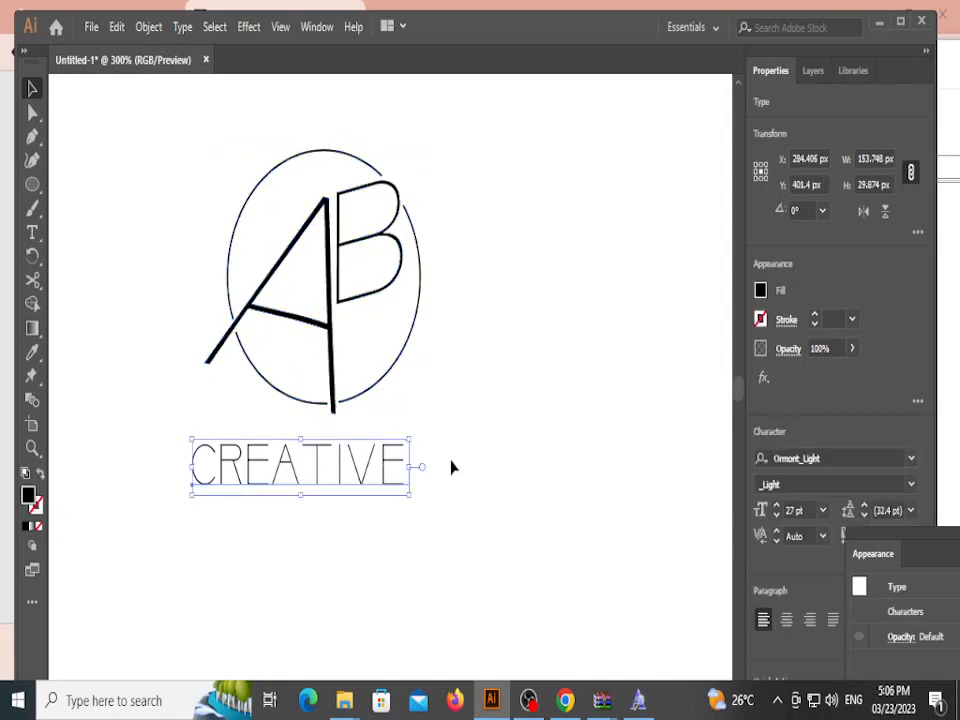
left_click(384, 302, "shift")
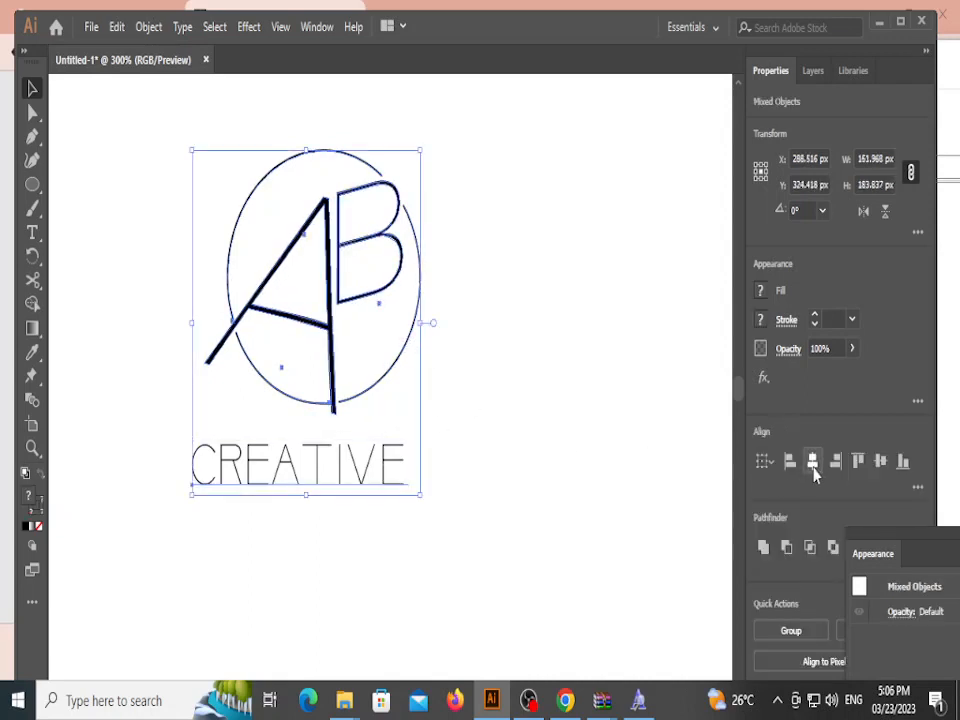
left_click(813, 466)
left_click(880, 464)
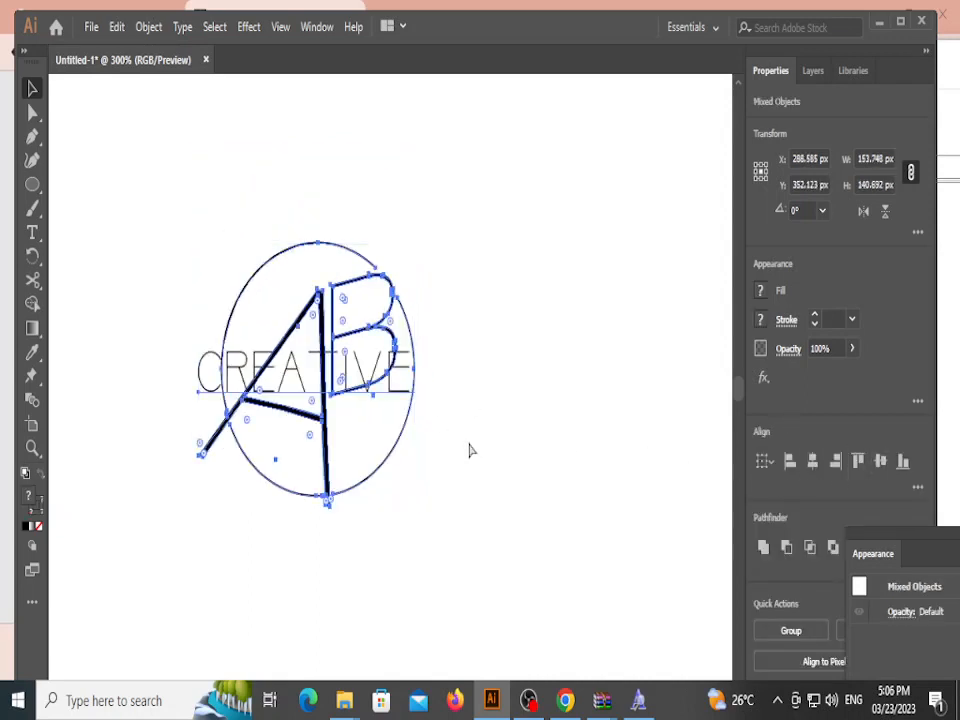
key("ctrl+z")
left_click(474, 444)
scroll(474, 444, "down", 2)
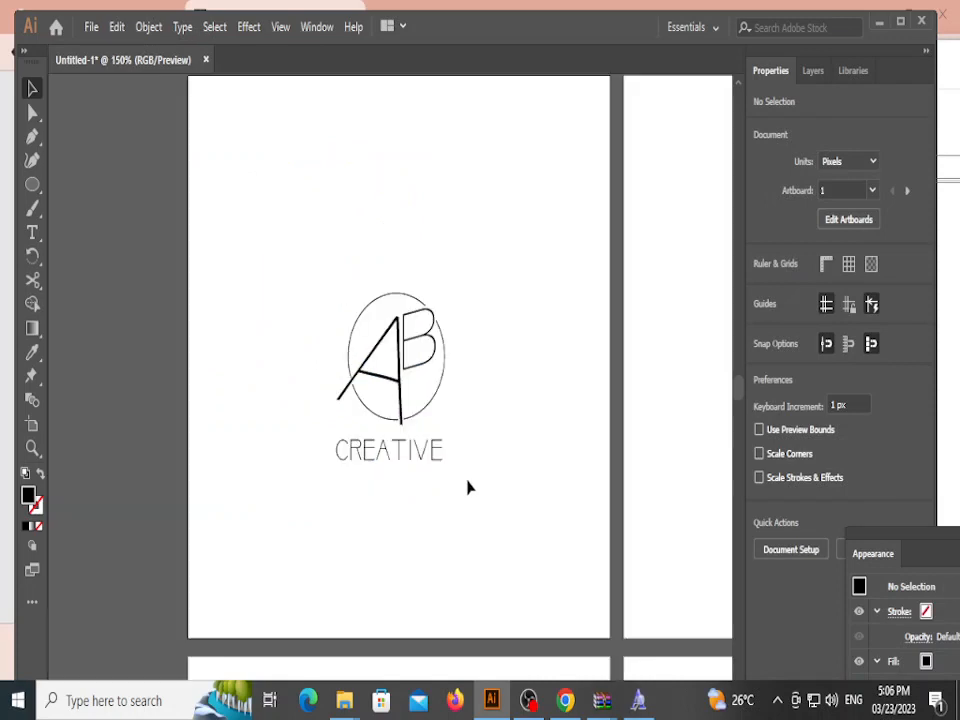
left_click(437, 453)
left_click(435, 396)
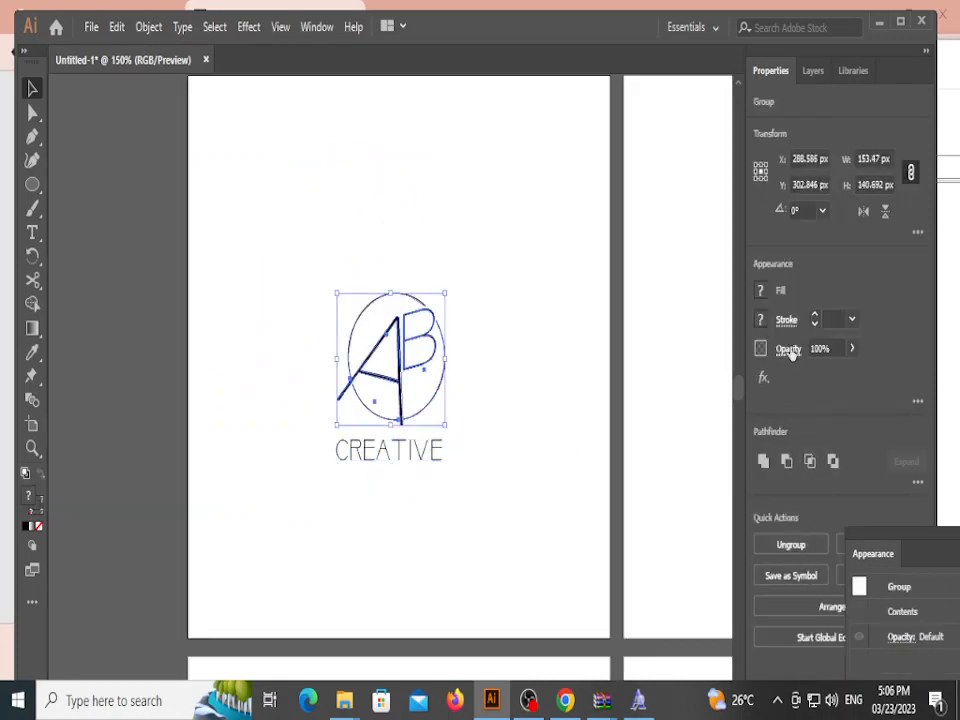
left_click(501, 522)
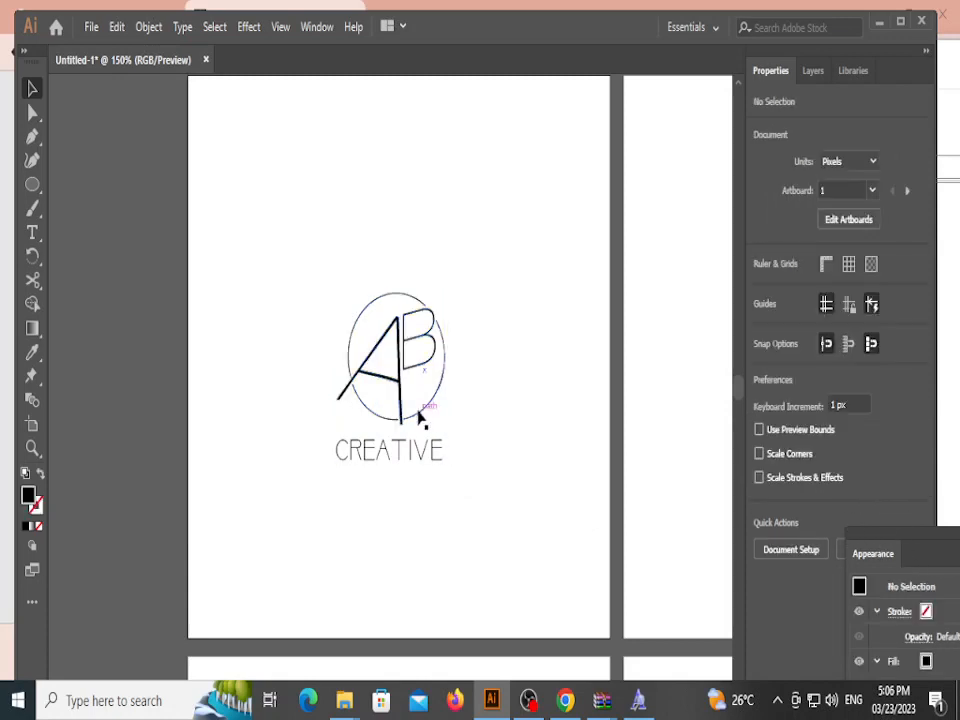
left_click(424, 421)
left_click(435, 455, "shift")
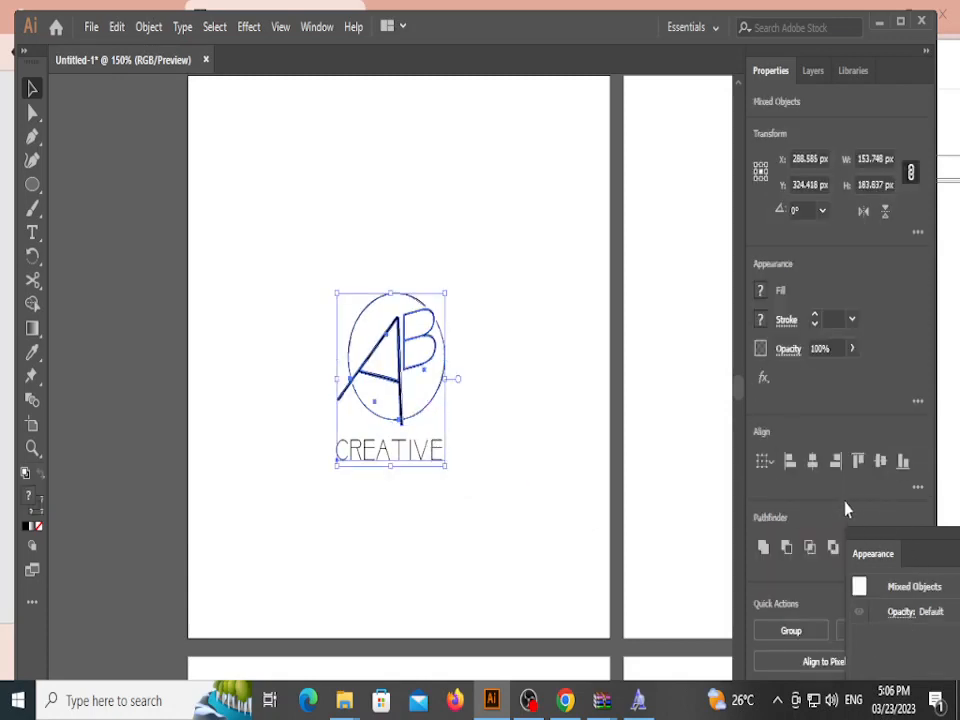
left_click(449, 444)
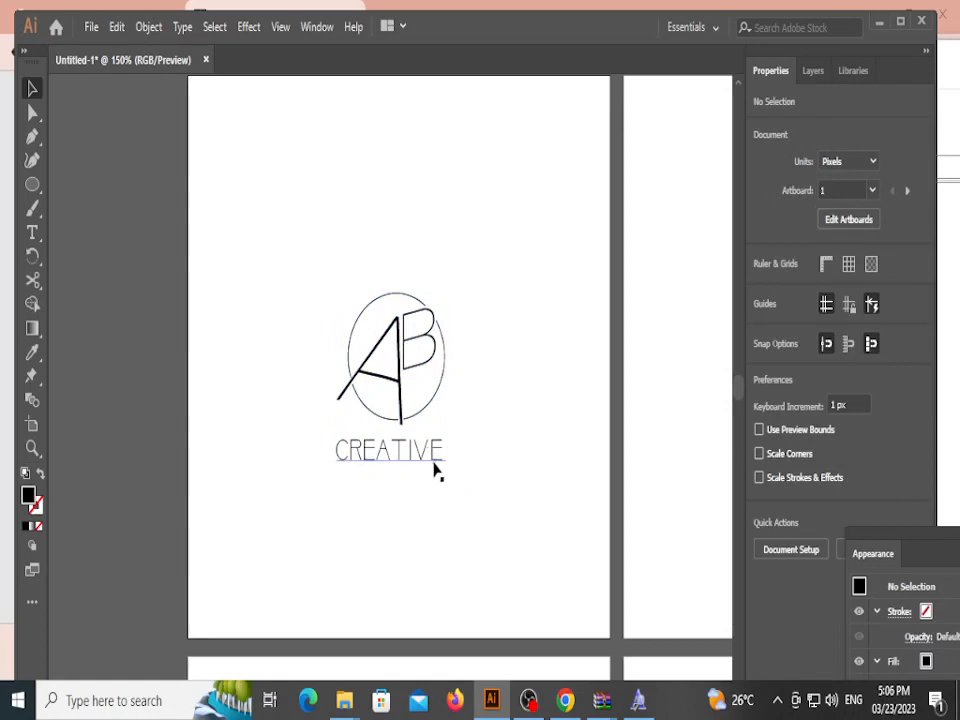
Step: Set the tracking of the CREATIVE text beneath the monogram to 322
left_click(414, 458)
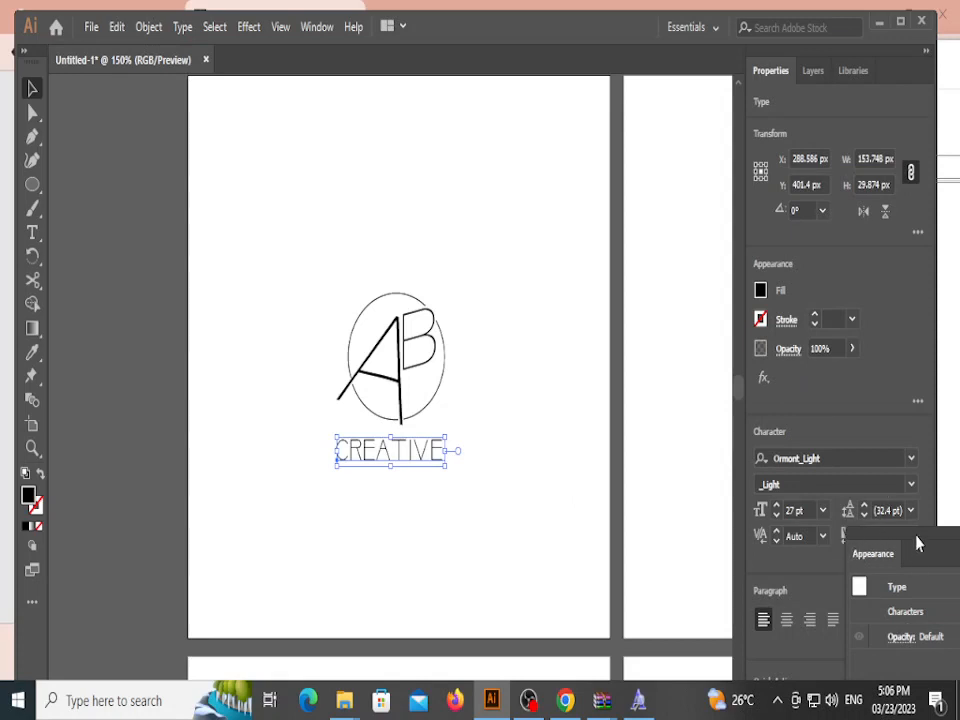
left_click_drag(918, 543, 852, 583)
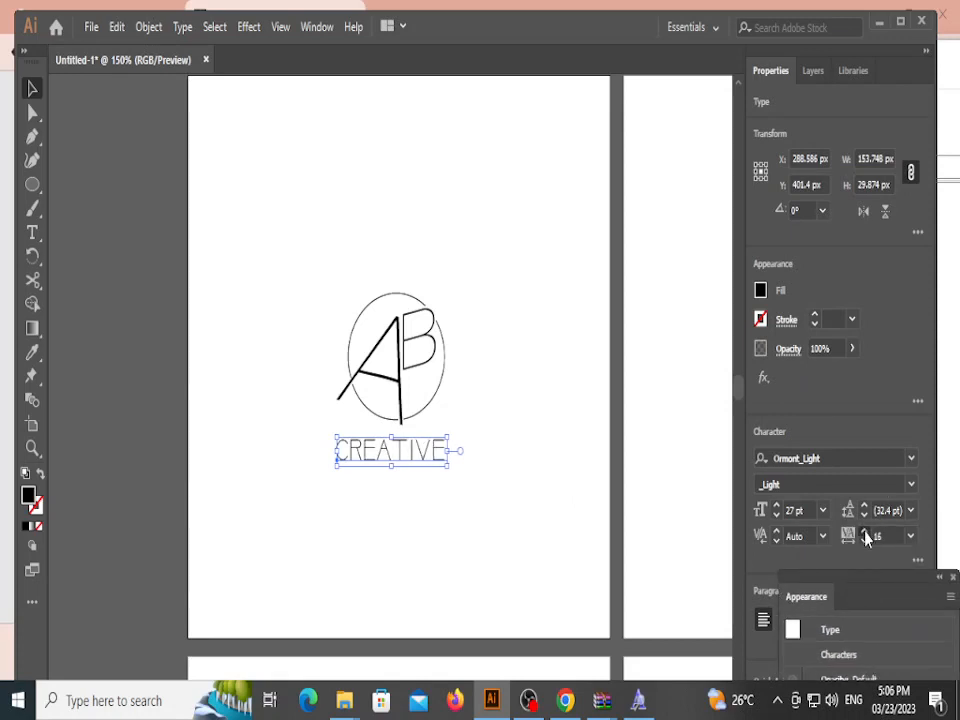
left_click(866, 534)
left_click(866, 534)
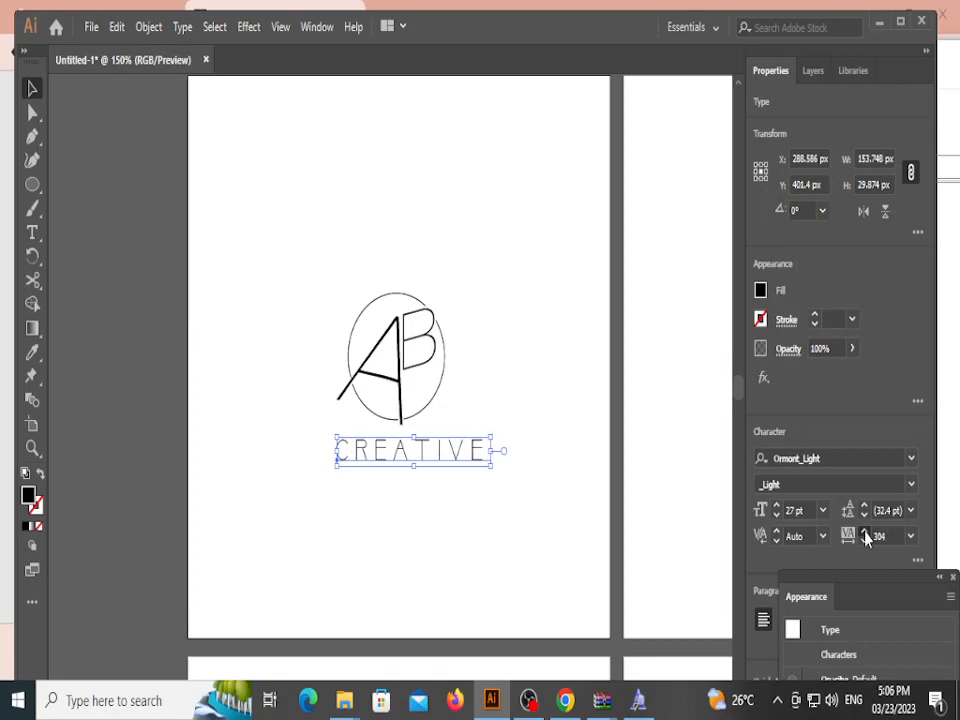
left_click(865, 532)
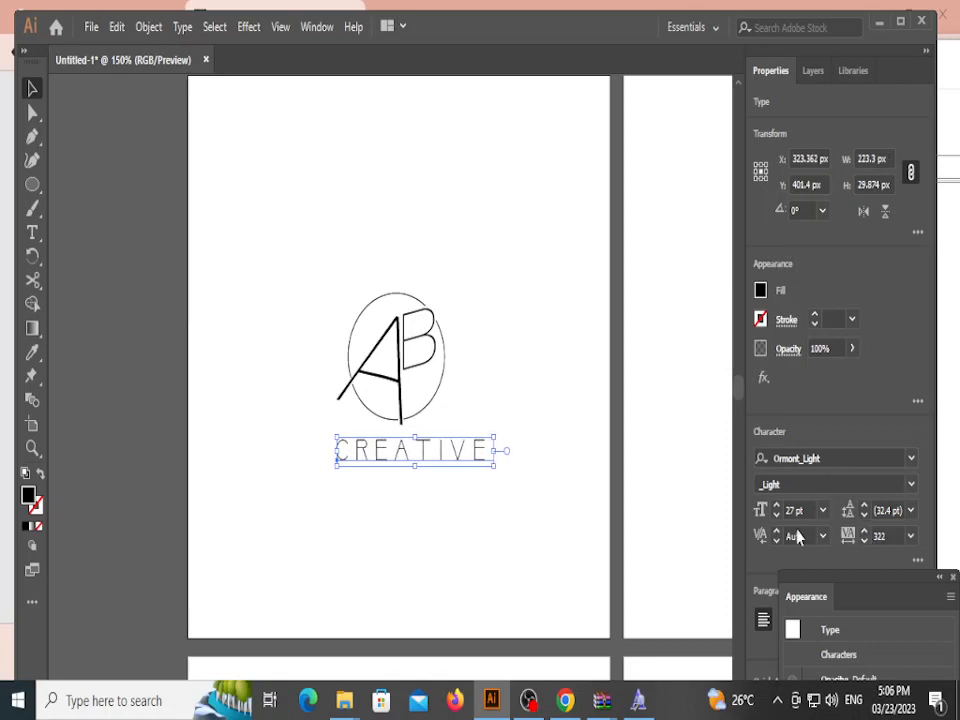
Step: Reduce the font size of the CREATIVE text to 21 pt
left_click(777, 515)
left_click(777, 515)
left_click(777, 515)
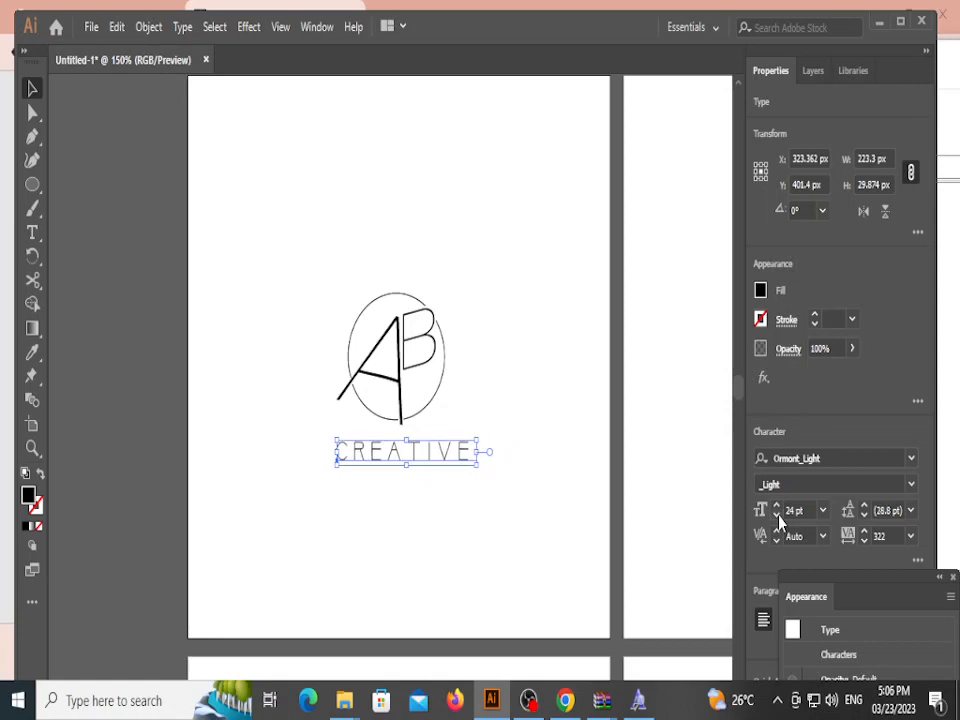
left_click(777, 515)
left_click(777, 515)
left_click(777, 515)
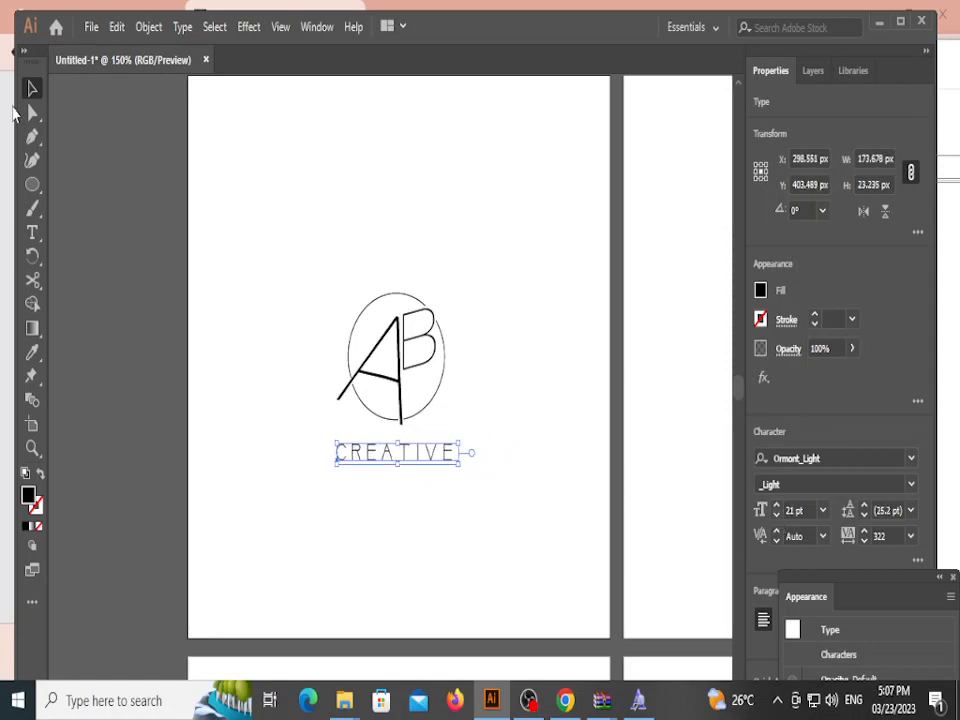
Step: Nudge the CREATIVE text up to about Y 400.5 px and align it with the monogram group on their horizontal centers
left_click(366, 483)
left_click_drag(407, 463, 433, 378)
left_click(439, 392, "shift")
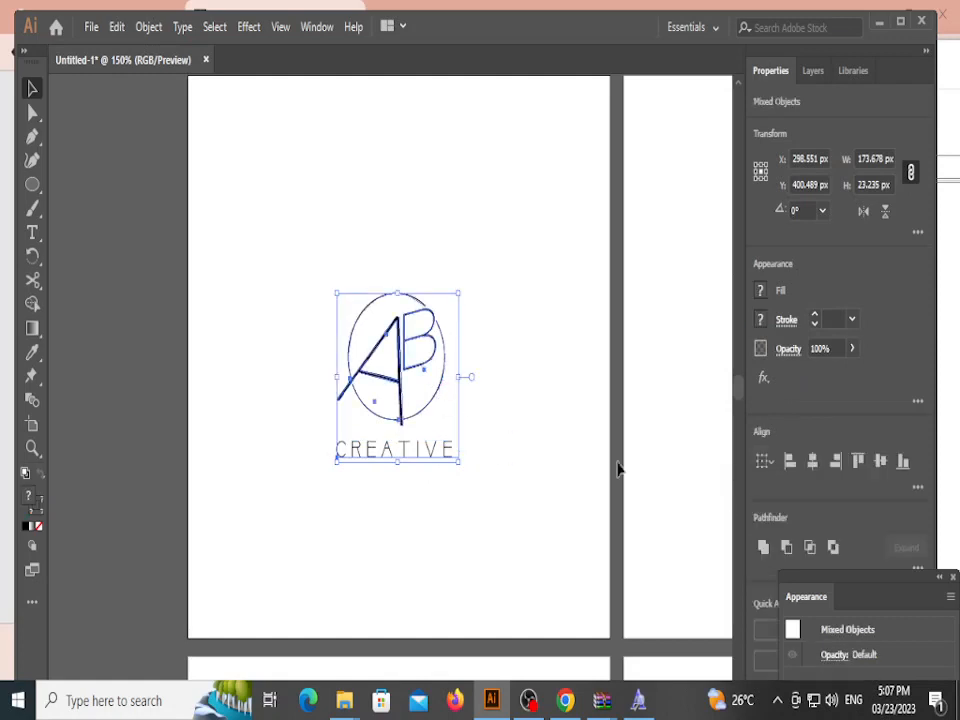
left_click(516, 399)
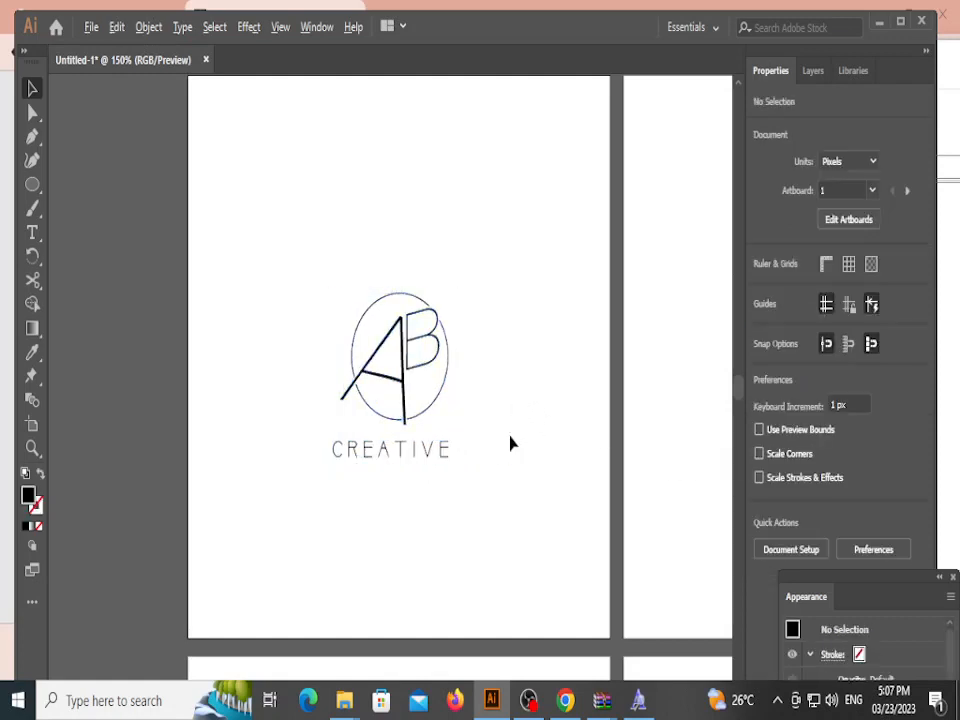
Step: Group the AB monogram and the CREATIVE text into a single logo object
scroll(510, 441, "down", 1)
scroll(462, 504, "up", 3)
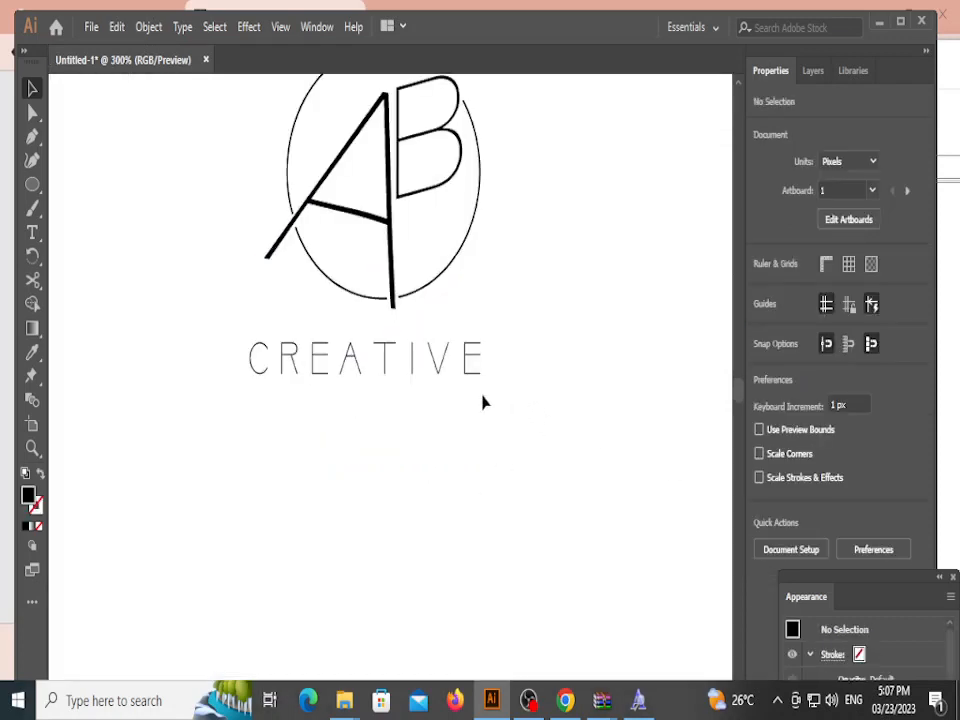
left_click(463, 379)
left_click(508, 446)
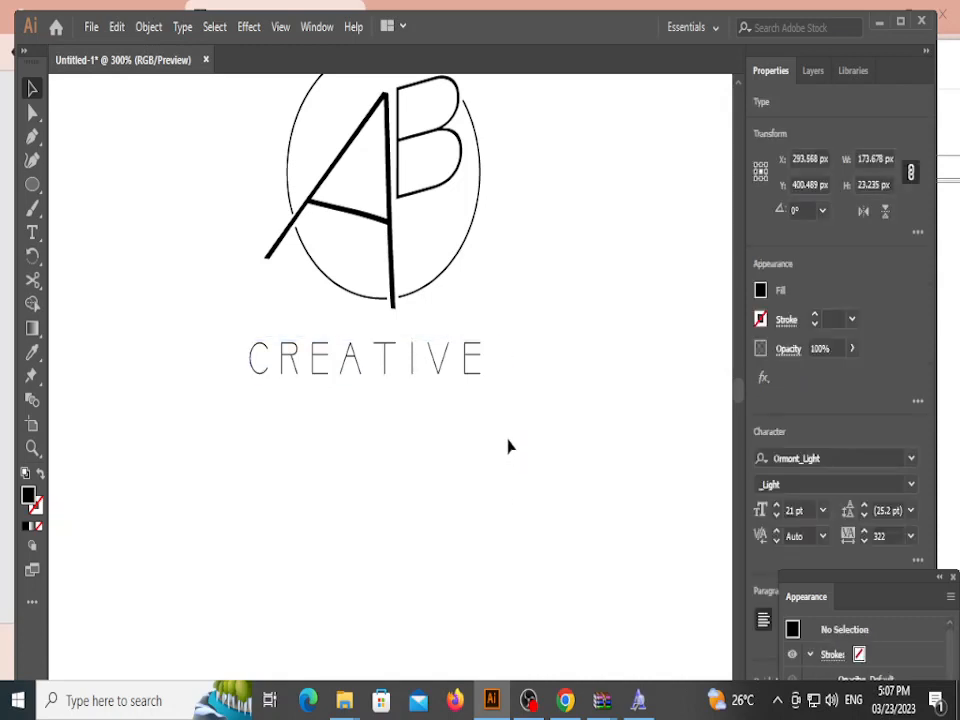
scroll(518, 446, "down", 2)
scroll(534, 399, "up", 3)
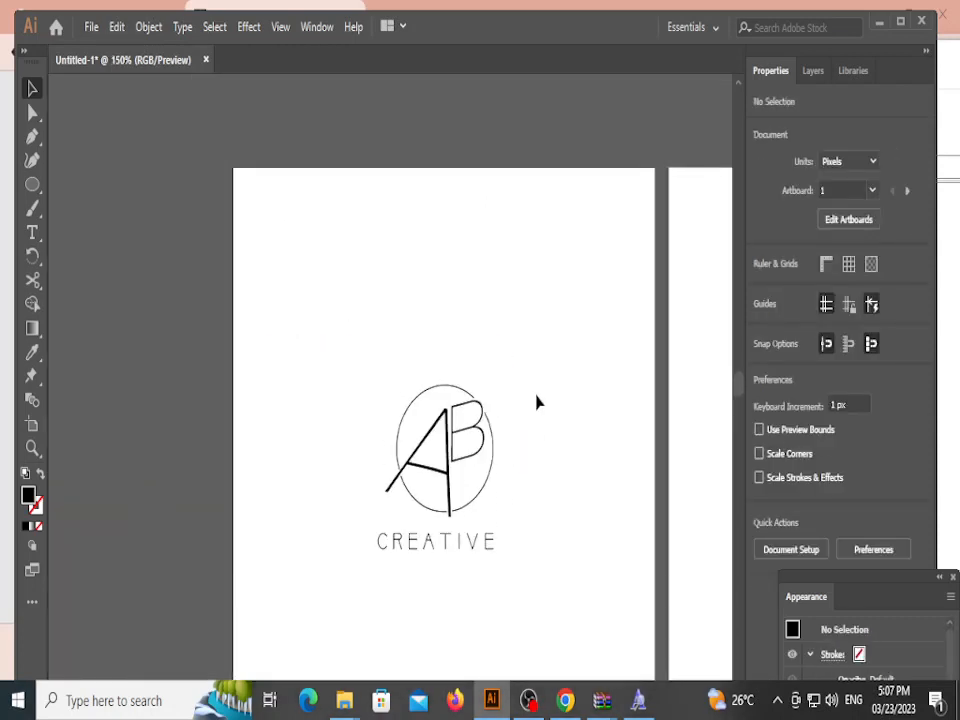
left_click_drag(323, 356, 566, 595)
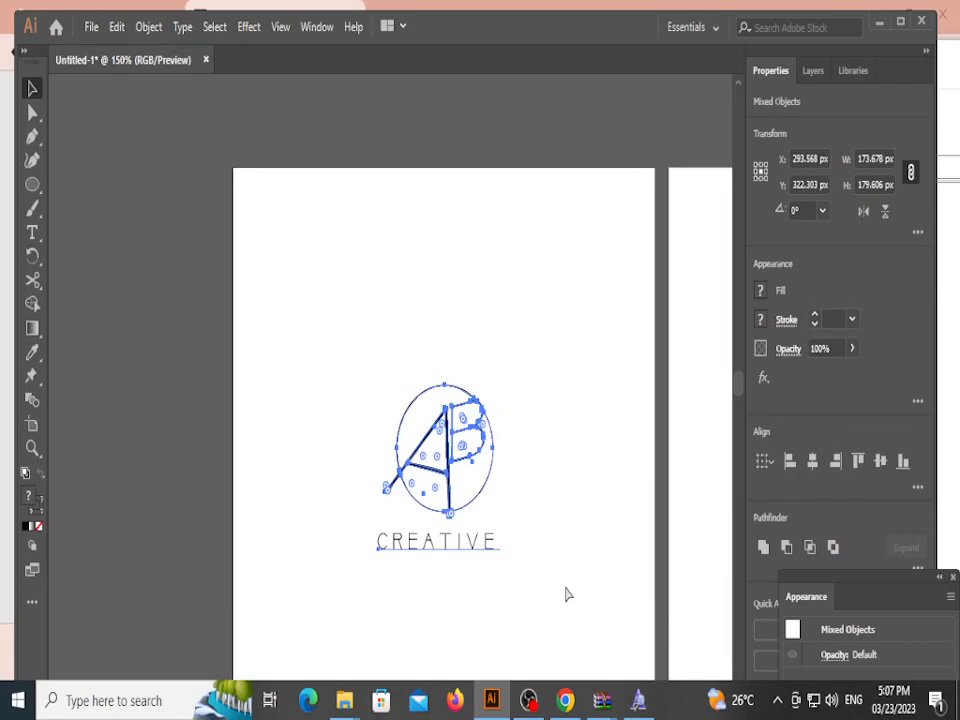
key("ctrl+g")
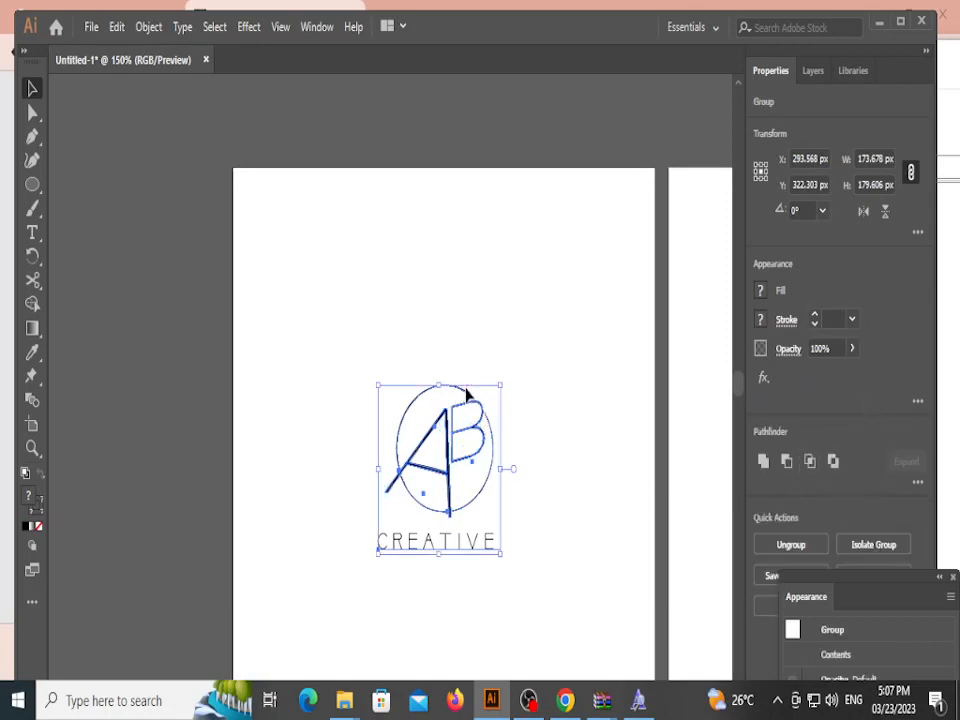
Step: Move the floating Appearance panel clear of the Properties panel so it no longer covers the quick actions, leaving nothing selected
left_click(495, 420)
left_click(488, 423)
left_click(502, 510)
left_click(469, 546)
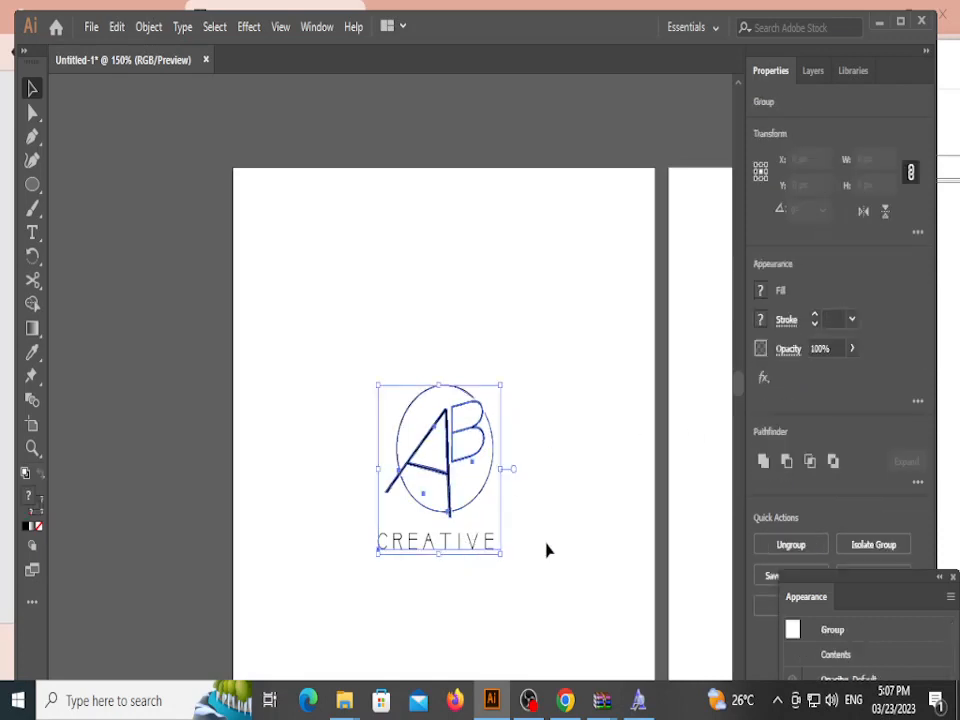
left_click_drag(930, 580, 700, 72)
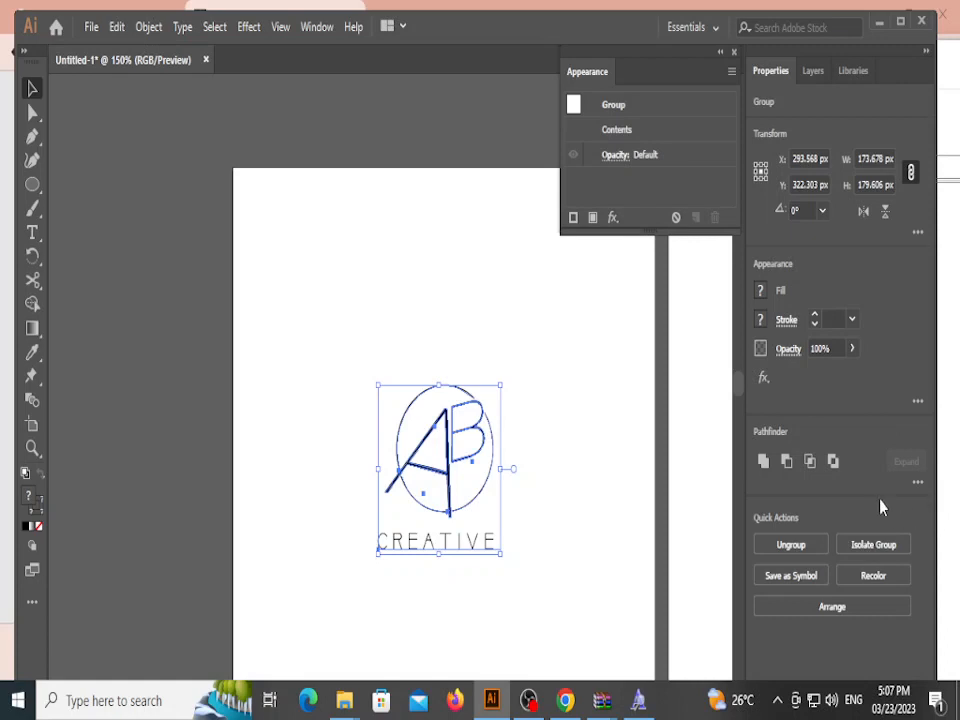
scroll(491, 561, "down", 3)
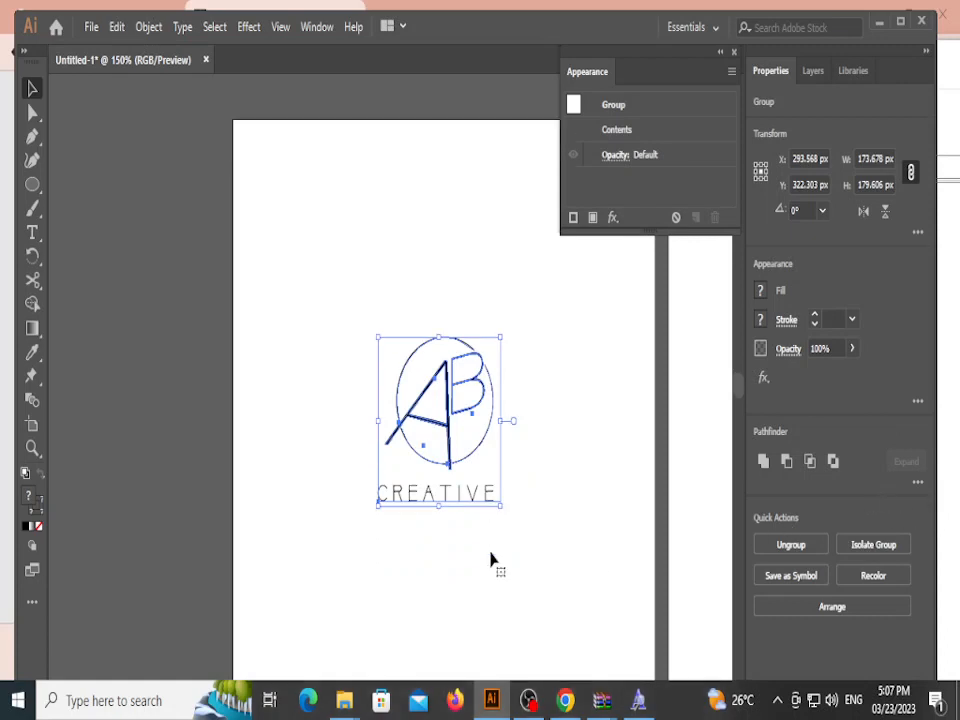
left_click(491, 561)
left_click(491, 393)
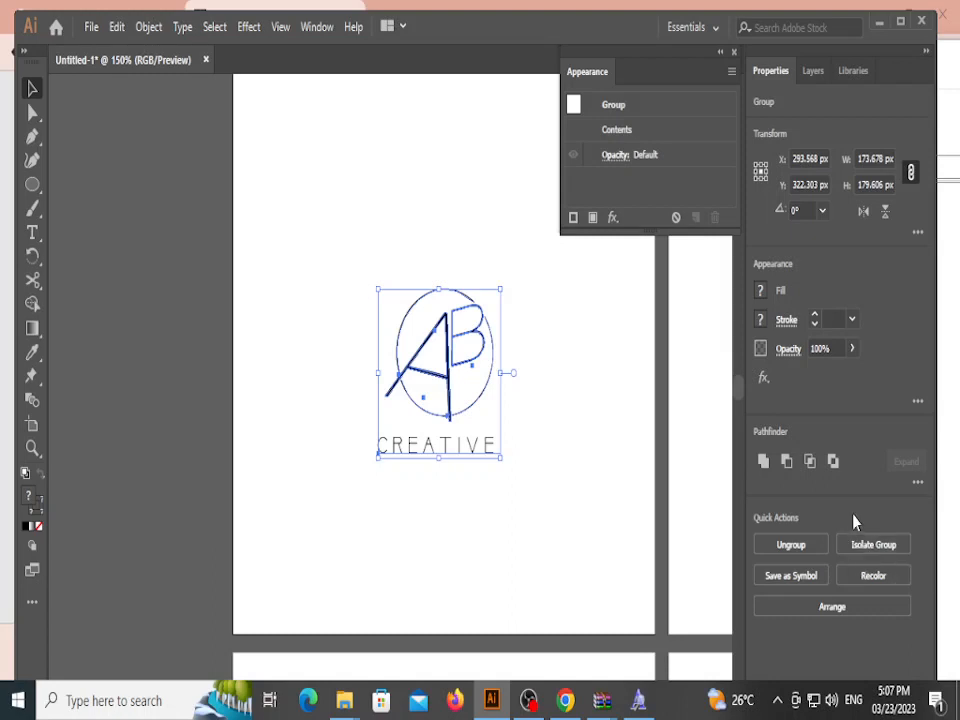
left_click(587, 461)
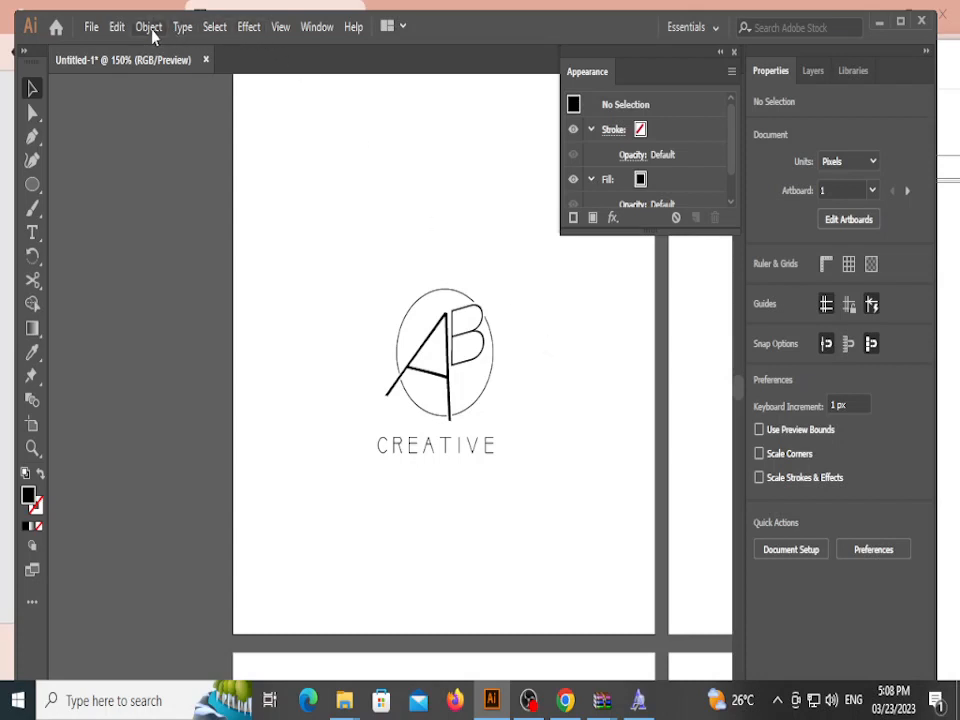
mouse_move(674, 51)
left_mouse_down()
mouse_move(637, 53)
mouse_move(658, 52)
left_mouse_up()
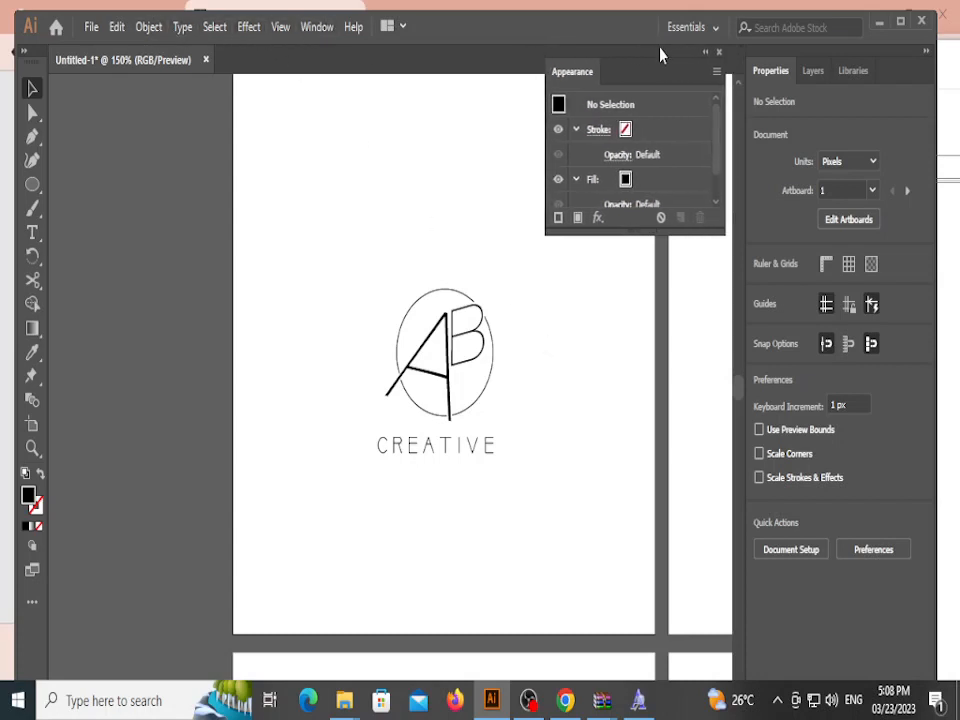
left_click(247, 28)
mouse_move(363, 148)
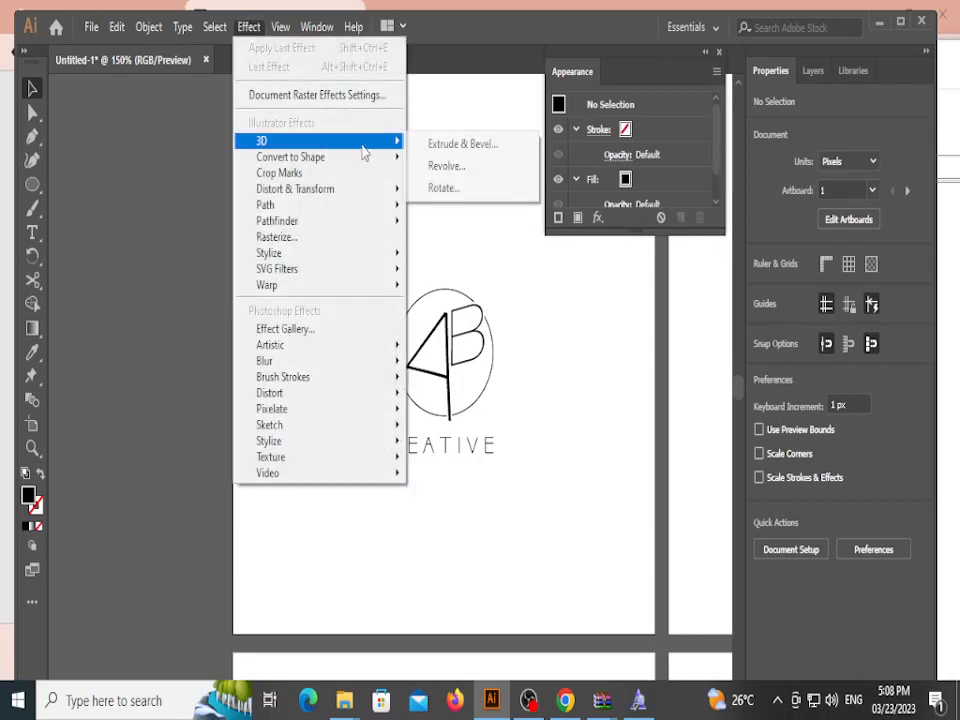
left_click(214, 156)
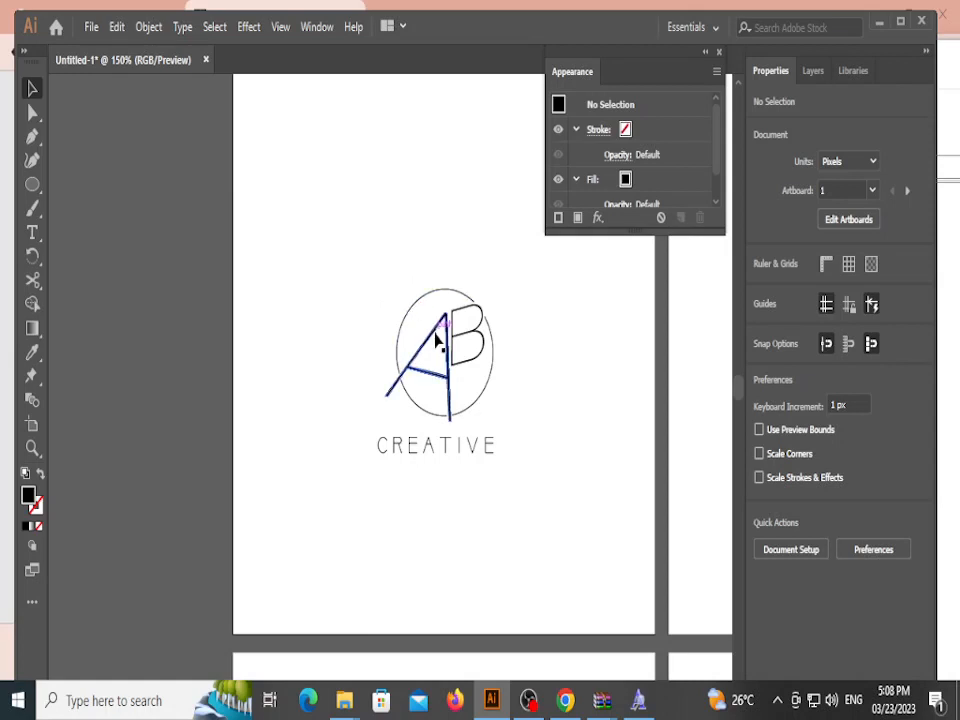
left_click(460, 352)
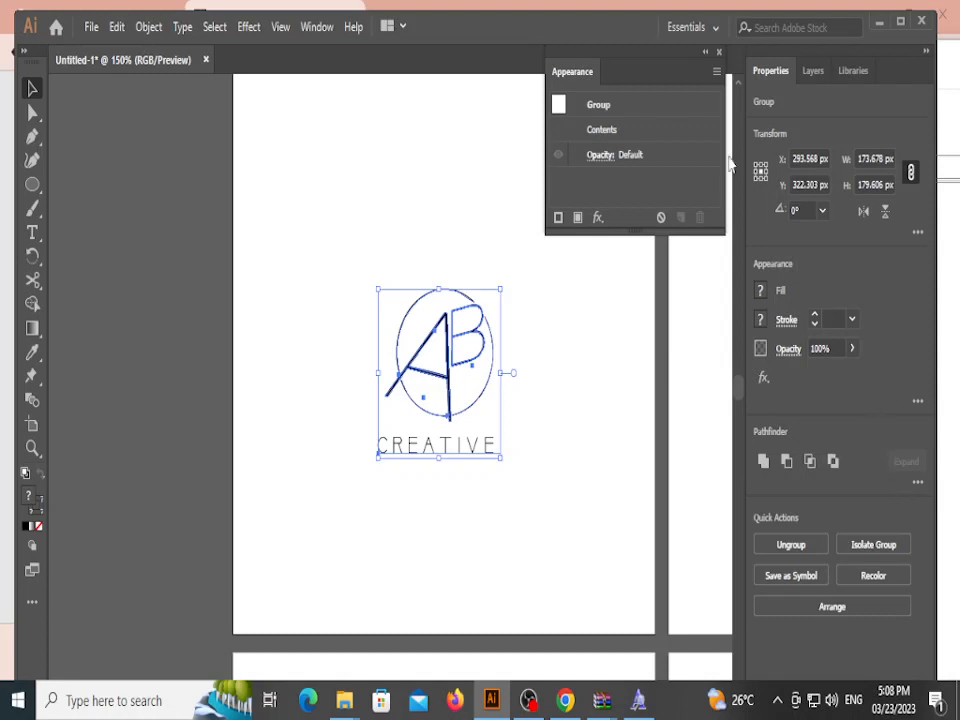
left_click_drag(679, 60, 695, 60)
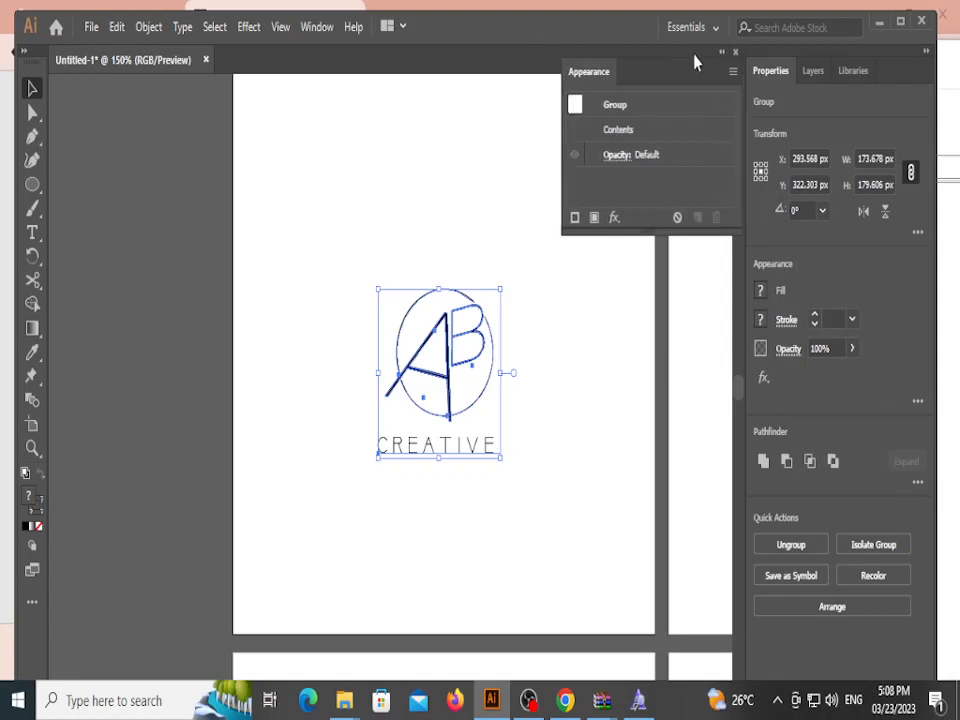
left_click(597, 358)
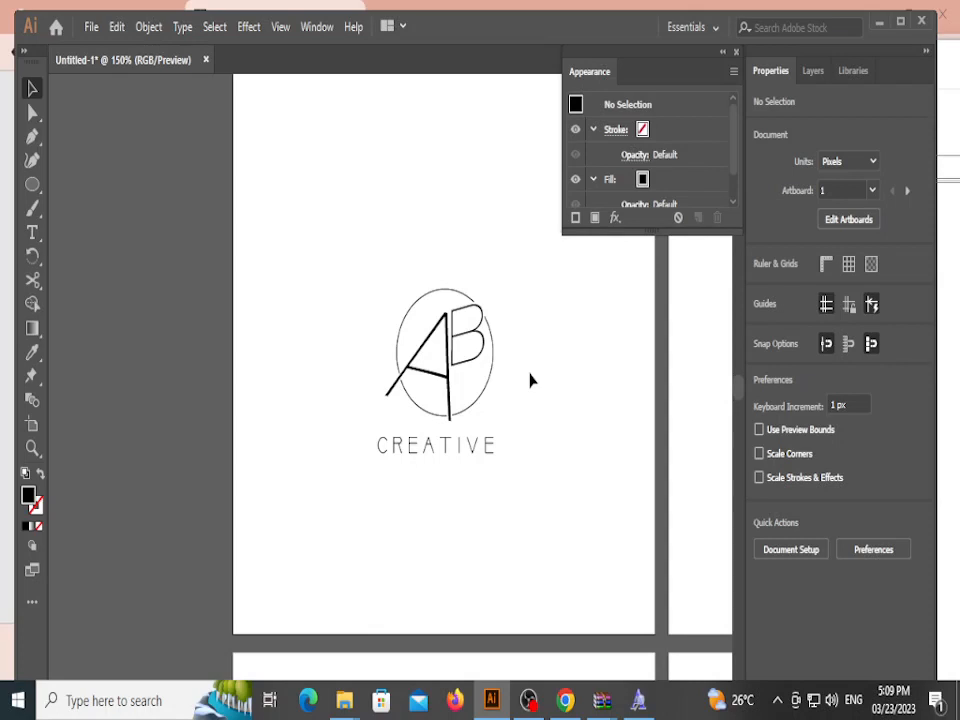
Step: Ungroup the logo to separate the CREATIVE text from the monogram
left_click(474, 452)
right_click(474, 452)
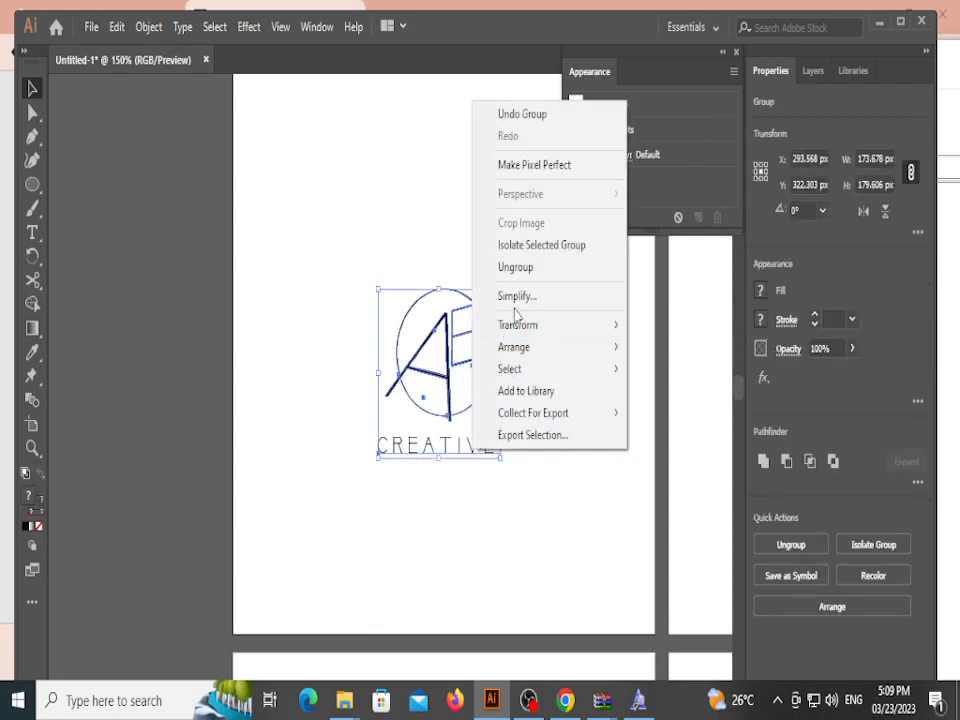
left_click(516, 267)
Step: Nudge the CREATIVE text right and up, closer under the monogram, to about X 310.6 px, Y 392.5 px
left_click(446, 446)
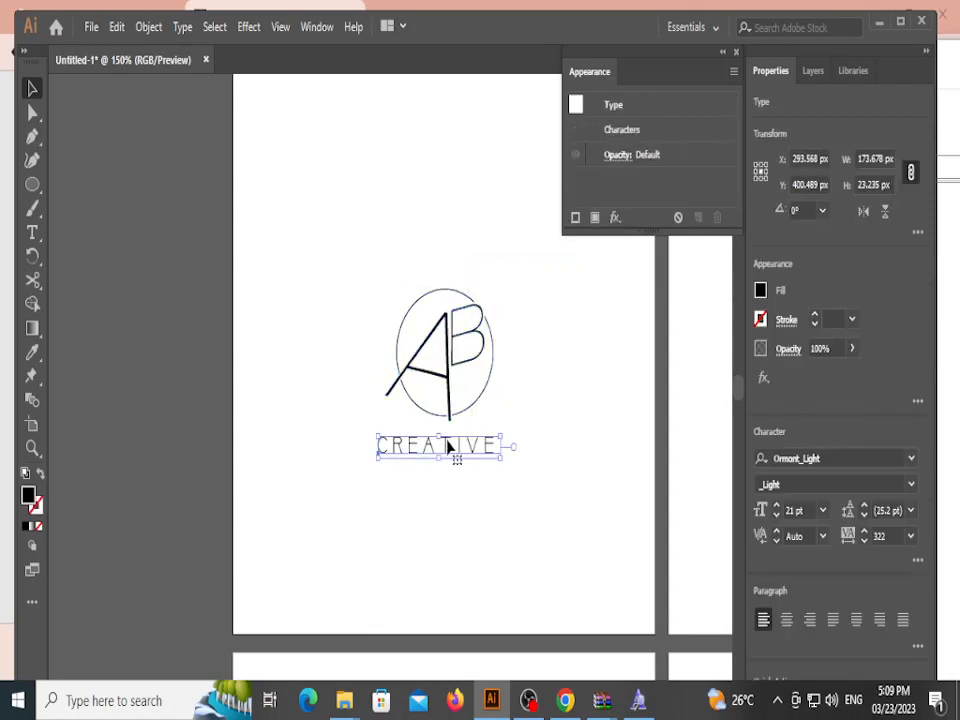
key("Right")
key("Right")
left_click(461, 507)
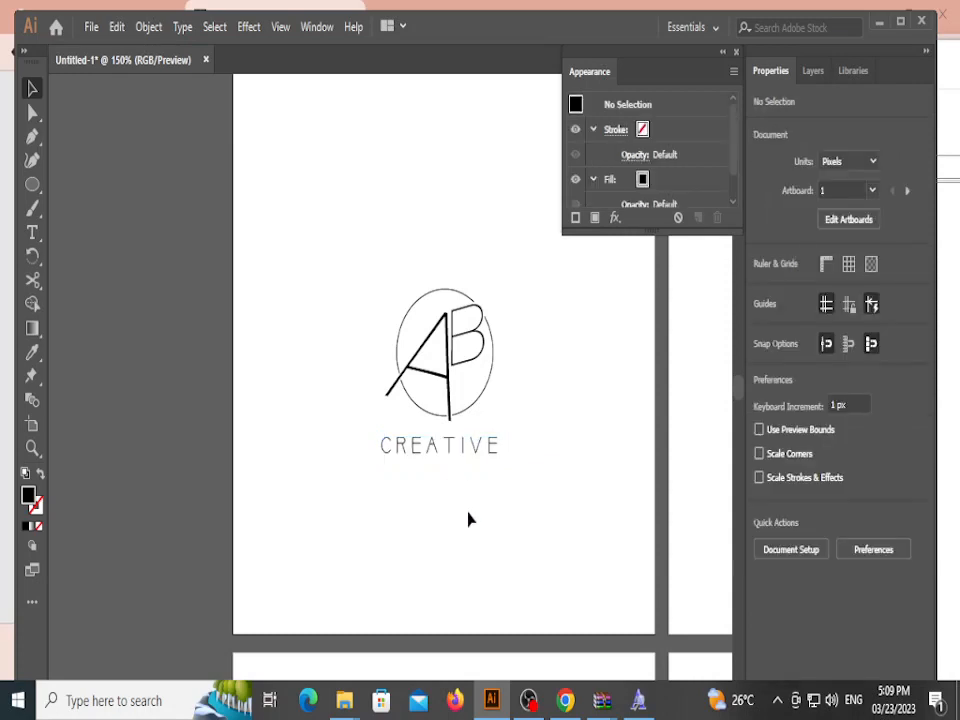
left_click(441, 444)
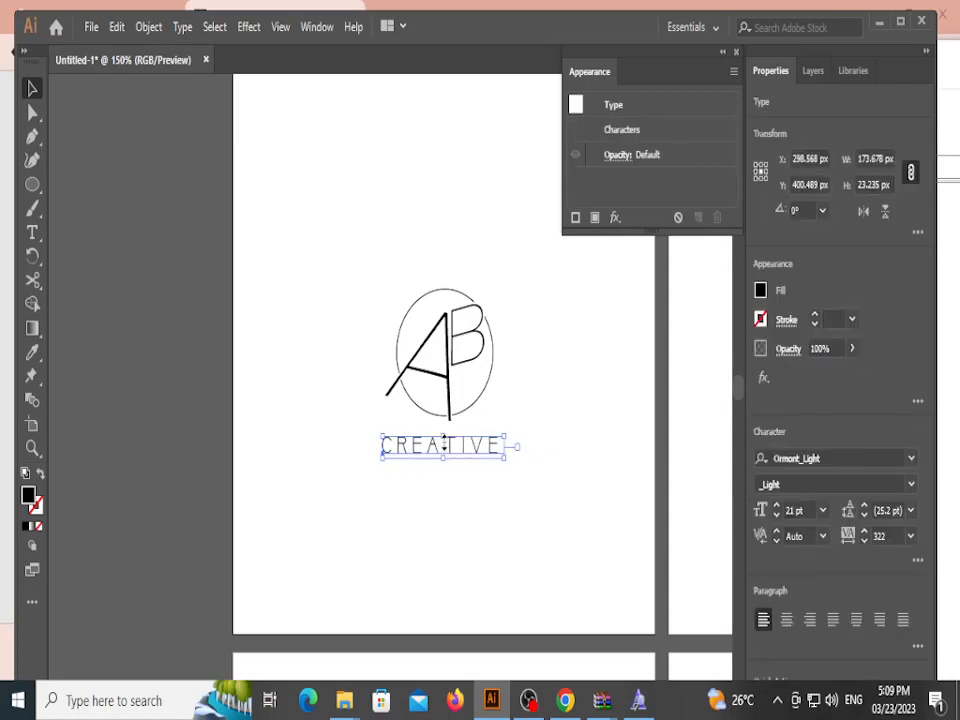
key("Right")
key("Right")
key("Up")
key("Up")
key("Up")
key("Up")
key("Up")
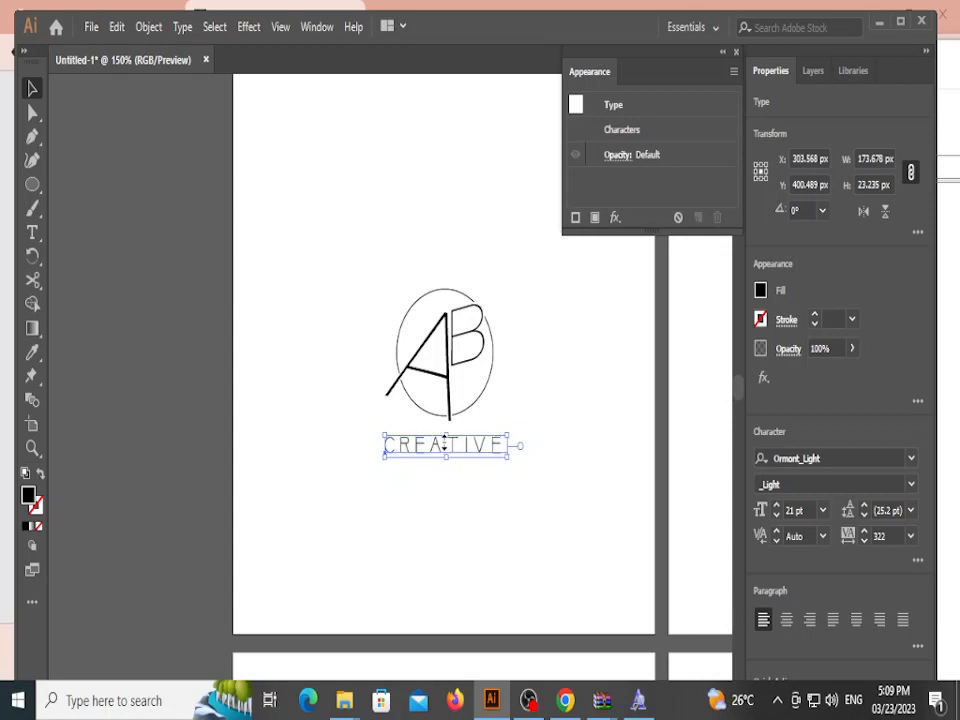
key("Right")
key("Right")
key("Right")
key("Up")
key("Up")
key("Up")
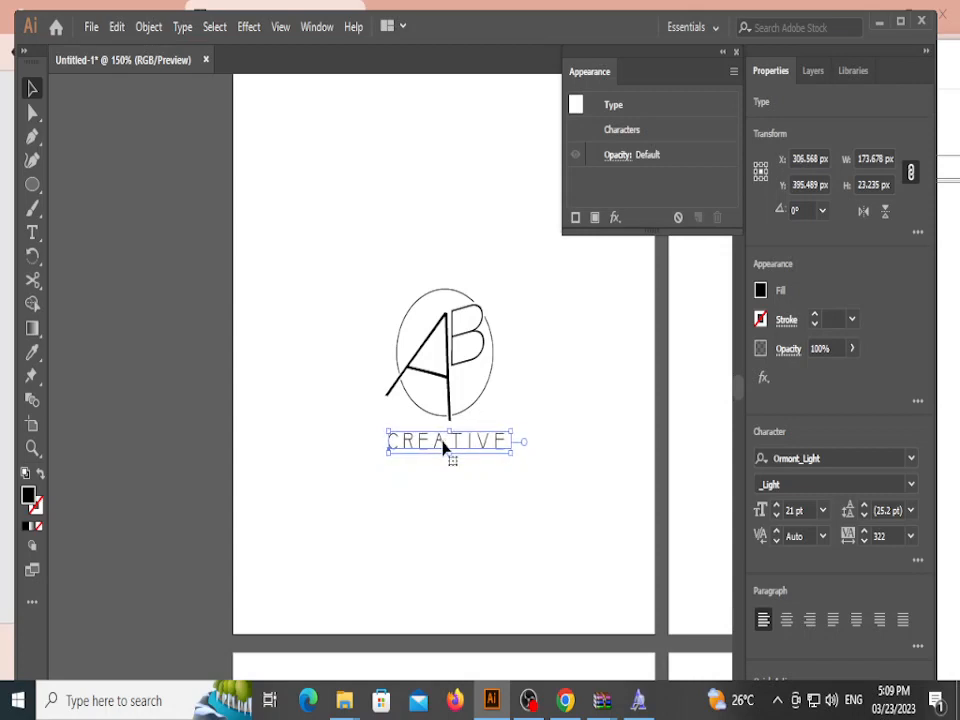
key("Right")
key("Right")
key("Right")
key("Right")
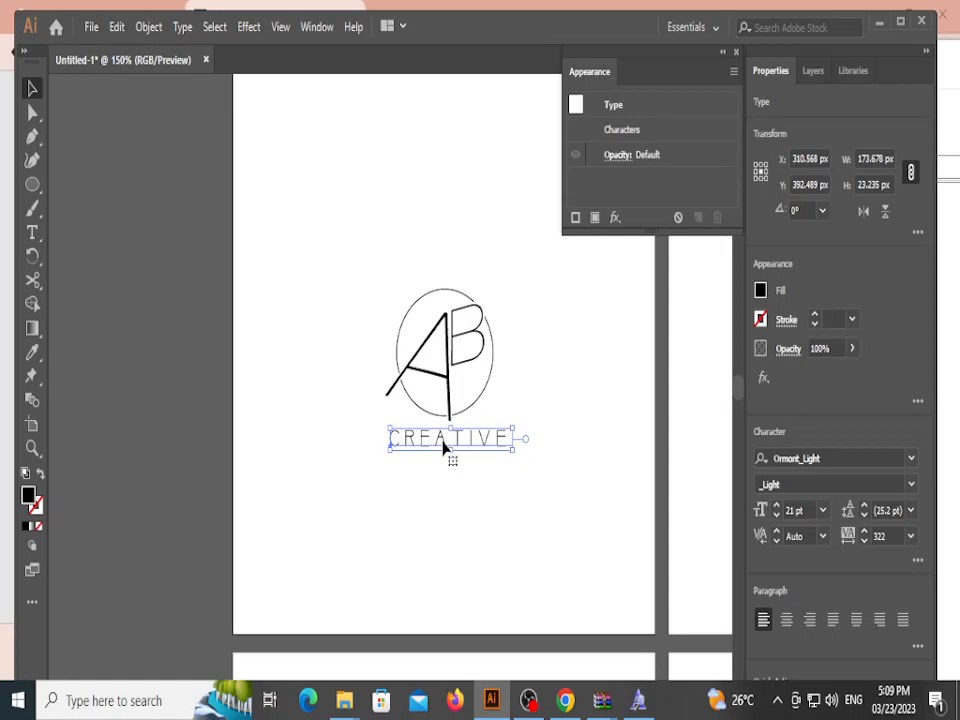
left_click(462, 491)
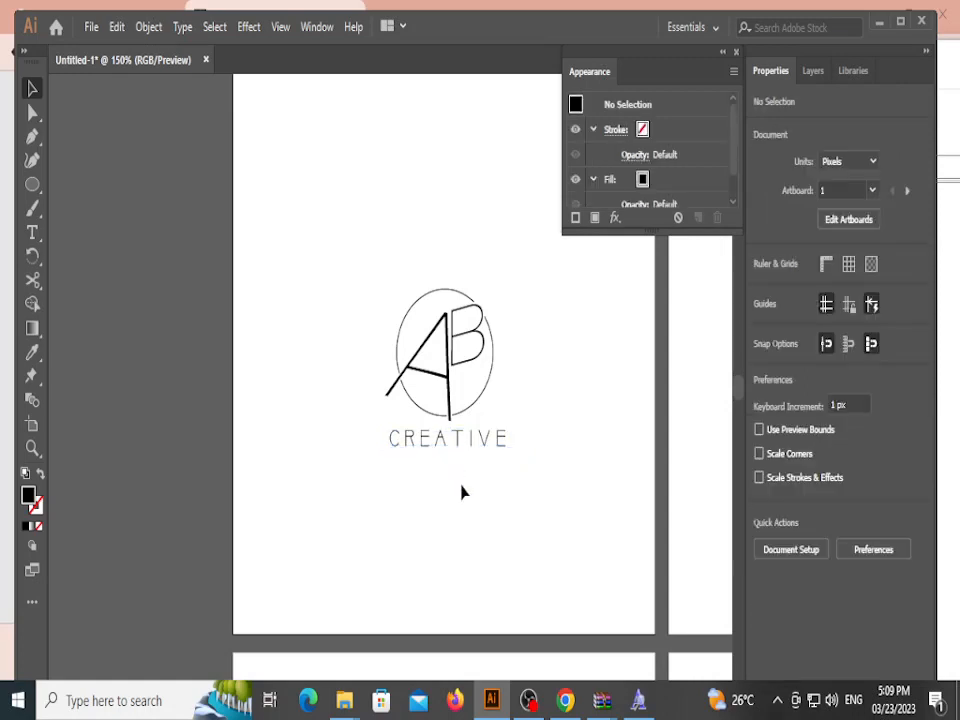
Step: Draw a black-filled rectangle about 439 by 167 px on the blank artboard beside the logo
scroll(462, 491, "down", 3)
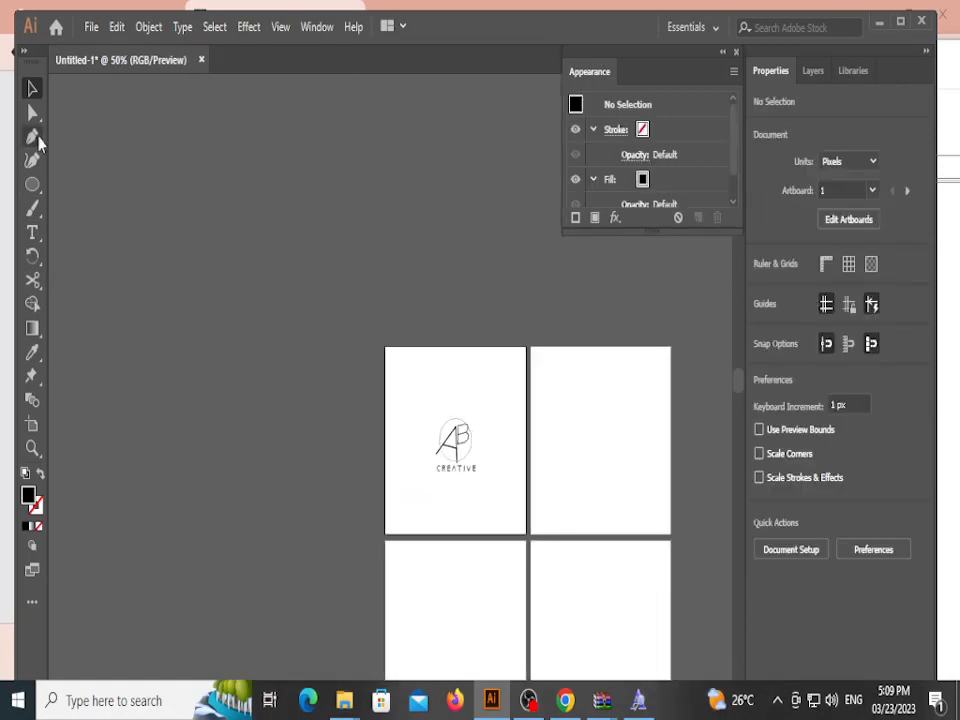
right_click(32, 184)
left_click(115, 187)
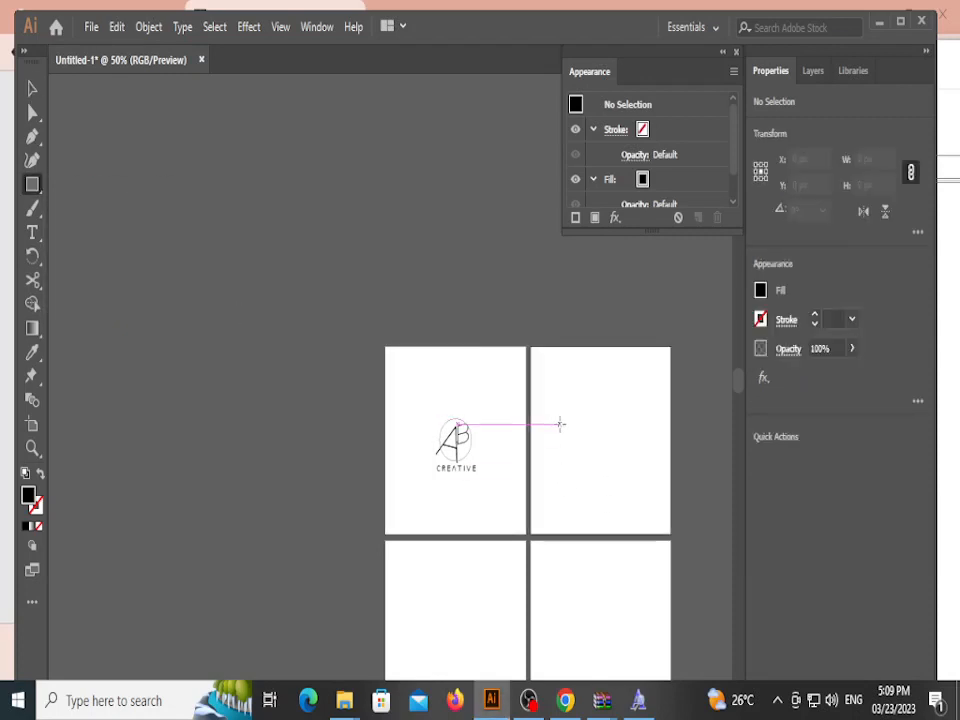
left_click_drag(560, 424, 662, 476)
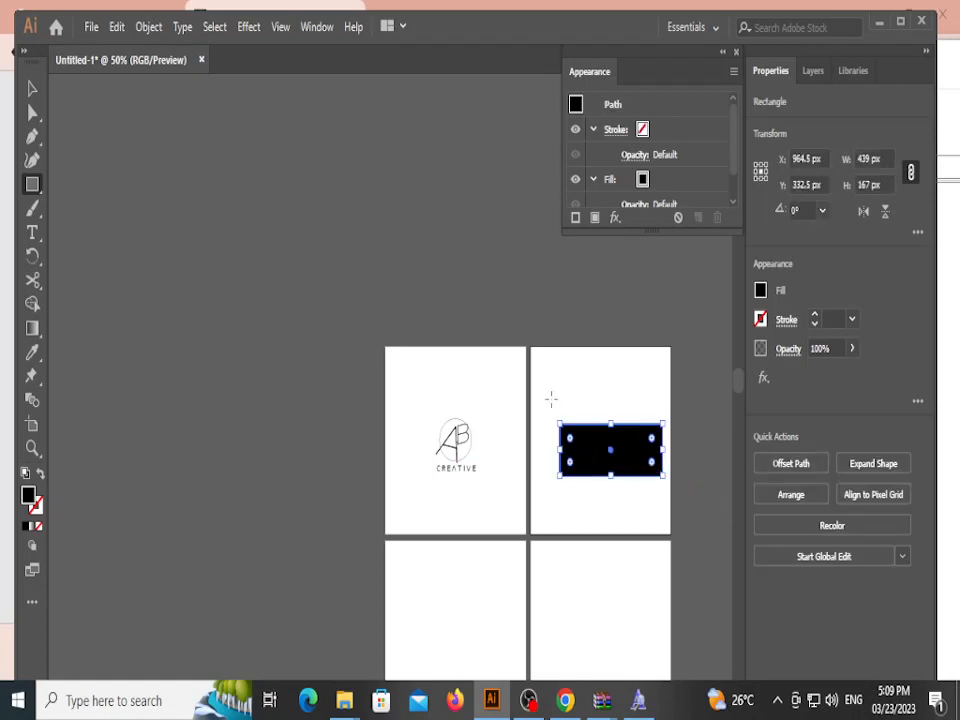
Step: Move the black rectangle left to about X 919.5 px, centring it on the second artboard, and deselect it
left_click(32, 88)
left_click_drag(628, 456, 614, 456)
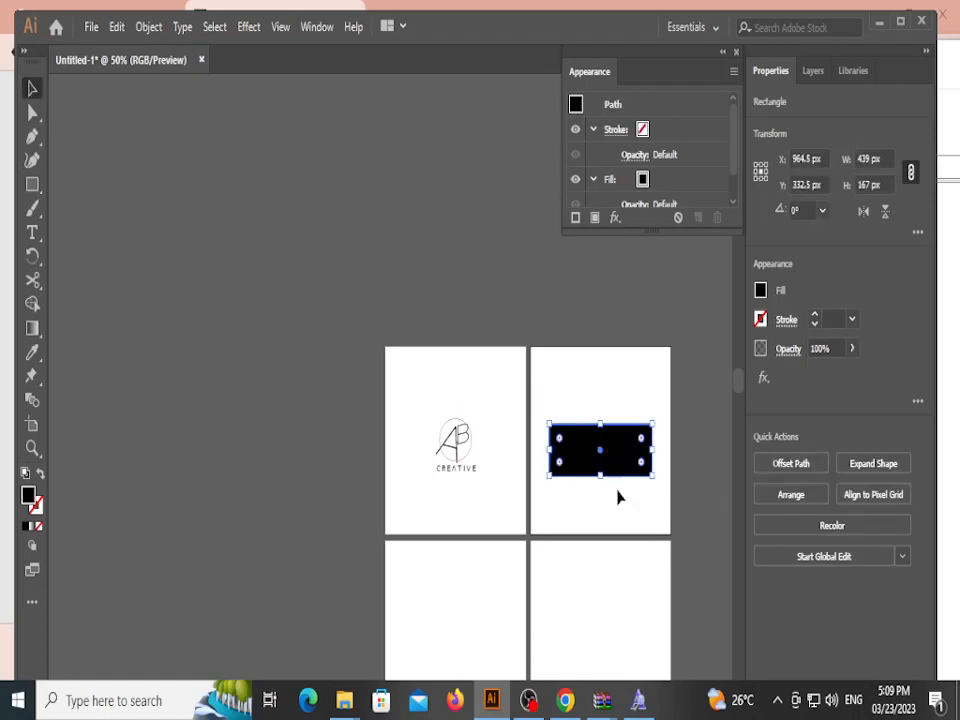
left_click(620, 506)
Step: Copy the AB monogram together with its CREATIVE text onto the second artboard, just below the black rectangle
scroll(611, 493, "up", 2)
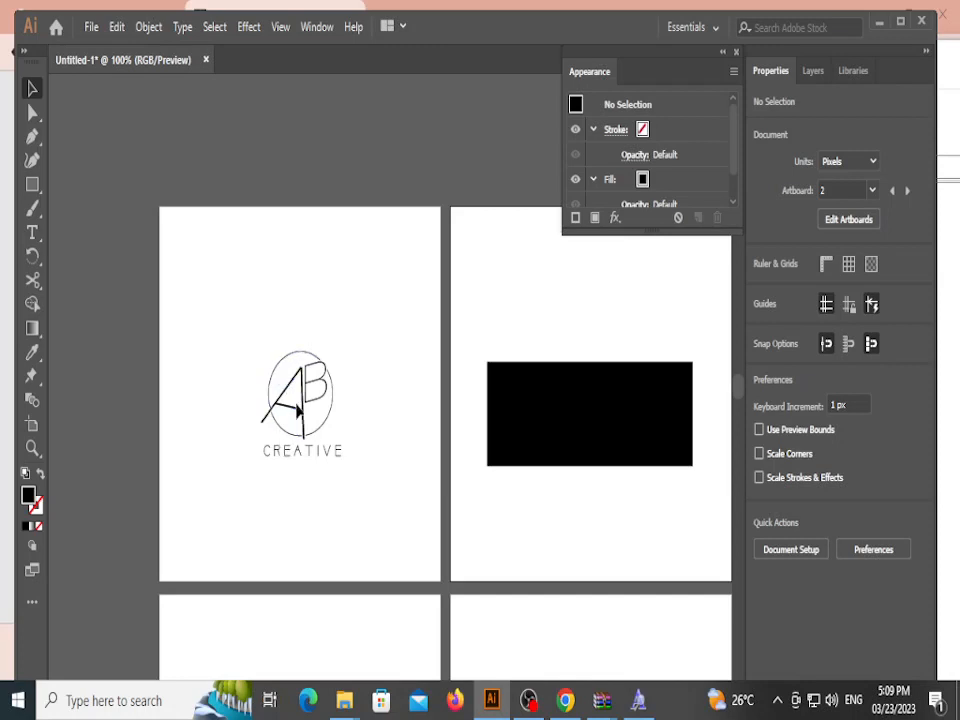
left_click(313, 459)
left_click(313, 459)
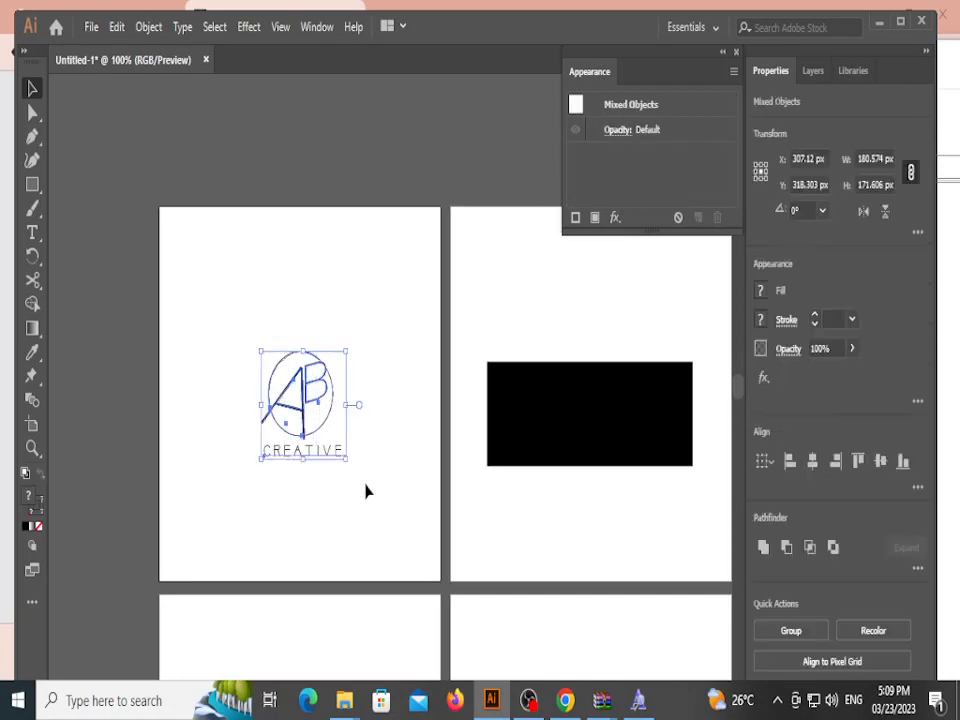
left_click(364, 491)
left_click(332, 456)
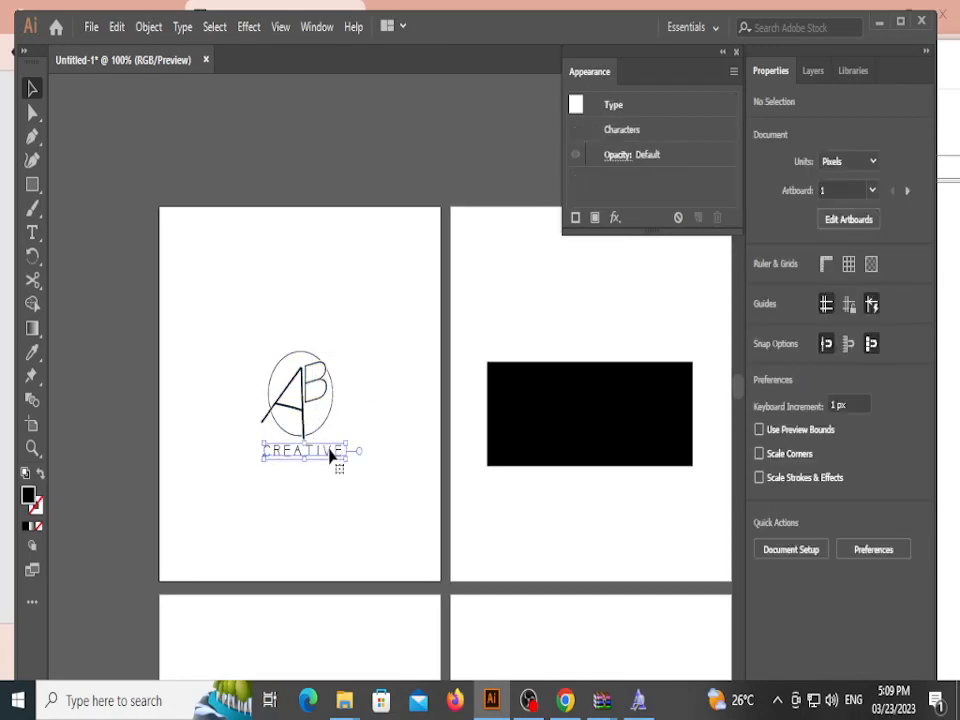
left_click(253, 304)
left_click_drag(253, 304, 350, 498)
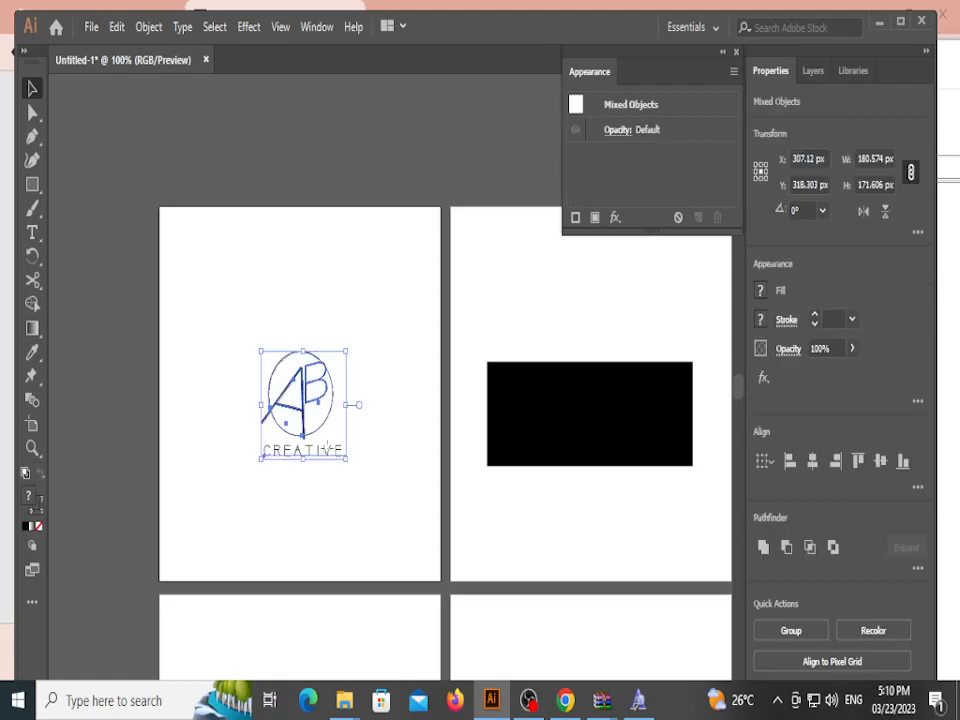
left_click_drag(325, 447, 600, 572)
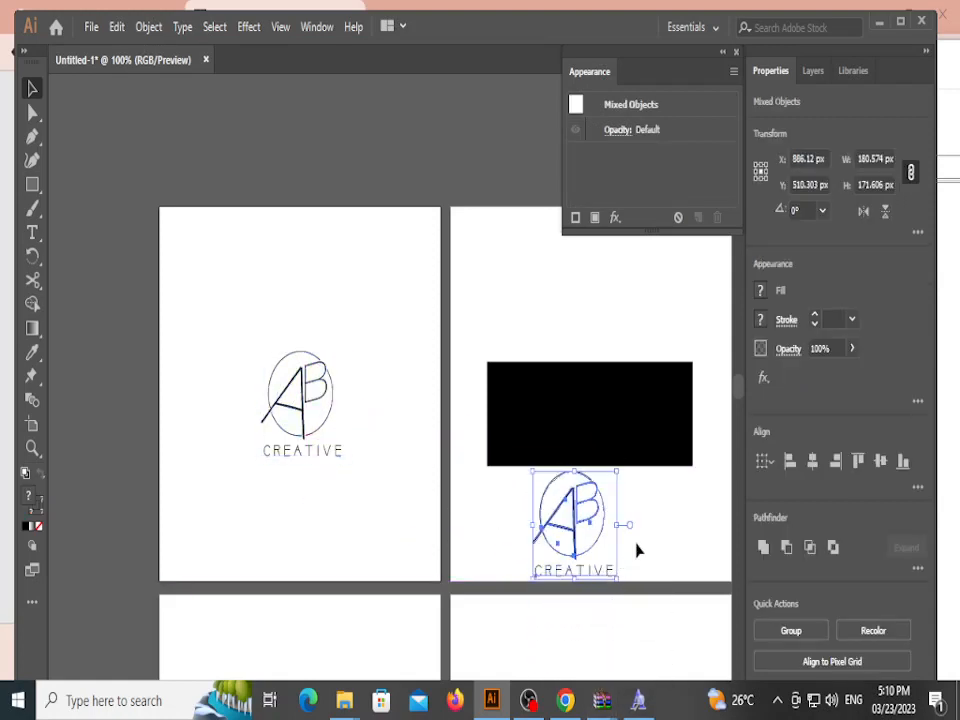
left_click(628, 557)
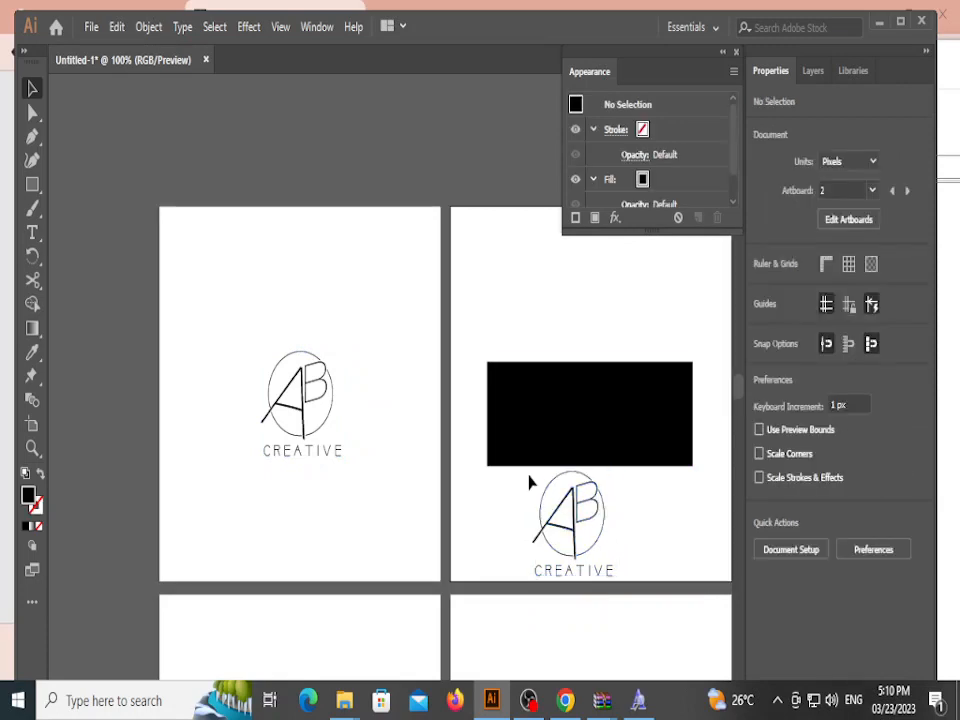
Step: Scale the copied monogram down to about 96 by 88 px and place it over the rectangle's left part, around X 803, Y 333 px
left_click_drag(529, 482, 611, 549)
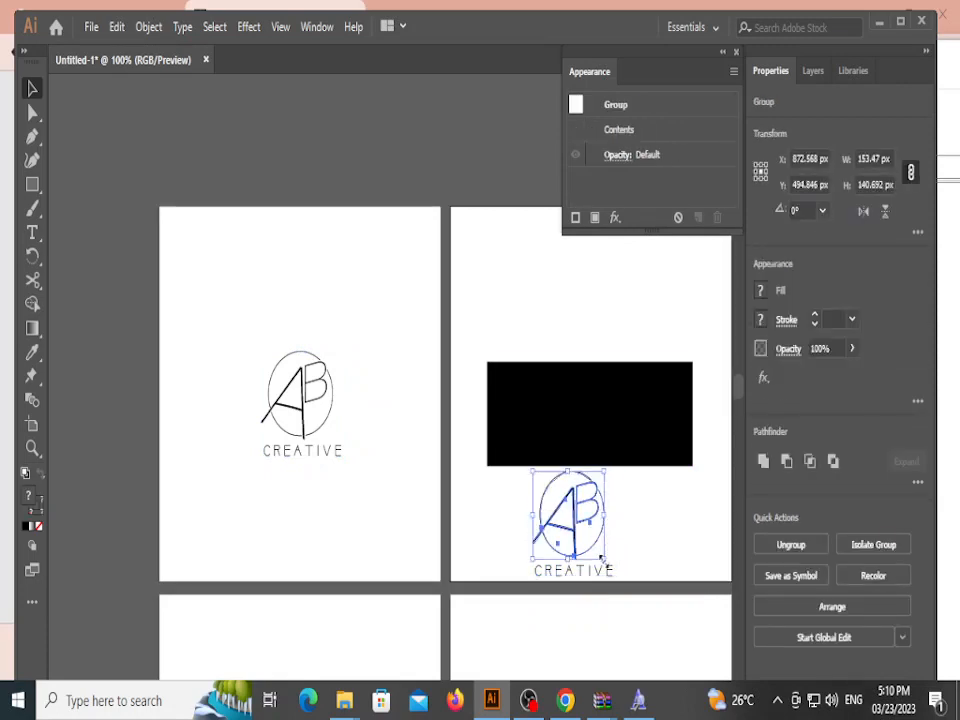
left_click_drag(510, 489, 559, 421)
left_click(628, 549)
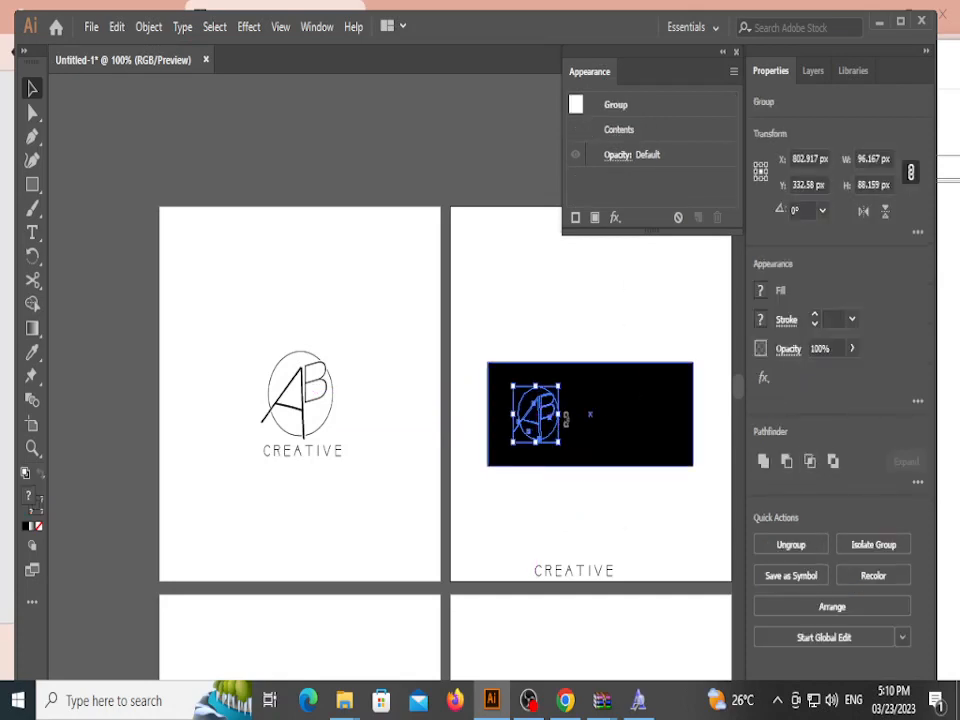
Step: Try to fill the whole grouped monogram copy white and send the black rectangle to the back
left_click(761, 293)
left_click(619, 363)
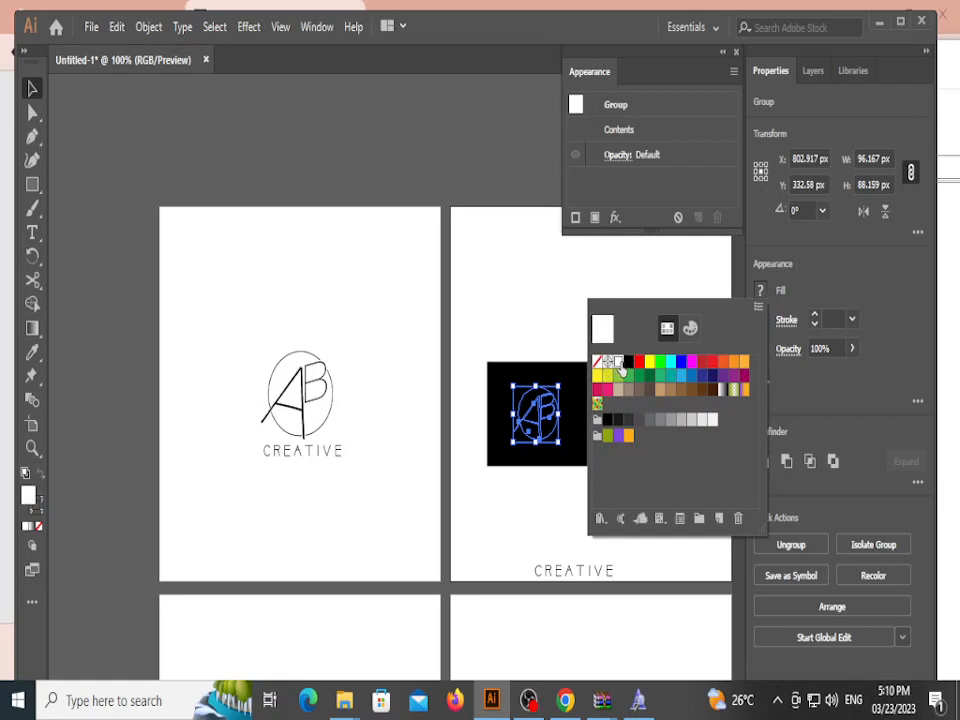
left_click(548, 326)
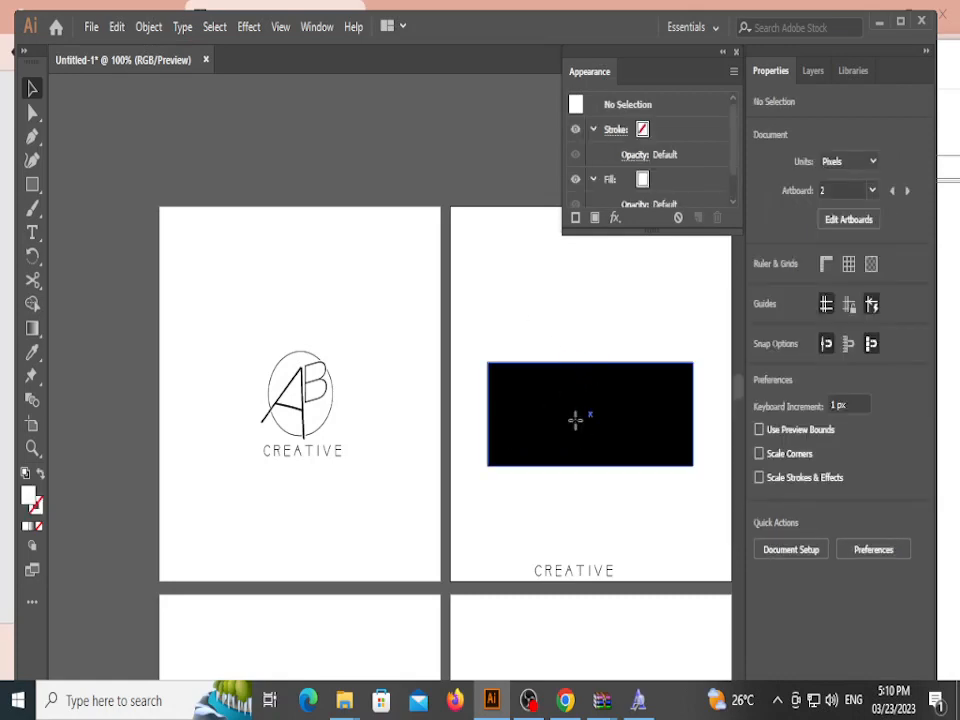
left_click(578, 426)
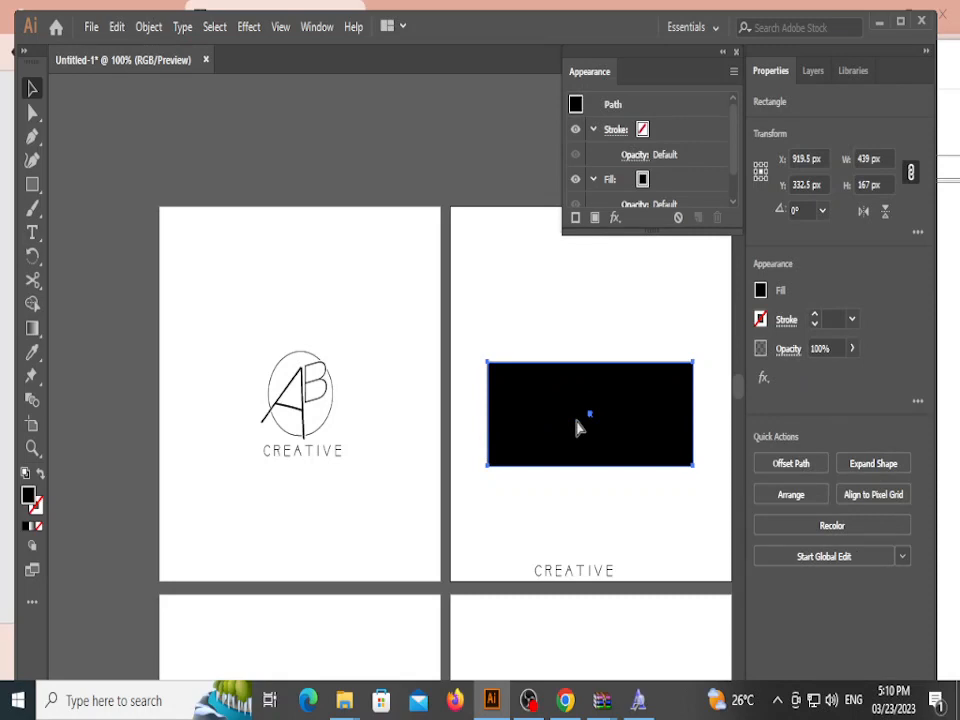
key("ctrl+shift+bracketleft")
key("ctrl+z")
key("ctrl+z")
key("ctrl+z")
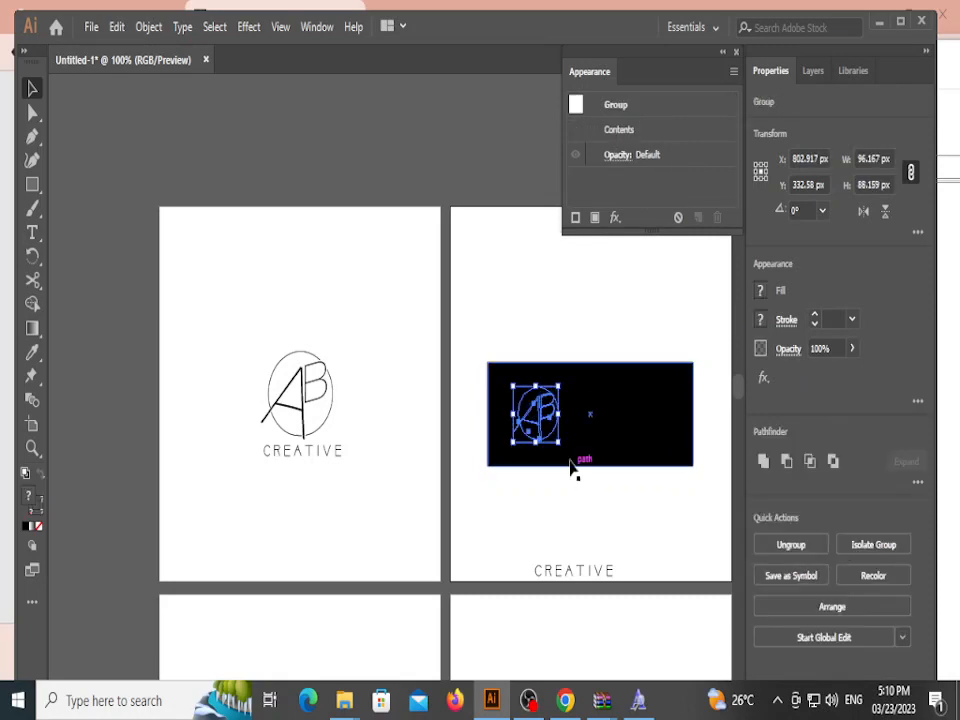
Step: Show the artwork in Outline mode and ungroup the monogram copy into separate letters and arcs, leaving nothing selected
scroll(555, 424, "up", 5)
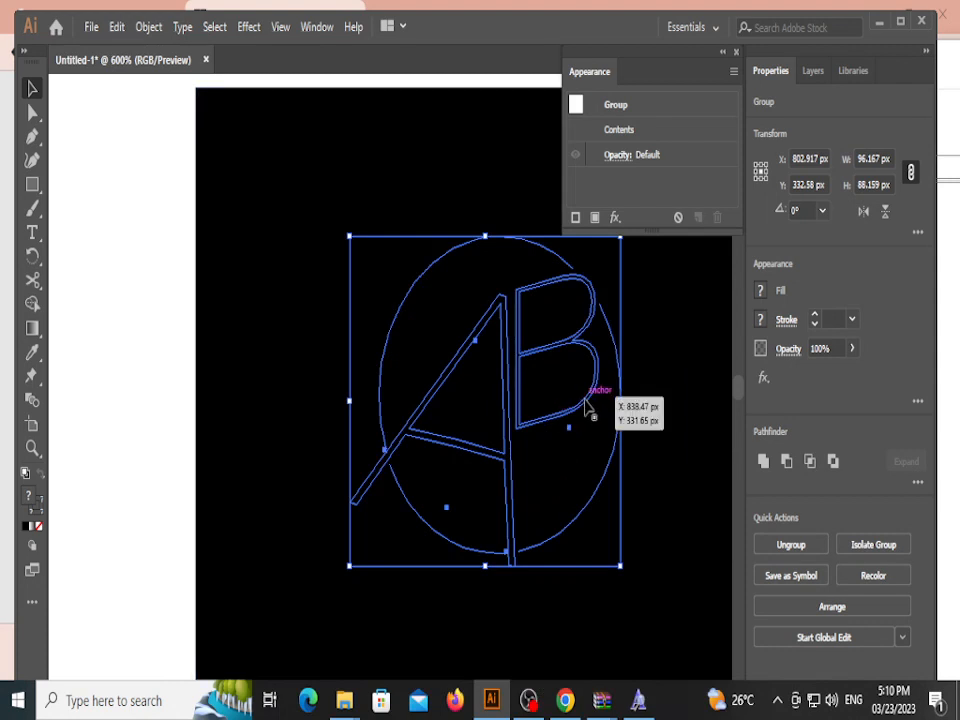
key("ctrl+y")
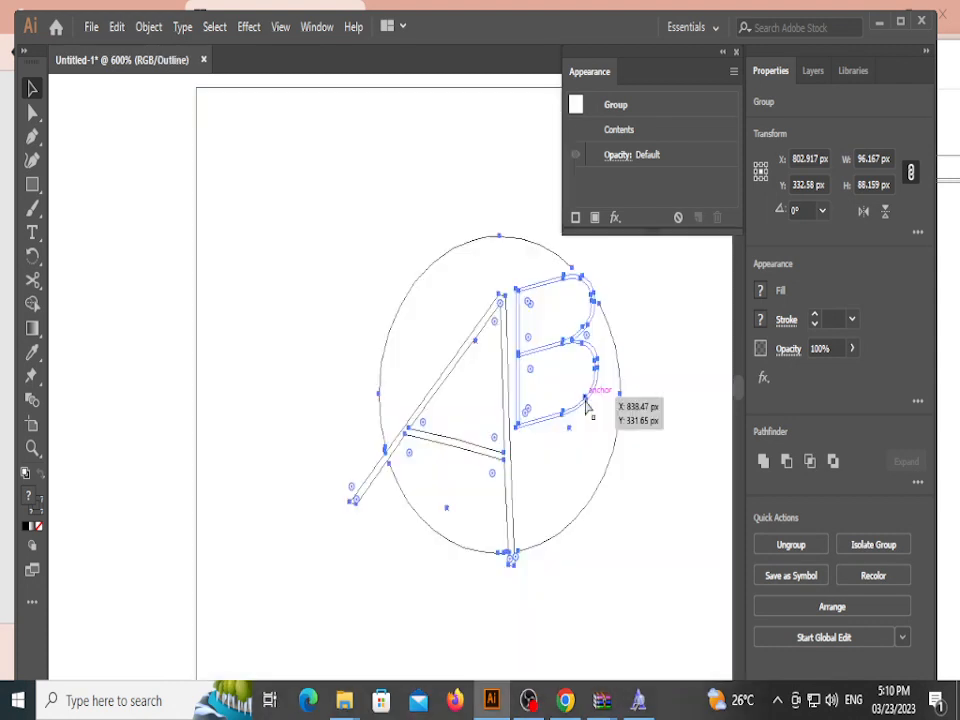
left_click(618, 456)
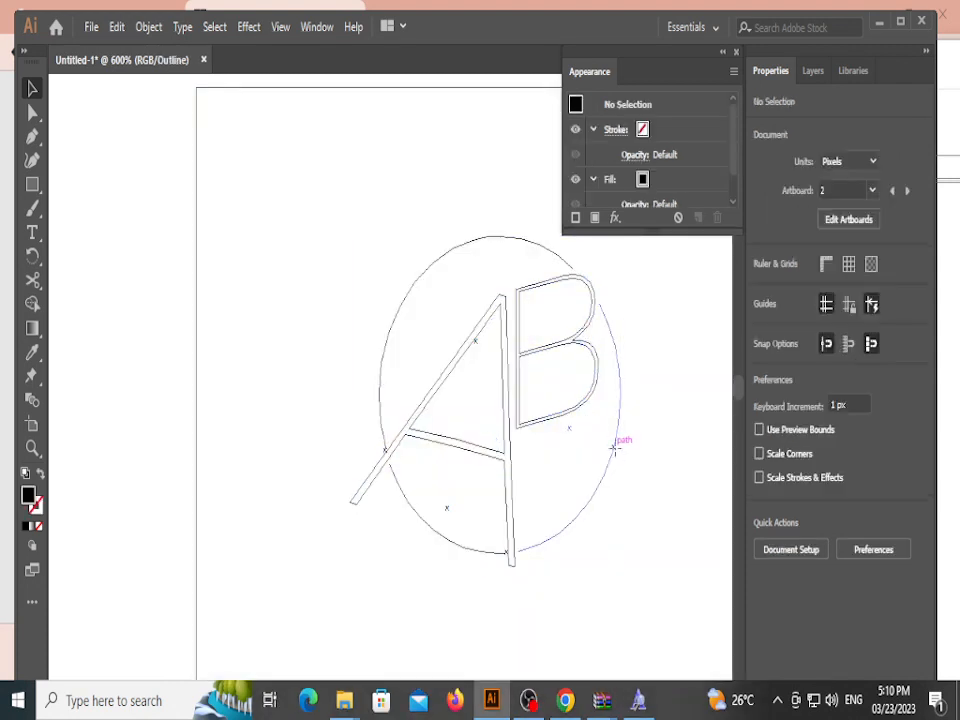
right_click(615, 440)
left_click(668, 266)
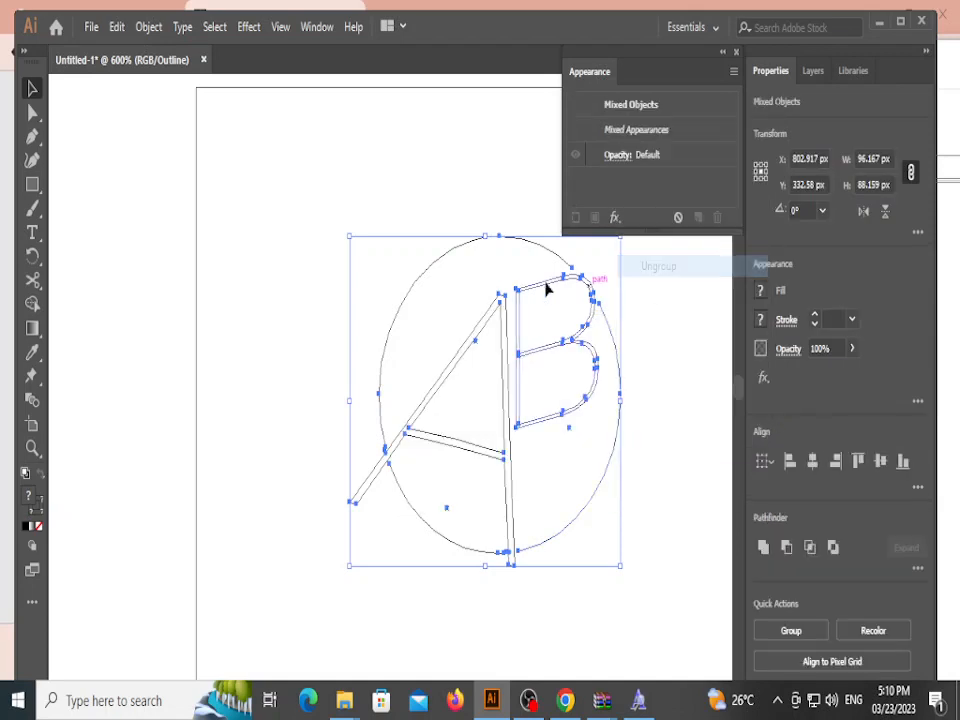
left_click(484, 263)
Step: Fill the letter B and the letter A of the monogram copy with white
left_click(527, 297)
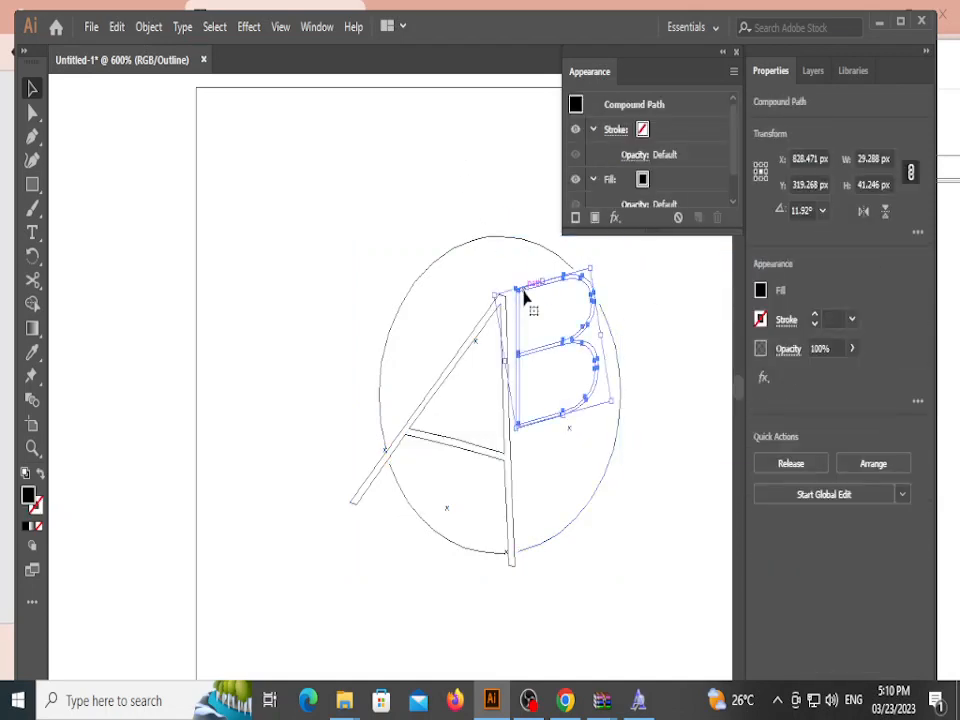
left_click(760, 290)
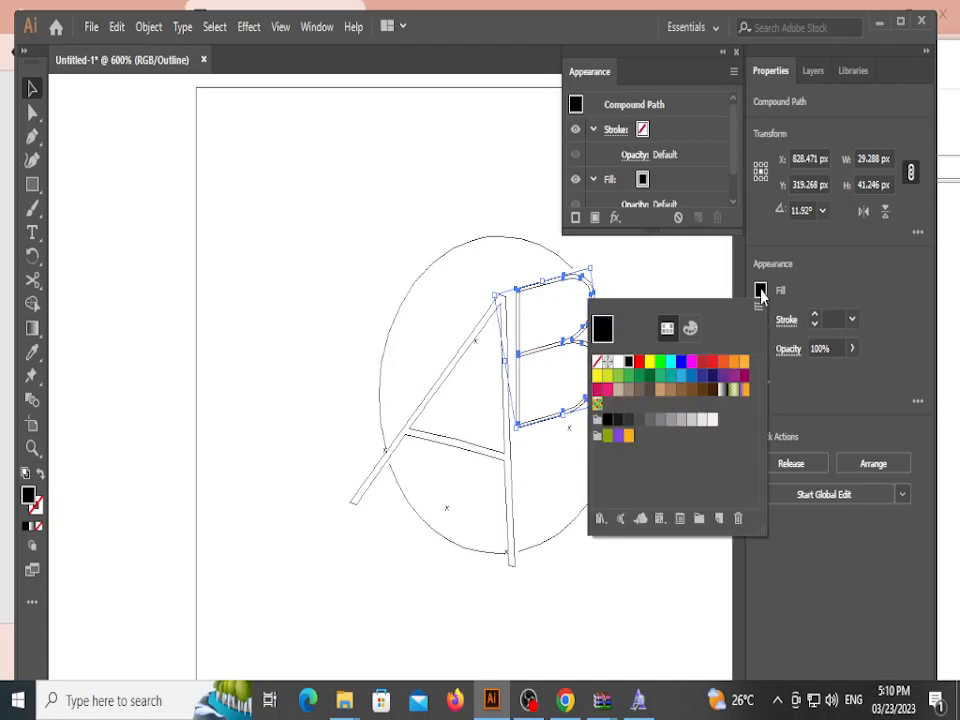
left_click(617, 361)
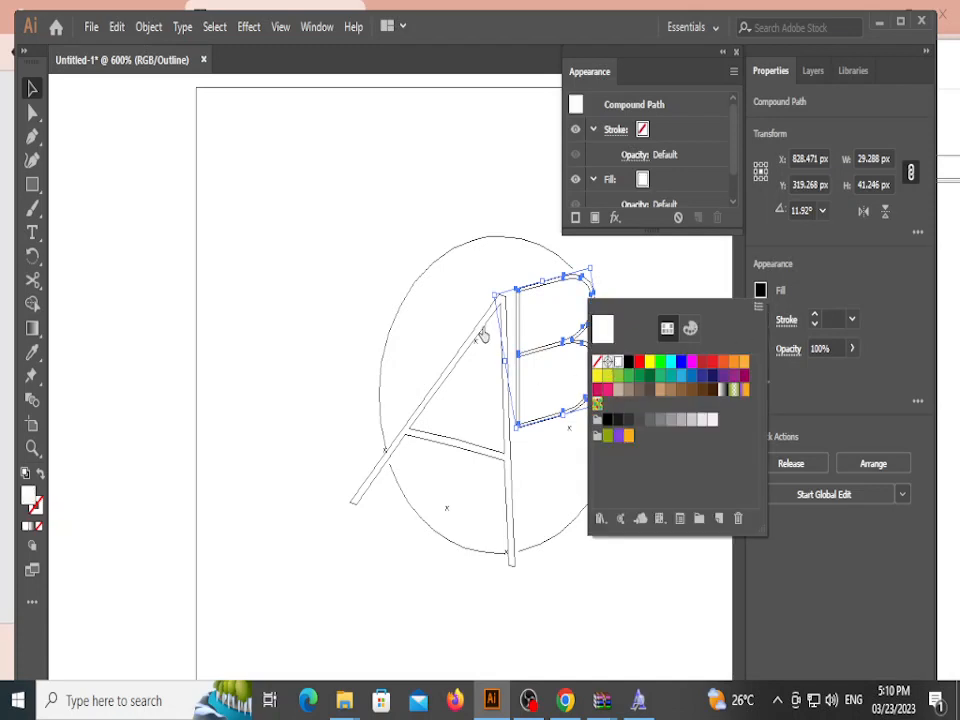
left_click(476, 337)
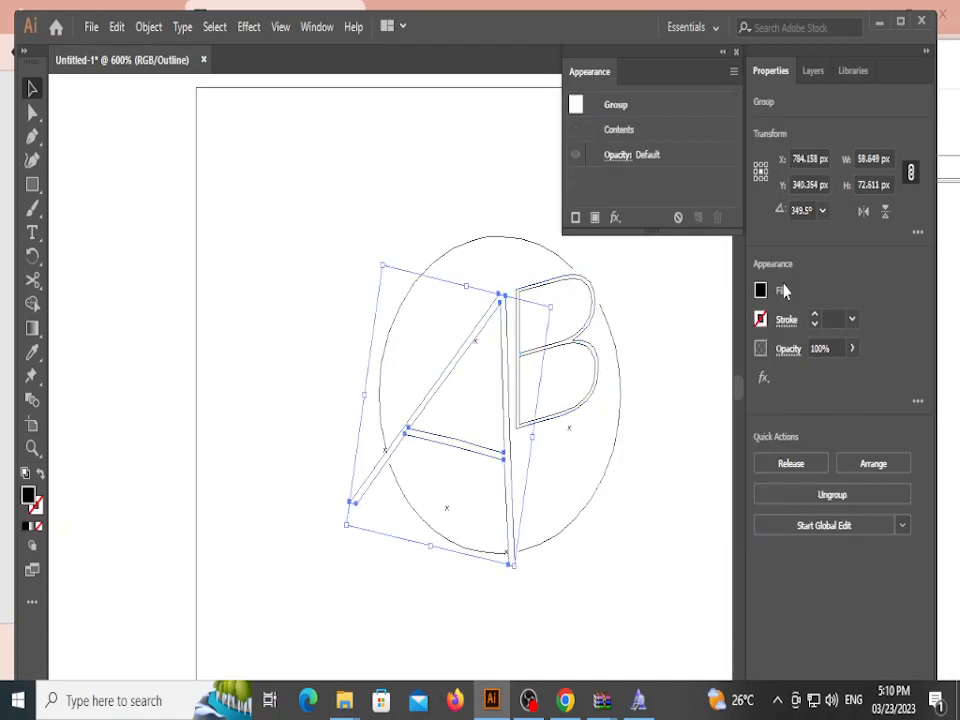
left_click(760, 291)
left_click(618, 361)
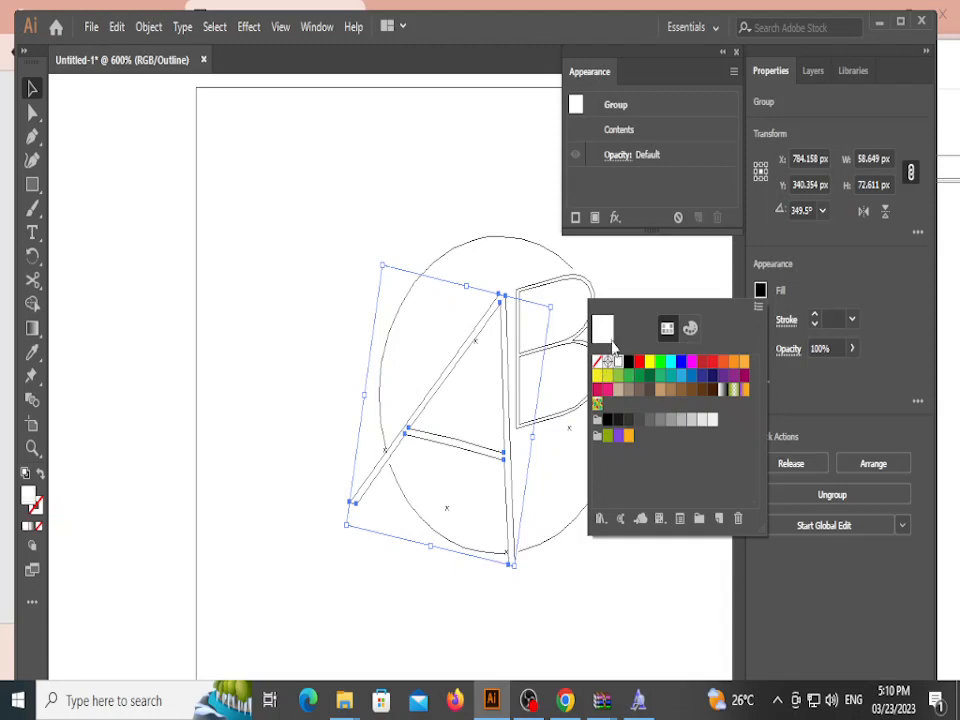
Step: Set the stroke of all three circle arcs around the letters to white and deselect everything
left_click(546, 250)
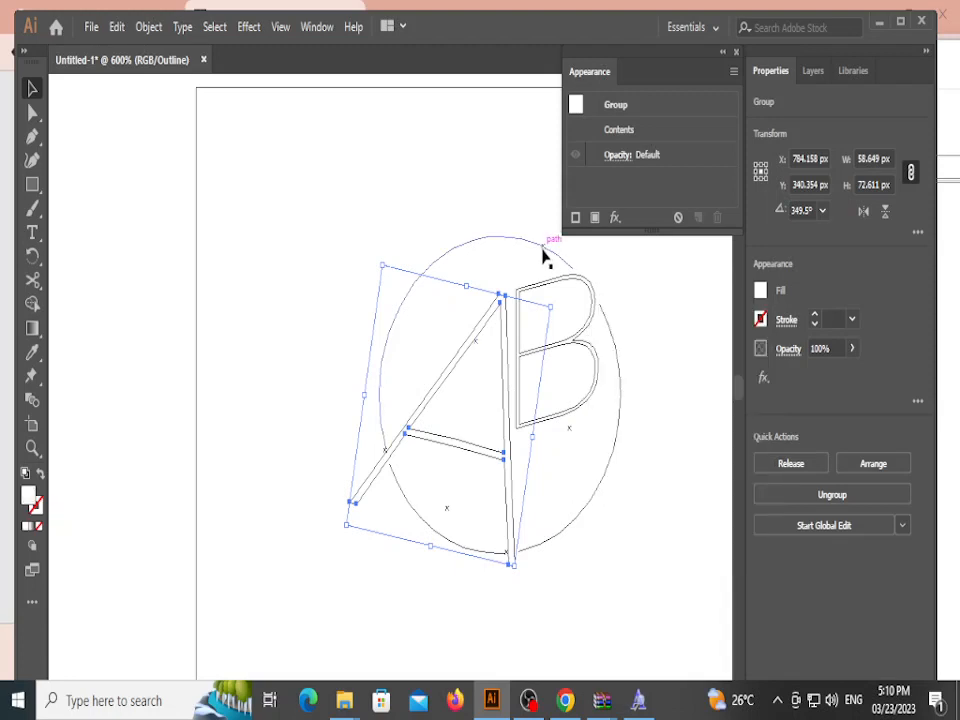
left_click(760, 320)
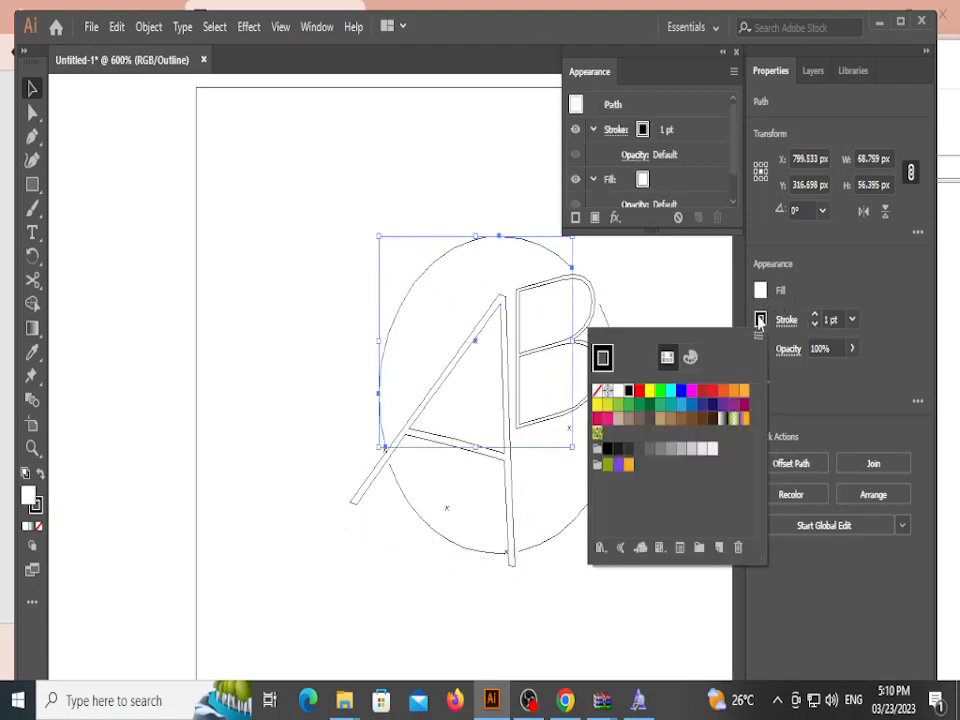
left_click(618, 391)
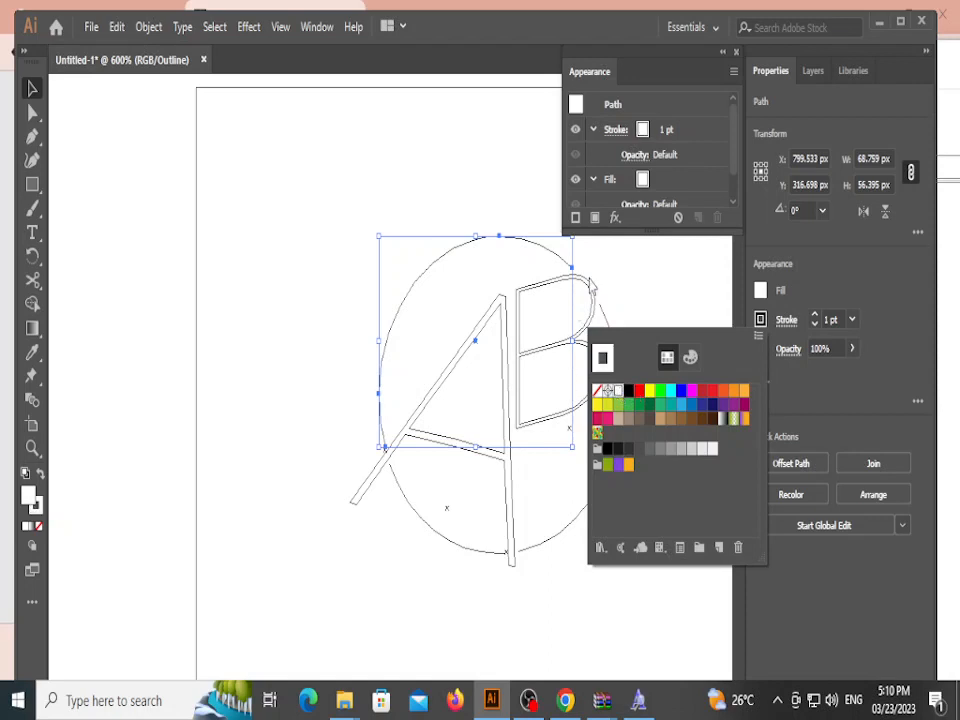
left_click(621, 356)
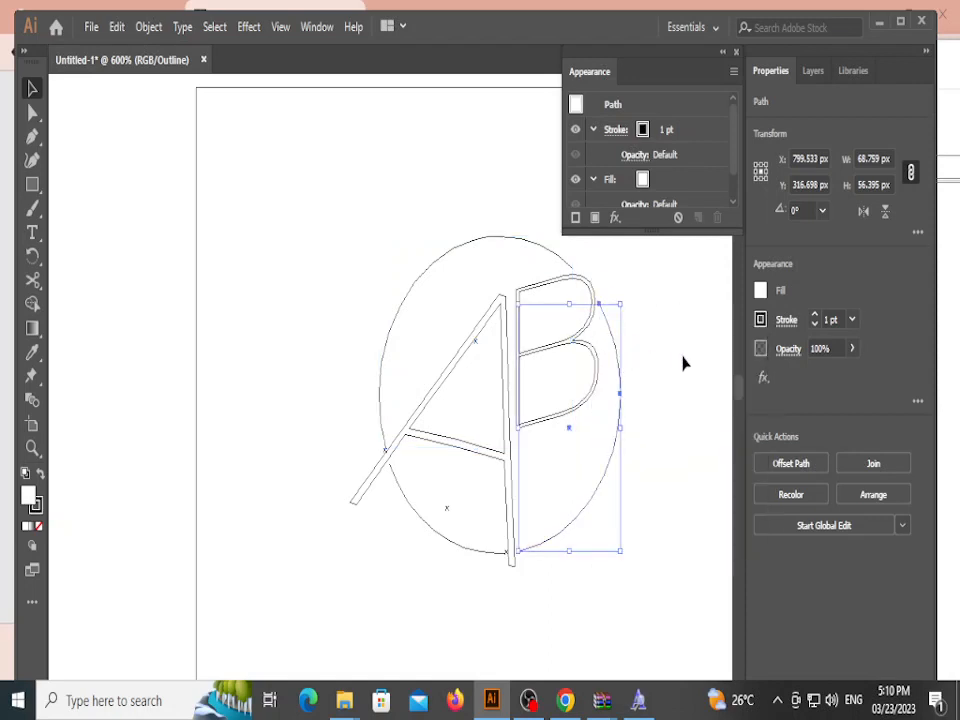
left_click(760, 320)
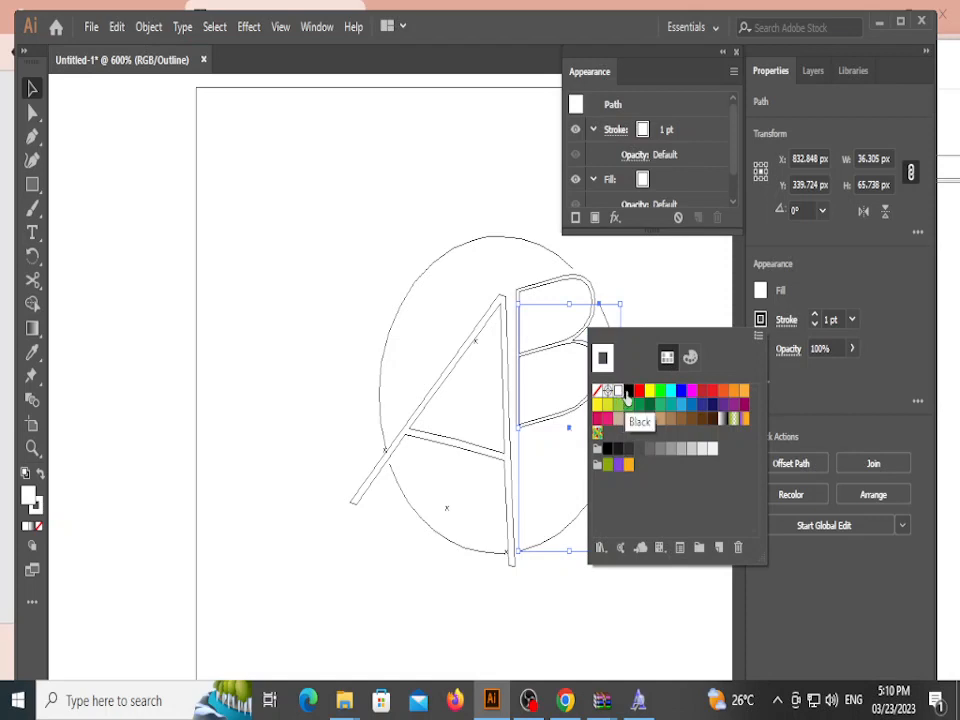
left_click(514, 580)
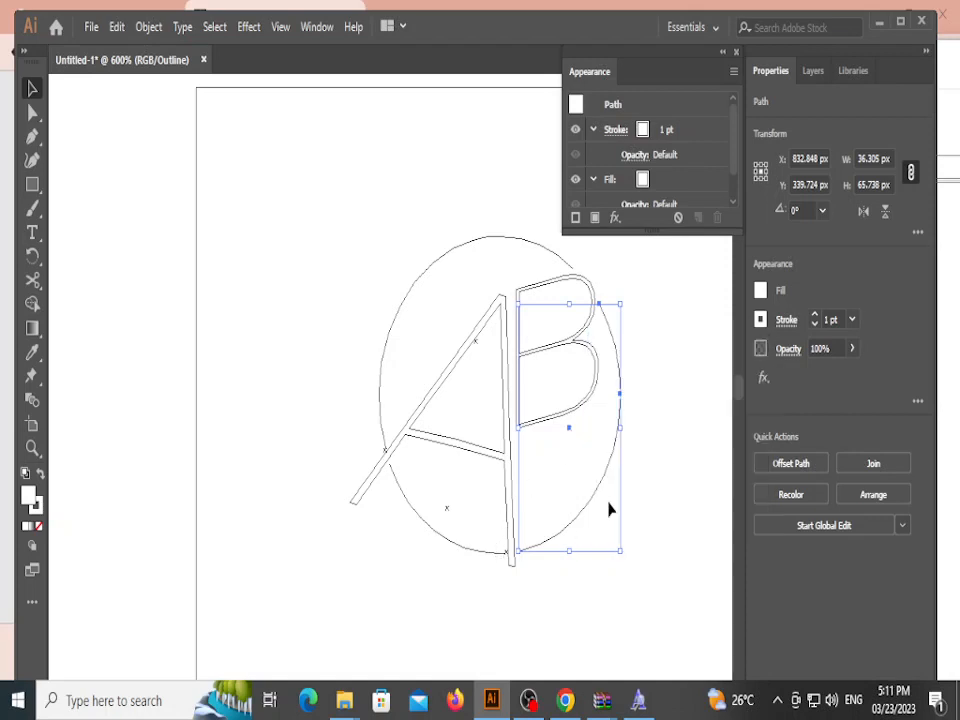
left_click(467, 556)
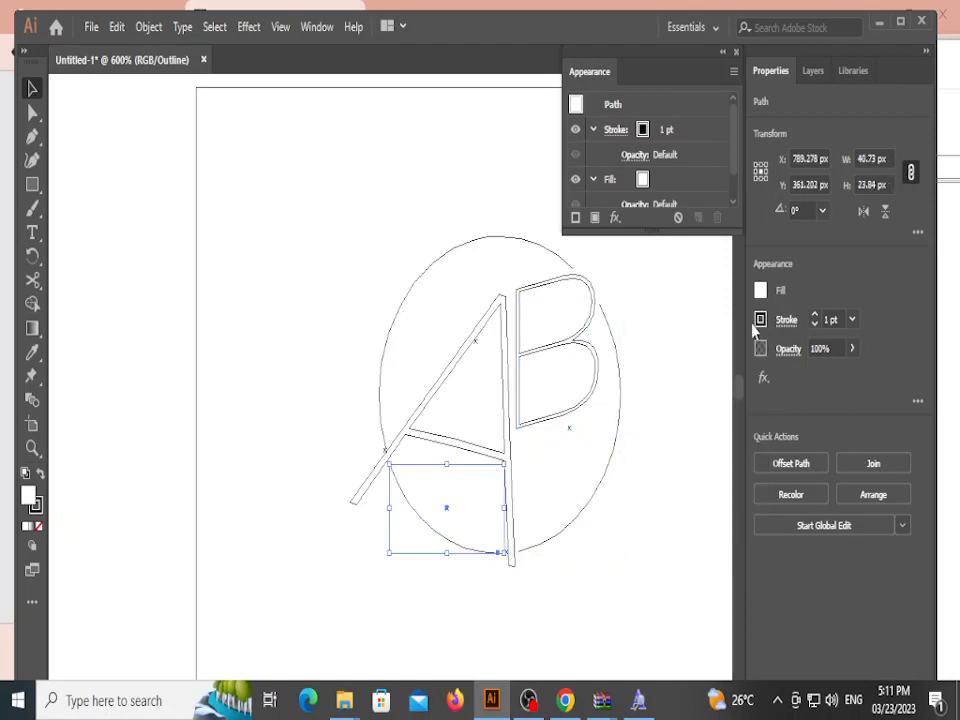
left_click(760, 320)
left_click(618, 391)
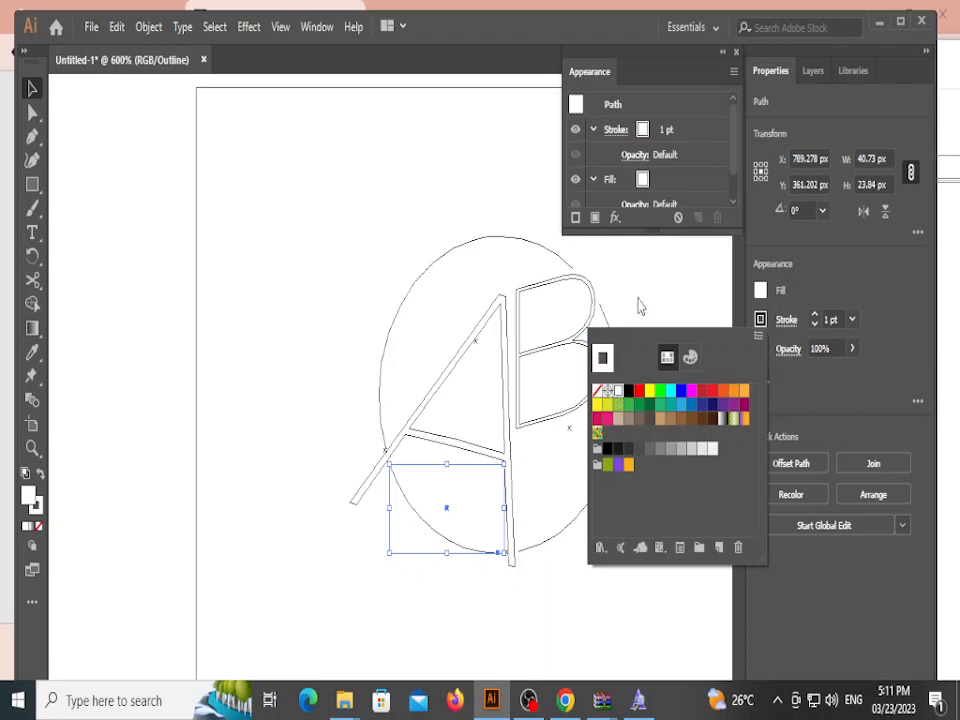
left_click(642, 279)
left_click(647, 335)
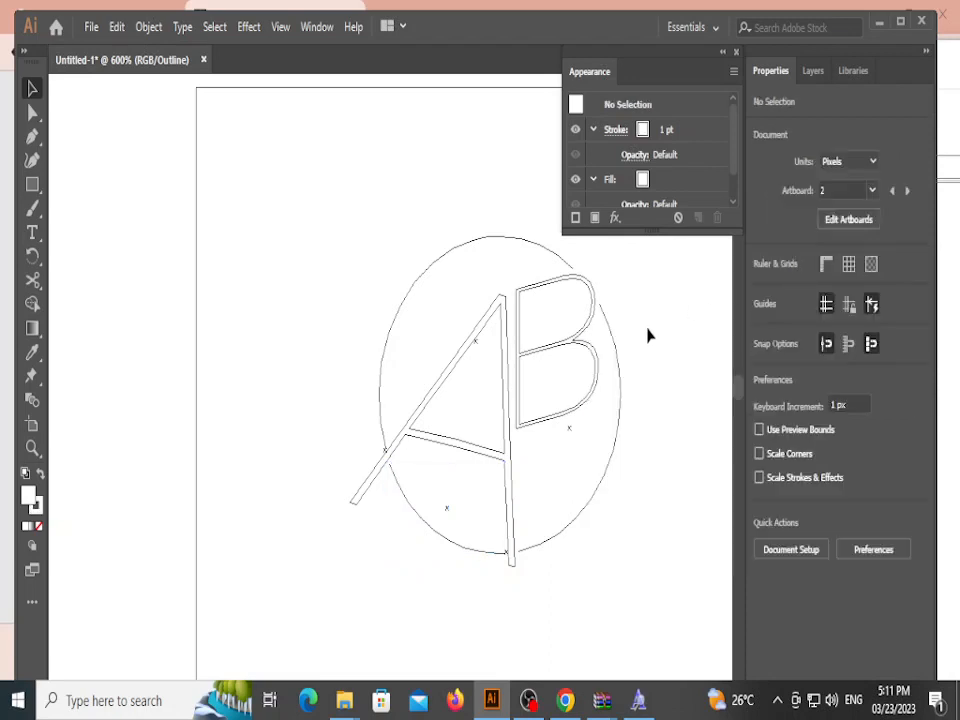
Step: Return to Preview mode and send the black rectangle to the back, behind the monogram copy
scroll(658, 429, "down", 2)
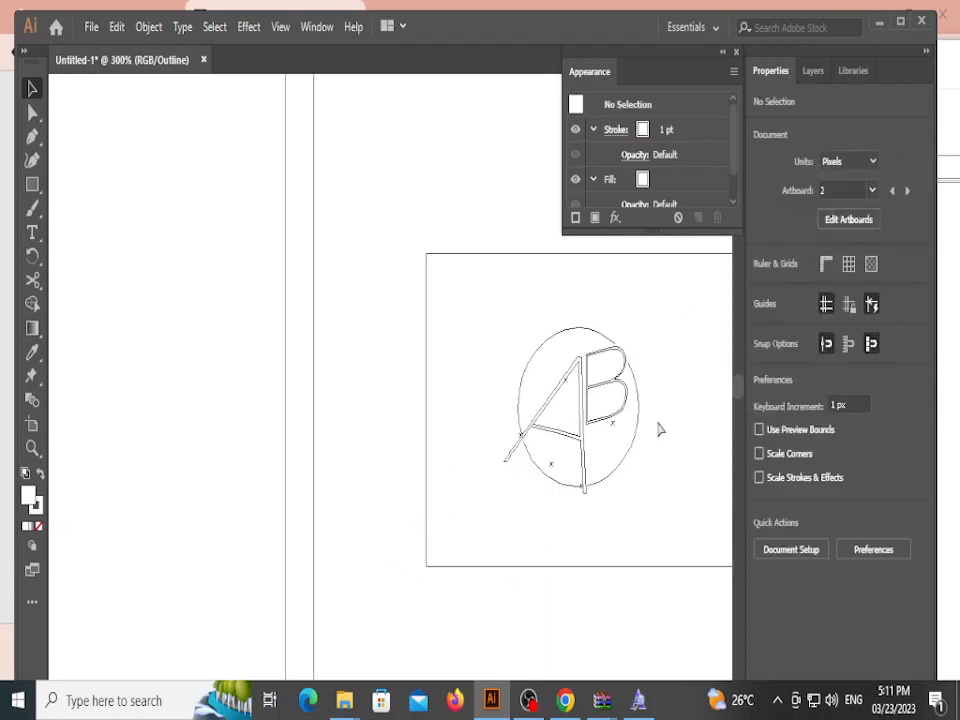
key("ctrl+y")
left_click(663, 481)
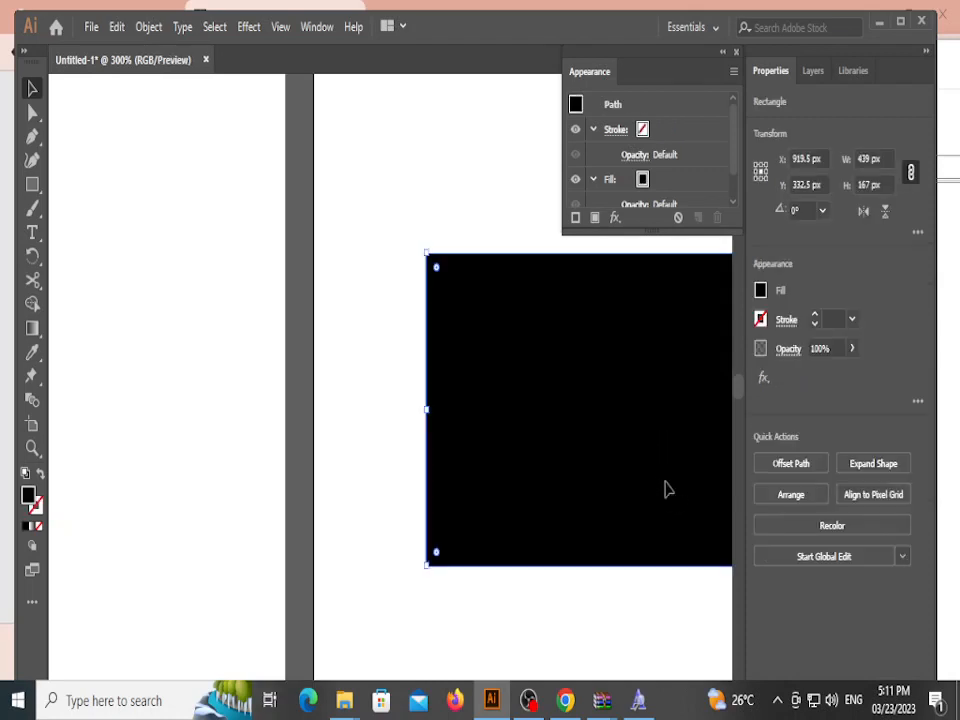
key("ctrl+shift+bracketleft")
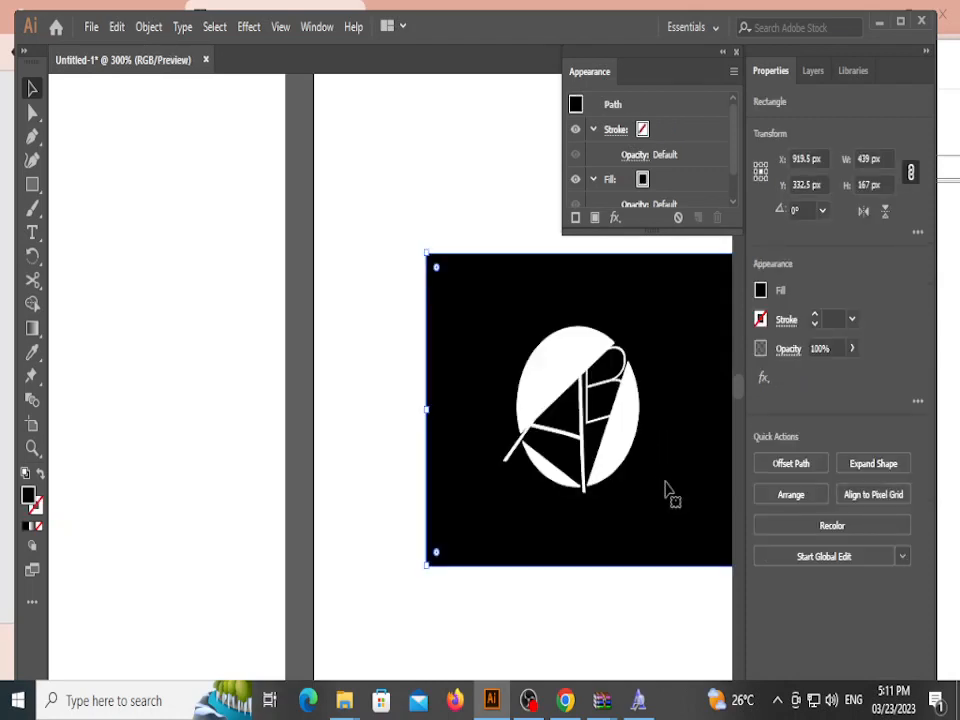
Step: Remove the white fill from the right circle arc and the large upper-left circle arc of the monogram copy
left_click(625, 405)
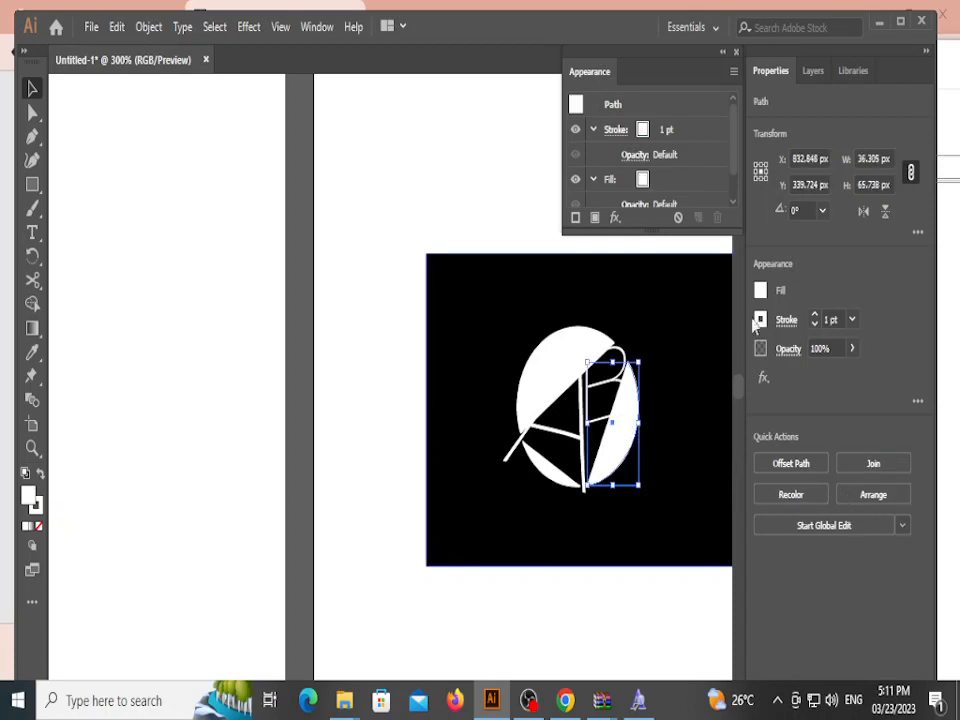
left_click(760, 290)
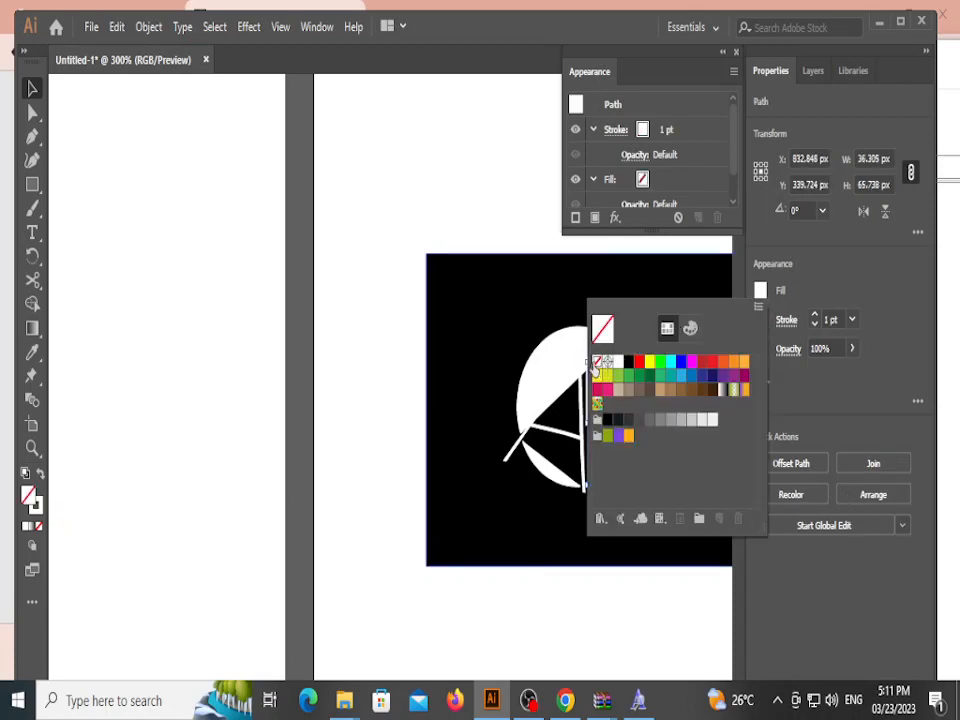
left_click(595, 363)
left_click(561, 353)
left_click(760, 290)
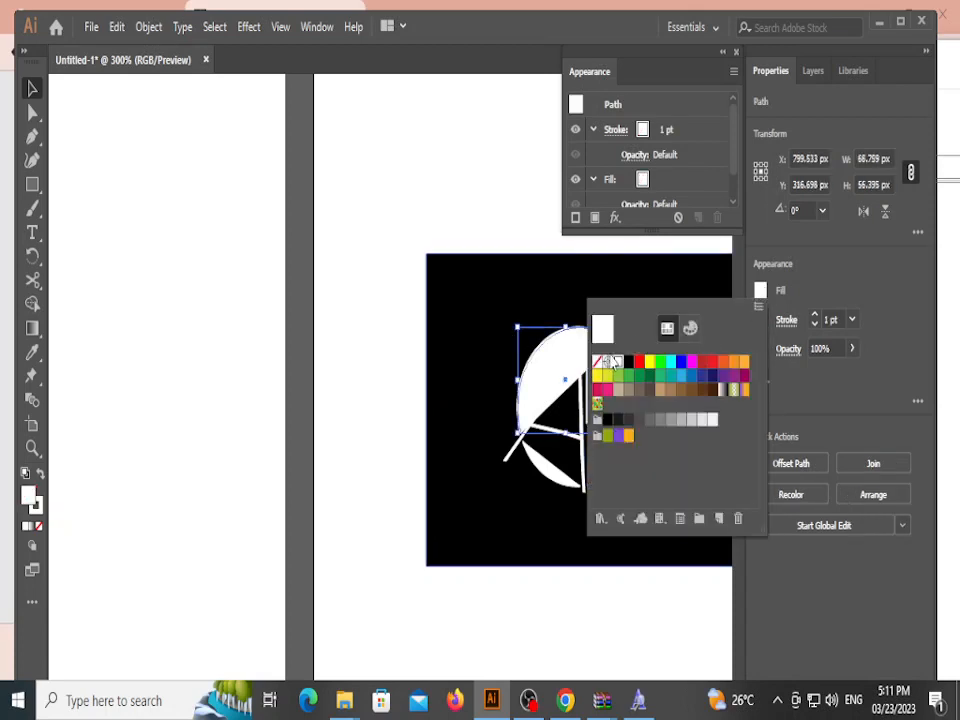
left_click(597, 363)
Step: Remove the fill from the small lower-left circle arc below the letter A and deselect everything
left_click(562, 490)
double_click(558, 476)
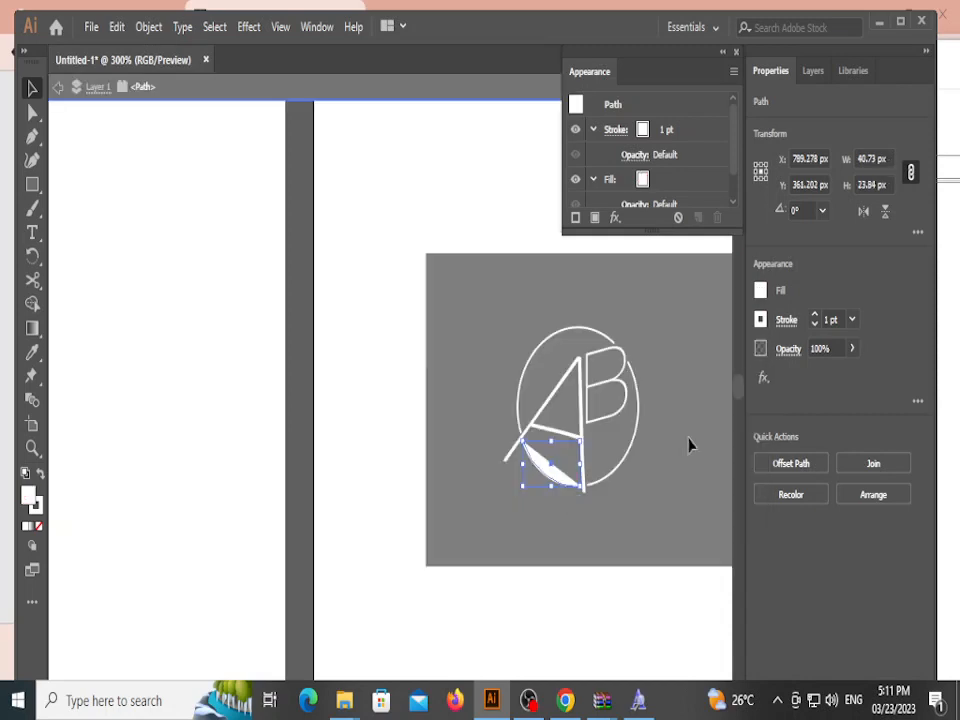
left_click(677, 400)
double_click(489, 189)
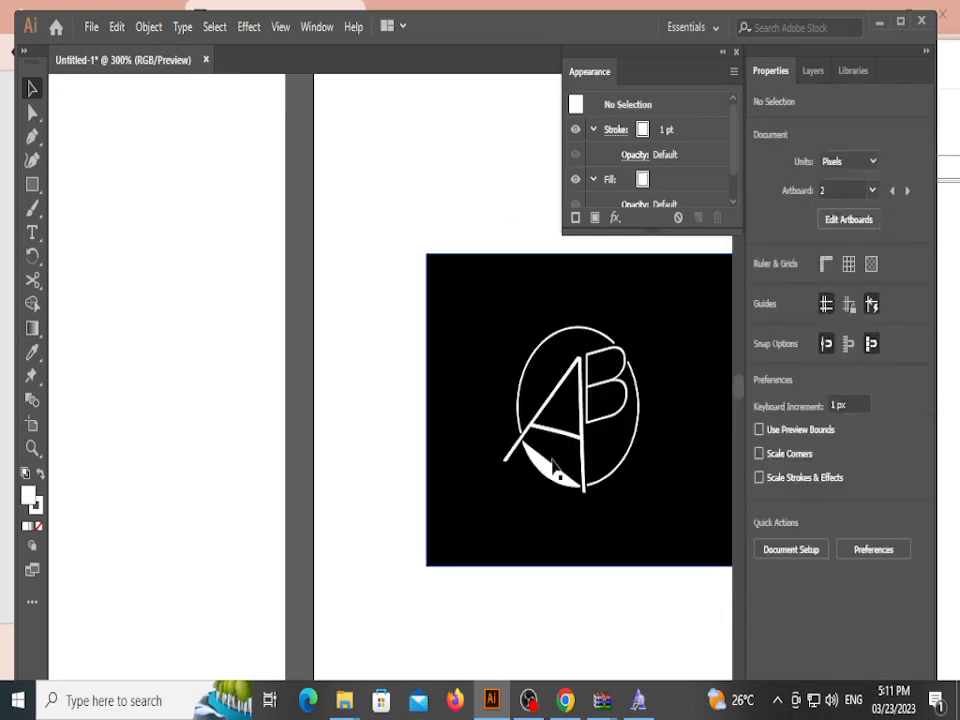
left_click(552, 474)
left_click(761, 291)
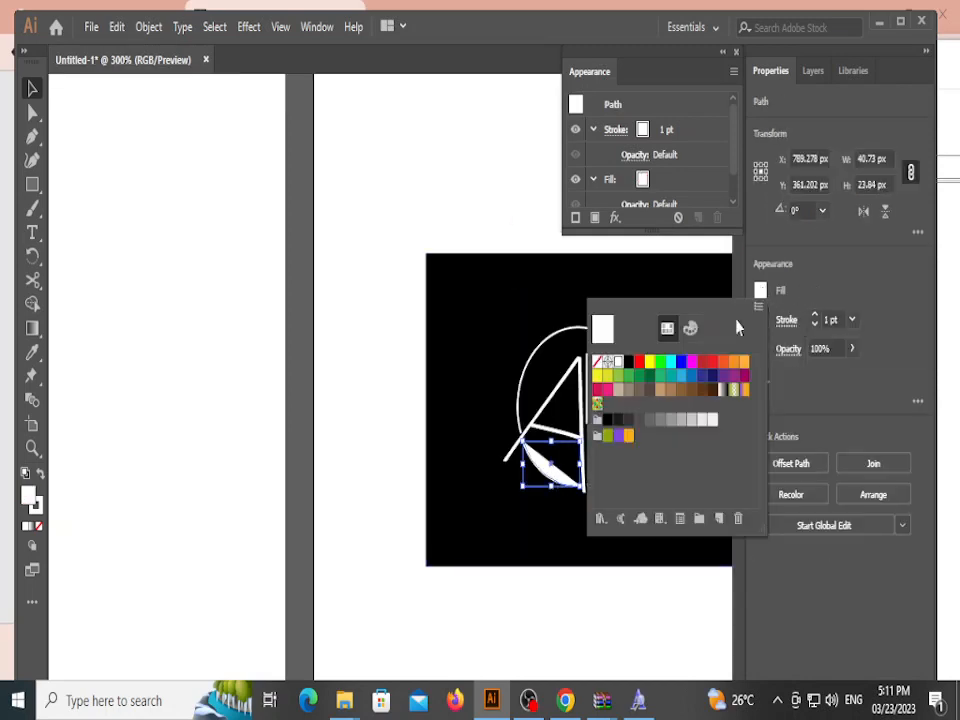
left_click(598, 362)
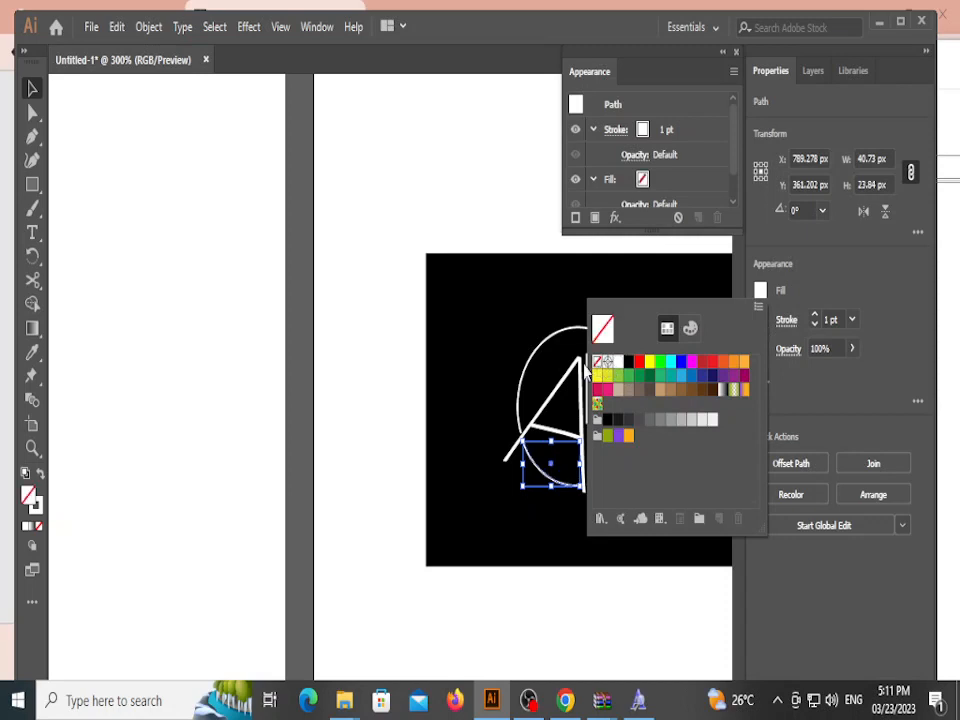
left_click(448, 185)
left_click(426, 216)
Step: Draw a vertical white divider line about 45 px tall just right of the monogram on the black rectangle
scroll(502, 413, "down", 3)
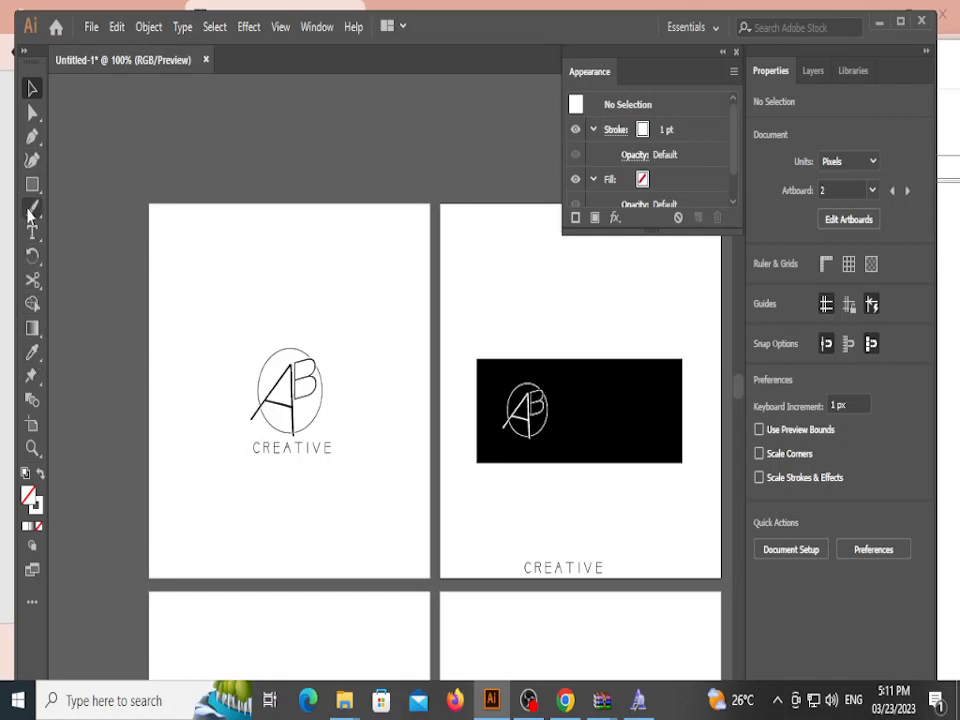
left_click_drag(38, 185, 82, 279)
mouse_move(557, 395)
left_mouse_down()
mouse_move(583, 390)
mouse_move(557, 406)
mouse_move(557, 420)
left_mouse_up()
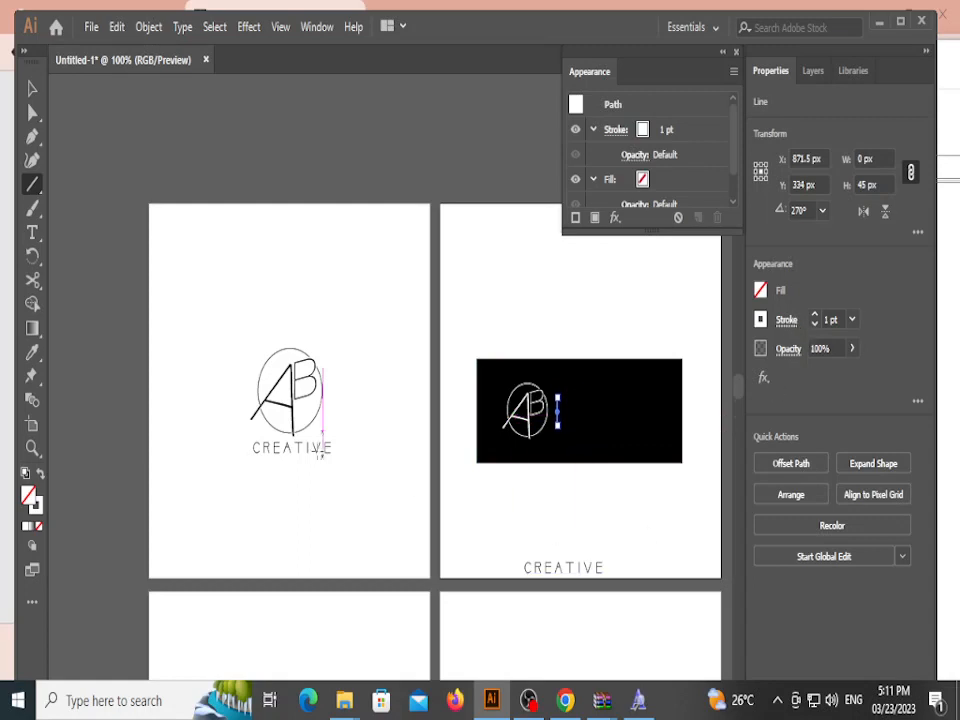
Step: Move the CREATIVE text from the artboard's lower edge to the right of the divider line and fill it with white
left_click(32, 88)
left_click_drag(553, 570, 606, 424)
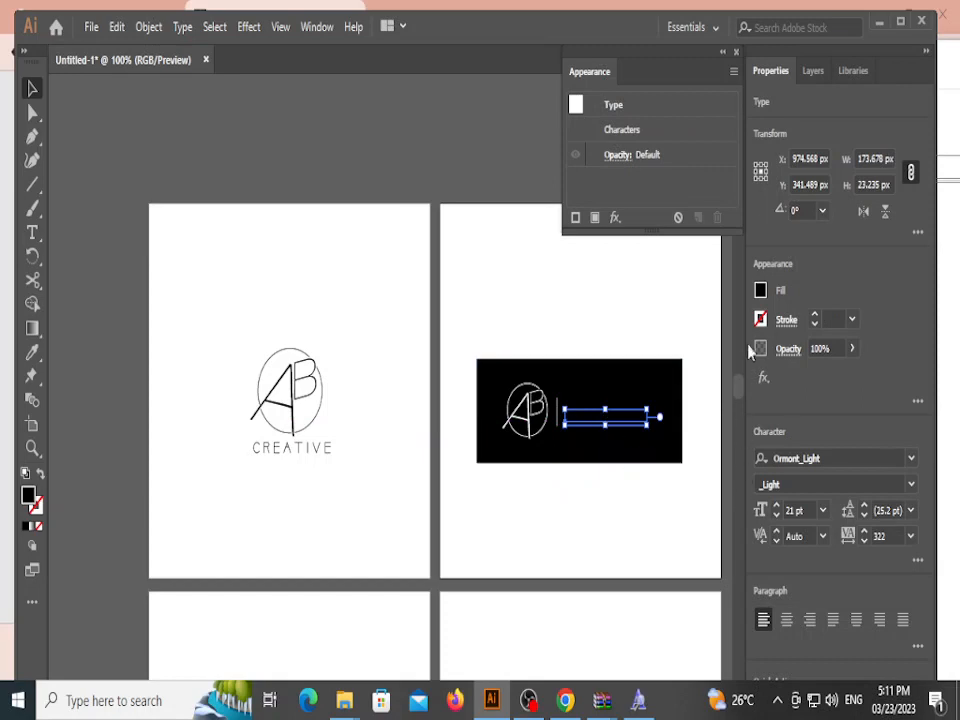
left_click(760, 290)
left_click(617, 364)
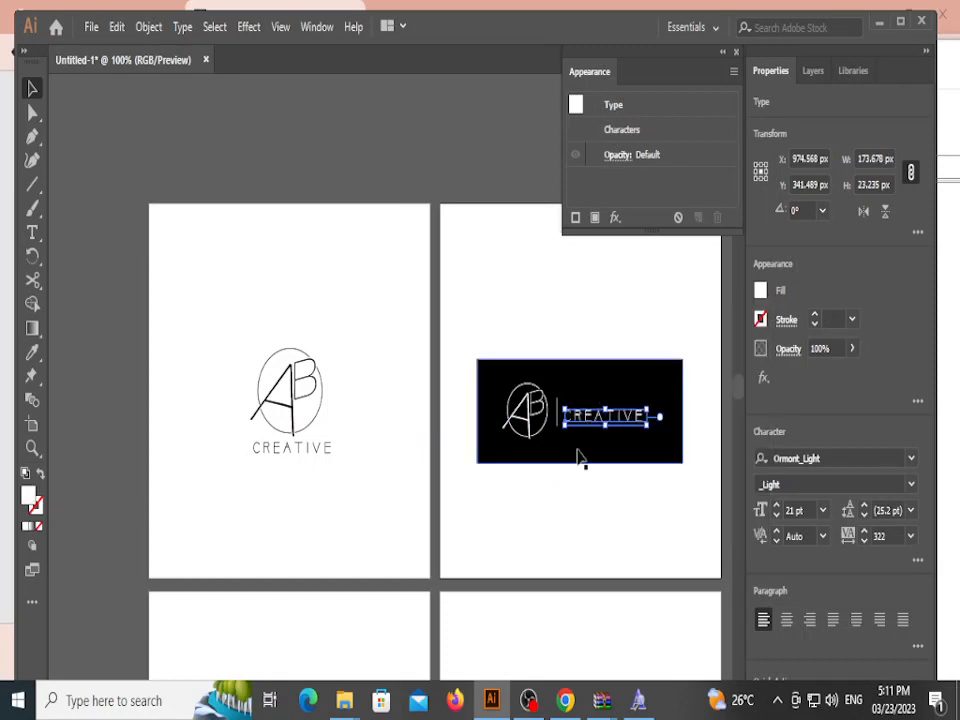
Step: Reduce the white CREATIVE text to 16 pt, shift it up level with the divider line's middle, and deselect it
left_click(777, 517)
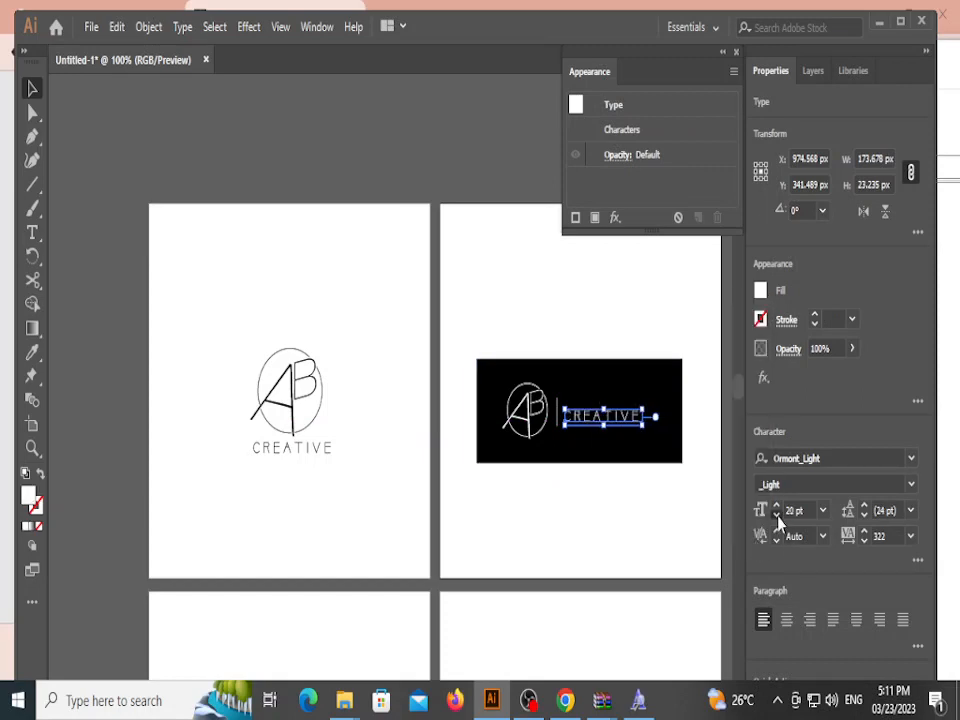
left_click(777, 517)
left_click(777, 517)
left_click(777, 517)
left_click(777, 517)
left_click(638, 545)
left_click(610, 428)
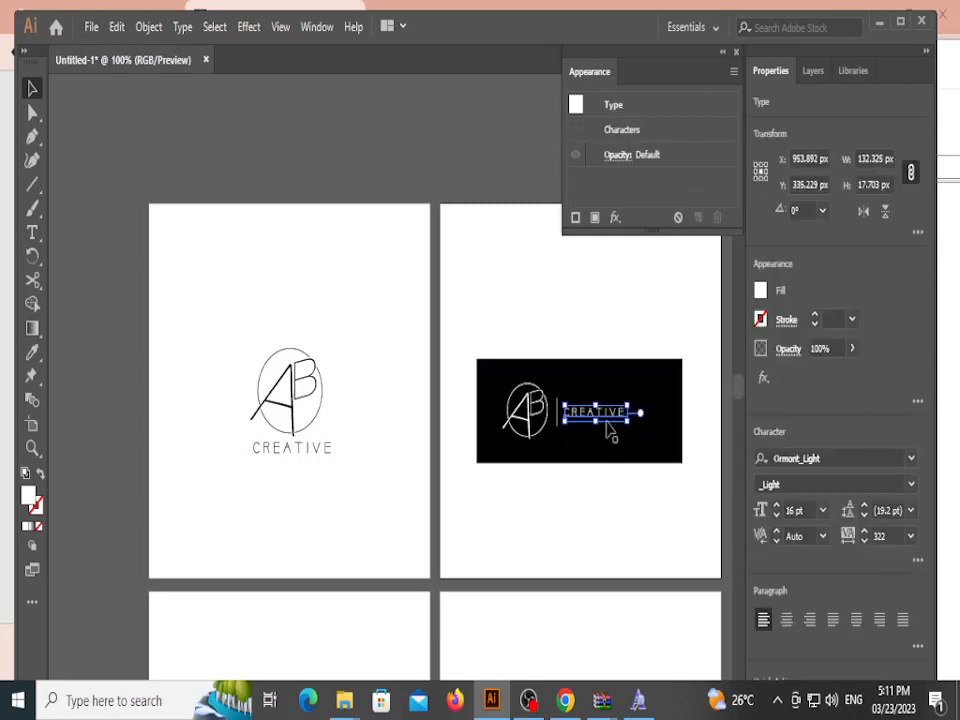
left_click(630, 531)
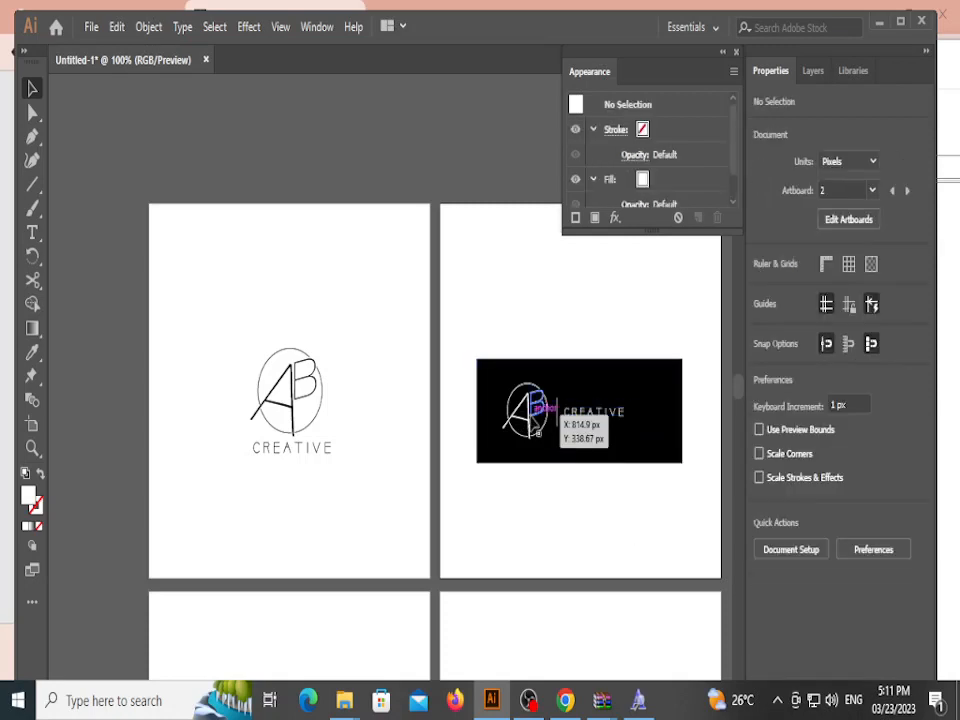
scroll(531, 417, "up", 5)
scroll(535, 441, "down", 8)
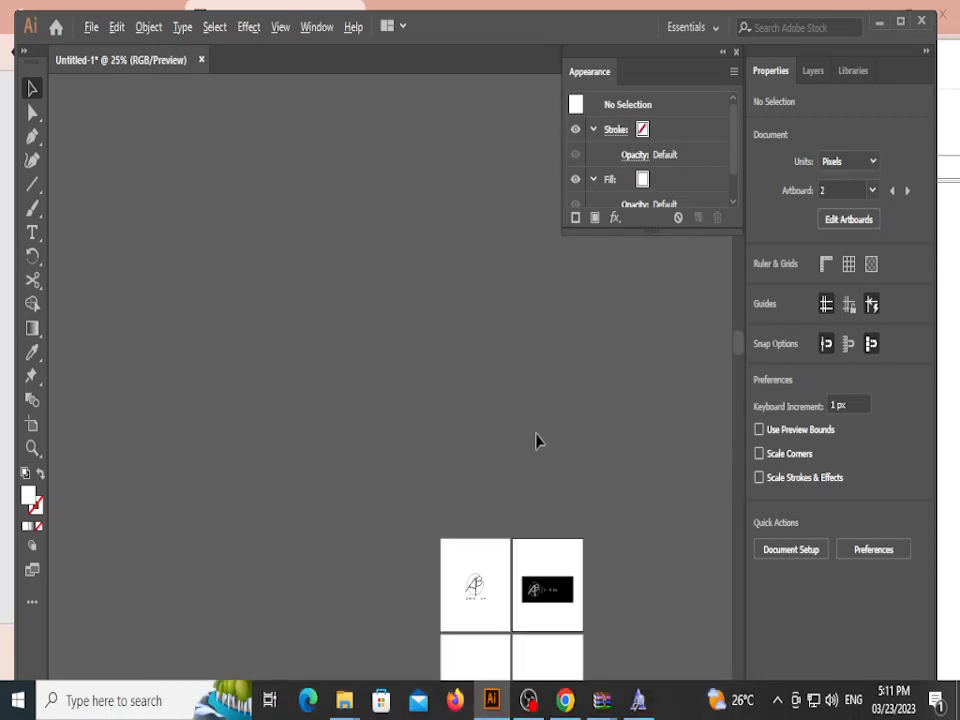
scroll(390, 390, "up", 8)
scroll(400, 415, "up", 6)
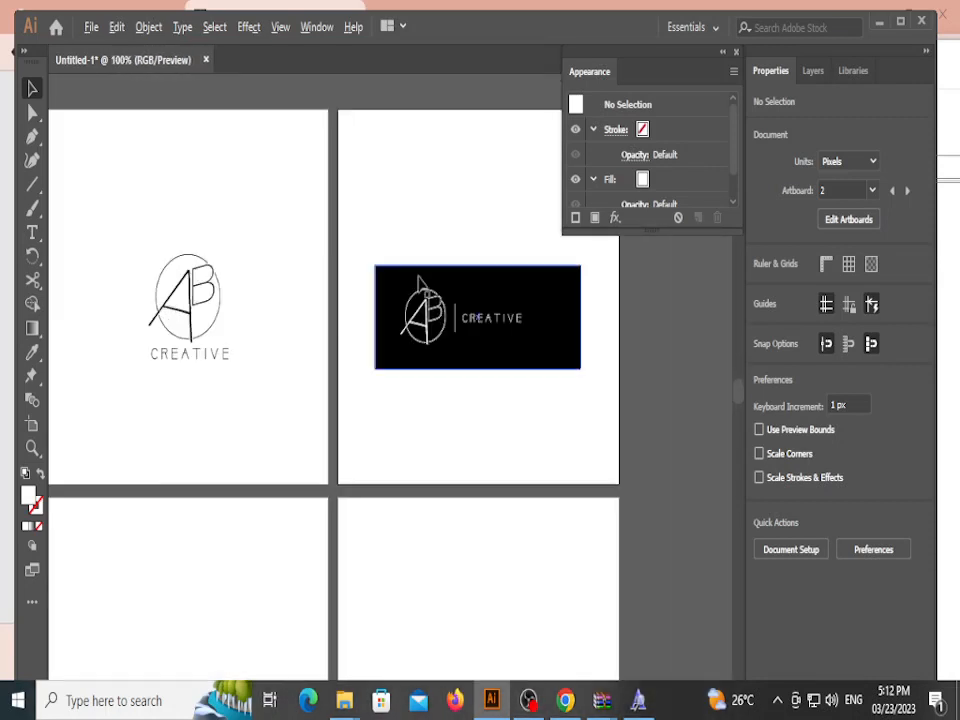
left_click(505, 472)
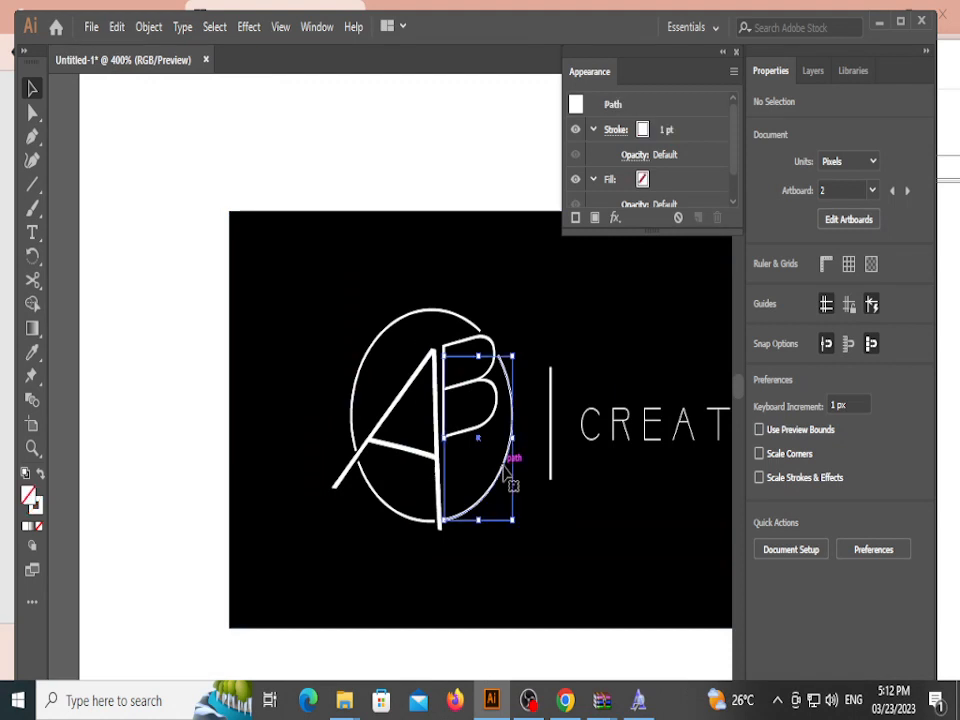
left_click(470, 428, "shift")
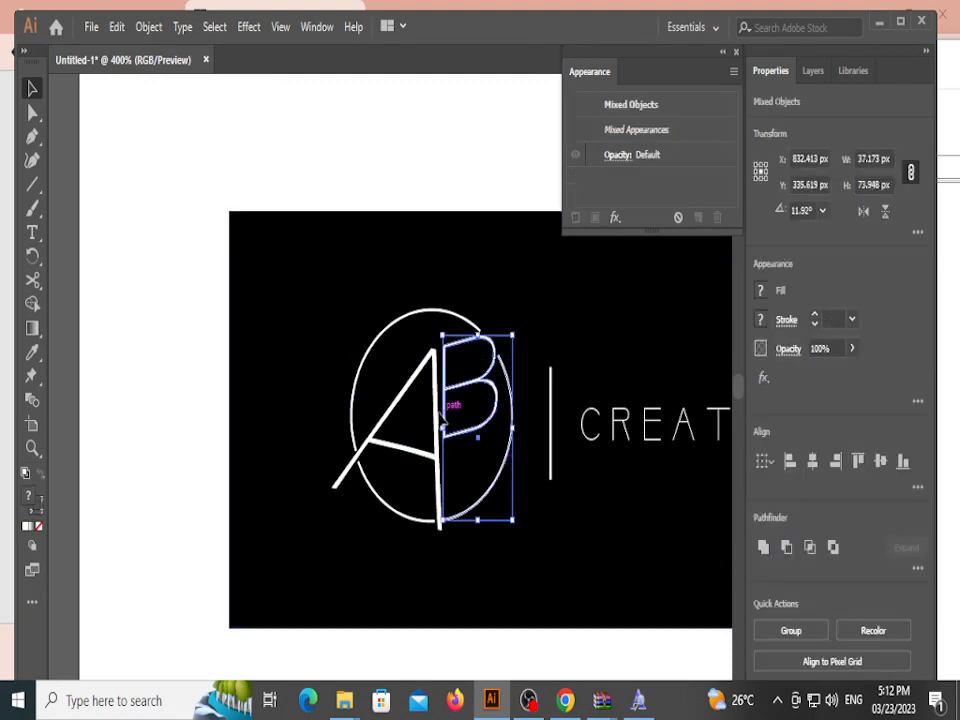
left_click(443, 398, "shift")
left_click(444, 312, "shift")
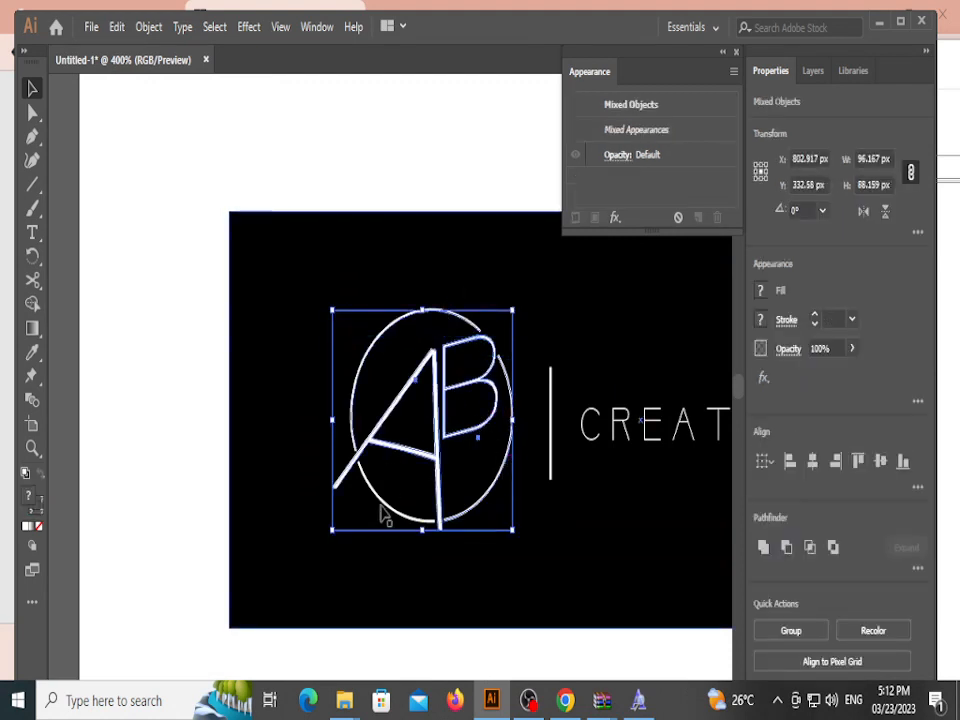
left_click(383, 504, "shift")
left_click(478, 591)
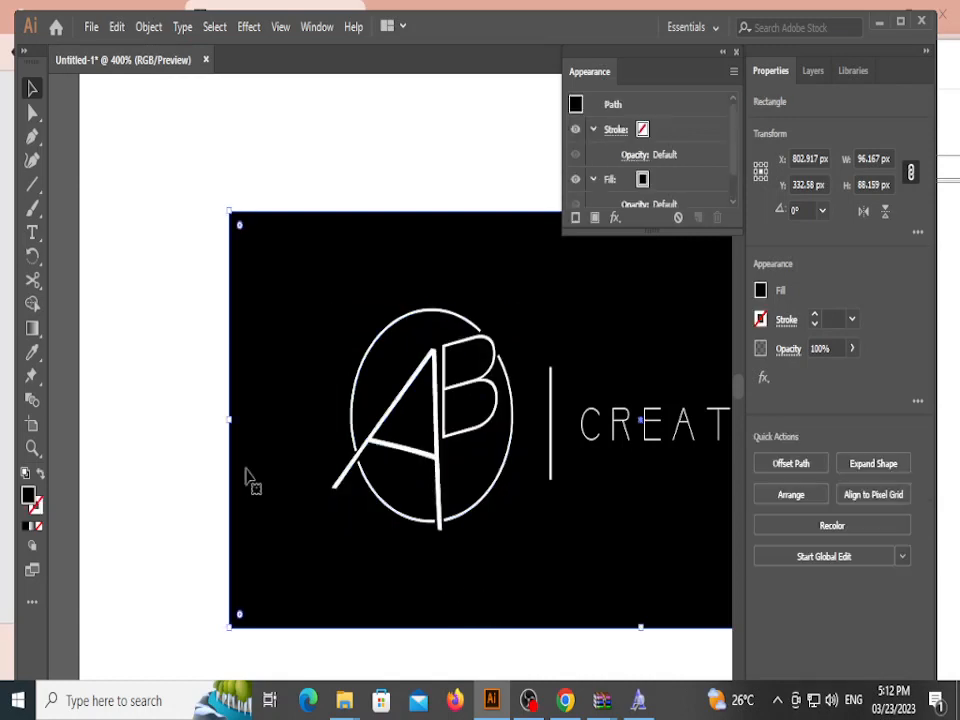
left_click(190, 468)
Step: Group the white A, the B and the ring segments of the AB monogram on the black rectangle
left_click(433, 462)
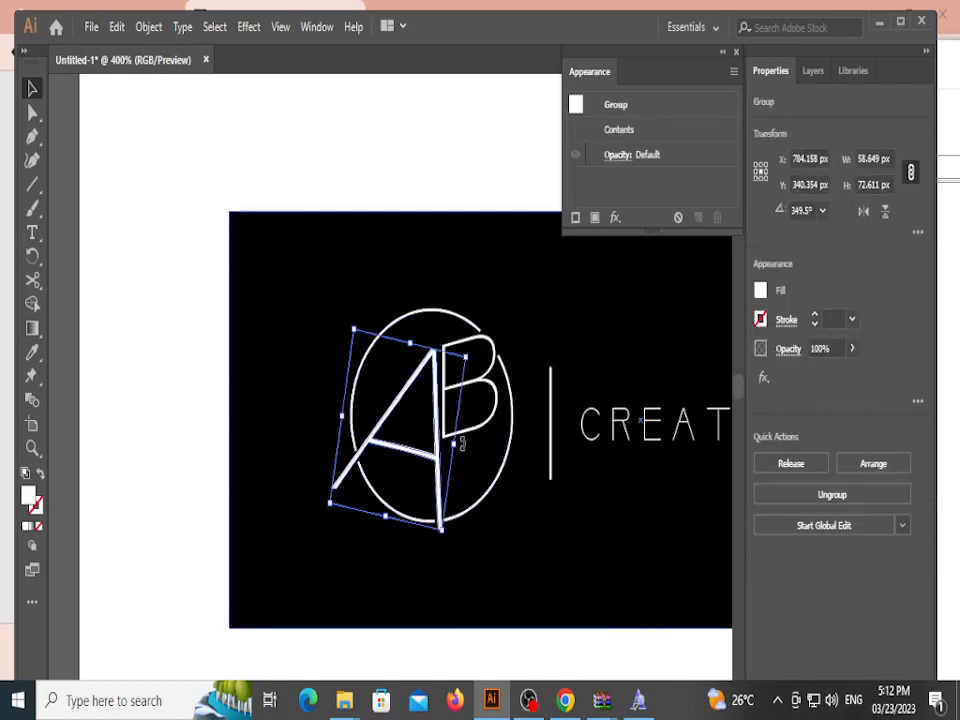
left_click(472, 430, "shift")
left_click(515, 445, "shift")
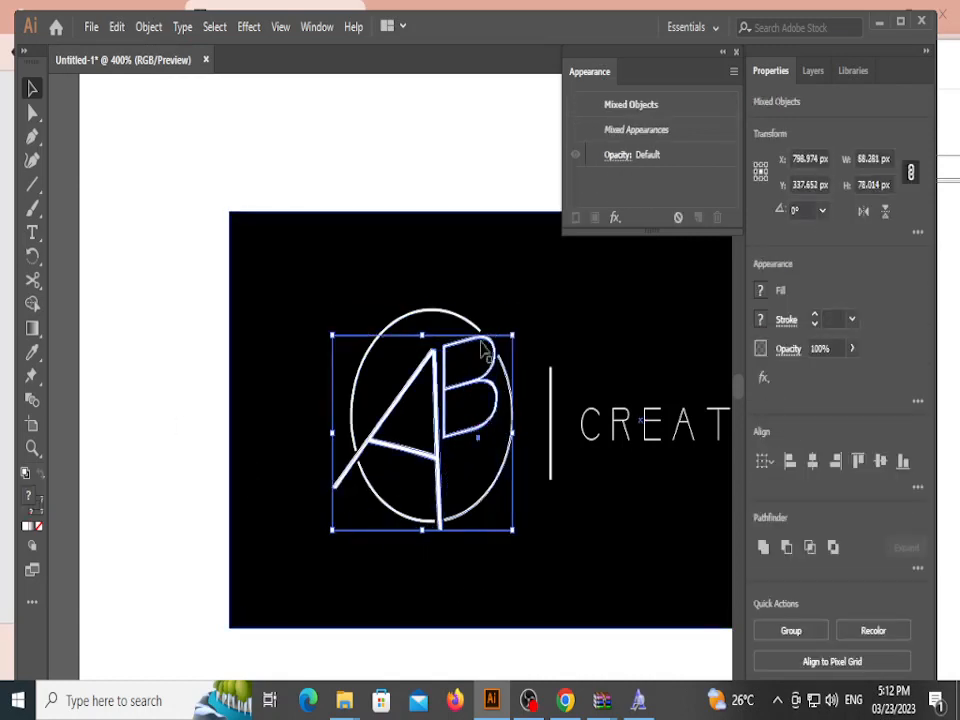
left_click(467, 313, "shift")
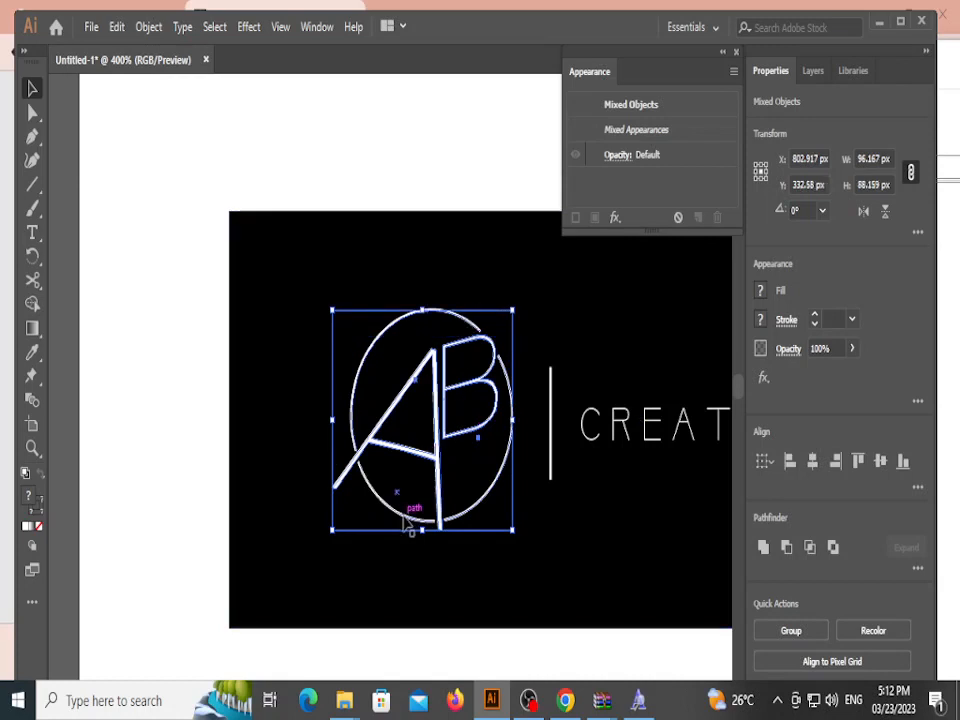
key("ctrl+g")
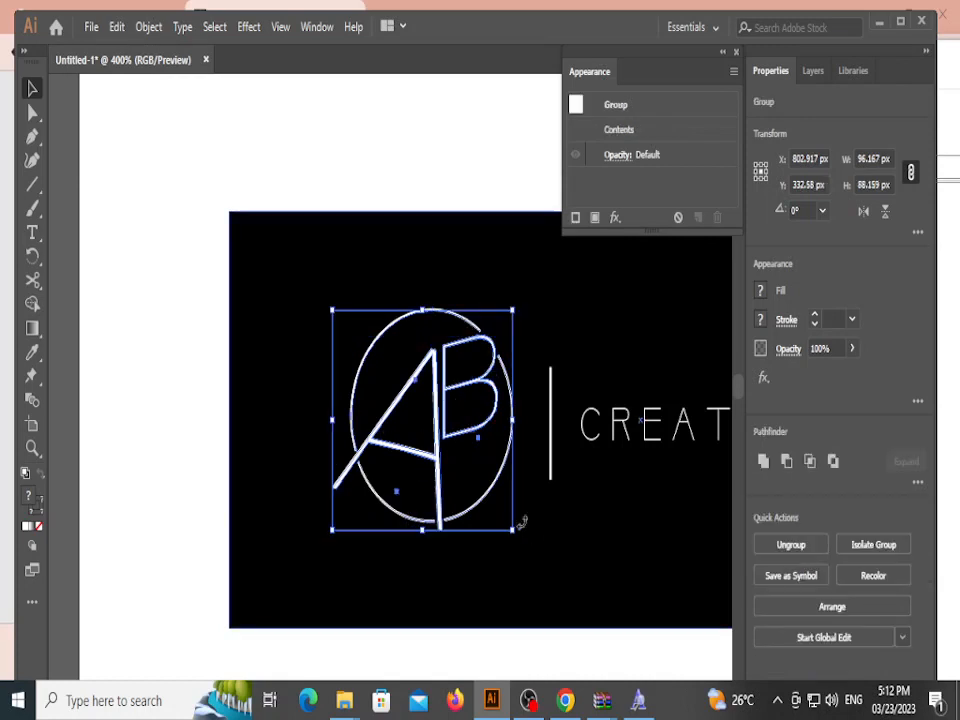
Step: Scale the grouped AB monogram down to about 82 × 75.5 px and move it slightly lower on the black rectangle
left_click_drag(515, 535, 488, 500)
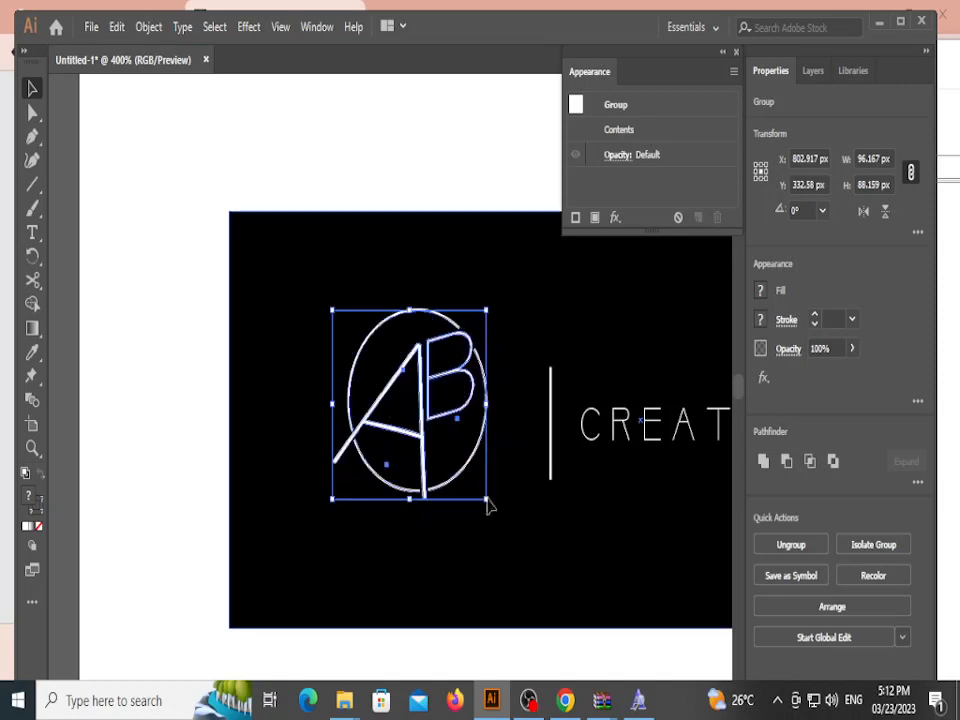
left_click_drag(466, 402, 474, 431)
left_click(439, 171)
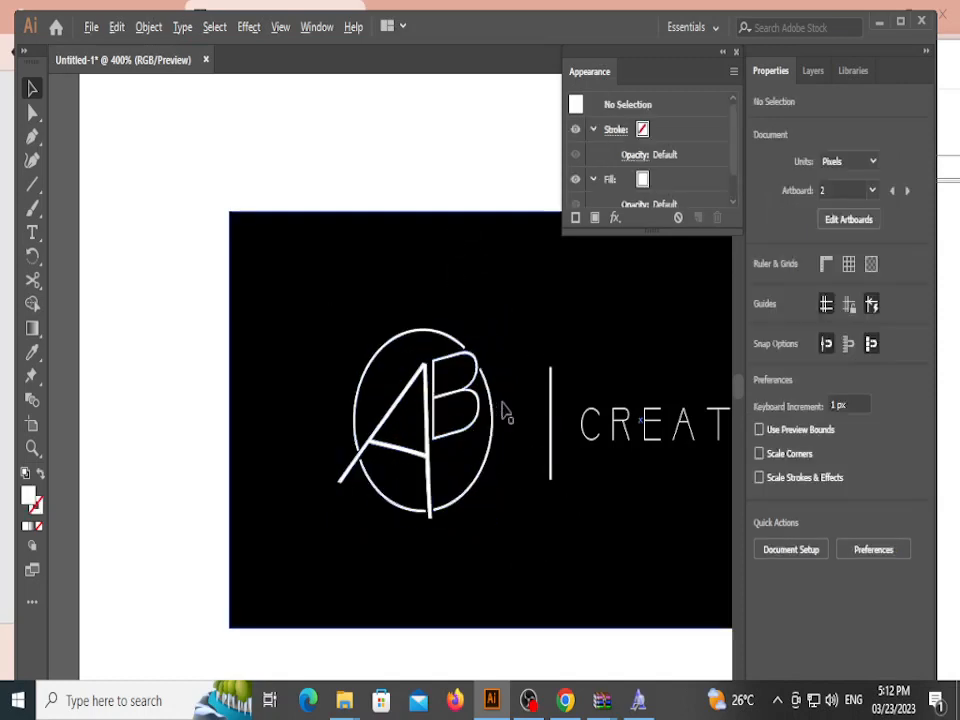
Step: Move the vertical divider line and the CREATIVE text leftward, close to the AB monogram
left_click_drag(551, 438, 508, 430)
left_click_drag(609, 432, 573, 430)
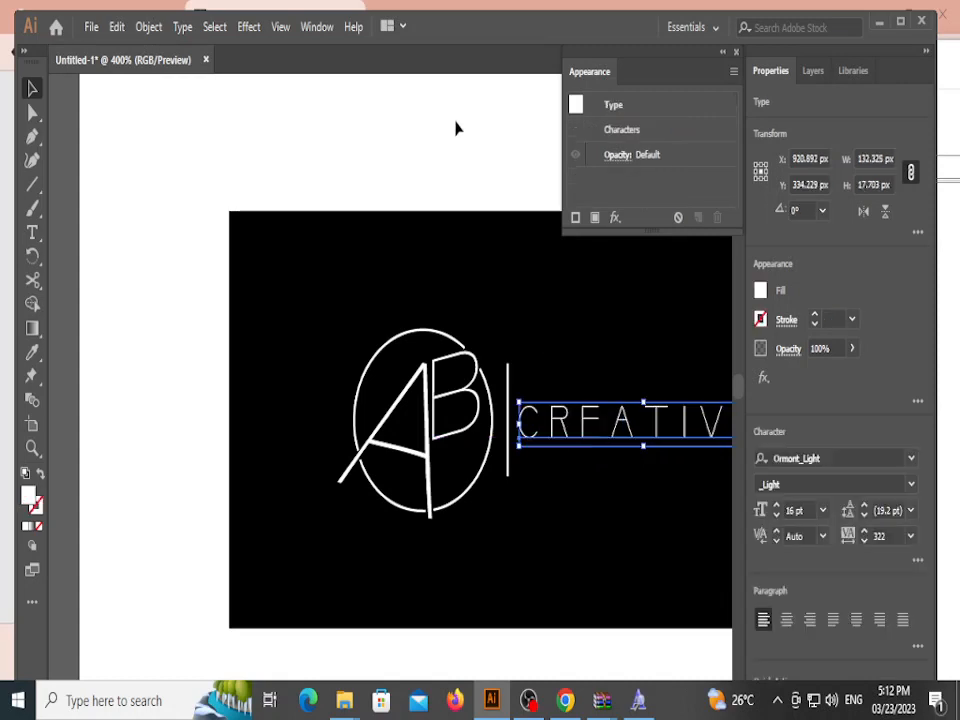
left_click(454, 126)
scroll(489, 376, "down", 3)
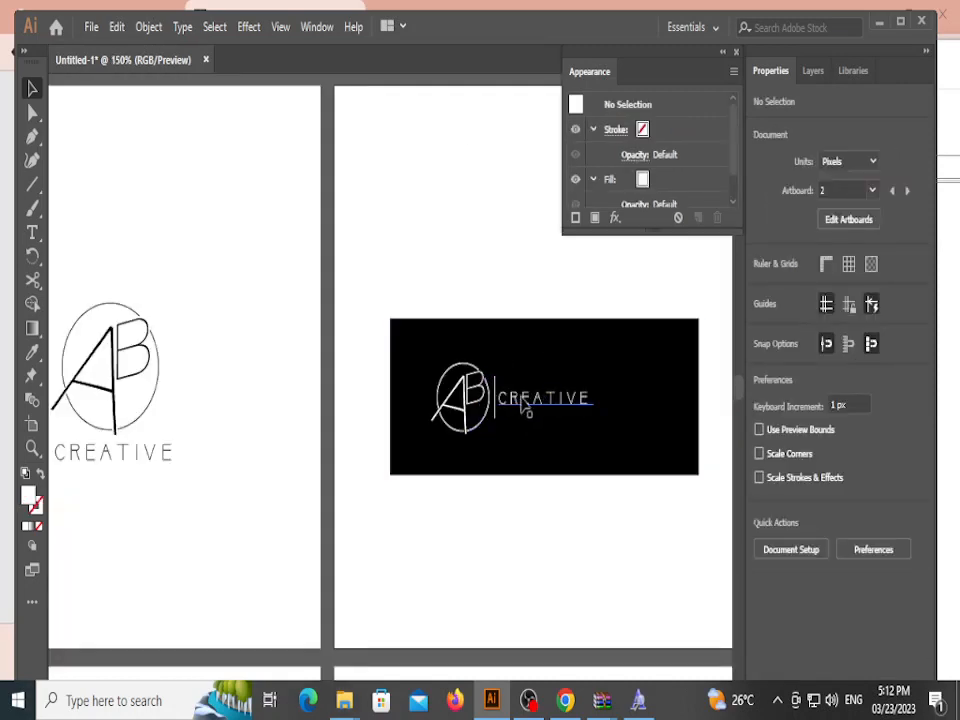
left_click(501, 397)
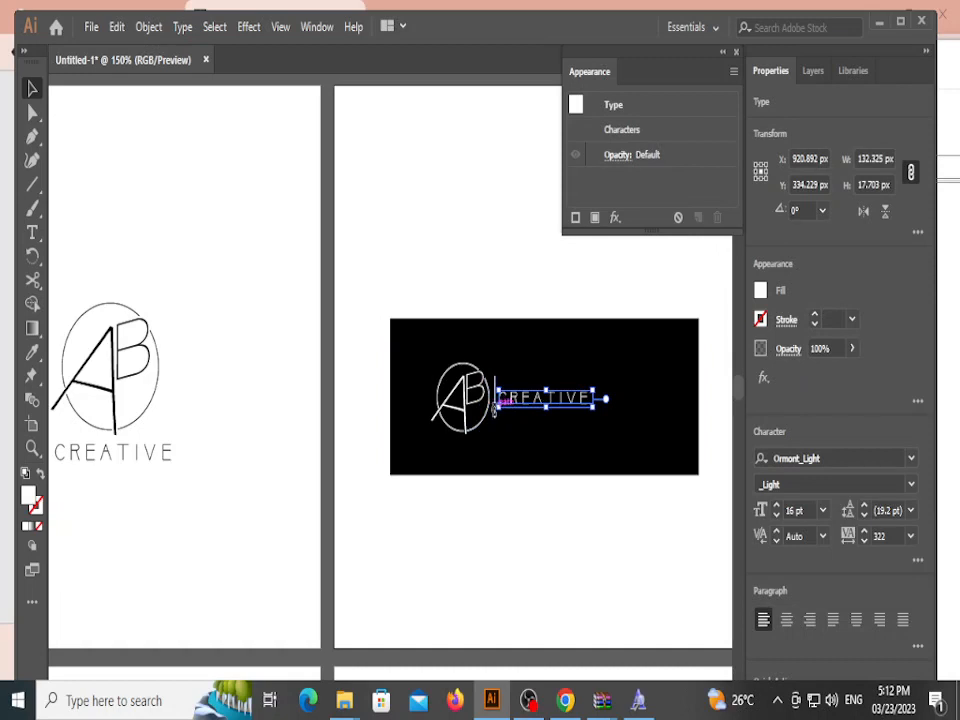
left_click(482, 424, "shift")
left_click(505, 441)
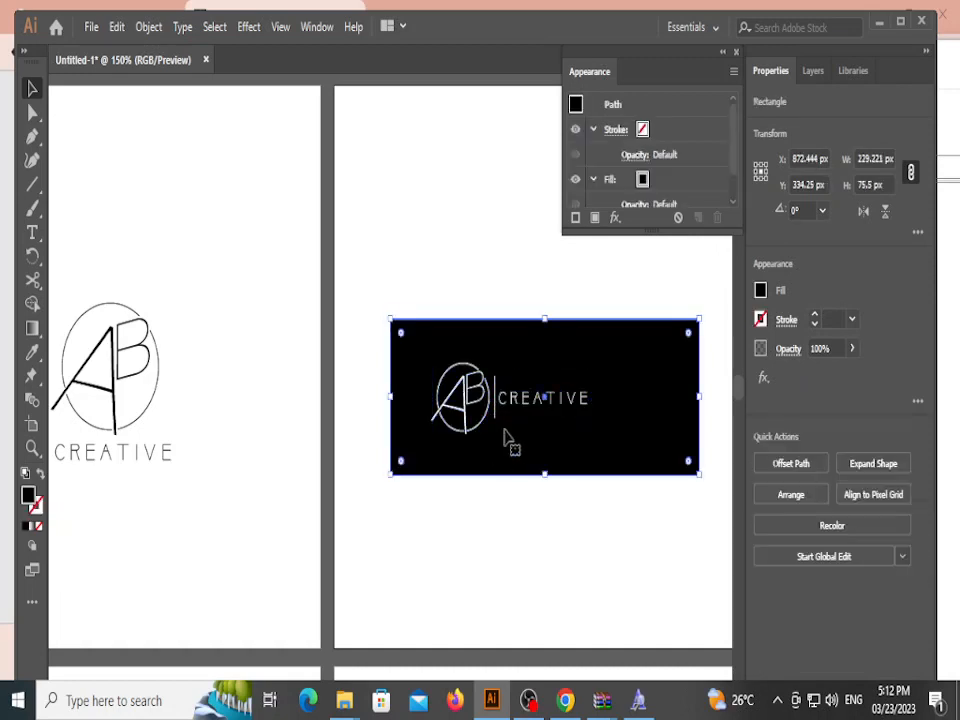
Step: Group the AB monogram, the divider line and the CREATIVE text into one horizontal logo
scroll(494, 391, "up", 3)
scroll(493, 395, "up", 3)
left_click(492, 405)
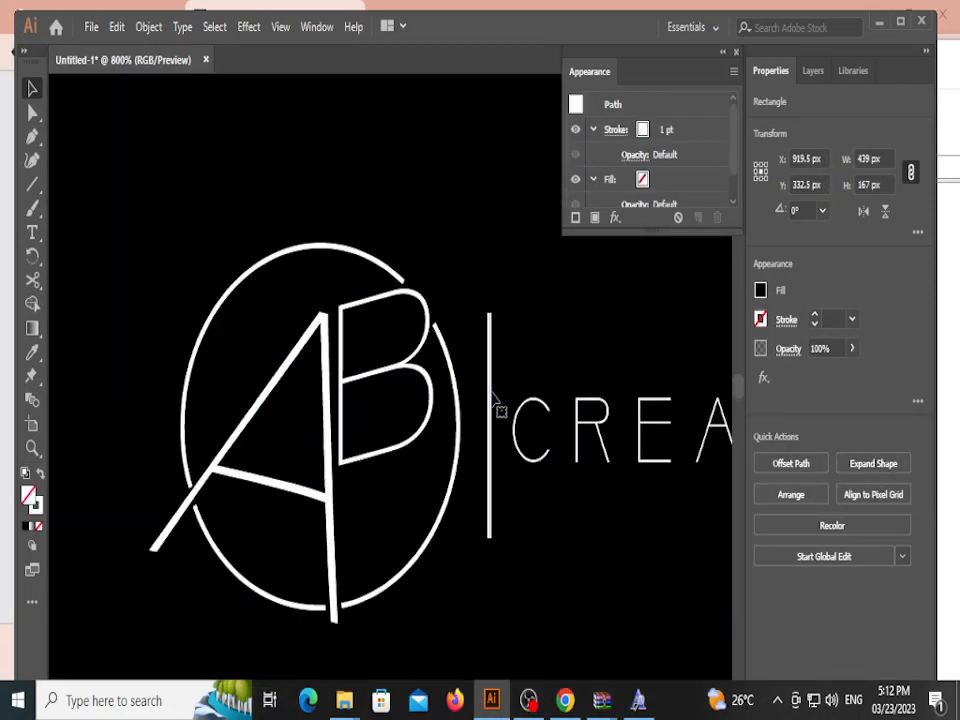
left_click(585, 407, "shift")
left_click(459, 423)
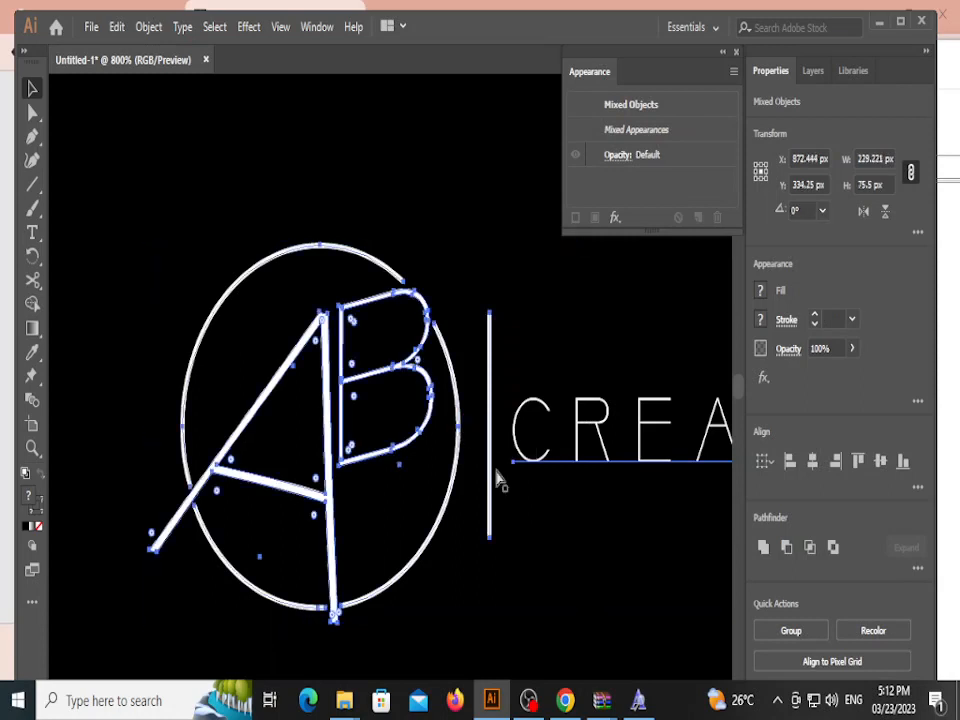
Step: Centre the horizontal logo group vertically and horizontally on the black rectangle
scroll(514, 349, "down", 4)
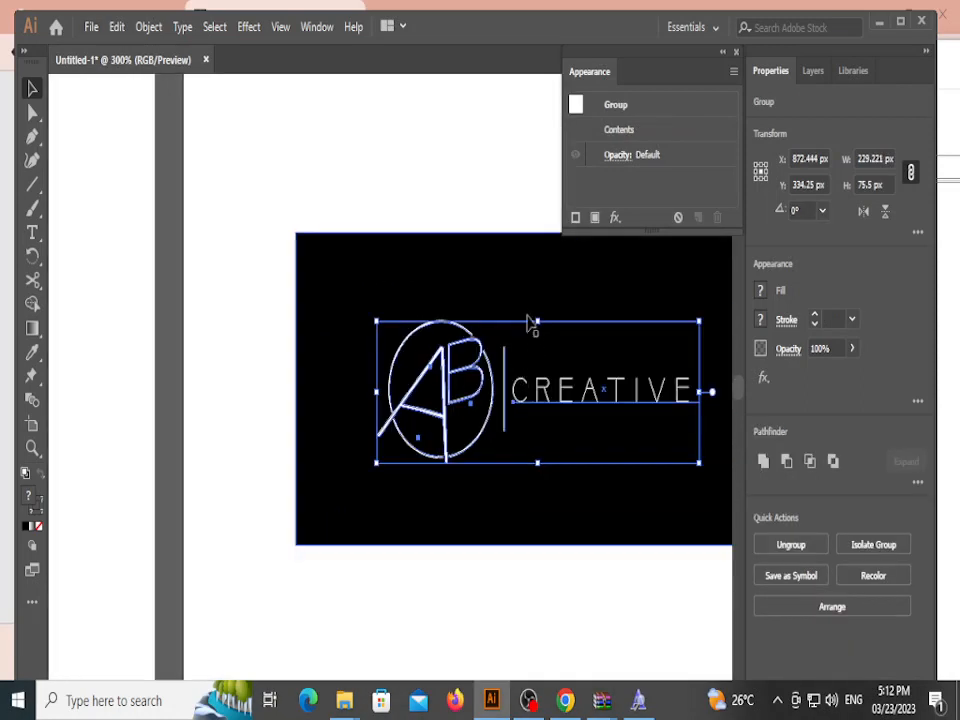
left_click(659, 361, "shift")
left_click(879, 460)
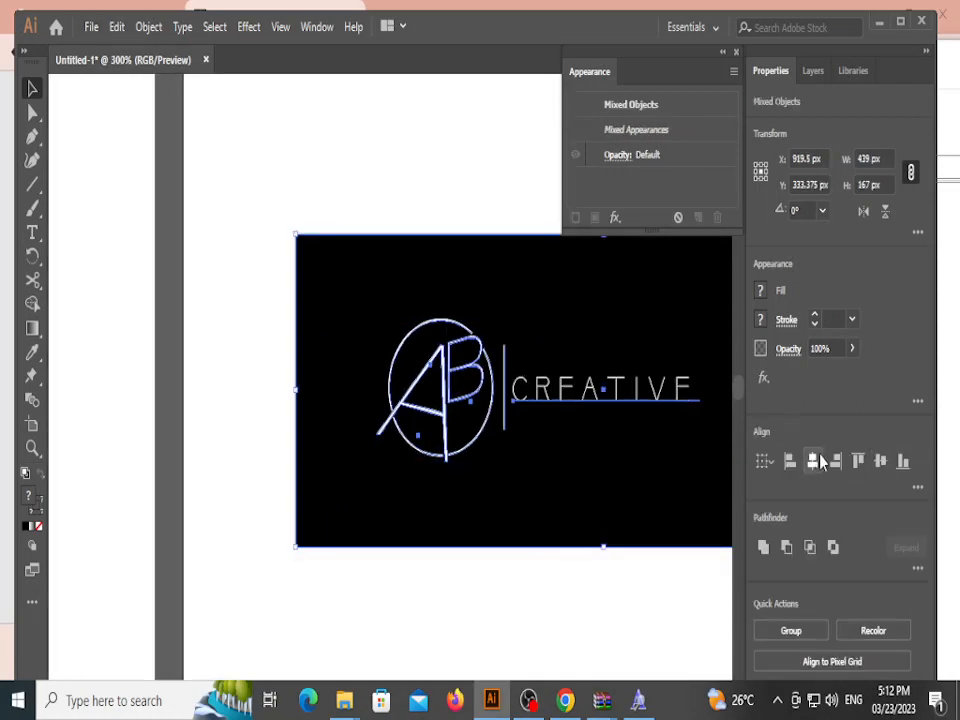
left_click(813, 460)
left_click(482, 188)
scroll(496, 264, "down", 4)
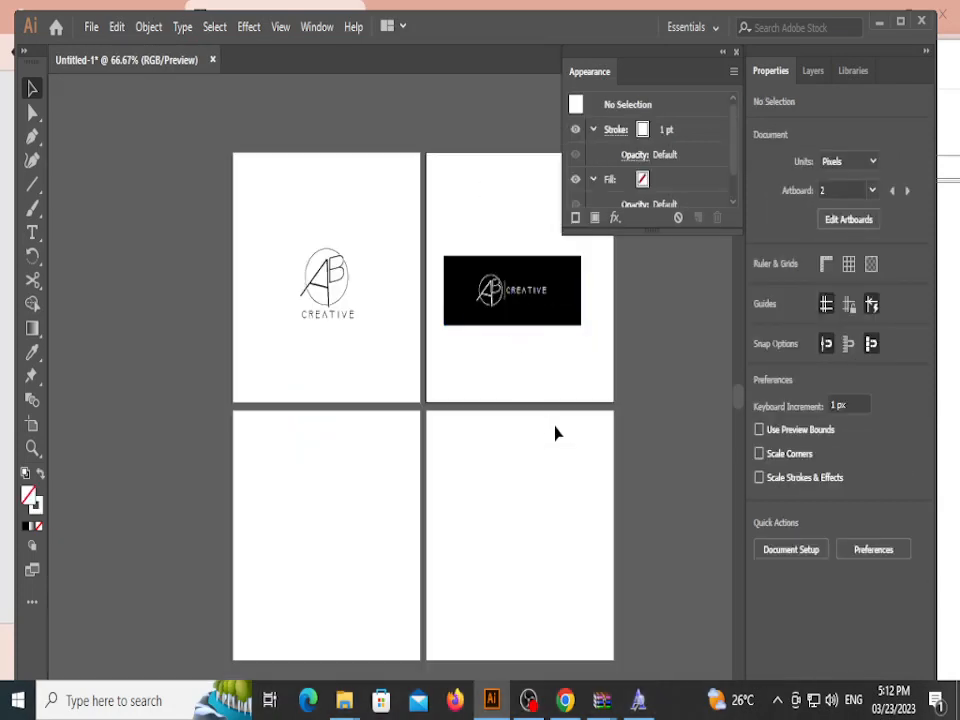
Step: Ungroup the horizontal logo into the monogram, the divider line and the CREATIVE text
left_click(555, 431)
scroll(531, 365, "up", 3)
left_click(520, 230)
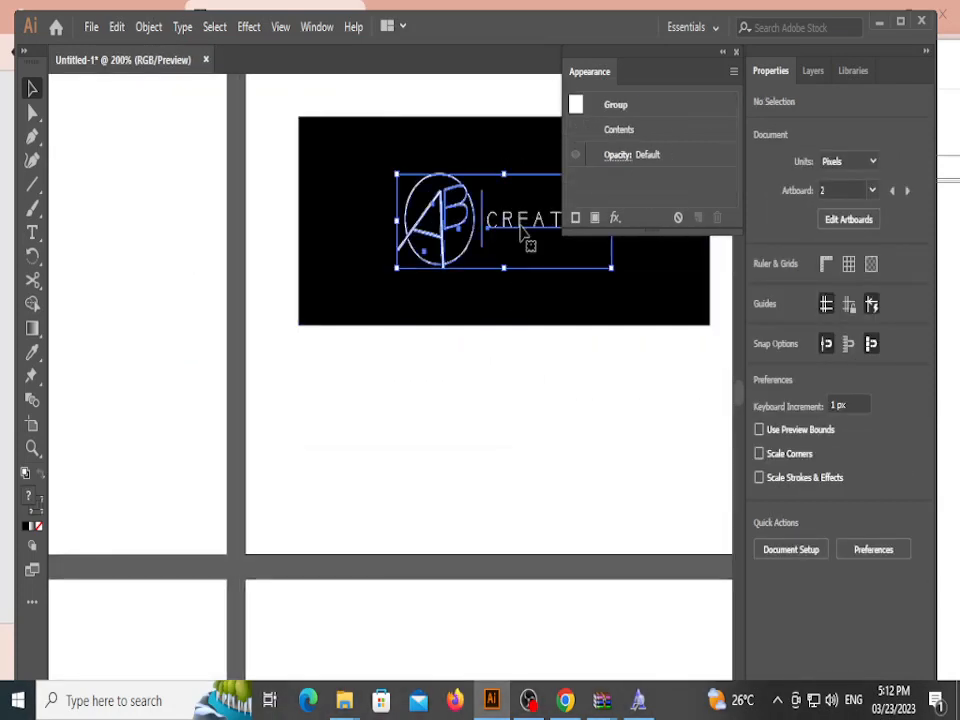
right_click(523, 232)
left_click(561, 390)
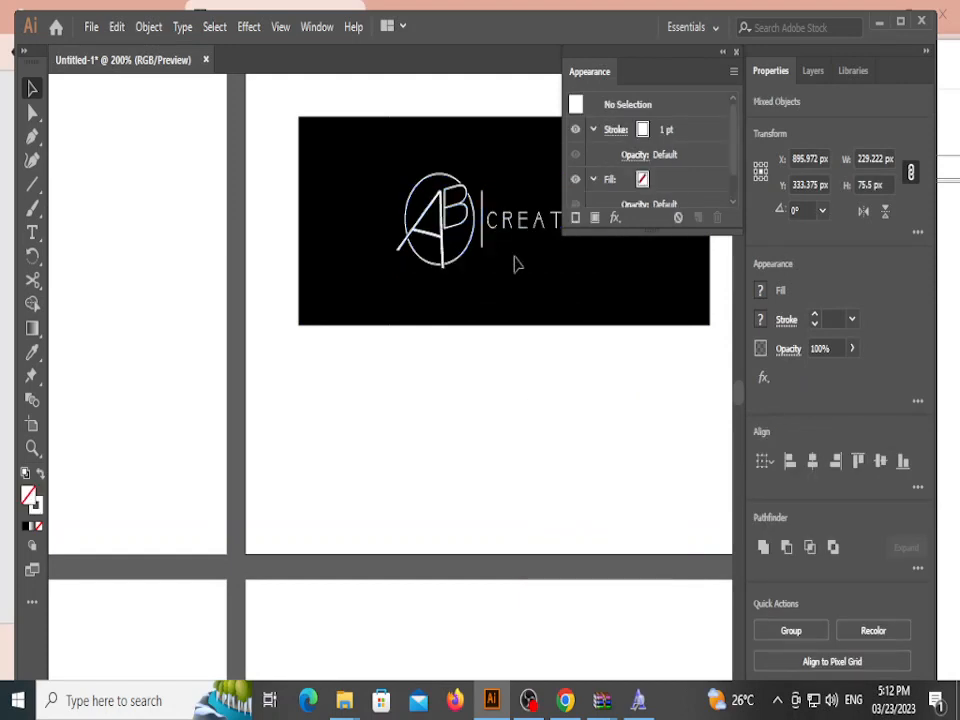
Step: Nudge the CREATIVE text to the right to widen its gap from the divider line
left_click(519, 226)
key("Right")
key("Right")
key("Right")
key("Right")
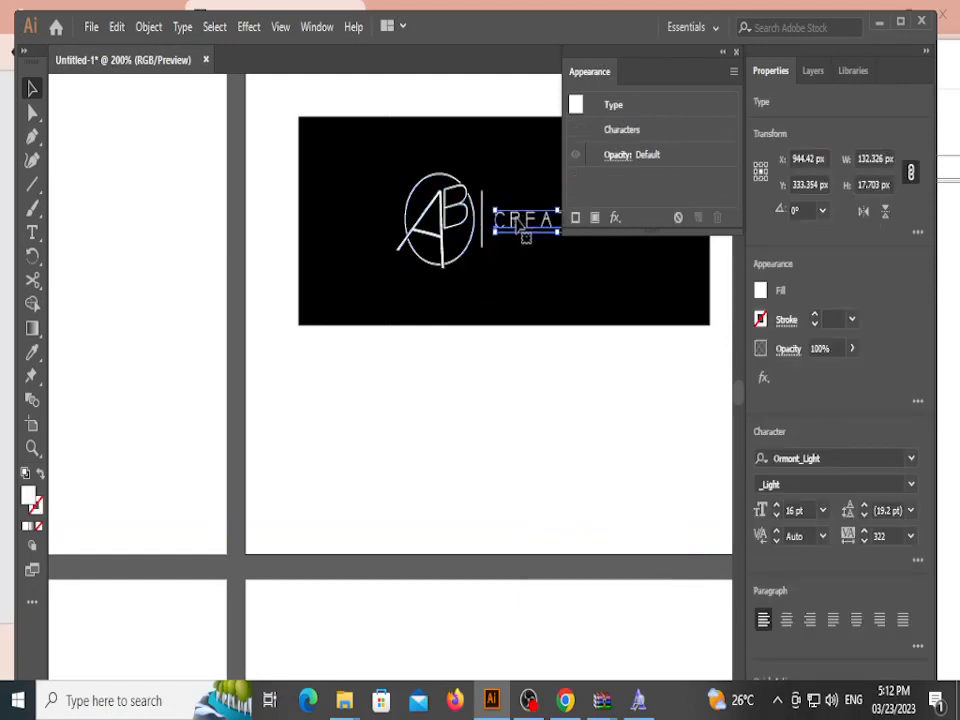
Step: Nudge the divider line 3 px to the right, between the AB monogram and the CREATIVE text
left_click(484, 230)
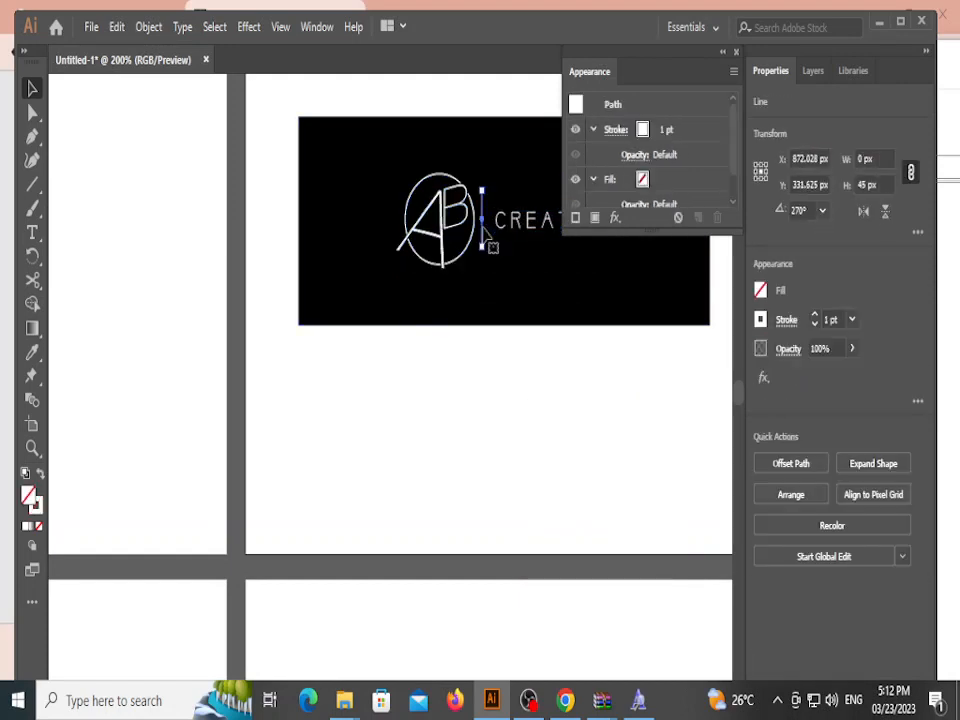
left_click(510, 354)
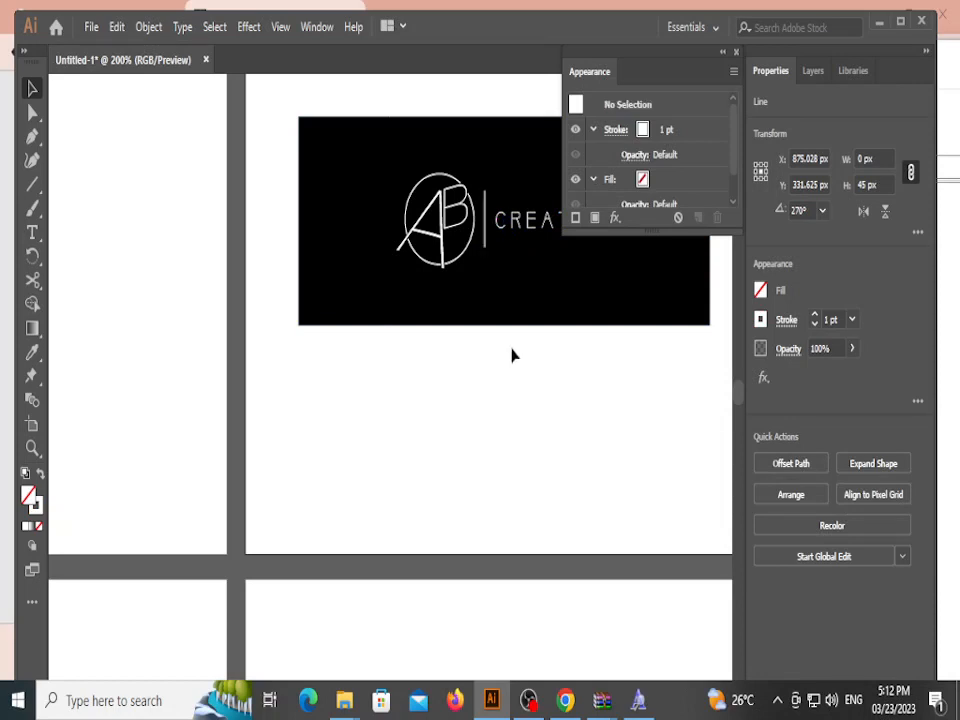
scroll(540, 418, "down", 2)
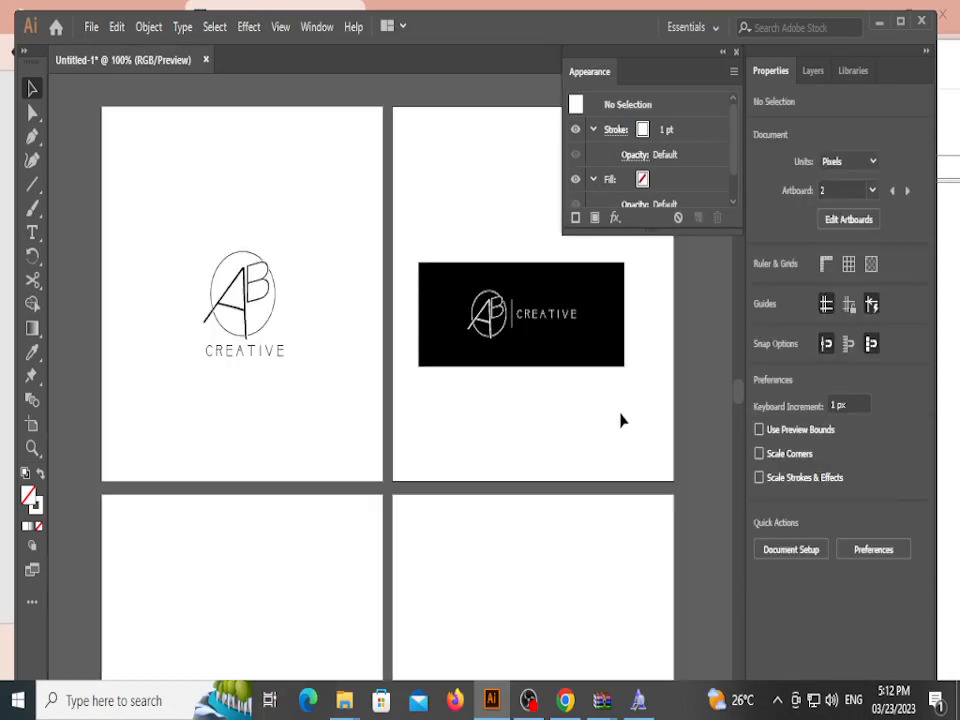
Step: Examine the spacing of the white horizontal logo up close and beside the black stacked logo
scroll(495, 320, "up", 2)
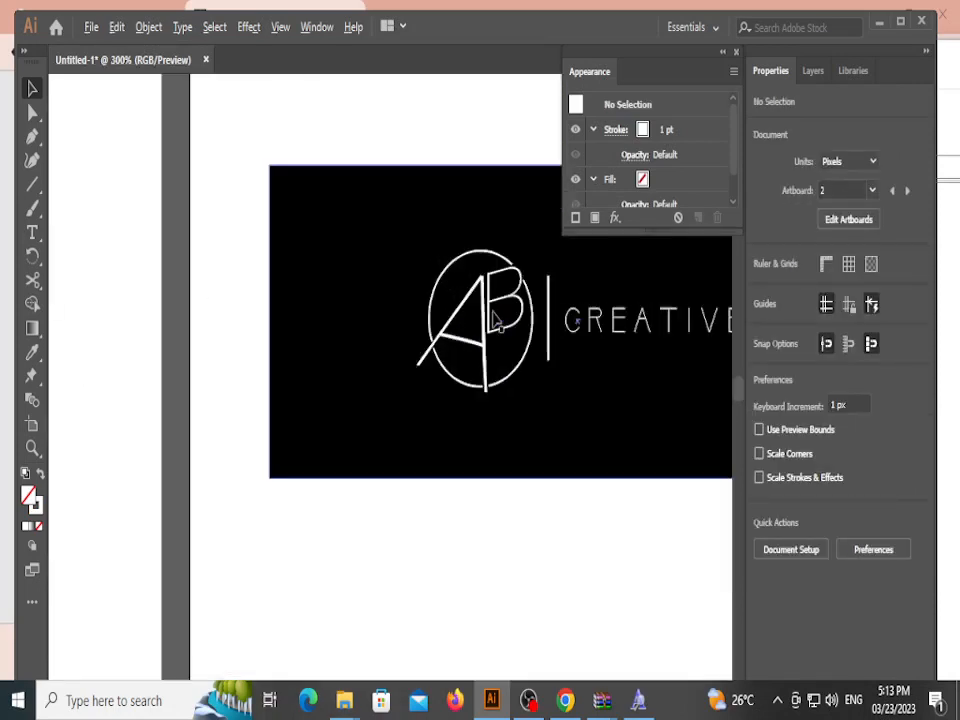
scroll(495, 318, "up", 1)
left_click(505, 320)
left_click(593, 463)
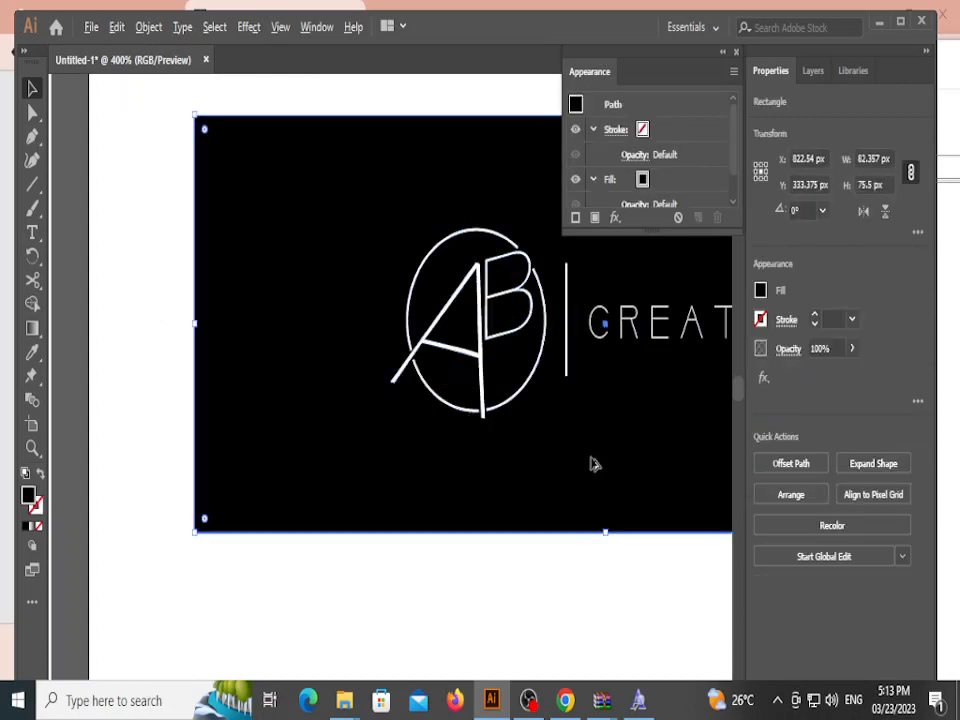
scroll(593, 463, "down", 3)
left_click(422, 397)
scroll(422, 395, "down", 1)
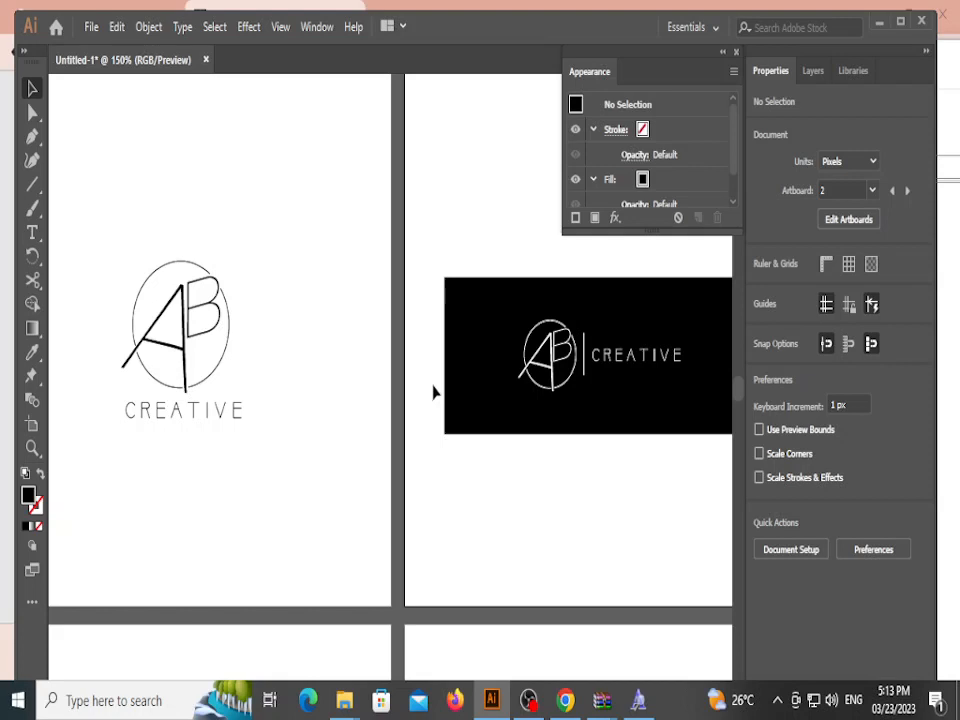
scroll(379, 396, "down", 3)
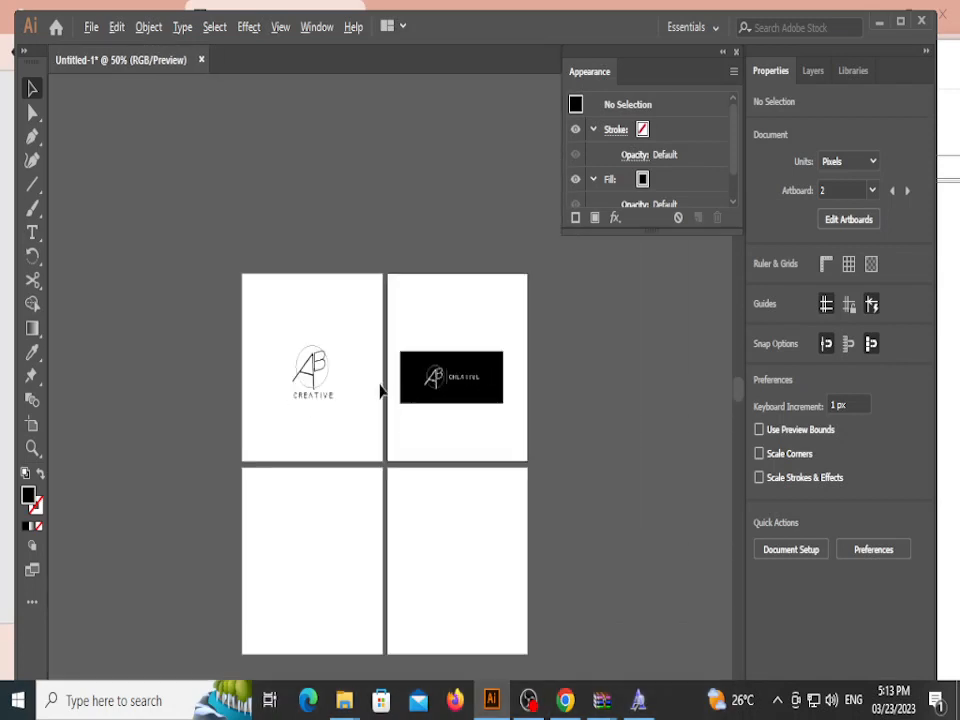
scroll(387, 394, "up", 2)
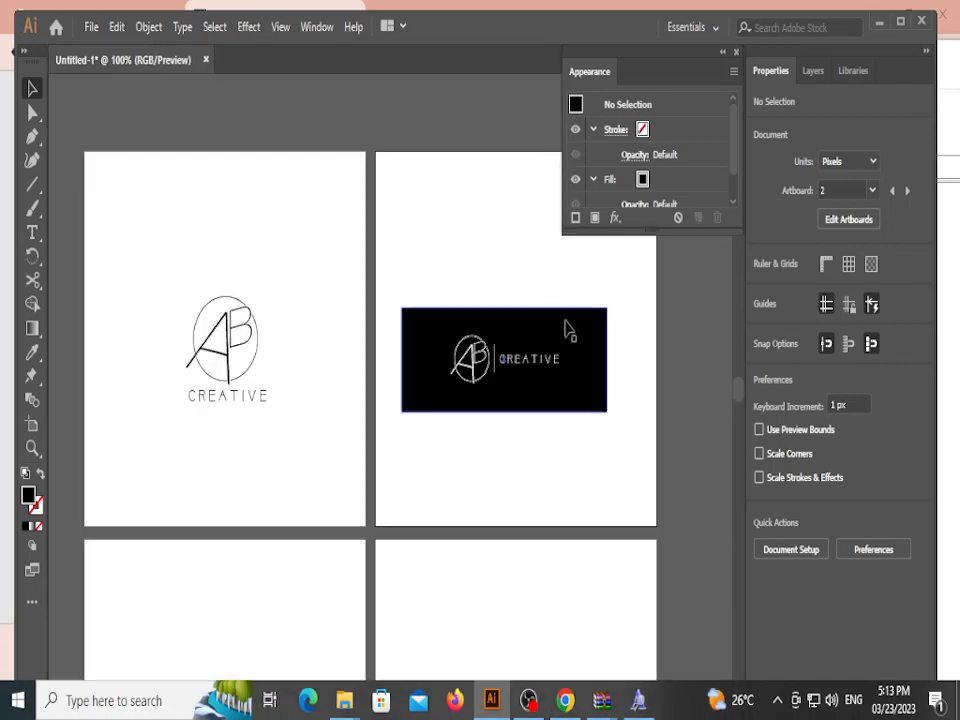
Step: Duplicate the black rectangle with its white horizontal logo onto the empty artboard below, at about X 904 px, Y 952 px
scroll(476, 476, "down", 3)
scroll(477, 460, "down", 2)
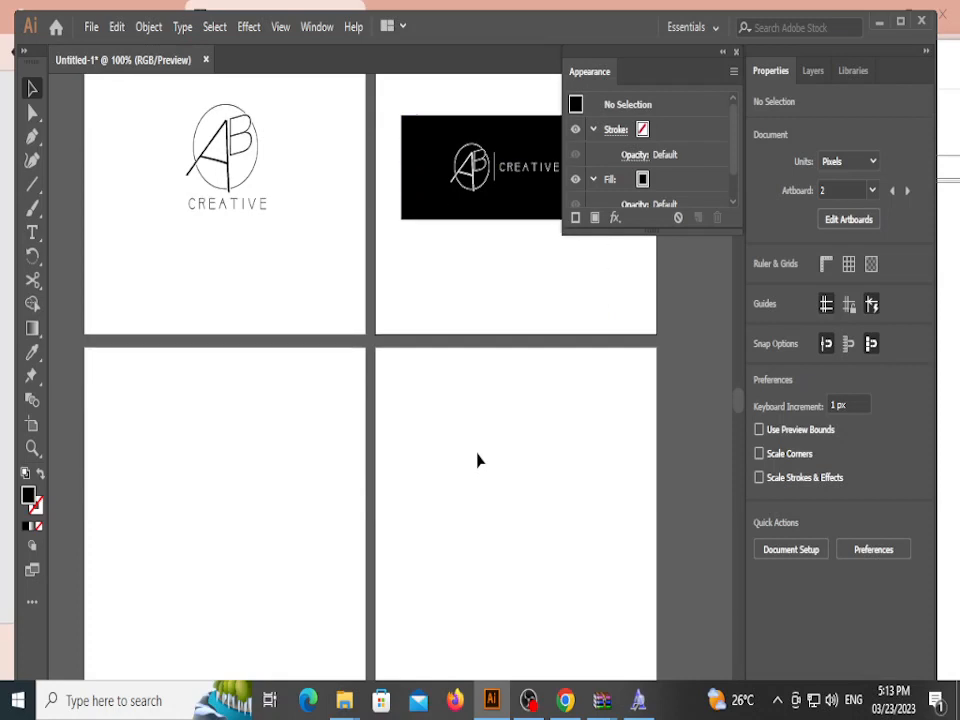
scroll(500, 425, "down", 2)
scroll(369, 401, "up", 1)
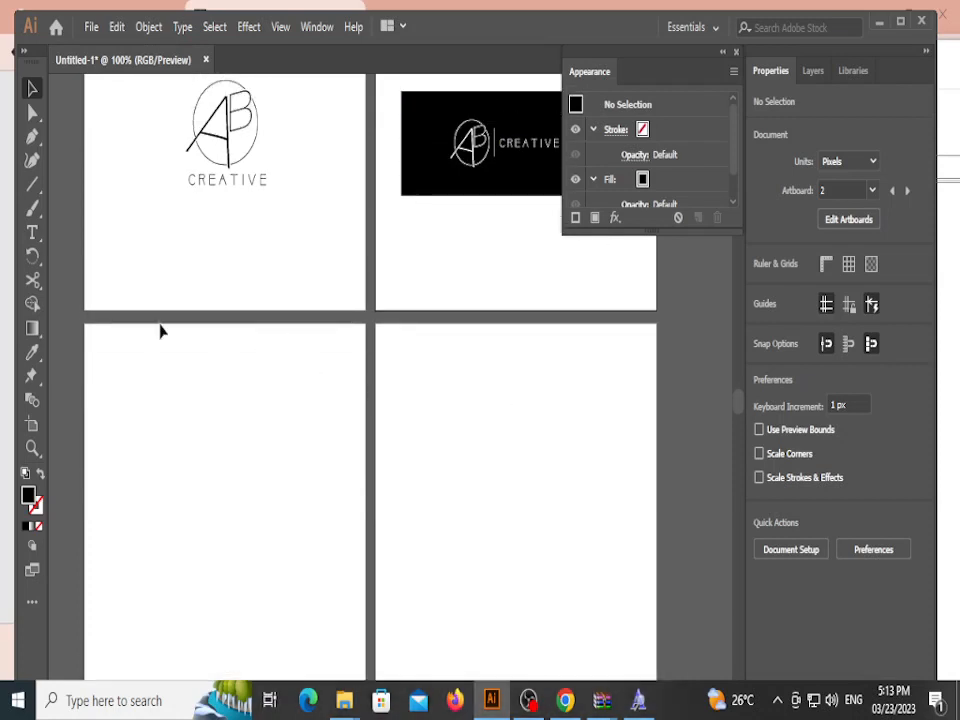
left_click(437, 178)
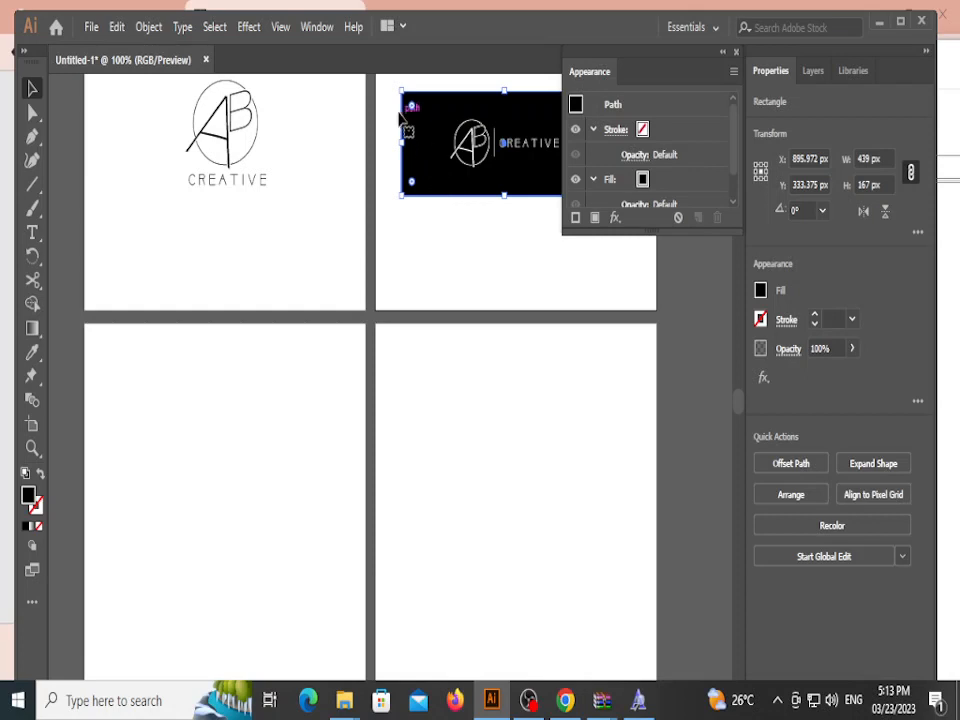
left_click_drag(386, 93, 531, 561)
left_click(553, 422)
left_click(589, 506)
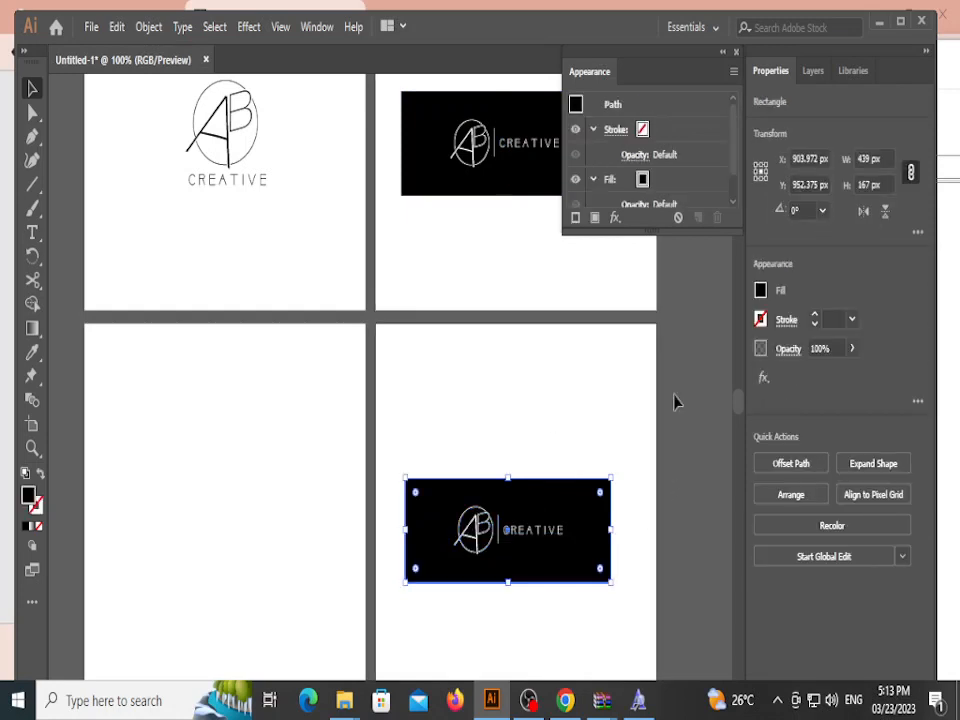
Step: Change the fill of the copied rectangle on the lower artboard from the Color Picker to a medium grey
left_click(760, 291)
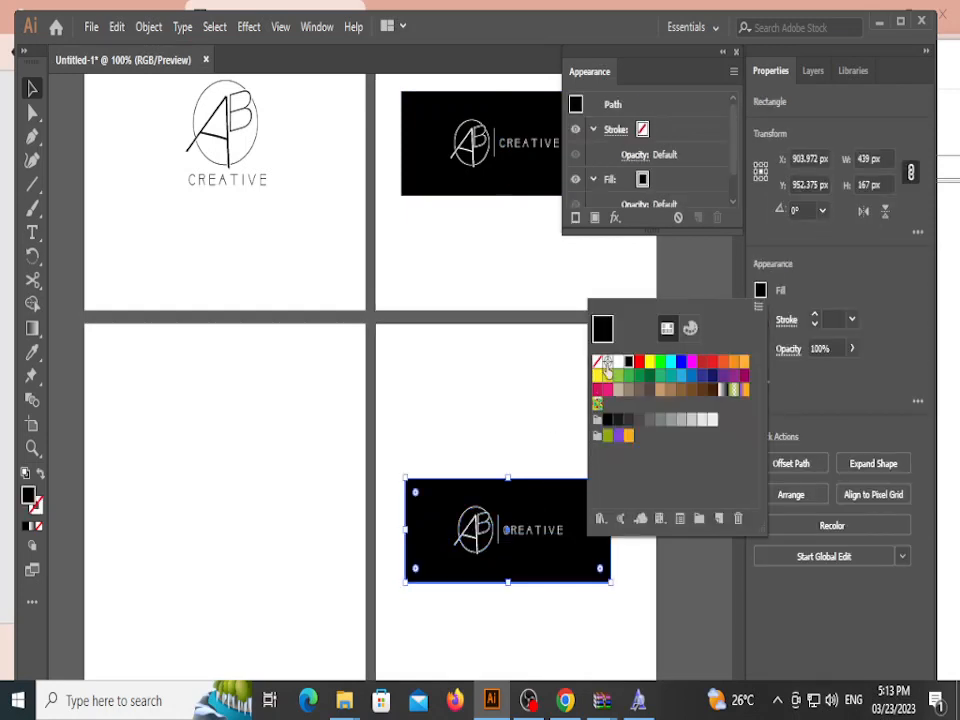
left_click(761, 288)
double_click(30, 502)
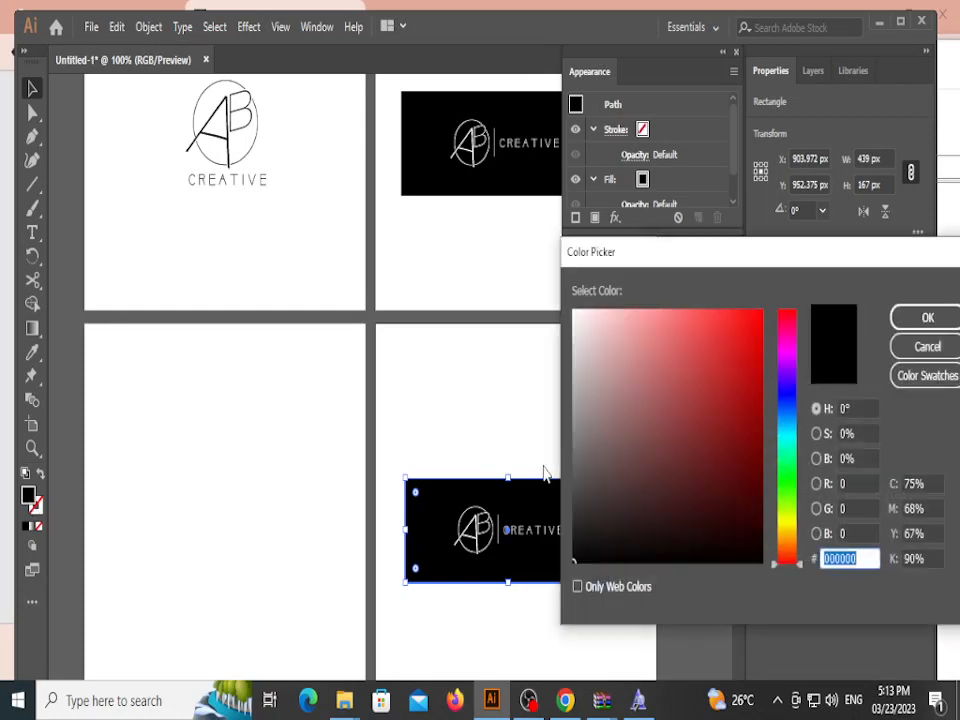
left_click_drag(582, 333, 570, 401)
key("Return")
left_click(449, 441)
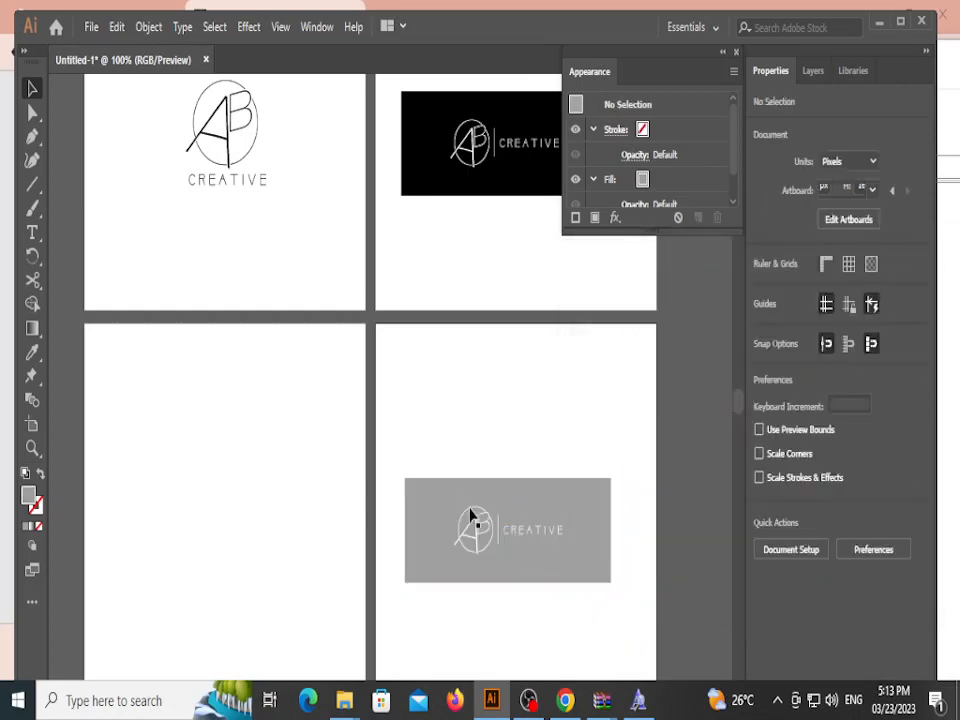
Step: Try to recolour the grouped AB monogram on the grey rectangle by giving it a black stroke
scroll(487, 532, "up", 5)
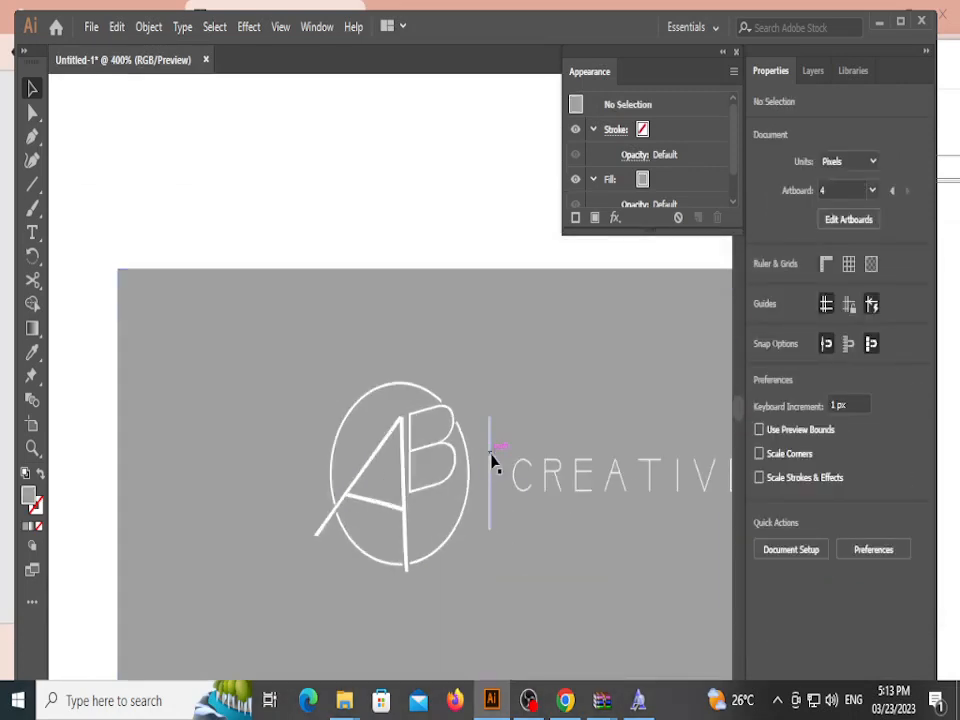
left_click(467, 473)
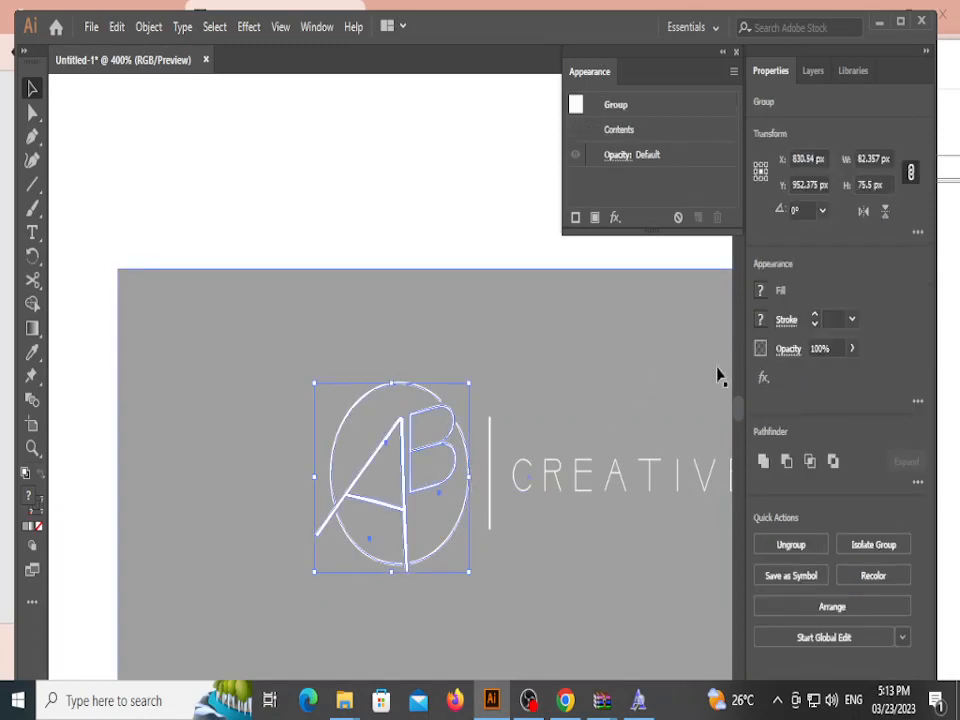
left_click(760, 322)
left_click(626, 396)
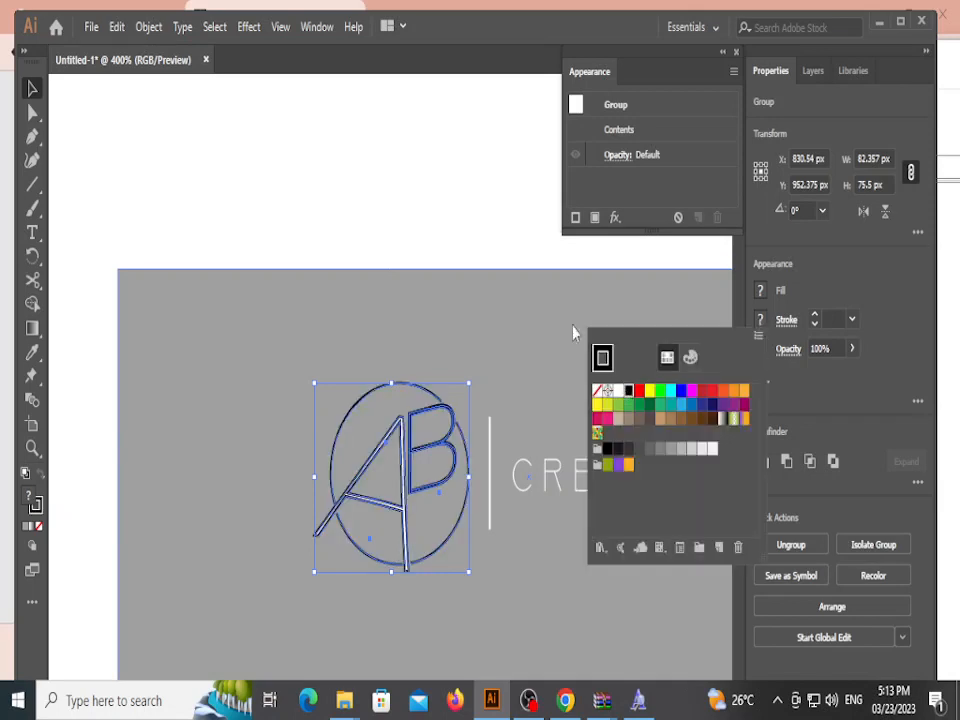
left_click(482, 251)
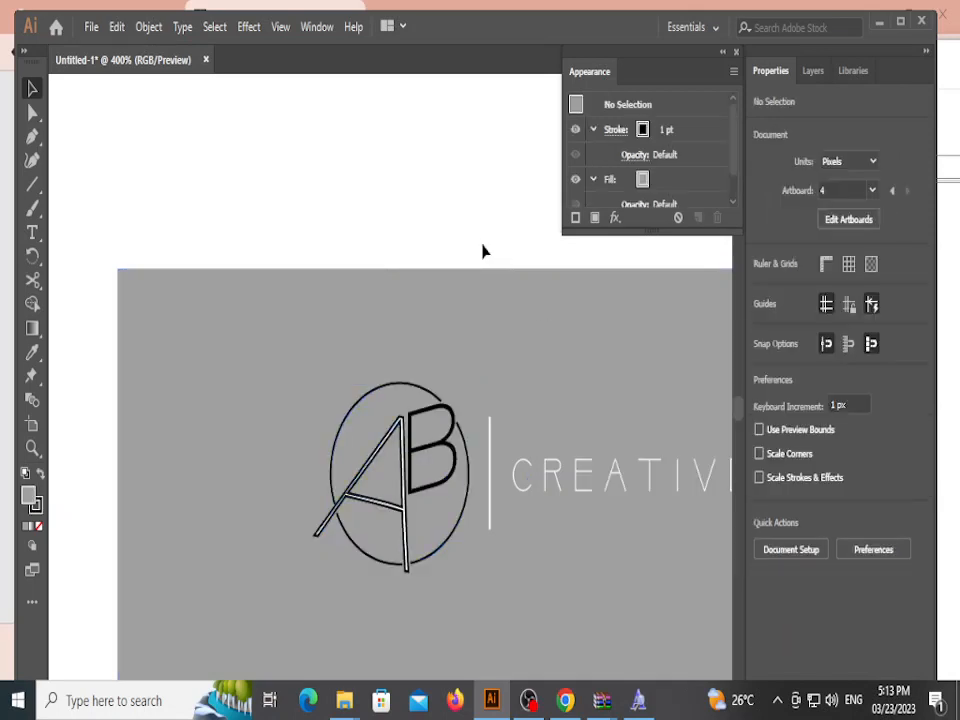
Step: Try ungrouping the monogram and opening the fill colour of the letter A on its own
left_click(445, 478)
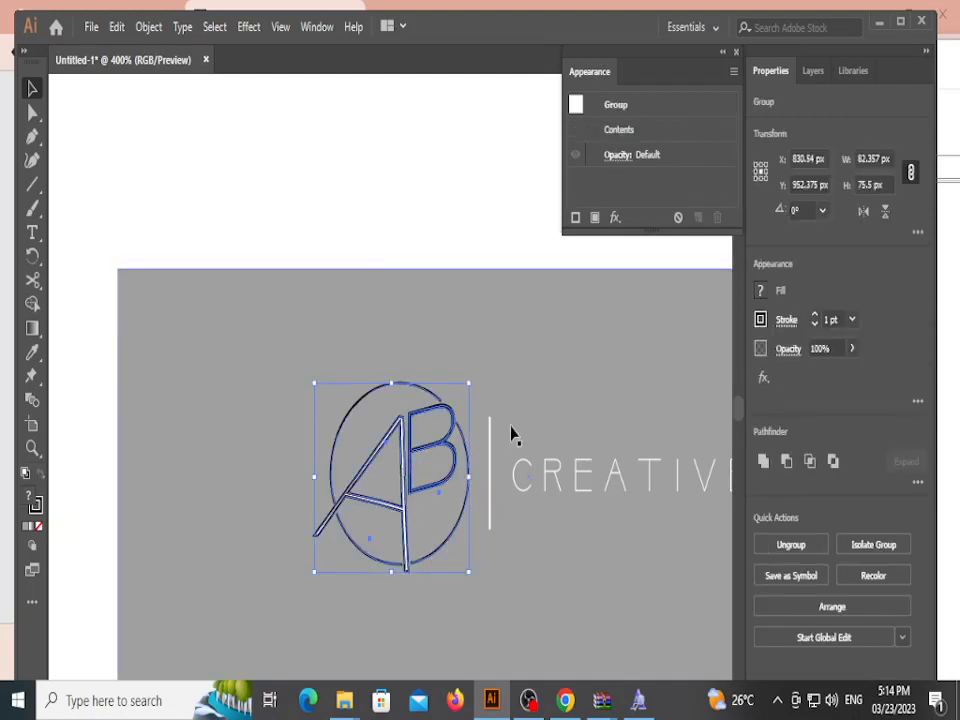
key("ctrl+shift+g")
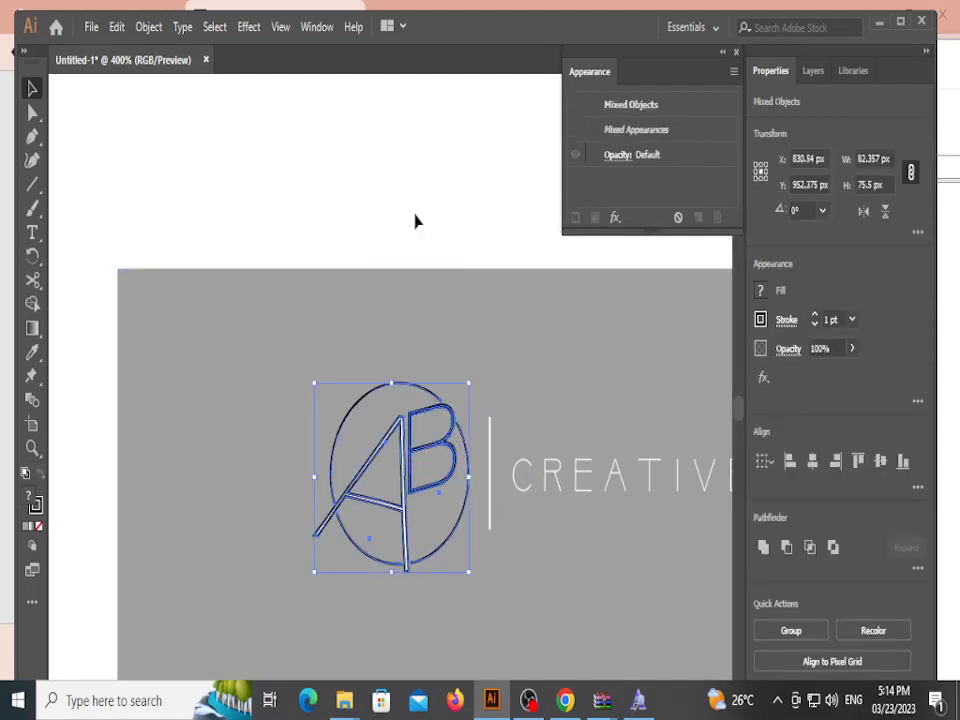
left_click(414, 219)
left_click(410, 480)
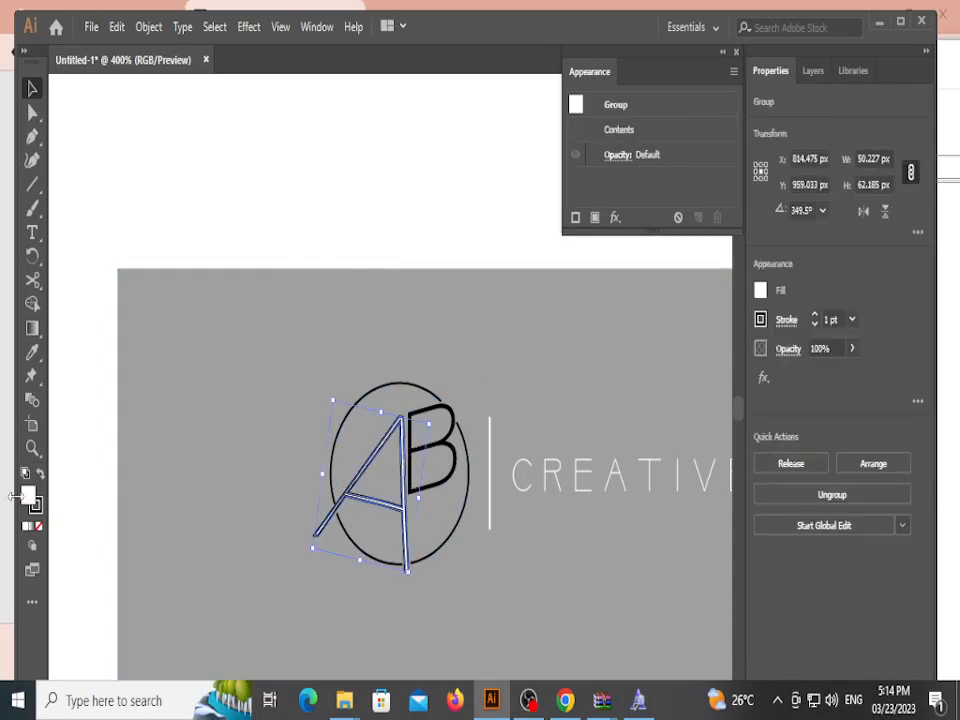
double_click(29, 497)
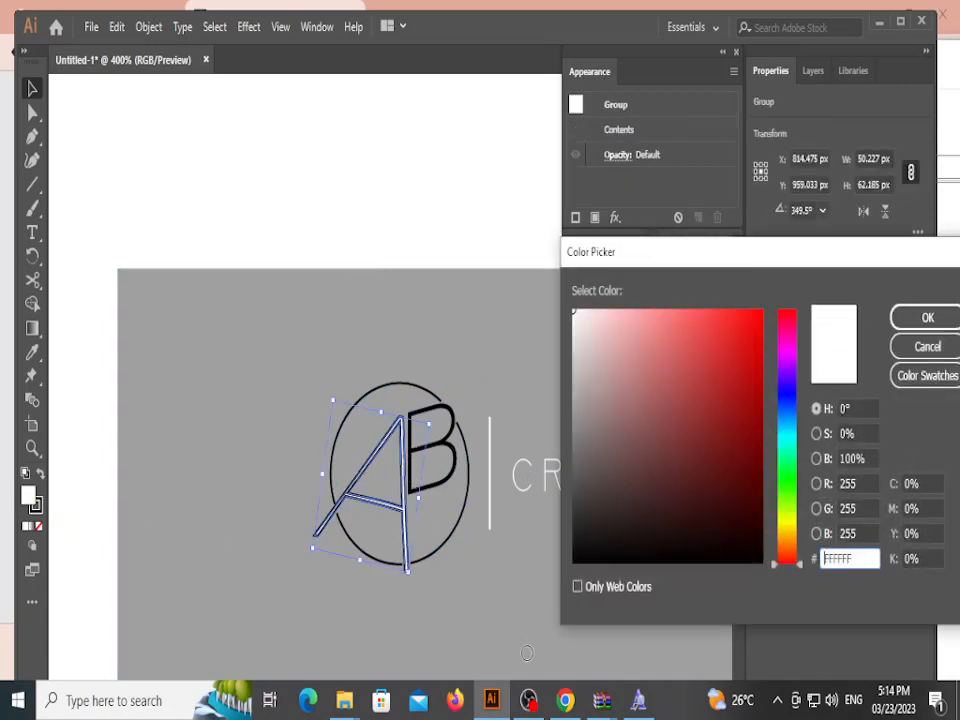
left_click(866, 313)
left_click(458, 216)
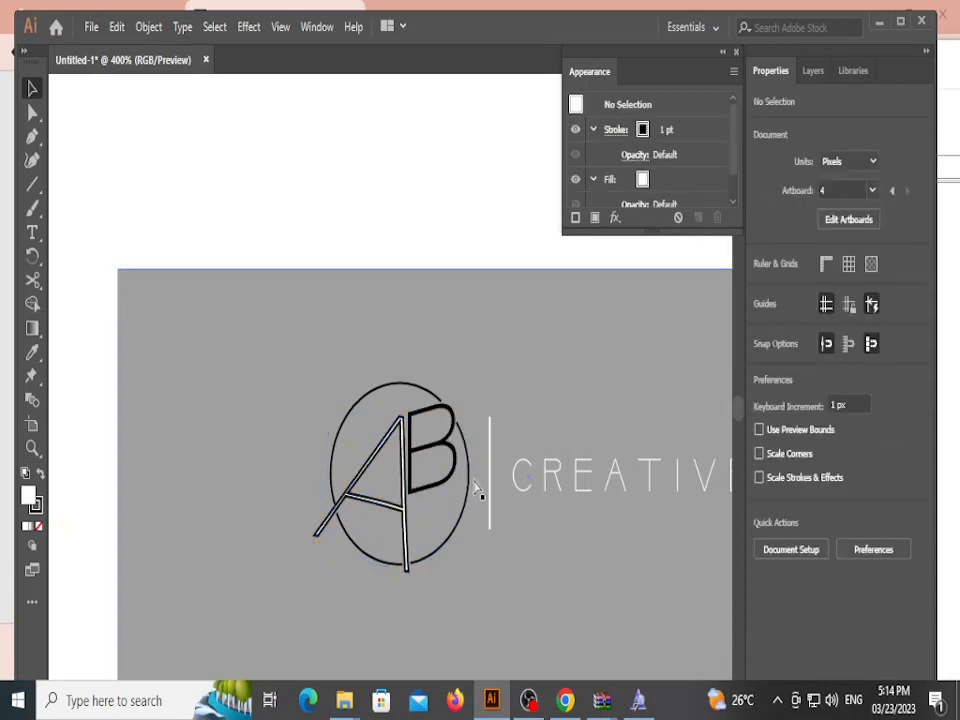
Step: Undo the ungrouping and the black stroke applied to the AB monogram
key("ctrl+z")
key("ctrl+z")
key("ctrl+z")
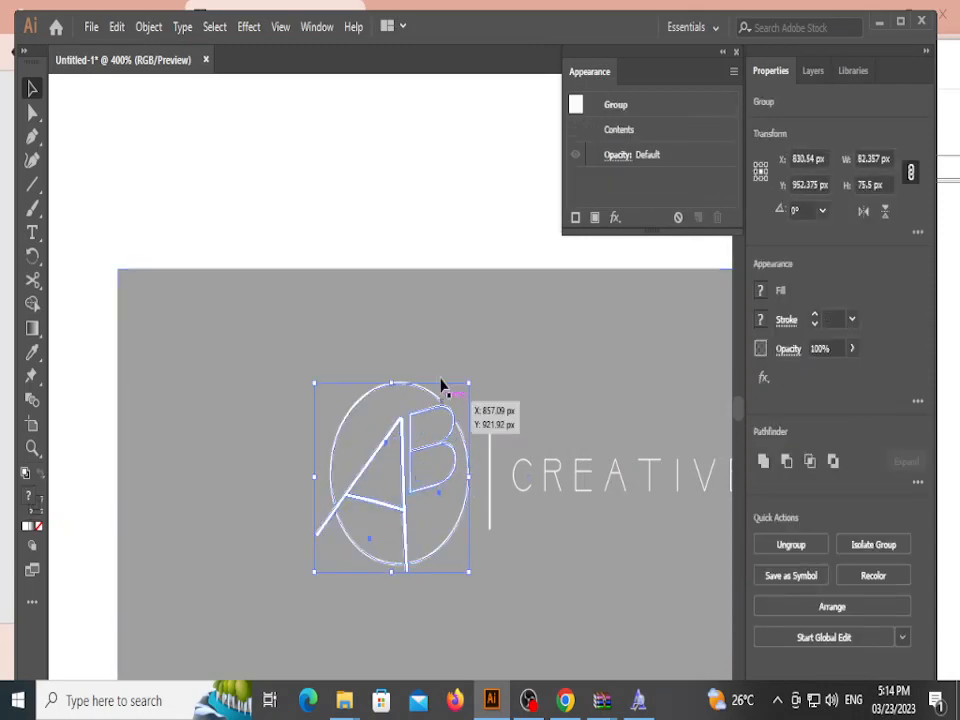
Step: Ungroup the AB monogram on the grey rectangle so its letters and circle are separate objects
left_click(437, 348)
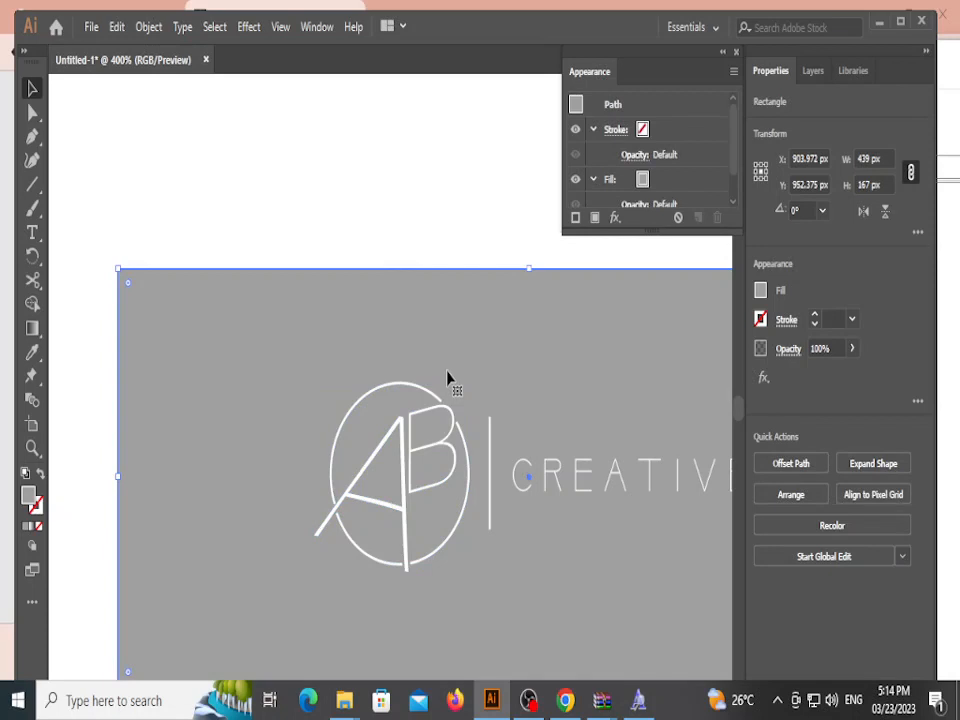
left_click(437, 403)
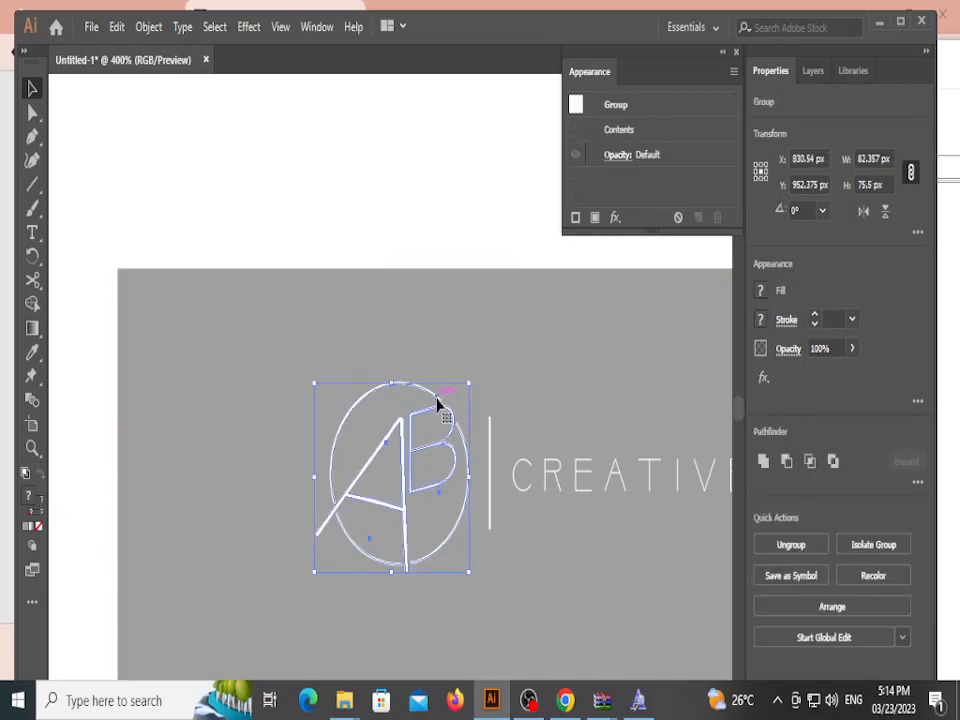
right_click(437, 400)
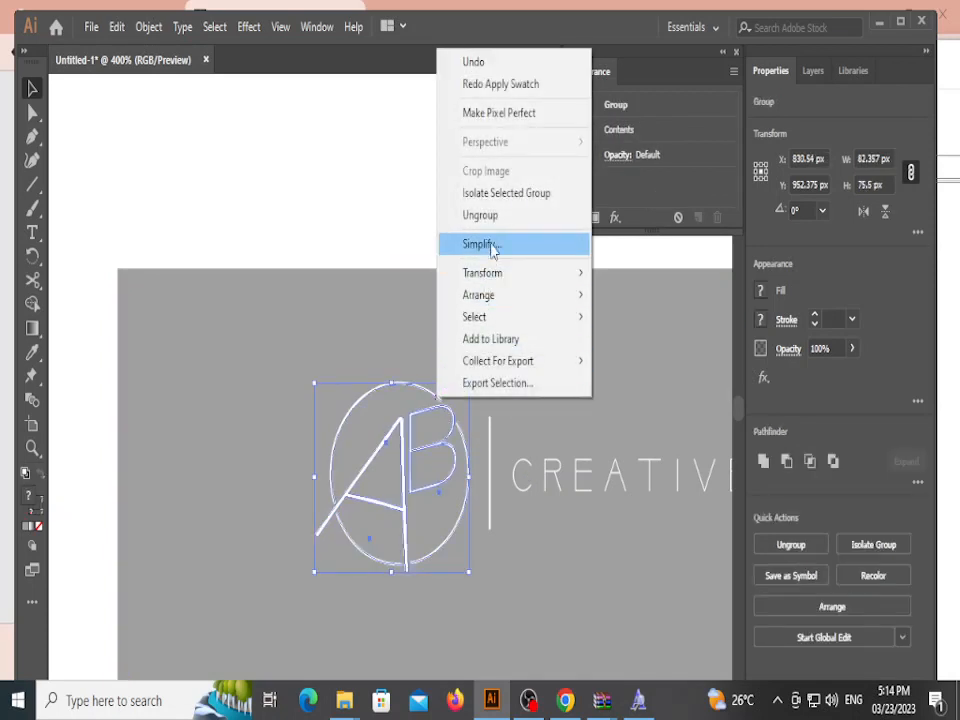
left_click(480, 215)
left_click(380, 168)
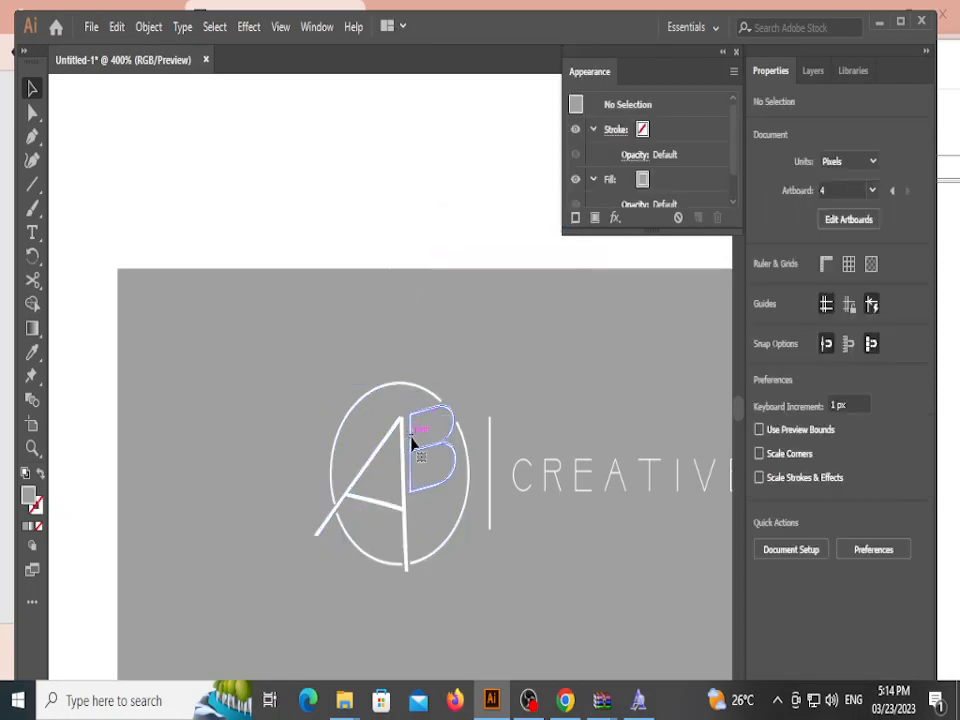
Step: Fill the letters A and B of the monogram on the grey rectangle with black (000000)
left_click(402, 455)
left_click(402, 455, "shift")
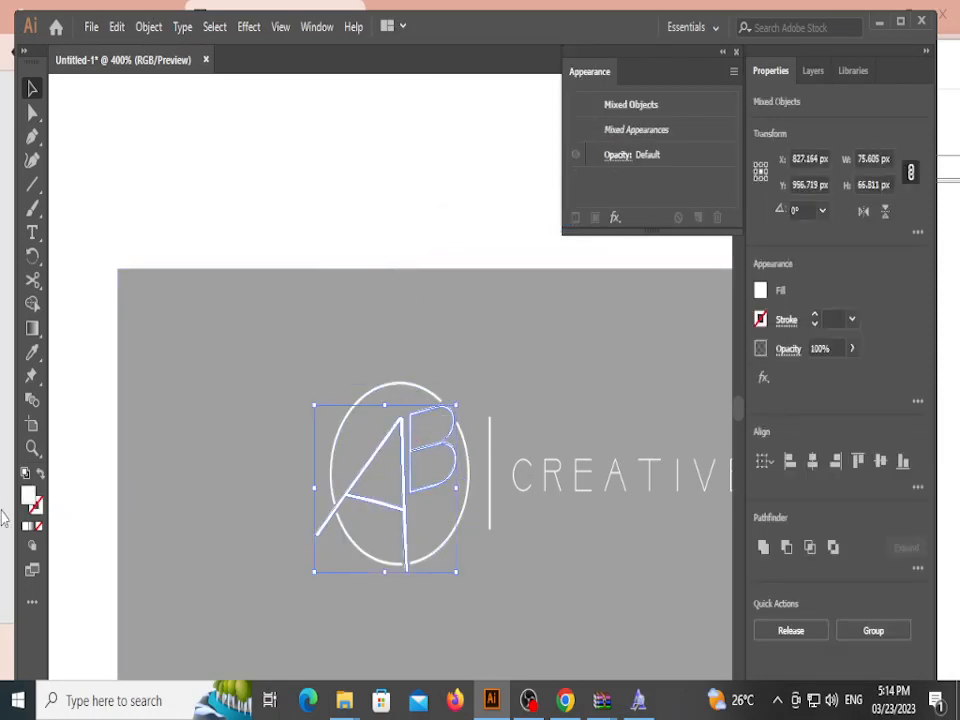
double_click(28, 500)
left_click(574, 563)
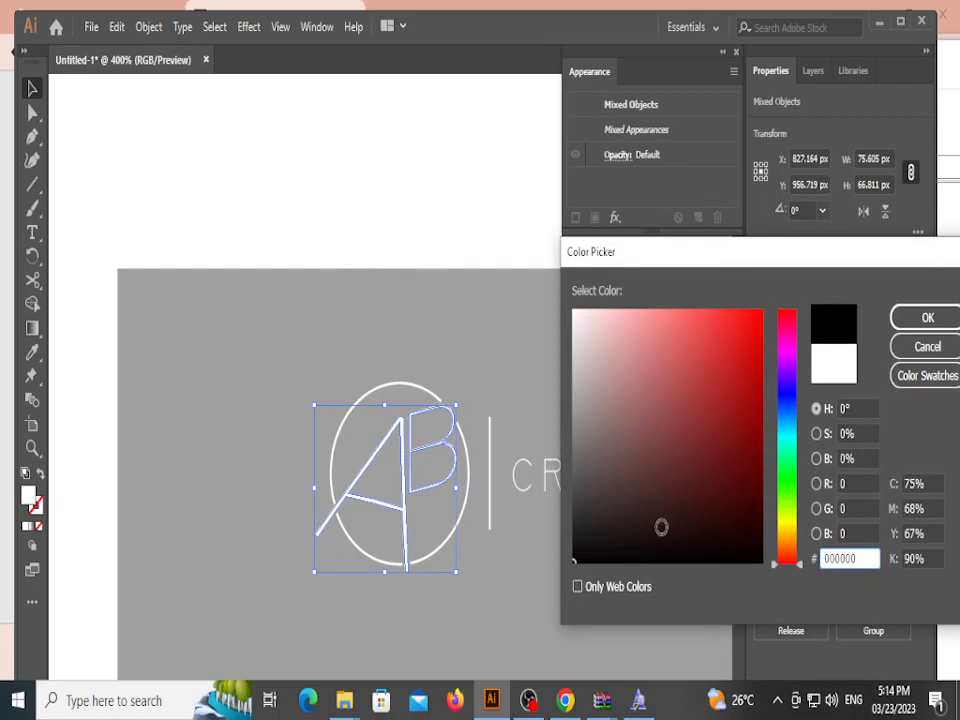
left_click(927, 318)
left_click(508, 199)
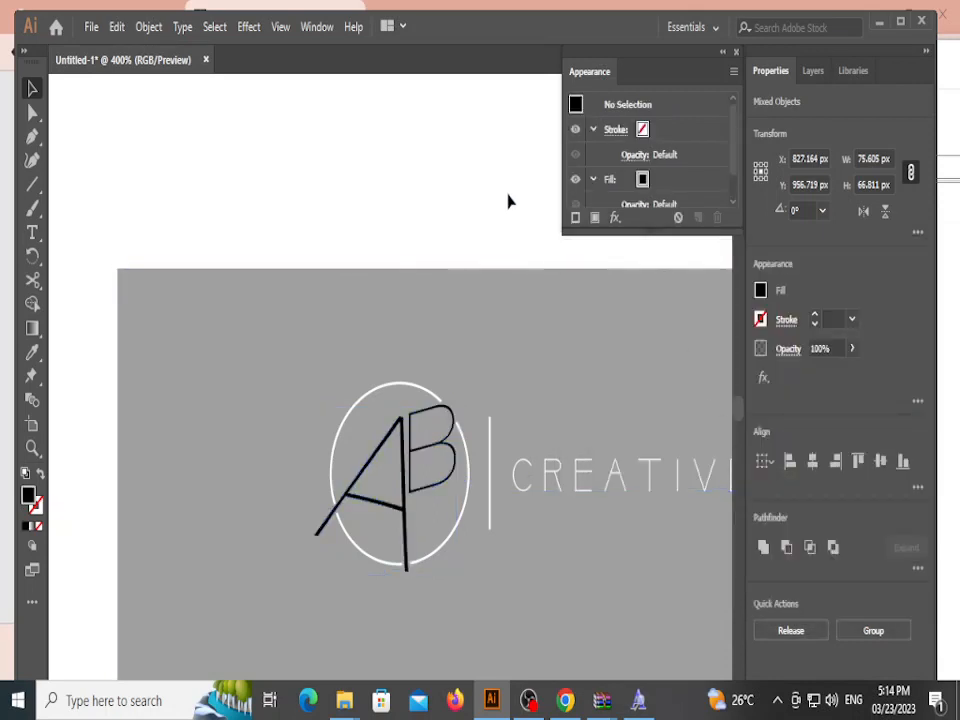
Step: Set the stroke of both circle arcs around the AB letters to black
left_click(407, 395)
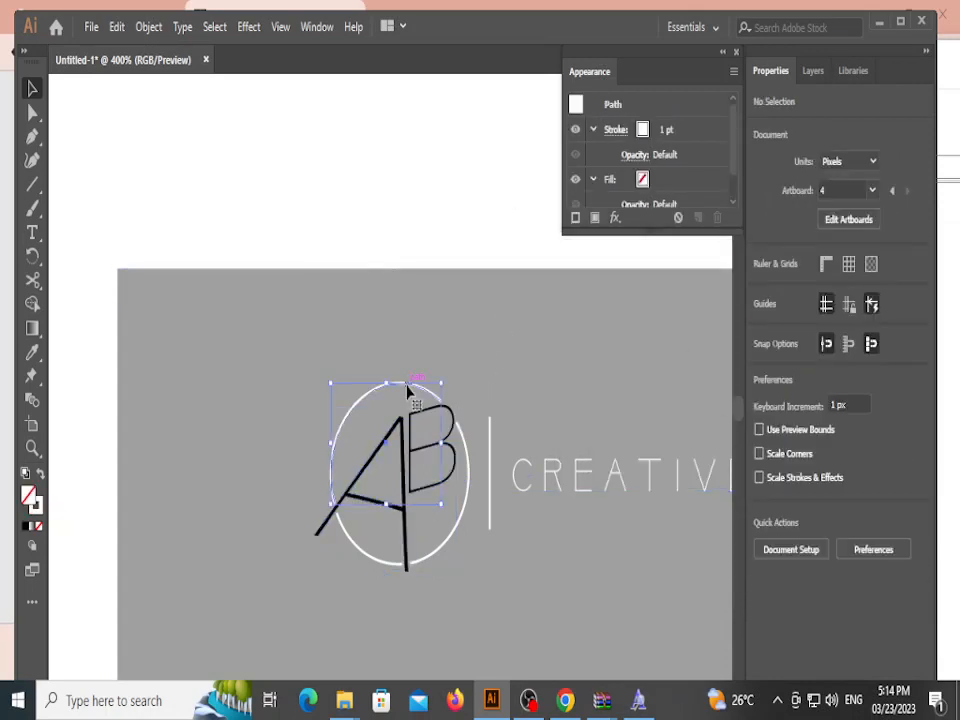
left_click(465, 460, "shift")
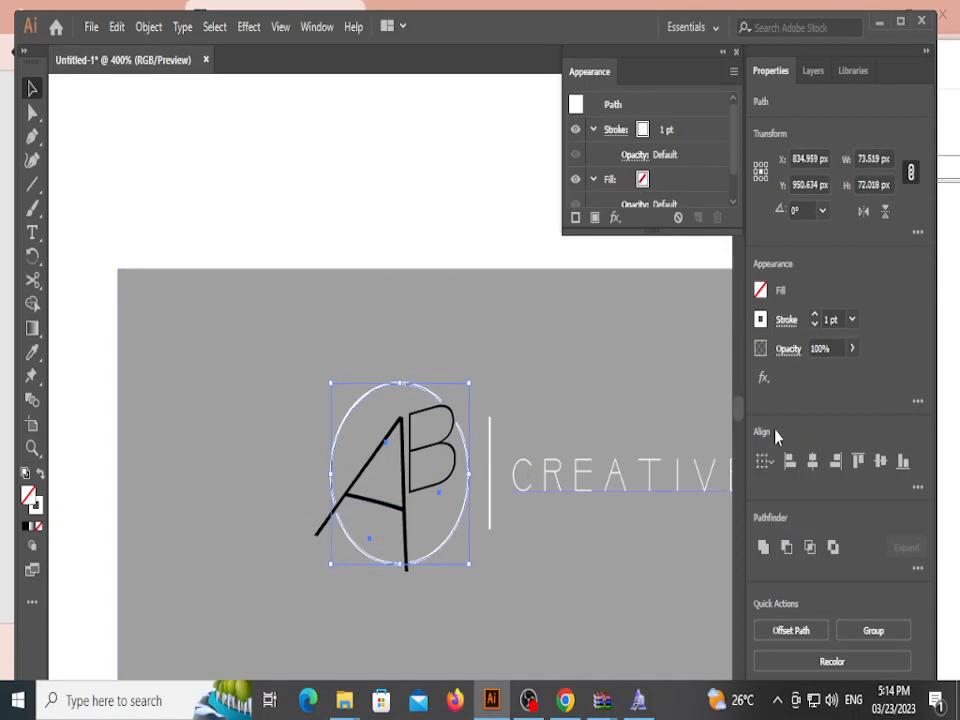
left_click(760, 319)
left_click(633, 397)
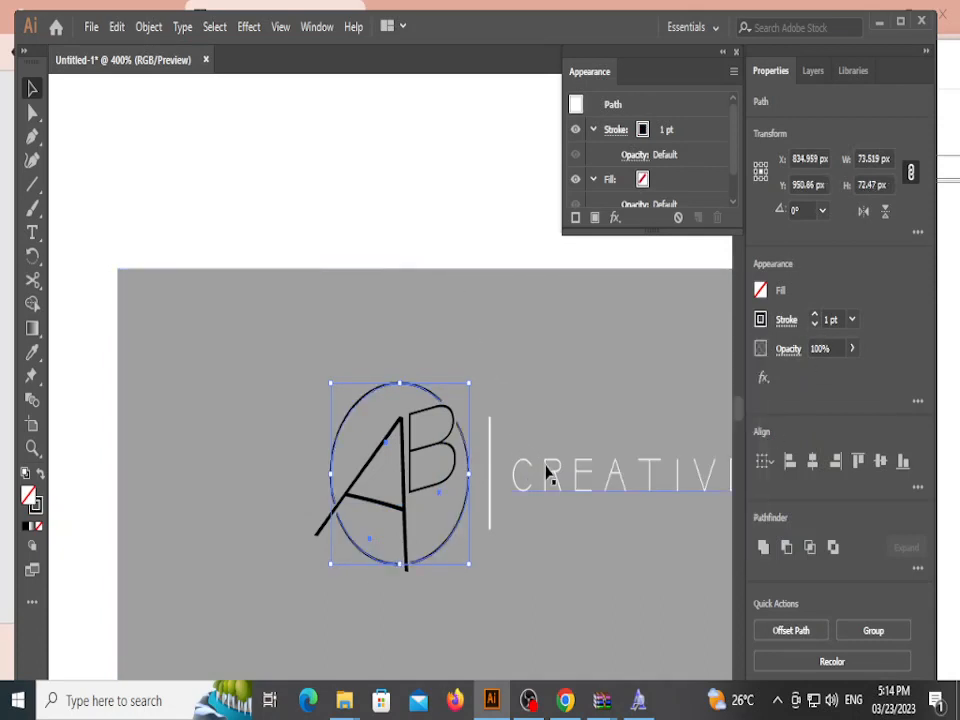
Step: Fill the CREATIVE text on the grey rectangle with black
left_click(516, 476)
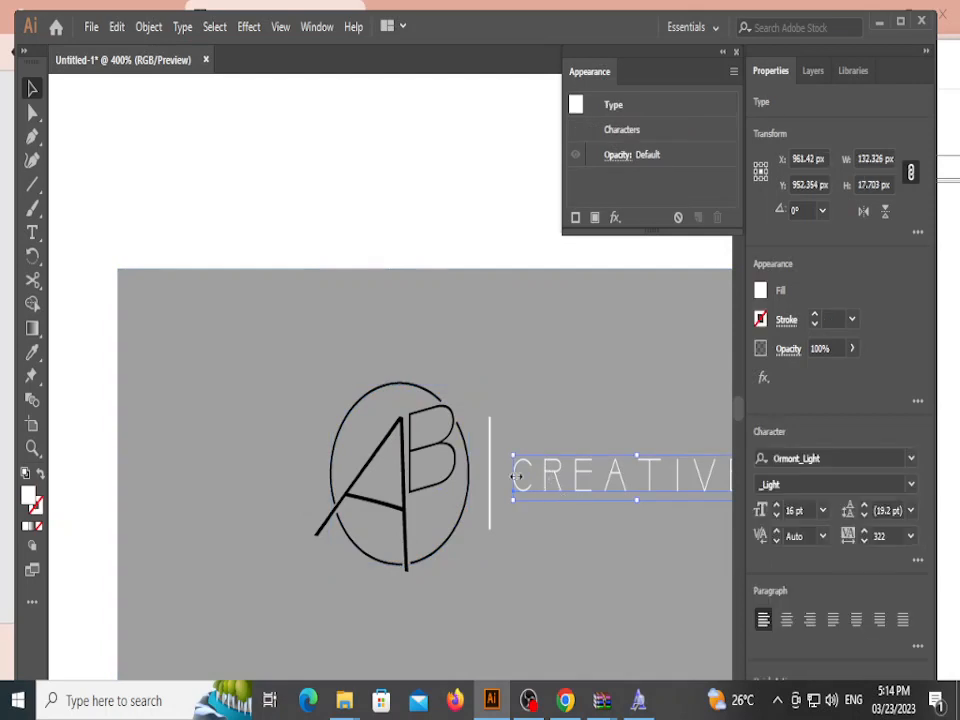
left_click(760, 290)
left_click(628, 361)
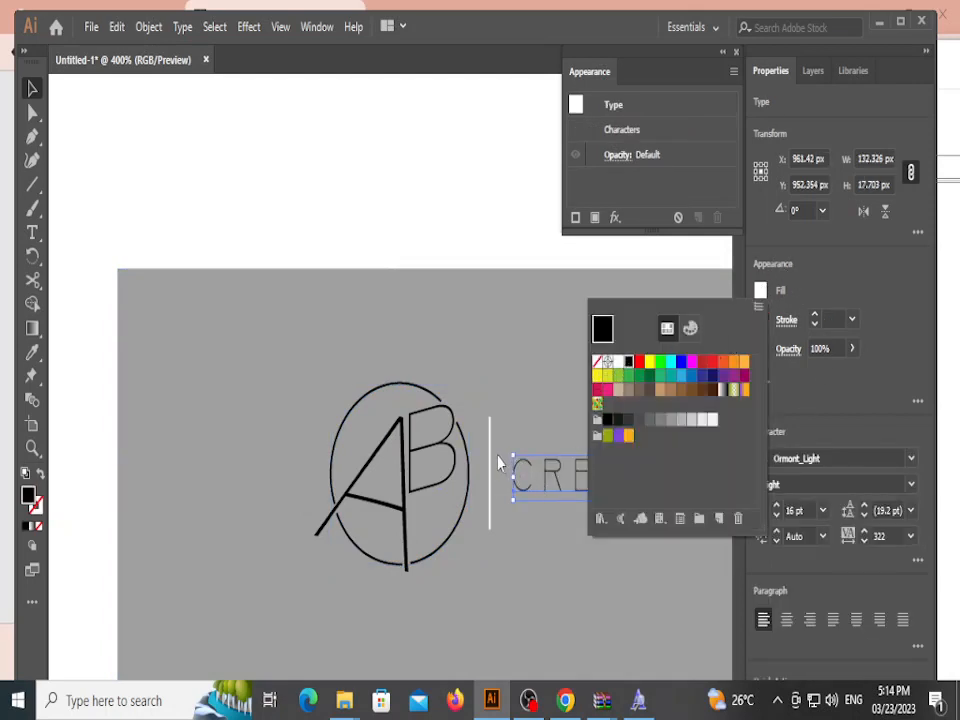
Step: Set the stroke of the divider line between the monogram and the CREATIVE text to black
left_click(490, 455)
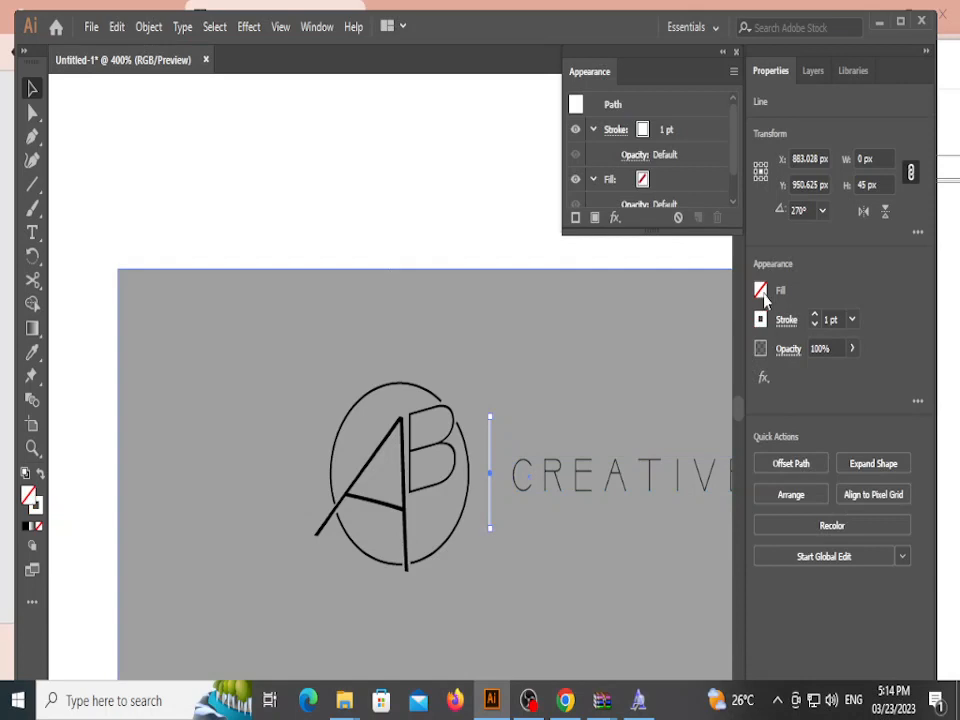
left_click(760, 290)
left_click(760, 319)
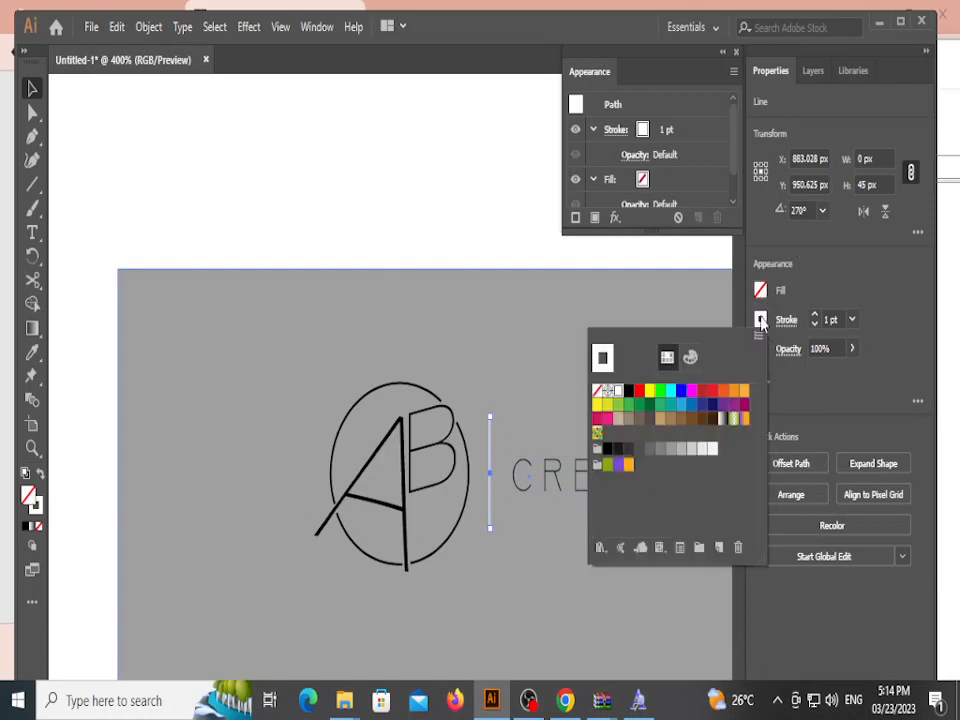
left_click(627, 391)
left_click(422, 171)
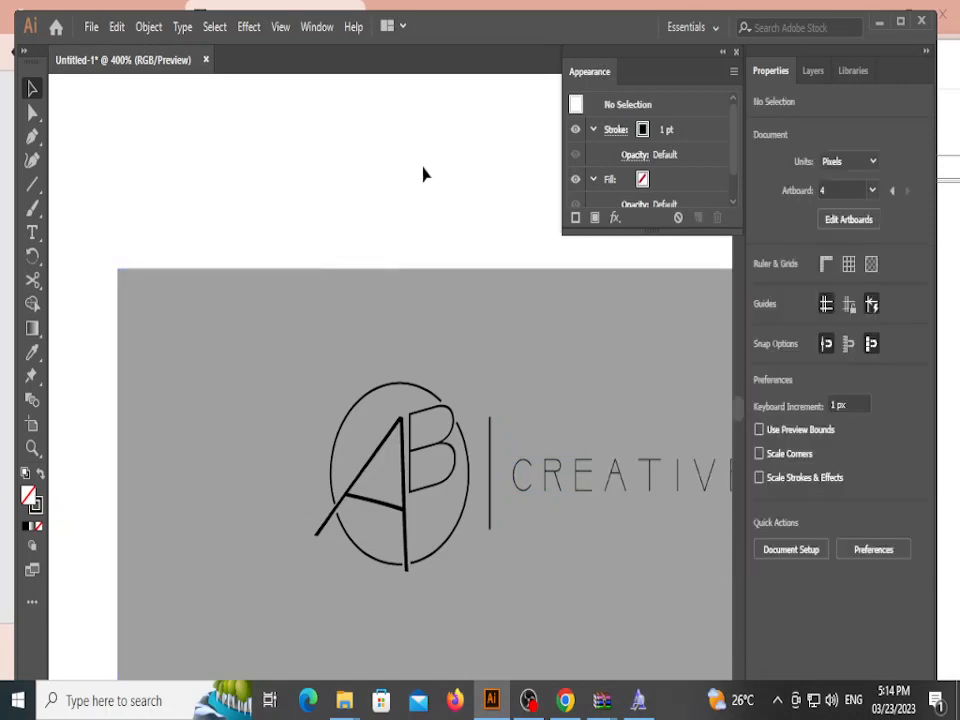
Step: Review the black-on-grey logo alongside the other logo variations across all the artboards
key("ctrl+minus")
key("ctrl+minus")
key("ctrl+minus")
key("ctrl+minus")
key("ctrl+minus")
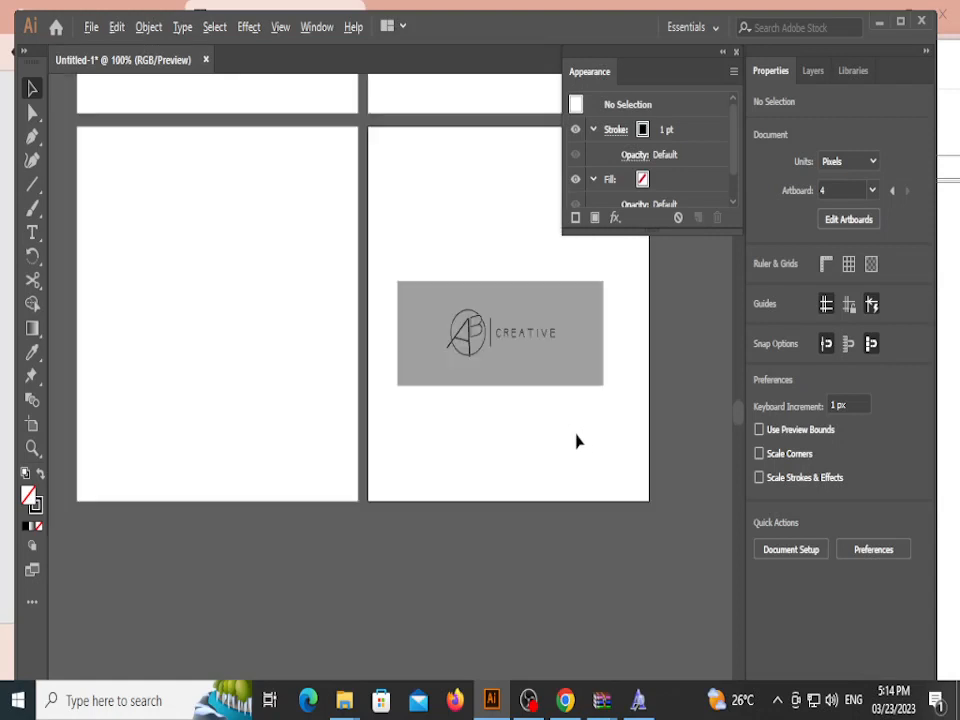
scroll(522, 290, "up", 3)
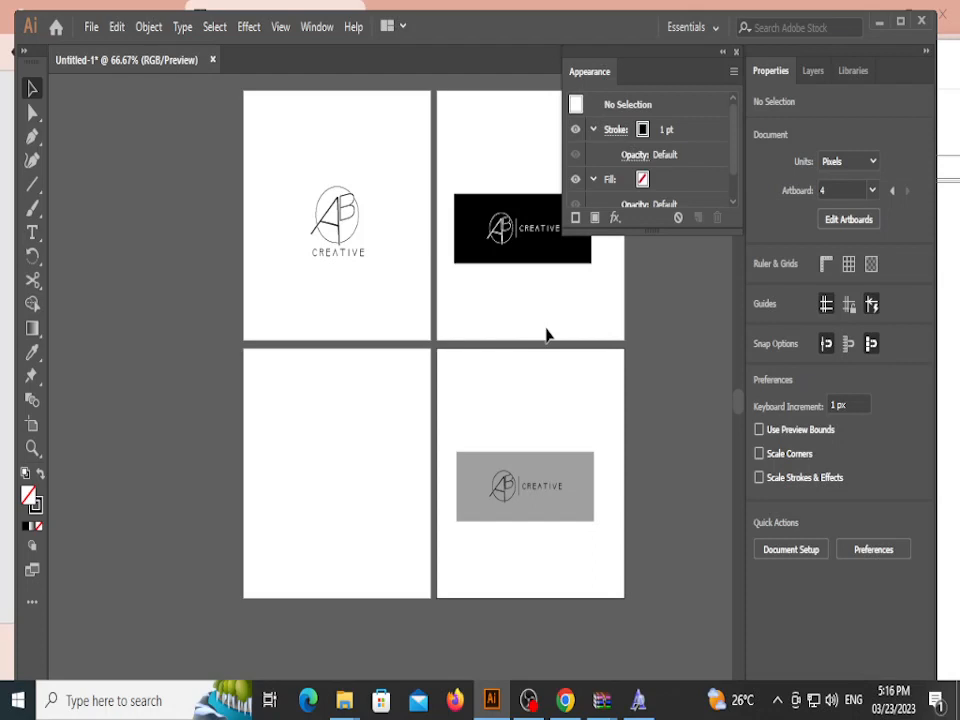
left_click(88, 27)
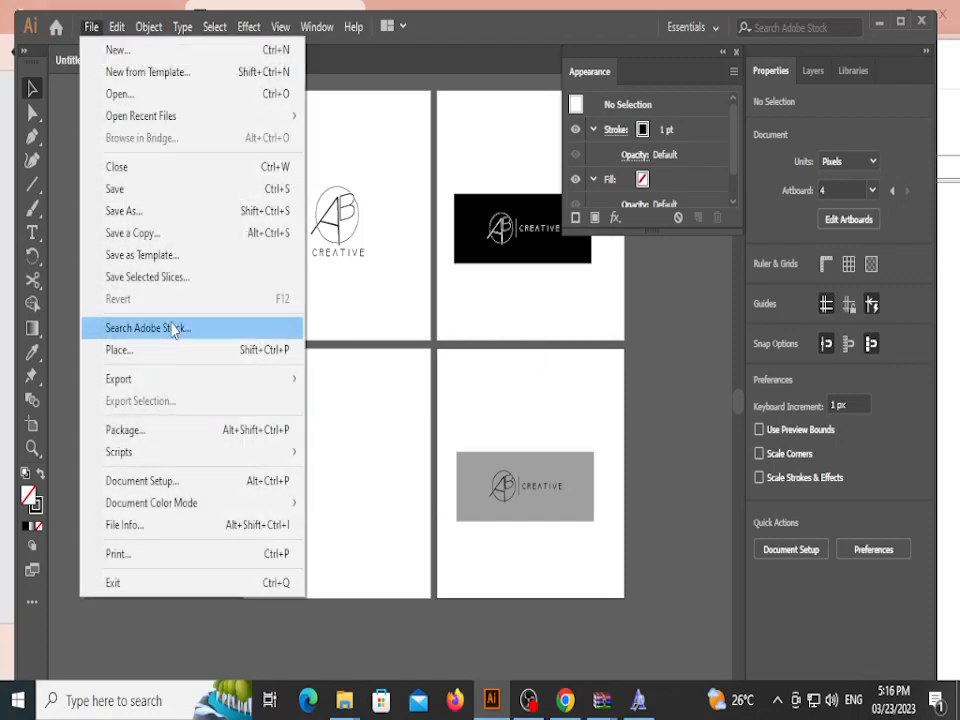
left_click(190, 242)
left_click(437, 550)
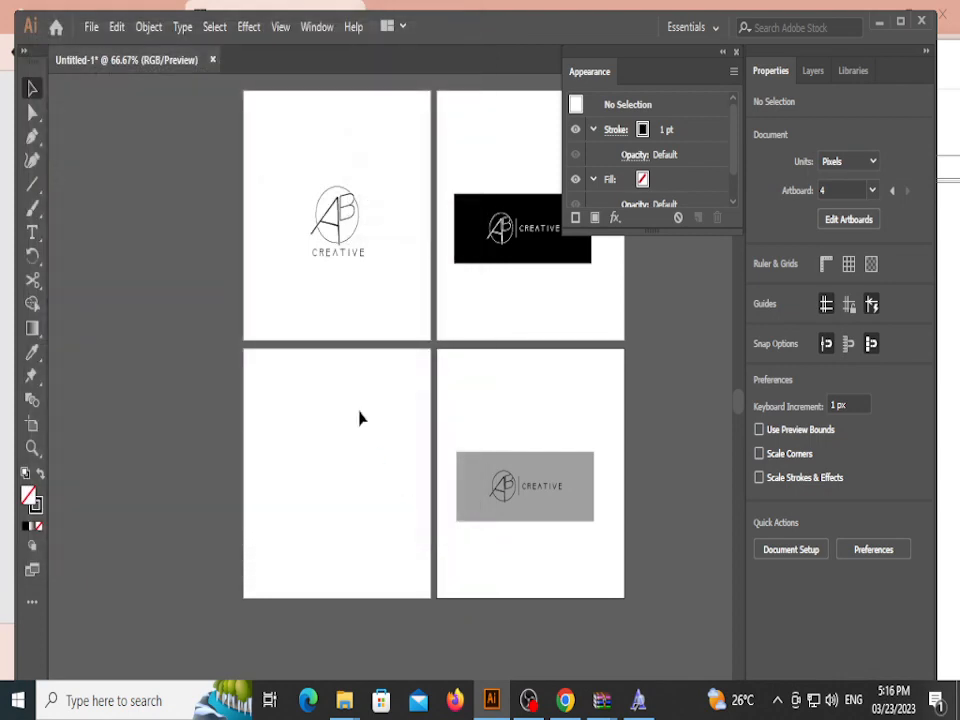
key("ctrl+s")
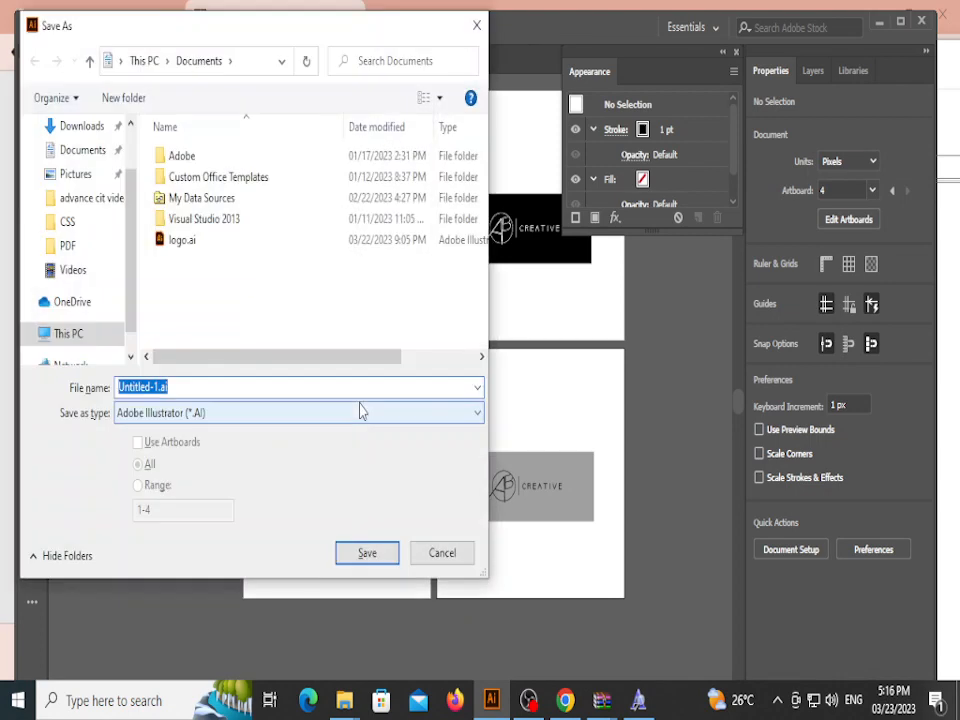
left_click(428, 553)
Step: Start saving the document under a new name and create and open a LOGO EXPORT folder in Downloads as its location
left_click(92, 27)
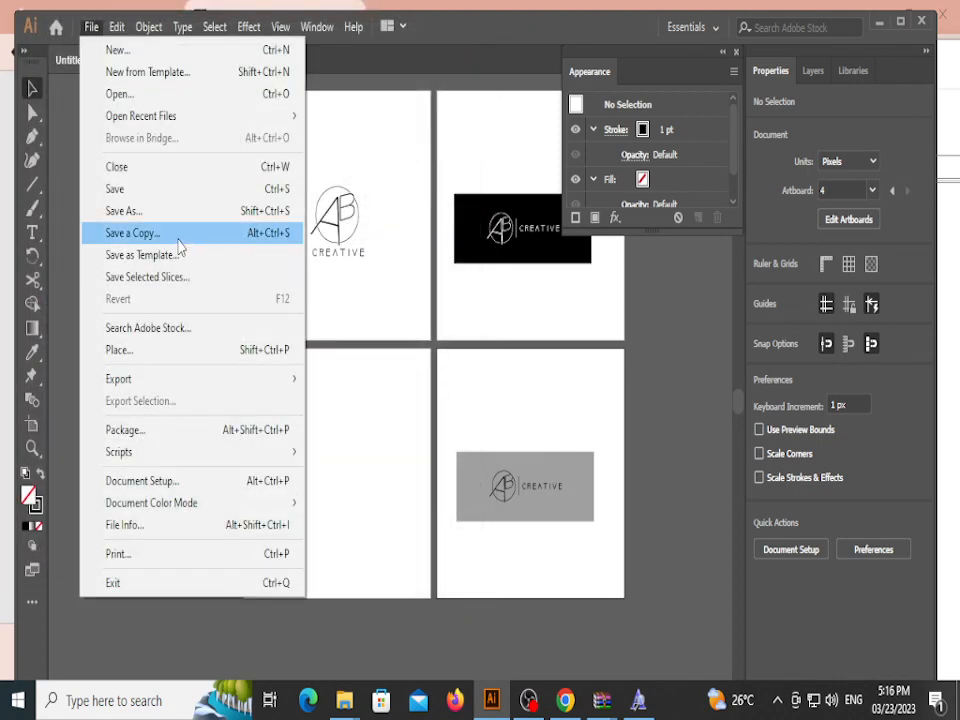
left_click(182, 212)
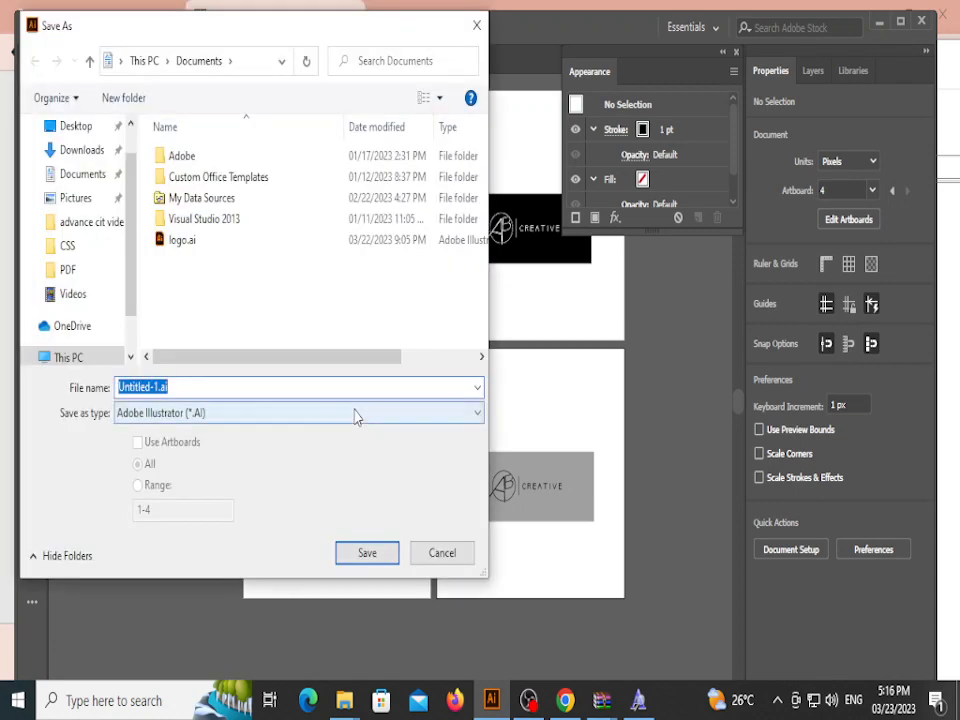
left_click(355, 416)
left_click(357, 434)
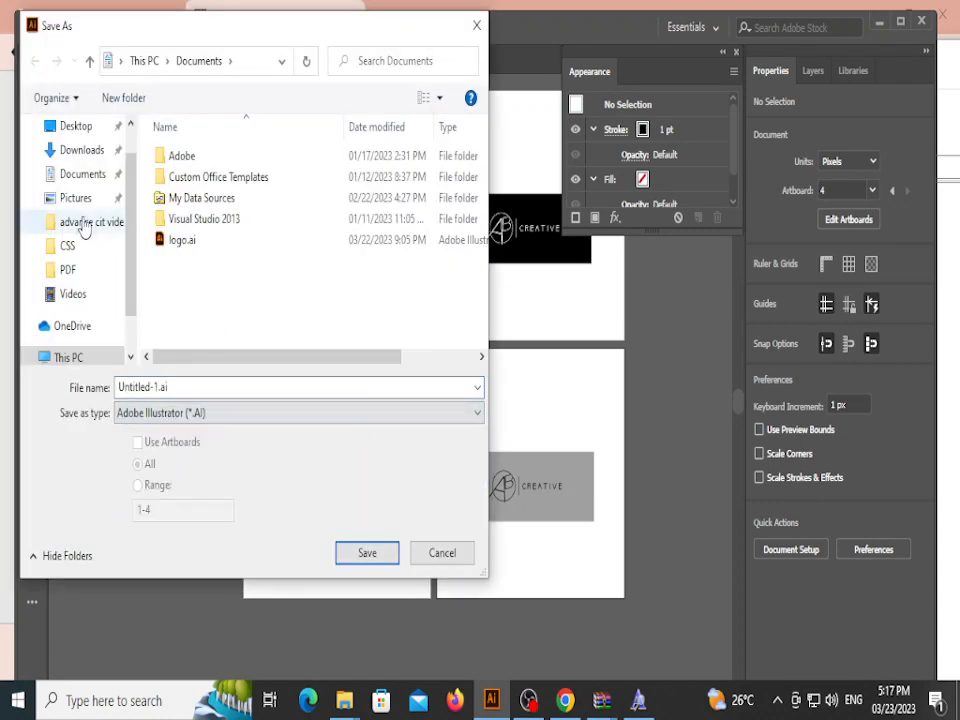
scroll(128, 182, "up", 1)
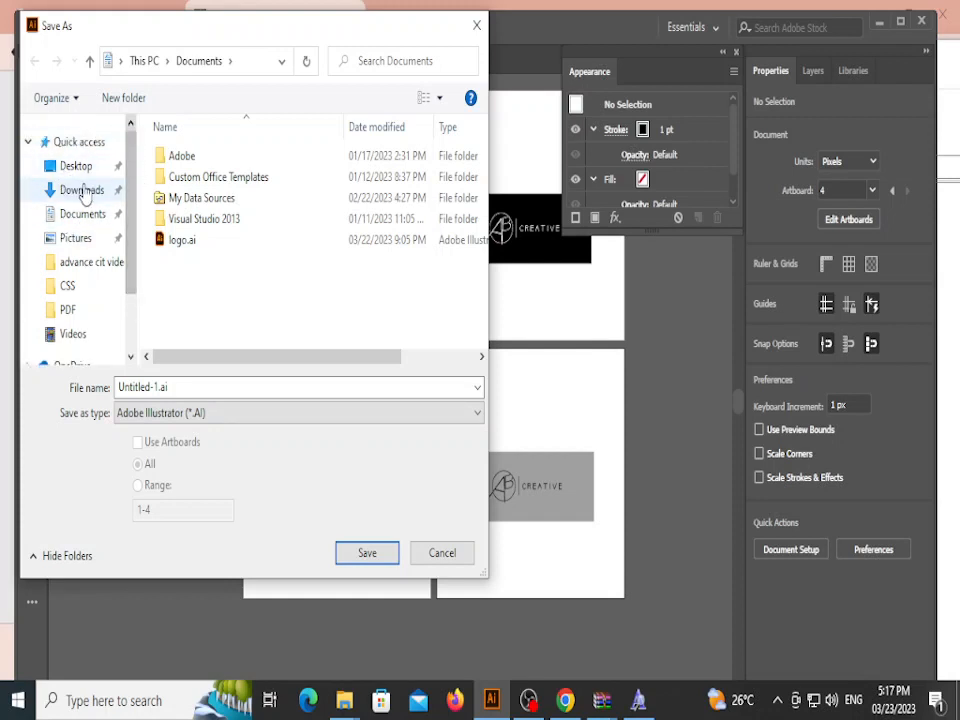
left_click(83, 190)
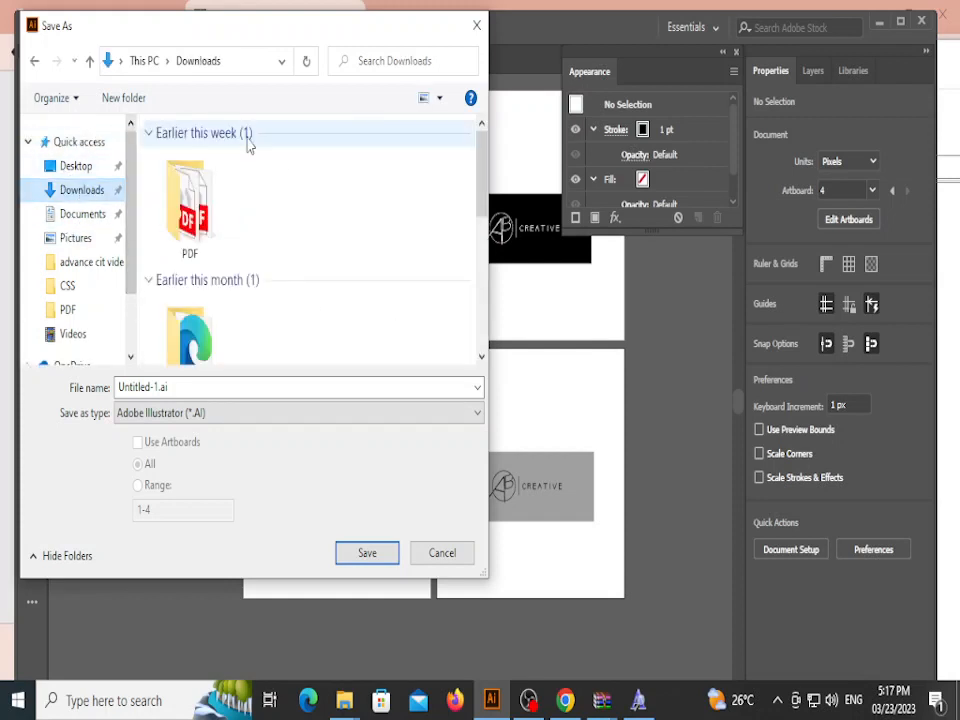
left_click(140, 97)
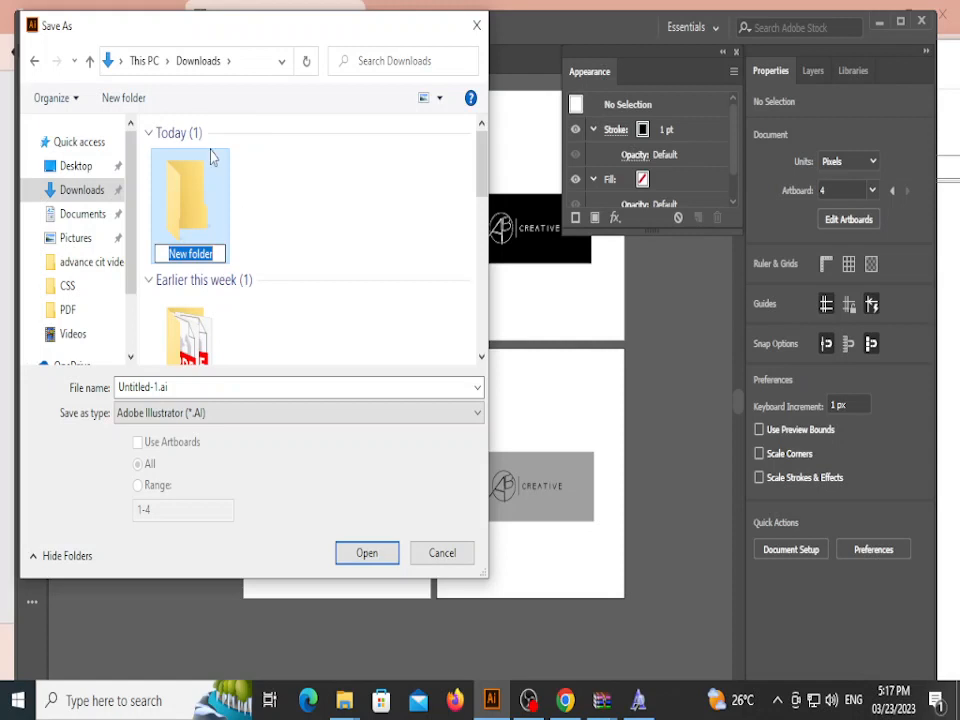
type("LOGO EXPORT")
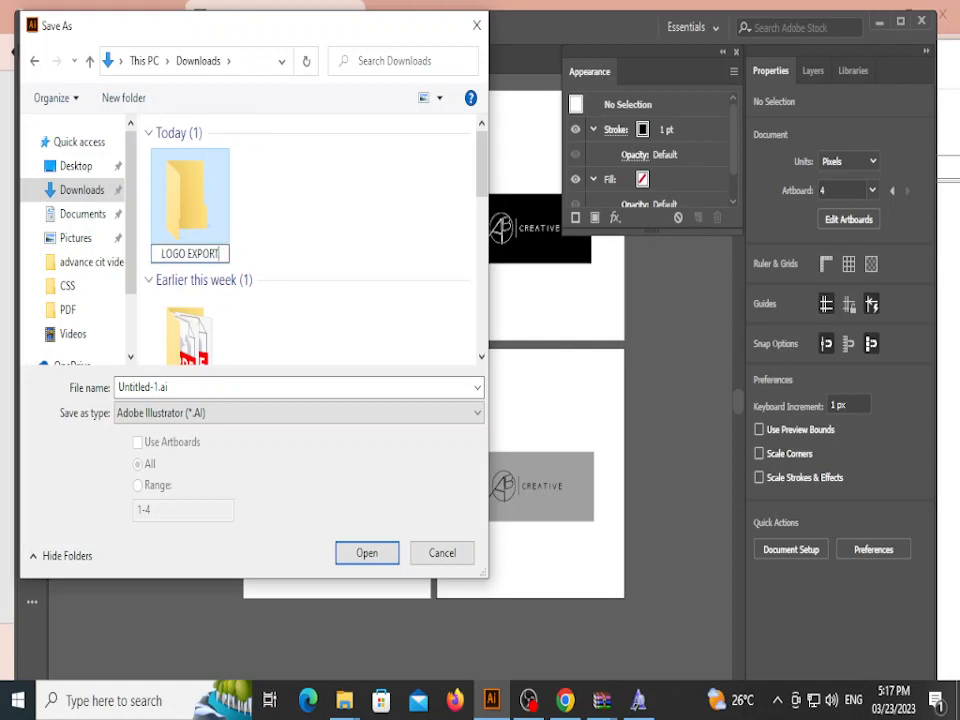
key("Return")
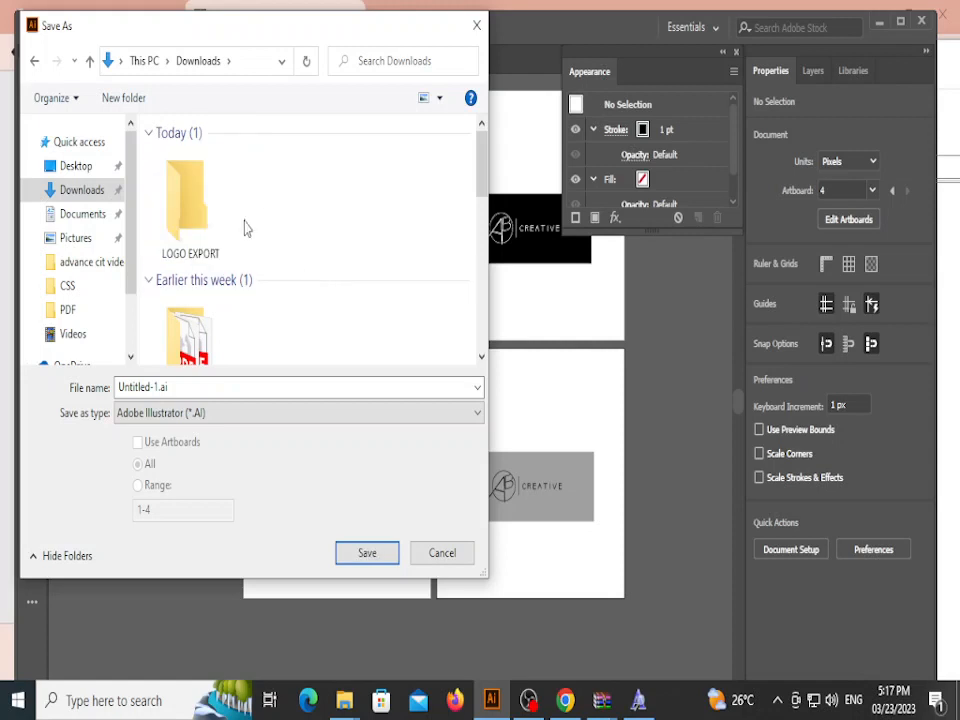
double_click(207, 206)
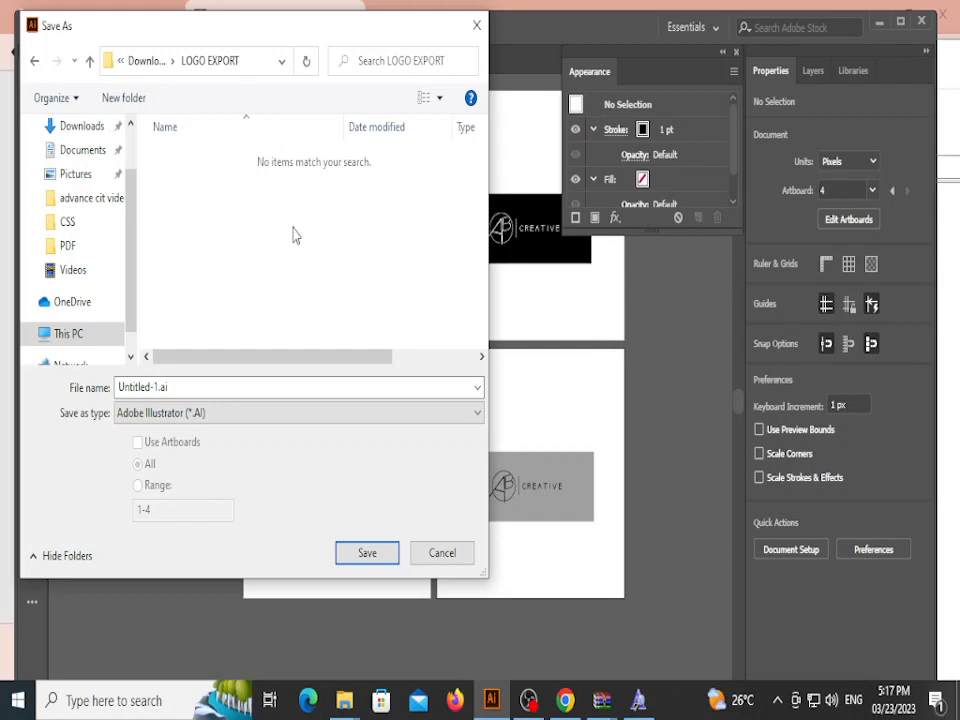
Step: Name the file LOGO, keep the Adobe Illustrator (*.AI) format and save it in the LOGO EXPORT folder
double_click(223, 387)
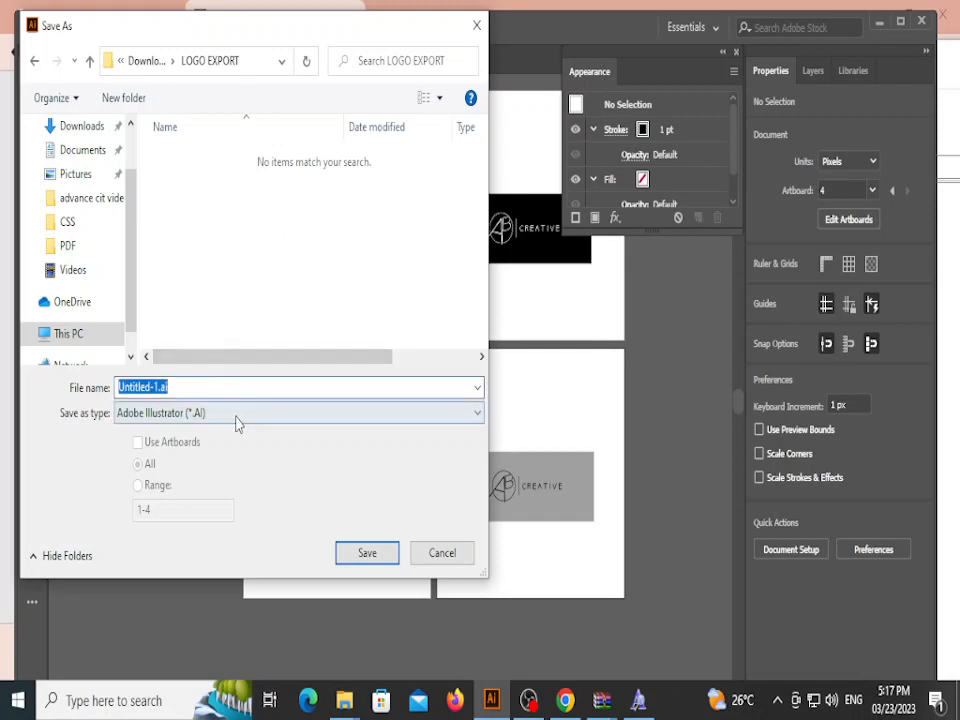
left_click(237, 387)
double_click(237, 387)
left_click(237, 387)
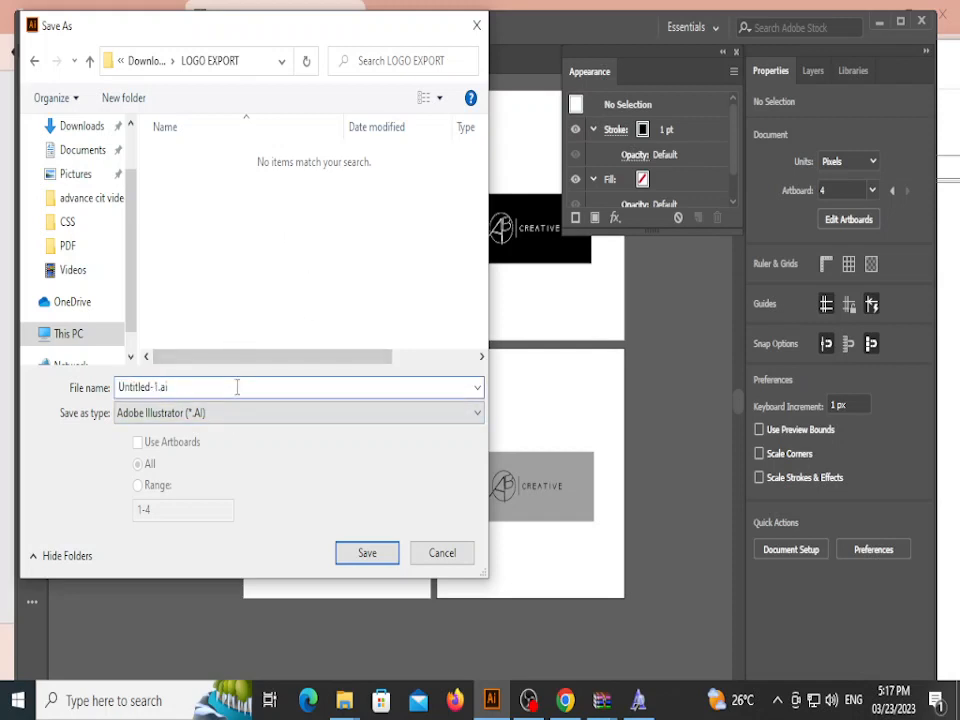
double_click(234, 388)
left_click(203, 386)
left_click_drag(201, 386, 111, 388)
type("LOGO")
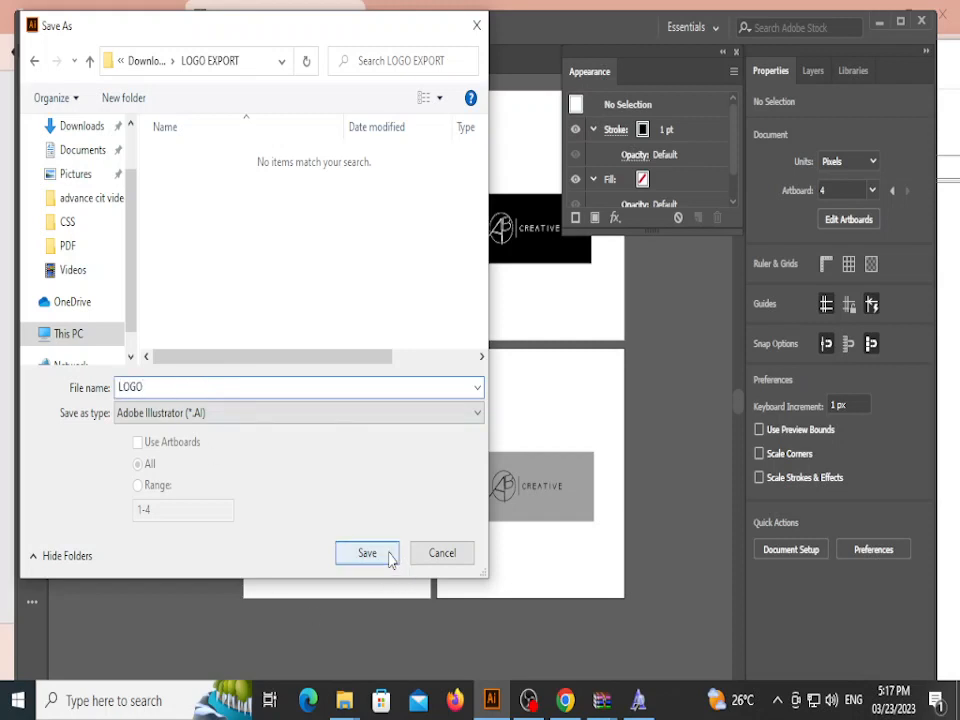
left_click(365, 414)
left_click(365, 434)
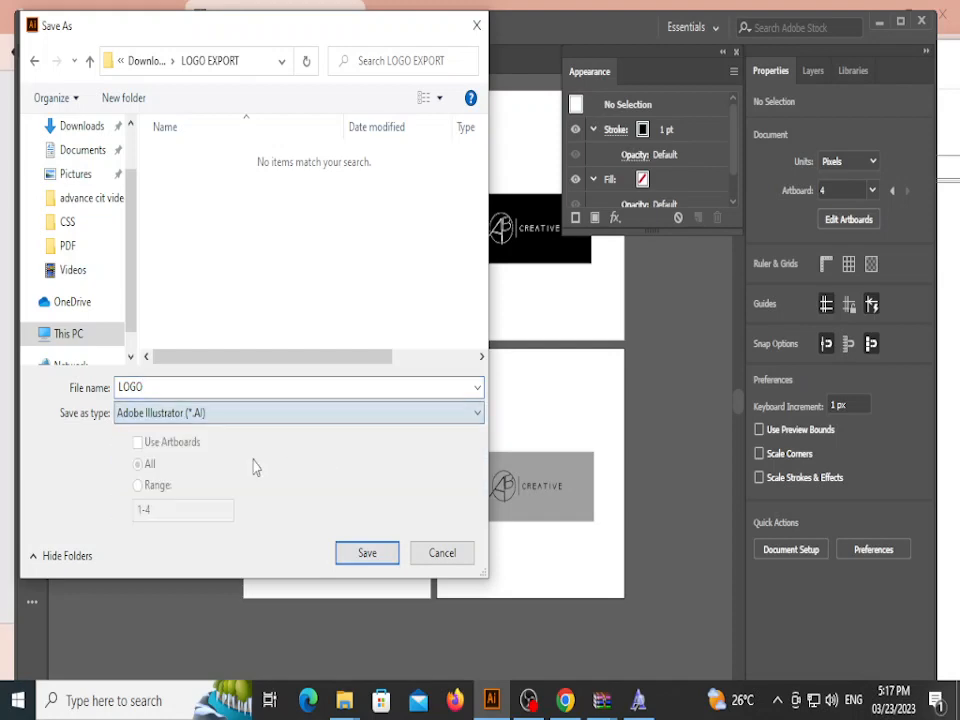
left_click(352, 558)
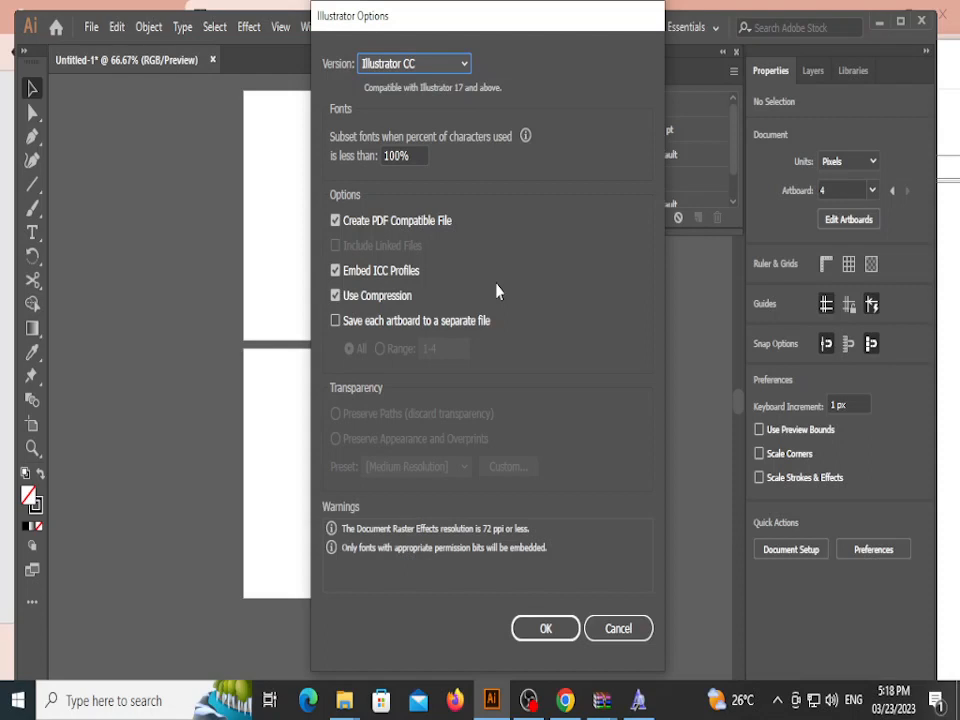
Step: Set the save options to write each artboard to a separate file for all artboards in the Illustrator CC version, and confirm
left_click(420, 321)
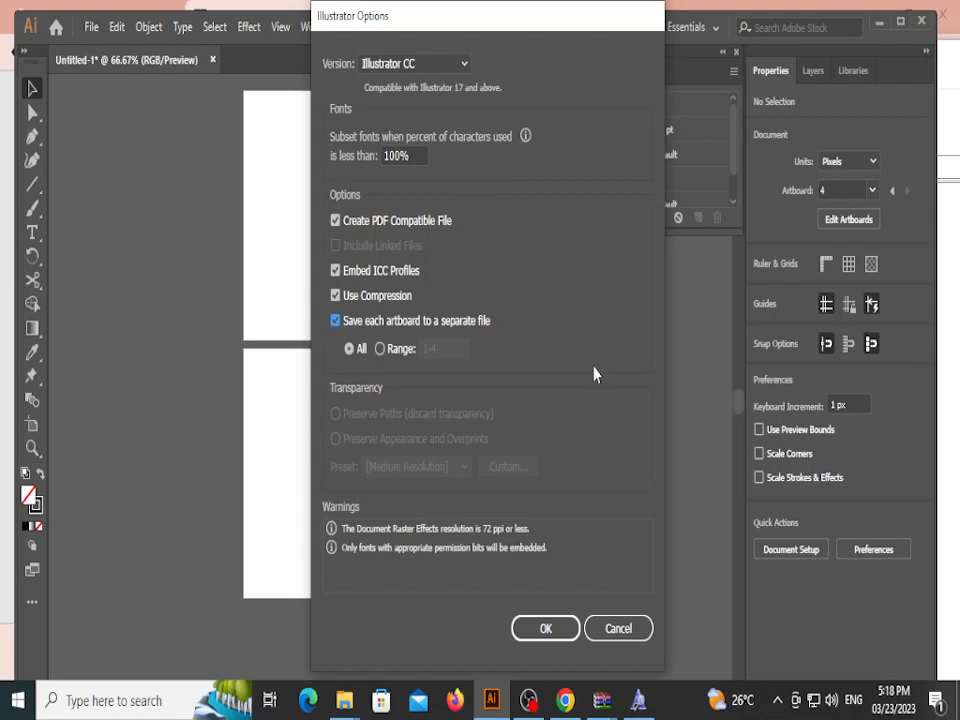
left_click(412, 64)
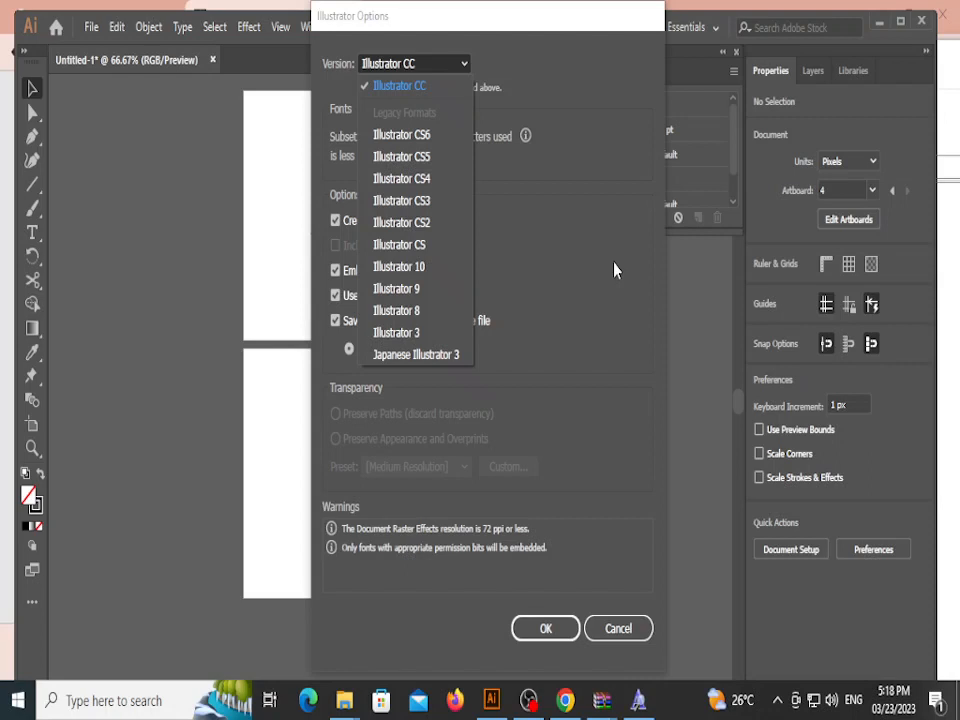
left_click(399, 85)
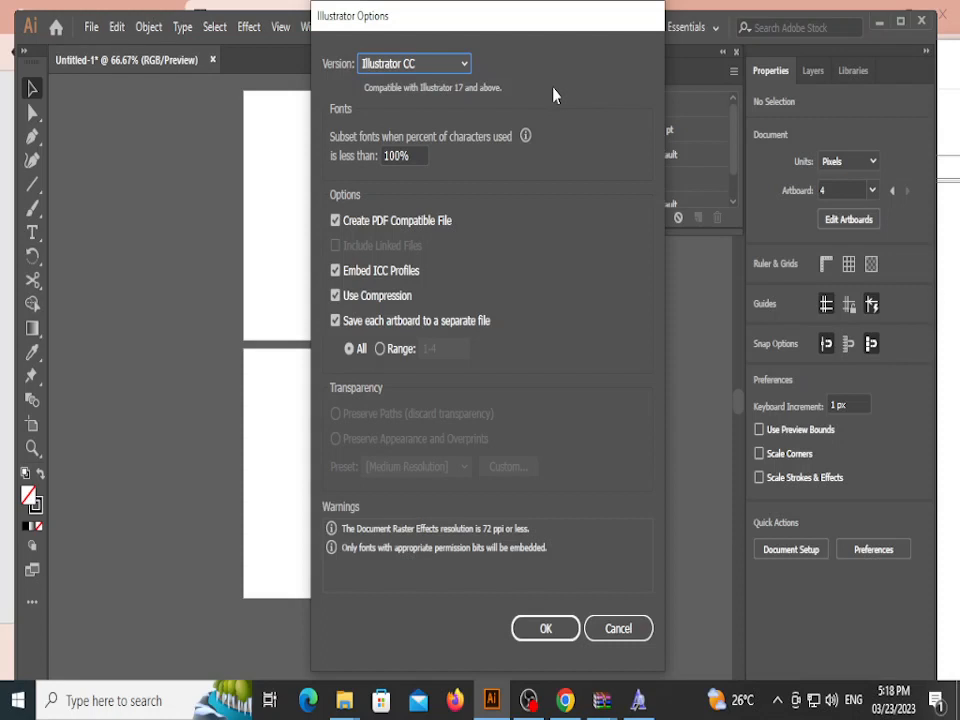
left_click(545, 629)
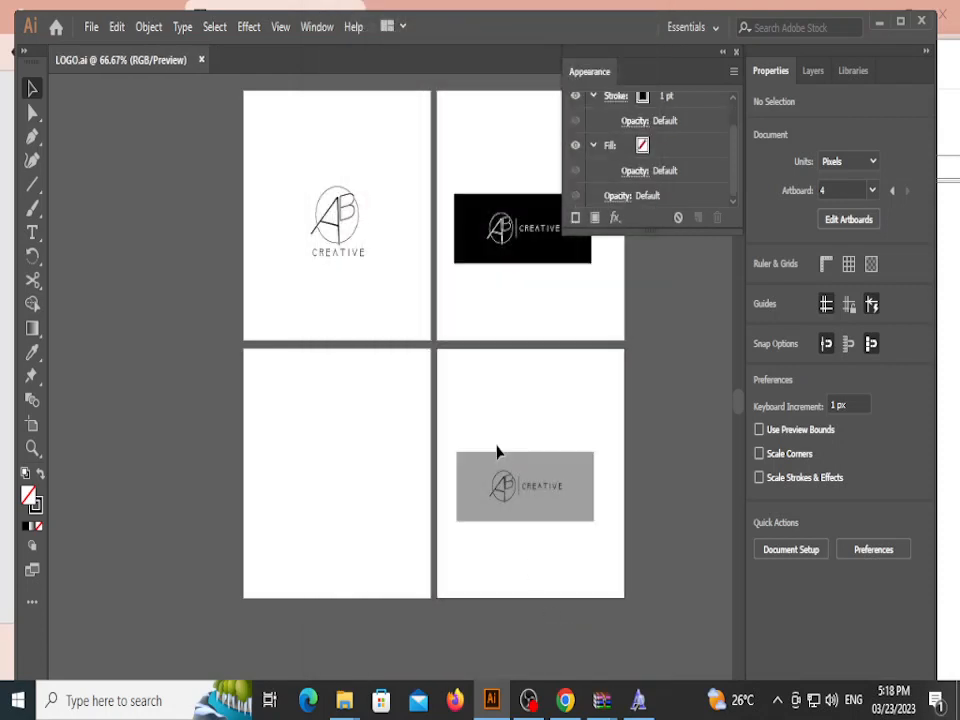
Step: Switch to File Explorer, check the saved files in the LOGO EXPORT folder in Downloads and open LOGO.ai
mouse_move(344, 700)
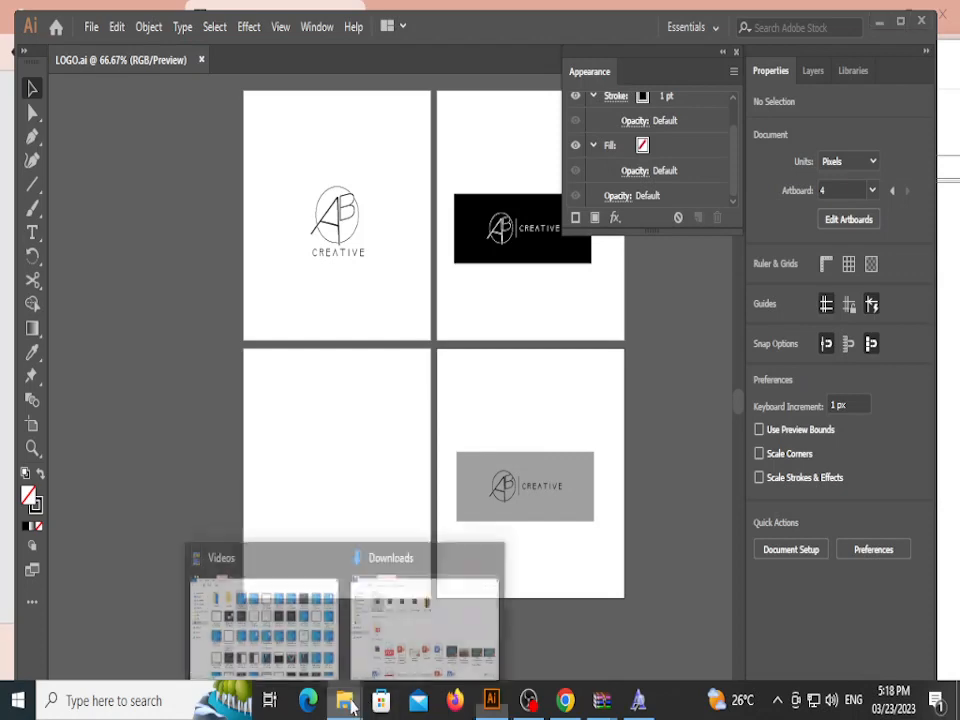
left_click(377, 585)
double_click(493, 221)
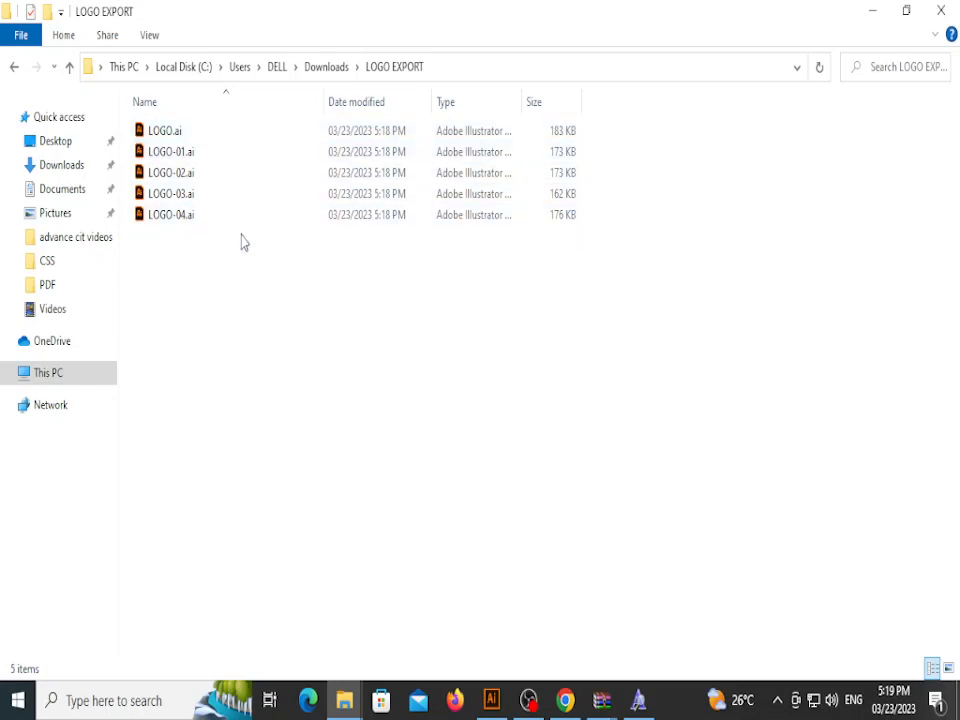
left_click(195, 152)
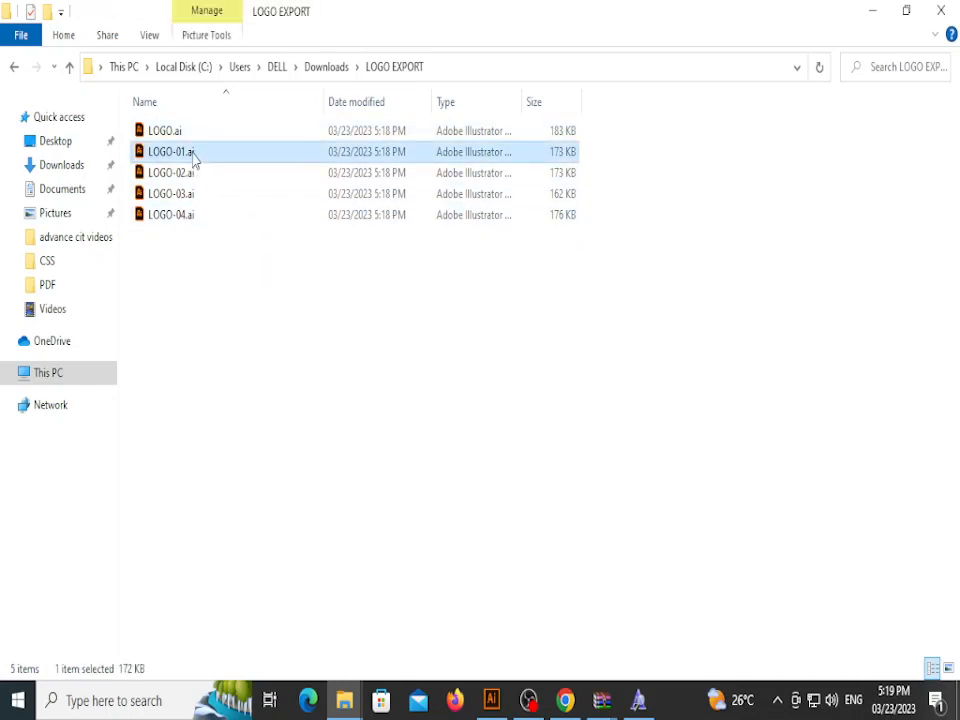
left_click(198, 172)
left_click(202, 194)
left_click(204, 218)
left_click(185, 130)
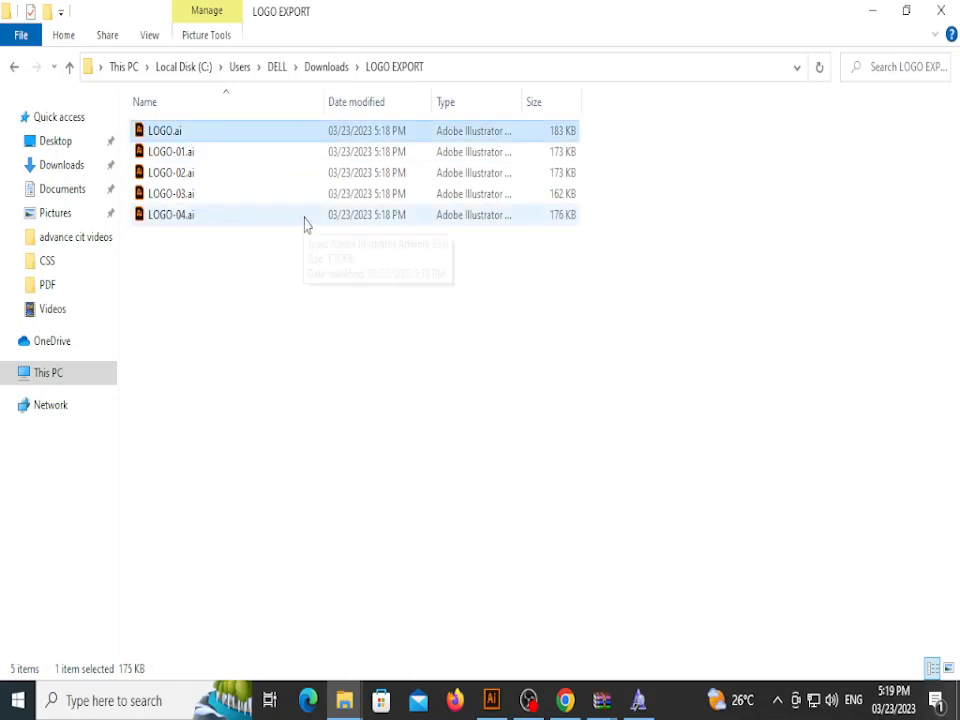
double_click(250, 134)
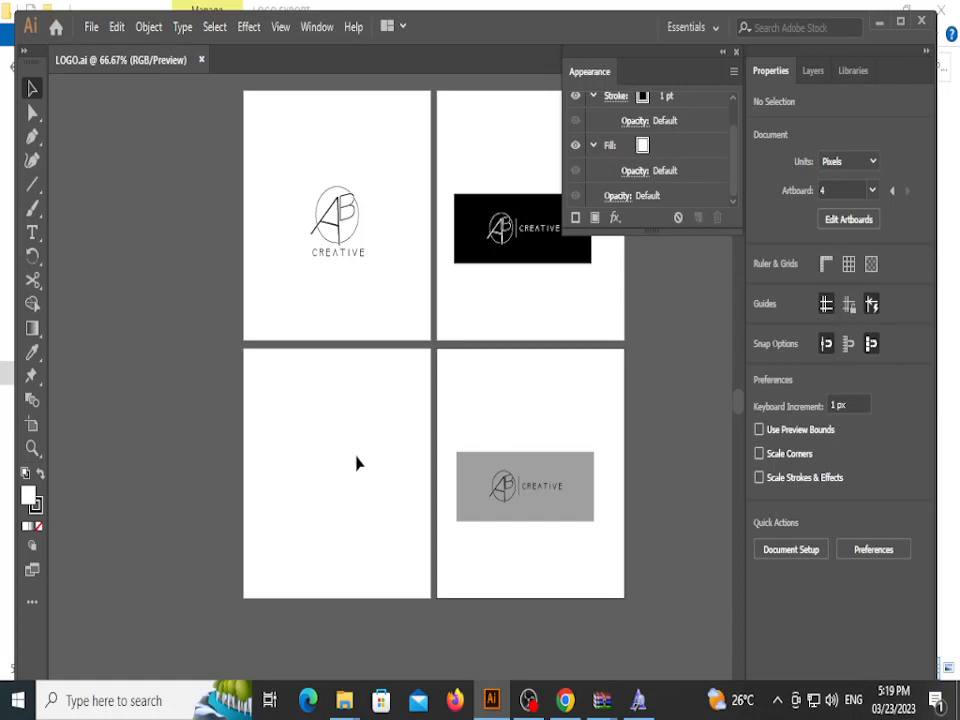
left_click(361, 389)
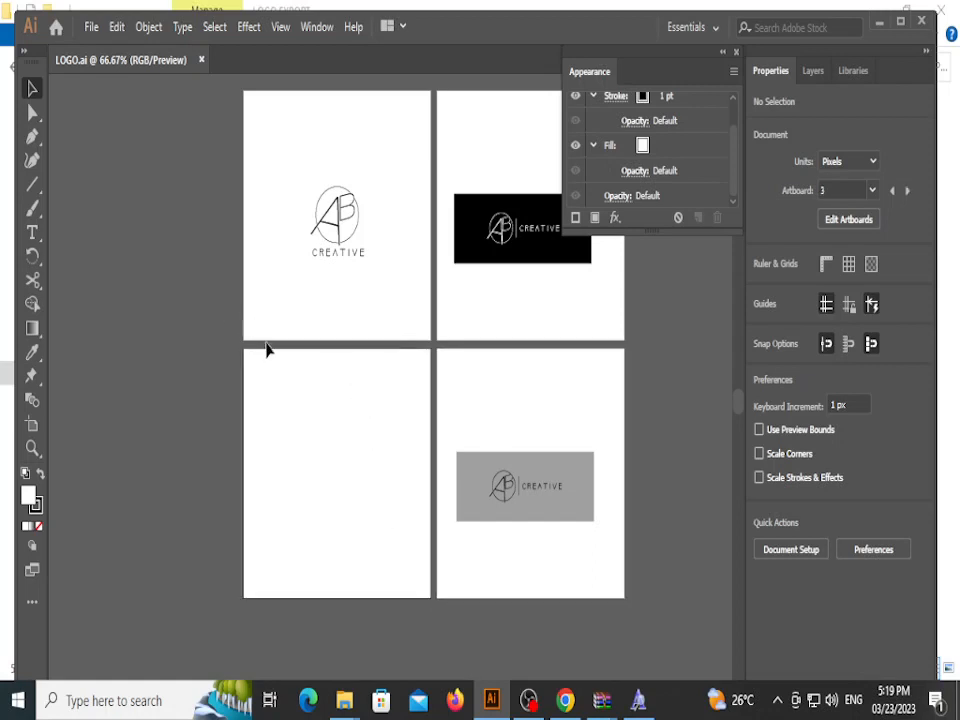
Step: Try to save all artboards as an Adobe PDF named ALL PDF in the LOGO EXPORT folder
left_click(91, 27)
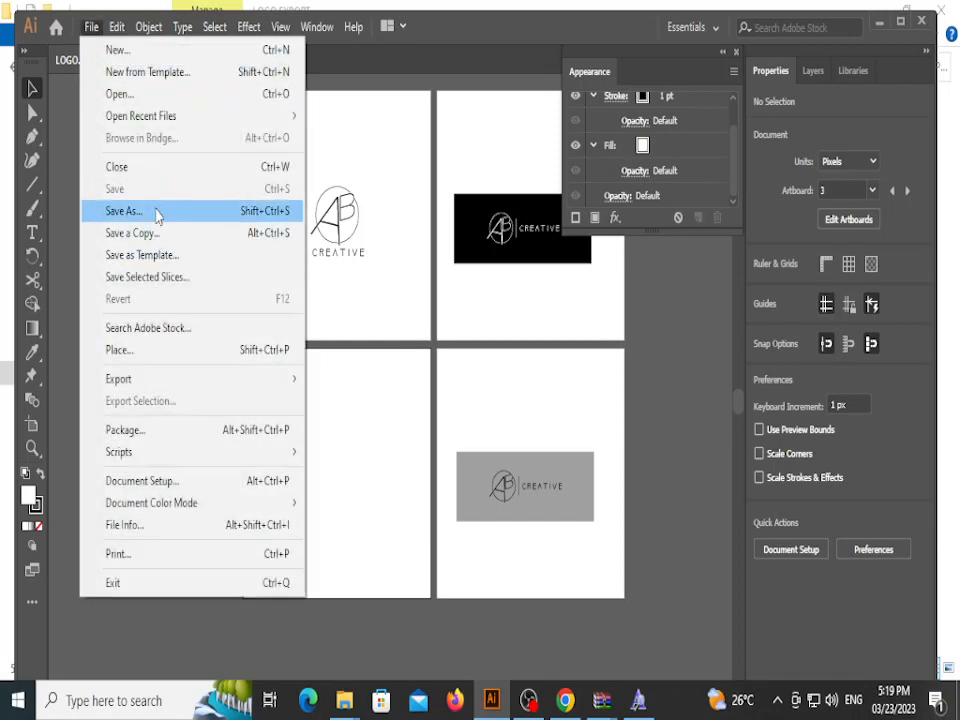
left_click(216, 211)
left_click(212, 414)
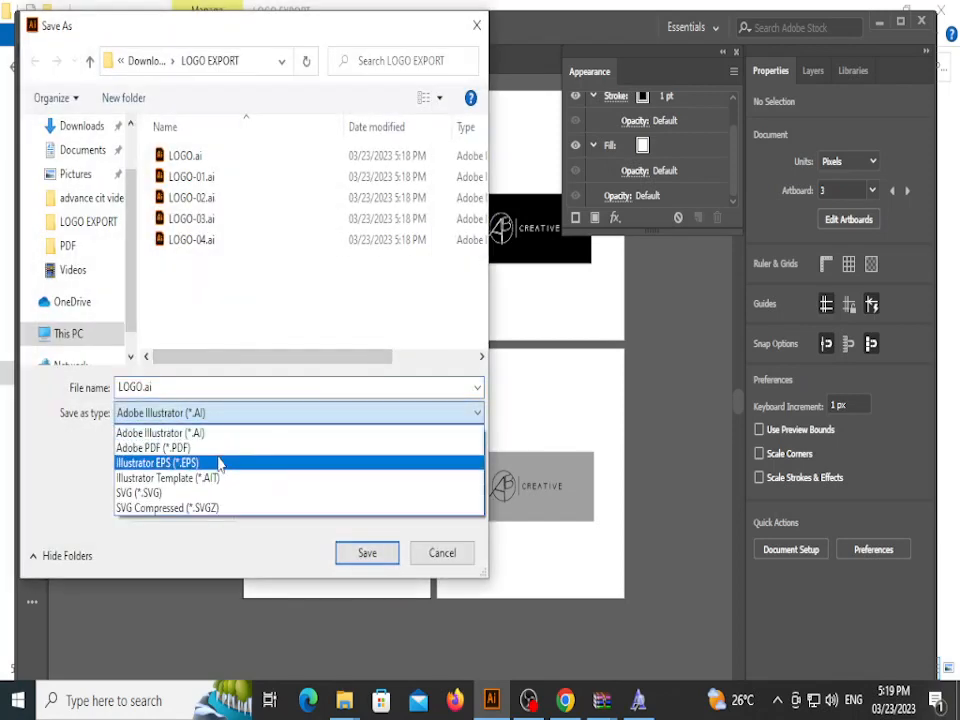
left_click(220, 446)
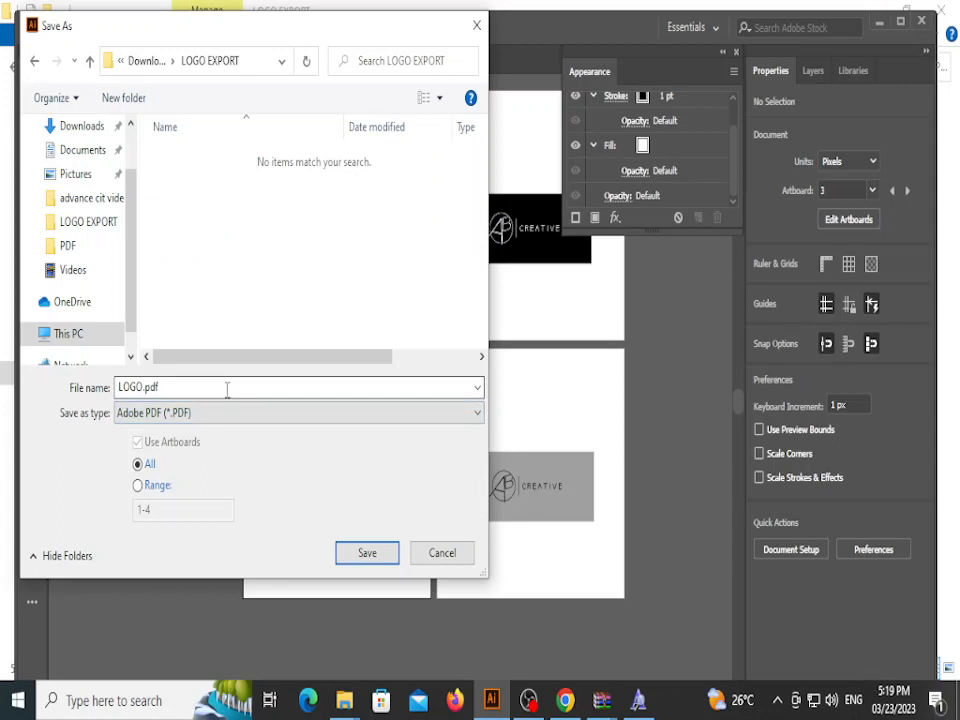
left_click(227, 390)
left_click(229, 390)
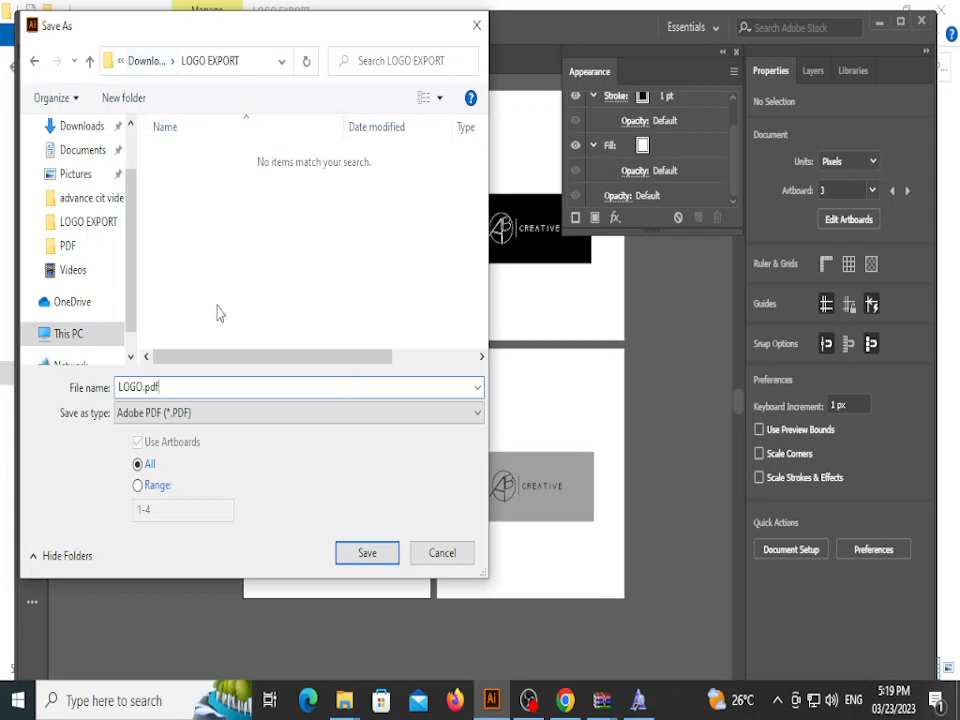
key("ctrl+a")
type("ALL PDF")
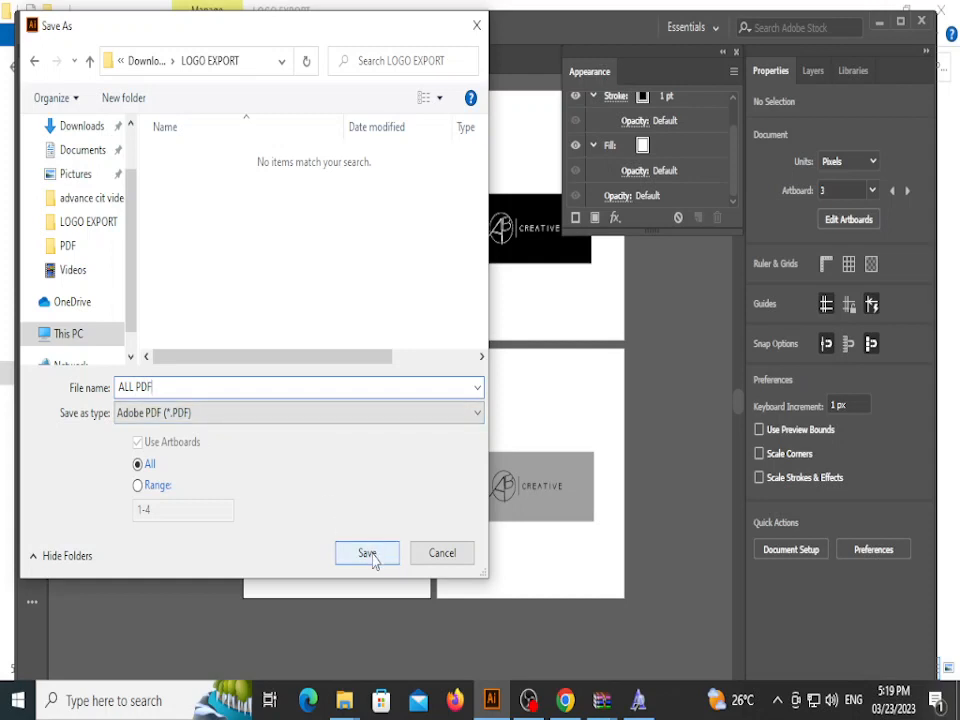
left_click(157, 488)
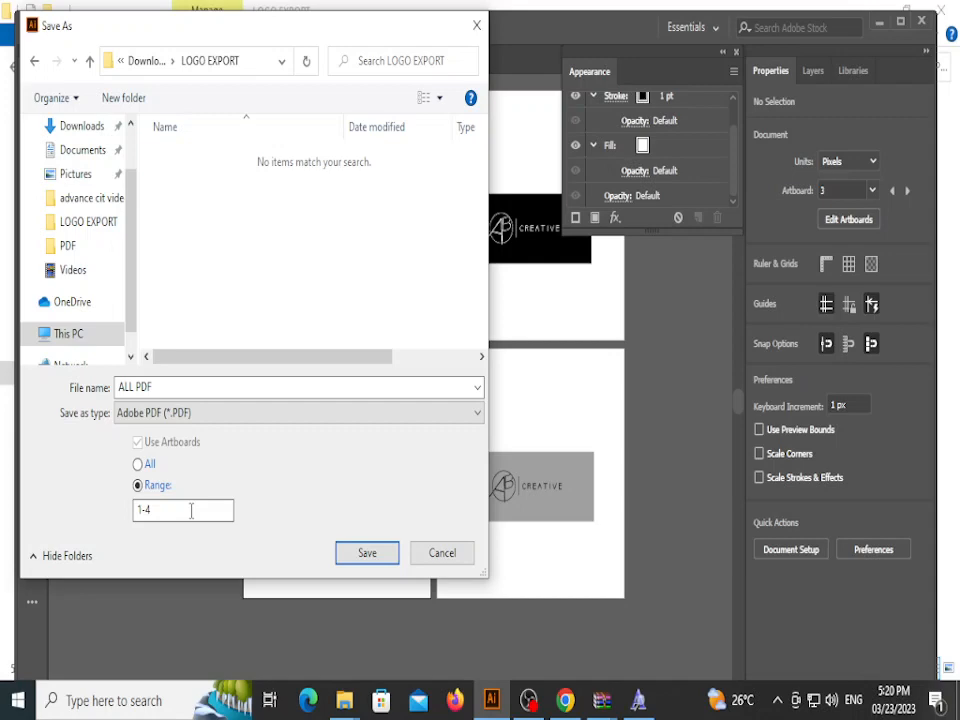
left_click(139, 464)
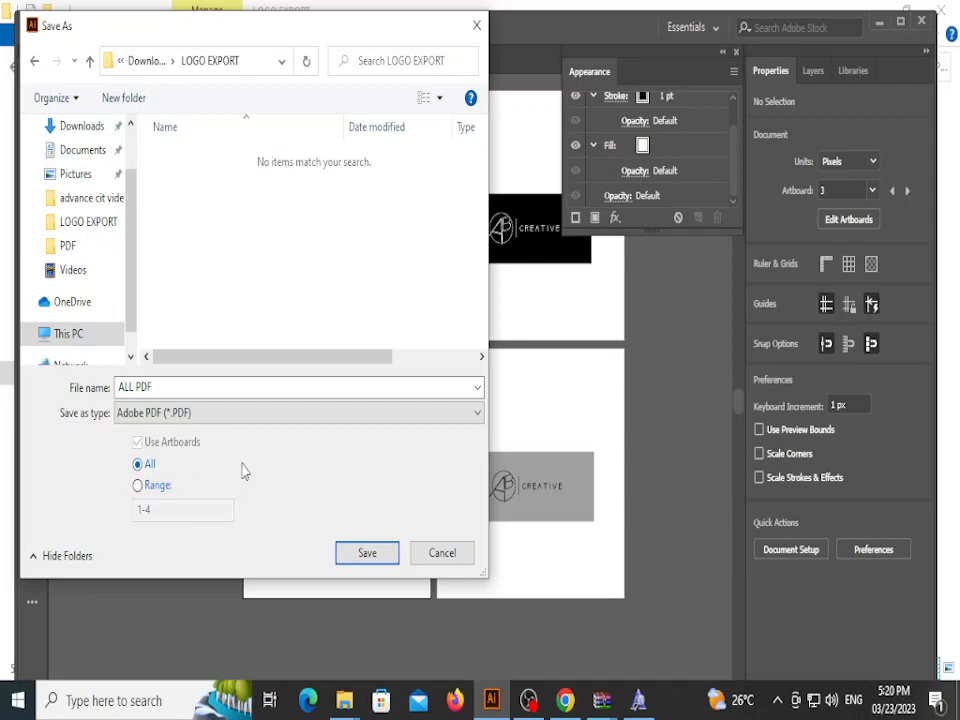
left_click(381, 557)
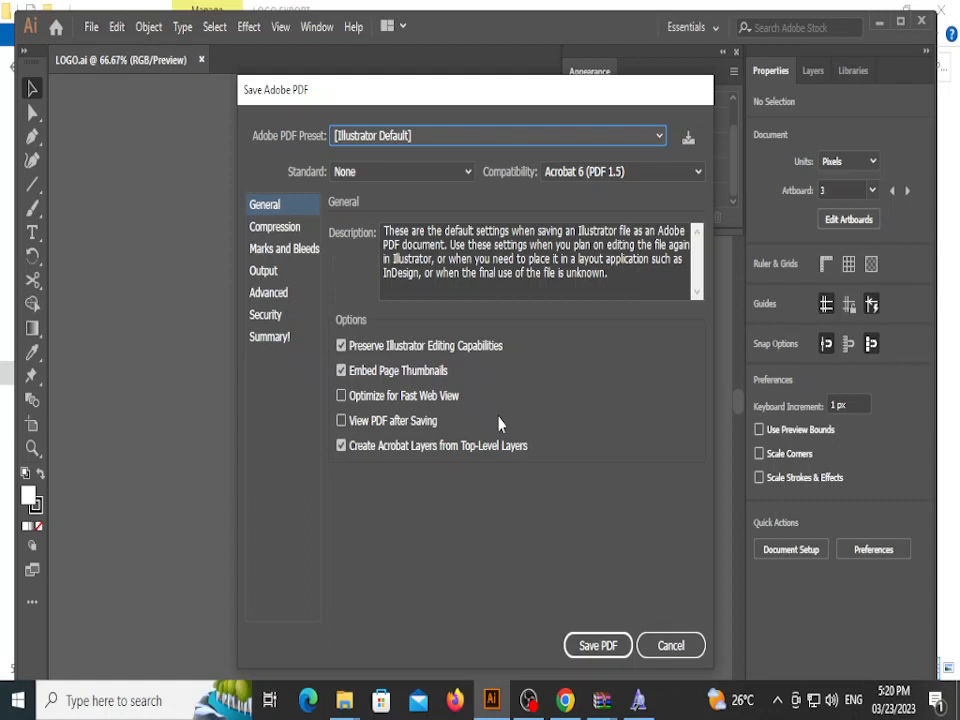
left_click(686, 646)
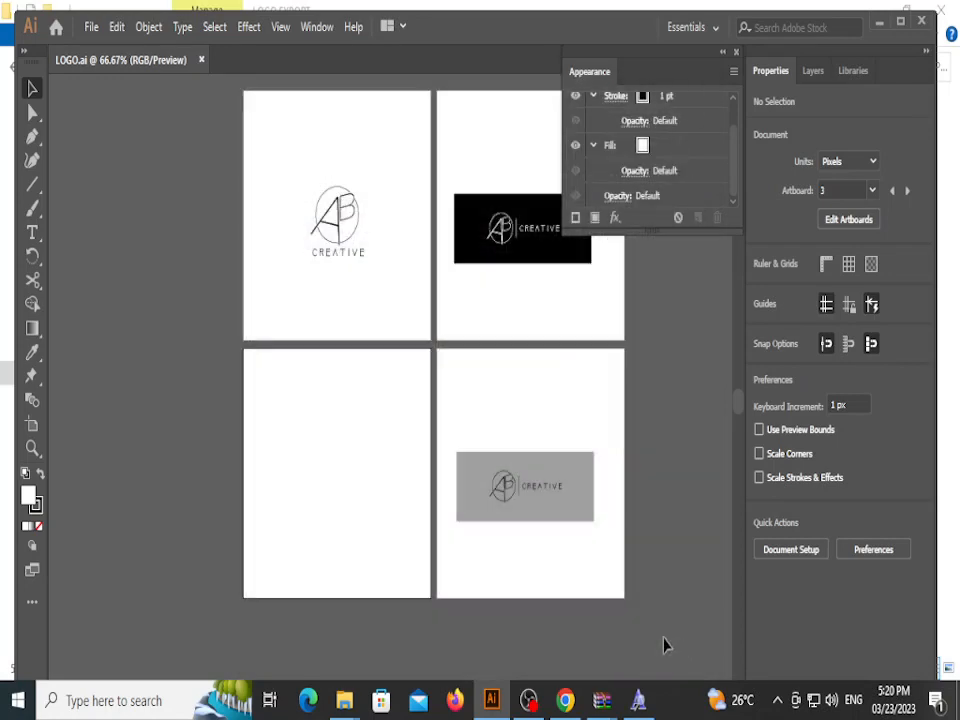
left_click(148, 27)
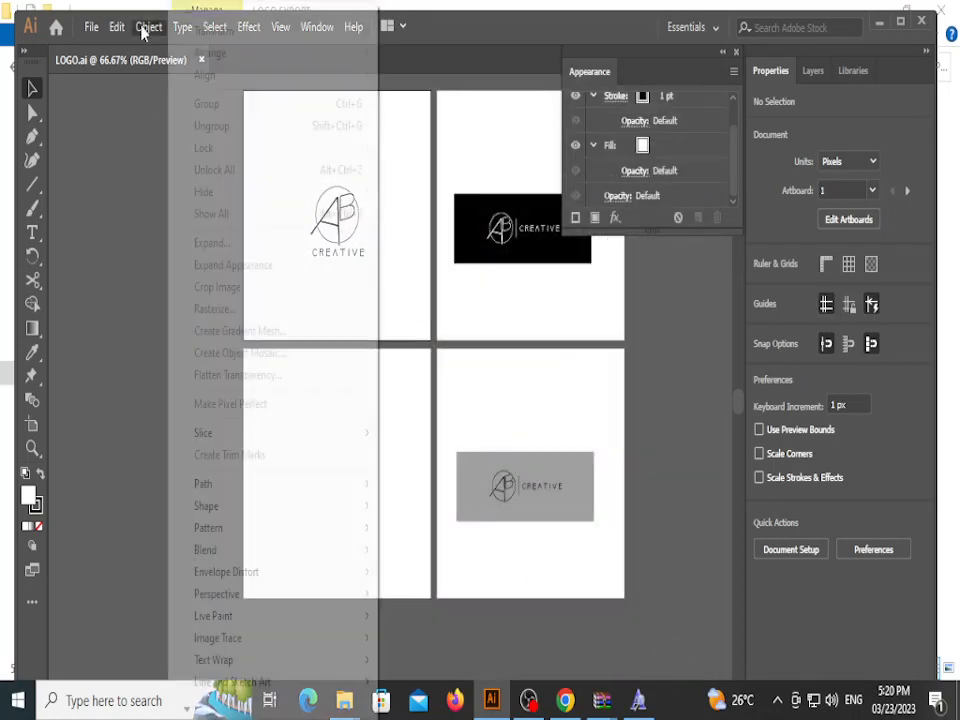
mouse_move(321, 437)
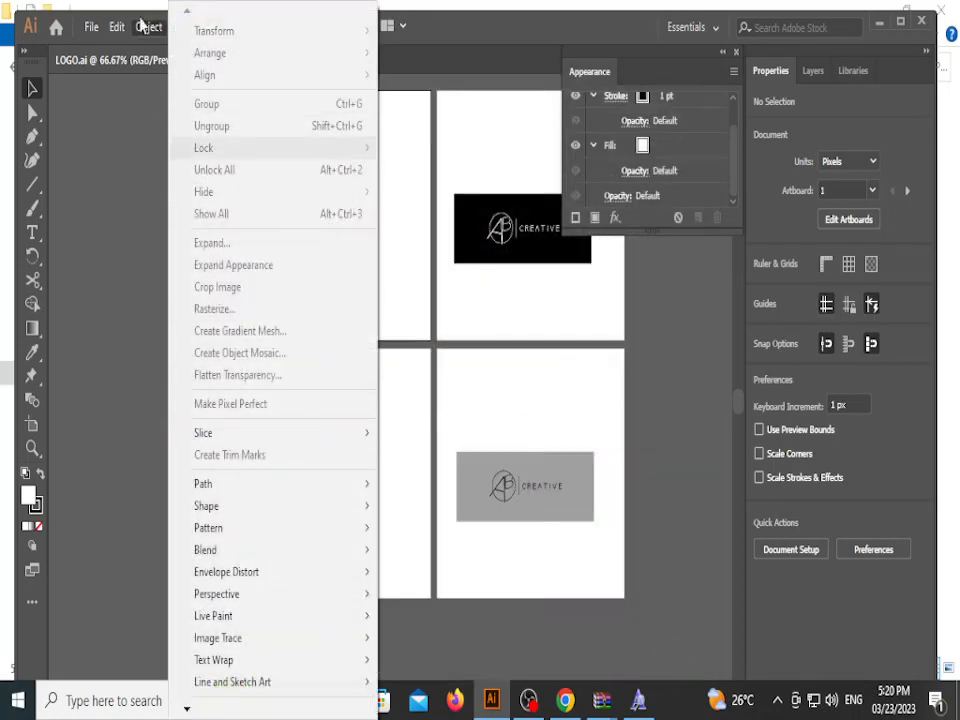
Step: Check the document color mode setting and keep it on RGB Color
mouse_move(116, 27)
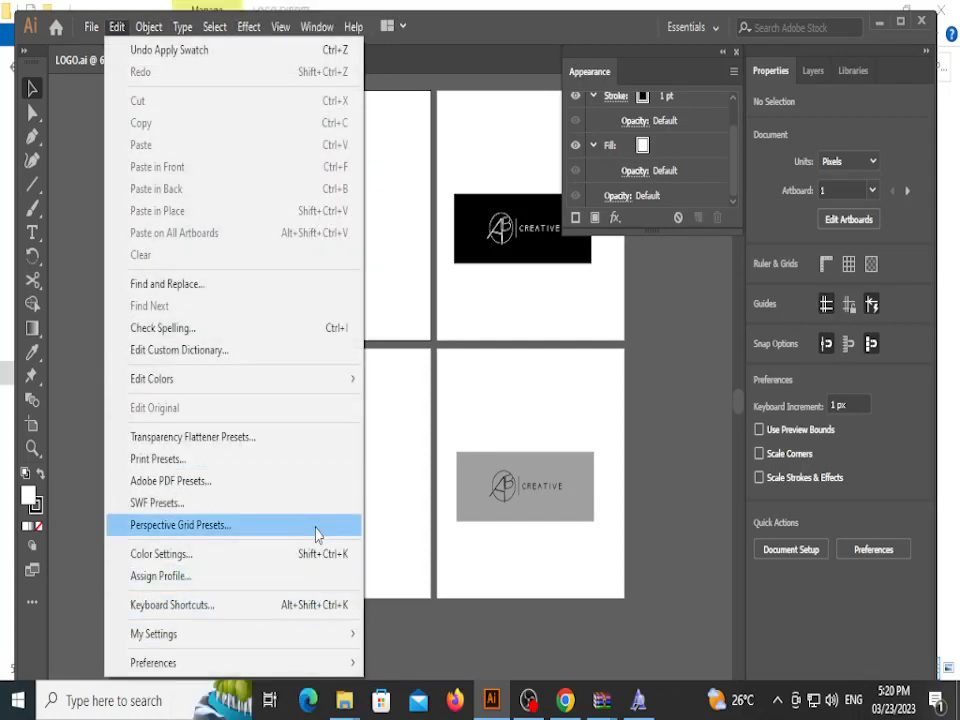
mouse_move(322, 382)
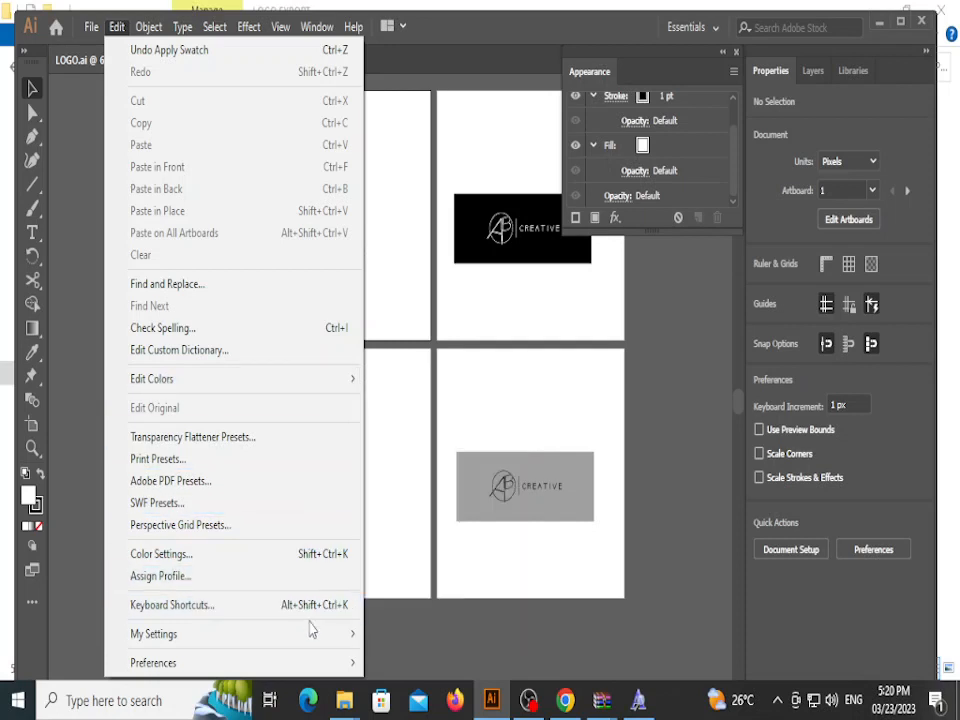
mouse_move(313, 634)
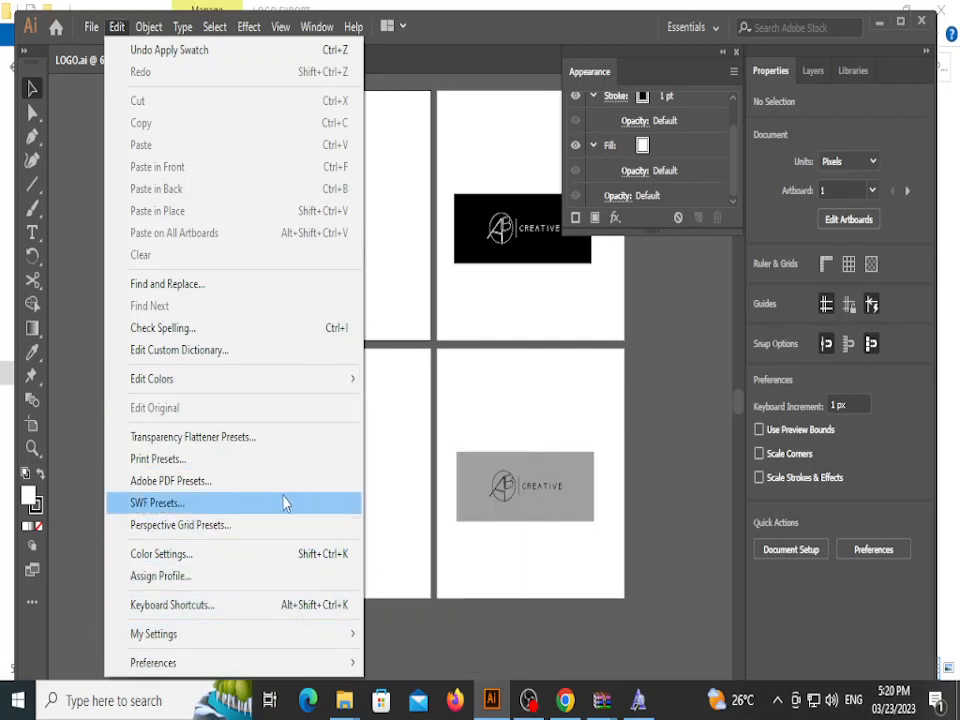
mouse_move(280, 392)
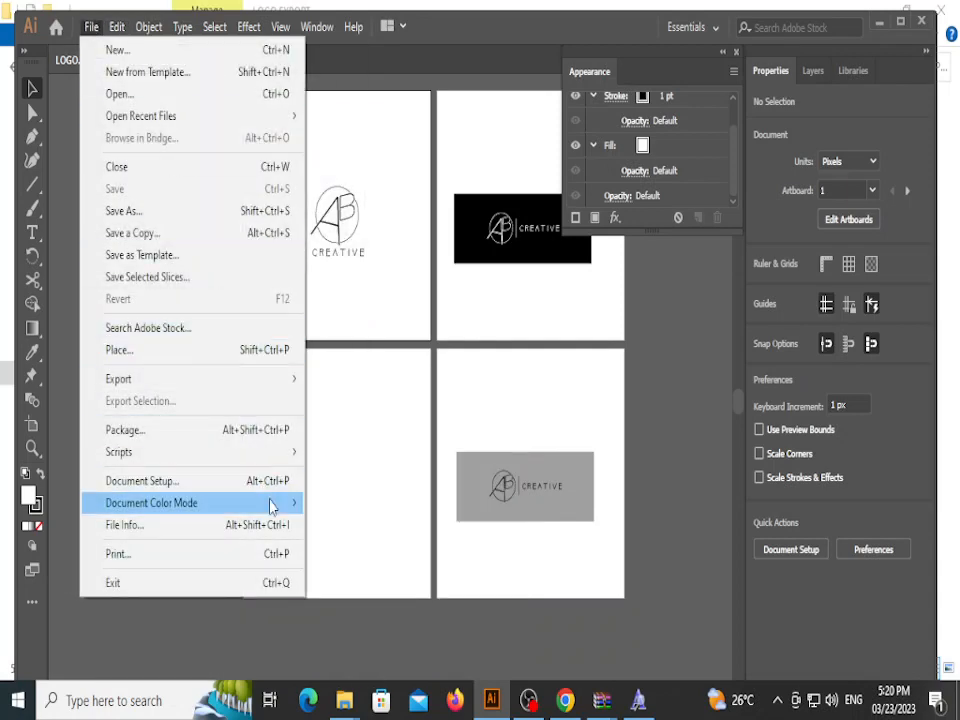
mouse_move(270, 505)
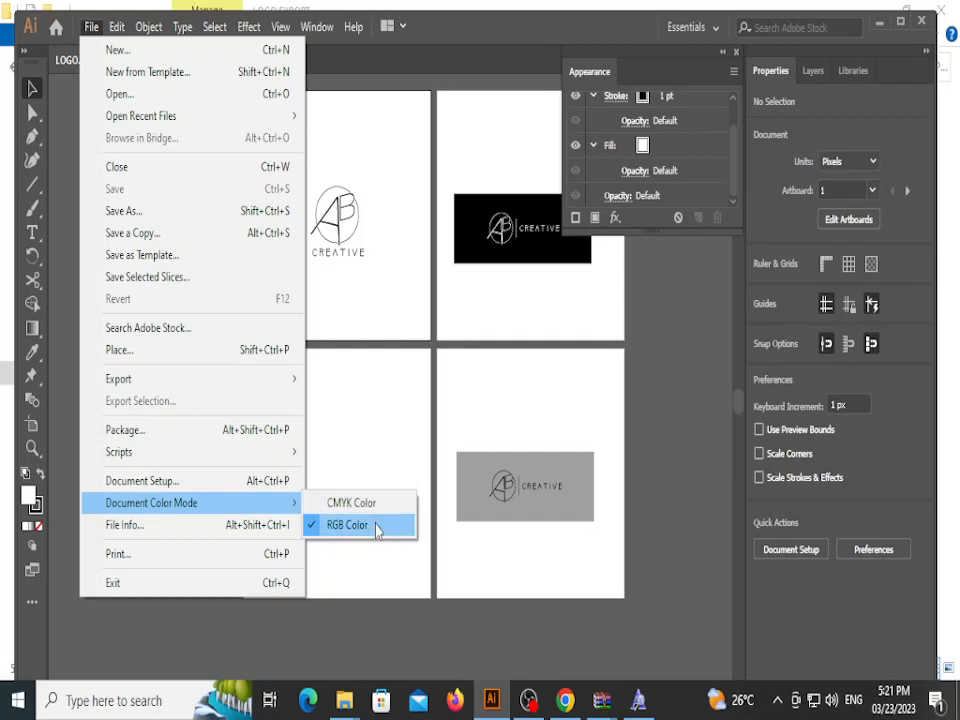
left_click(379, 526)
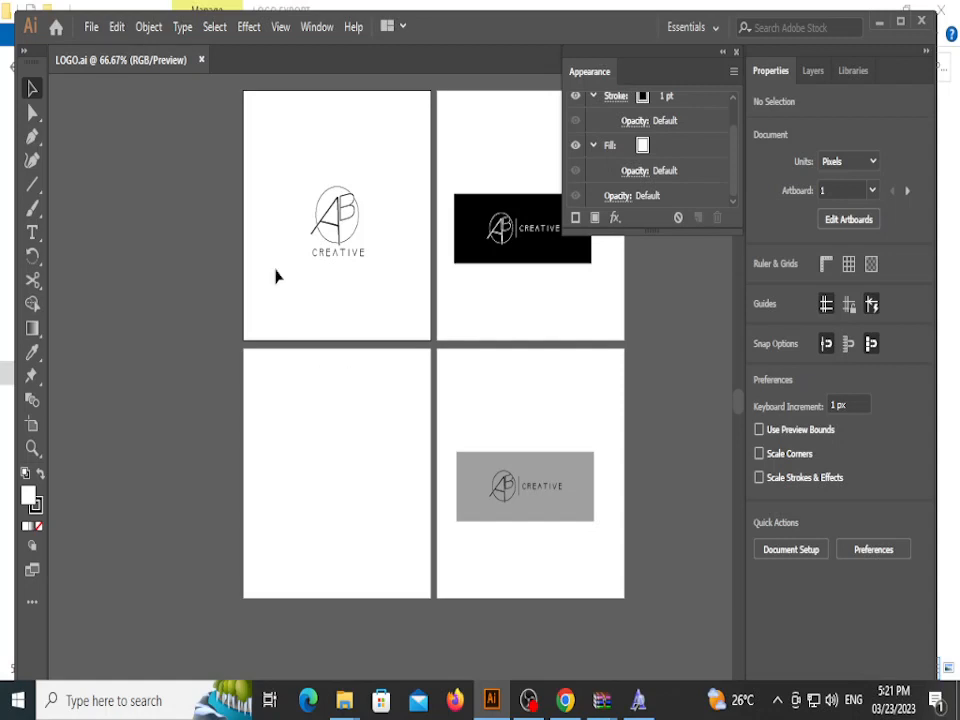
left_click(91, 27)
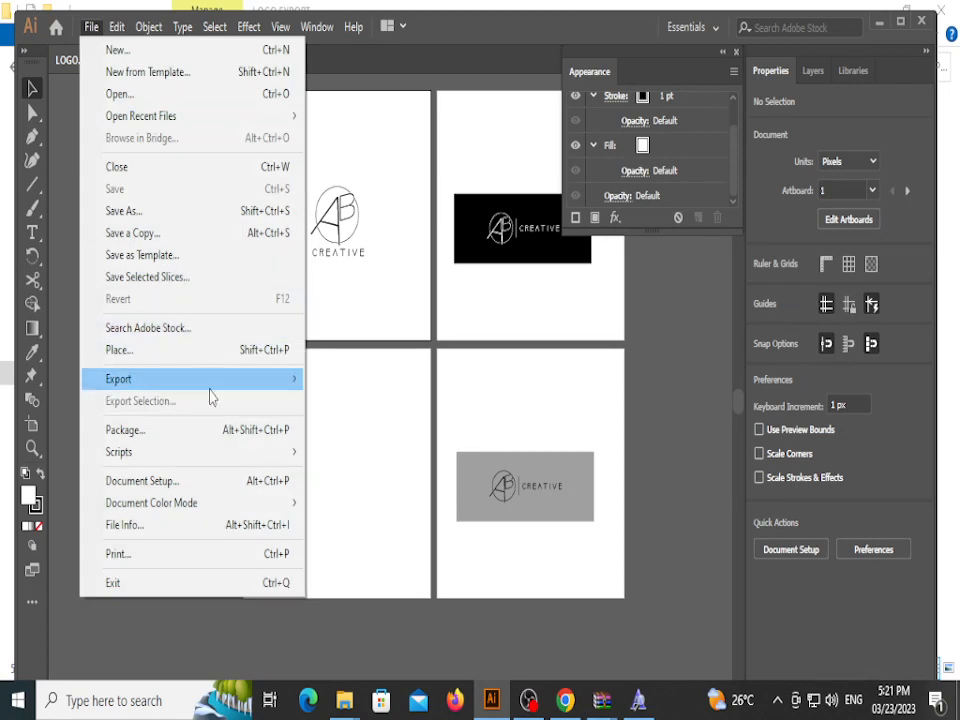
left_click(246, 233)
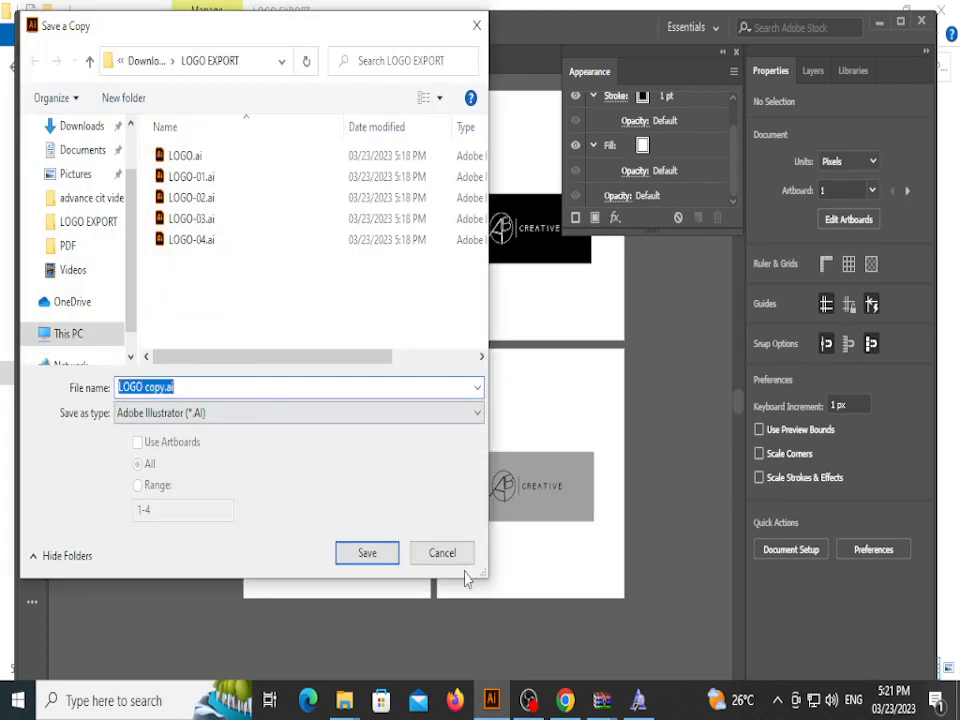
left_click(455, 553)
Step: Save all artboards as an Adobe PDF named PDF in the LOGO EXPORT folder, using the Illustrator Default preset
left_click(88, 27)
left_click(110, 210)
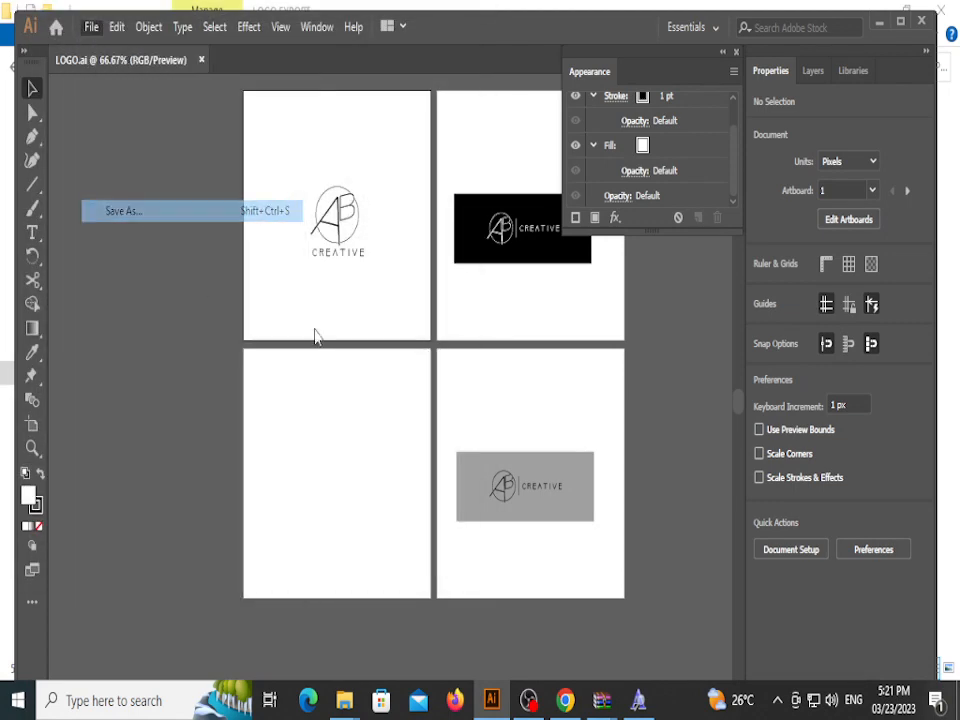
left_click(221, 413)
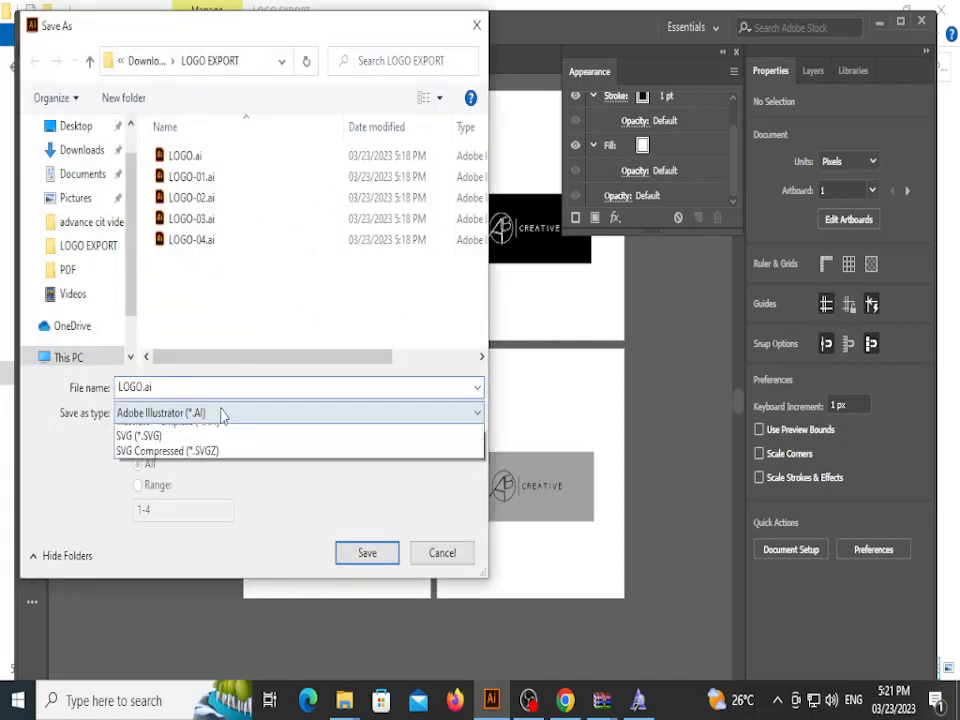
left_click(229, 448)
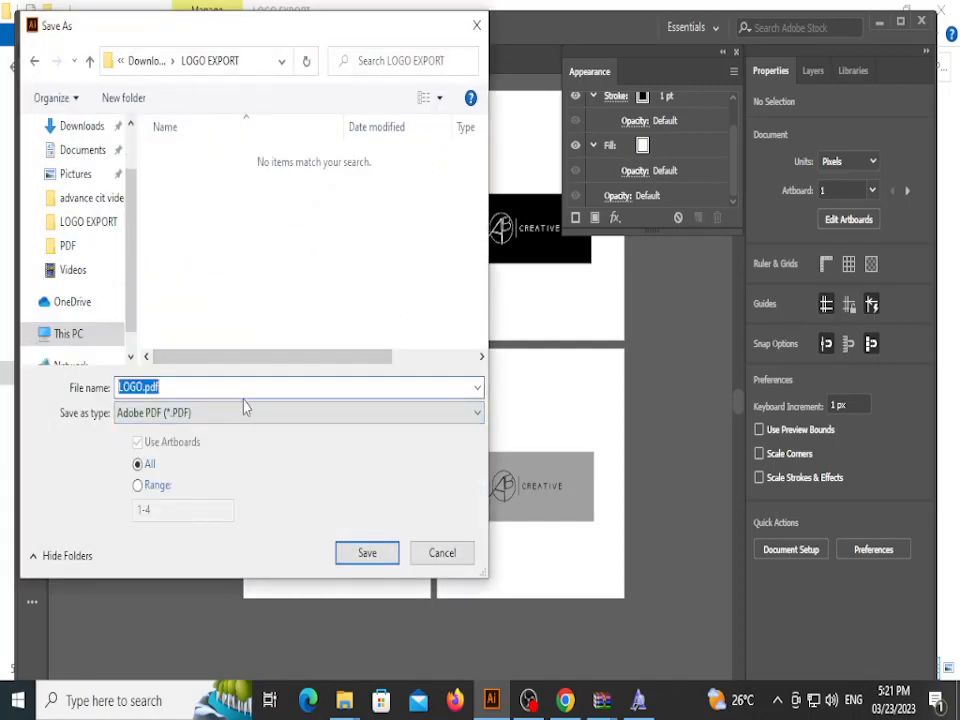
type("PDF")
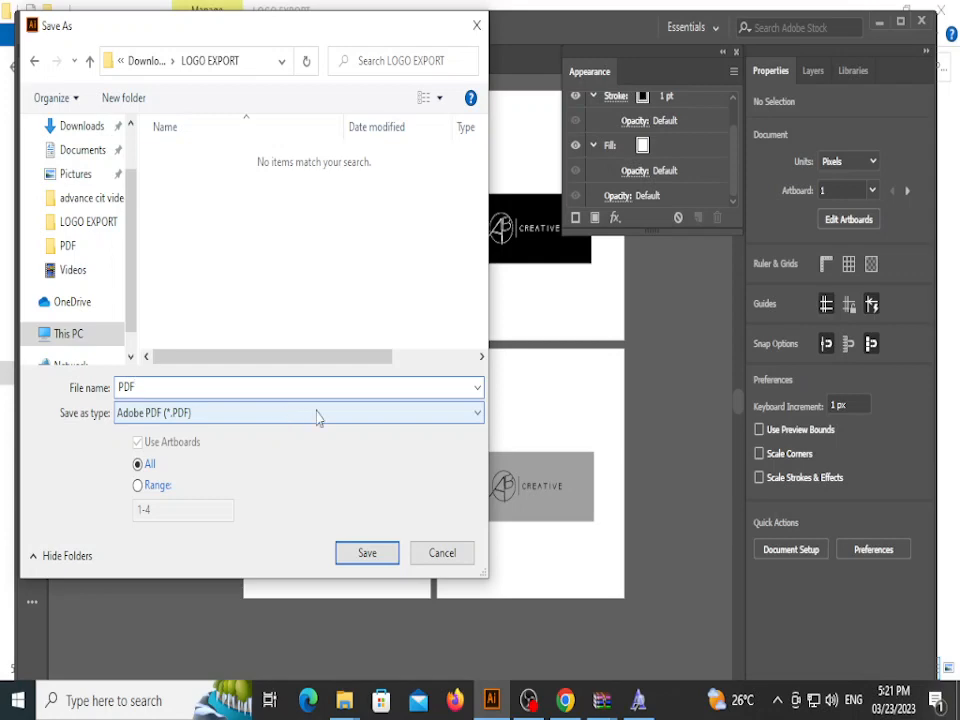
left_click(367, 555)
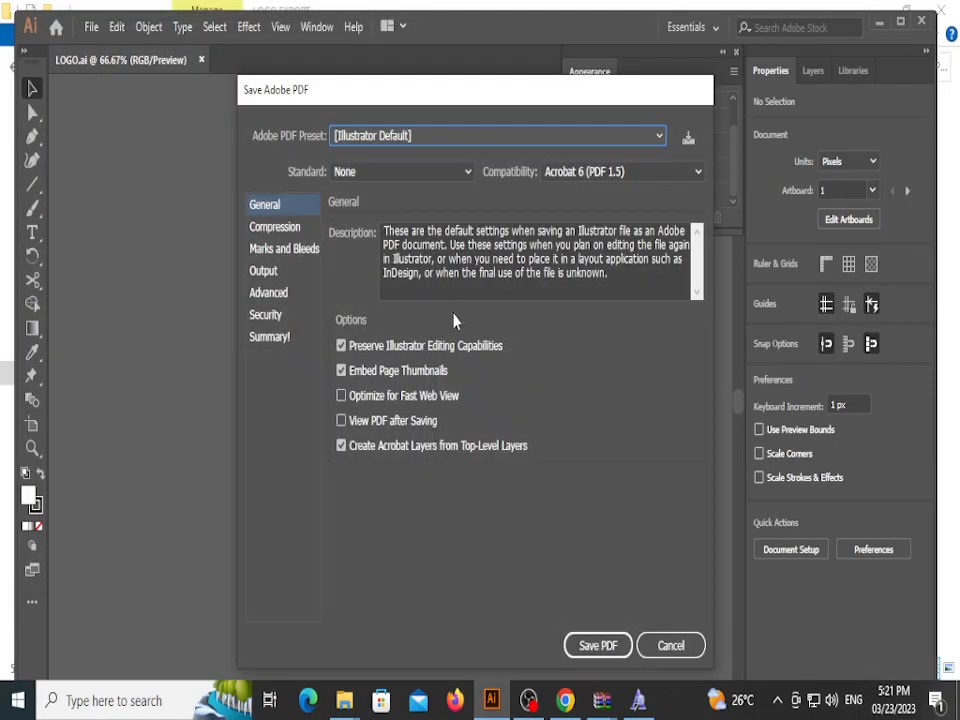
left_click(605, 648)
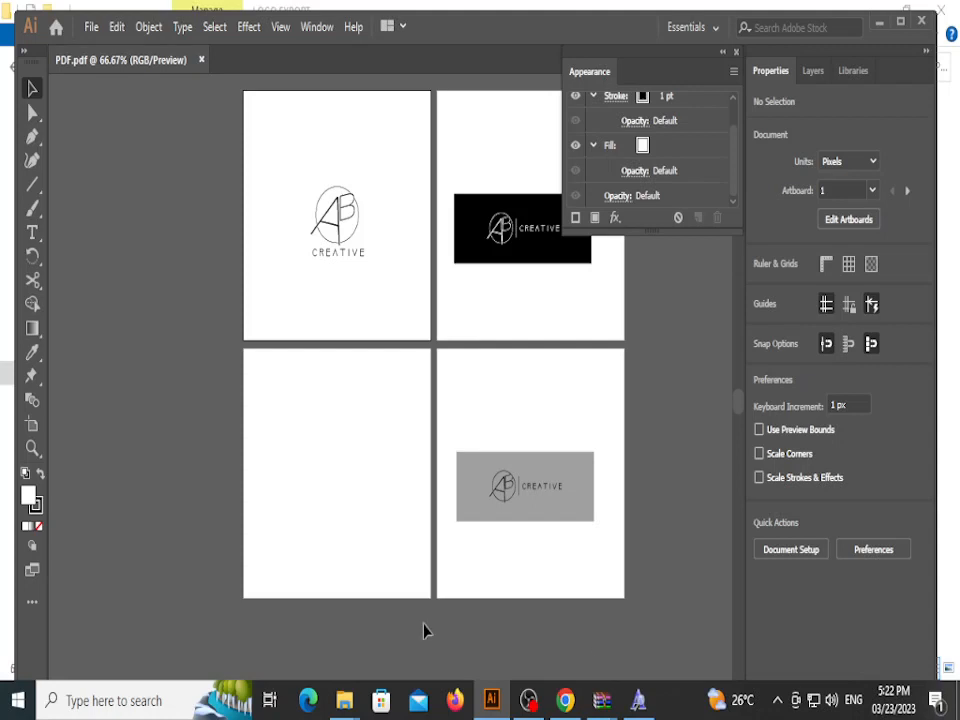
Step: Switch to File Explorer, open PDF.pdf from the LOGO EXPORT folder in Firefox and look through its pages
mouse_move(344, 700)
left_click(386, 634)
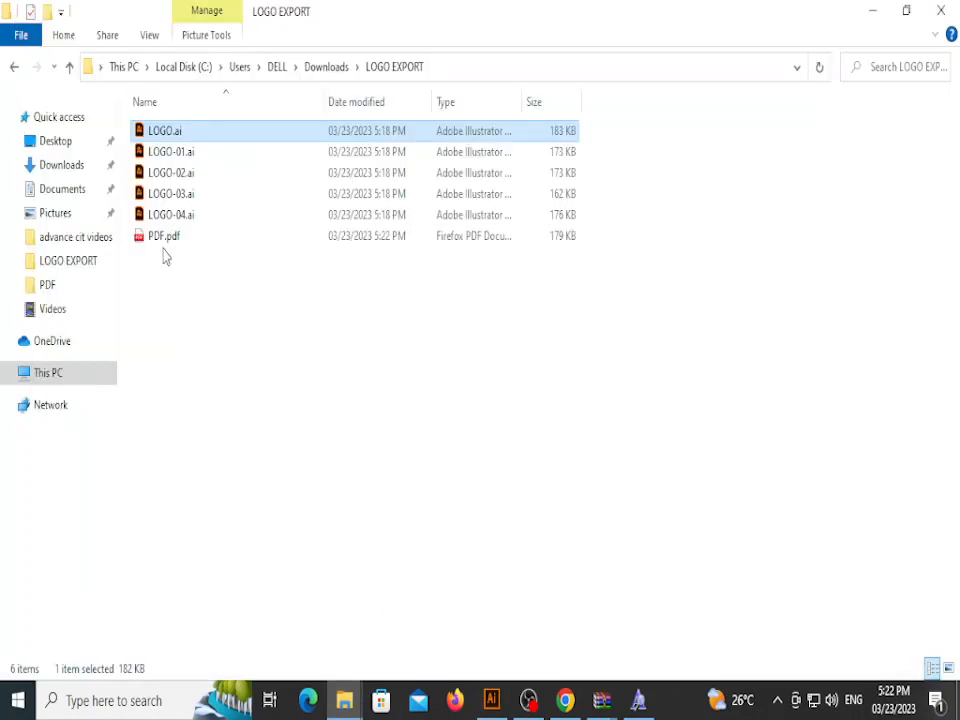
double_click(162, 238)
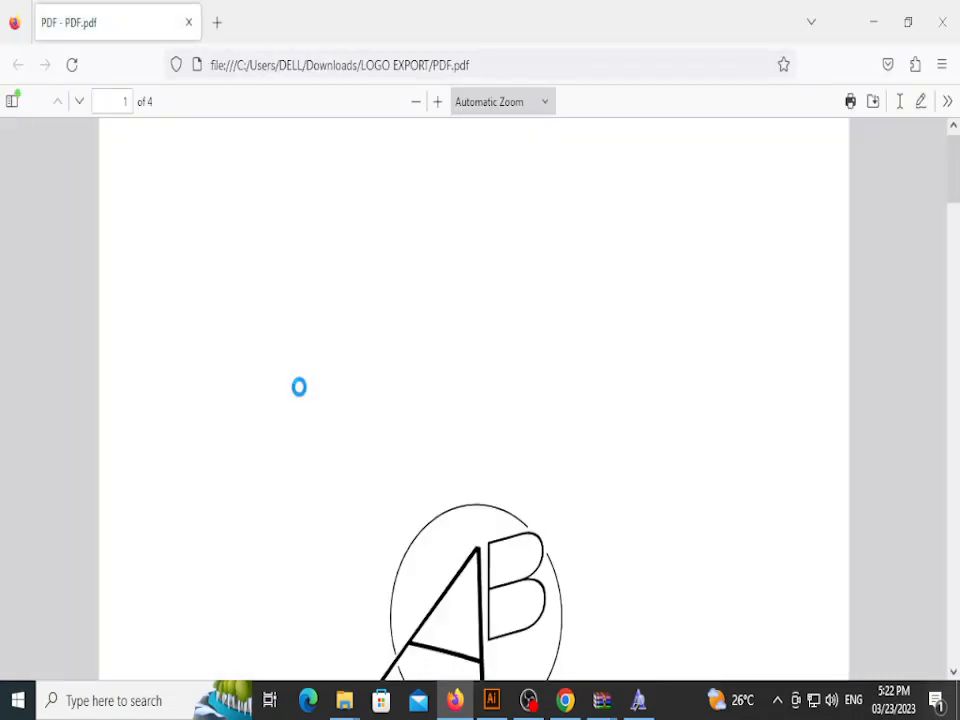
scroll(568, 580, "down", 15)
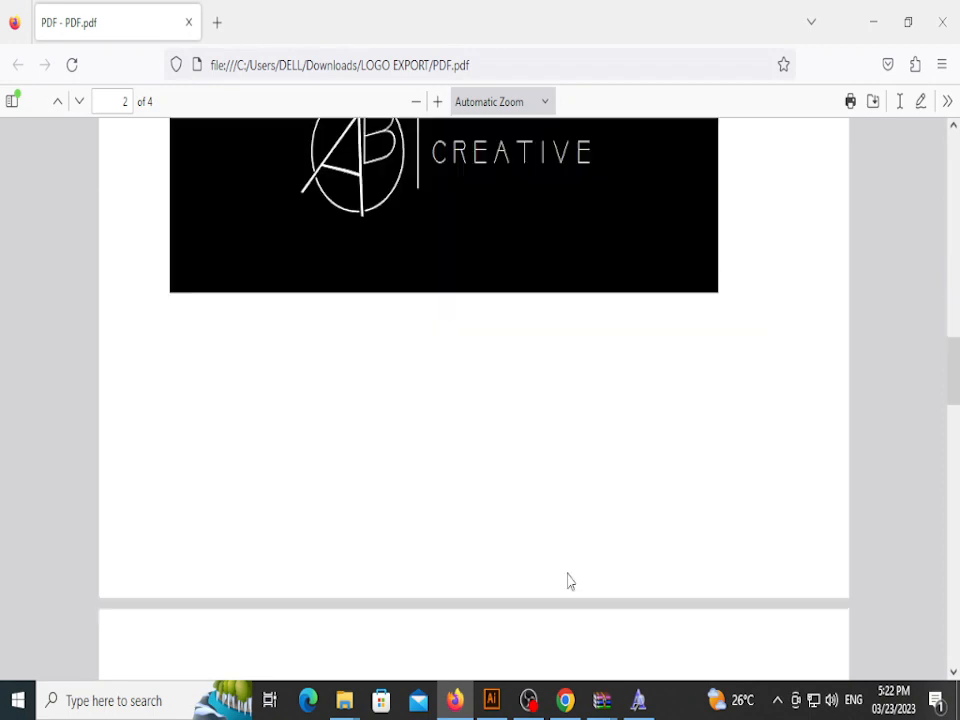
scroll(568, 580, "down", 20)
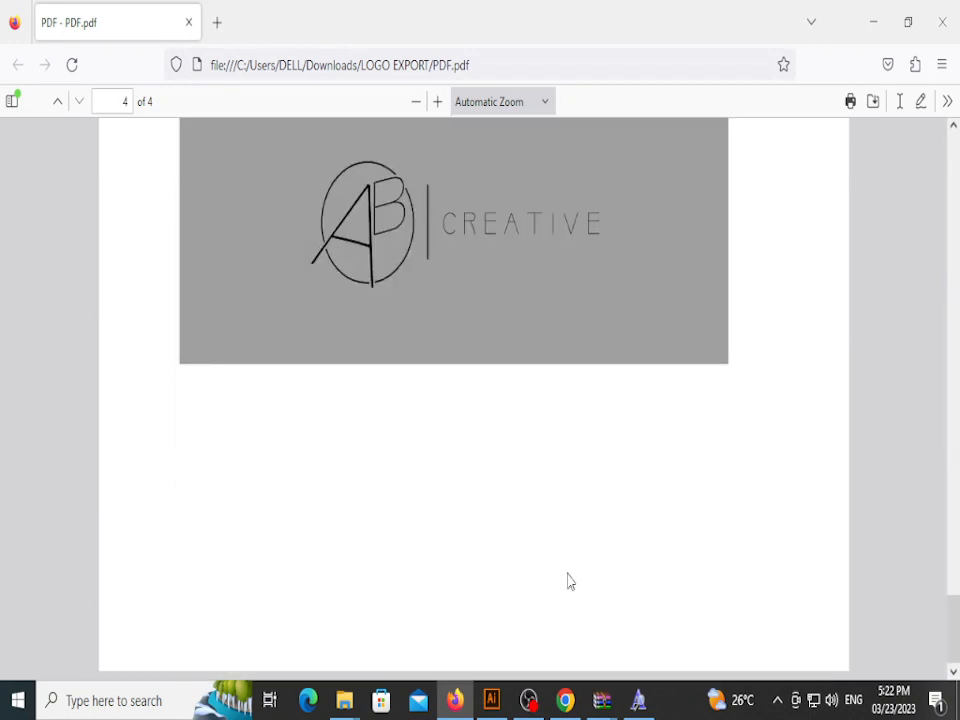
scroll(568, 580, "up", 18)
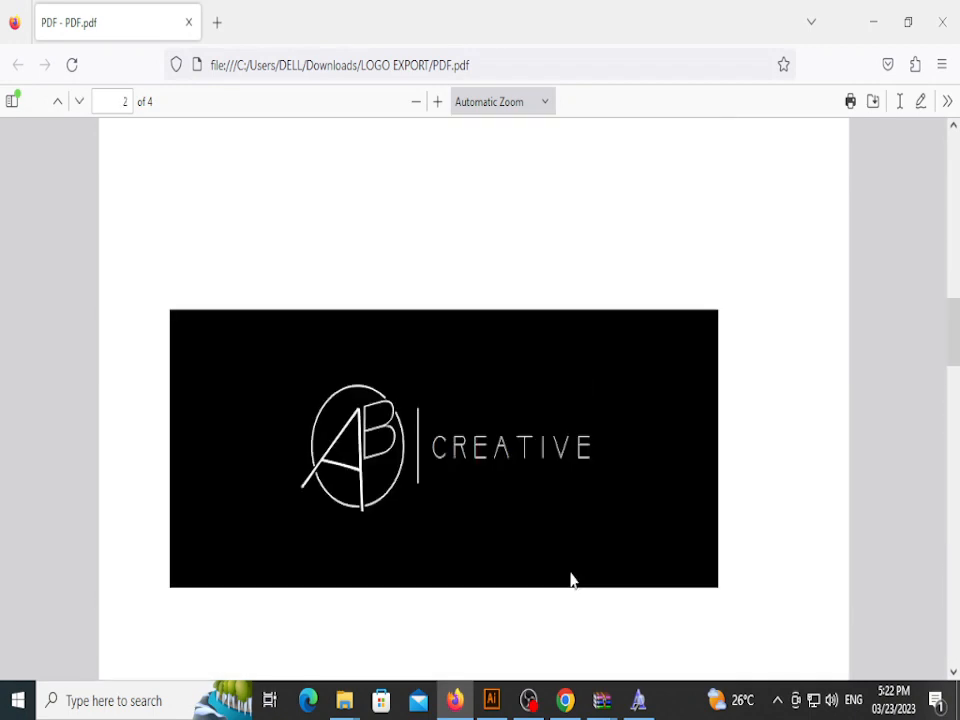
scroll(570, 580, "up", 8)
scroll(570, 580, "down", 9)
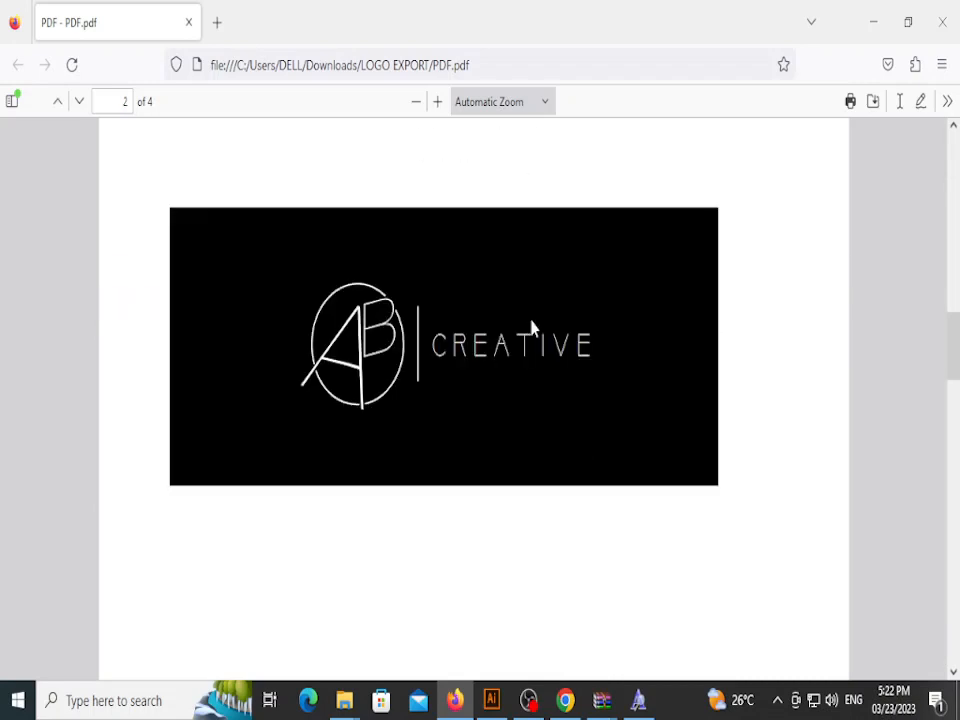
Step: Examine the line sharpness of the white-on-black logo on page 2 at magnifications up to 1000%
left_click(437, 101)
left_click(437, 101)
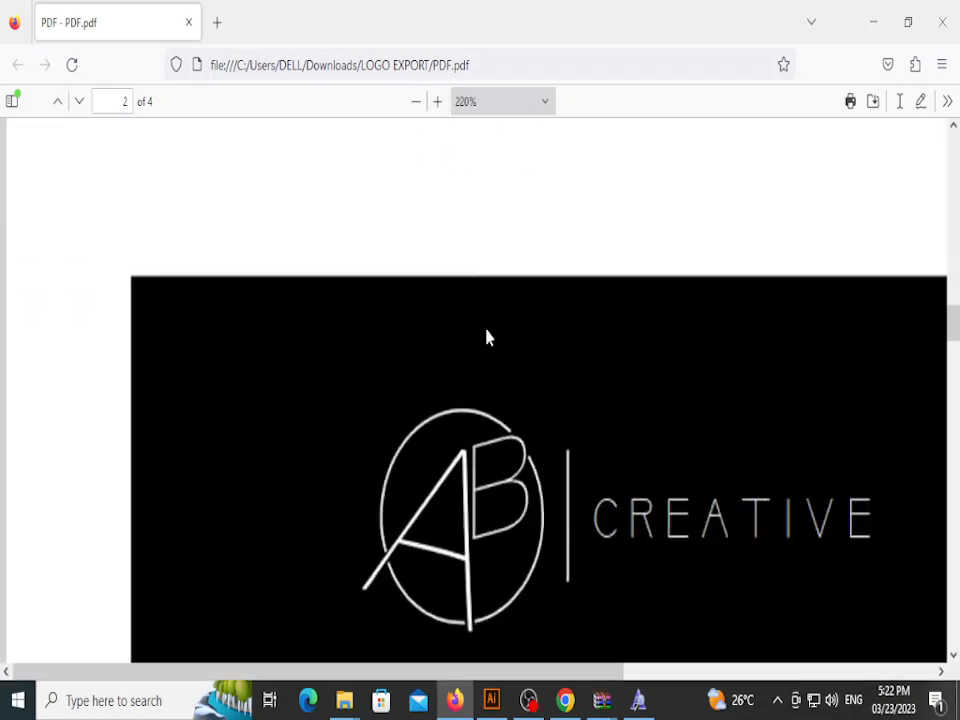
scroll(510, 360, "down", 3)
left_click(437, 101)
left_click(437, 101)
left_click(437, 101)
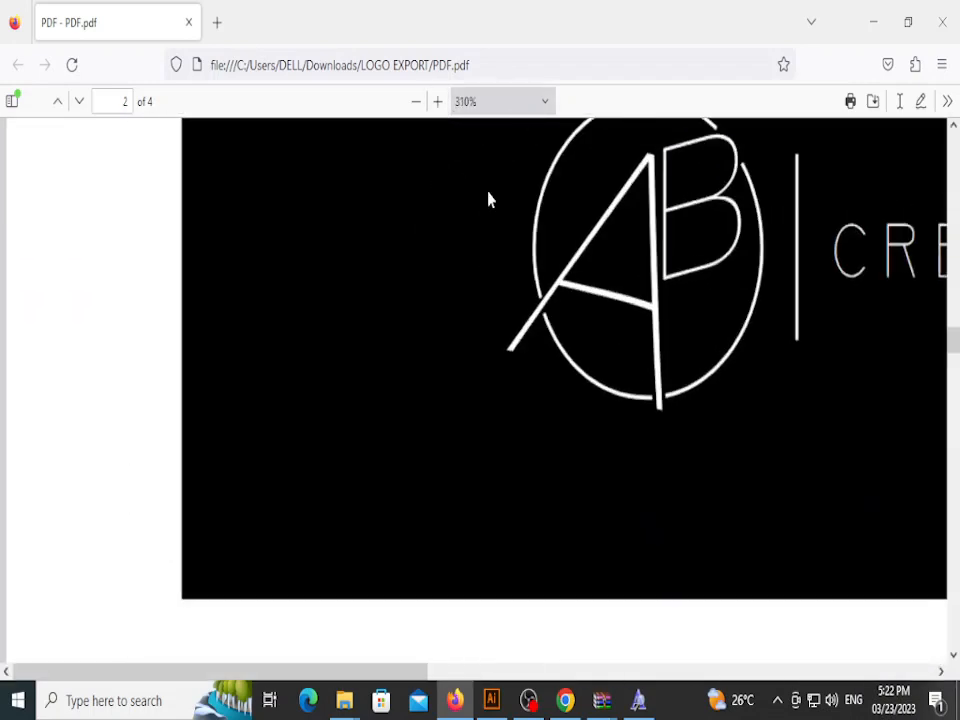
scroll(488, 200, "up", 2)
left_click(438, 102)
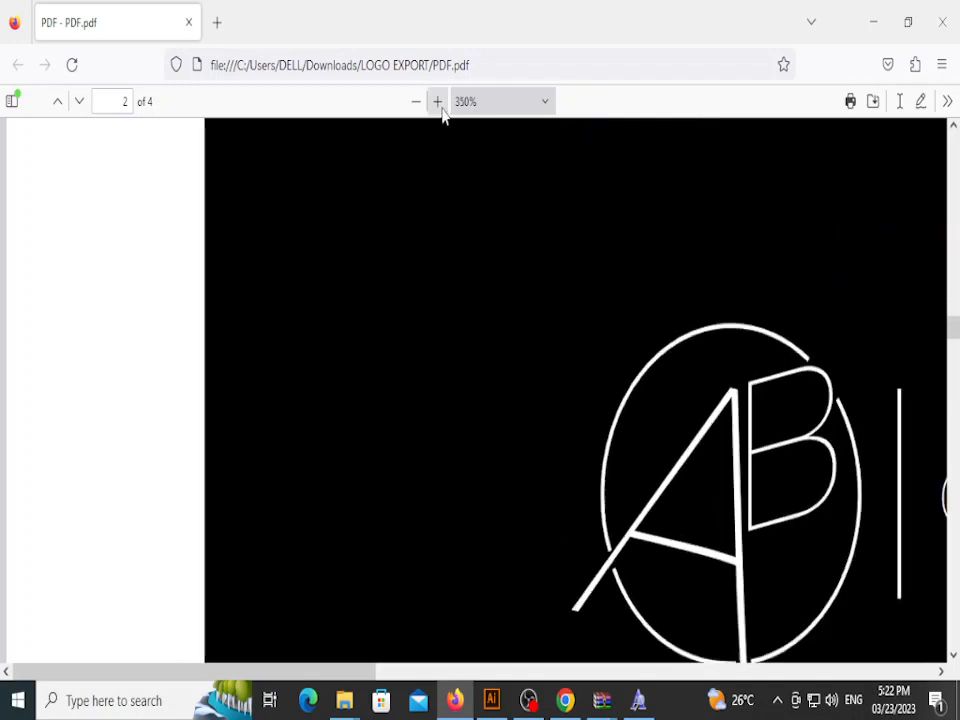
left_click(438, 102)
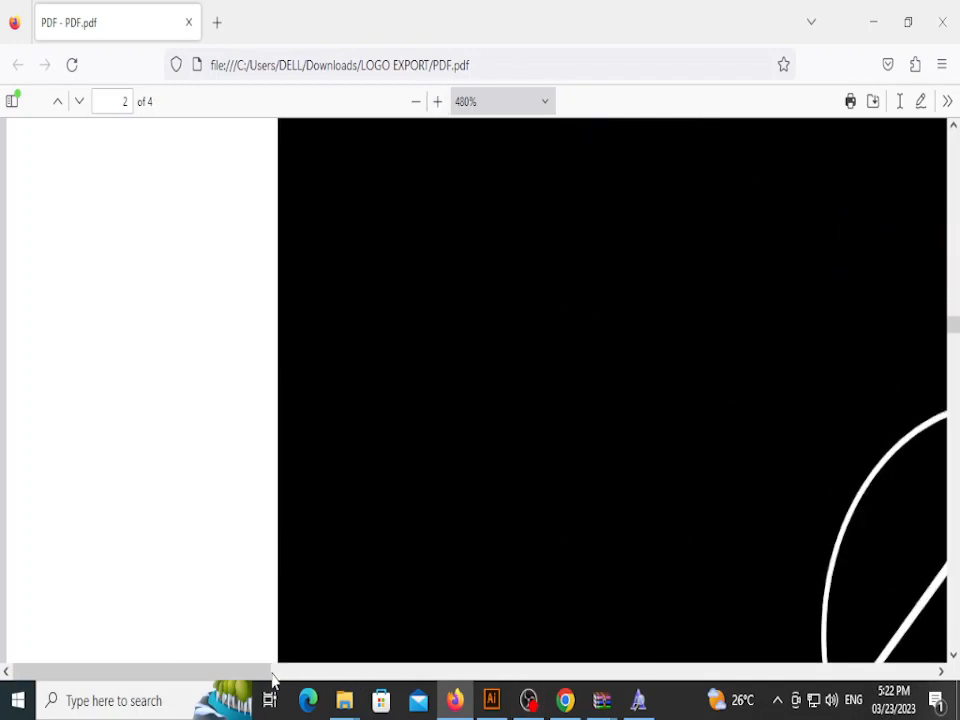
scroll(440, 530, "down", 3)
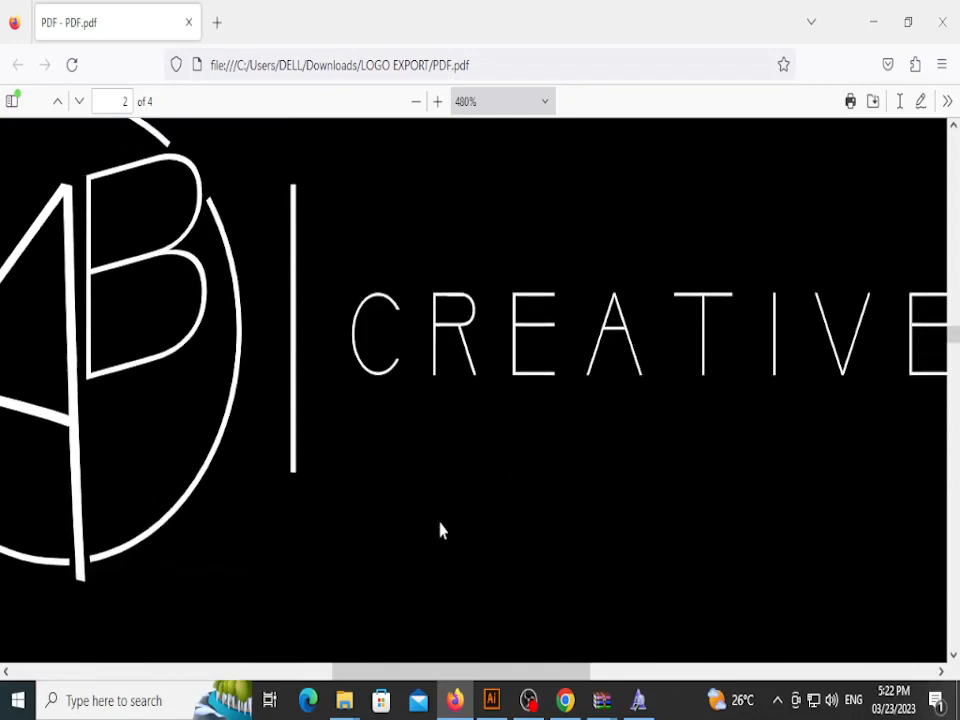
left_click_drag(471, 672, 388, 672)
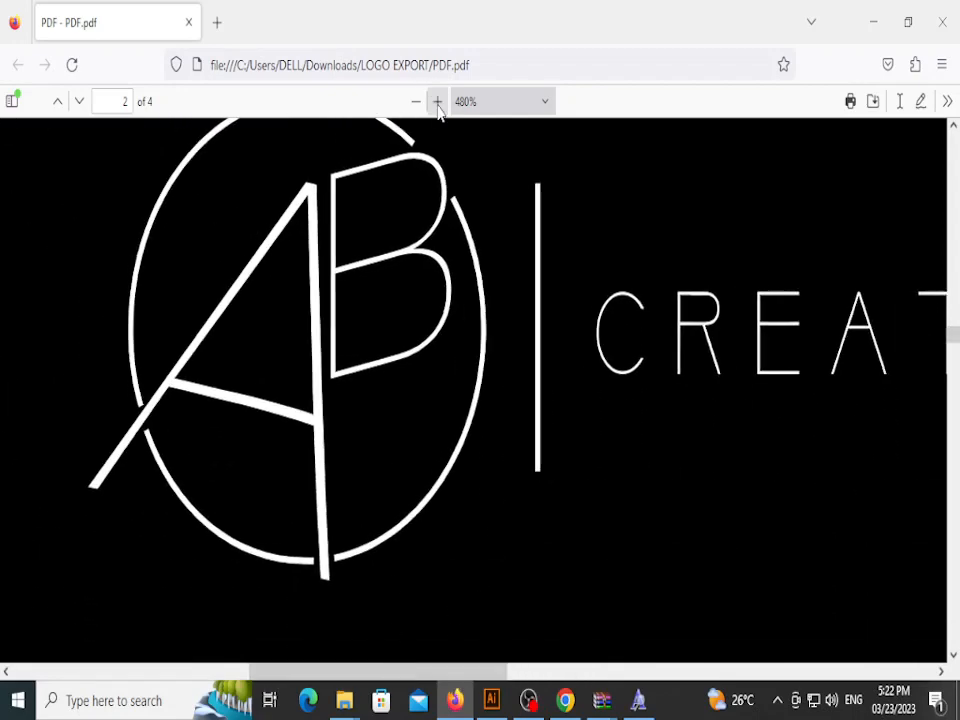
left_click(437, 104)
left_click(437, 104)
left_click(437, 104)
left_click(437, 104)
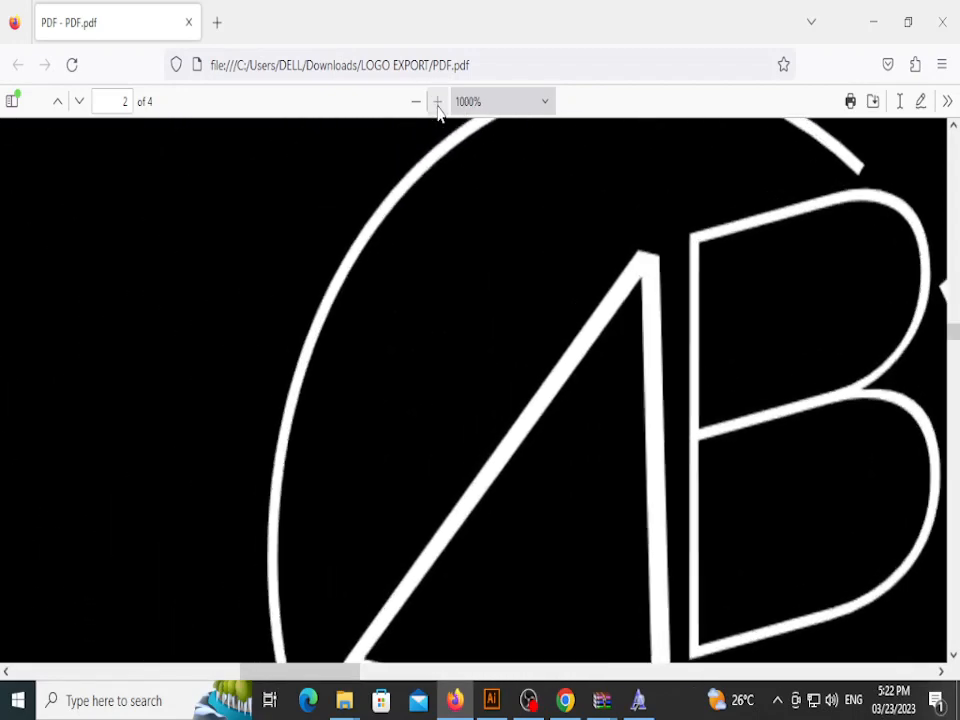
left_click_drag(347, 674, 375, 674)
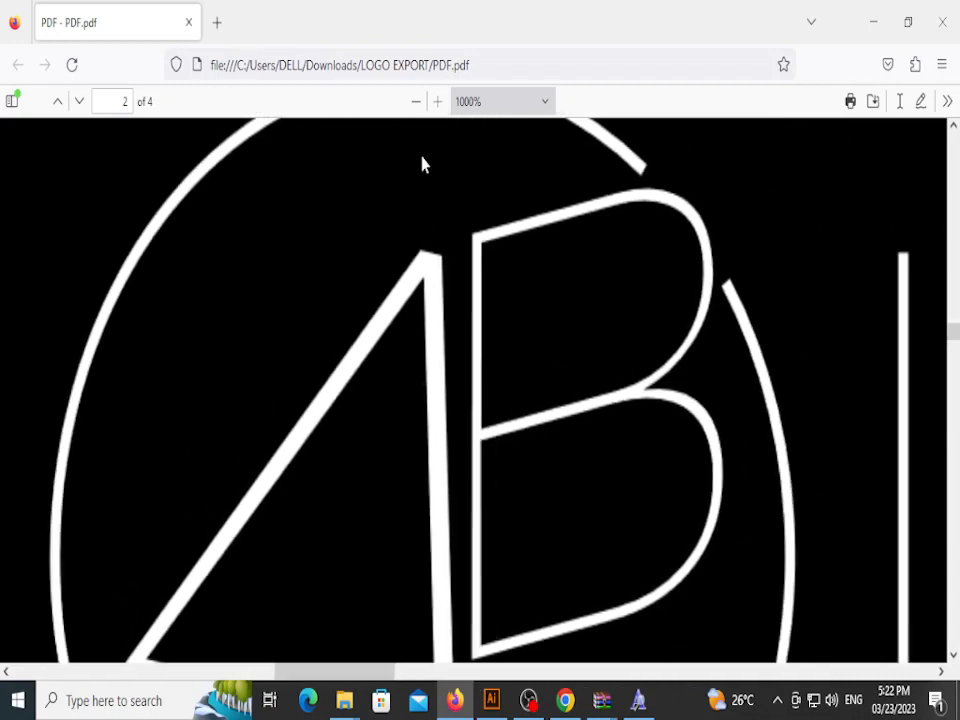
Step: Review the PDF's pages at 160% magnification, ending with the logo on page 1, and switch back to Illustrator
left_click(418, 101)
left_click(418, 101)
left_click(418, 101)
left_click(418, 101)
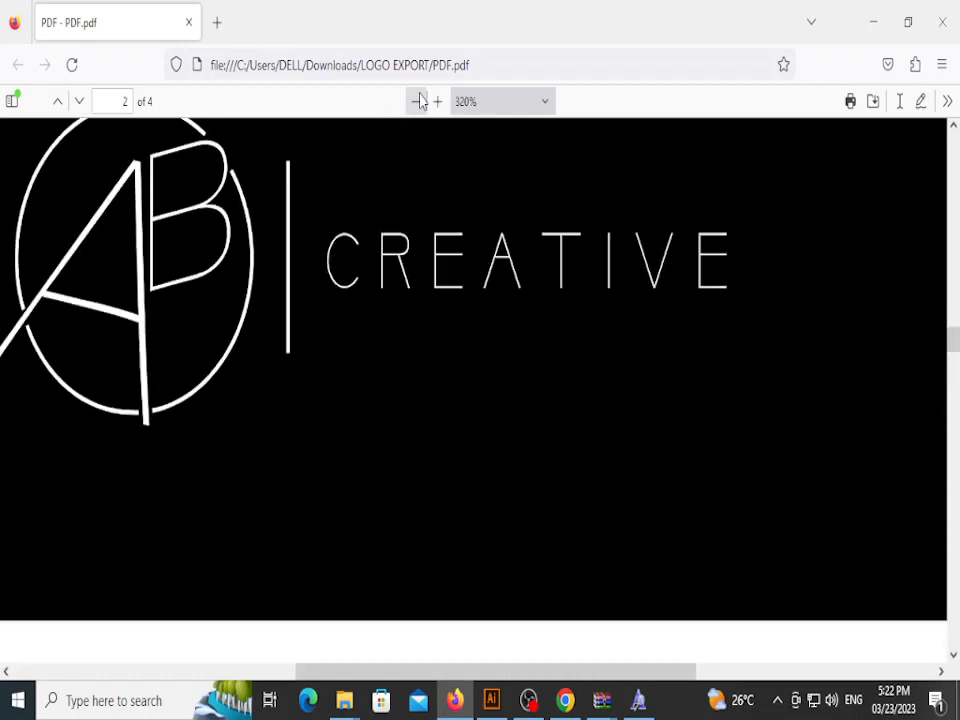
left_click(418, 101)
left_click(418, 101)
left_click(418, 101)
left_click(418, 101)
left_click(418, 101)
left_click(418, 101)
scroll(486, 357, "up", 3)
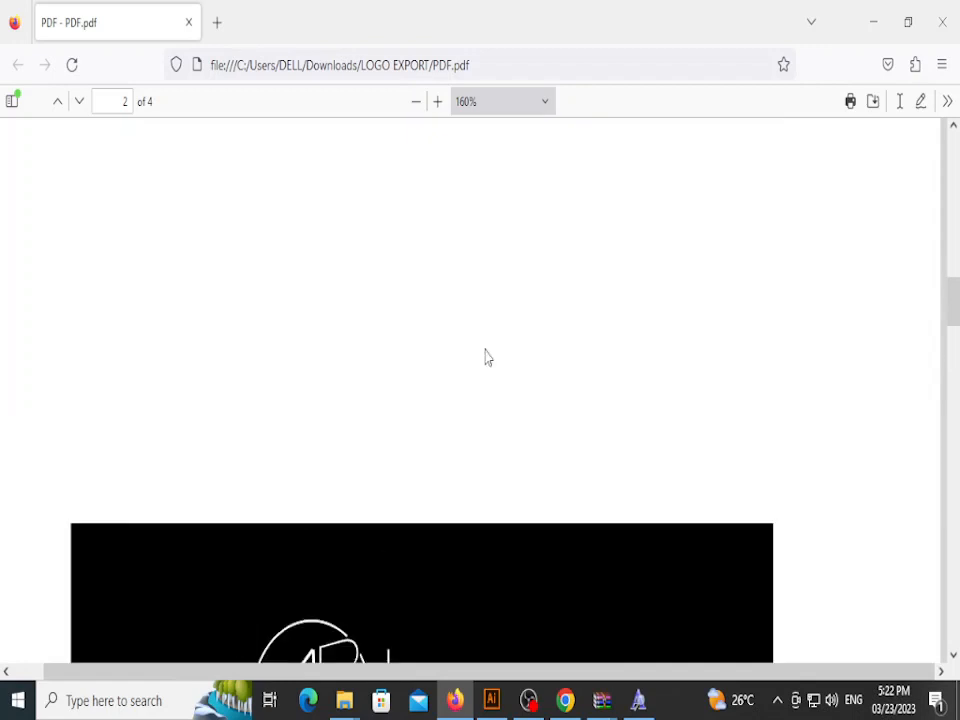
scroll(486, 357, "down", 15)
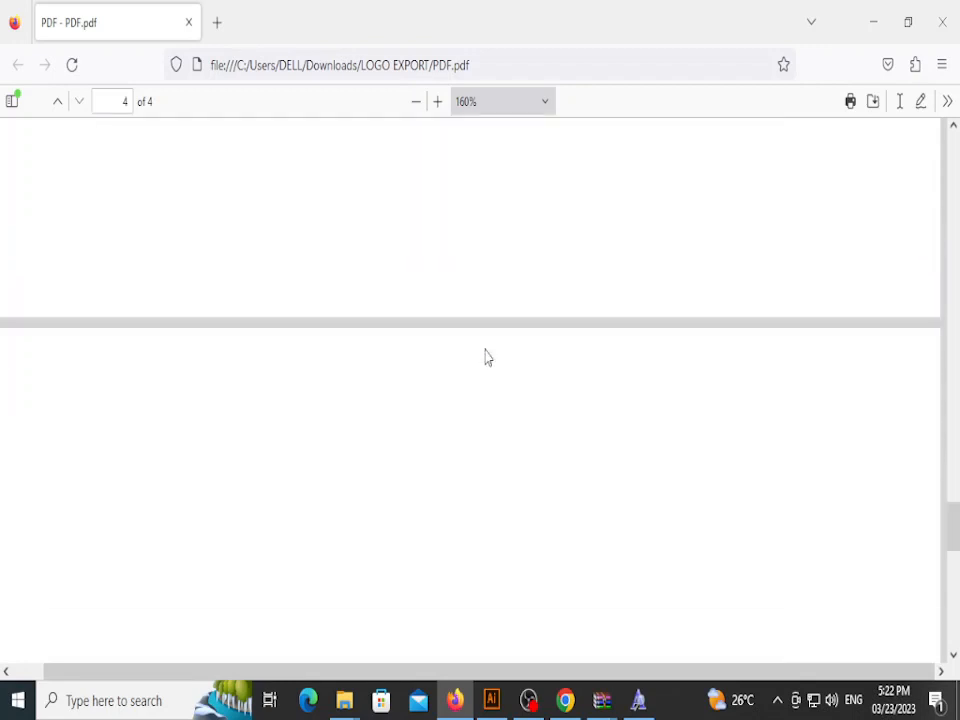
scroll(486, 357, "up", 5)
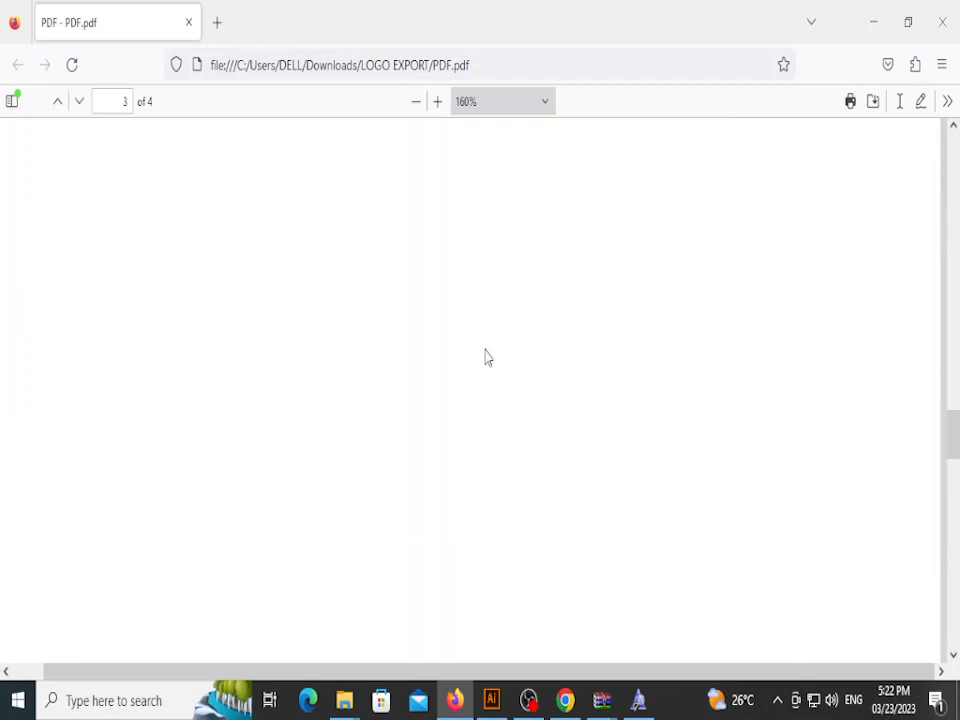
scroll(486, 357, "up", 10)
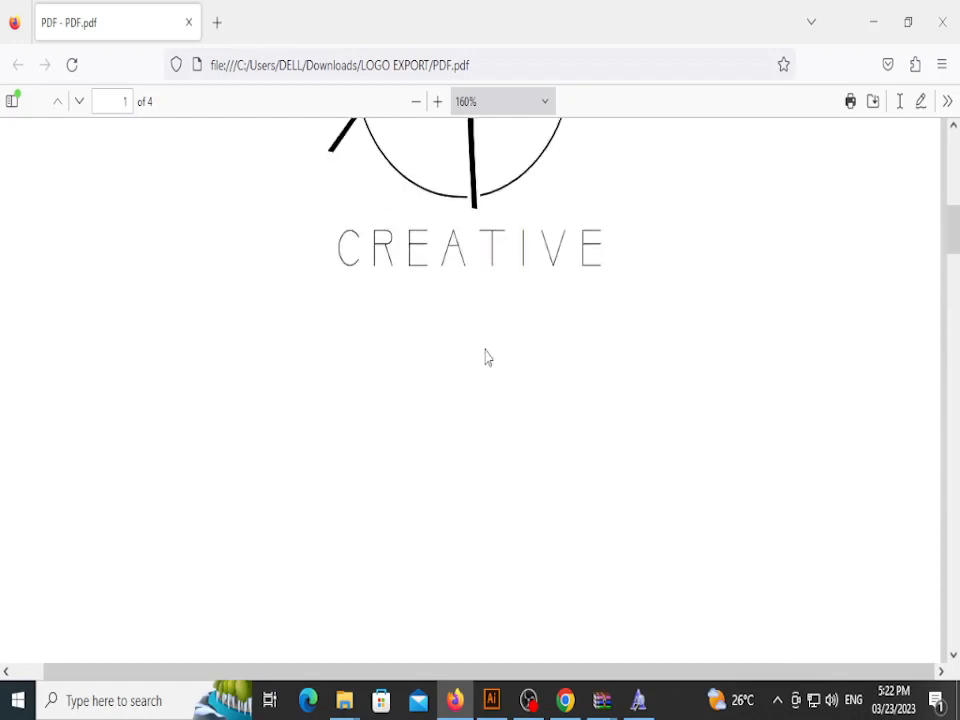
scroll(486, 357, "up", 3)
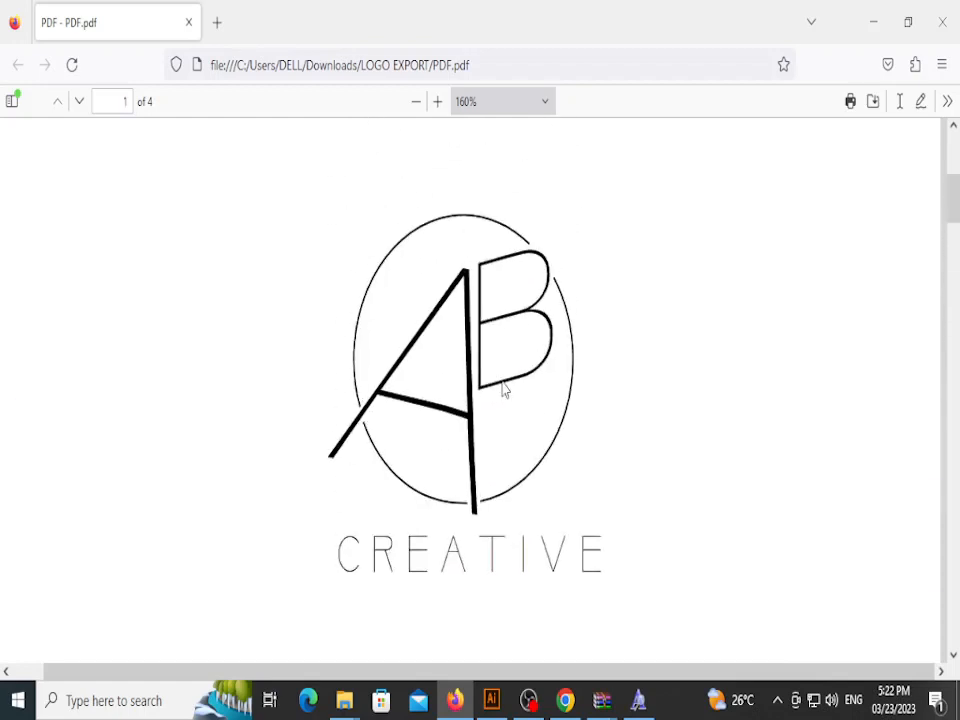
left_click(490, 703)
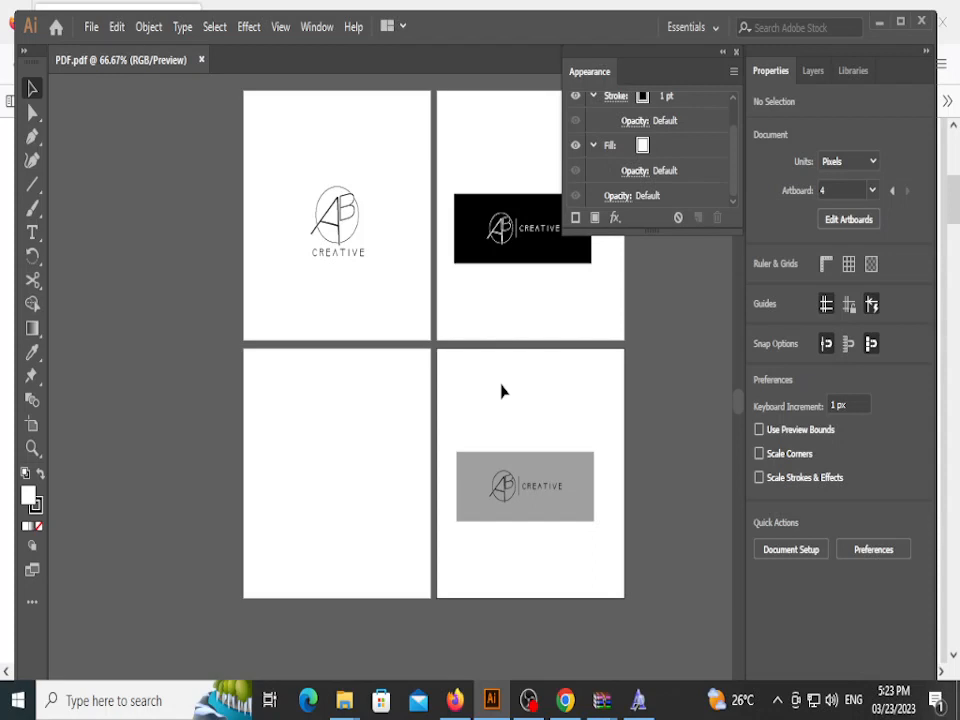
Step: Start an Export for Screens with artboards 1, 2 and 4 selected, leaving out the blank artboard 3
left_click(91, 27)
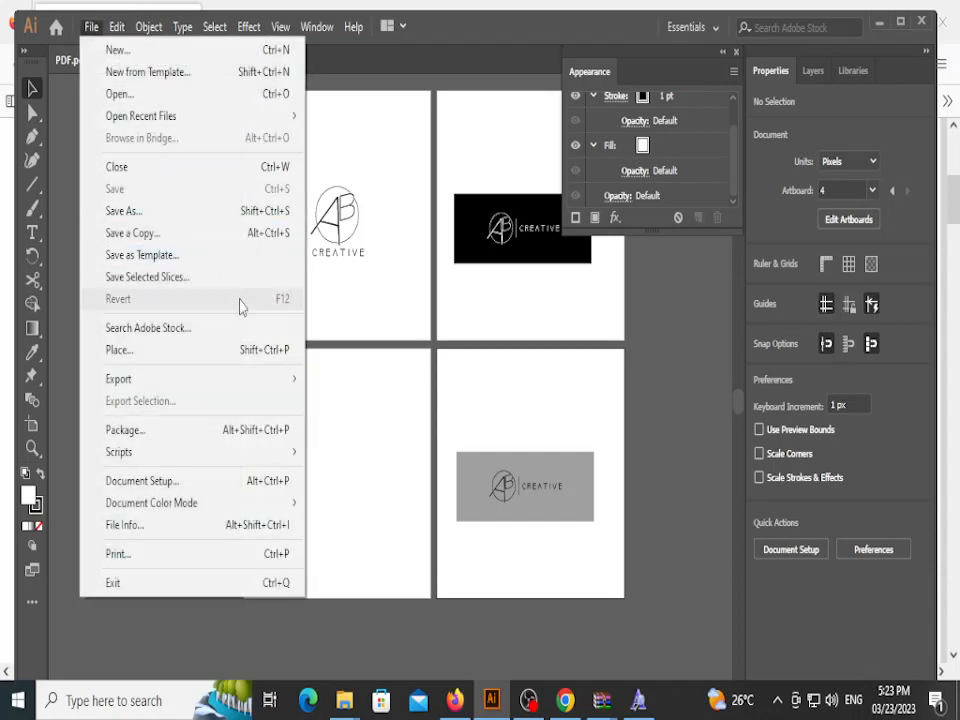
mouse_move(280, 384)
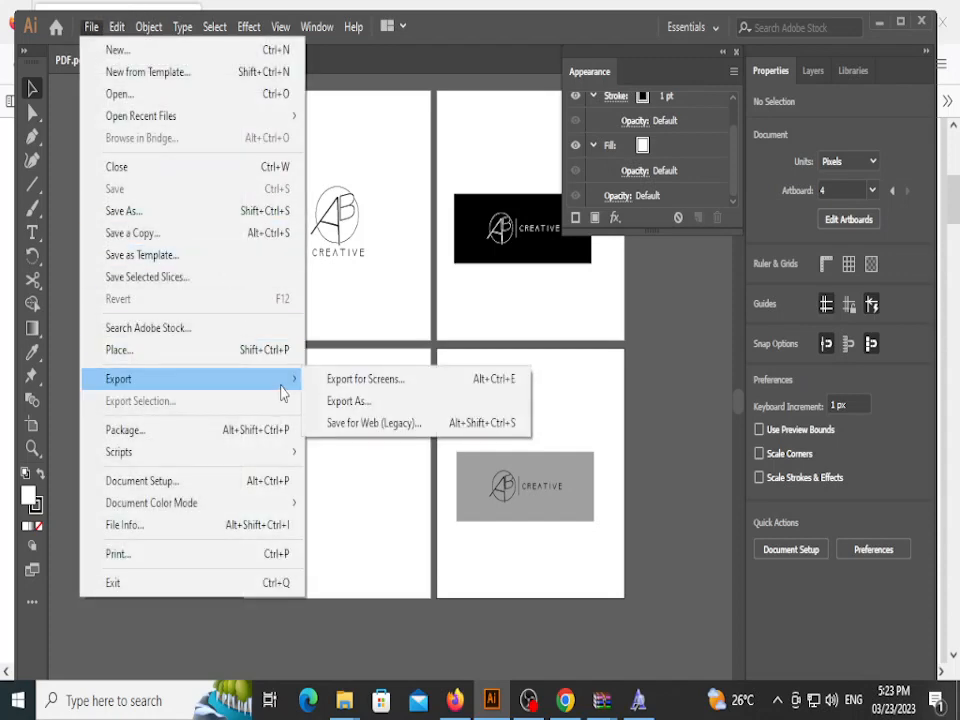
left_click(337, 388)
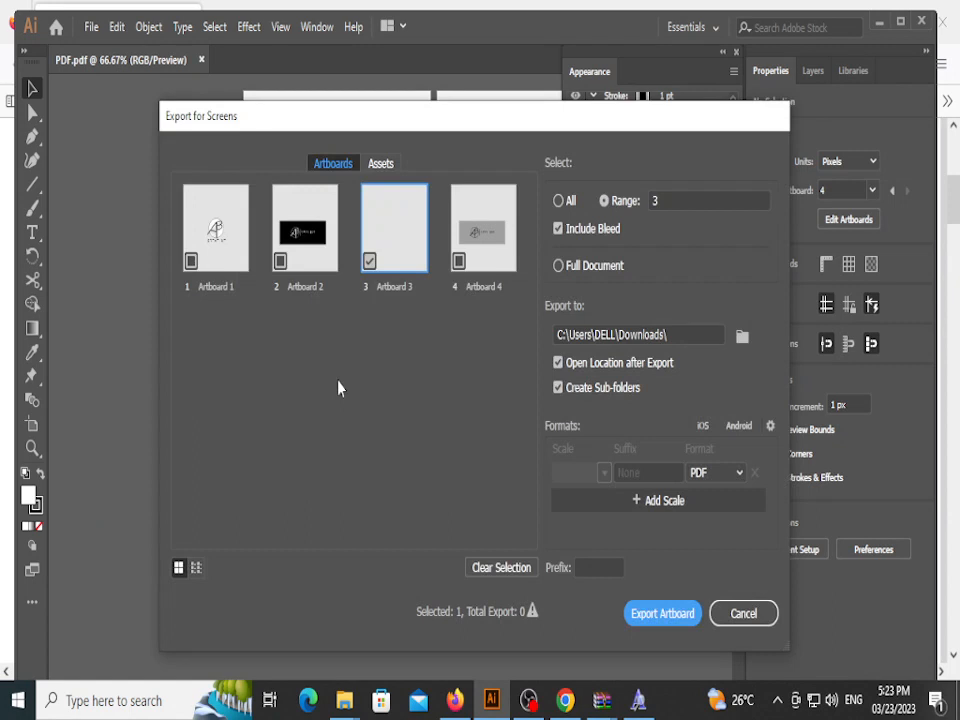
left_click(370, 262)
left_click(280, 261)
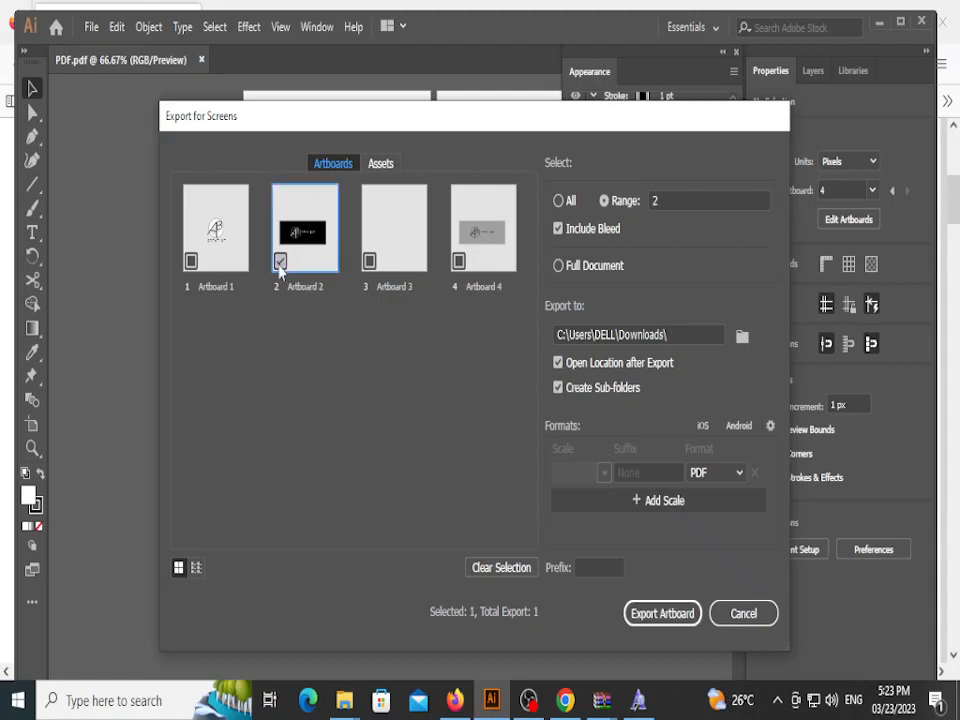
left_click(191, 261)
left_click(459, 262)
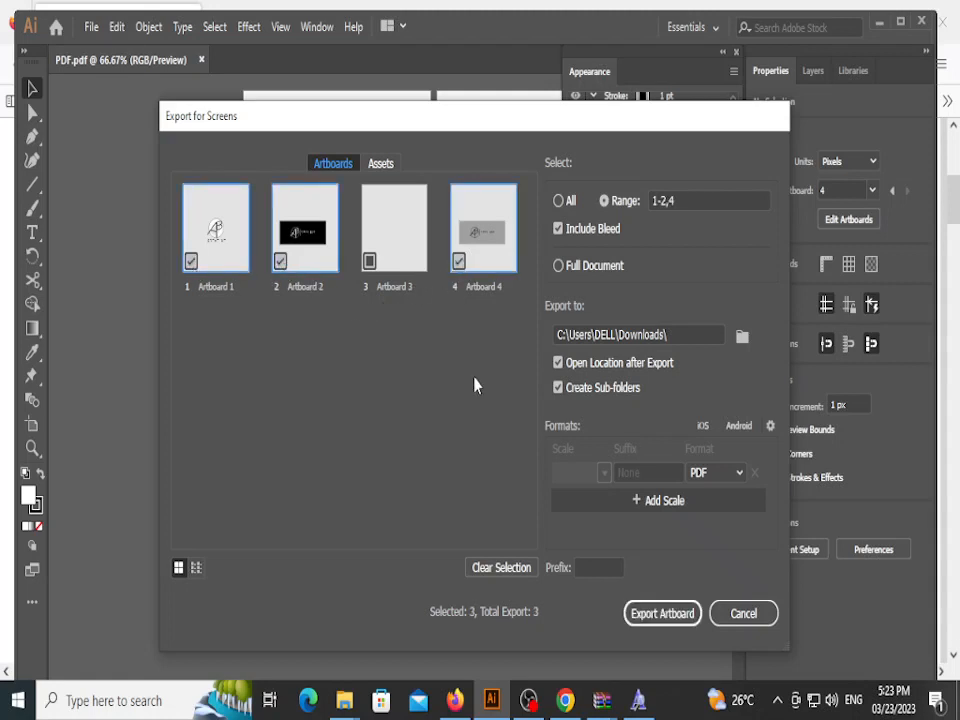
left_click(722, 476)
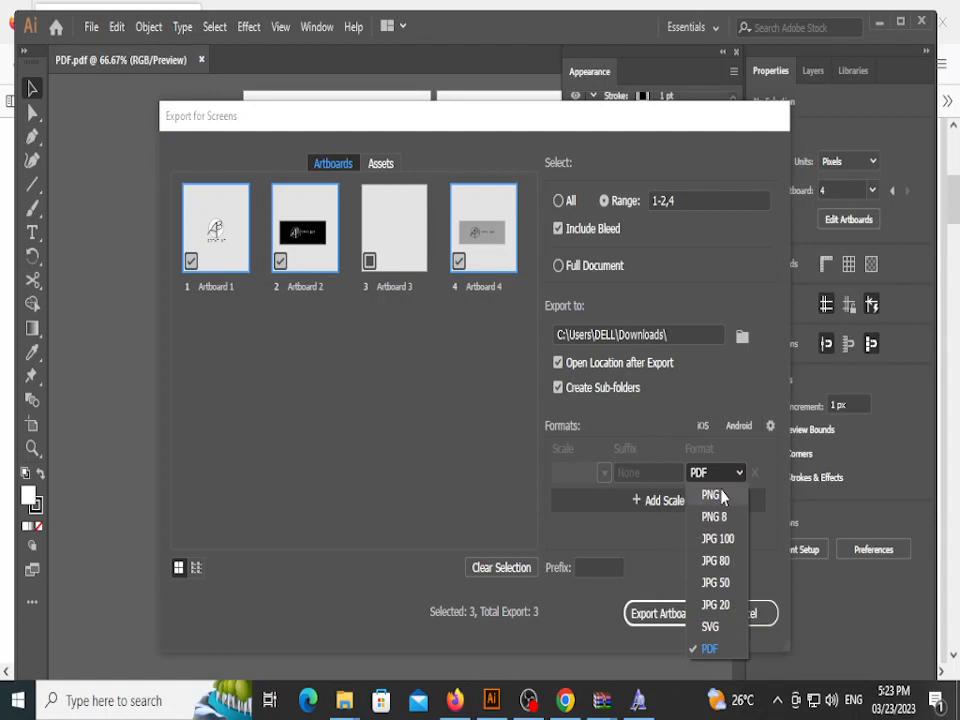
left_click(712, 495)
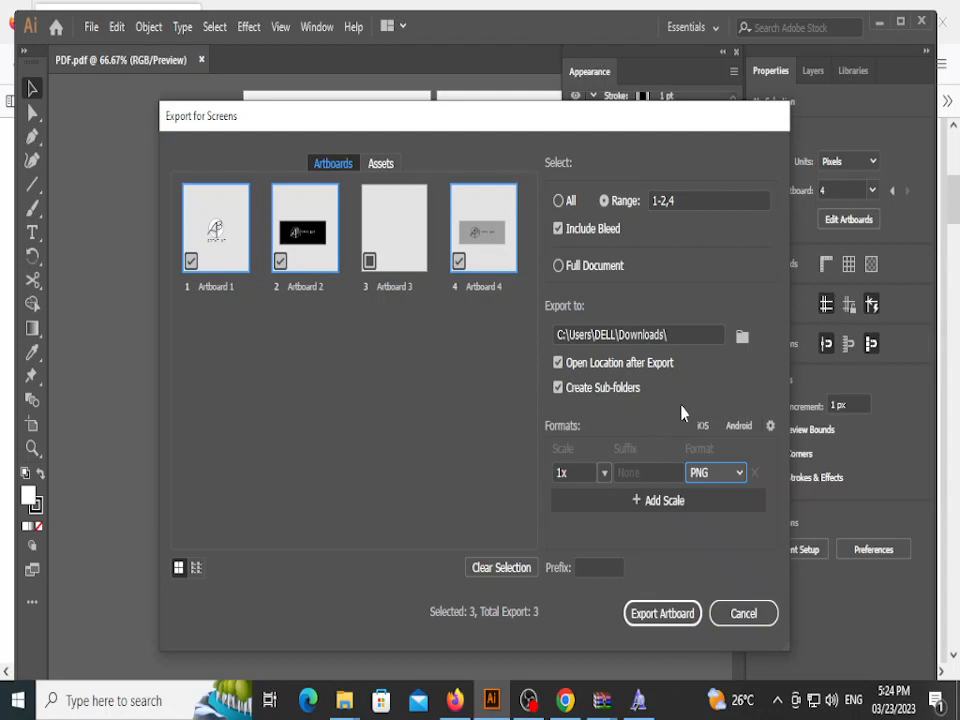
left_click(634, 502)
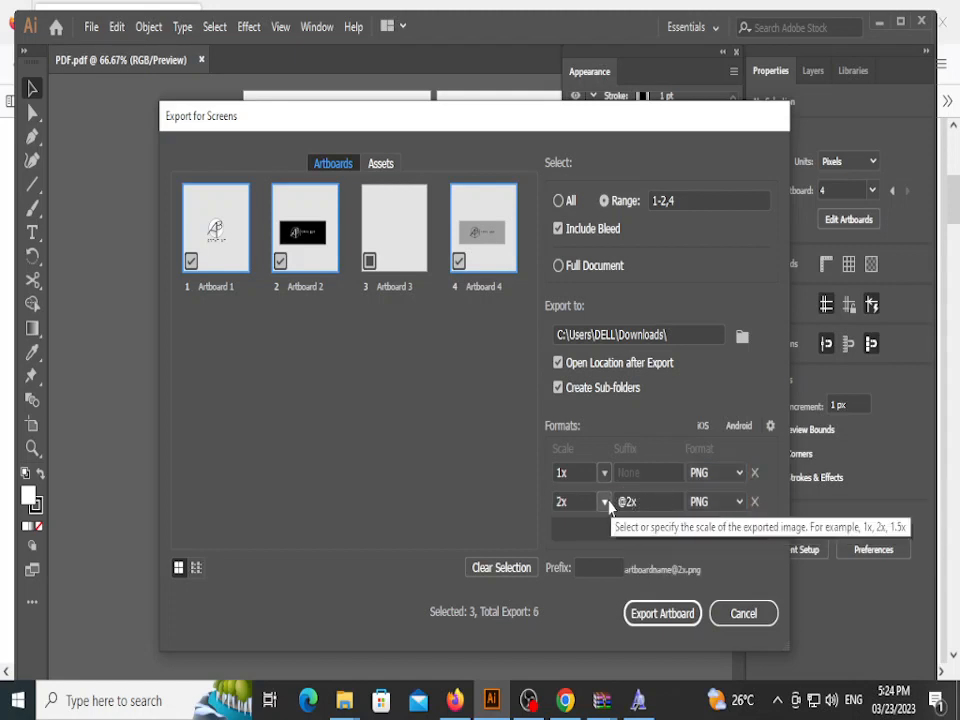
left_click(605, 502)
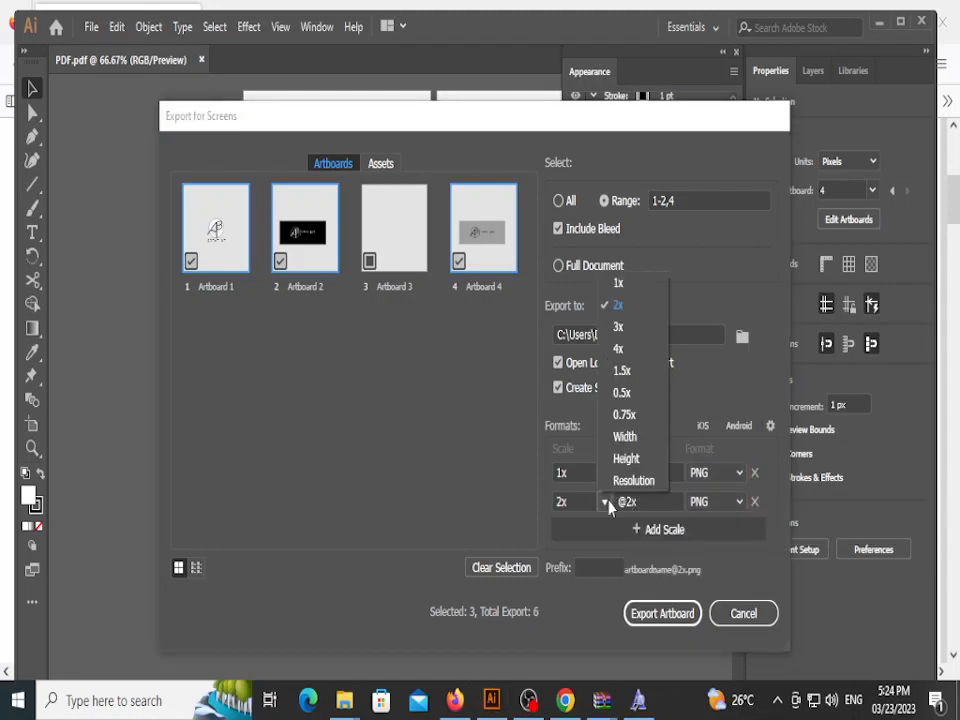
left_click(589, 414)
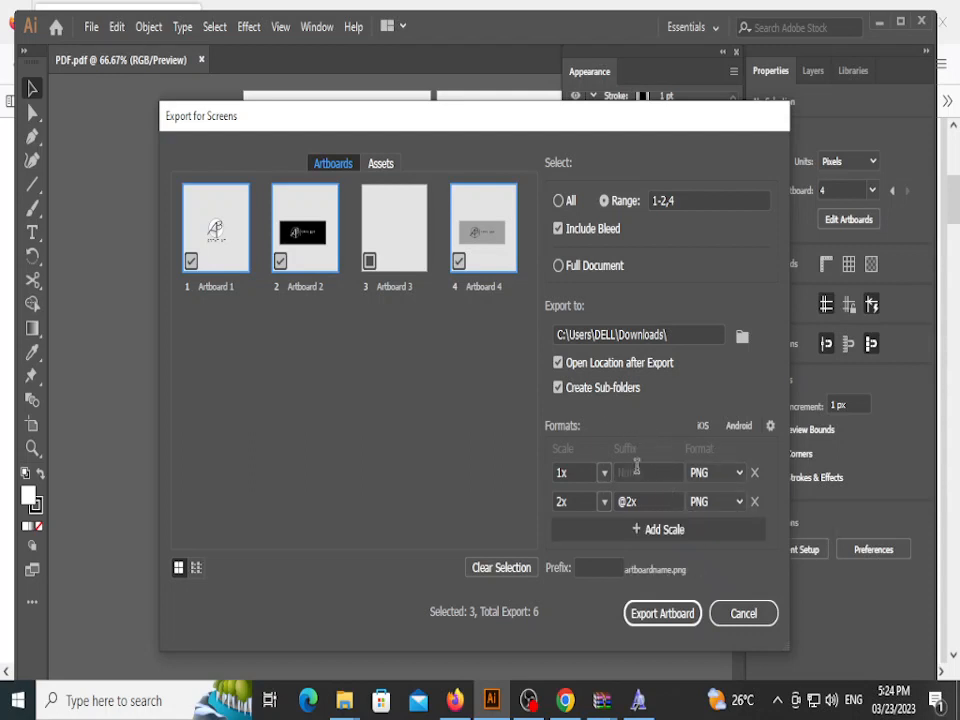
Step: Create a PNG FILES folder inside LOGO EXPORT, choose it as the export location and export the selected artboards
left_click(740, 338)
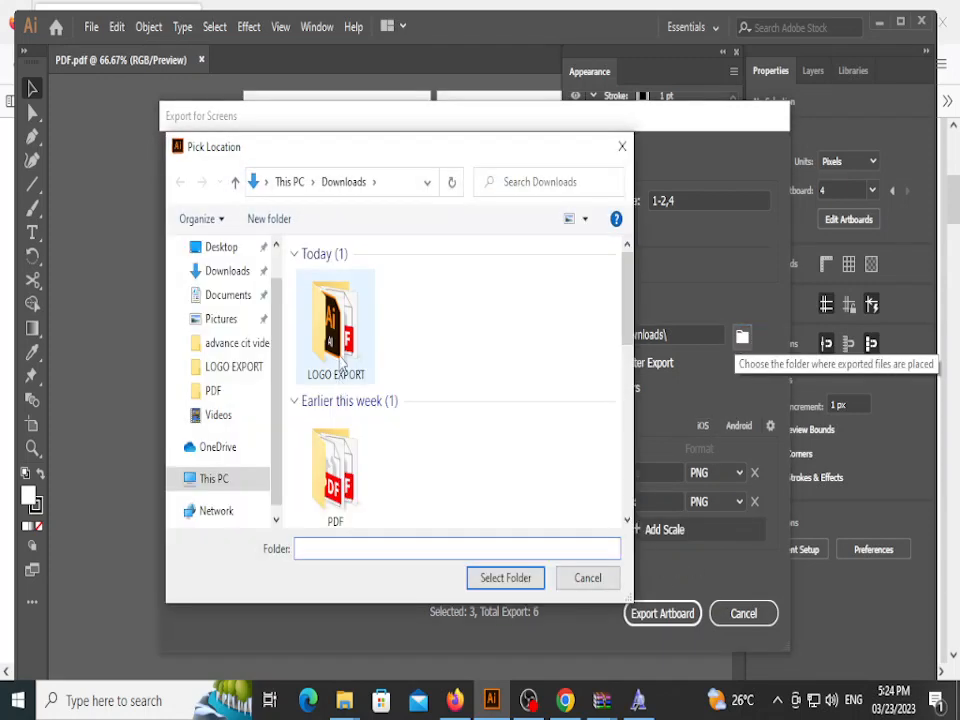
left_click(340, 355)
double_click(340, 355)
left_click(288, 218)
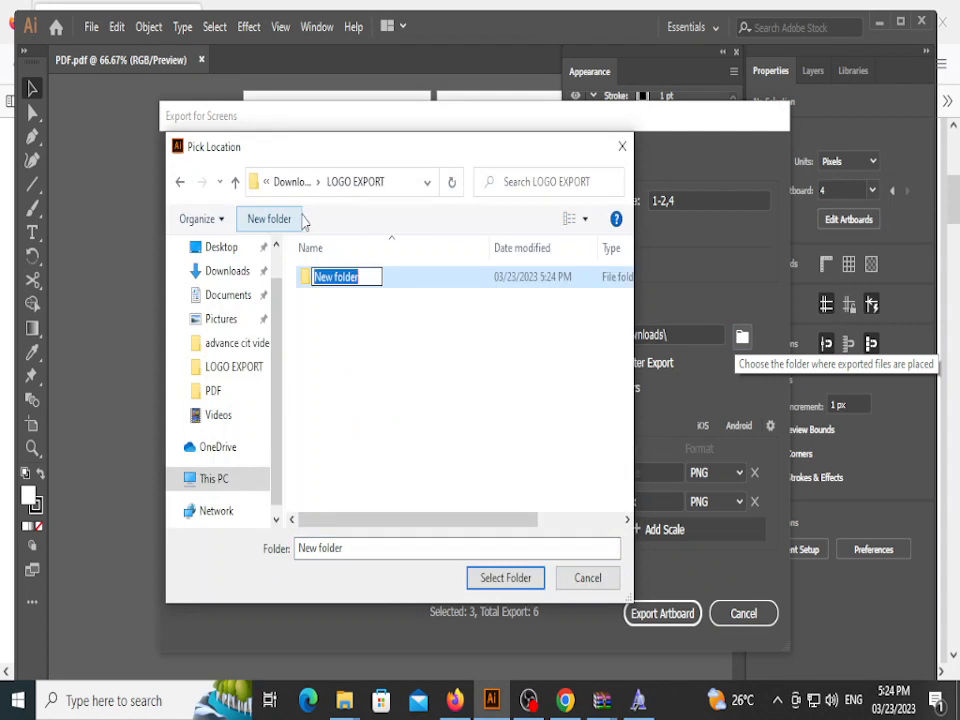
type("PNG FILES")
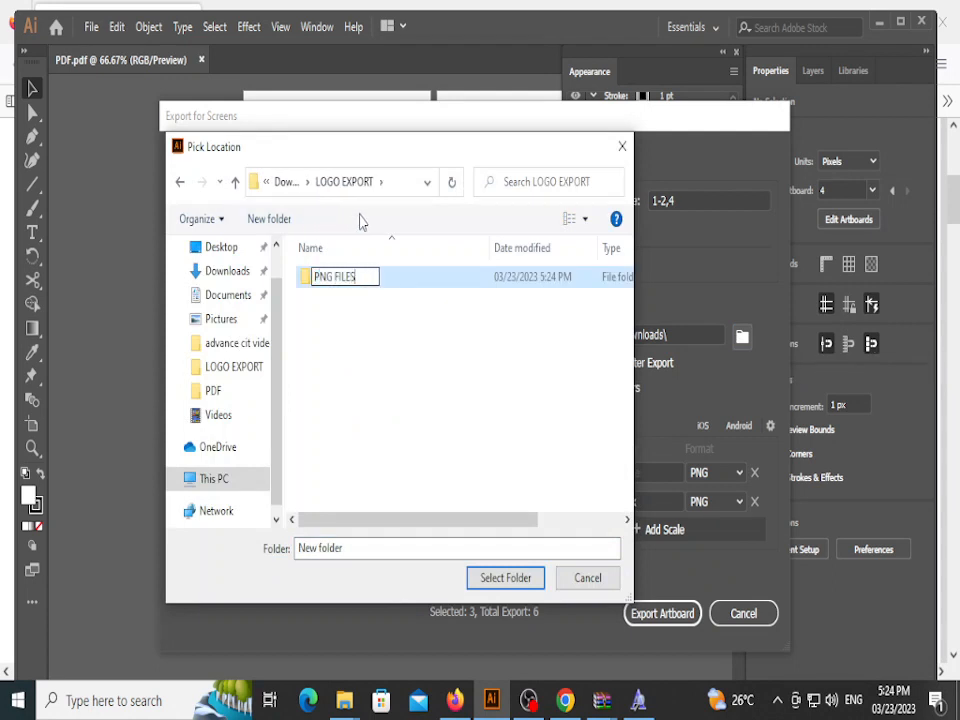
left_click(441, 404)
left_click(392, 280)
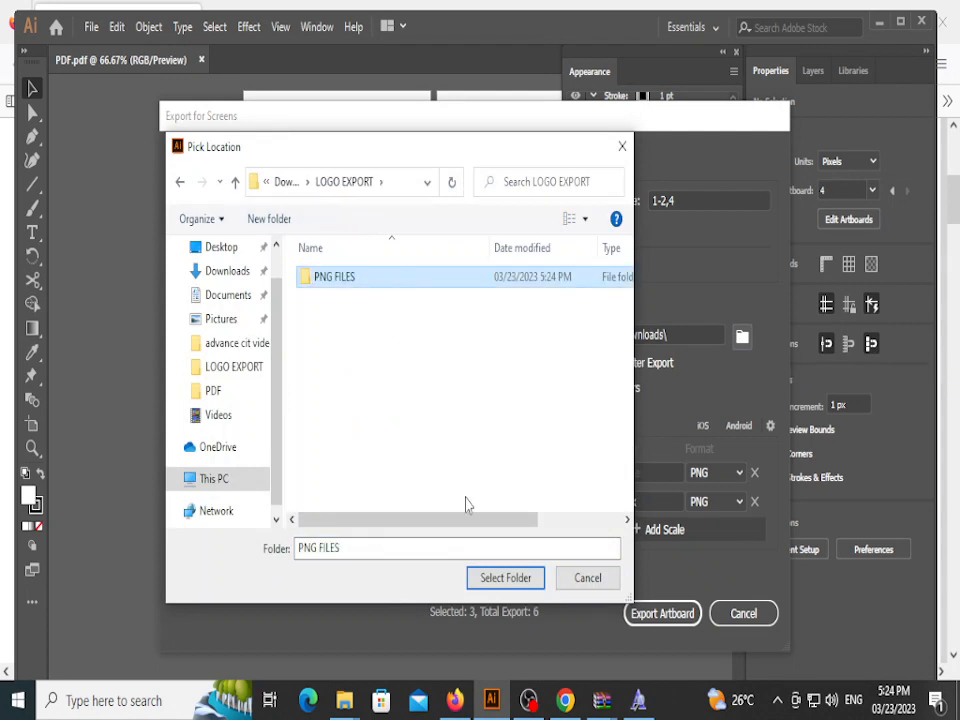
left_click(494, 577)
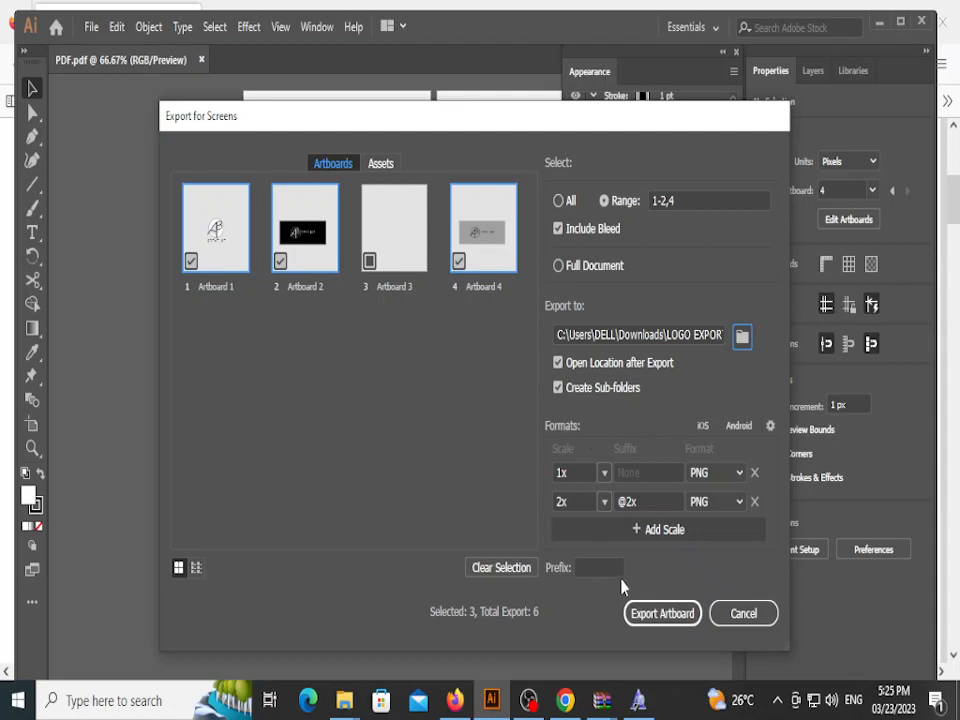
left_click(655, 620)
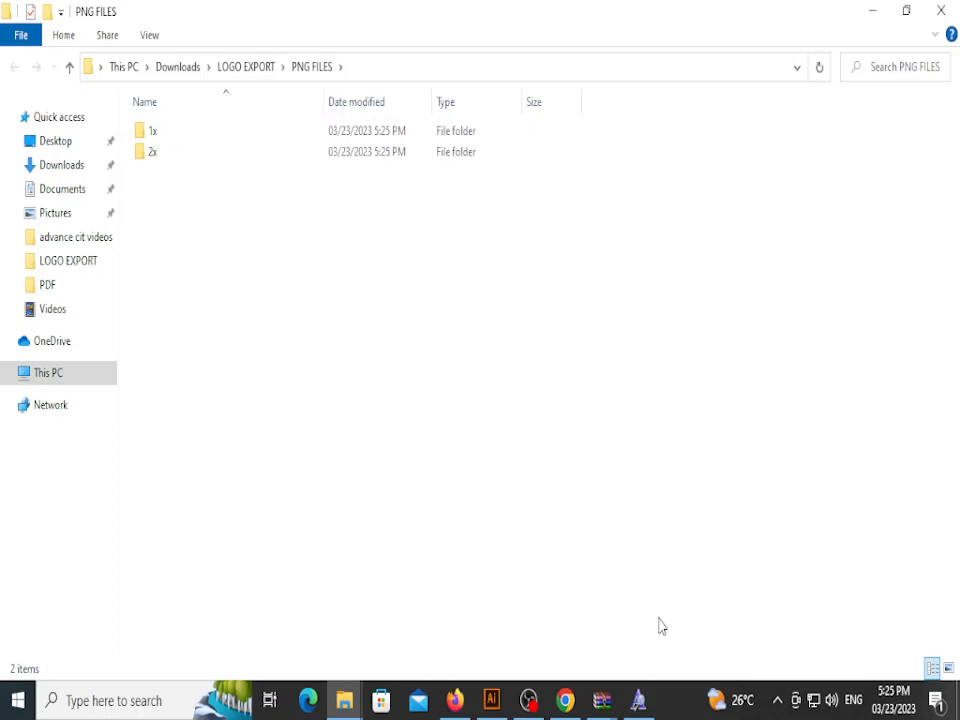
Step: Inspect the exported Artboard 1.png from the 1x folder in the image viewer, then minimize the viewer
double_click(170, 140)
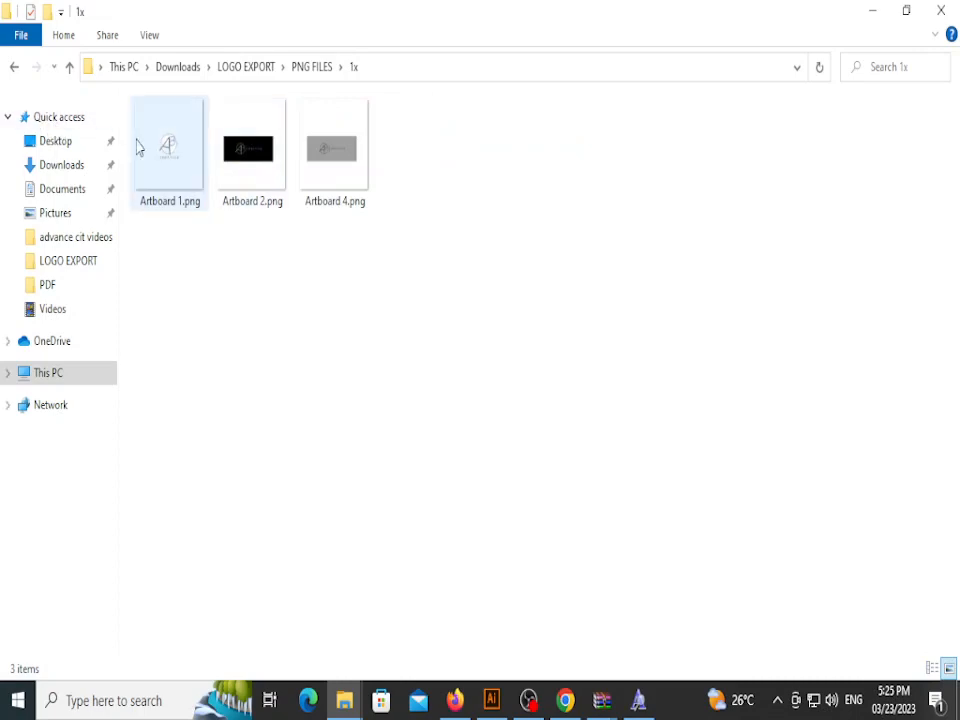
double_click(144, 141)
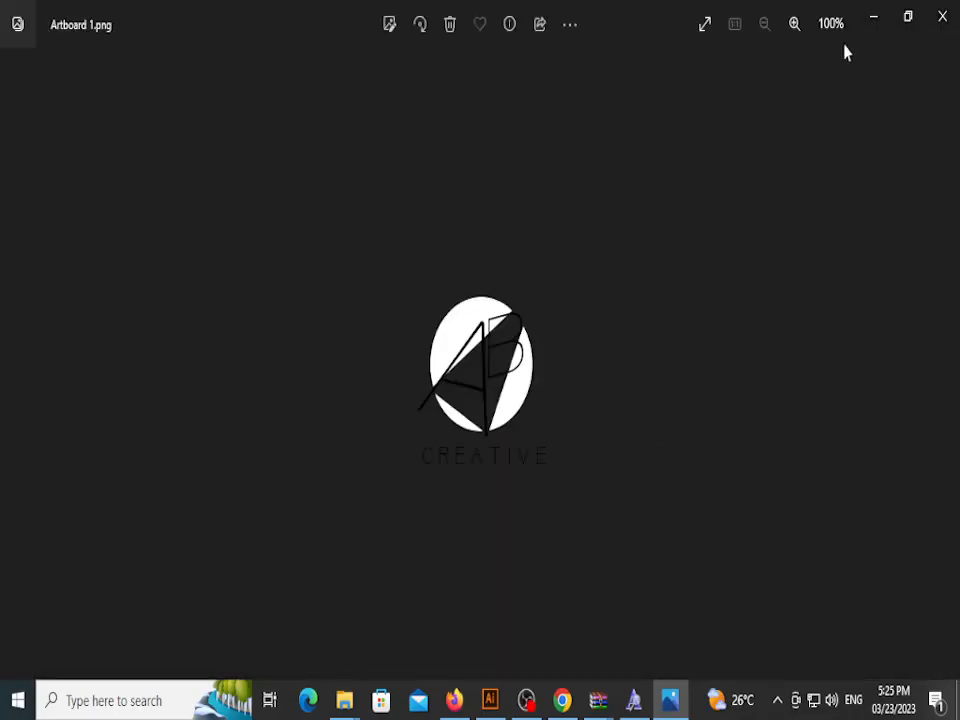
left_click(907, 16)
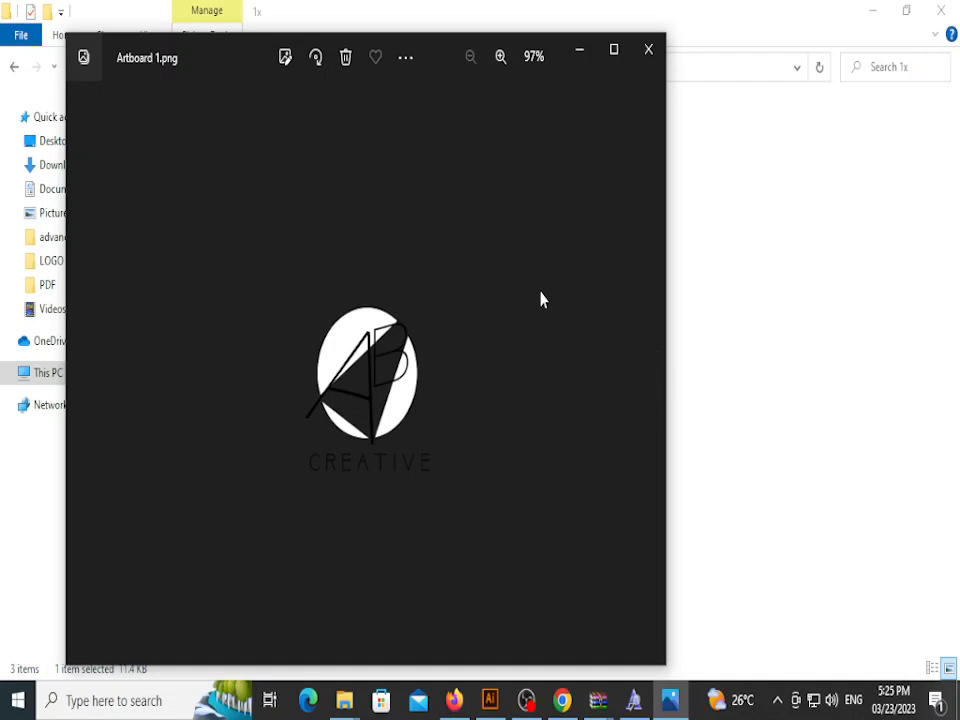
left_click(579, 52)
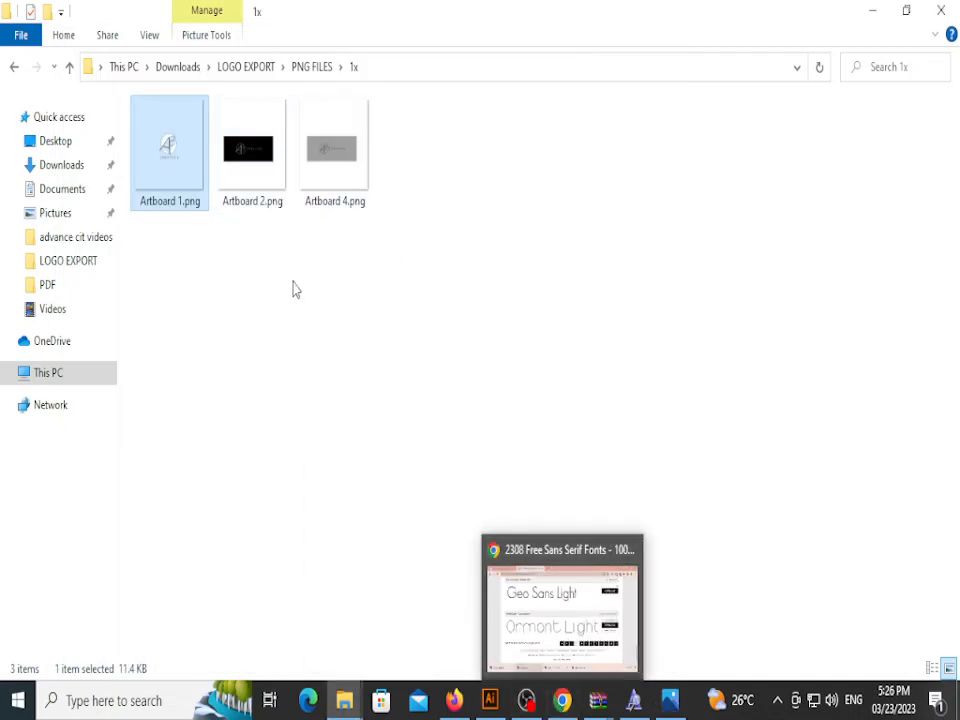
Step: Return to the 1x folder in File Explorer, view Artboard 2.png in the image viewer and close it
left_click(564, 699)
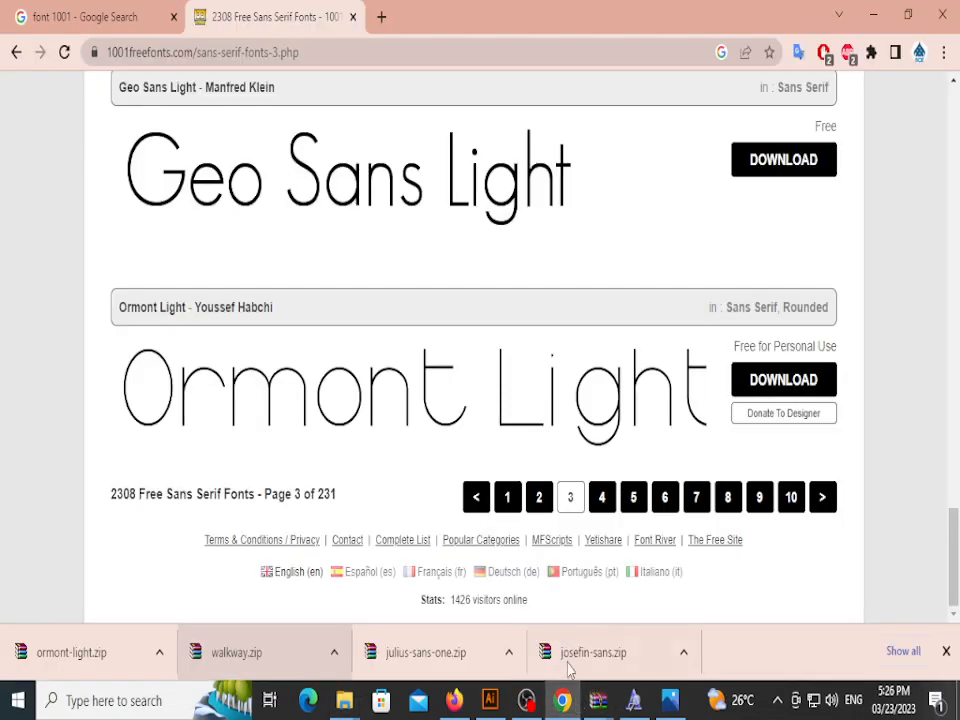
mouse_move(600, 700)
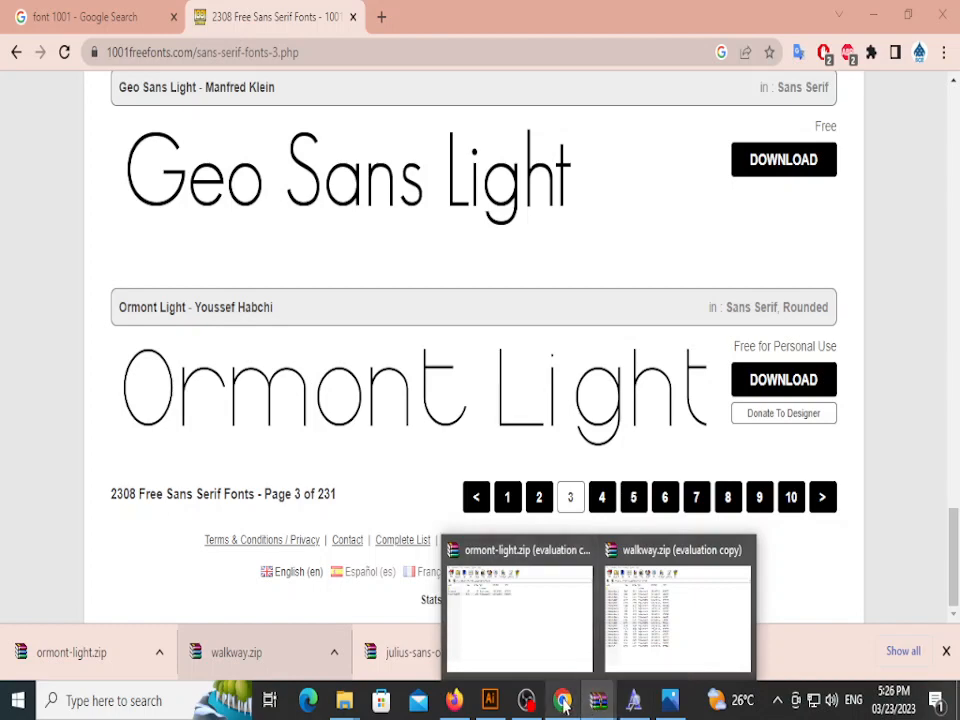
left_click(648, 700)
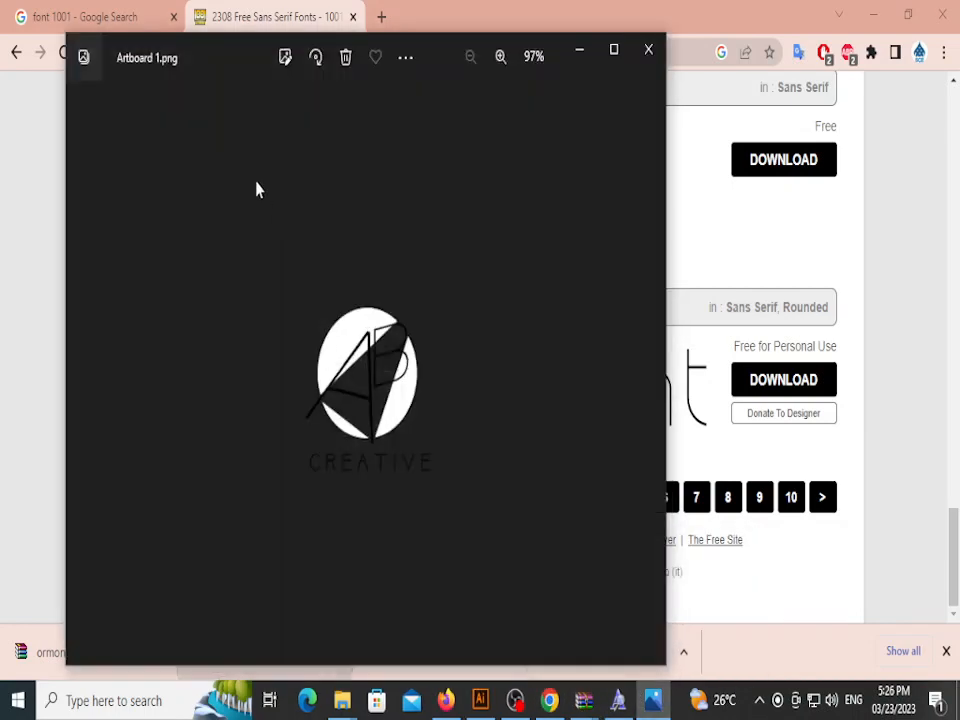
mouse_move(349, 680)
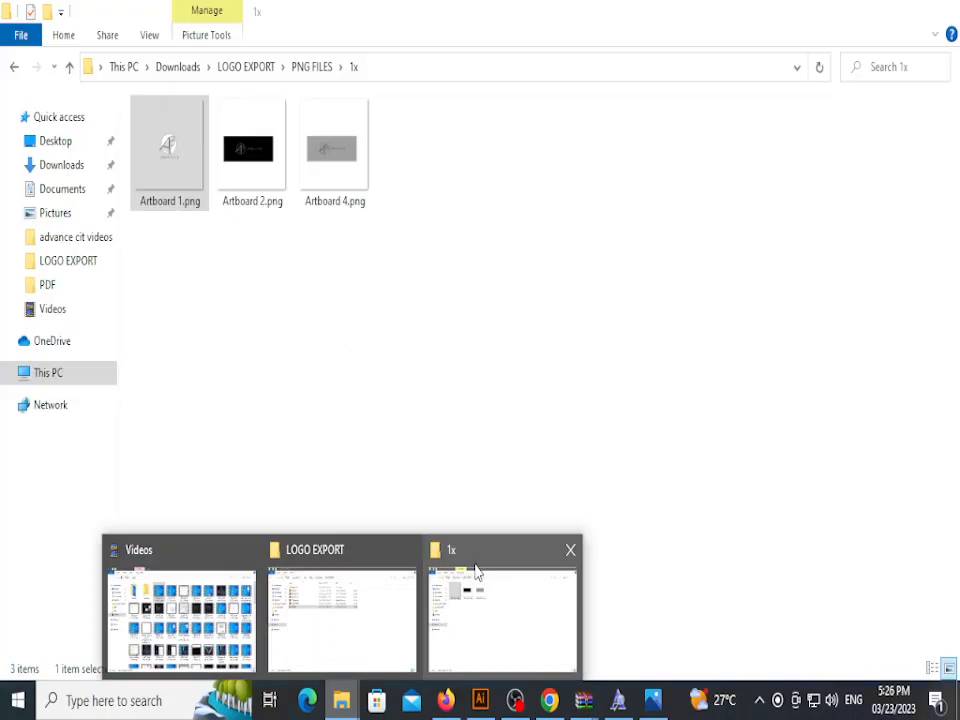
left_click(477, 572)
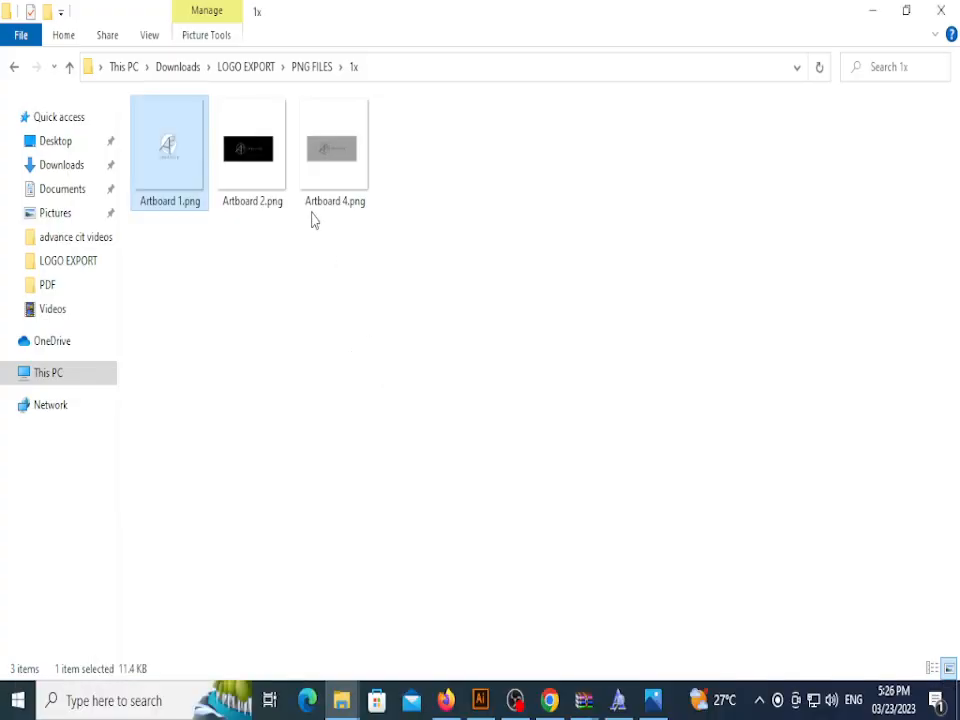
left_click(252, 158)
double_click(254, 160)
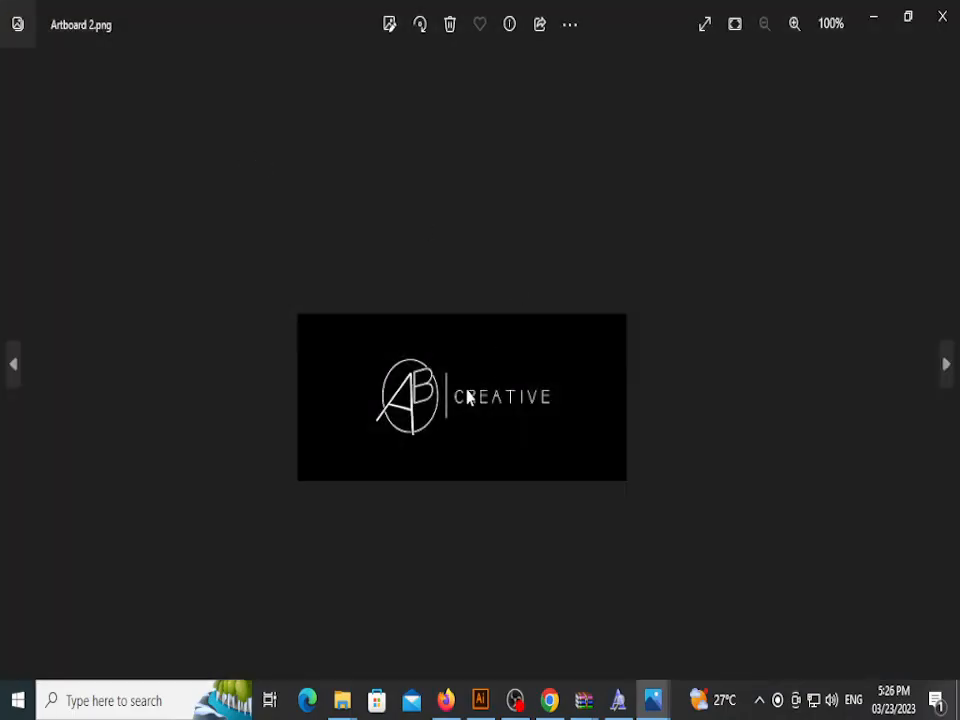
left_click(944, 20)
Step: Switch to Illustrator and ungroup the AB logo mark on artboard 1
left_click(549, 700)
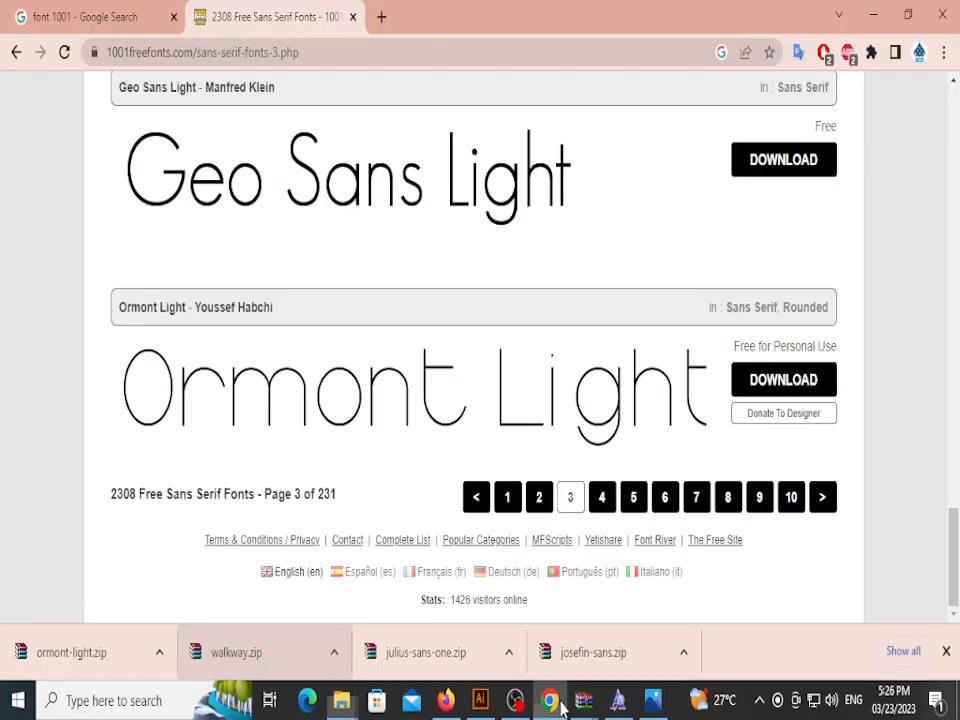
left_click(481, 699)
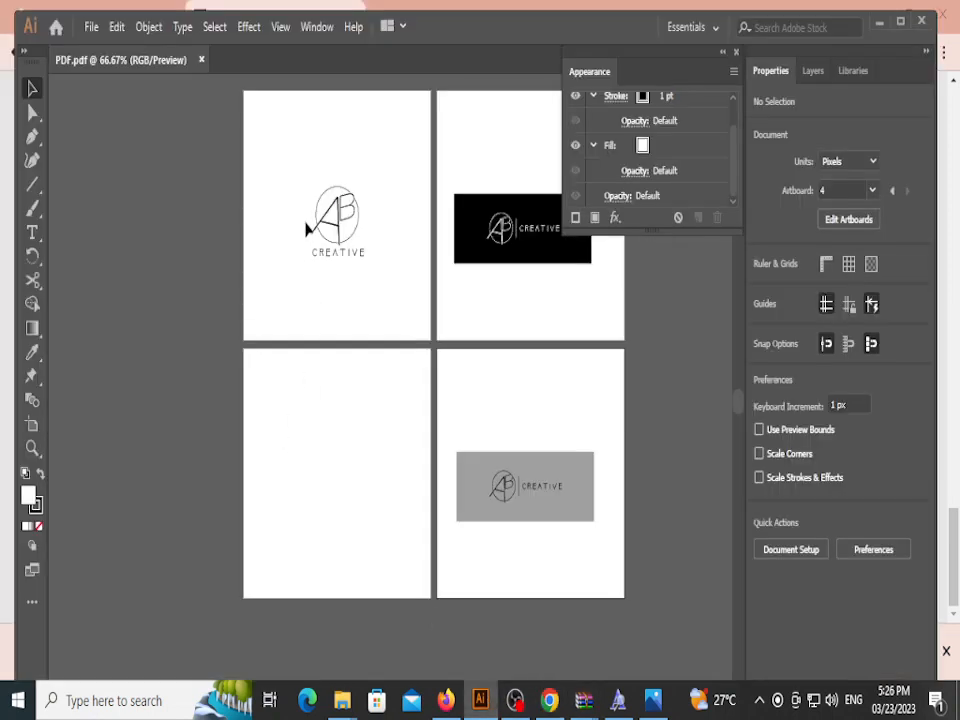
left_click(325, 213)
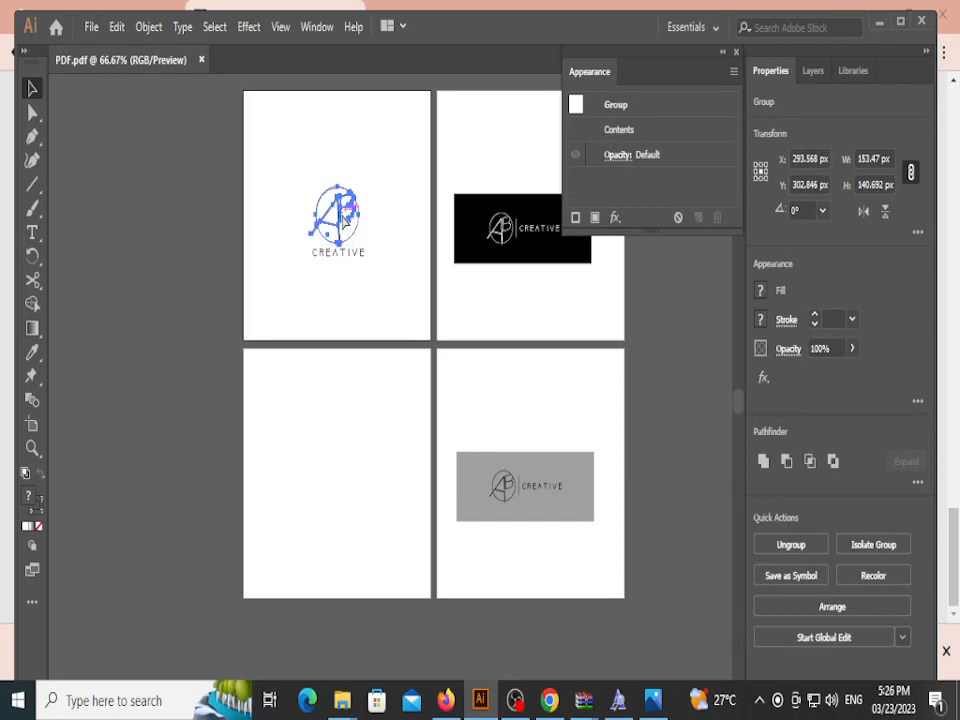
key("ctrl+shift+g")
left_click(380, 287)
Step: Set the fill of the upper-left circle segment in artboard 1's AB mark to None
left_click(333, 208)
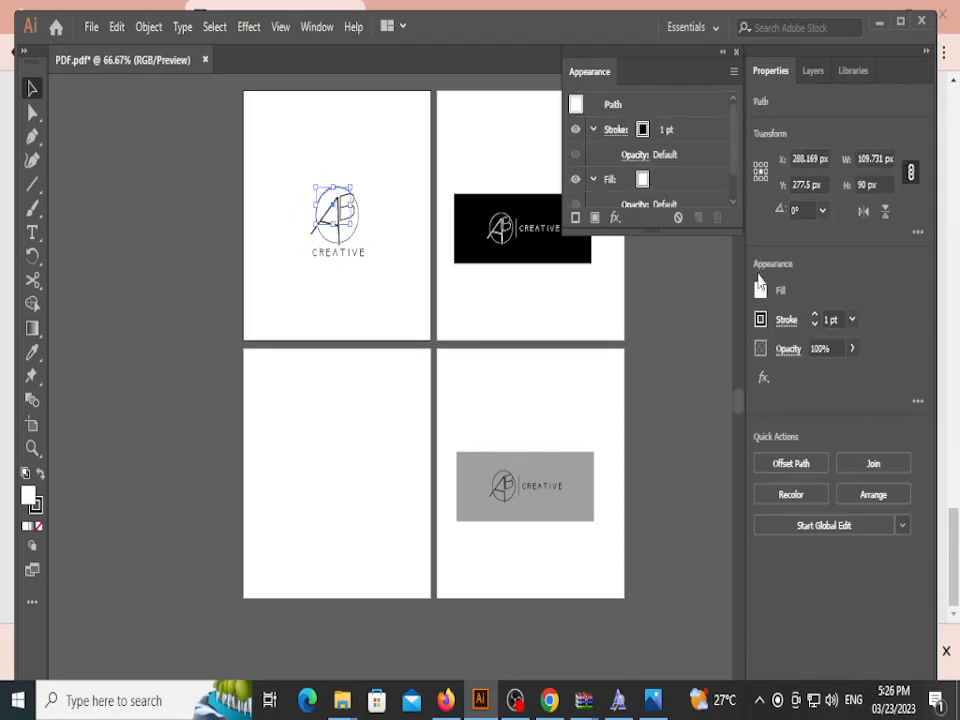
left_click(761, 291)
left_click(628, 361)
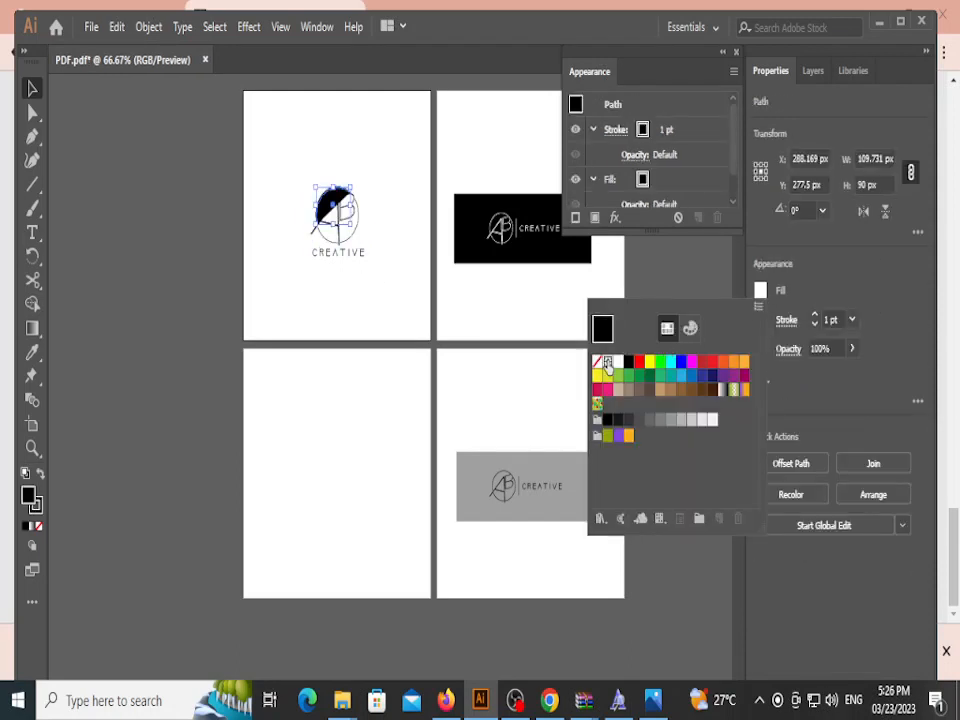
left_click(597, 365)
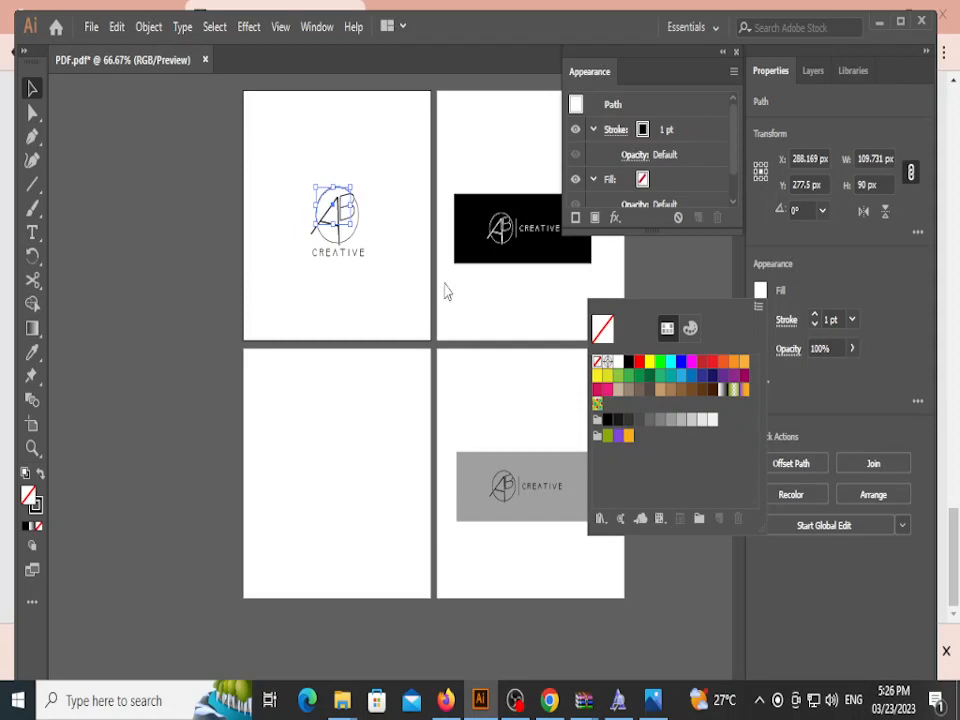
left_click(364, 242)
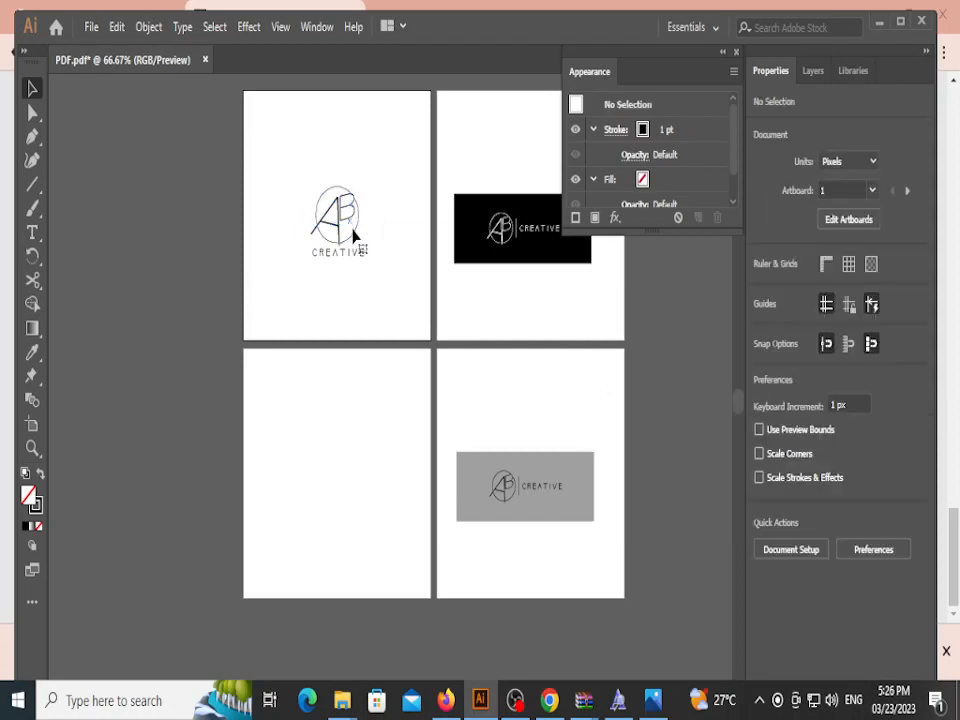
Step: Set the fills of the right and lower-left circle segments in artboard 1's AB mark to None
left_click(356, 234)
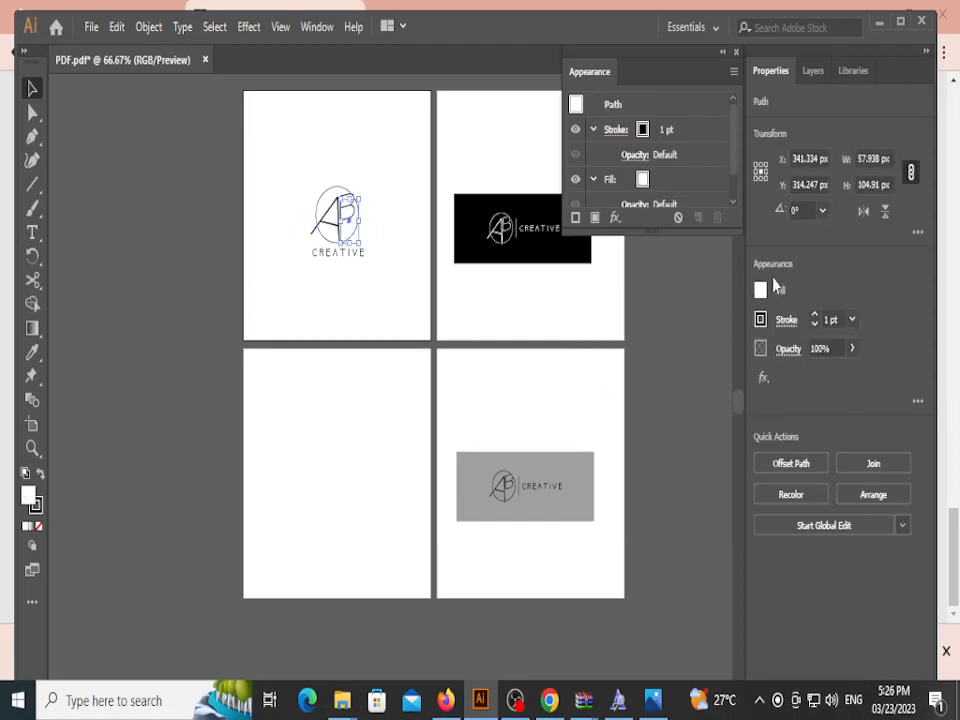
left_click(760, 290)
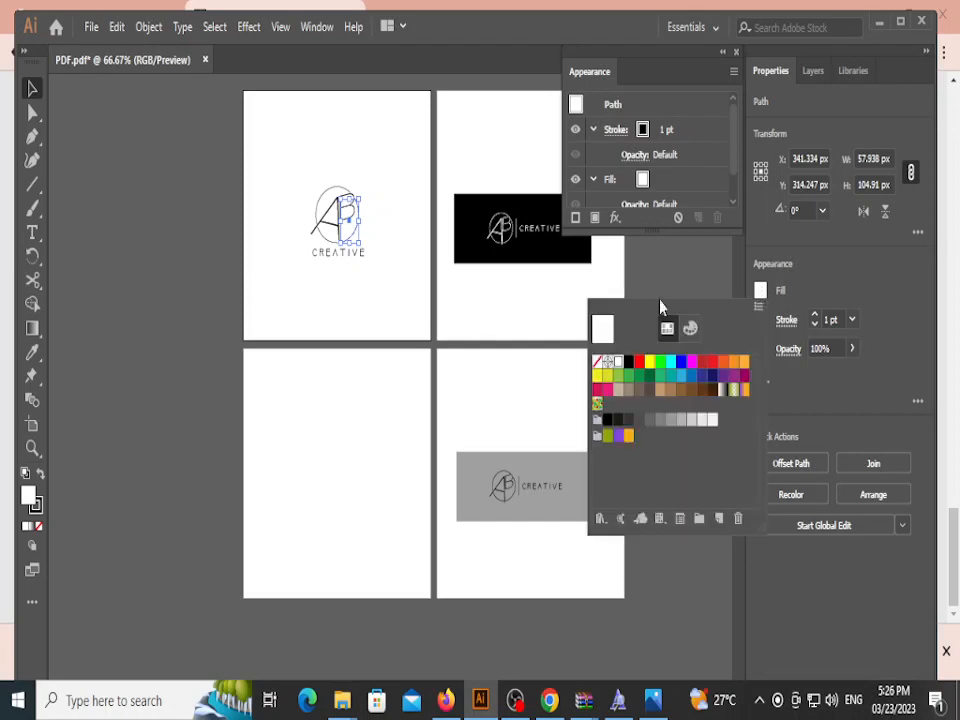
left_click(598, 361)
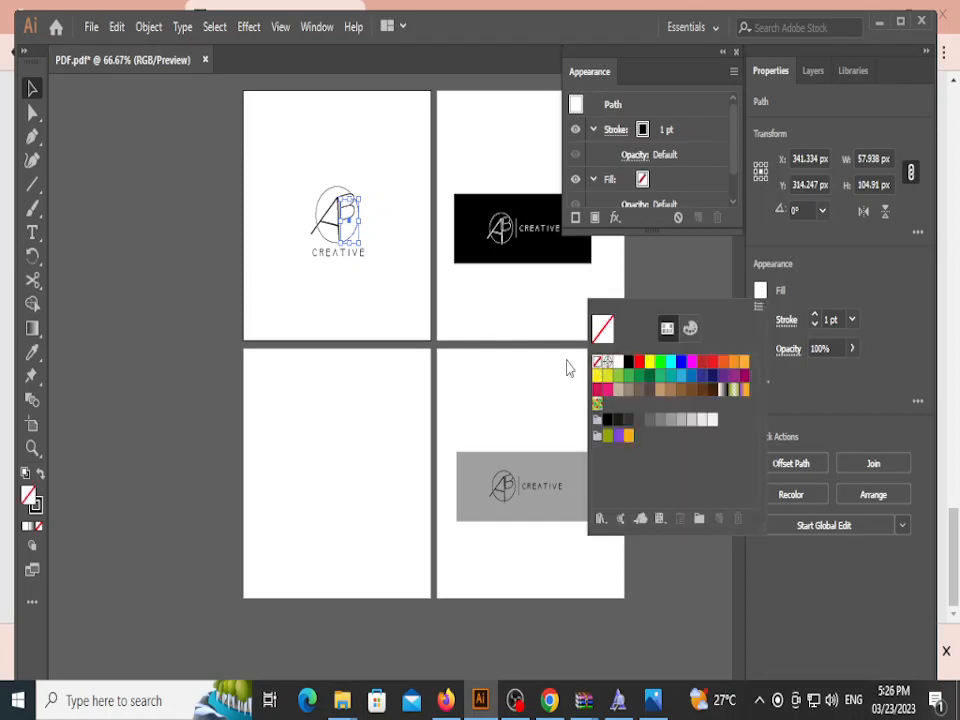
left_click(327, 232)
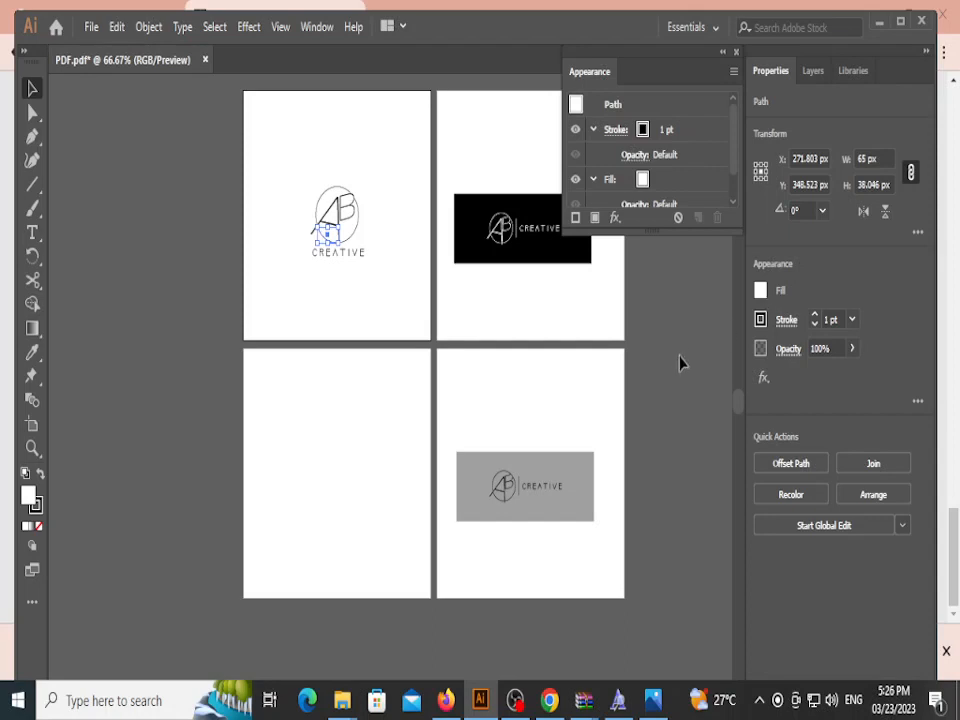
left_click(760, 291)
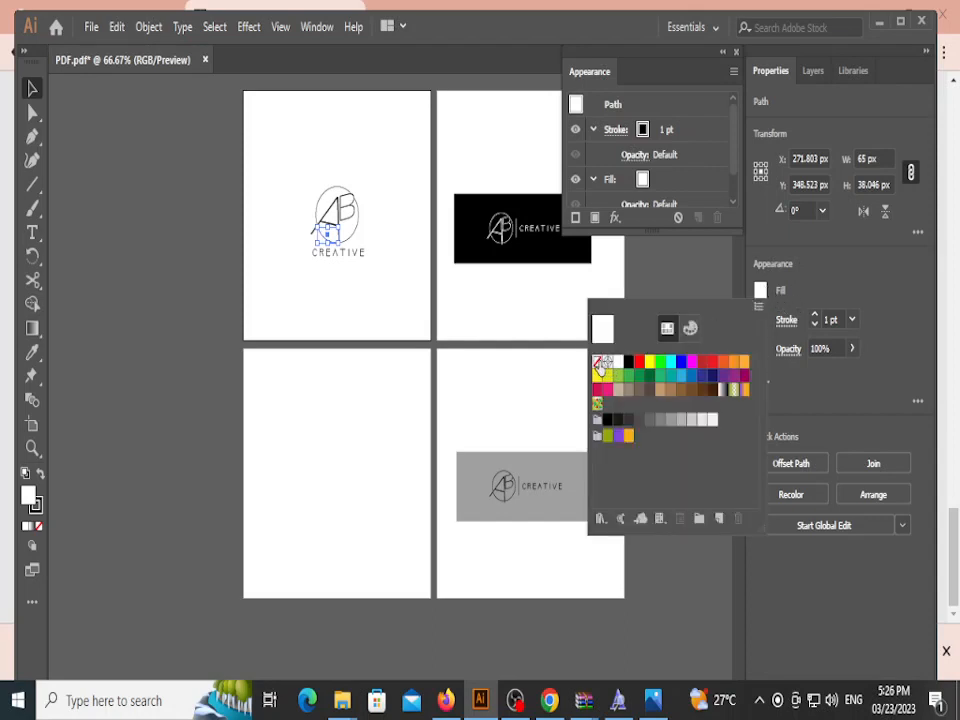
left_click(598, 362)
left_click(378, 300)
left_click(371, 350)
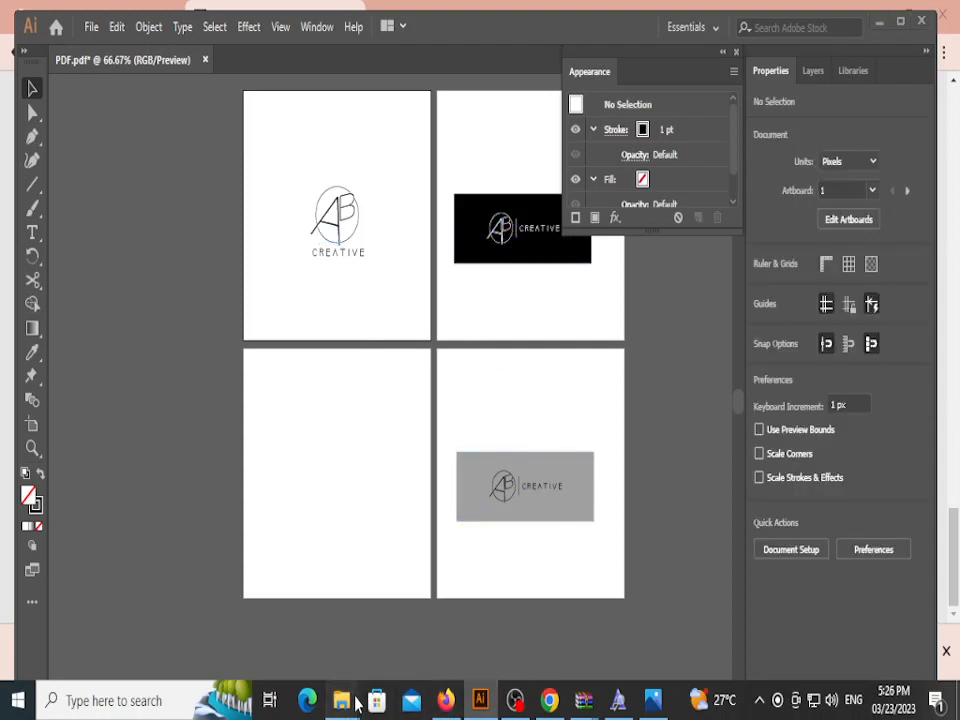
Step: Switch to the image viewer showing Artboard 1.png and make its window smaller over the Illustrator document
left_click(655, 702)
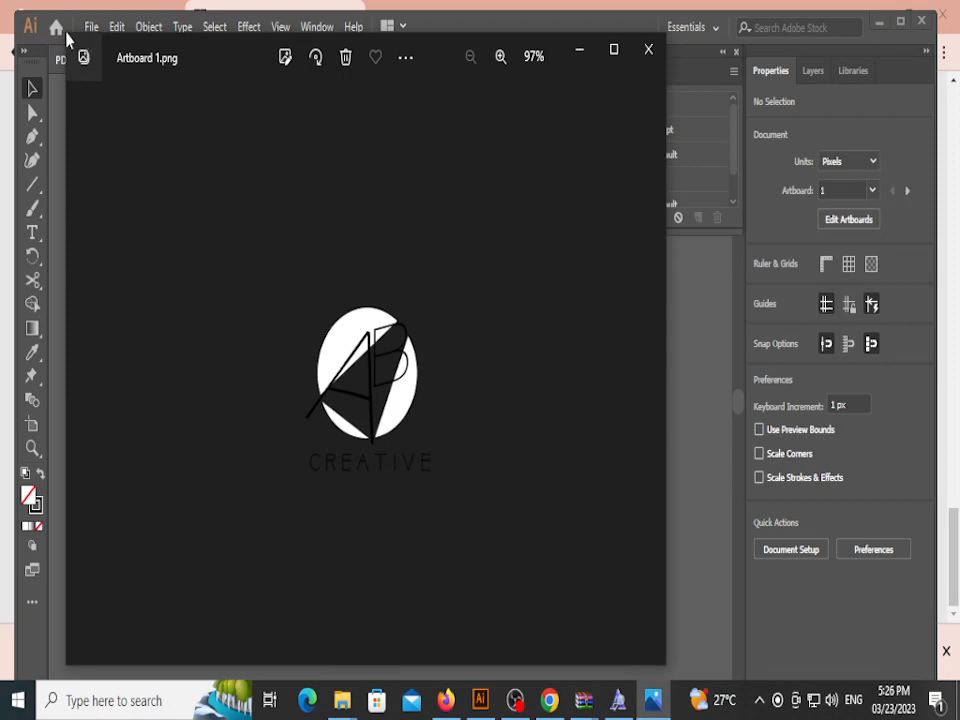
left_click_drag(124, 46, 281, 229)
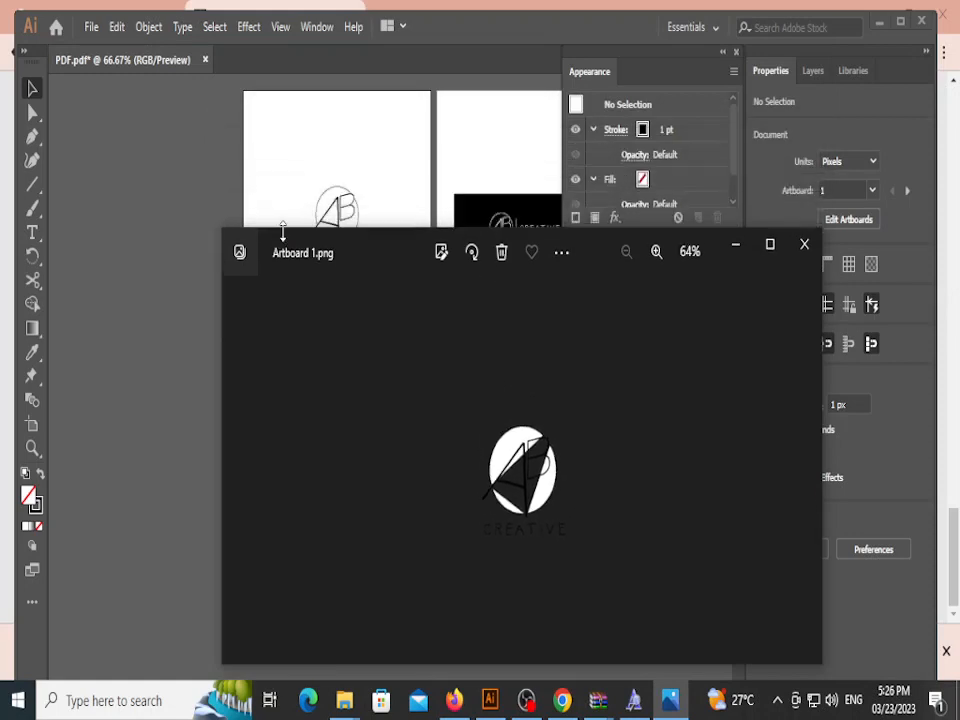
left_click_drag(820, 230, 669, 312)
left_click_drag(413, 335, 326, 263)
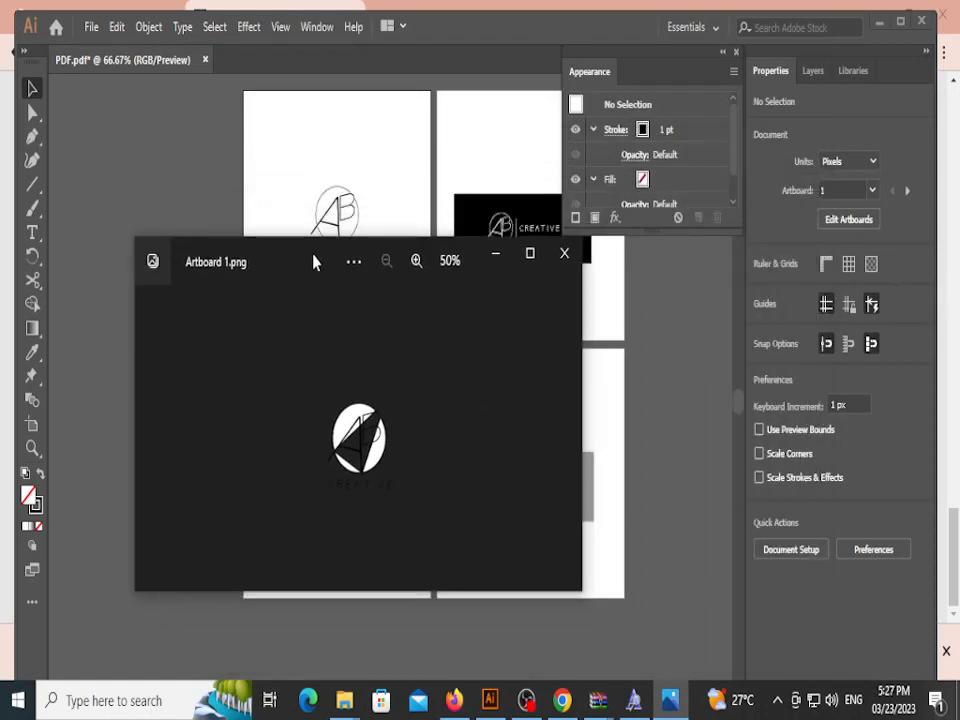
mouse_move(344, 700)
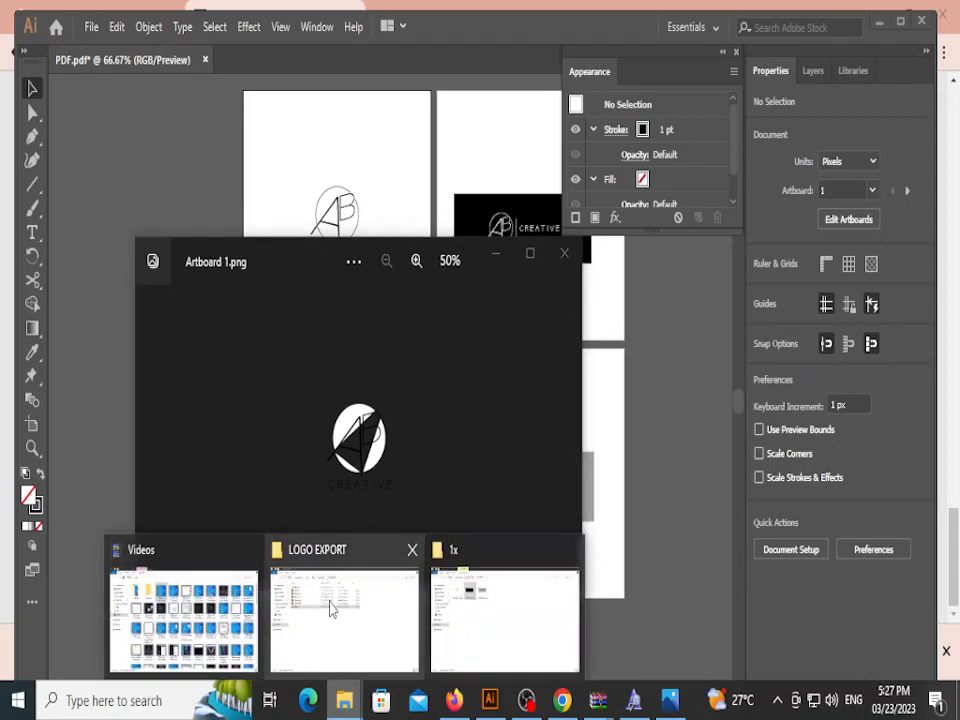
left_click(330, 604)
double_click(199, 131)
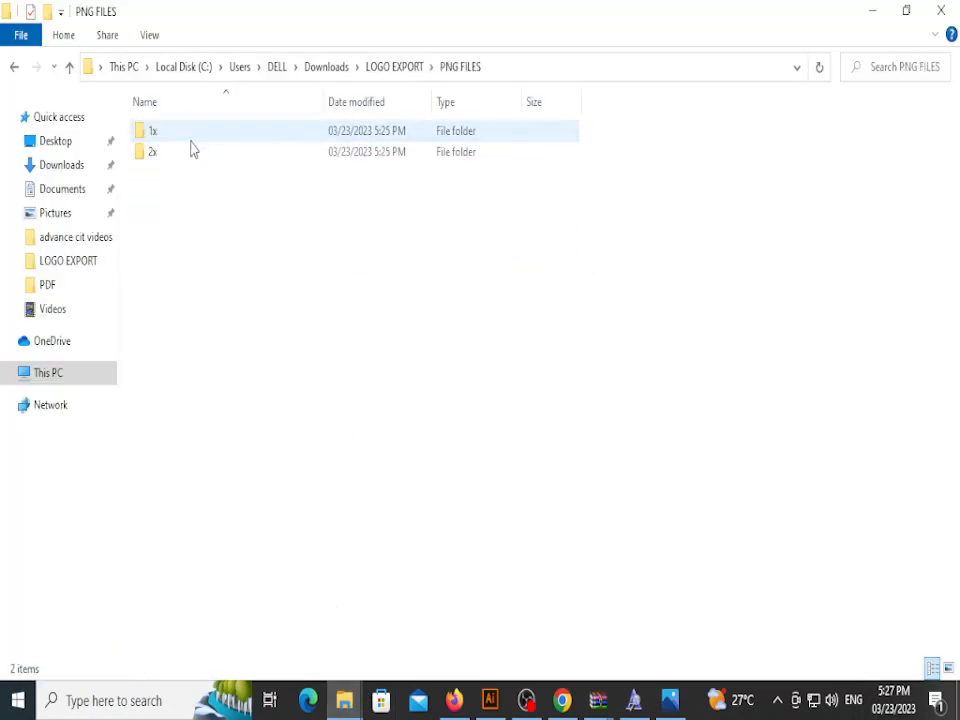
double_click(186, 150)
double_click(186, 148)
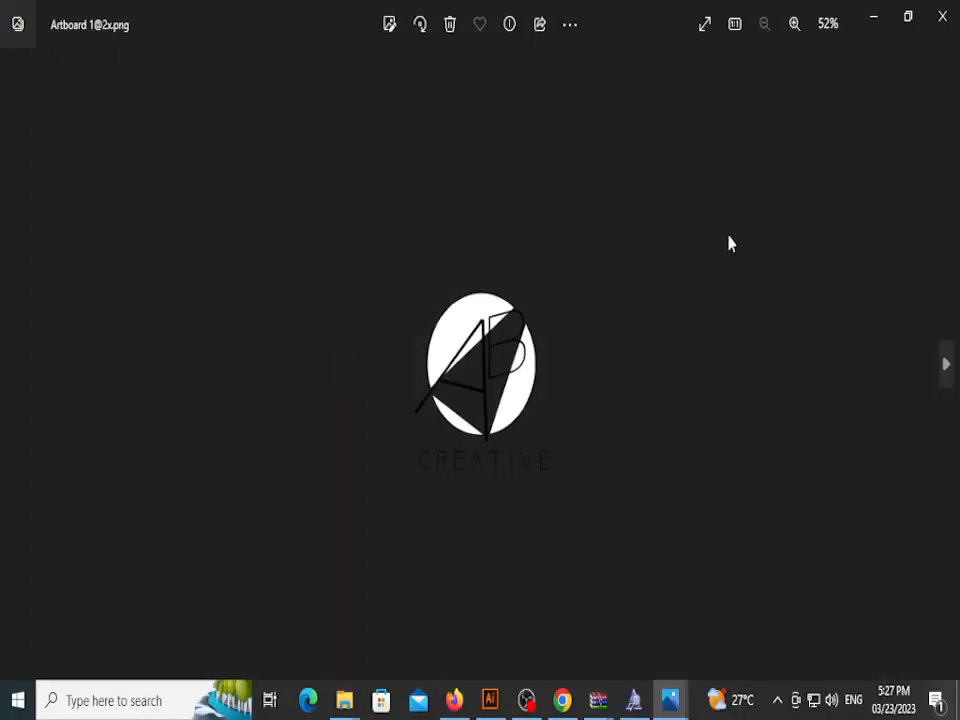
left_click(908, 16)
left_click_drag(433, 111, 955, 150)
mouse_move(671, 697)
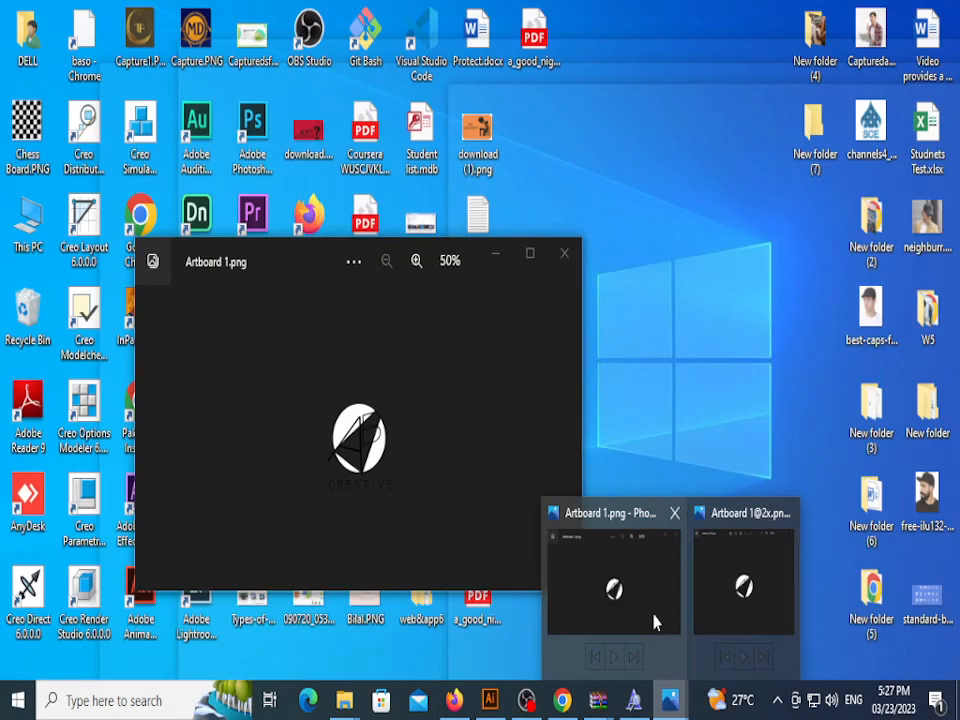
left_click(655, 622)
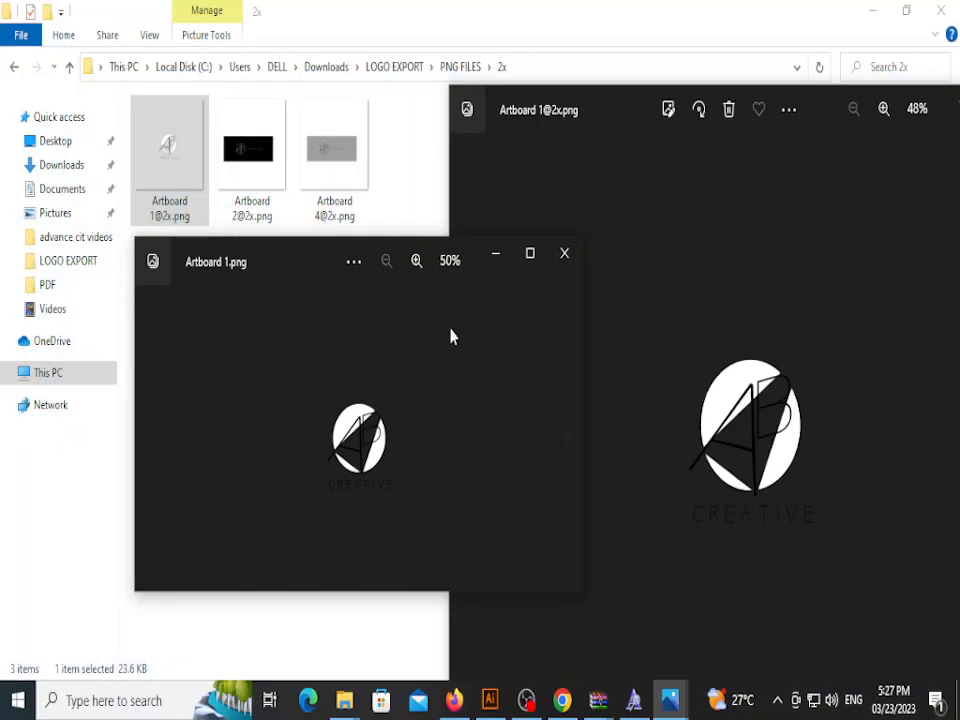
left_click_drag(238, 244, 266, 96)
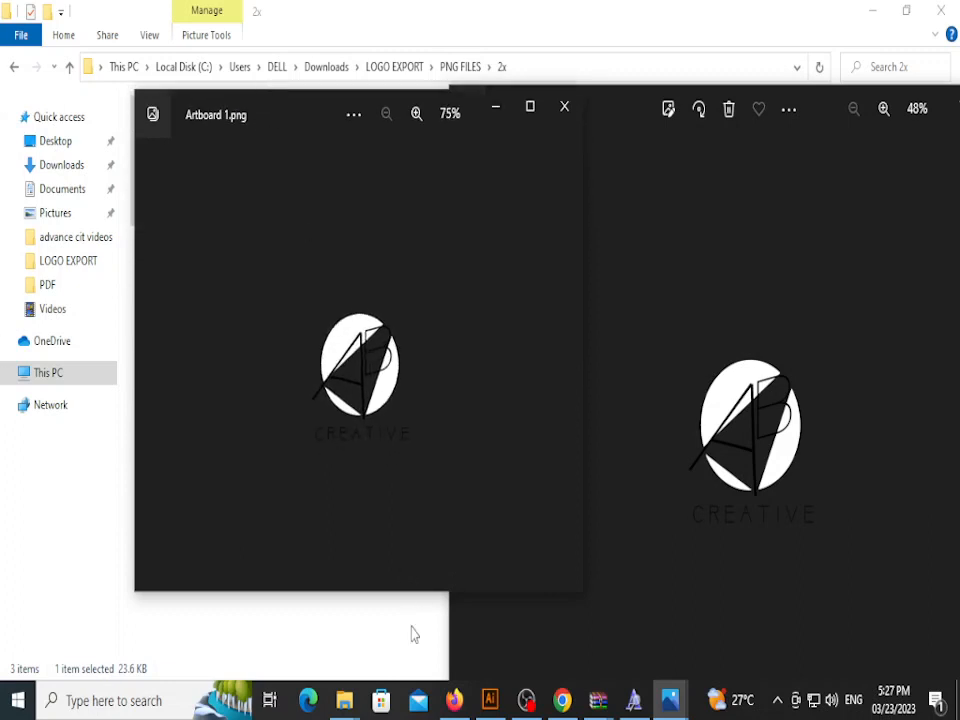
left_click_drag(386, 591, 393, 682)
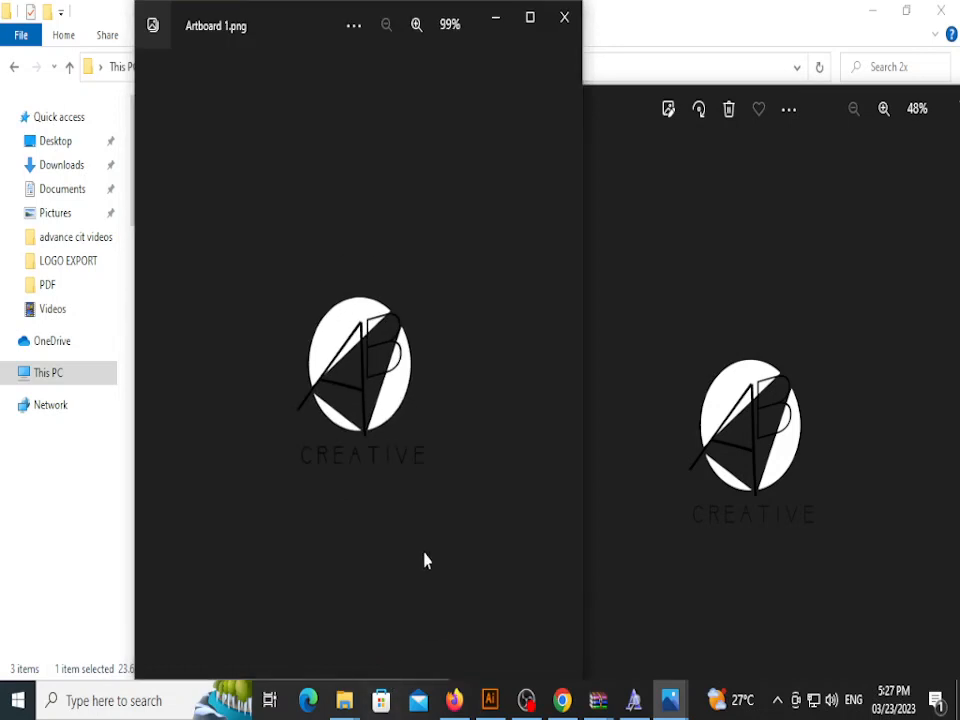
left_click(700, 95)
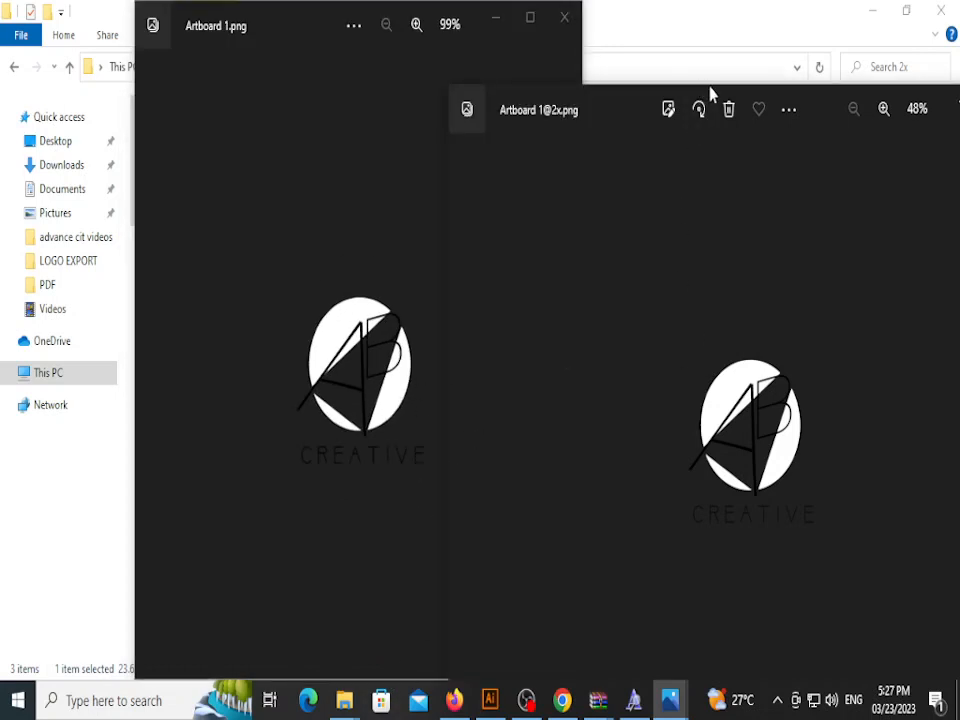
left_click(728, 108)
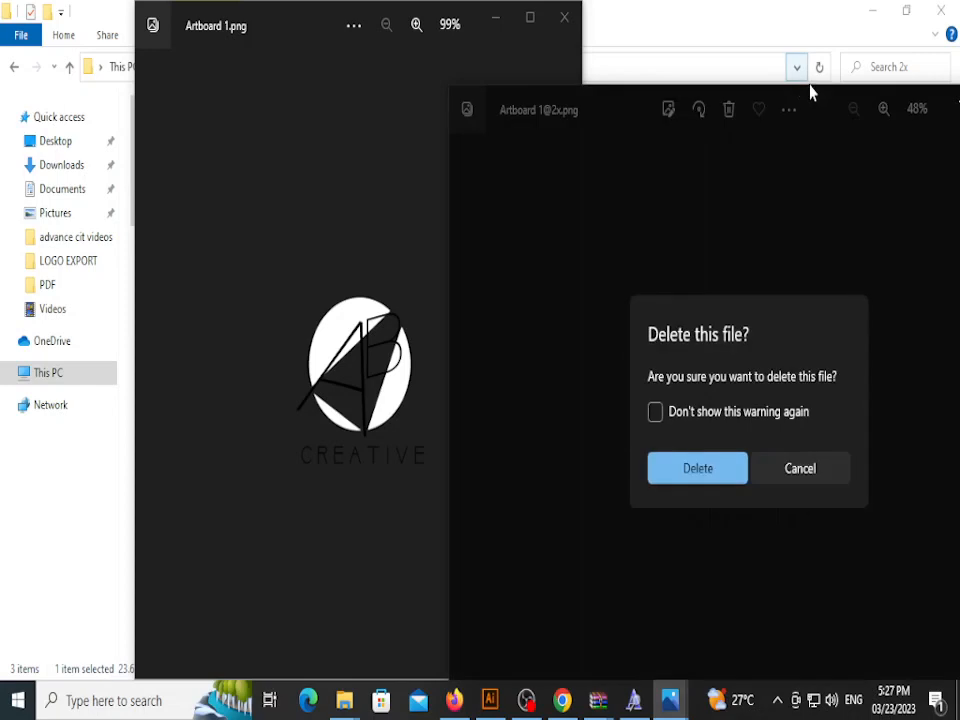
left_click(797, 470)
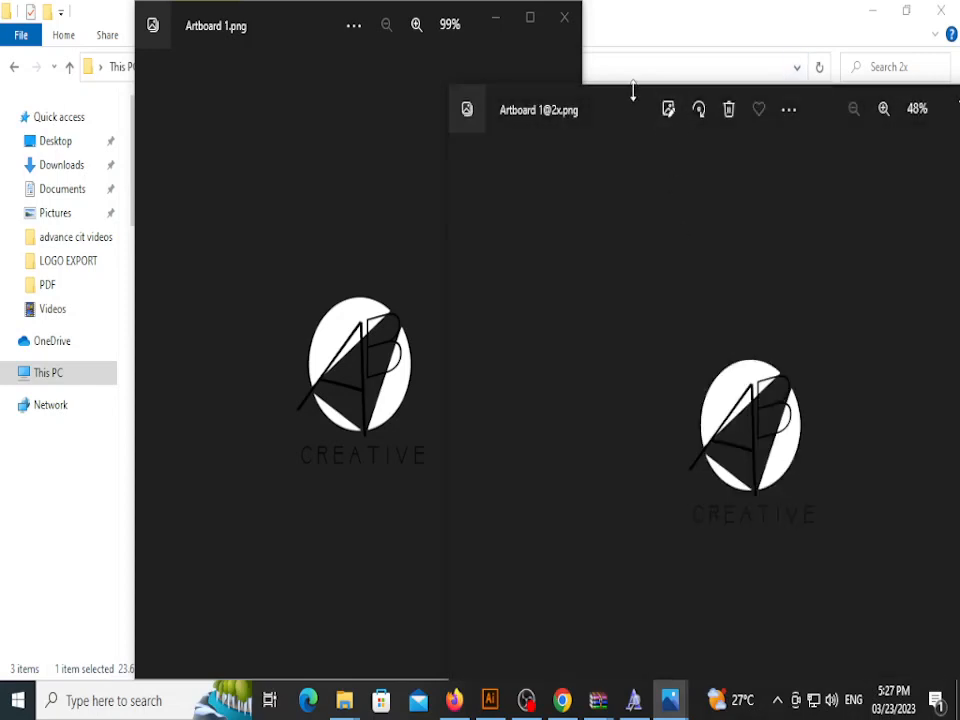
left_click_drag(634, 90, 627, 9)
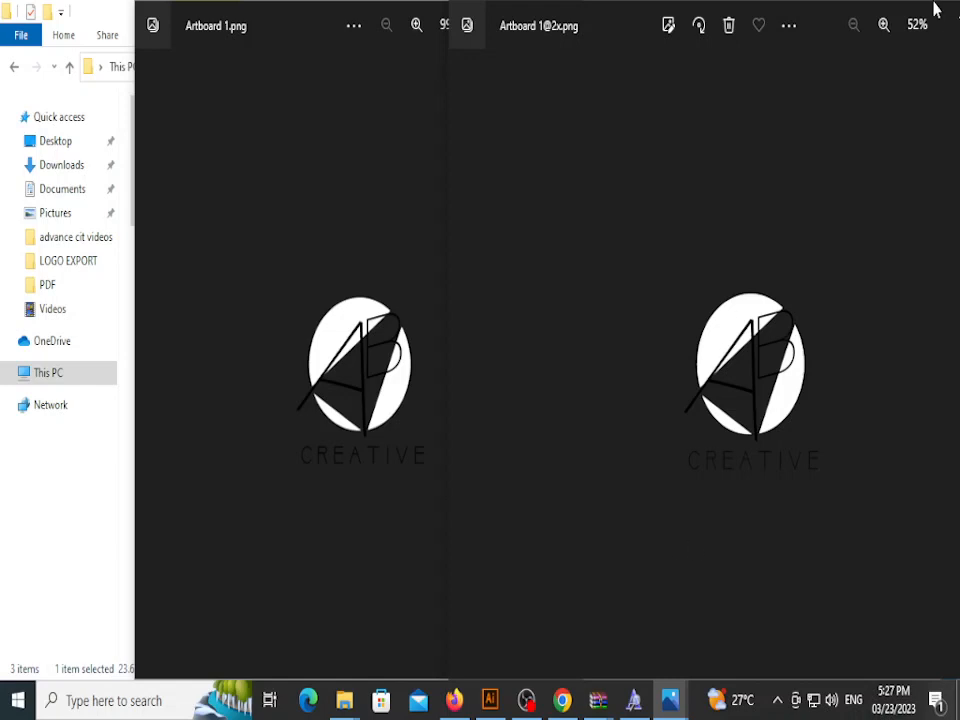
left_click_drag(655, 10, 391, 10)
left_click(733, 15)
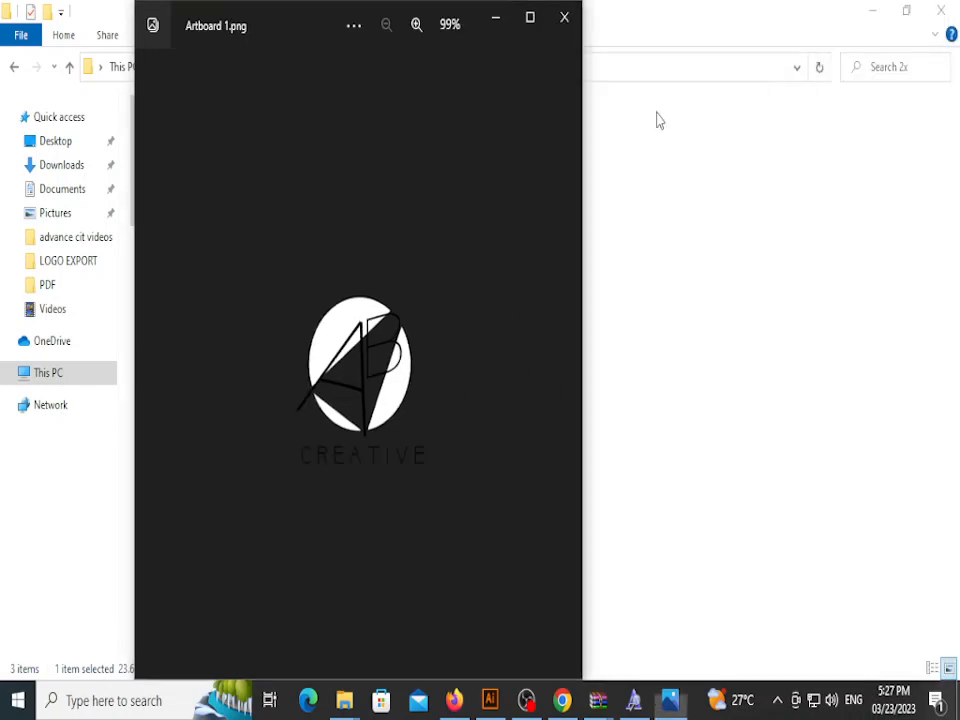
left_click(565, 17)
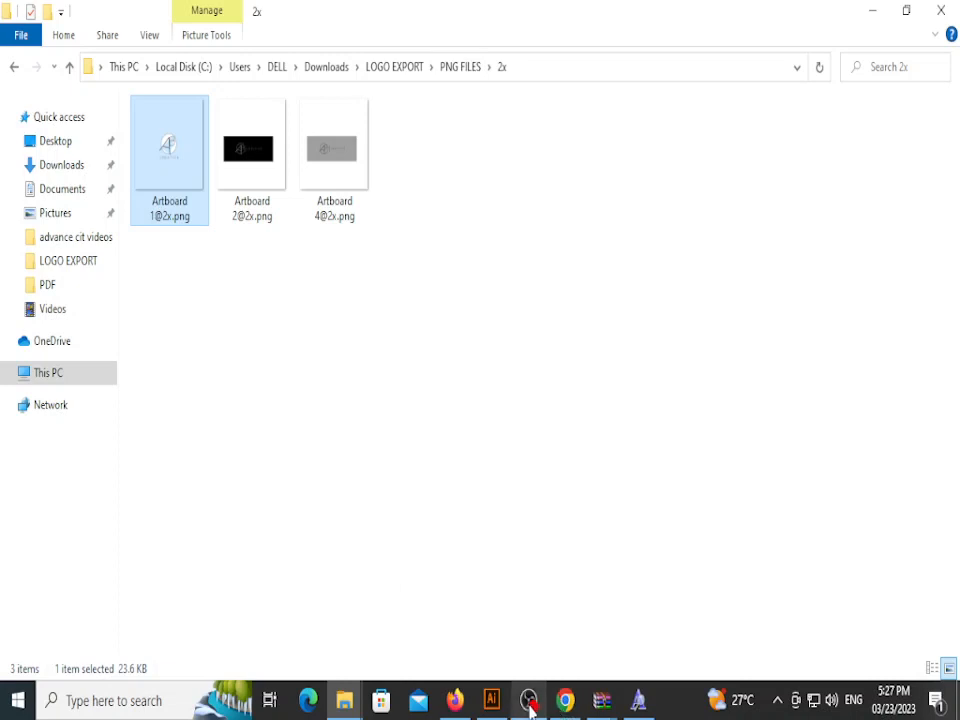
Step: Check the artboards in Illustrator and return to the exported PNGs in the 2x folder
left_click(494, 701)
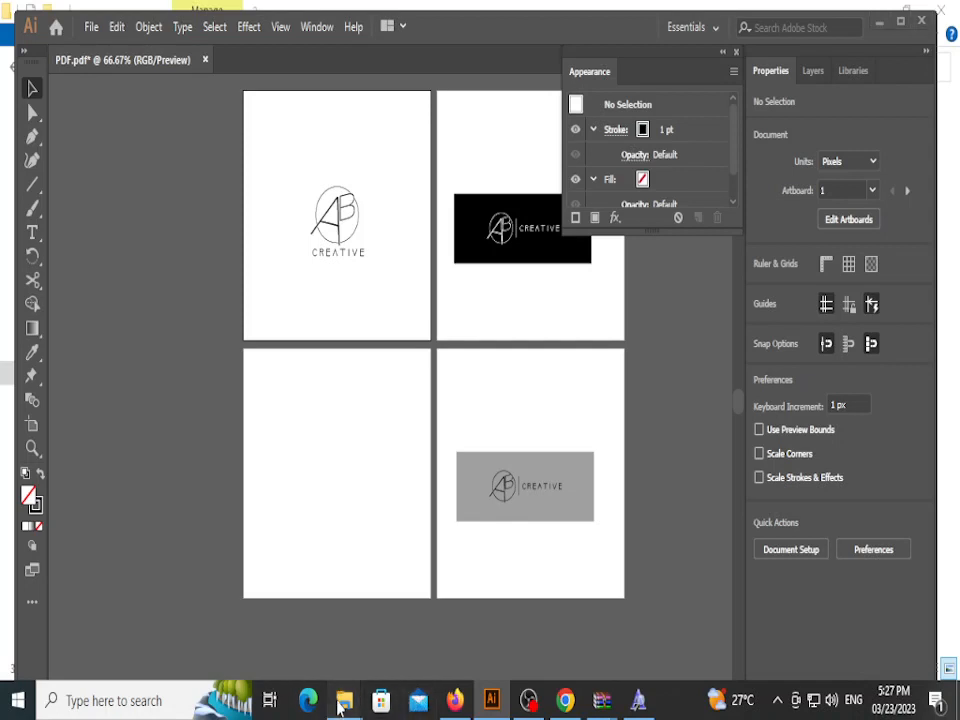
mouse_move(342, 706)
left_click(360, 634)
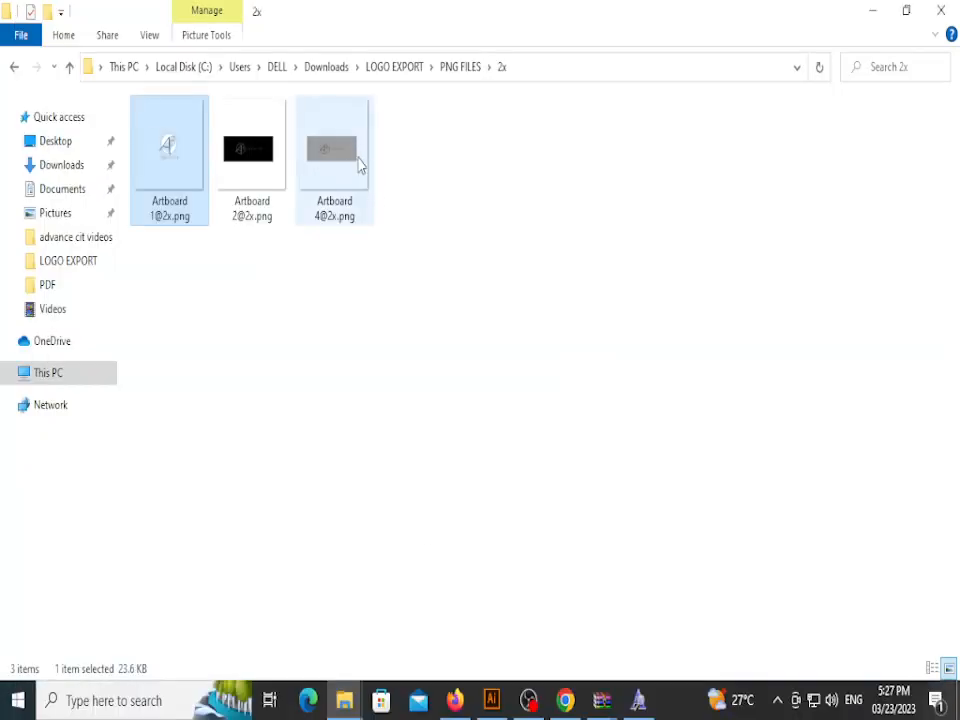
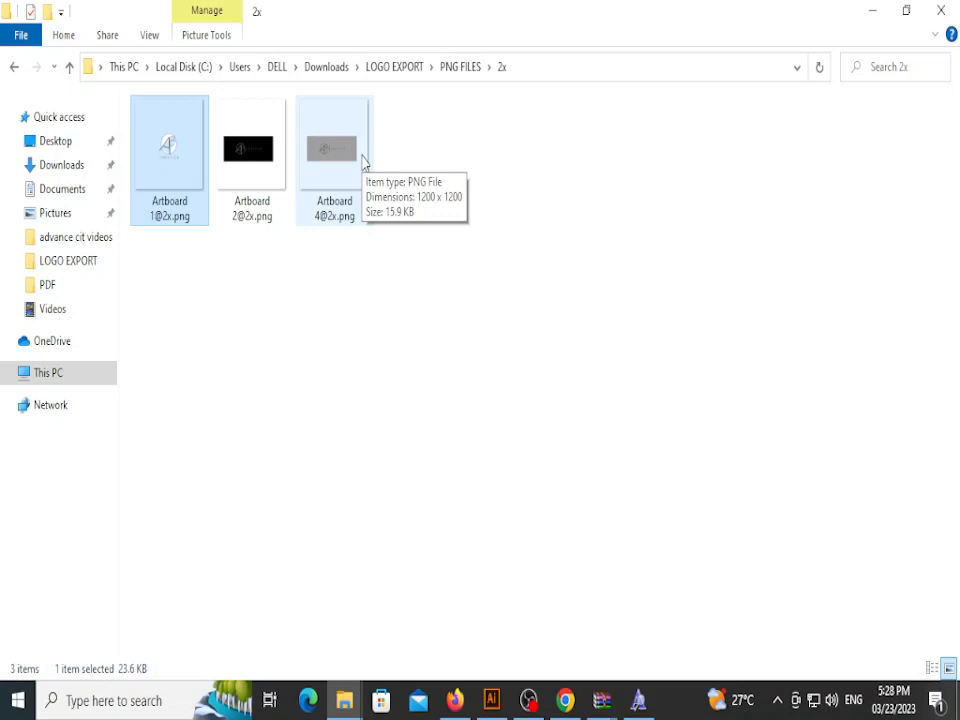
Step: Switch to Illustrator, show the Asset Export panel and move it clear of the artboards
left_click(491, 700)
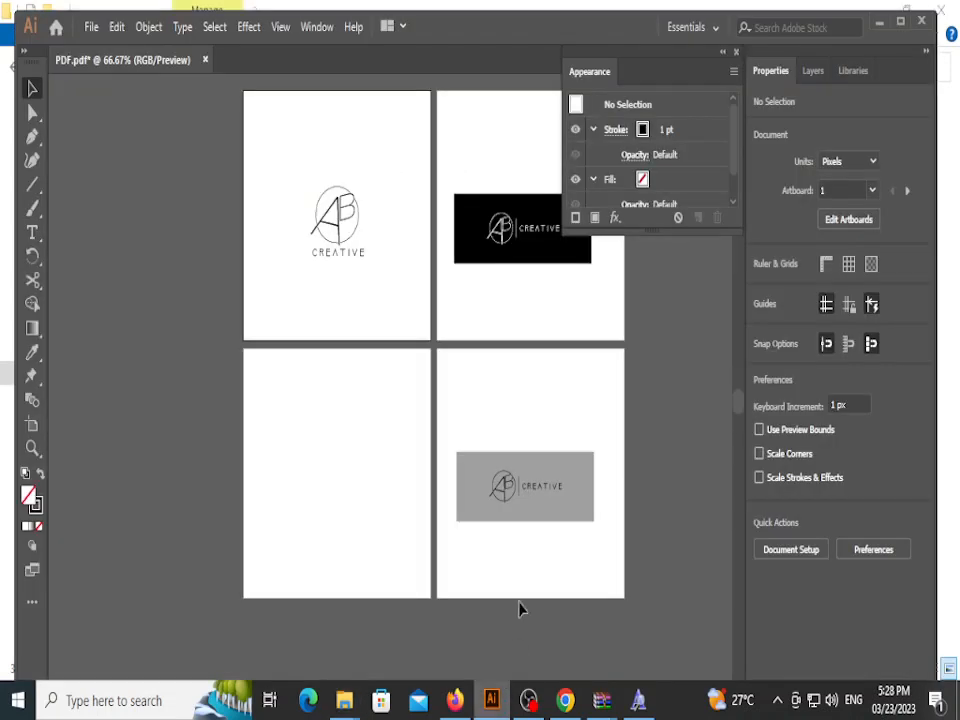
left_click(312, 28)
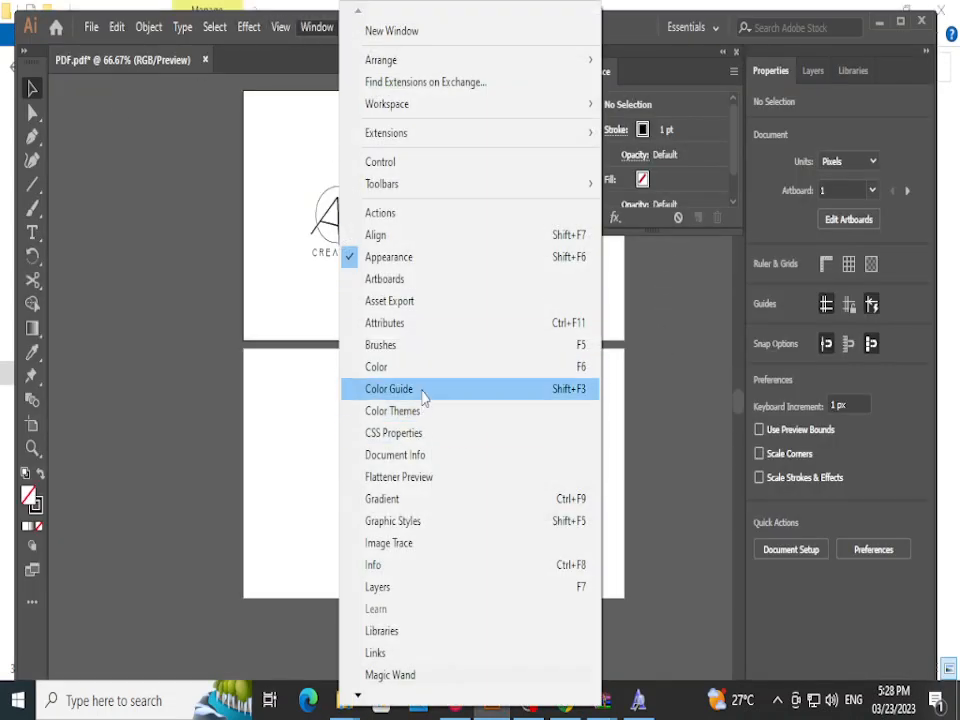
left_click(427, 301)
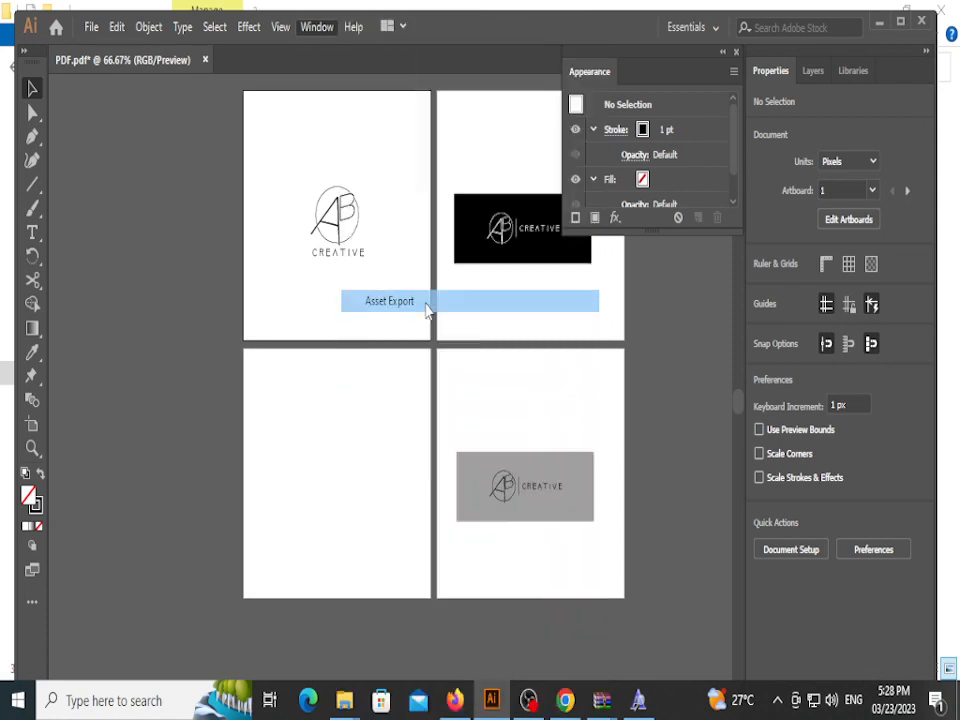
left_click_drag(626, 333, 792, 204)
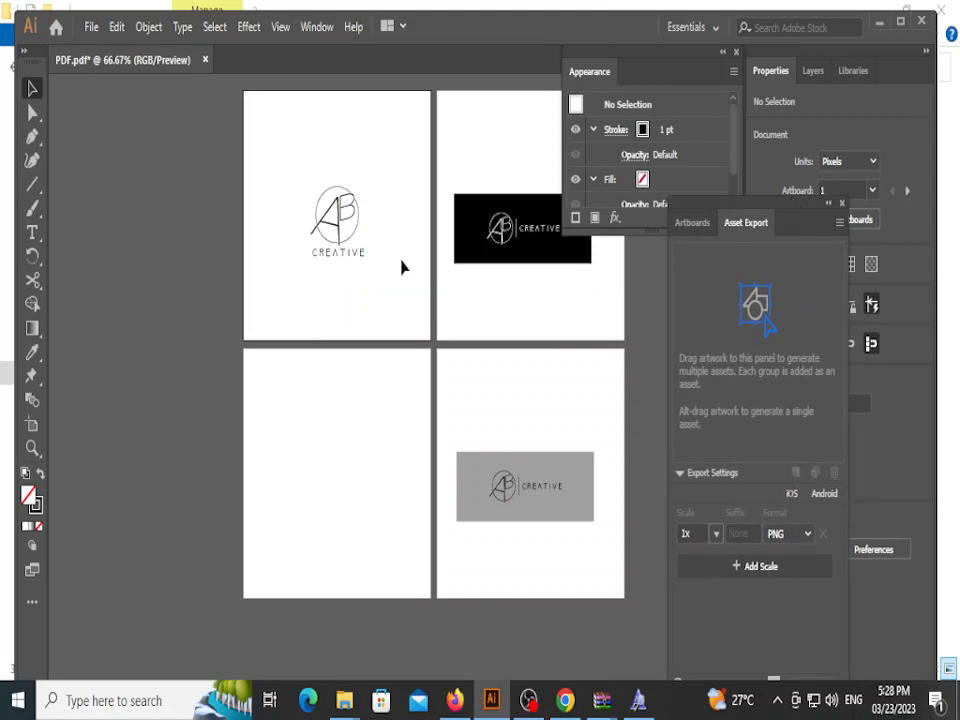
Step: Group artboard 1's AB mark with its CREATIVE text and add the group as an export asset
left_click_drag(362, 236, 410, 276)
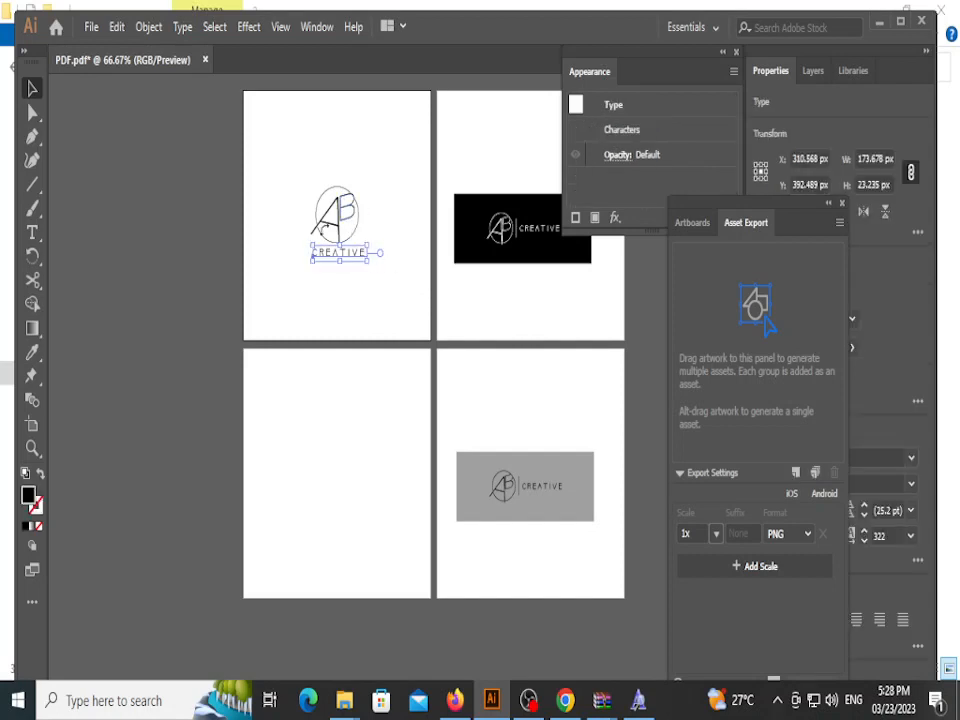
left_click_drag(279, 161, 380, 291)
key("ctrl+g")
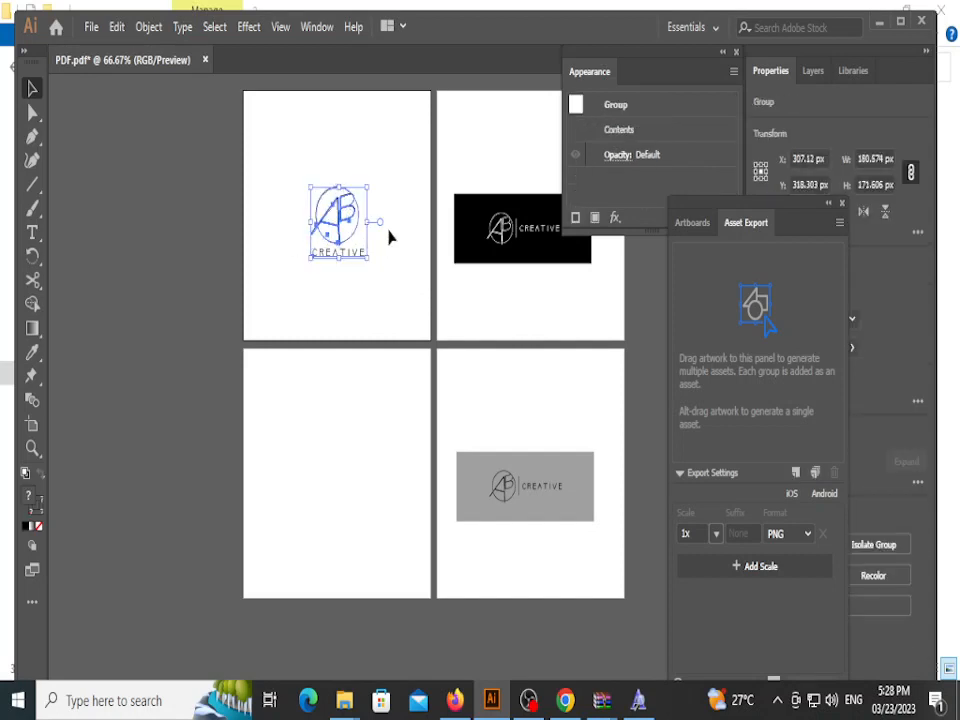
left_click(388, 236)
left_click_drag(348, 212, 776, 332)
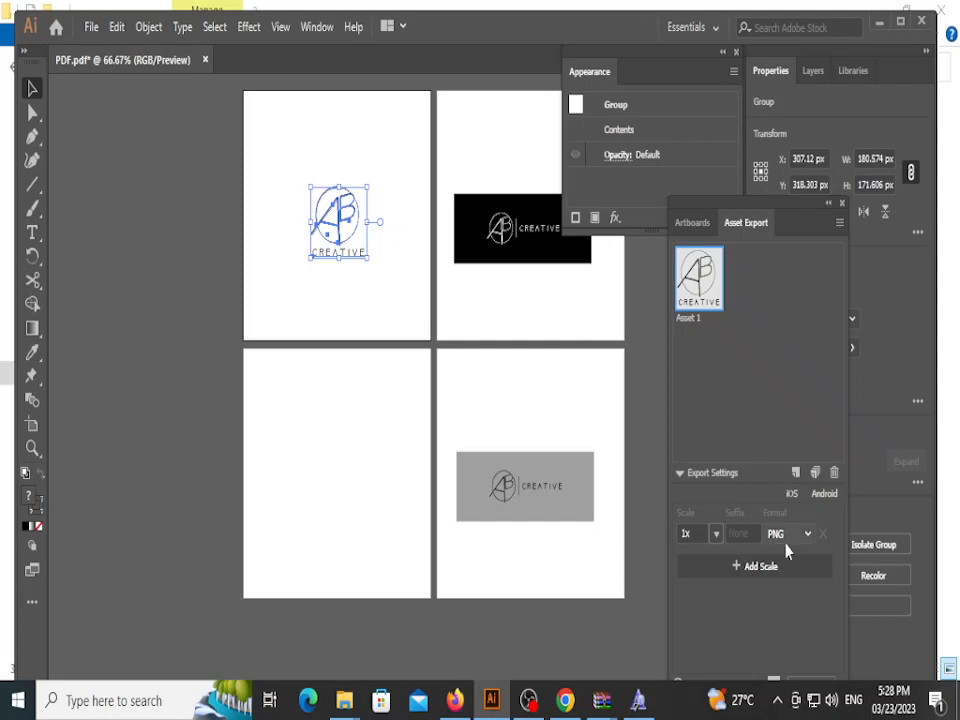
Step: Move the Asset Export panel up until its export controls are reachable and open the Export for Screens settings
left_click_drag(787, 215, 752, 100)
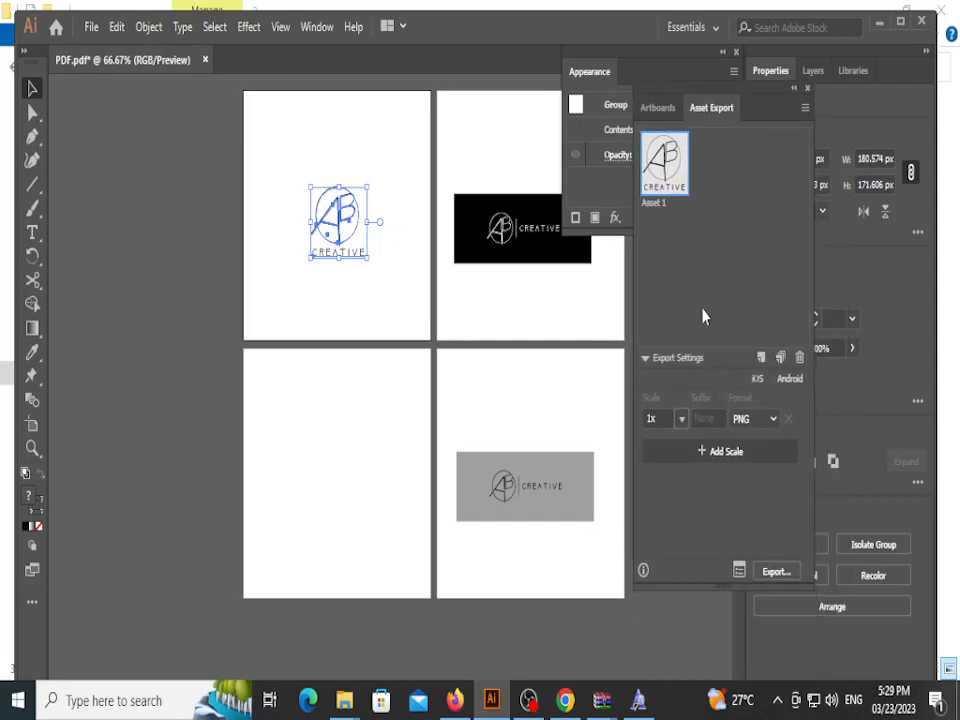
left_click(739, 570)
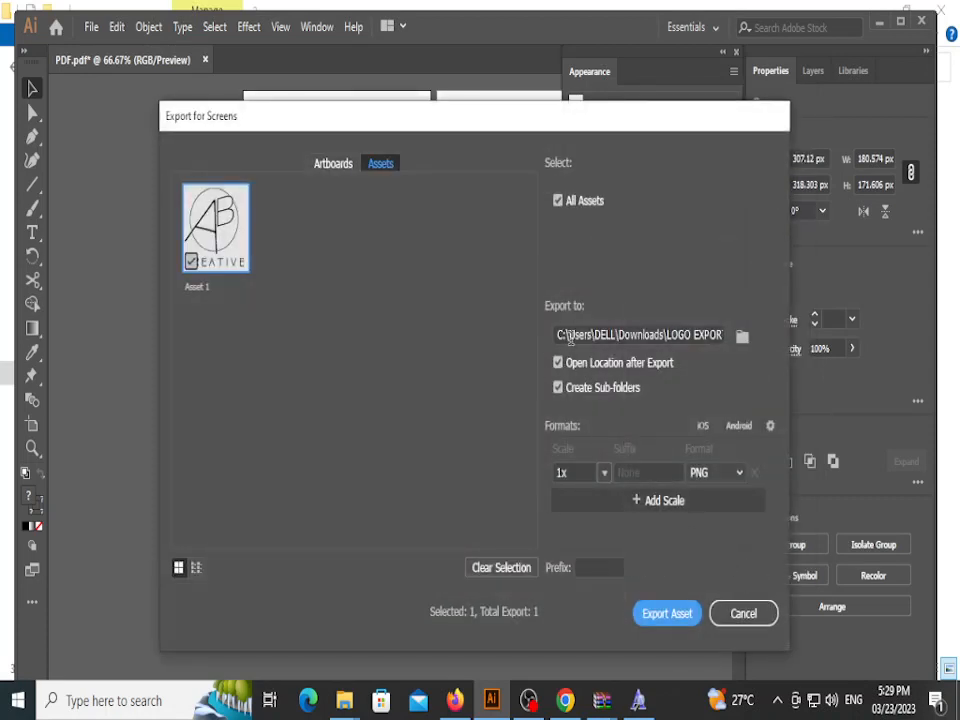
mouse_move(577, 339)
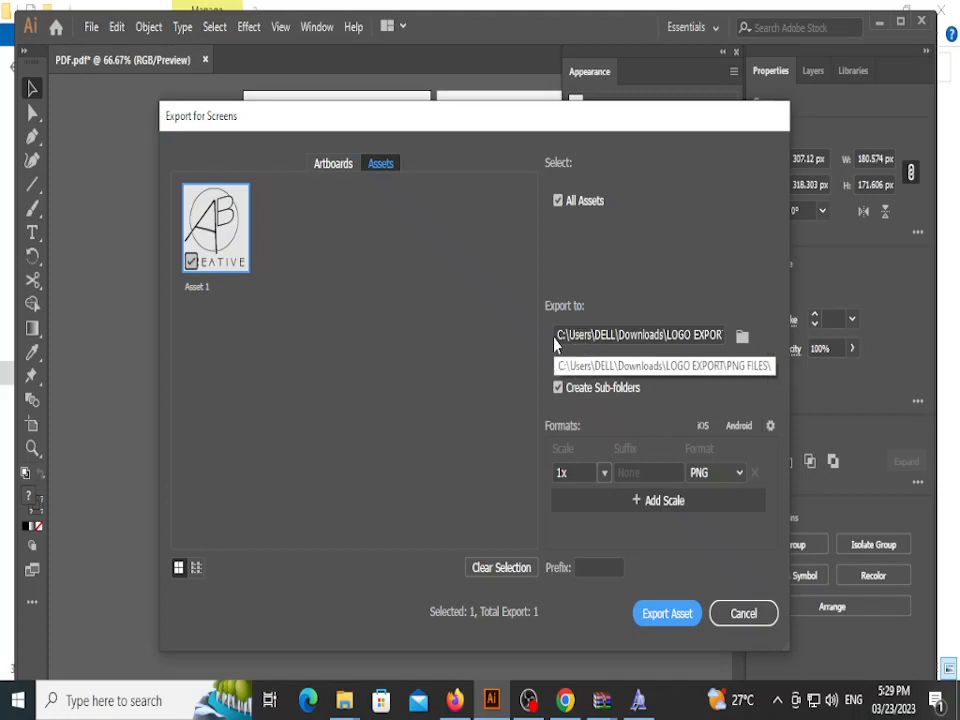
Step: Export the logo asset as a 1x PNG into a new folder named ASSETES inside LOGO EXPORT
left_click(742, 336)
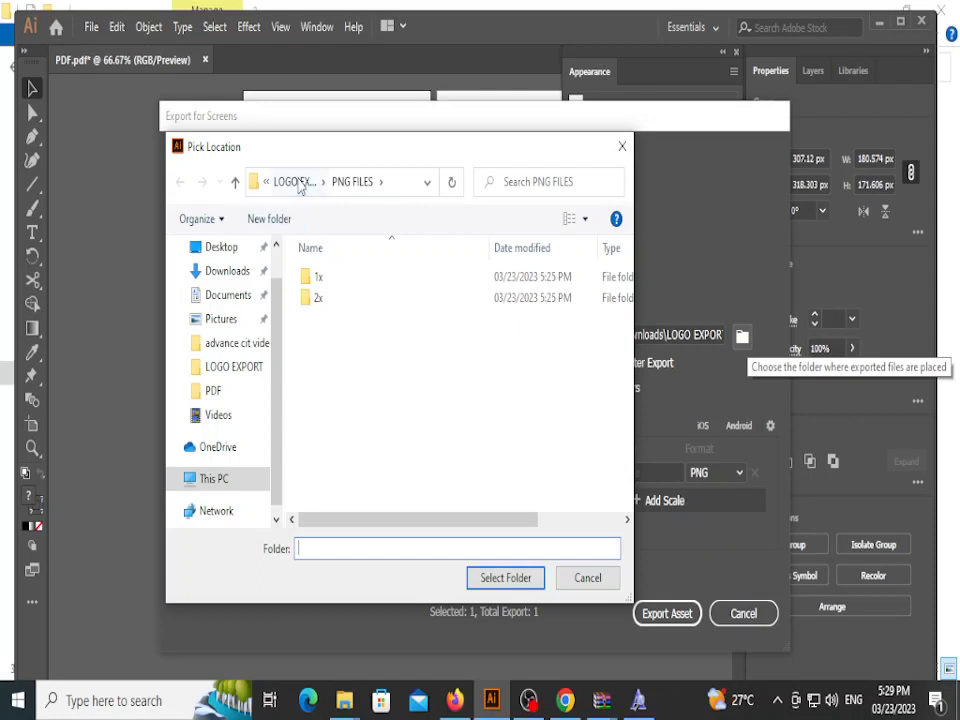
left_click(235, 181)
left_click(268, 219)
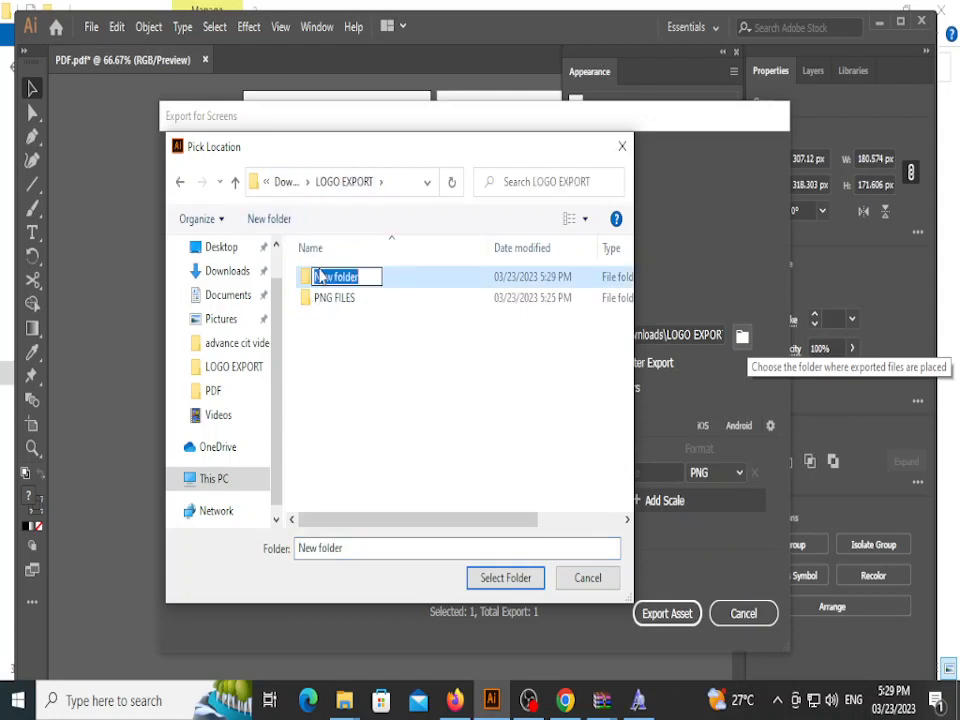
type("EXPOR")
key("BackSpace")
key("BackSpace")
key("BackSpace")
key("BackSpace")
key("BackSpace")
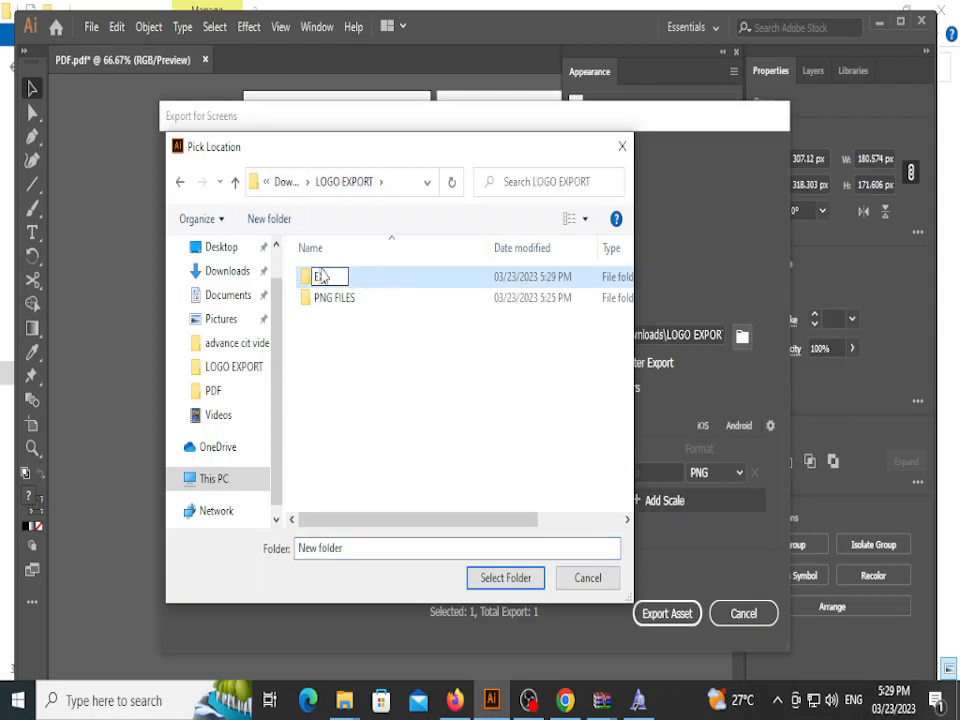
type("ASSETES")
key("Return")
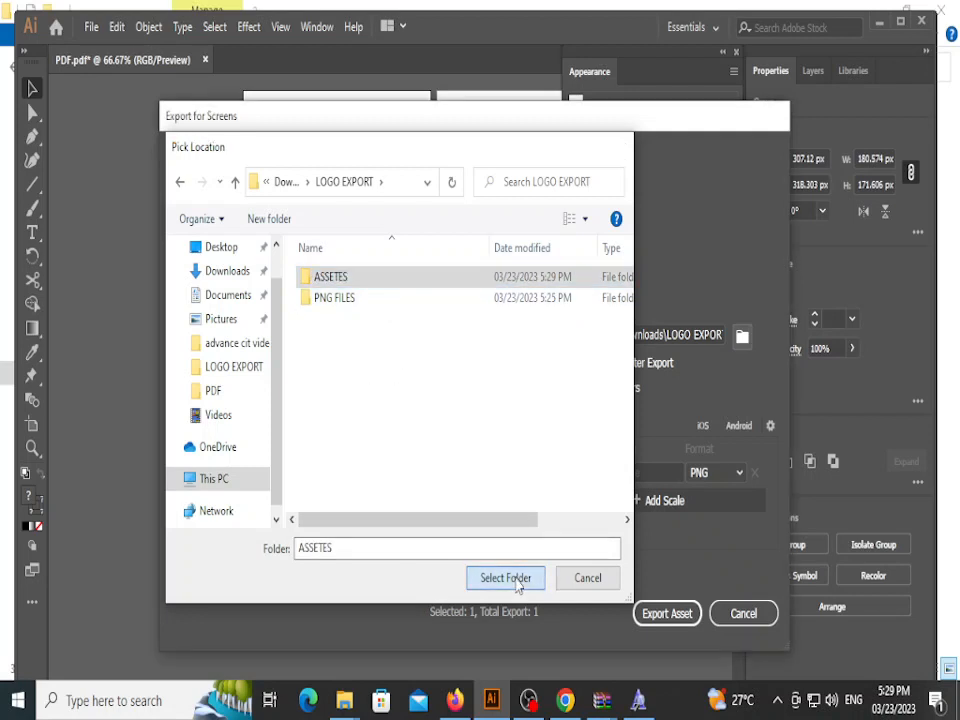
left_click(515, 580)
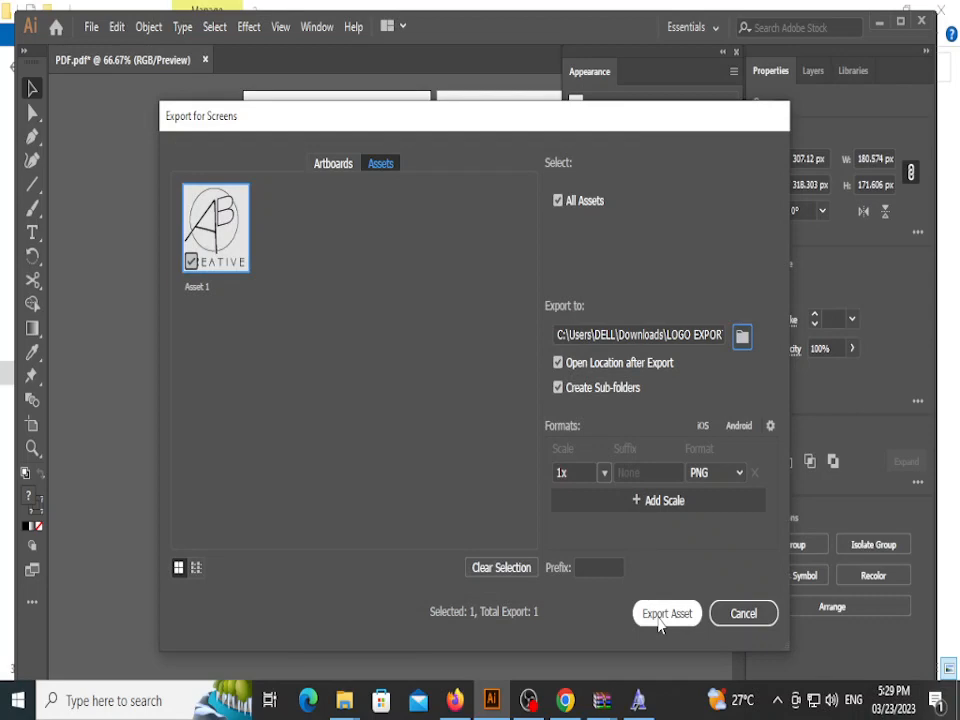
left_click(659, 622)
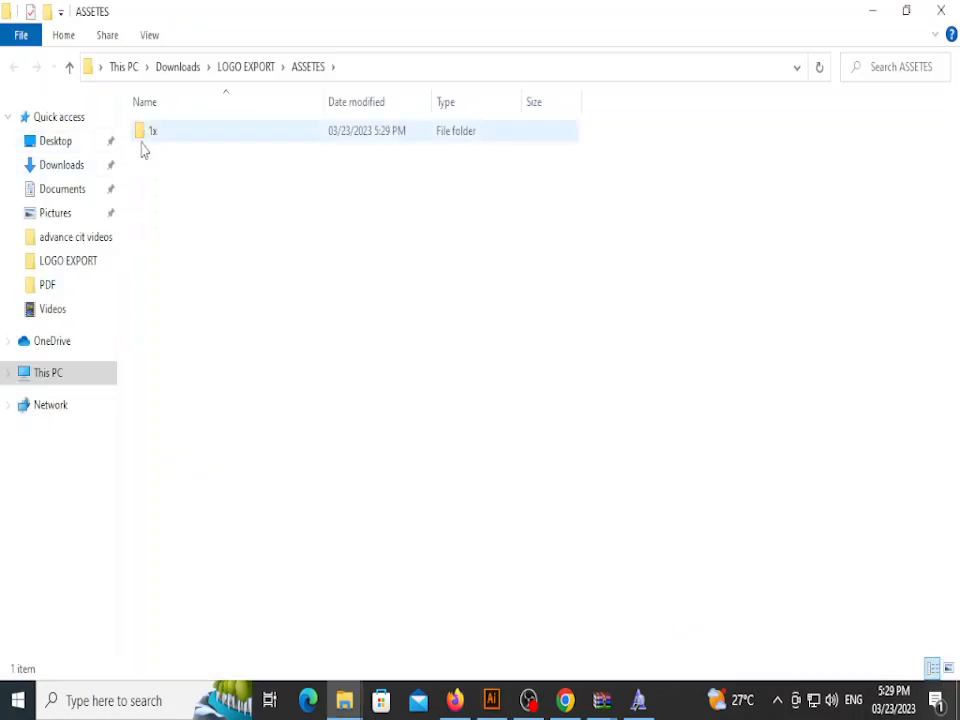
Step: Open Asset 1.png from the exported 1x folder, inspect it maximized and enlarged, and close the viewer
double_click(143, 138)
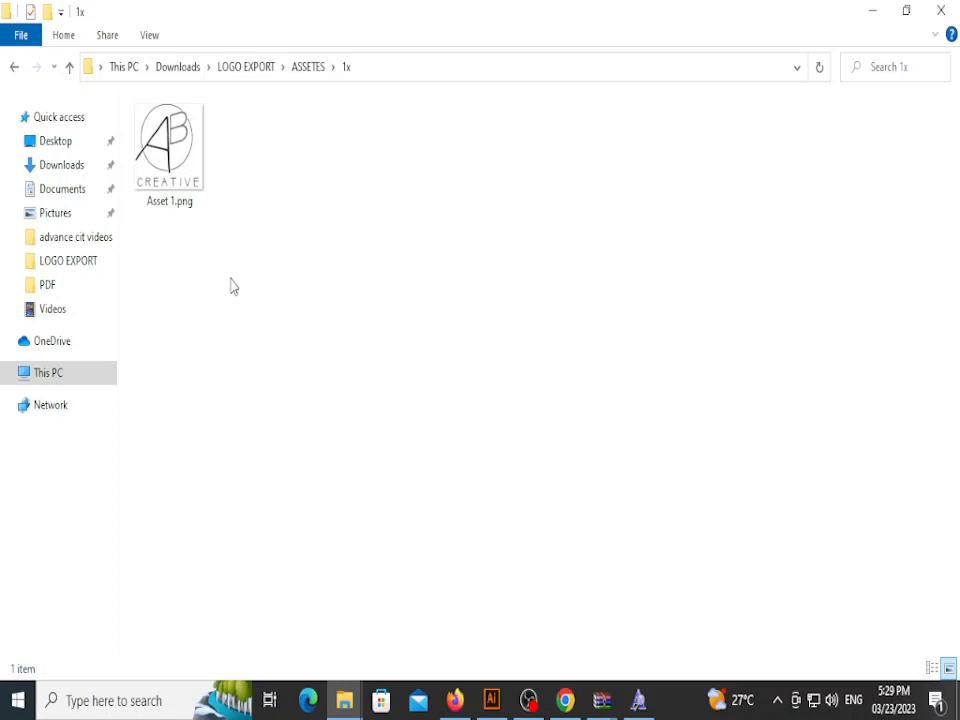
double_click(195, 166)
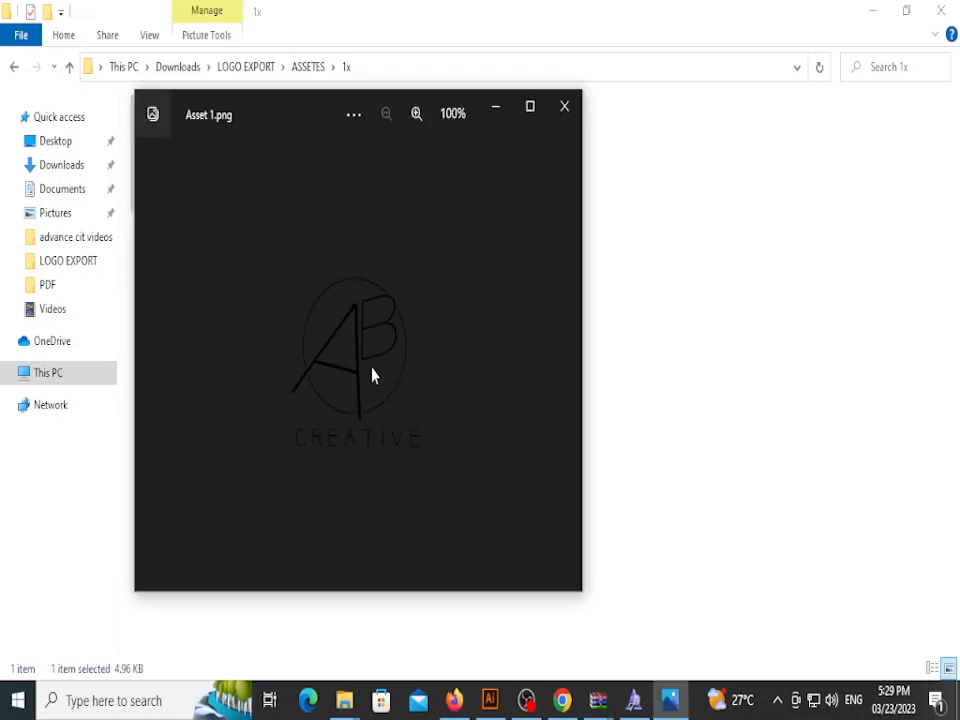
left_click(530, 107)
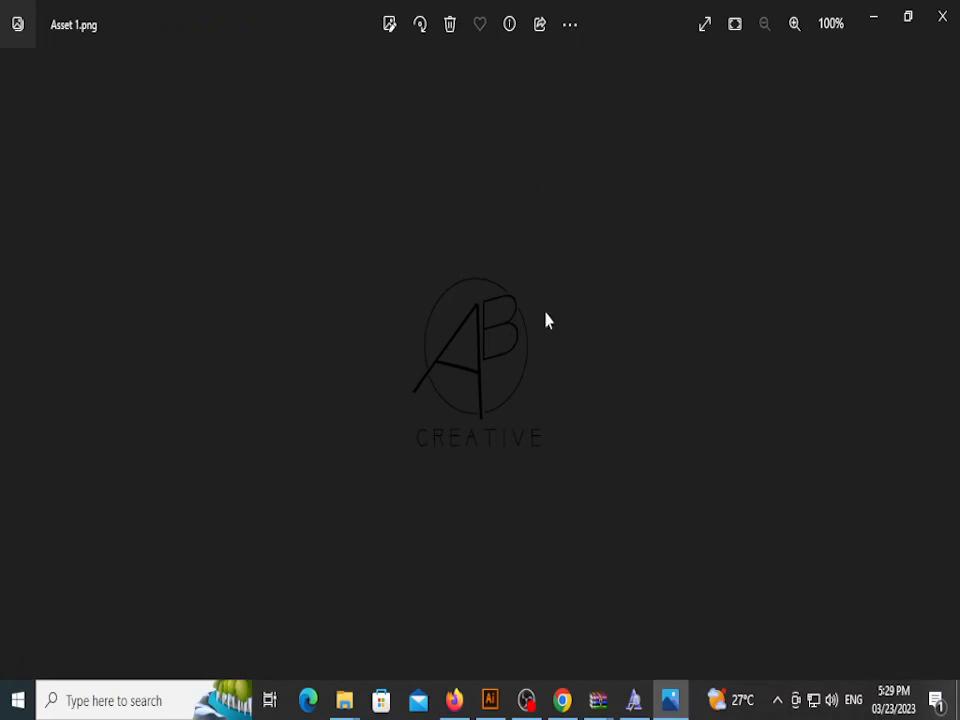
scroll(516, 304, "up", 4)
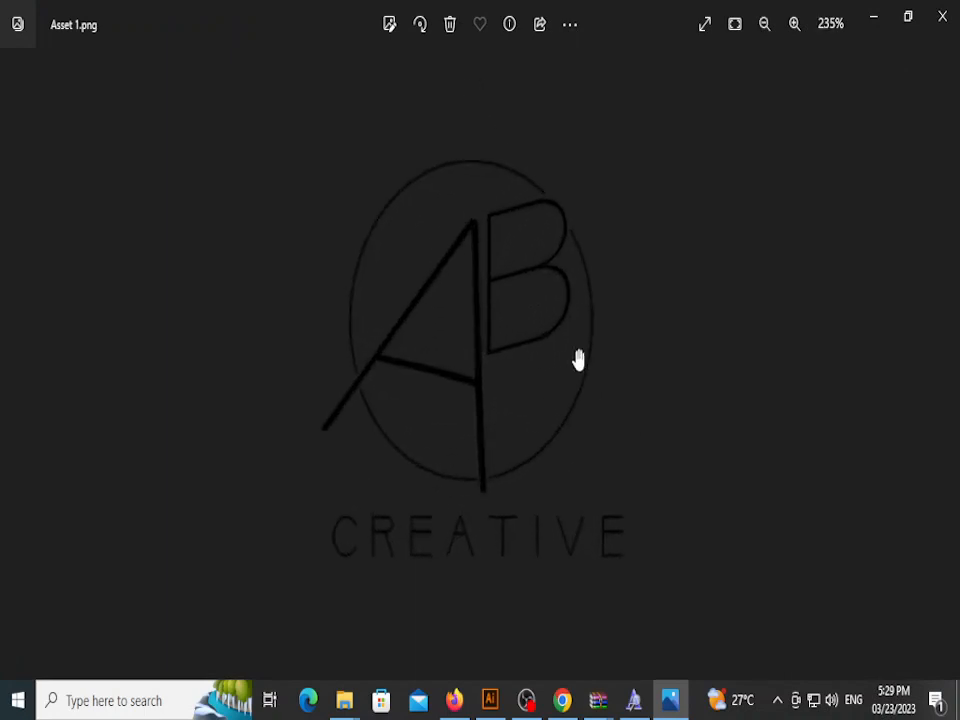
scroll(560, 352, "up", 3)
scroll(559, 355, "down", 5)
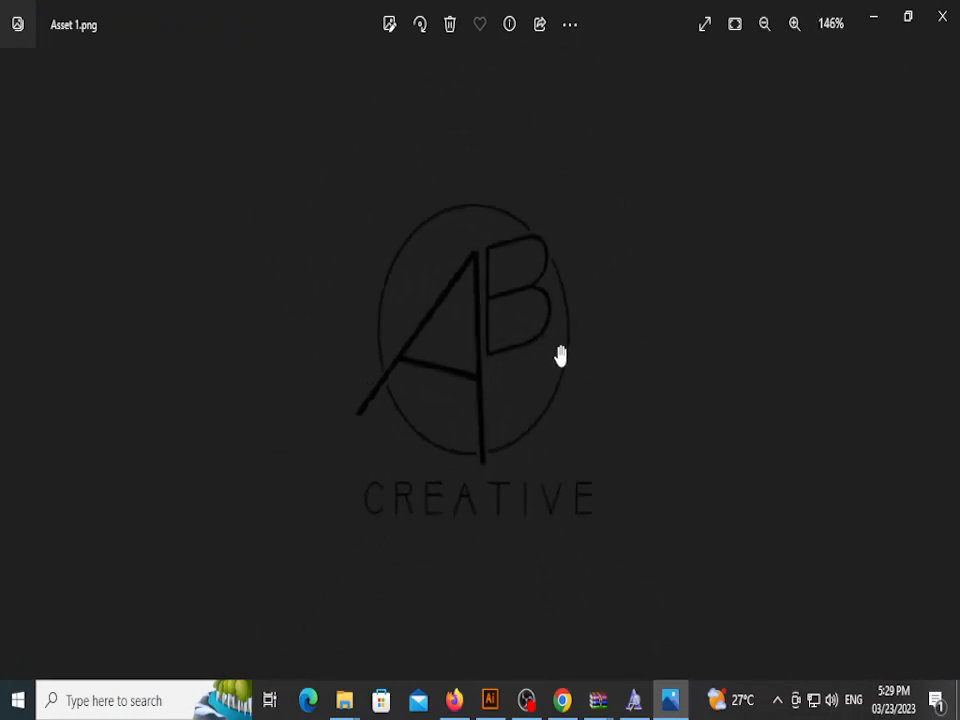
scroll(560, 355, "down", 2)
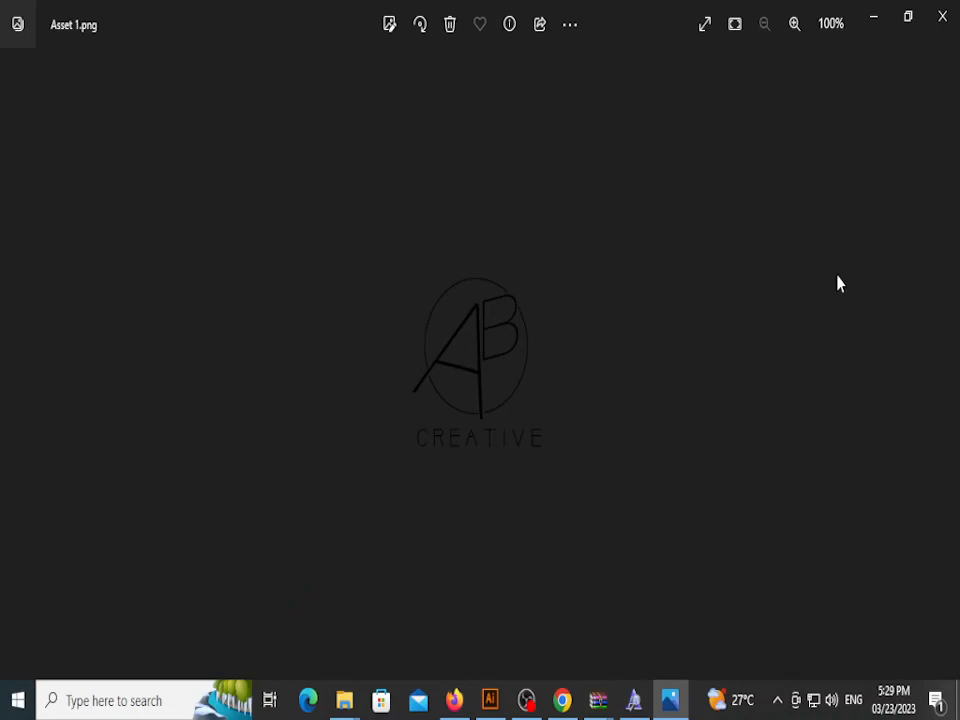
left_click(942, 16)
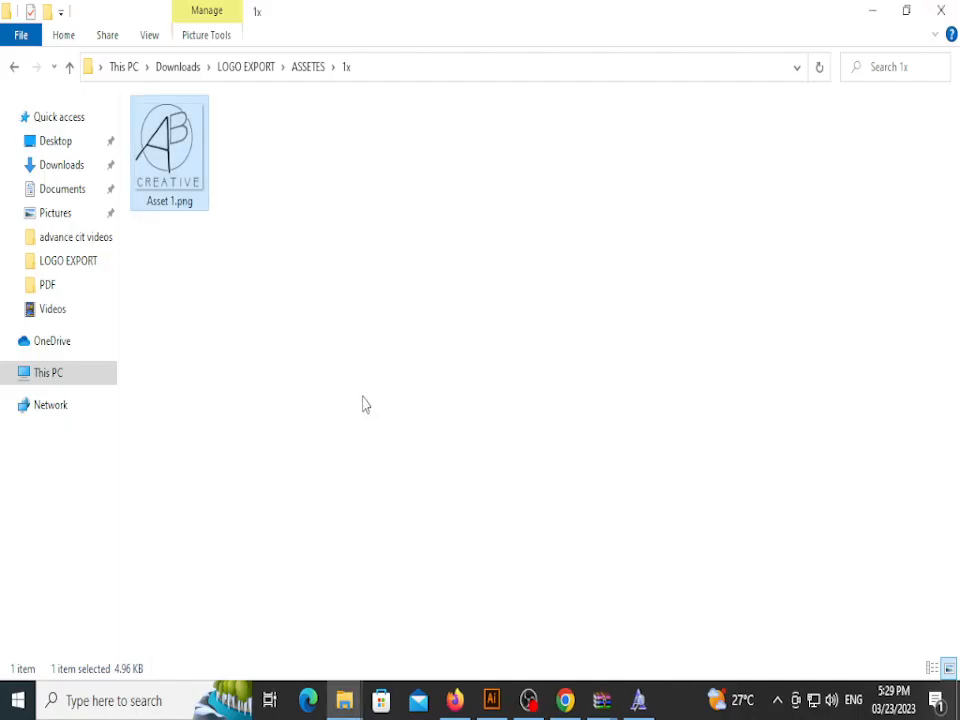
left_click(363, 404)
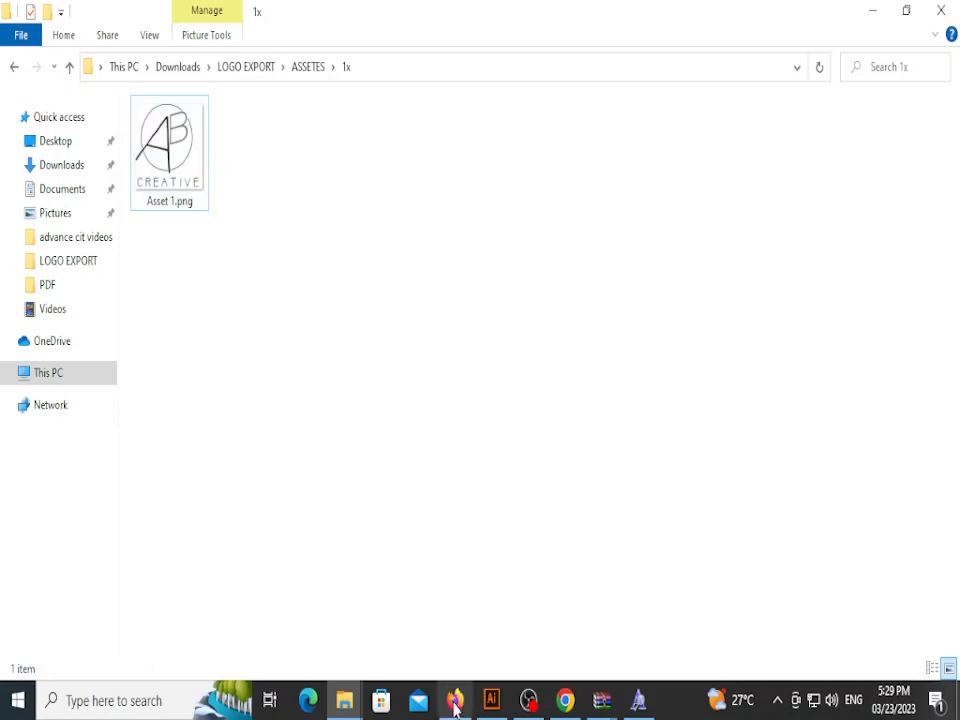
Step: Launch Photoshop and open security.psd from the recent files
mouse_move(498, 703)
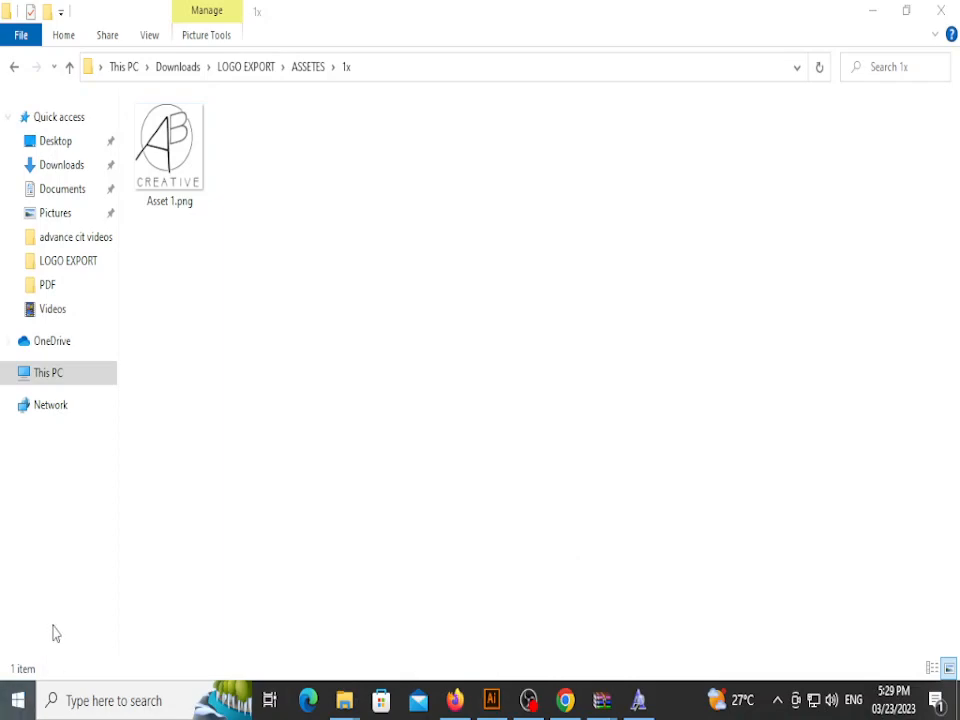
left_click(18, 700)
left_click(128, 497)
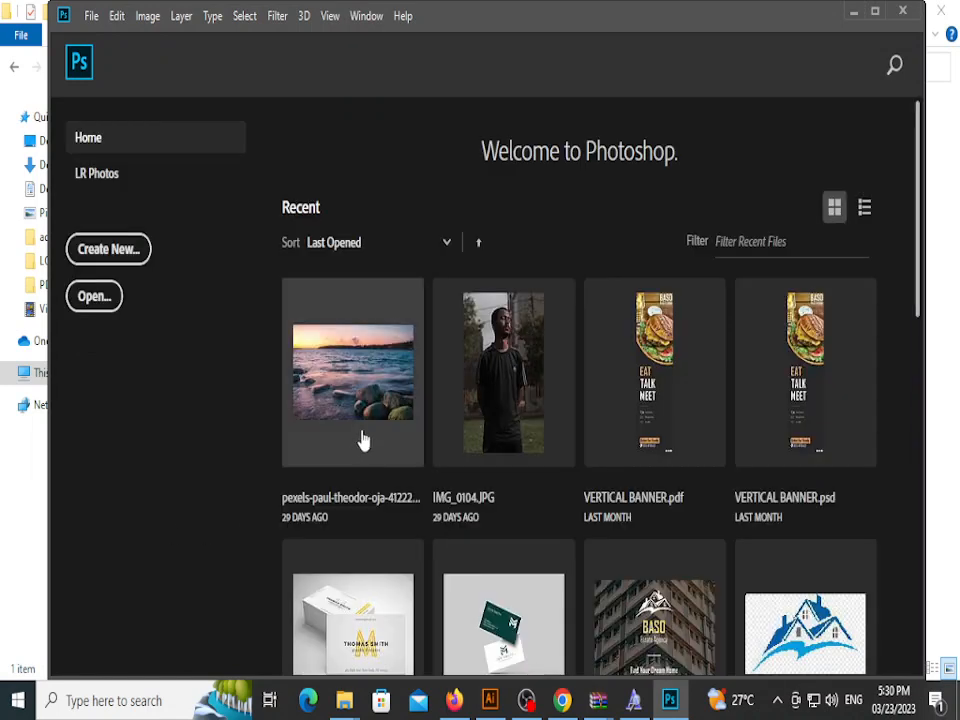
scroll(486, 435, "down", 3)
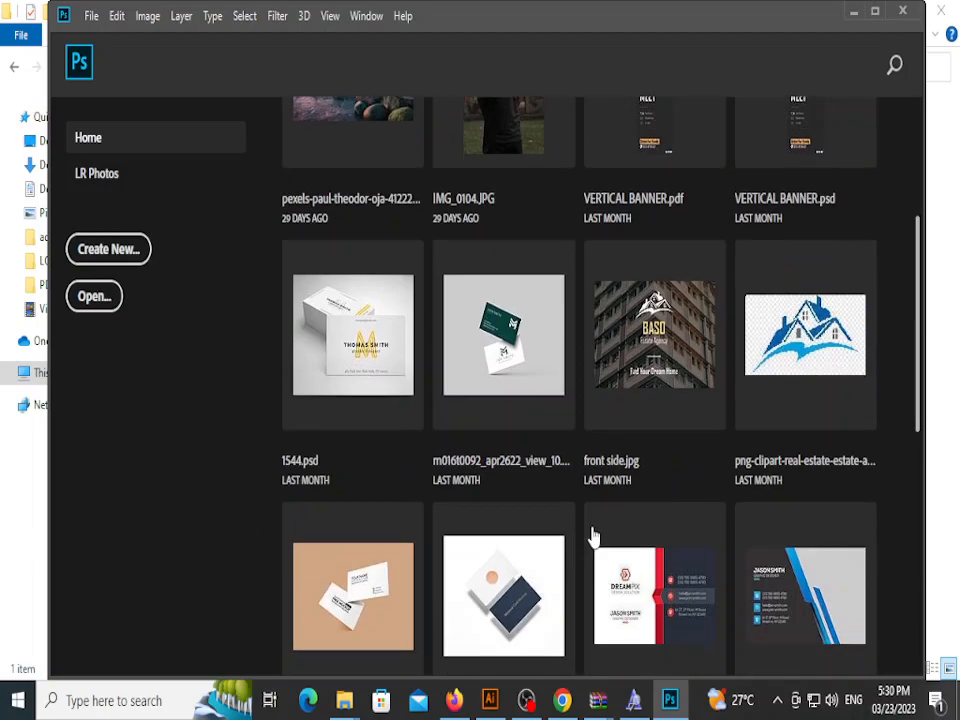
scroll(591, 536, "up", 3)
scroll(600, 435, "down", 1)
scroll(677, 478, "down", 3)
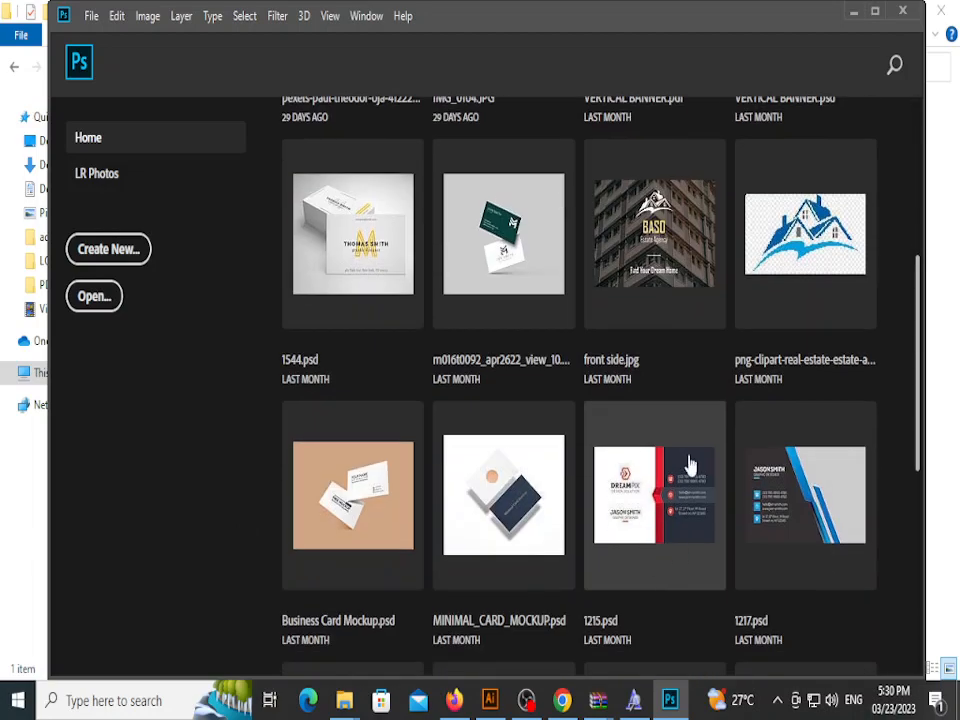
scroll(621, 426, "down", 3)
scroll(680, 478, "down", 1)
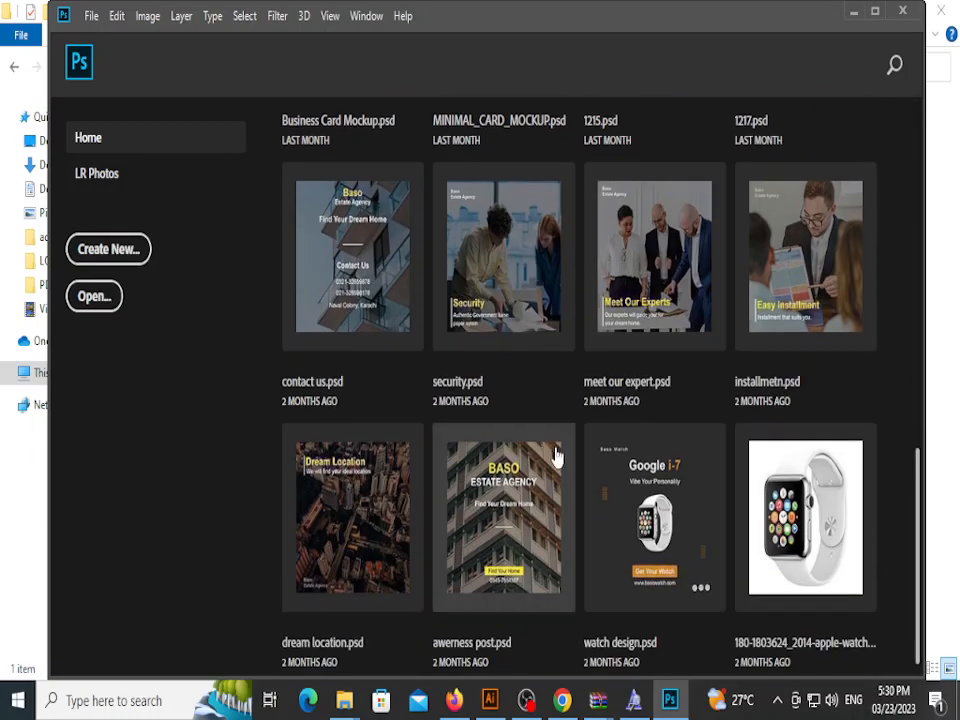
scroll(555, 454, "up", 2)
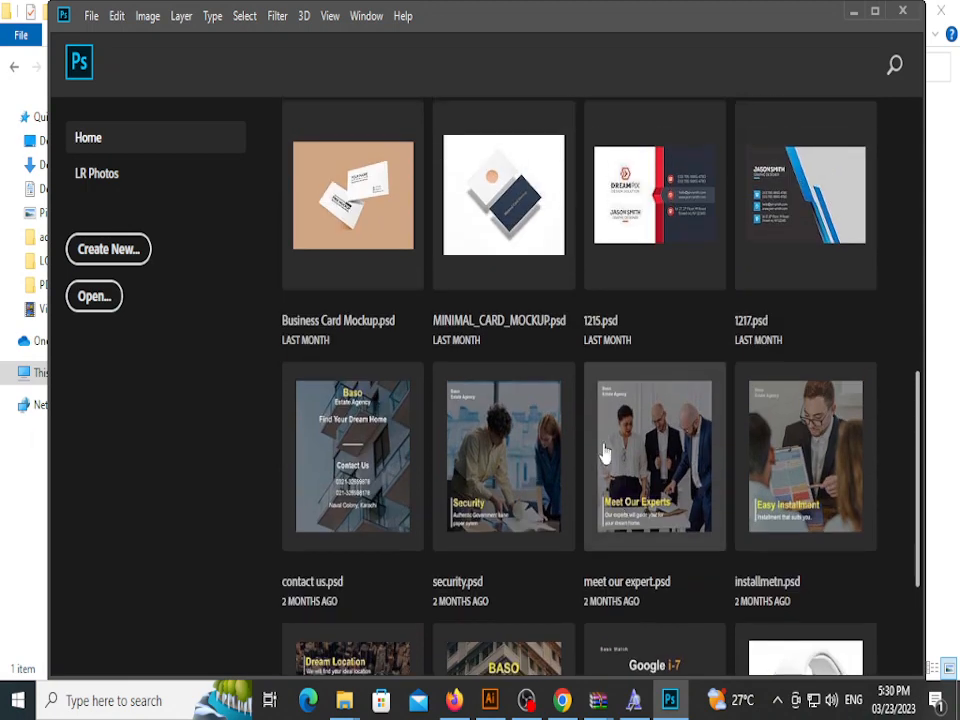
left_click(525, 457)
Step: Delete the Baso Estate Agency text from the design and switch to the ASSETES 1x folder in File Explorer
left_click(232, 178)
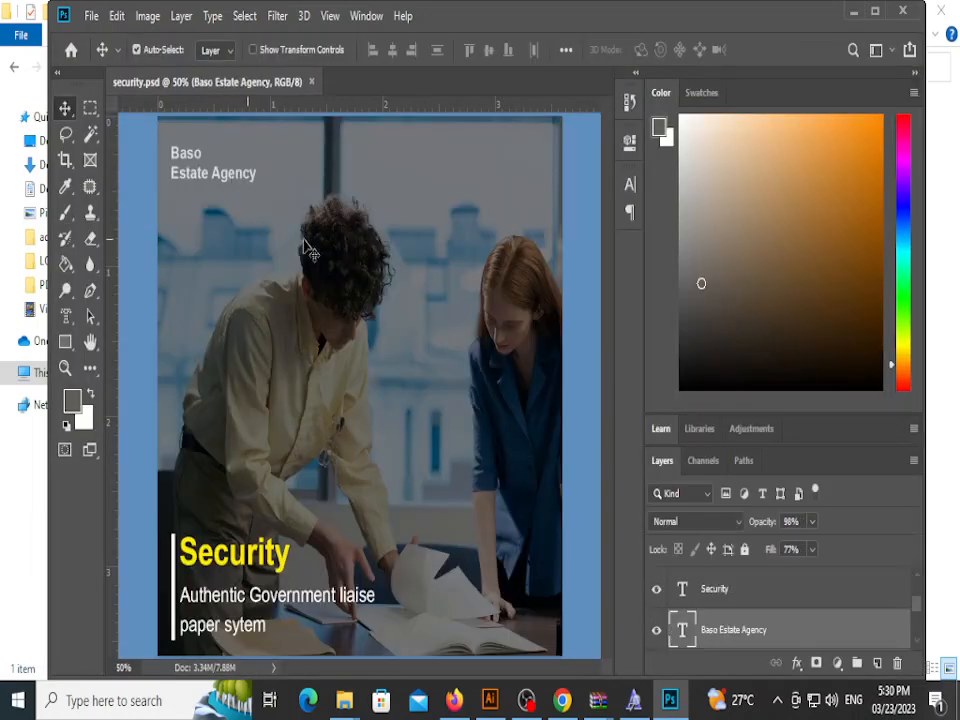
key("Delete")
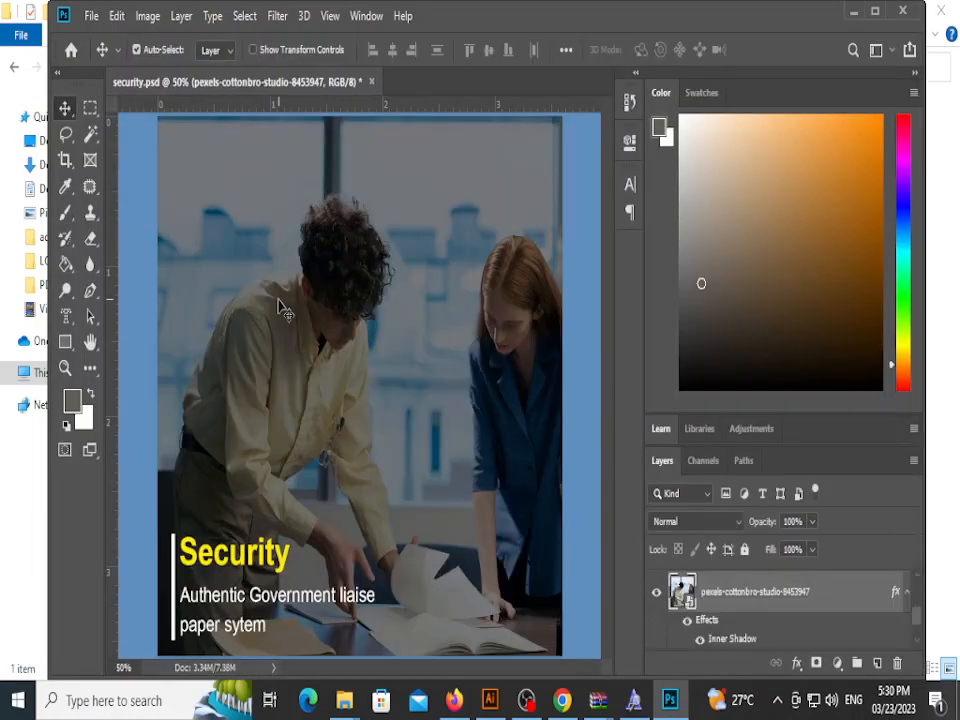
mouse_move(344, 712)
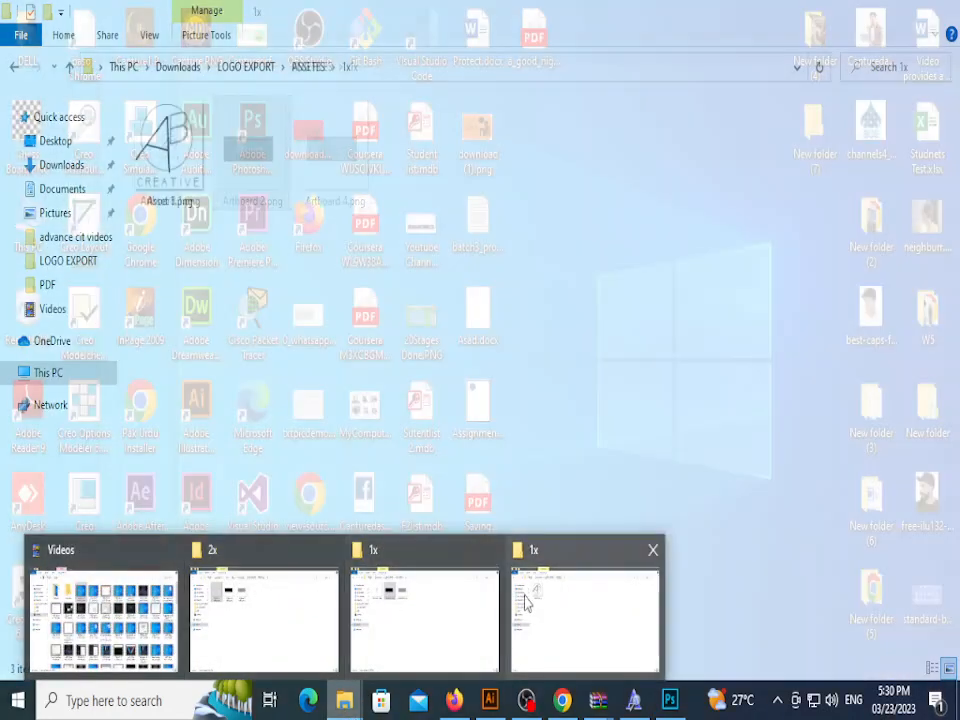
left_click(527, 601)
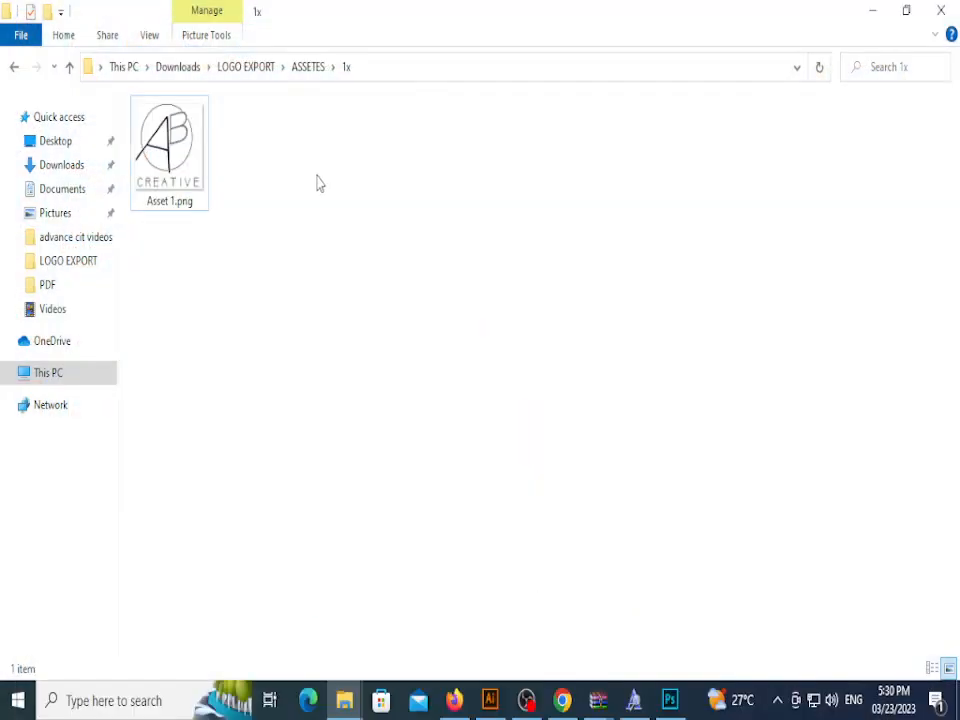
Step: Place Asset 1.png into security.psd, scaled to about 19% beside the man's head, and commit the placement
left_click(152, 150)
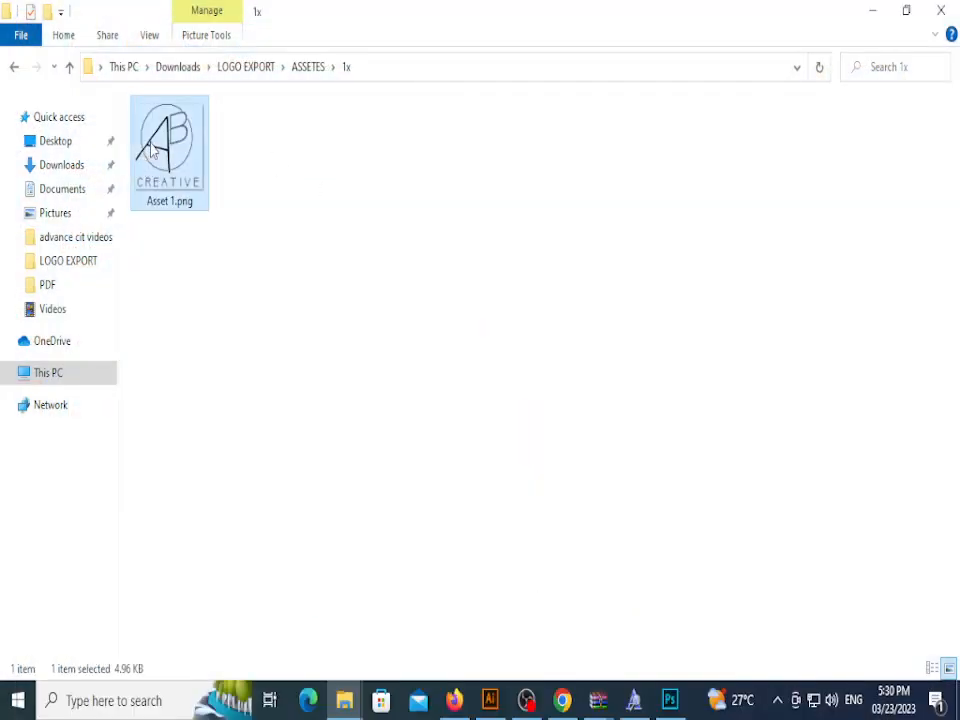
left_click_drag(152, 150, 431, 370)
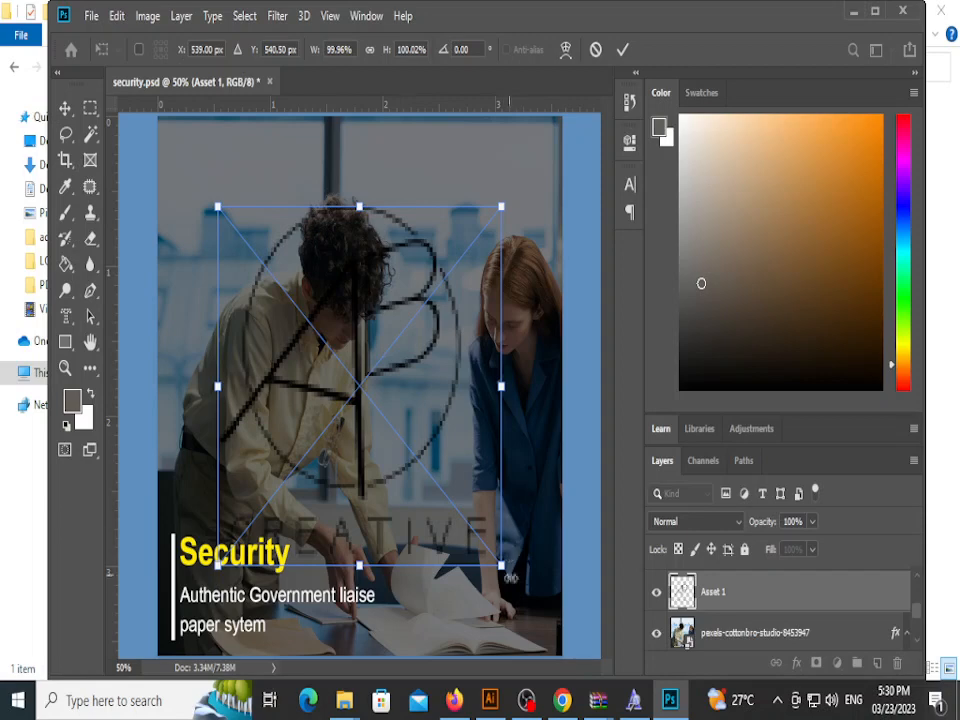
left_click_drag(502, 567, 275, 302)
left_click_drag(268, 292, 271, 278)
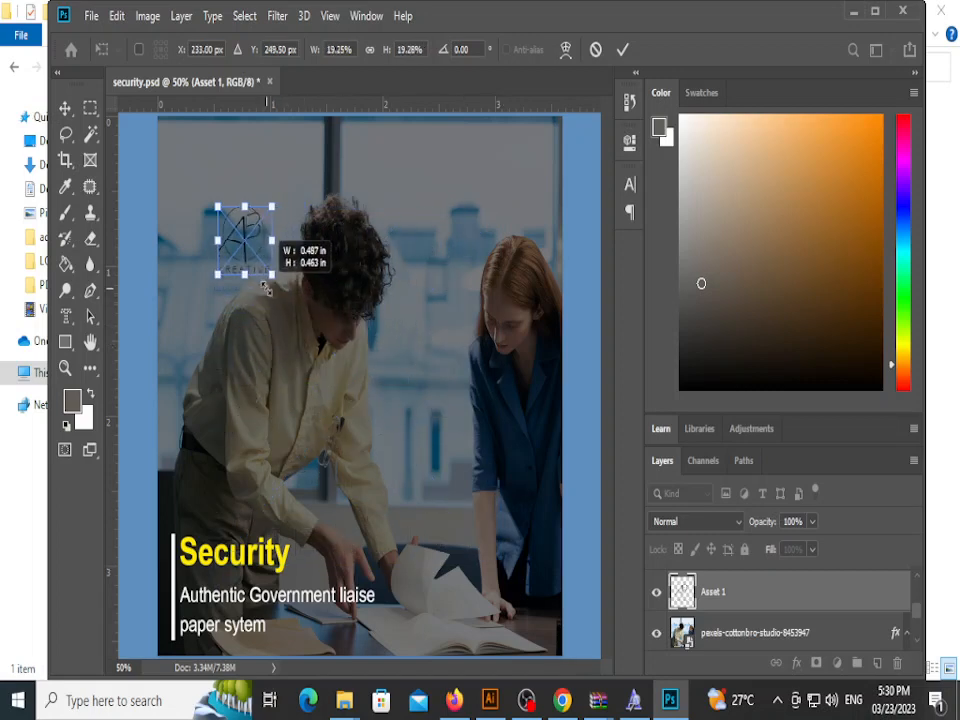
left_click(621, 49)
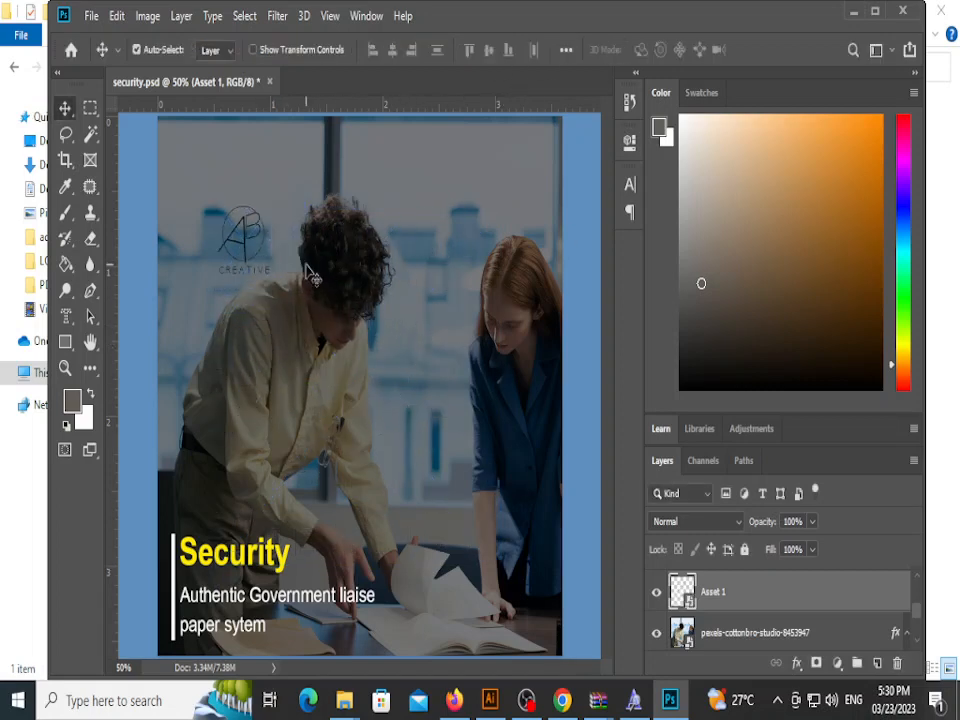
Step: Switch to File Explorer, reopen the 1x folder inside PNG FILES and select Artboard 1.png
left_click(360, 703)
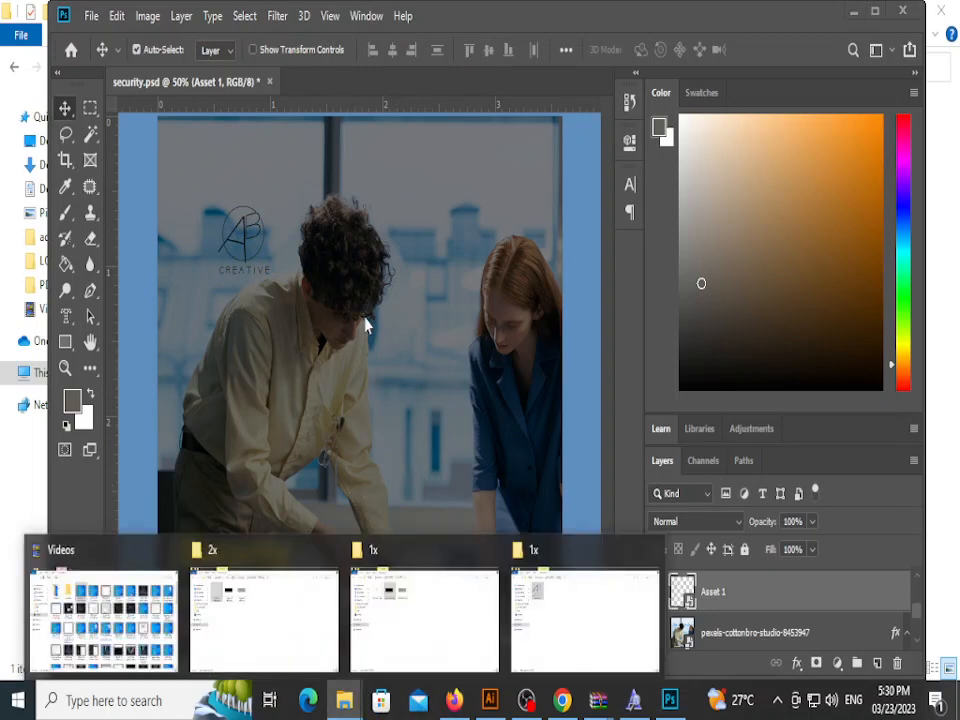
left_click(407, 615)
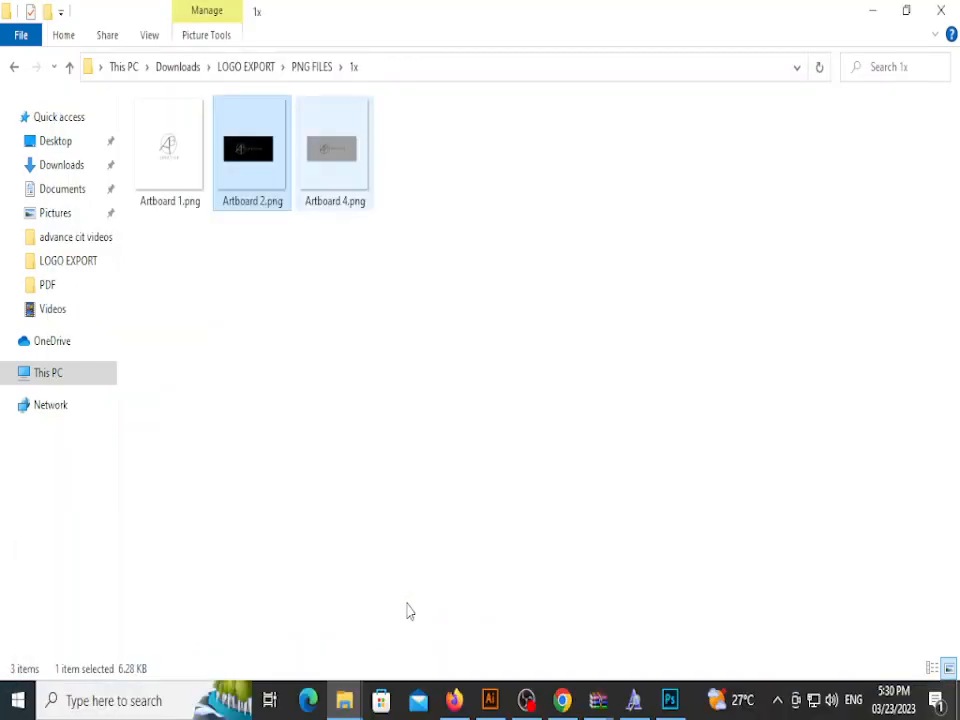
left_click(246, 67)
double_click(225, 155)
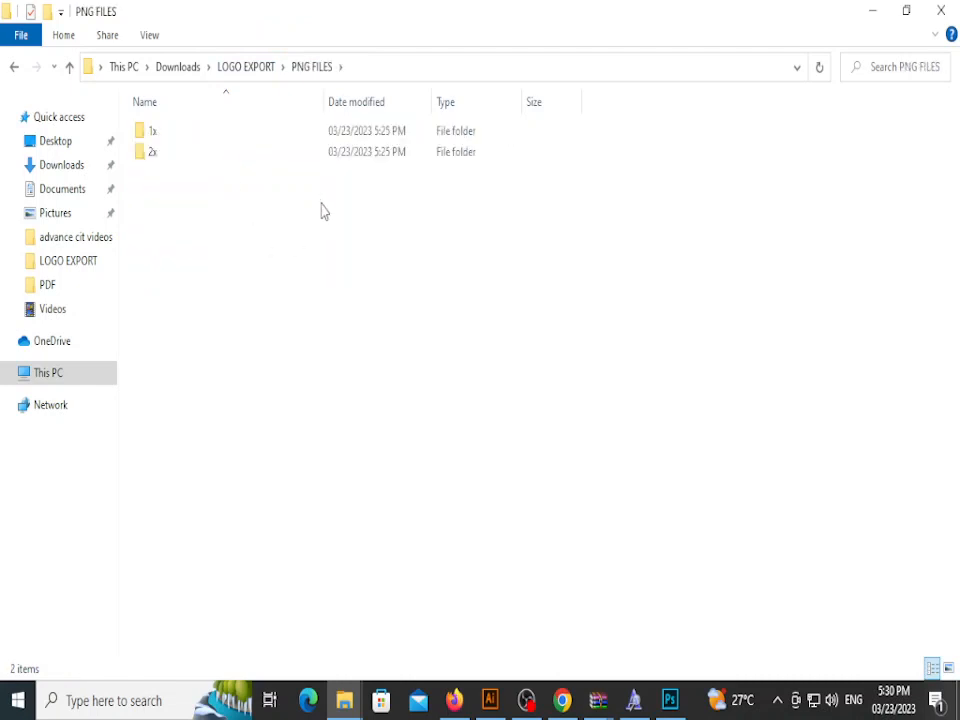
double_click(219, 133)
left_click(193, 175)
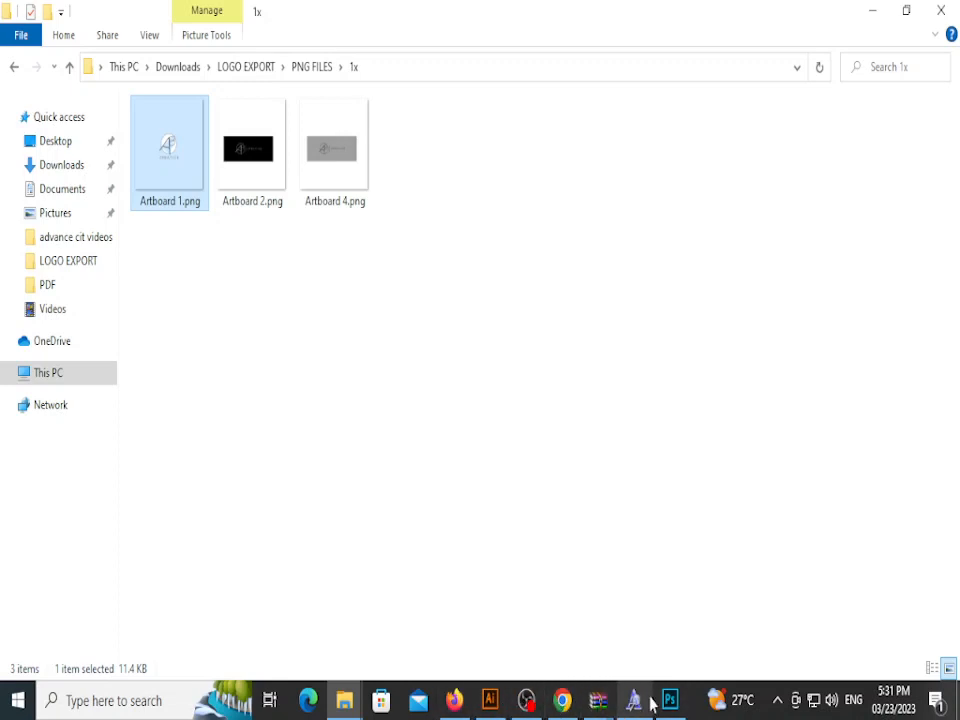
Step: Switch to the PDF.pdf document in Illustrator and close the Asset Export panel
left_click(454, 700)
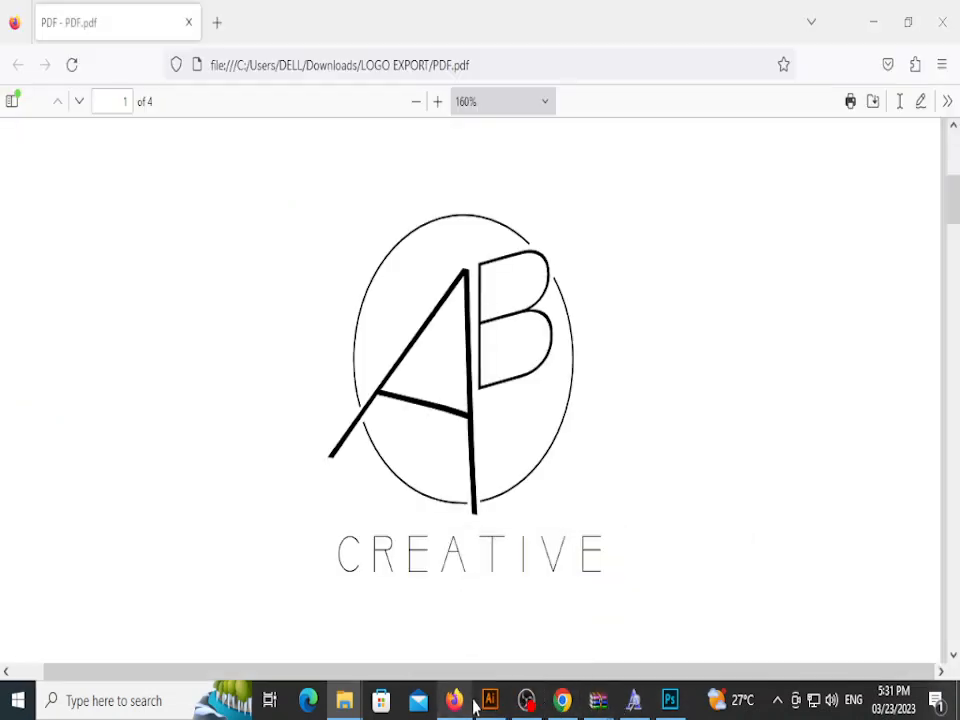
left_click(490, 700)
left_click(336, 141)
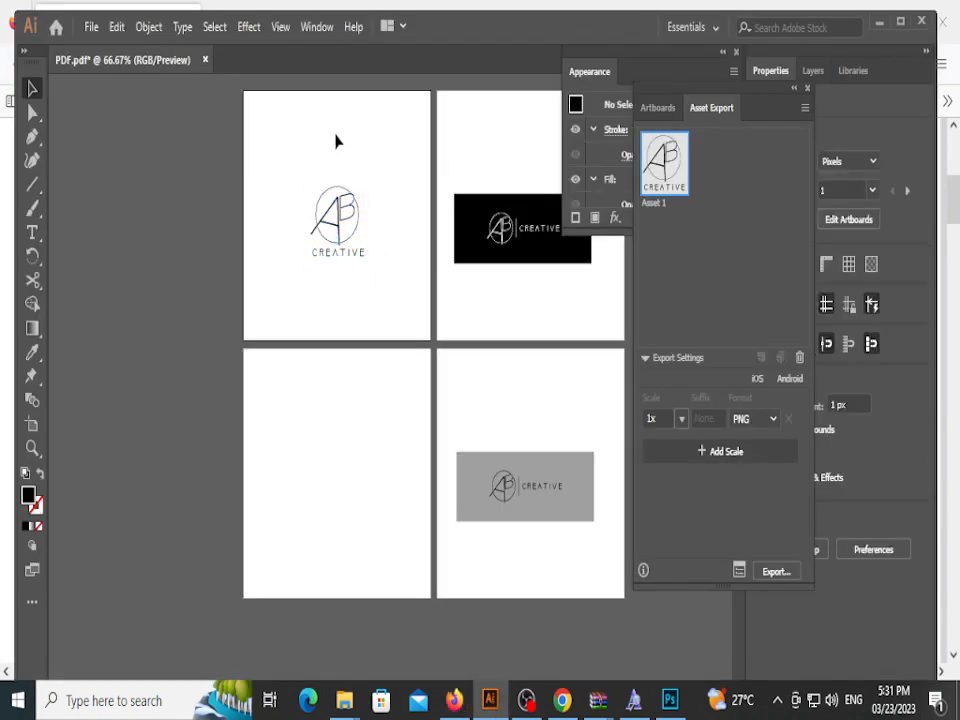
left_click(100, 32)
mouse_move(148, 27)
left_click(807, 92)
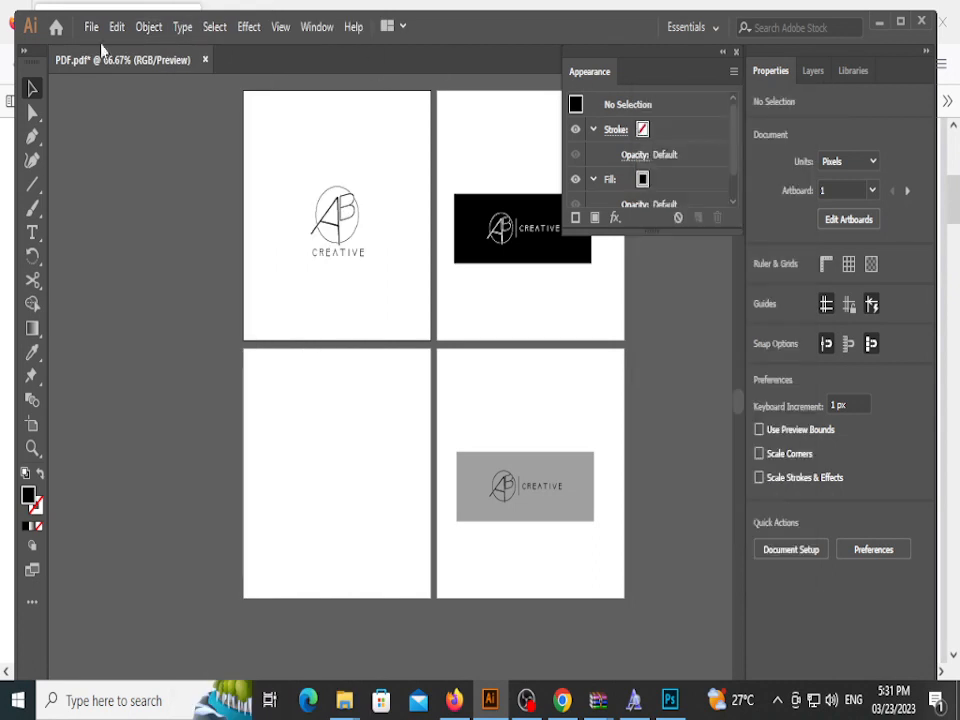
Step: Set up Export for Screens to export only Artboard 1 as a 1x PNG, removing the 2x scale
left_click(90, 27)
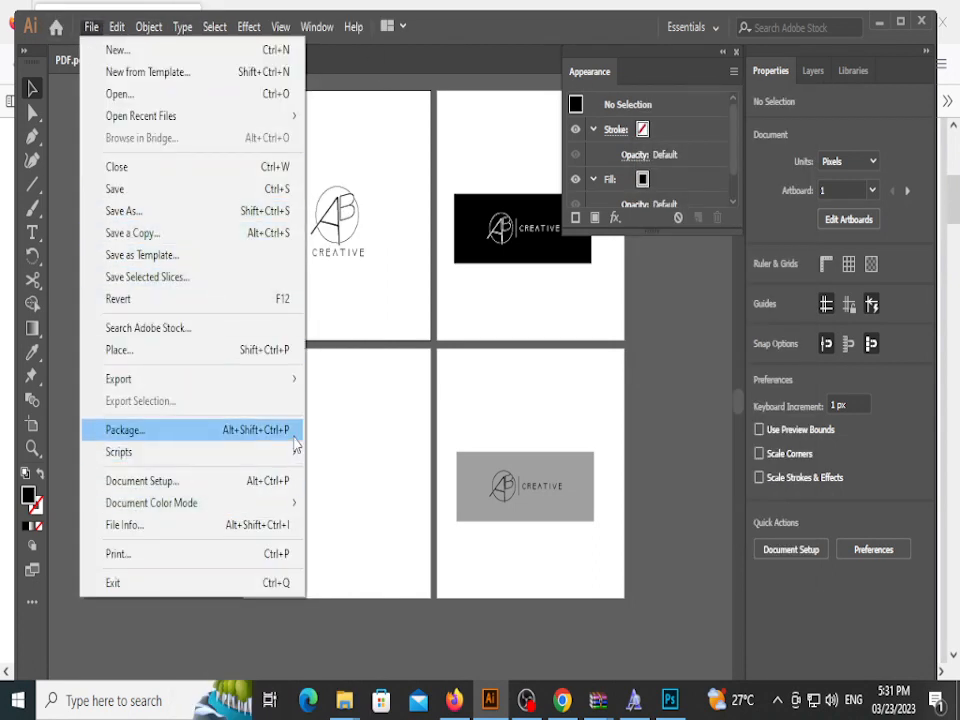
mouse_move(270, 380)
left_click(343, 379)
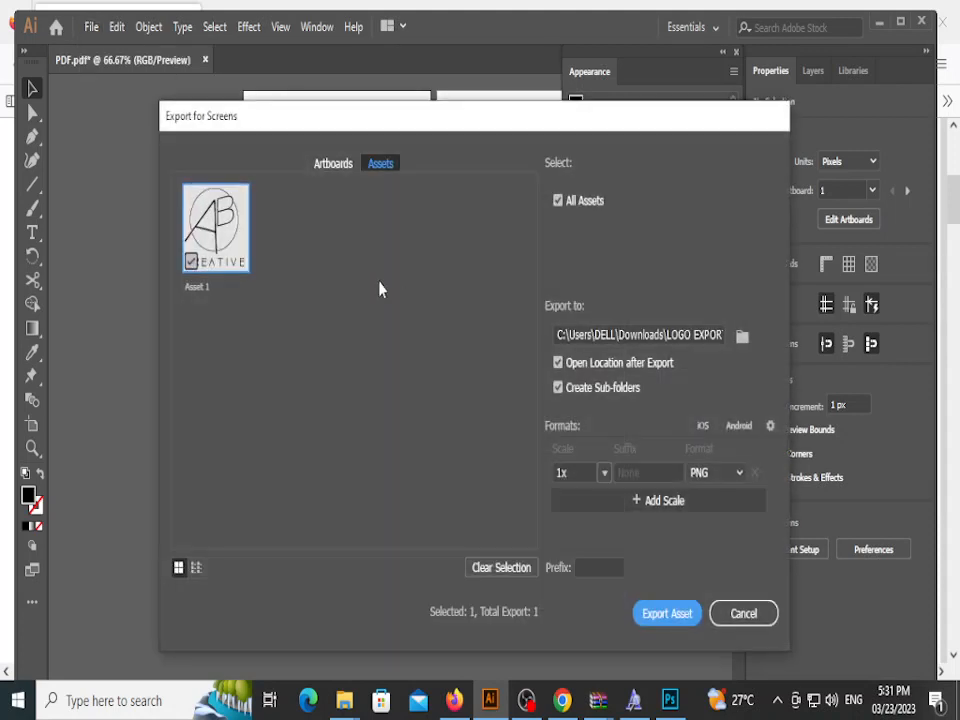
left_click(336, 165)
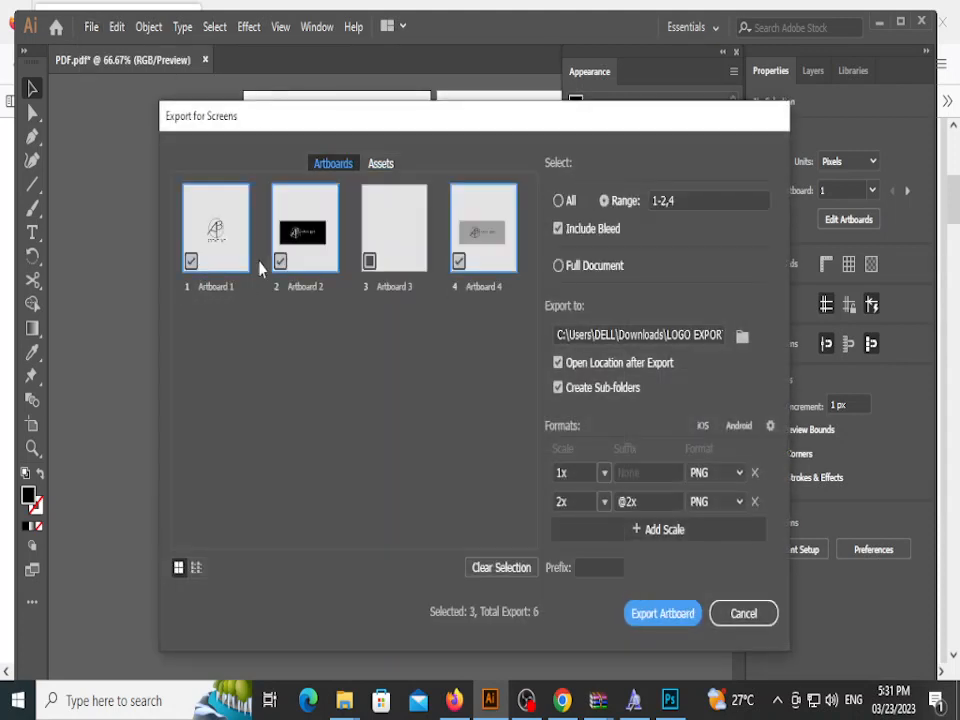
left_click(280, 261)
left_click(459, 261)
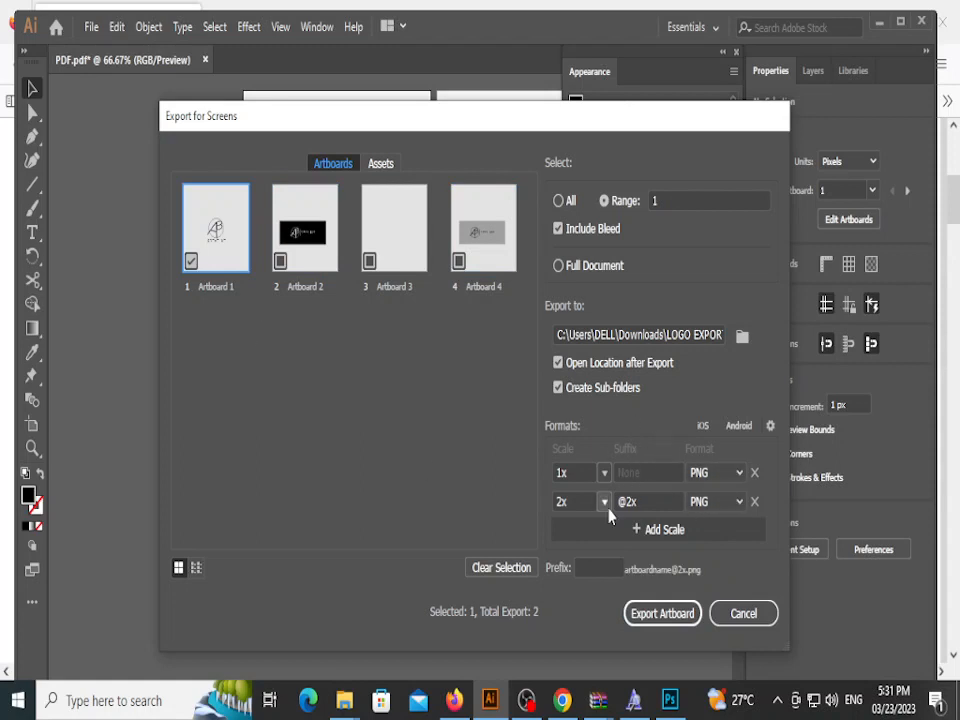
left_click(754, 501)
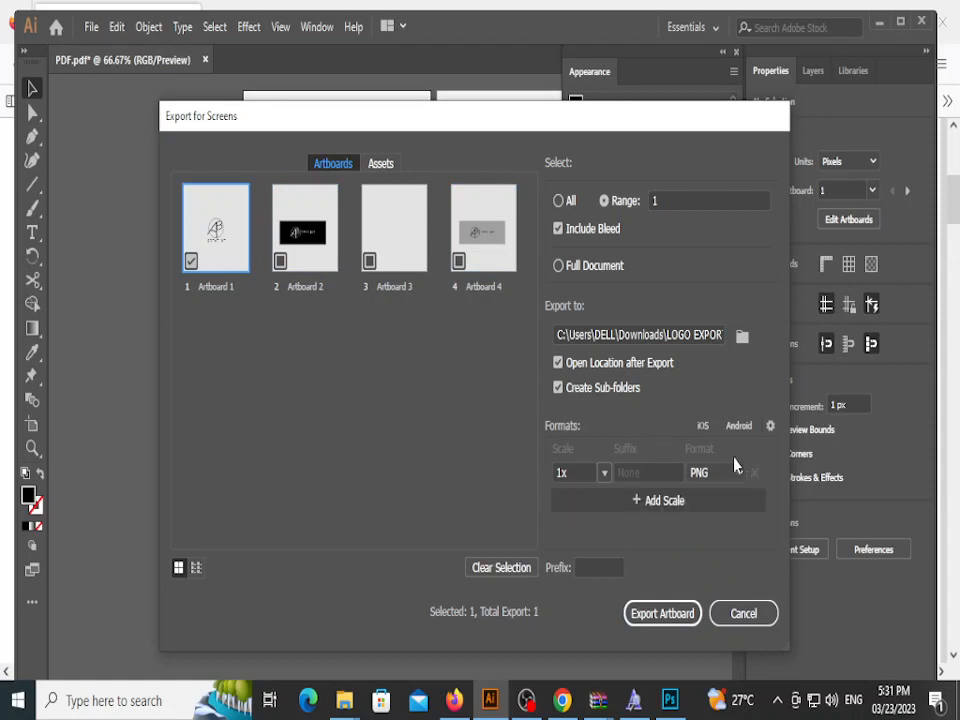
Step: Set the export location to the Downloads folder and export the artboard
left_click(742, 337)
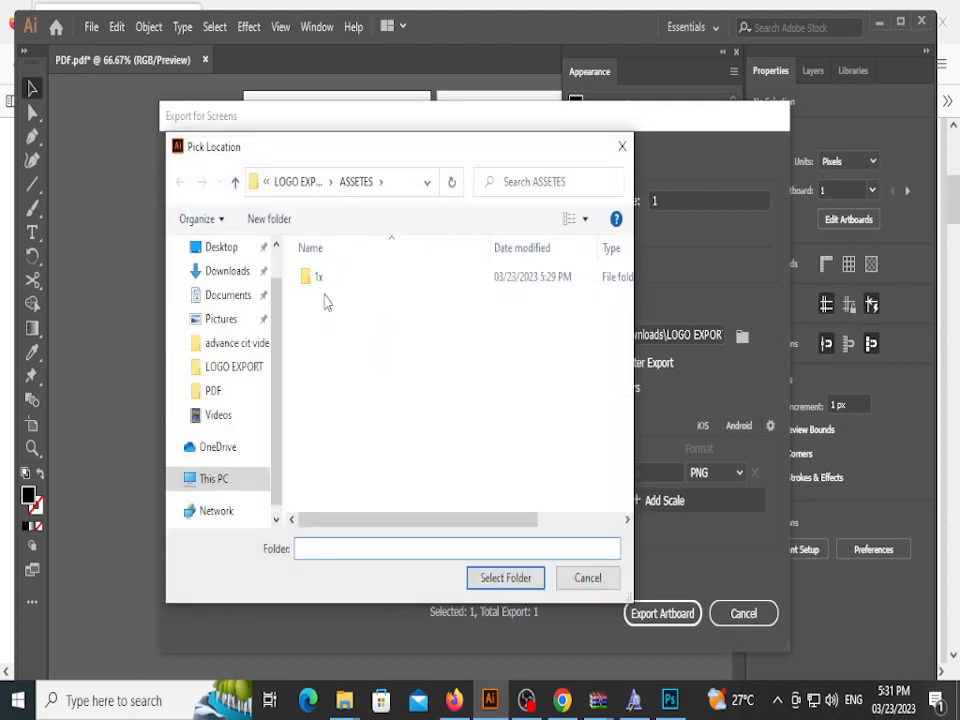
left_click(296, 184)
left_click(294, 186)
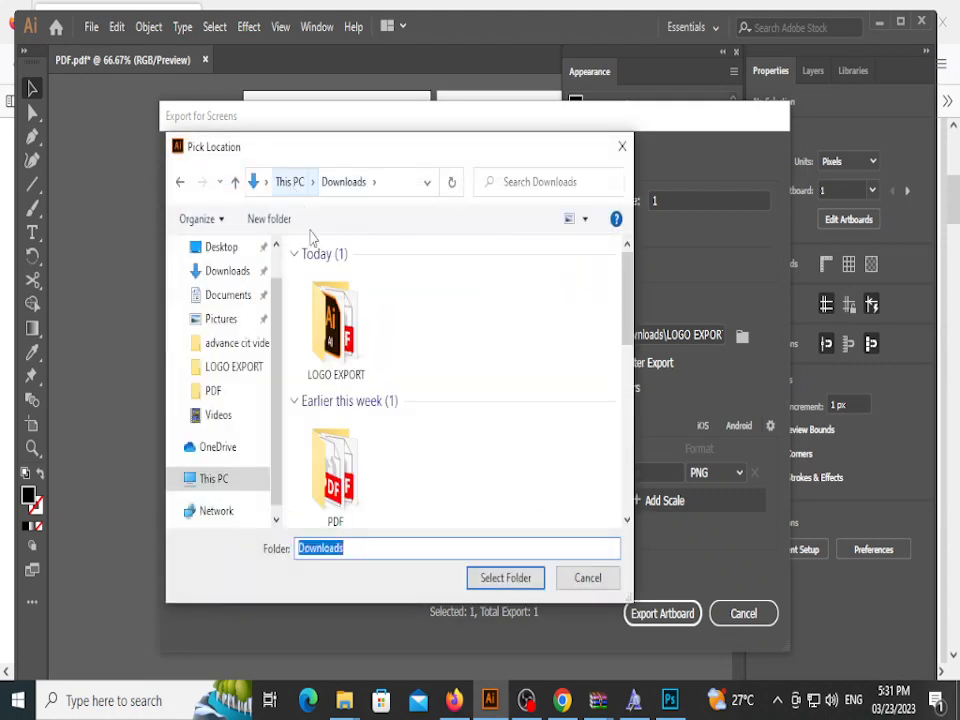
left_click(505, 578)
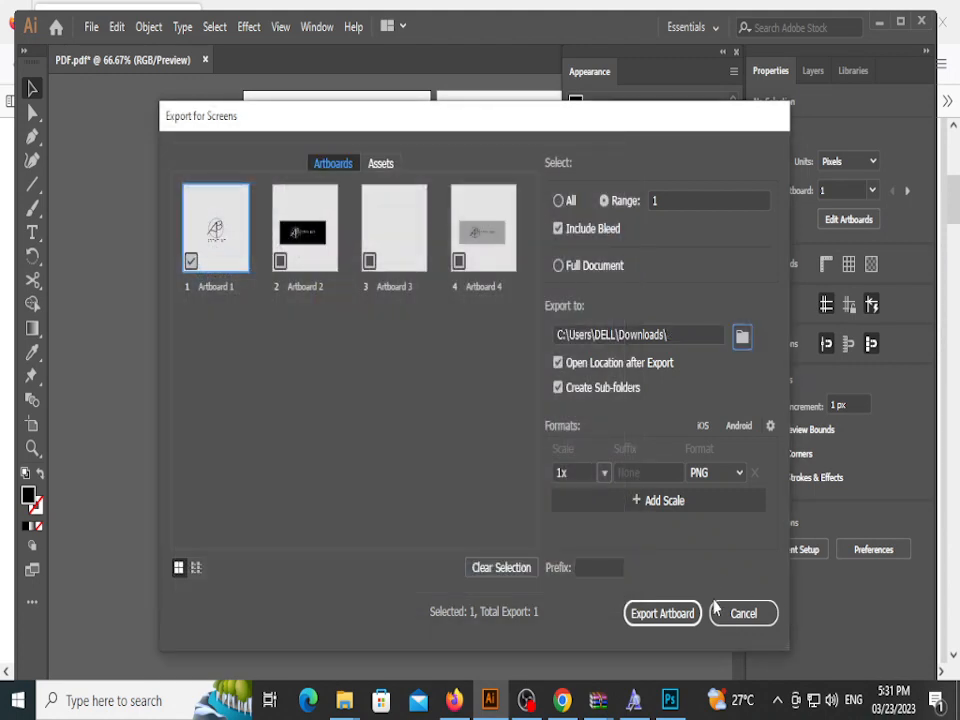
left_click(672, 610)
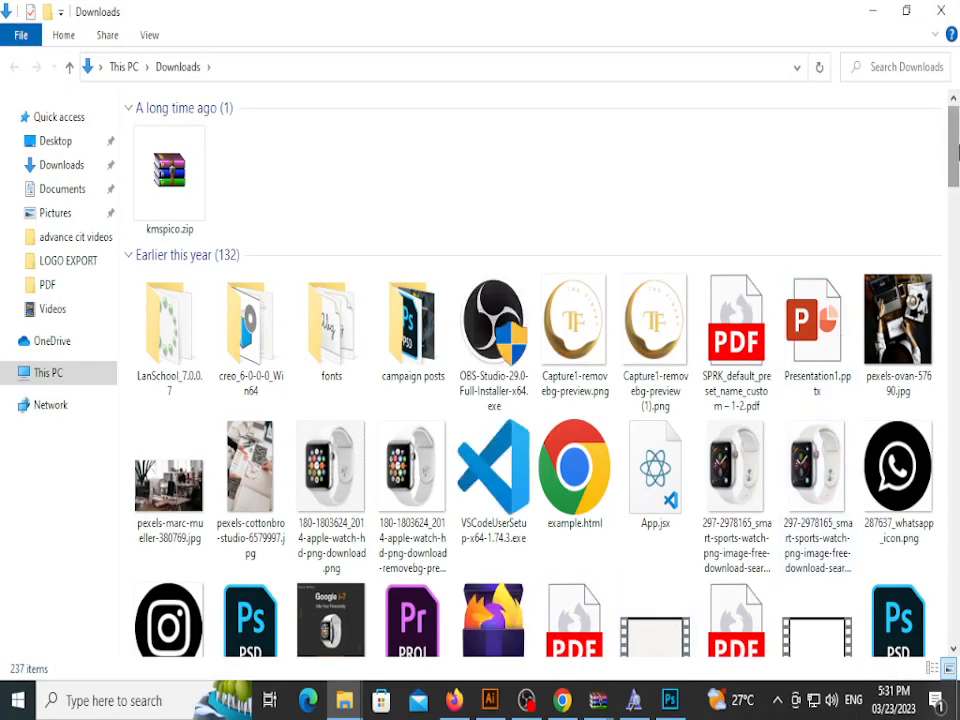
Step: Open the exported 1x folder in Downloads, place its Artboard 1.png into security.psd in Photoshop, and commit the placement
scroll(800, 145, "down", 20)
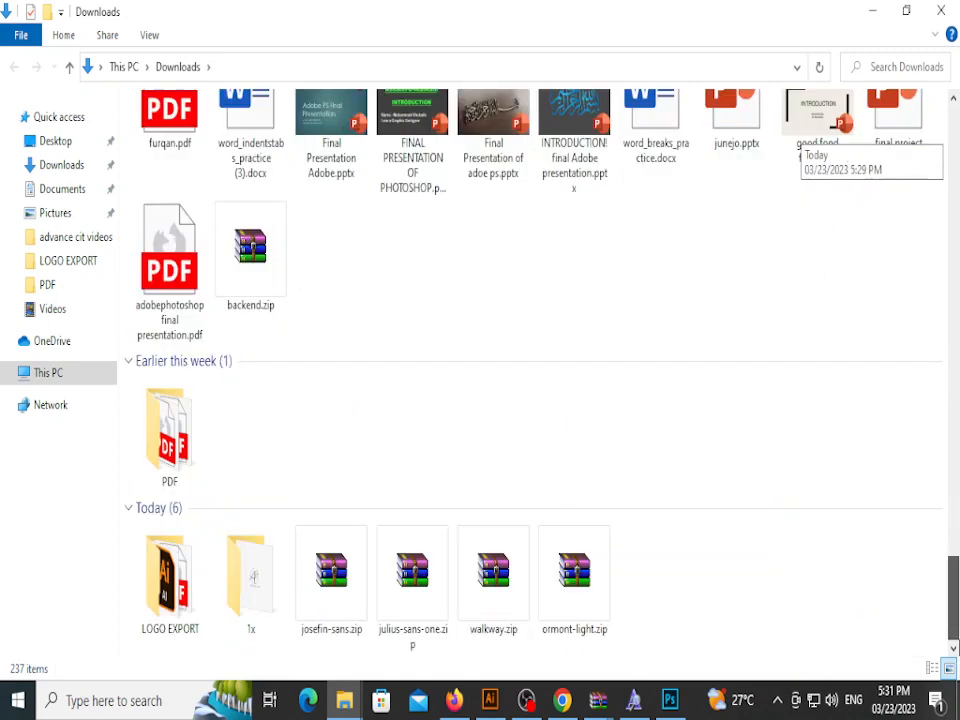
scroll(800, 145, "up", 15)
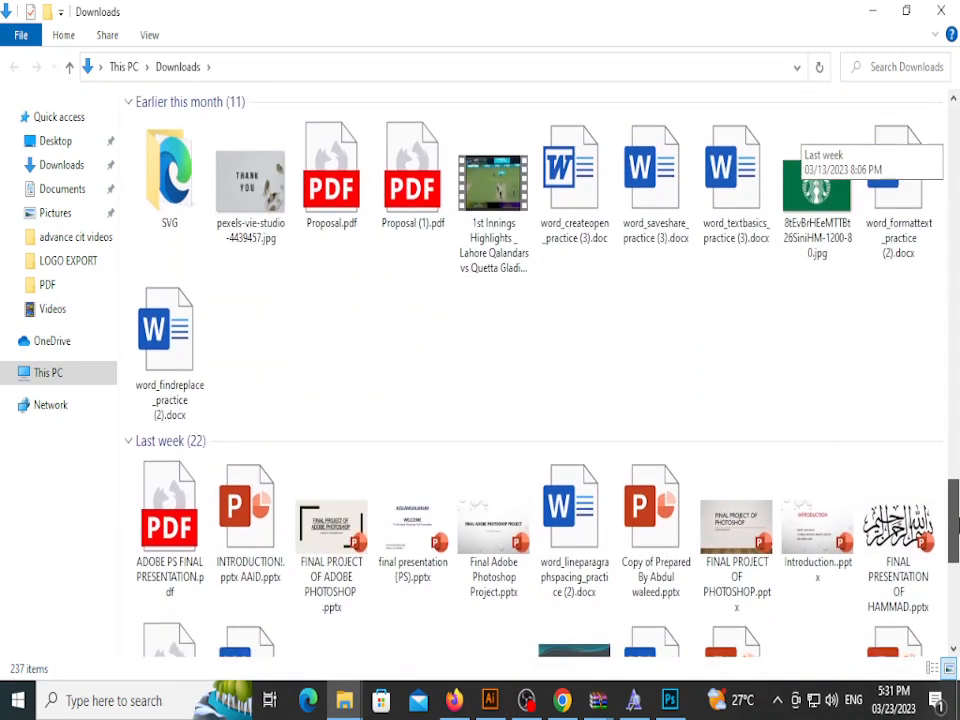
left_click_drag(955, 520, 955, 598)
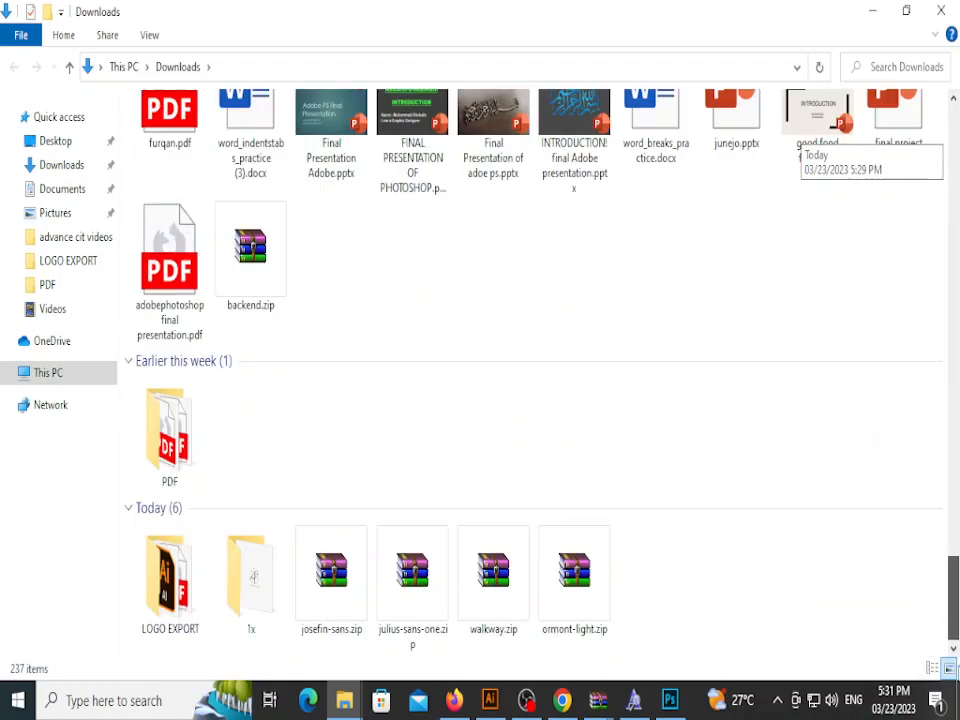
double_click(251, 578)
left_click(167, 143)
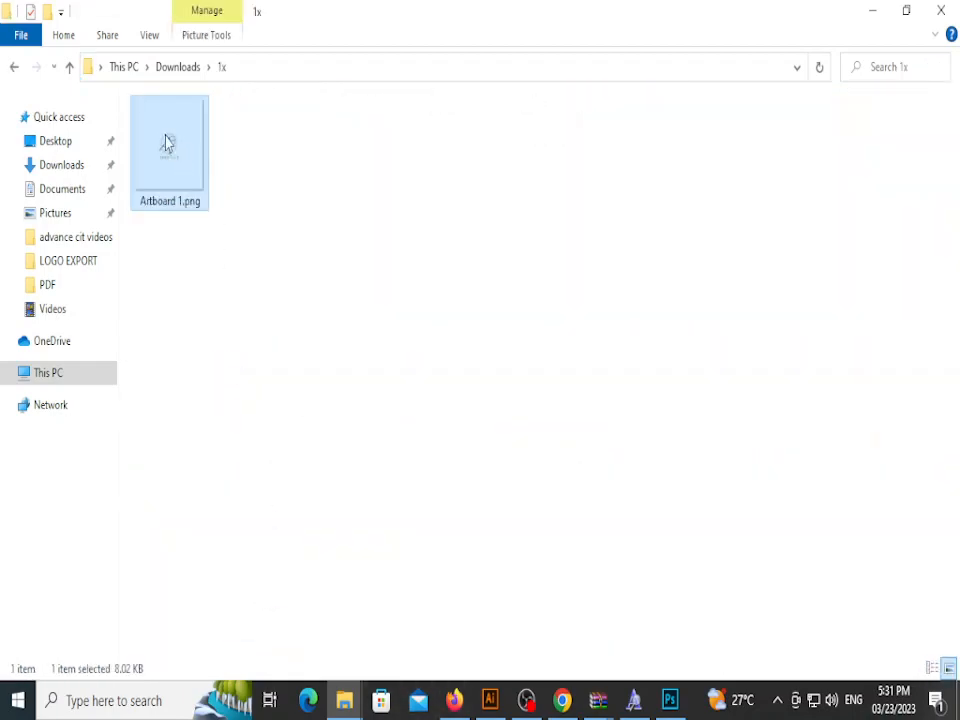
left_click_drag(167, 143, 441, 482)
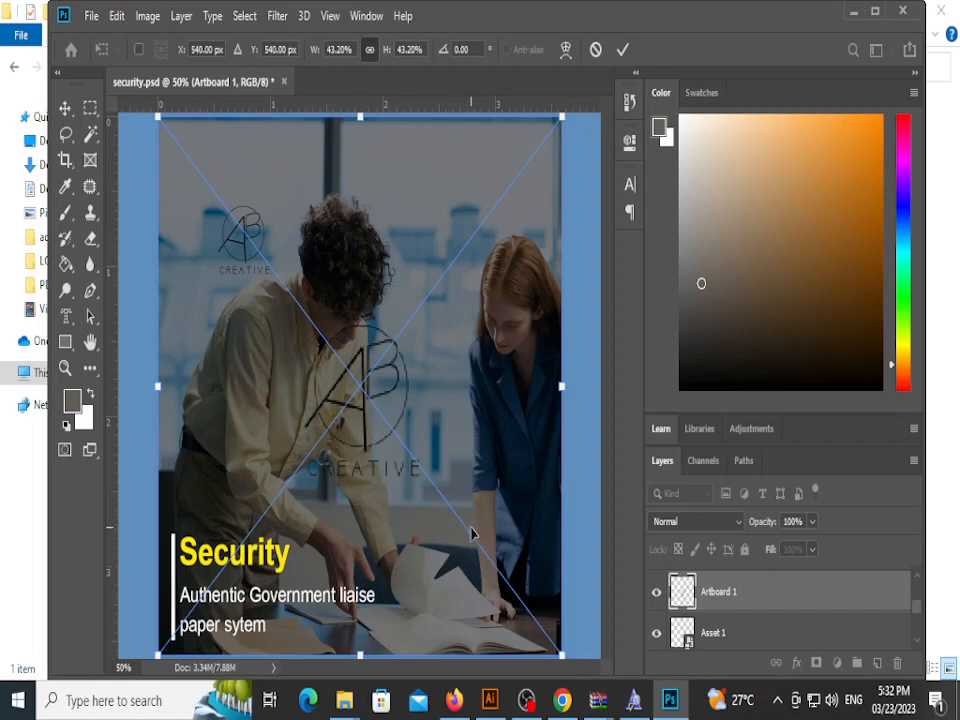
left_click(619, 51)
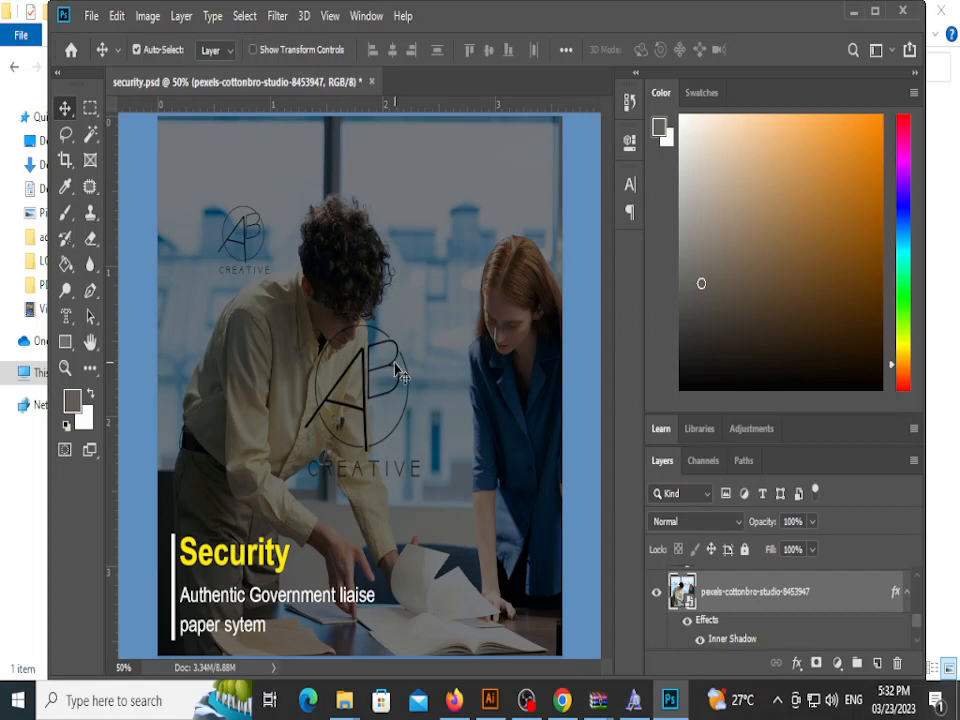
Step: Inspect the large Artboard 1 logo in the middle of the design up close and delete it
scroll(407, 397, "up", 3)
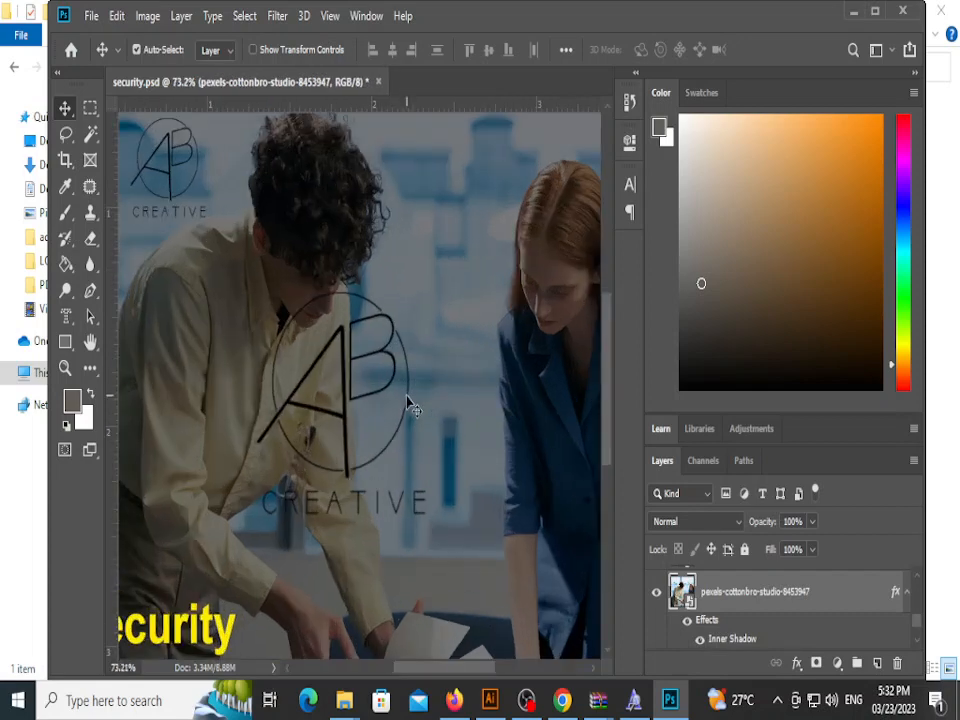
left_click(394, 373)
key("Delete")
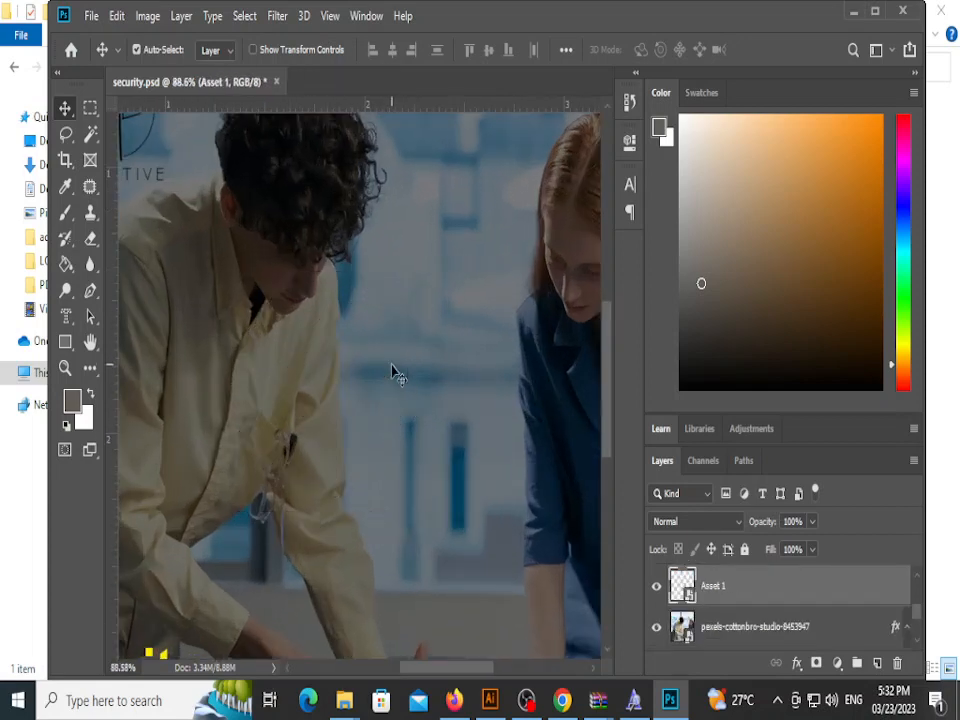
Step: Apply a white Color Overlay at 100% opacity to the Asset 1 logo layer
scroll(390, 372, "down", 3)
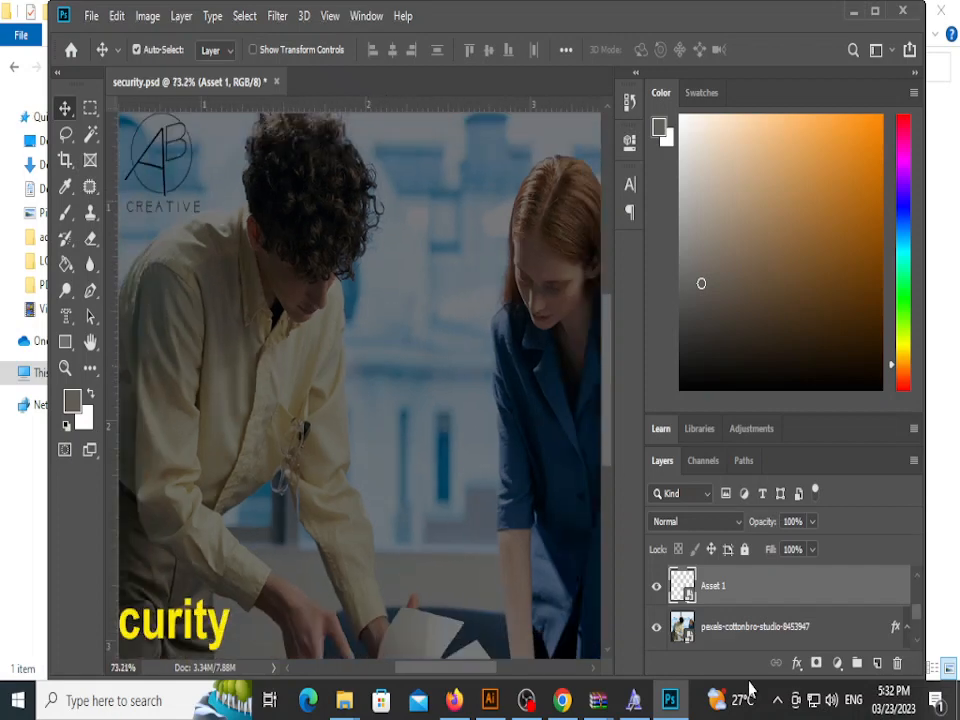
right_click(745, 603)
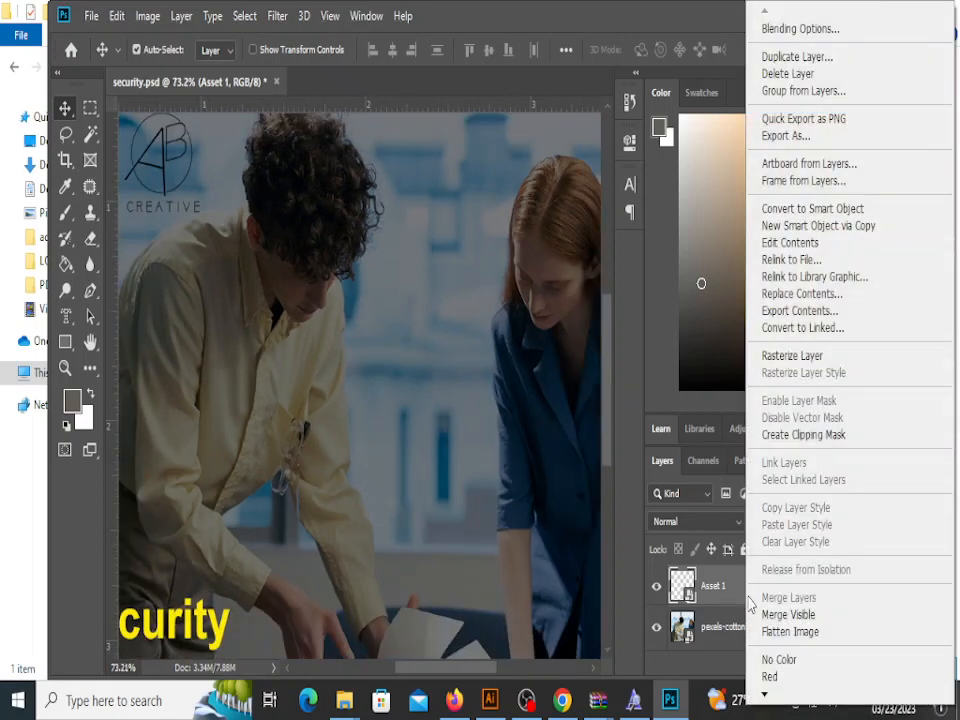
left_click(812, 30)
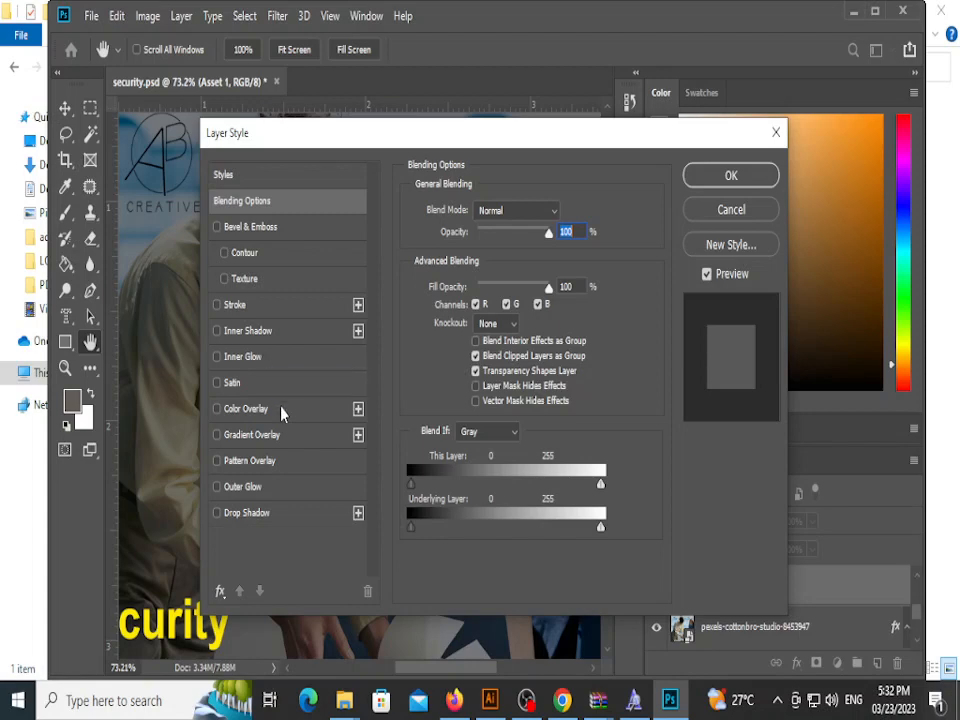
left_click(246, 408)
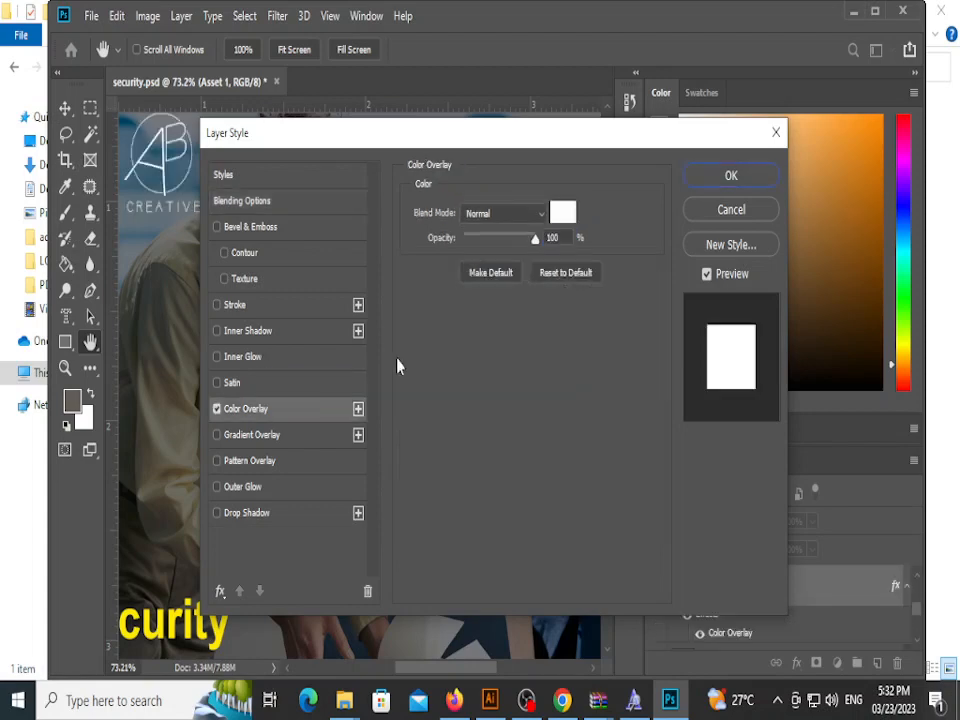
left_click(729, 175)
Step: Scale the Asset 1 logo down to about 13.7% and commit the transform
key("ctrl+0")
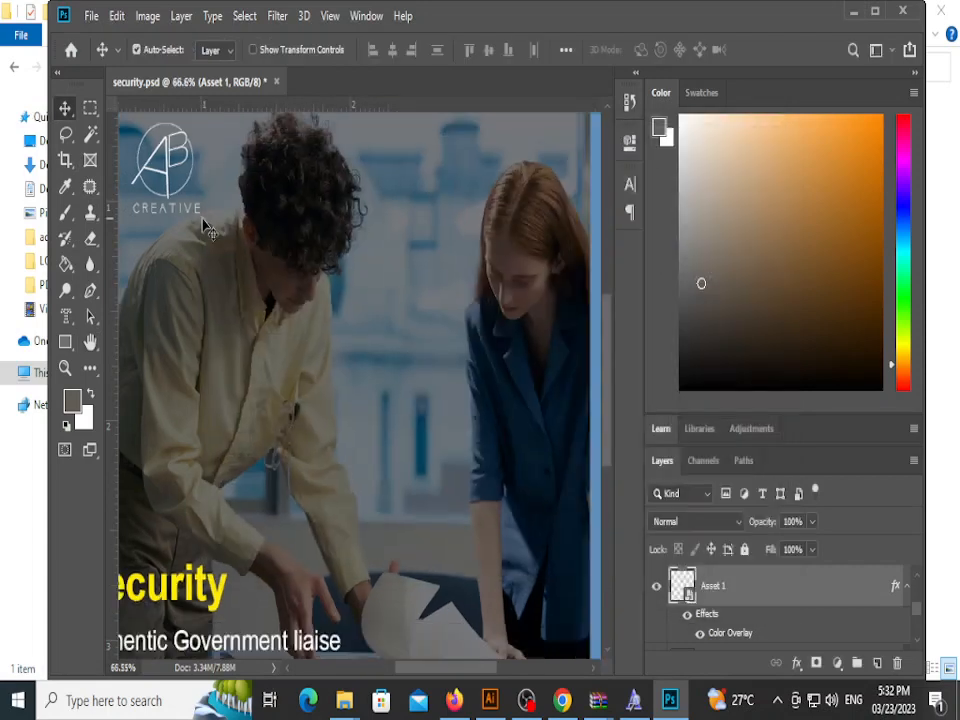
left_click_drag(256, 247, 266, 266)
key("ctrl+t")
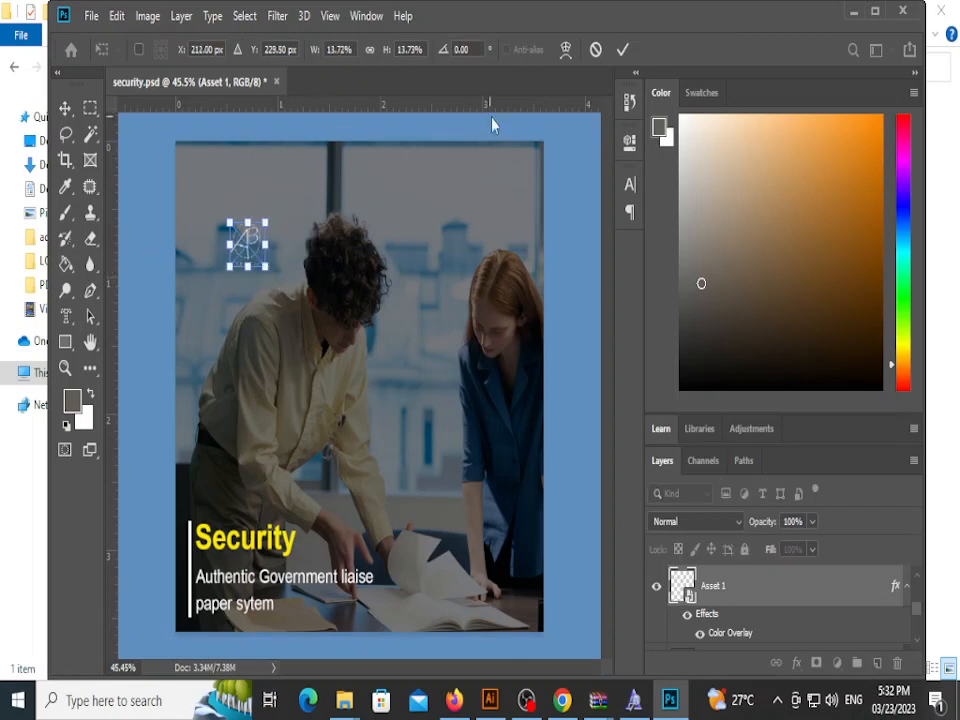
left_click(622, 49)
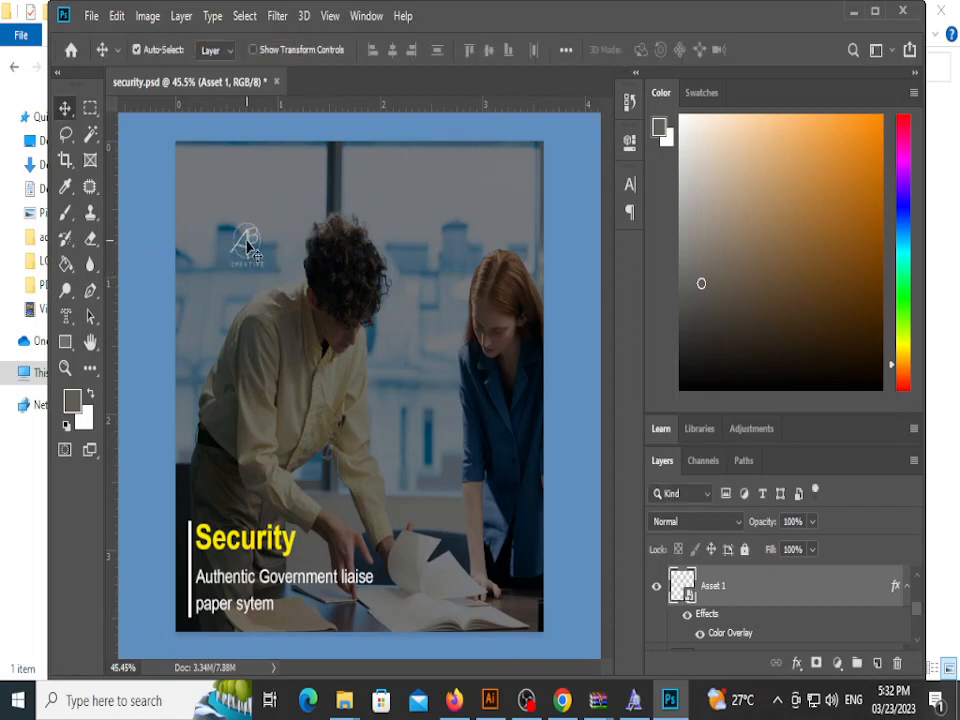
Step: Move the white logo into the upper-left corner of the photo, deselect it and inspect it enlarged
left_click_drag(247, 243, 203, 184)
key("ctrl+z")
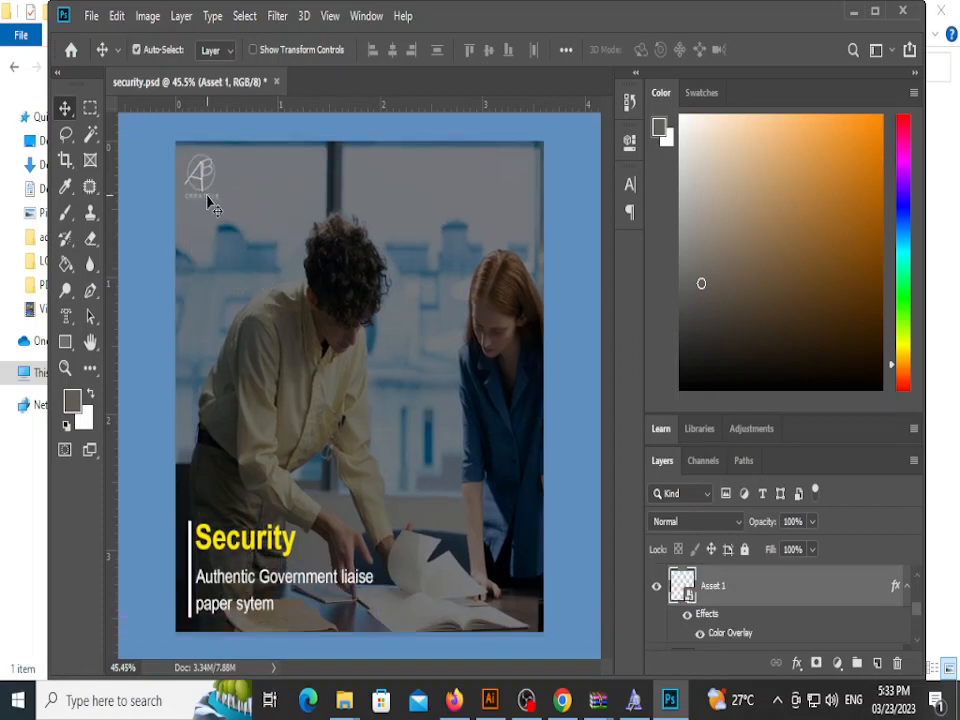
left_click(135, 306)
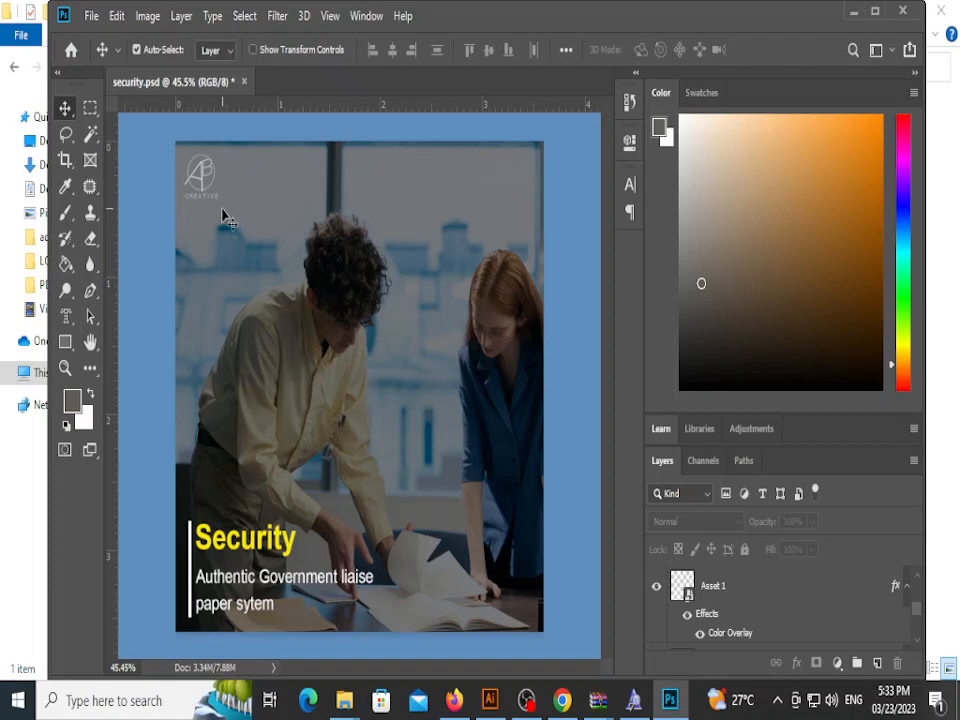
scroll(249, 246, "up", 1)
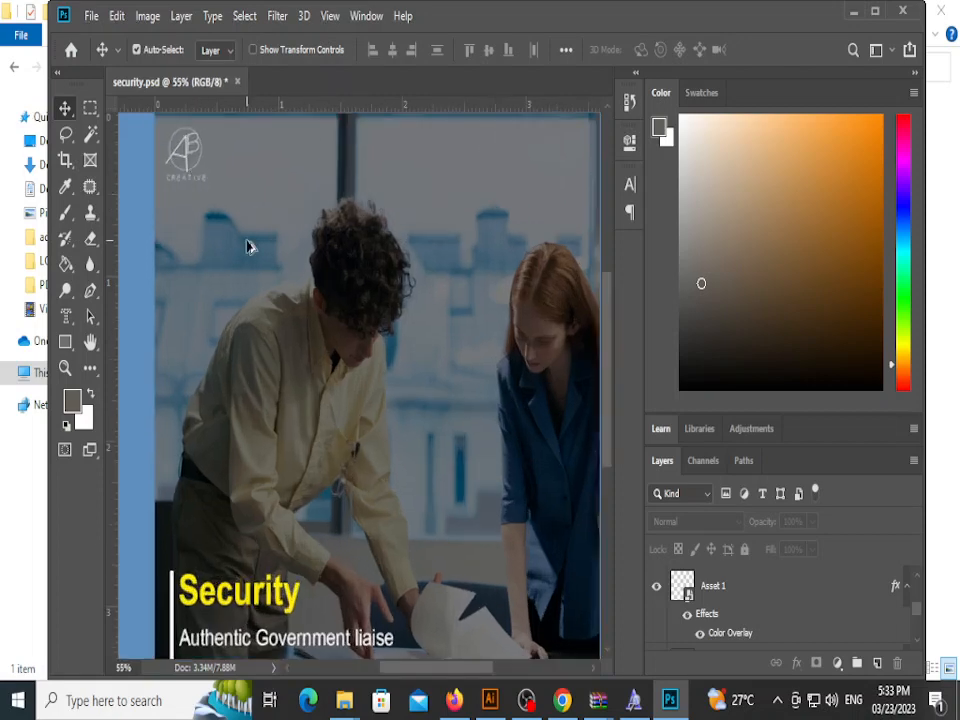
scroll(250, 248, "up", 1)
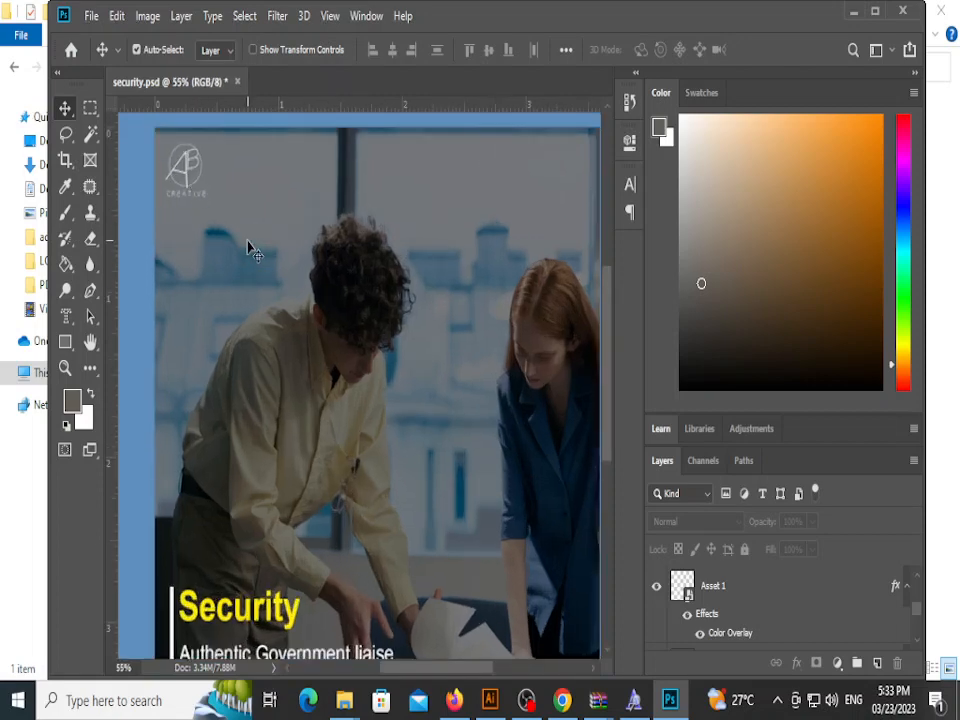
Step: Shift the white Asset 1 logo slightly to the right within the photo's upper-left corner
scroll(248, 243, "down", 1)
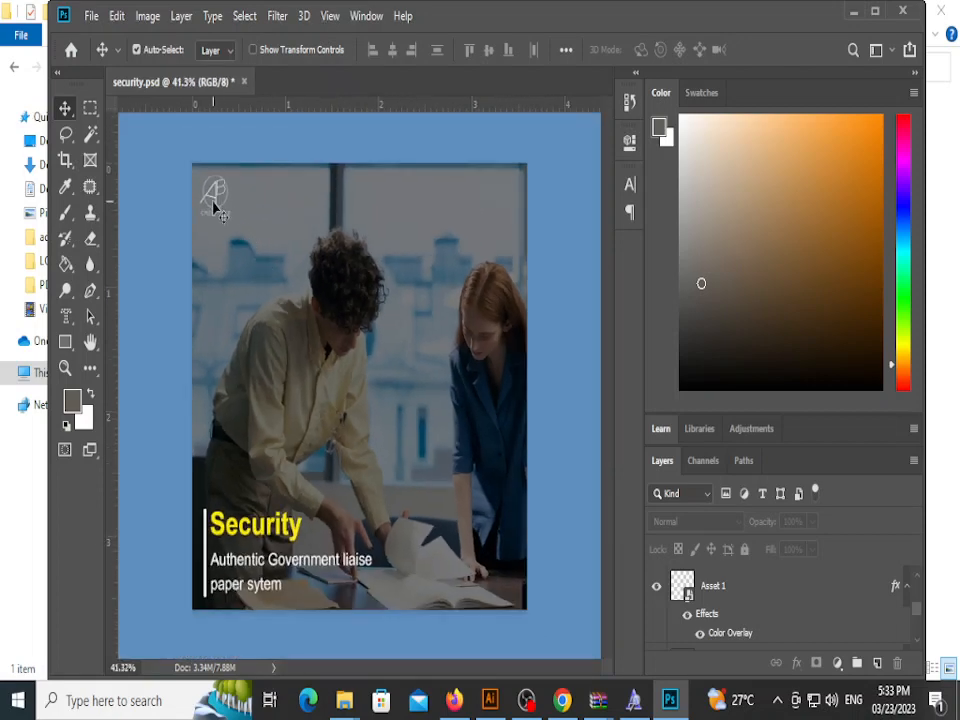
left_click_drag(216, 193, 219, 201)
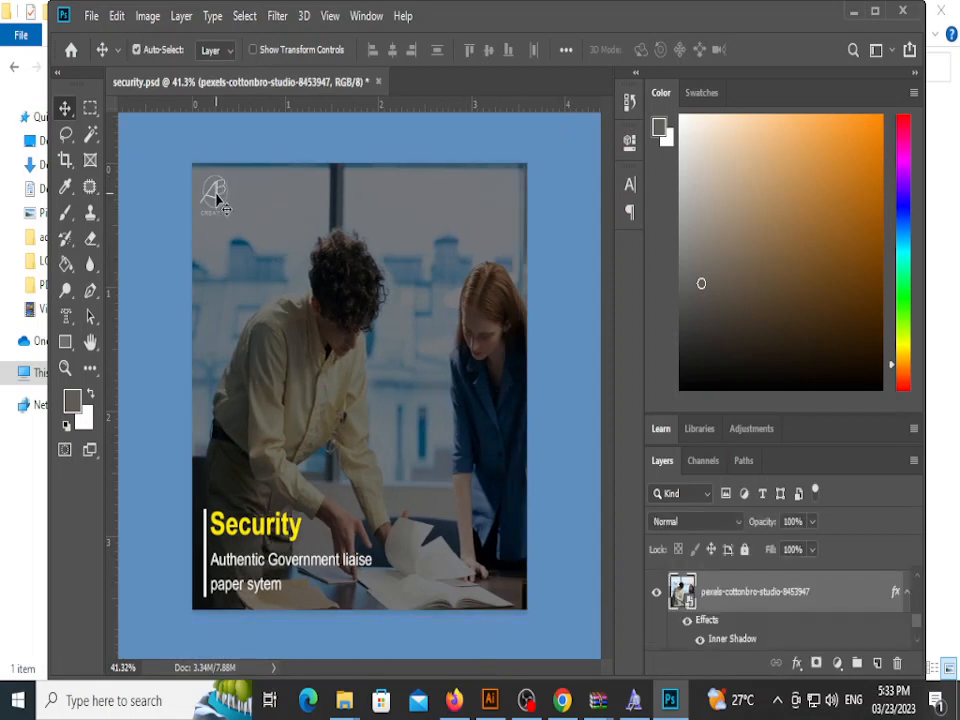
left_click(218, 200)
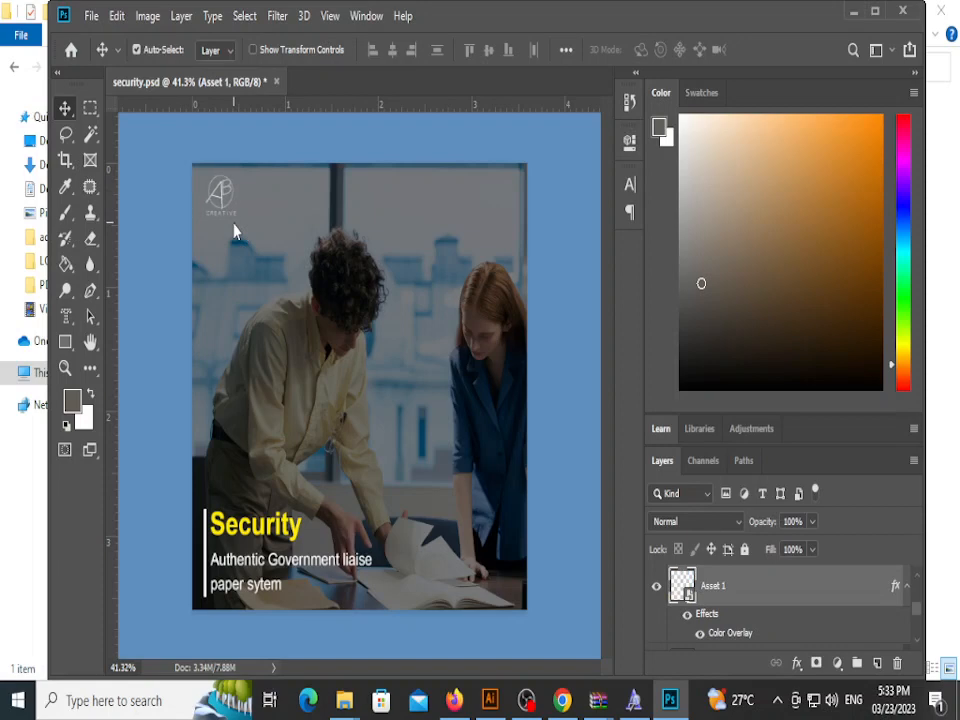
Step: Examine the white corner logo up close, checking its sharpness and its placement within the whole design
scroll(205, 163, "up", 1)
scroll(206, 165, "up", 3)
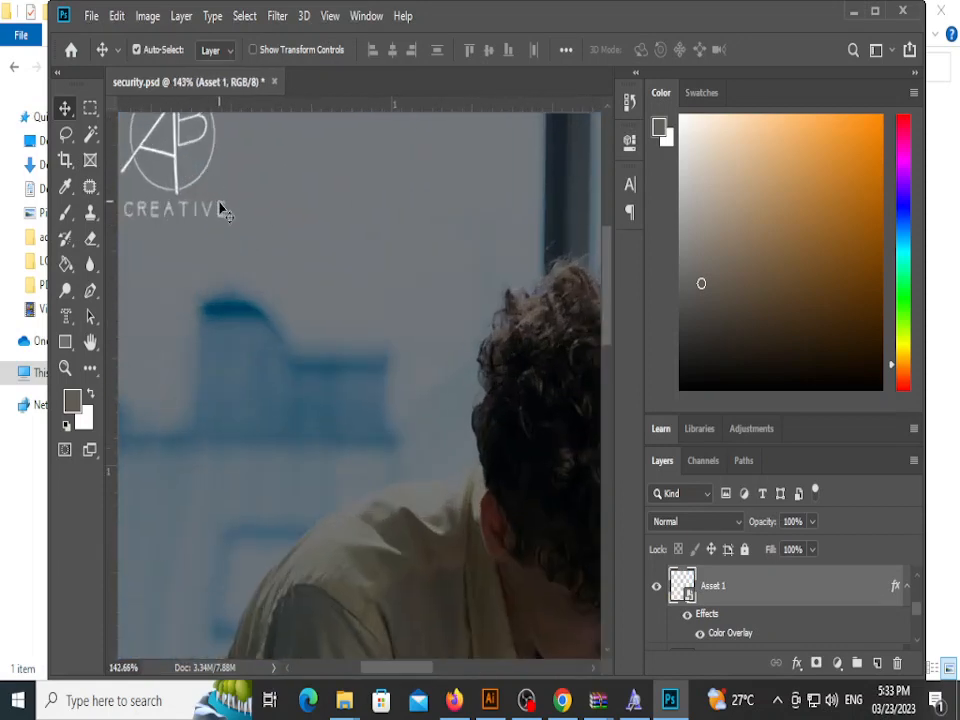
scroll(220, 206, "up", 2)
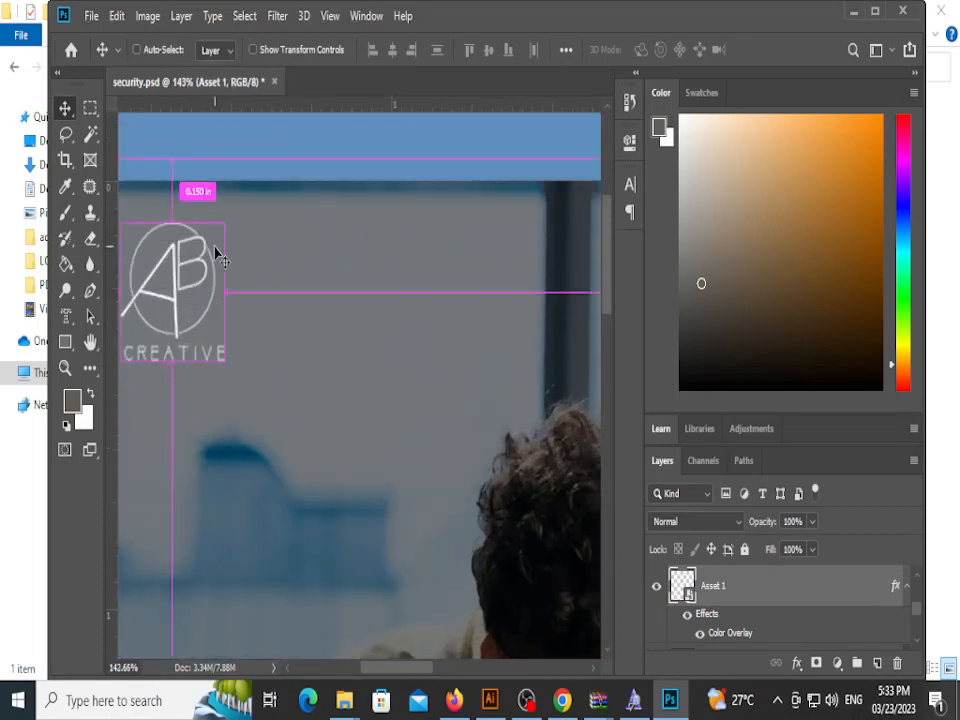
scroll(217, 250, "left", 2)
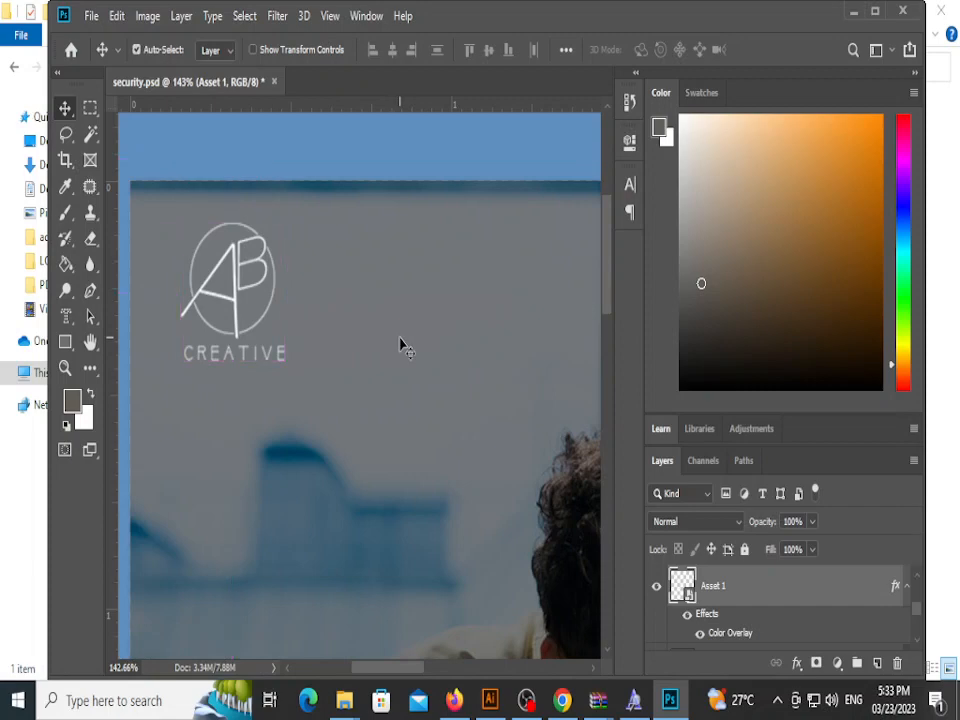
scroll(400, 344, "down", 4)
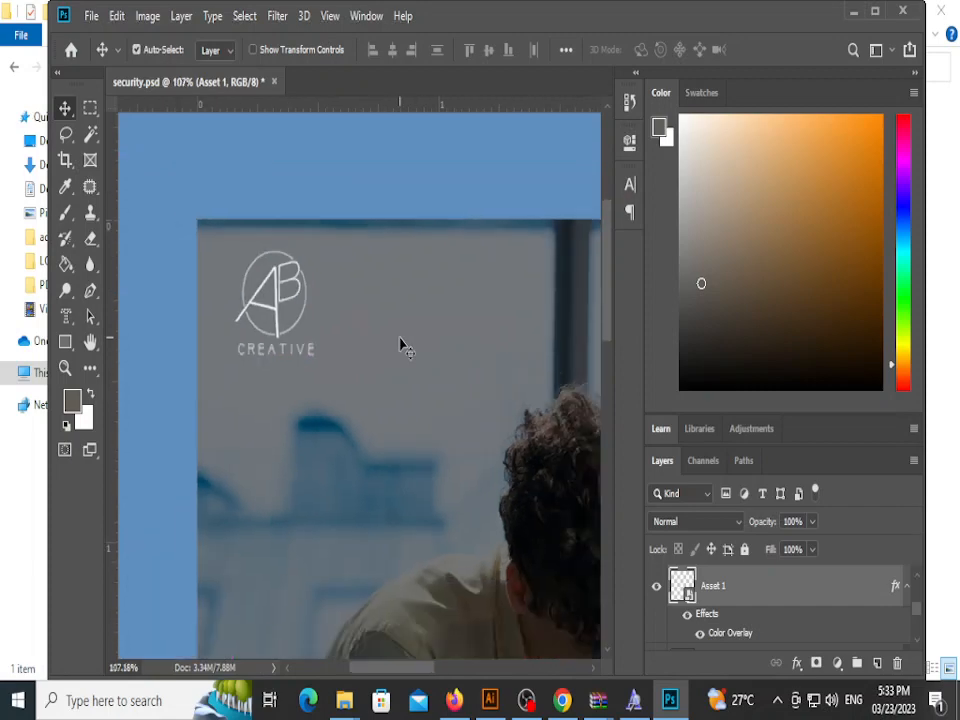
scroll(405, 340, "down", 1)
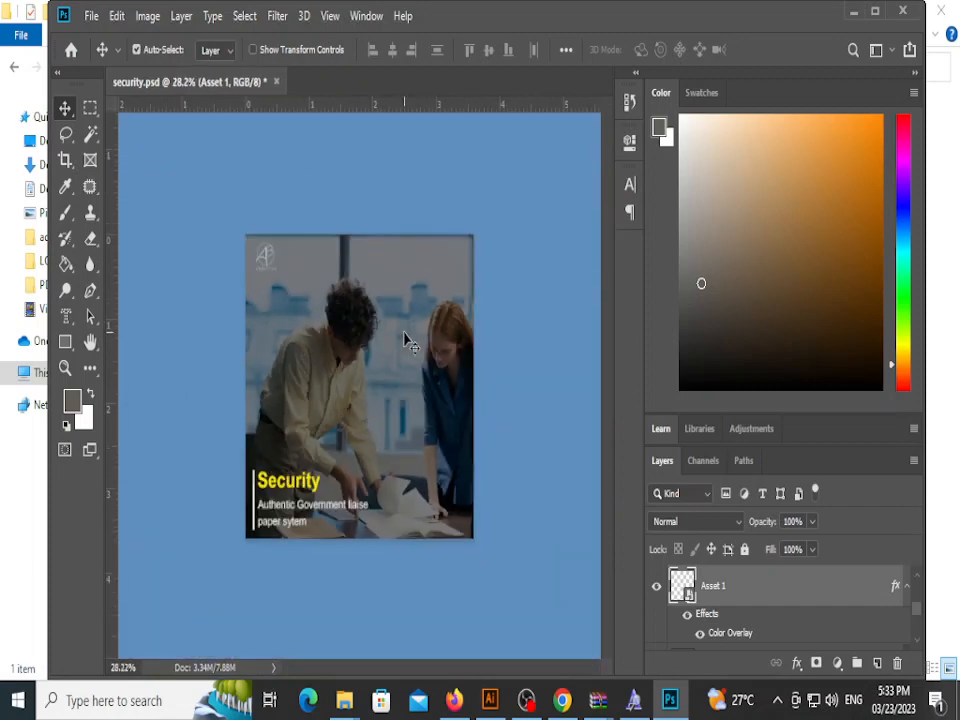
scroll(405, 336, "up", 1)
scroll(316, 248, "up", 1)
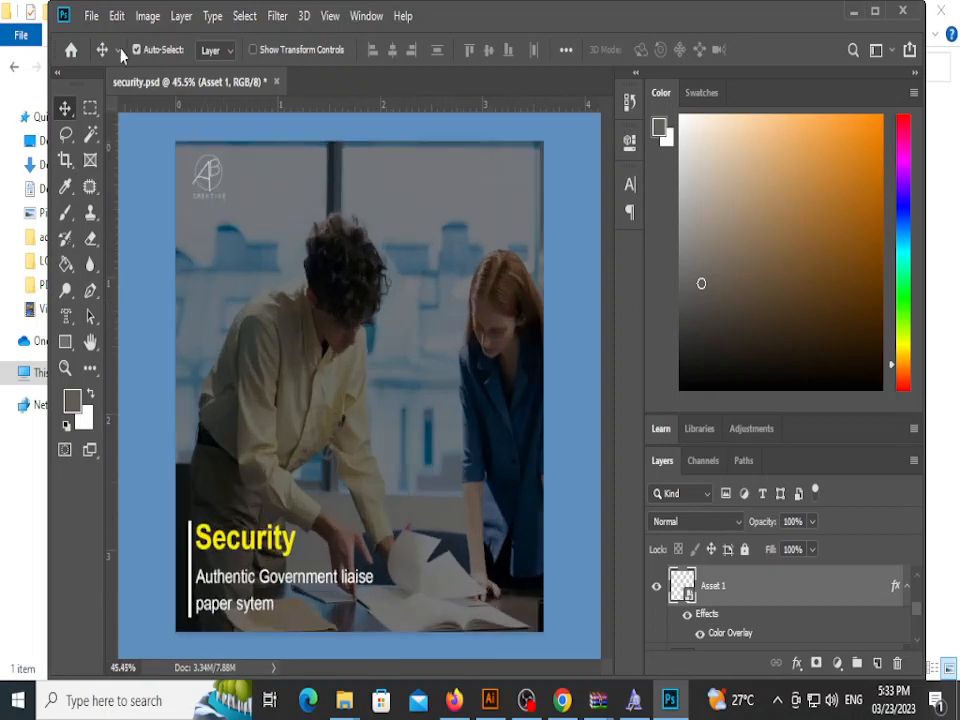
Step: Save a PNG copy of the design as CHECK in the Downloads folder, using the medium file size option
left_click(91, 16)
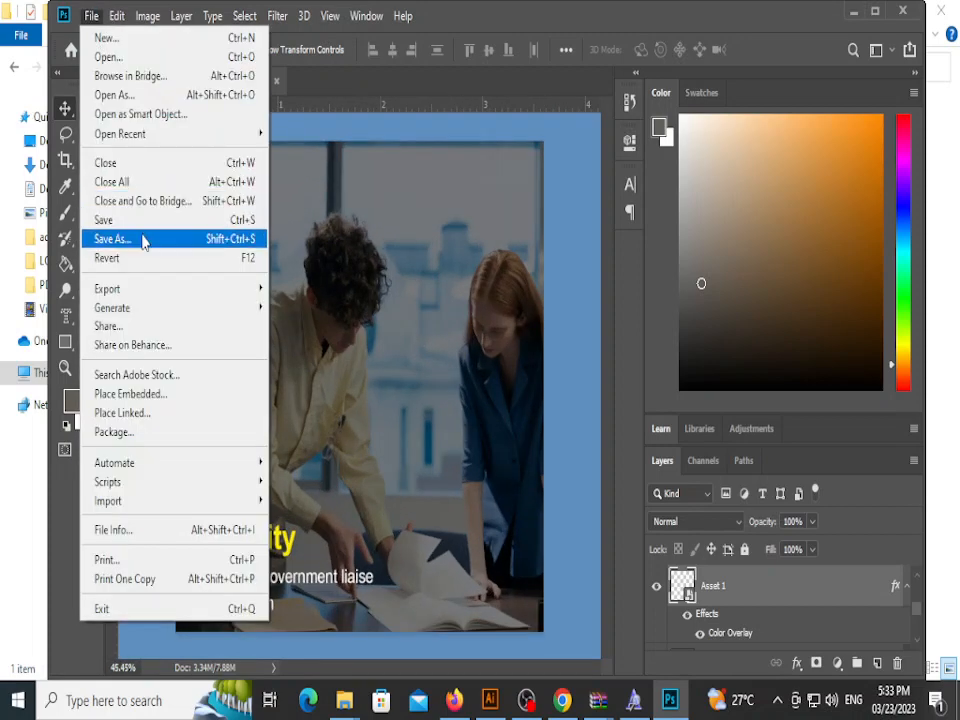
left_click(141, 238)
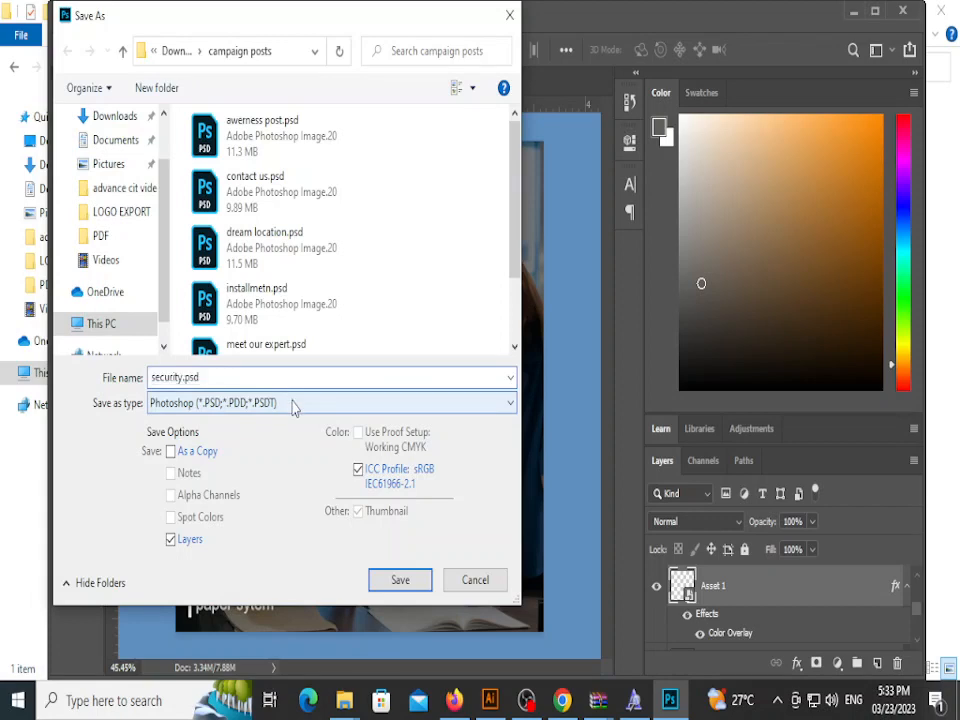
left_click(293, 404)
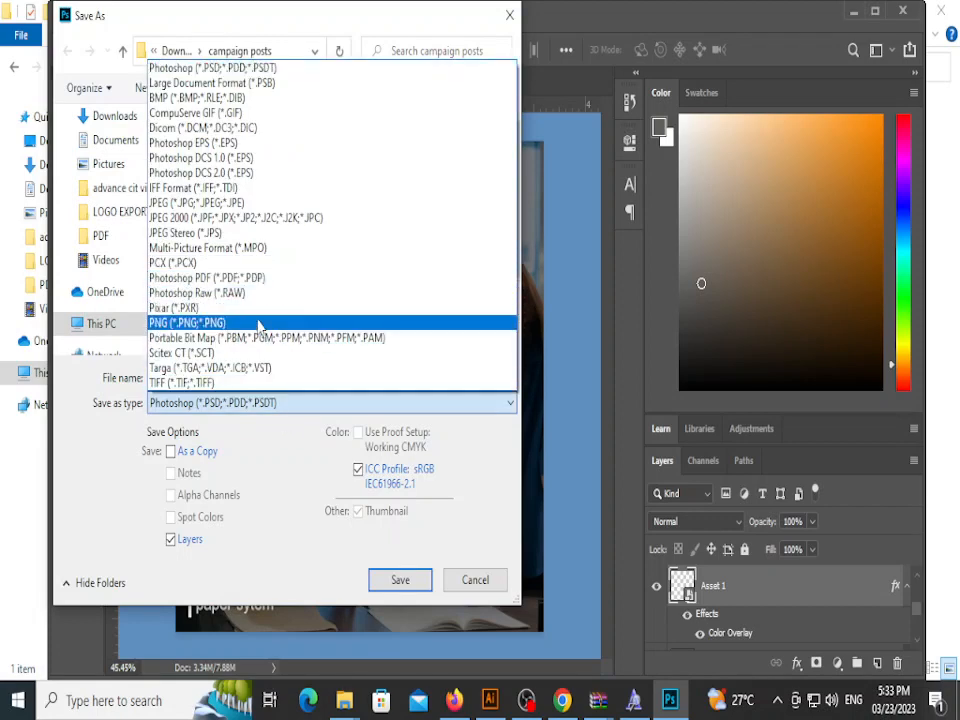
left_click(250, 322)
scroll(166, 284, "up", 2)
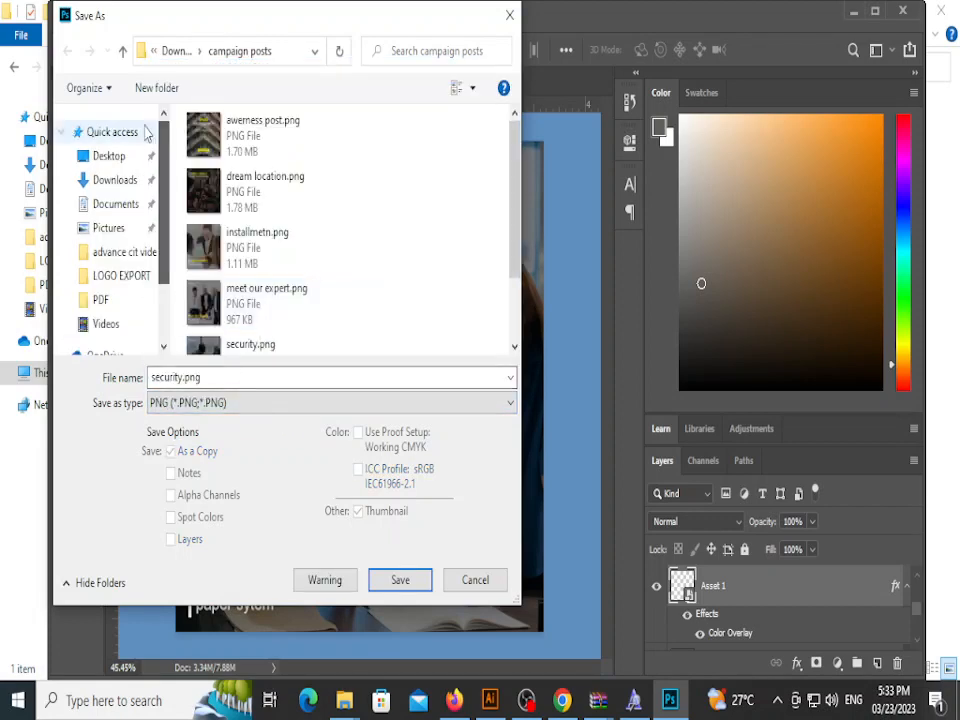
left_click(125, 182)
double_click(204, 377)
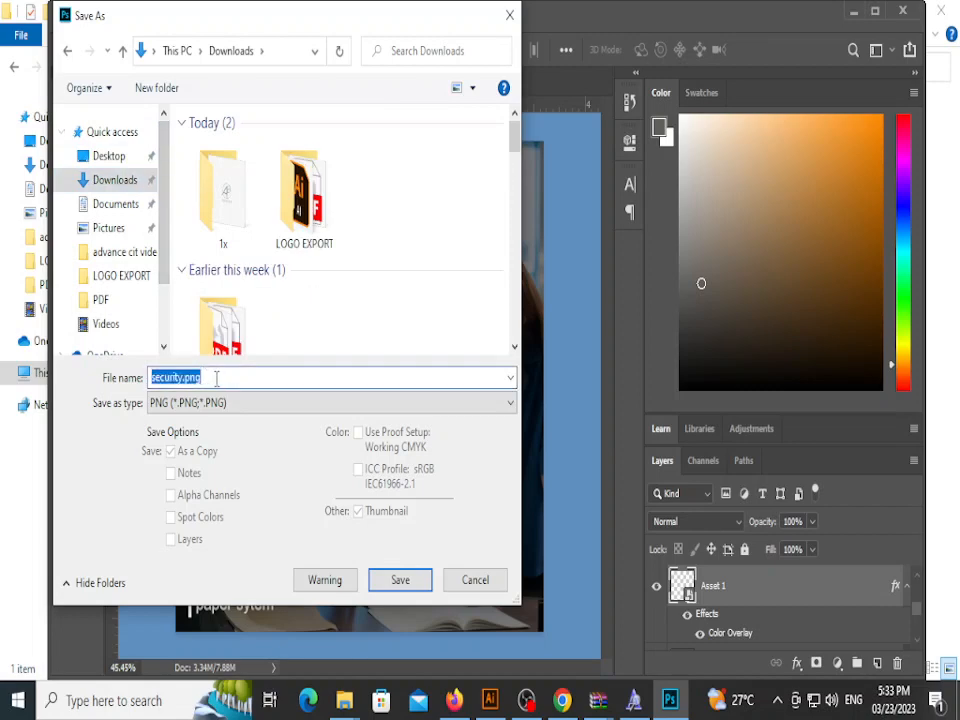
type("CHECK")
key("Return")
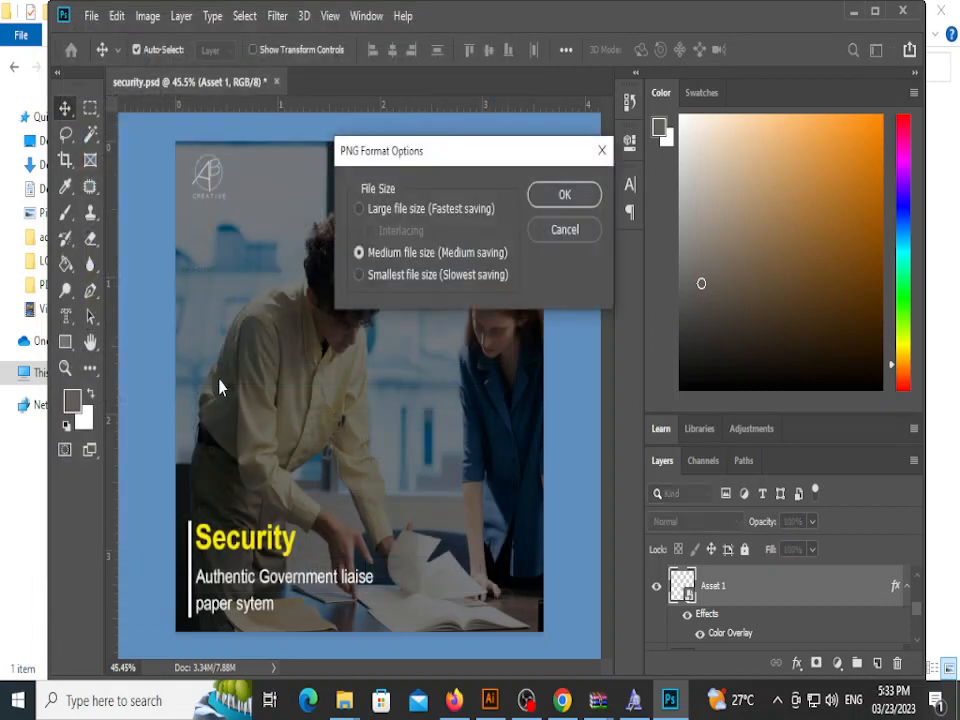
key("Return")
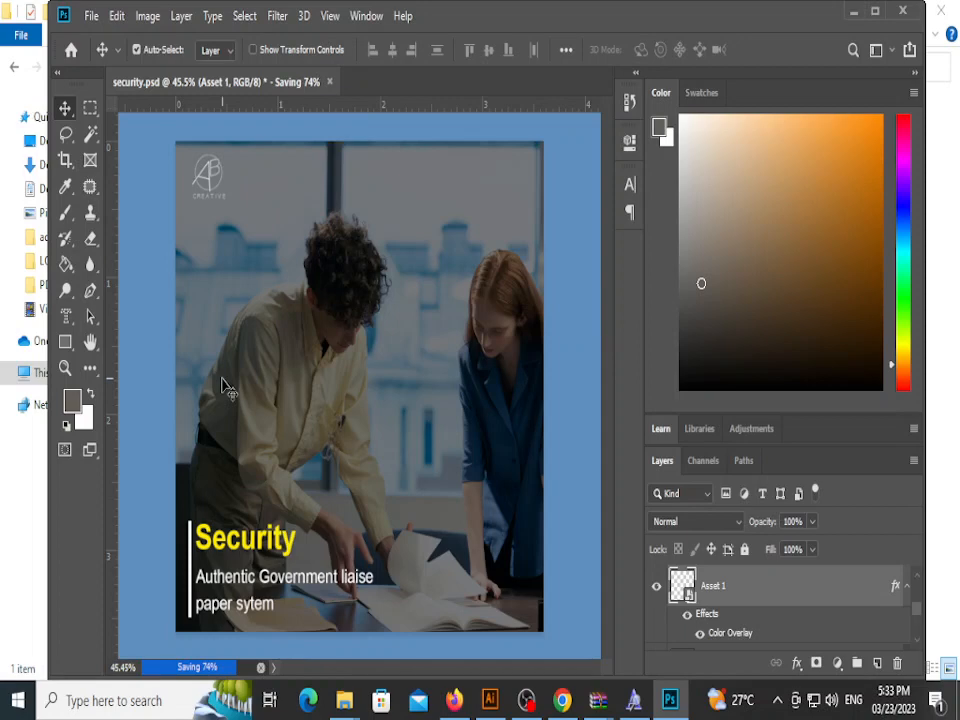
Step: Switch to File Explorer, refresh the Downloads folder and open CHECK.png to view the exported design
mouse_move(357, 706)
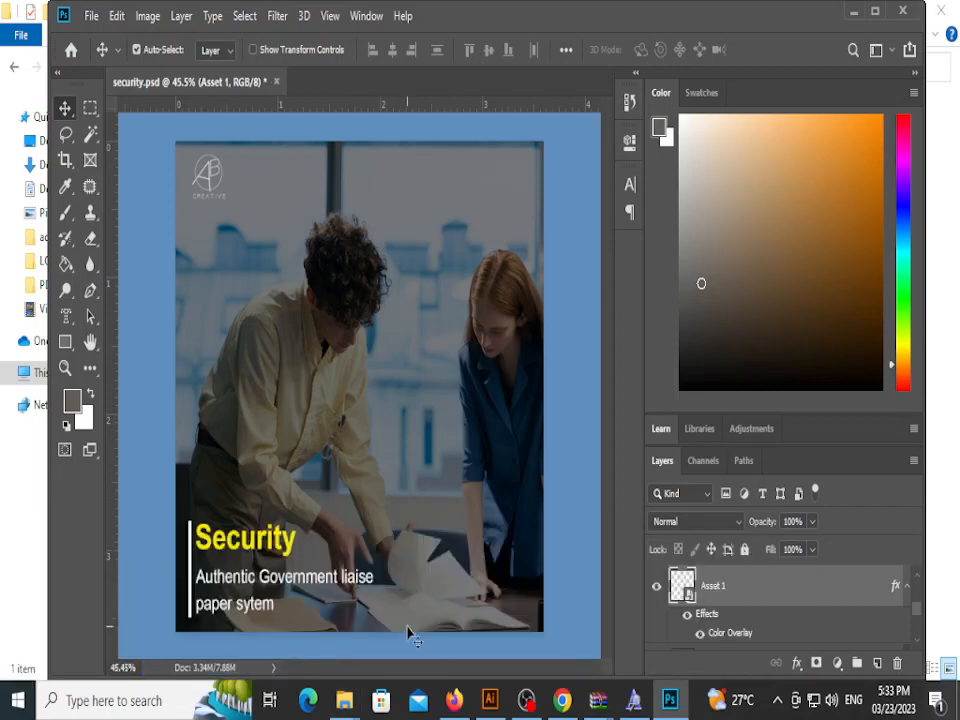
left_click(146, 600)
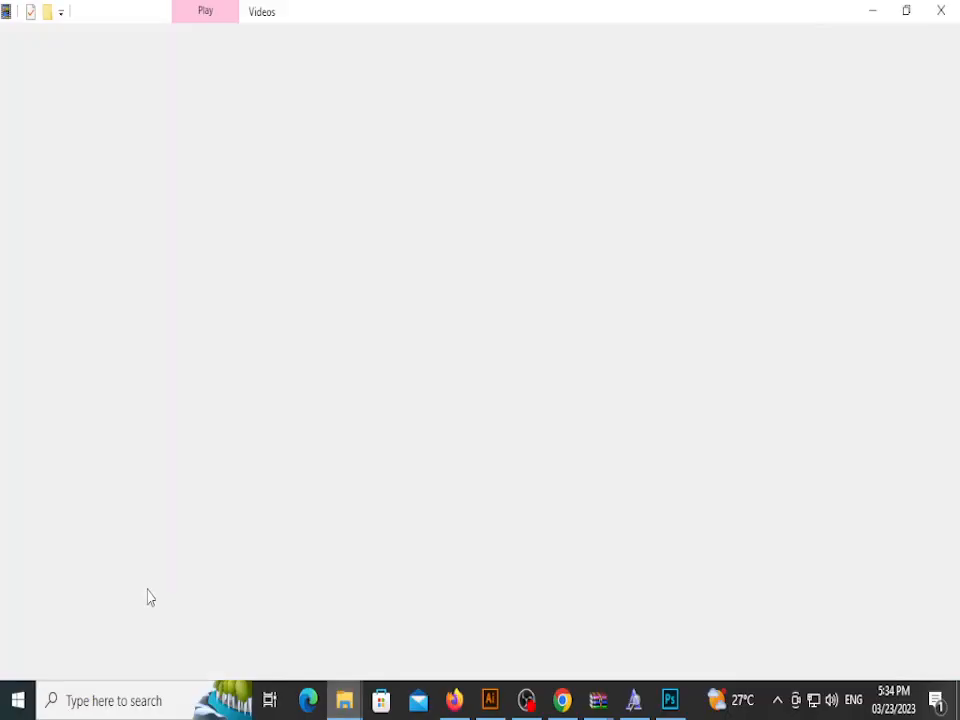
left_click(85, 166)
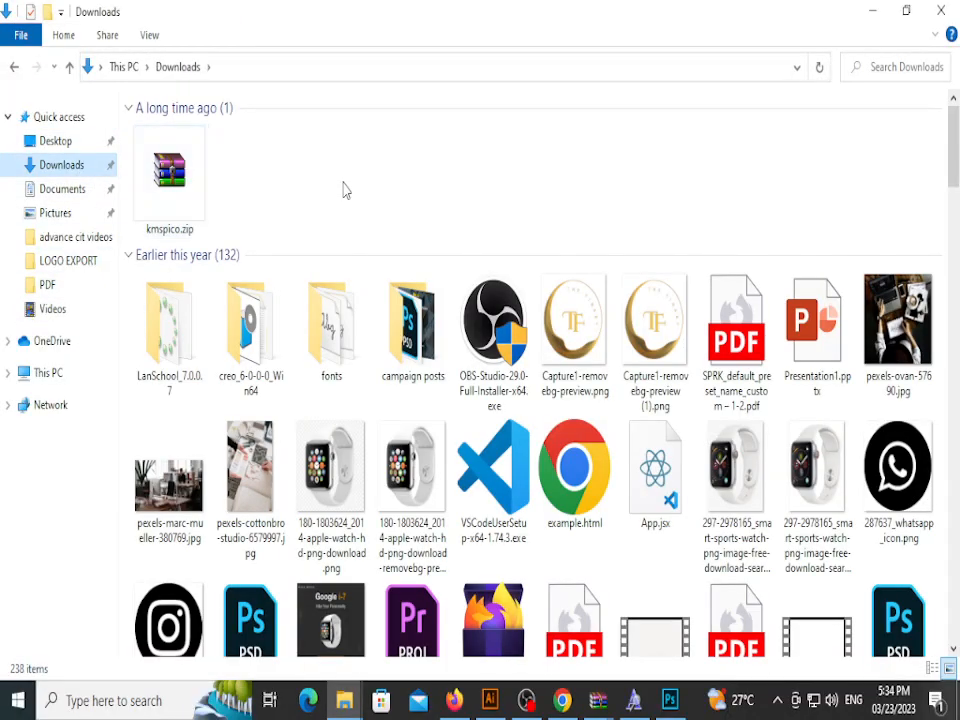
right_click(718, 183)
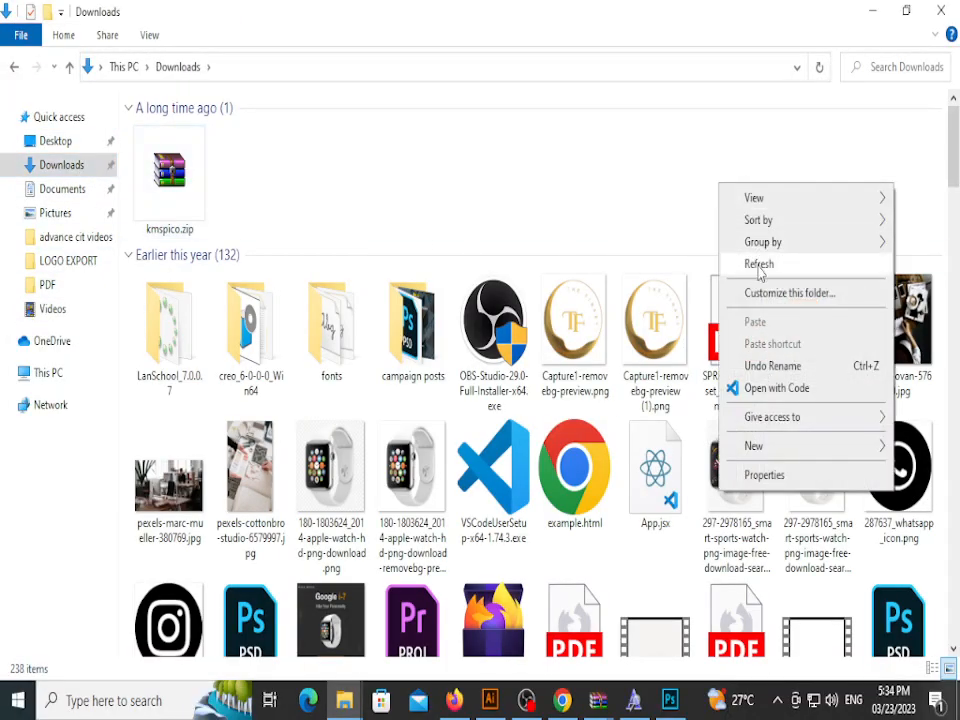
left_click(759, 263)
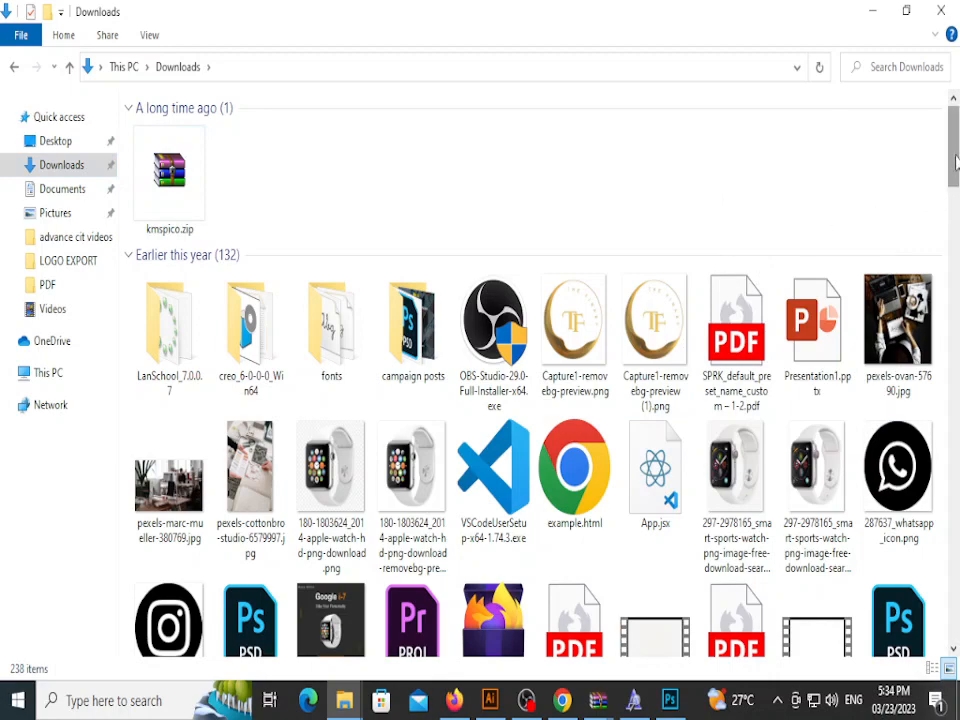
left_click_drag(955, 162, 955, 600)
left_click(676, 597)
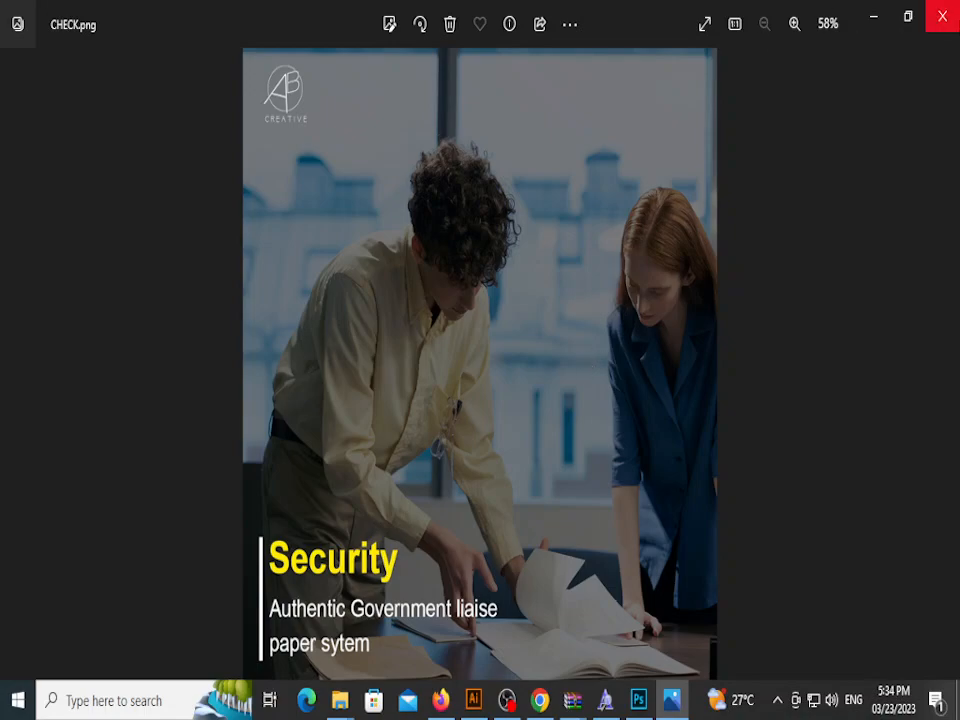
Step: Close the CHECK.png preview and switch to the PDF.pdf logo document in Illustrator
left_click(942, 16)
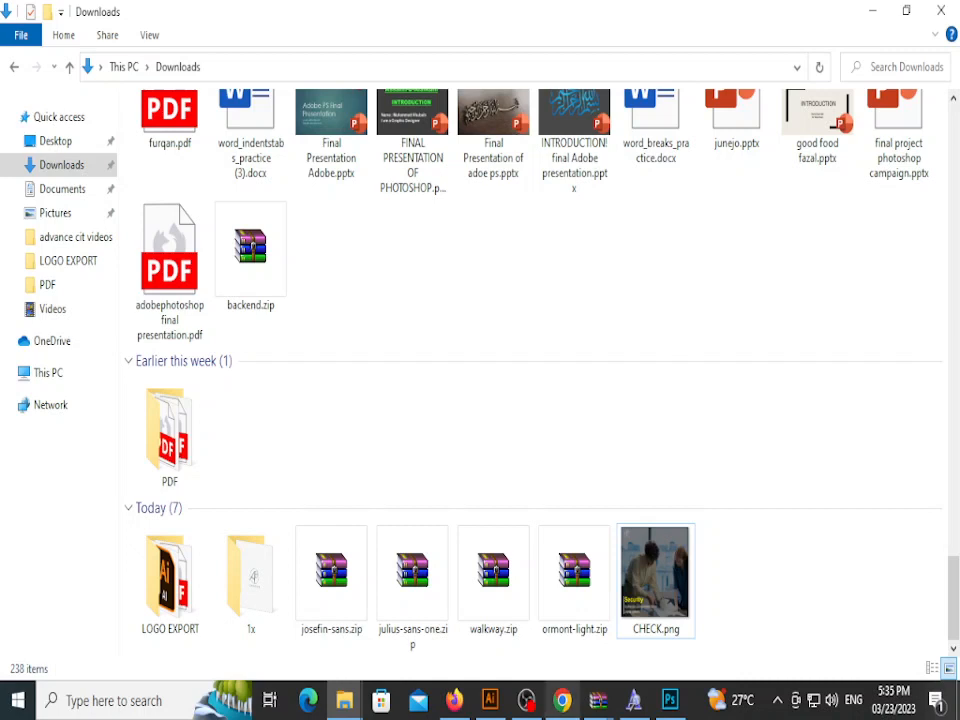
left_click(498, 705)
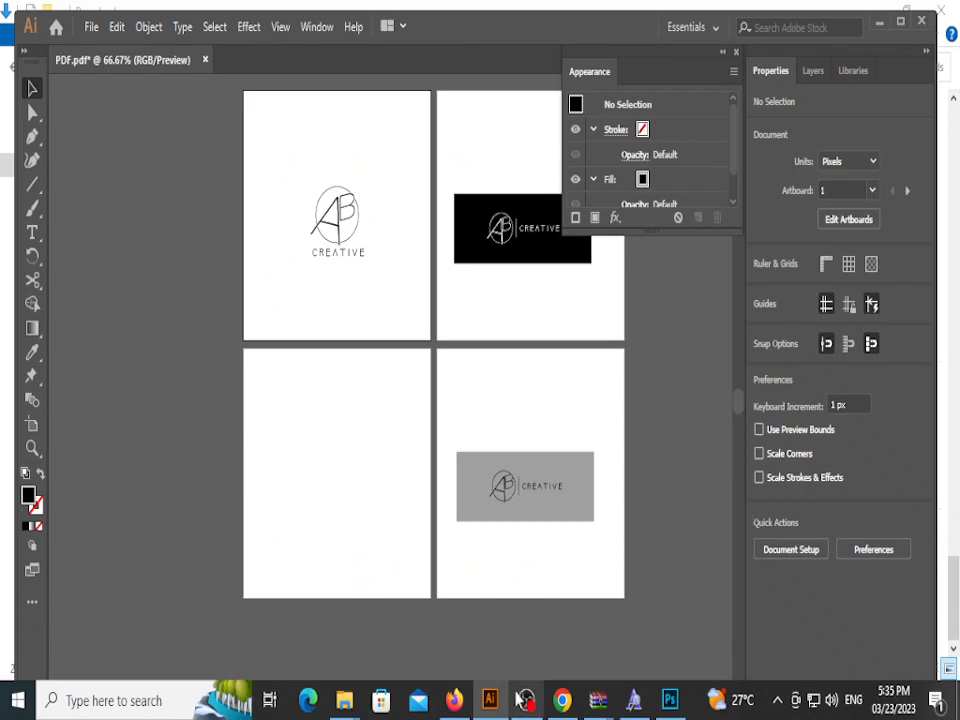